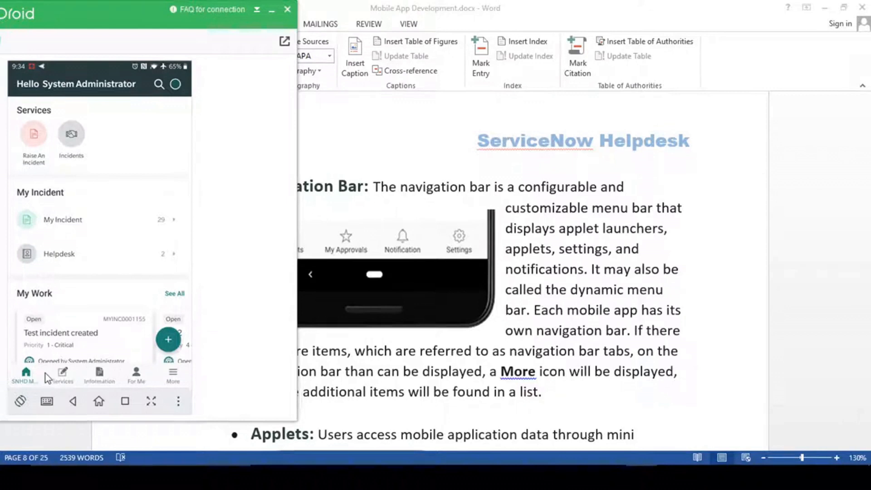
# - View the AirDroid app's More page, return it to the home screen, and bring Word back in front
pyautogui.click(173, 376)
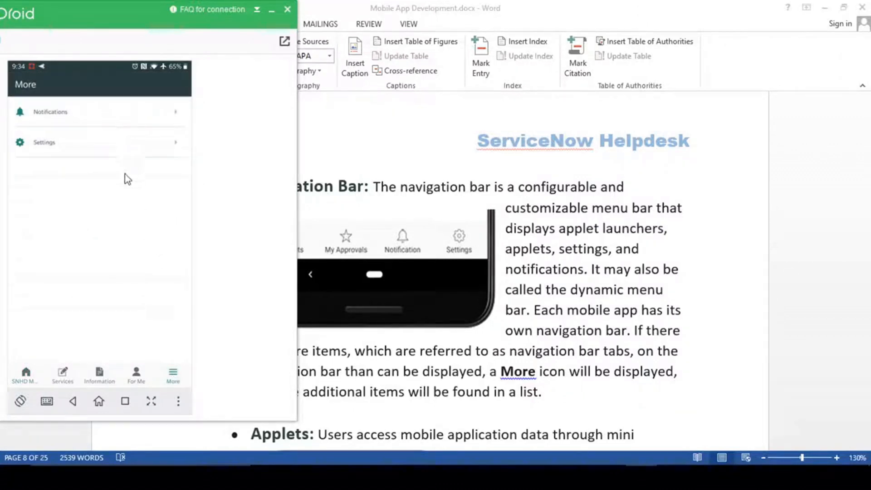
pyautogui.click(173, 373)
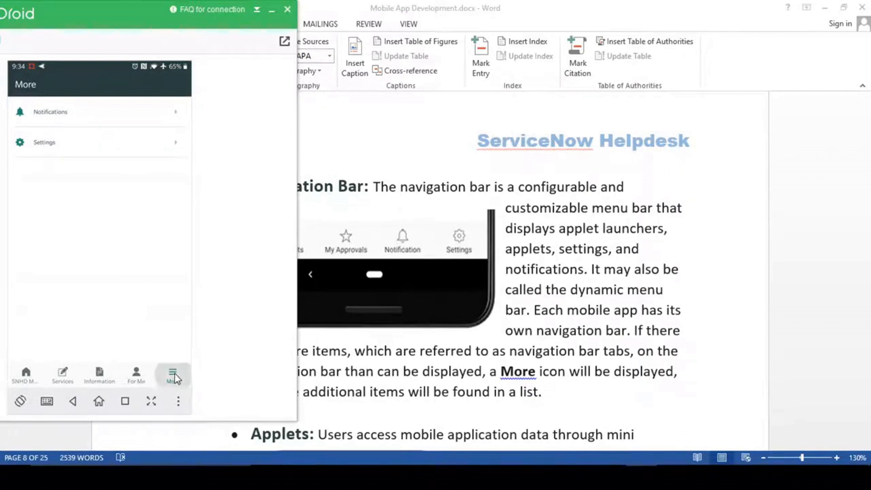
pyautogui.click(25, 375)
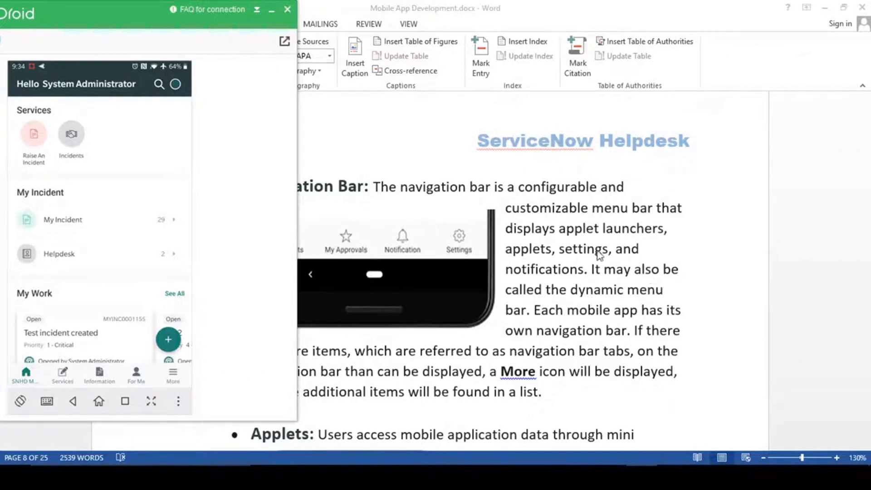
pyautogui.click(583, 286)
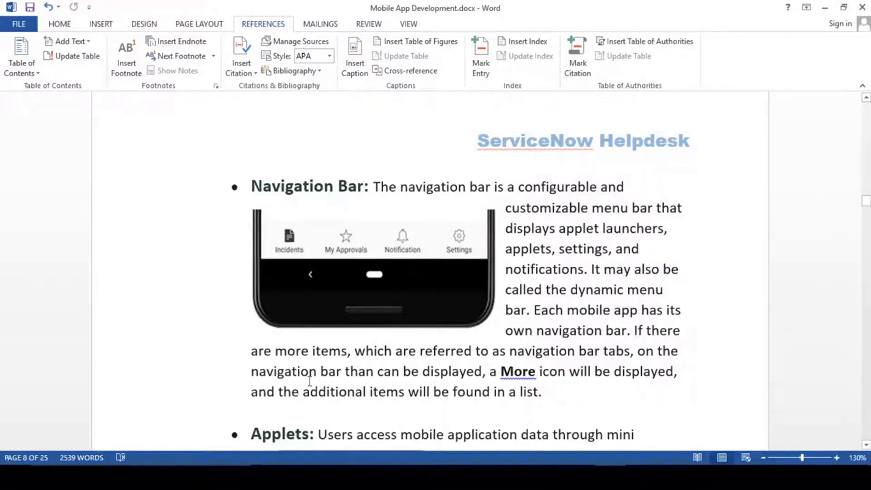
# - Highlight the sentence about extra navigation bar items, then the phrase 'a More', and clear it
pyautogui.moveTo(331, 352); pyautogui.dragTo(519, 369)
pyautogui.click(539, 371)
pyautogui.keyDown('shift'); pyautogui.click(490, 372); pyautogui.keyUp('shift')
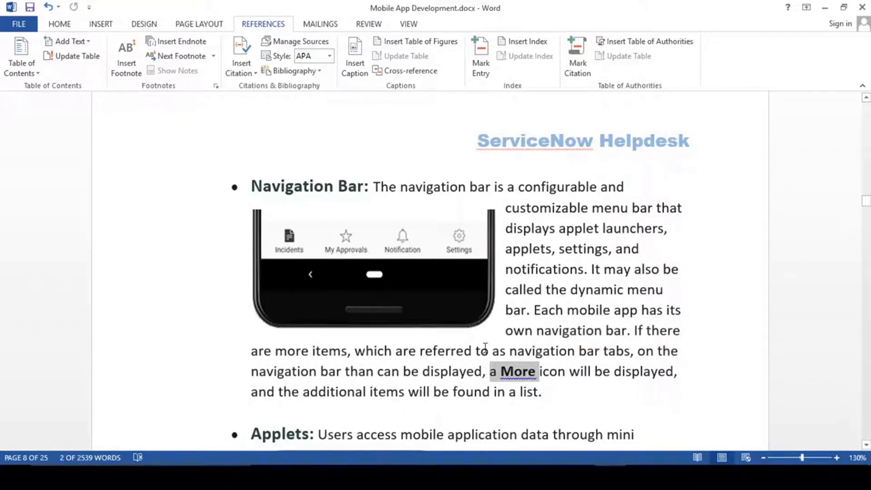
pyautogui.scroll(15, 485, 347)
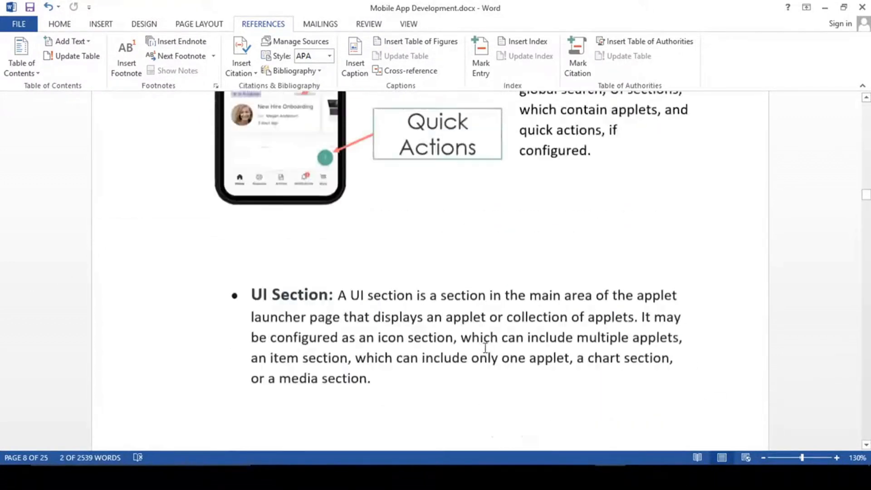
pyautogui.scroll(-12, 485, 348)
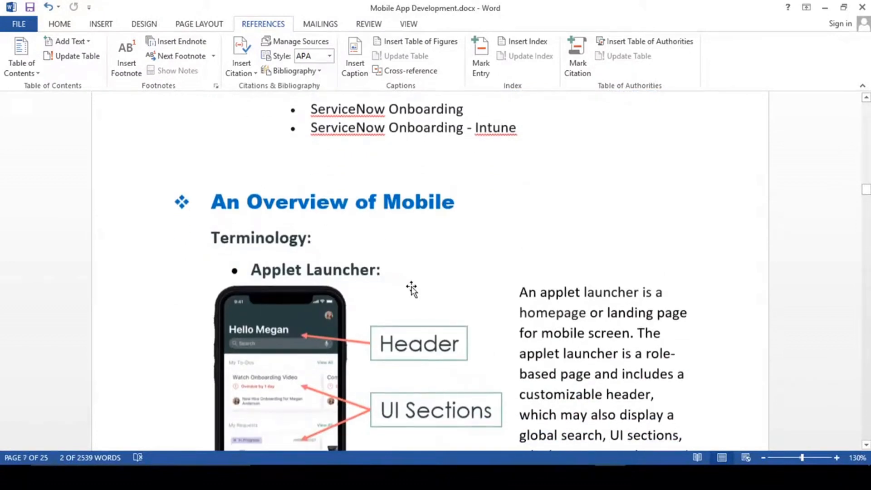
pyautogui.scroll(-8, 420, 298)
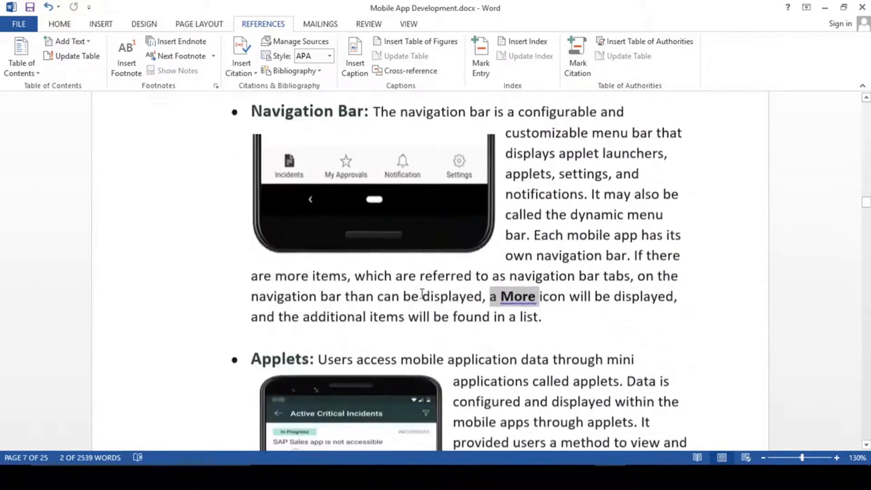
pyautogui.scroll(3, 507, 341)
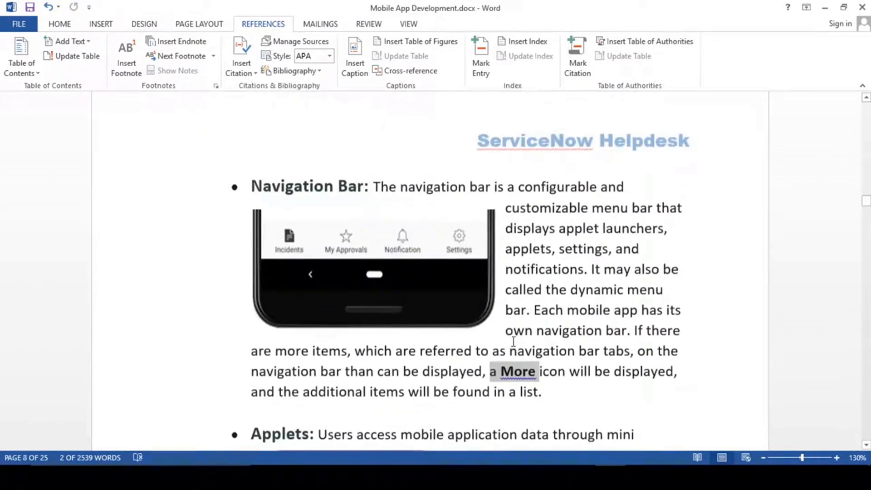
pyautogui.click(581, 371)
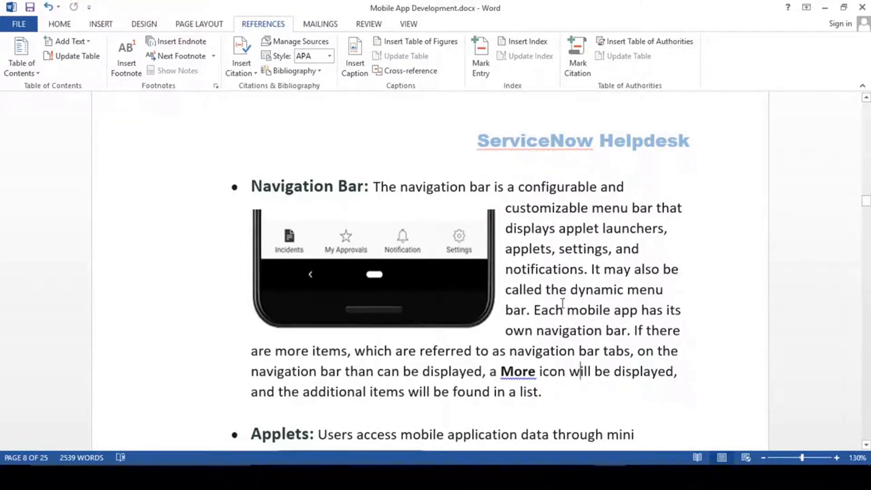
# - Scroll down to the Applets section, select the word Applets, and reopen the AirDroid mirror
pyautogui.scroll(-5, 563, 303)
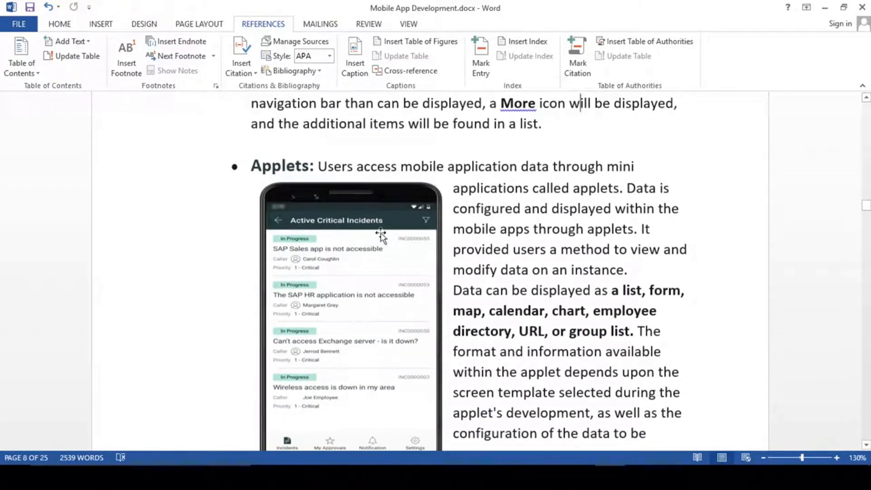
pyautogui.doubleClick(281, 166)
pyautogui.click(548, 293)
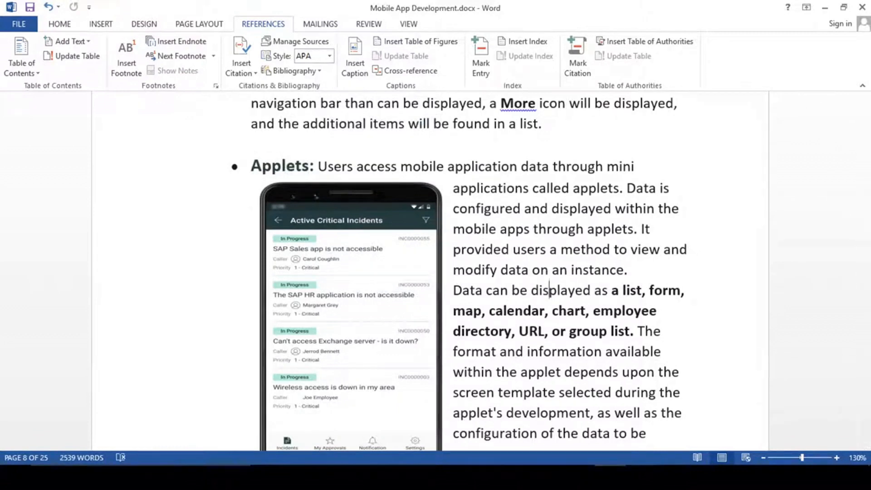
pyautogui.click(641, 477)
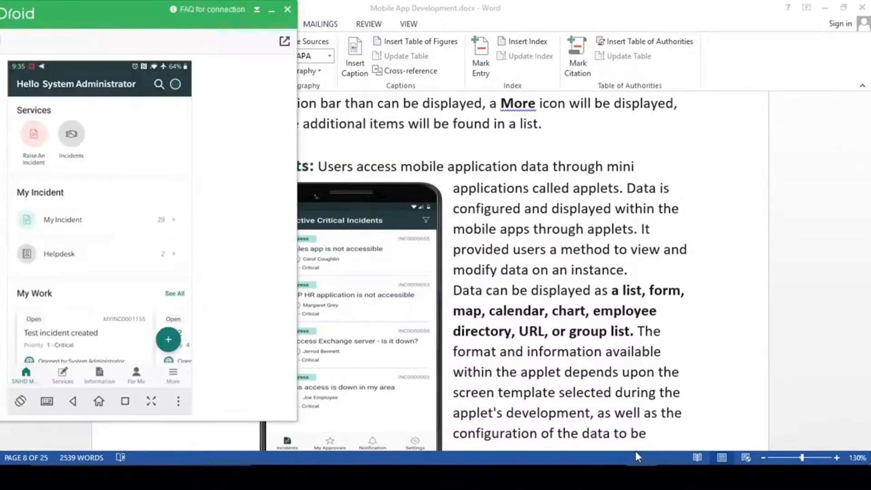
# - Open the phone app's Incidents list, go back to its home screen, and return to Word
pyautogui.click(74, 137)
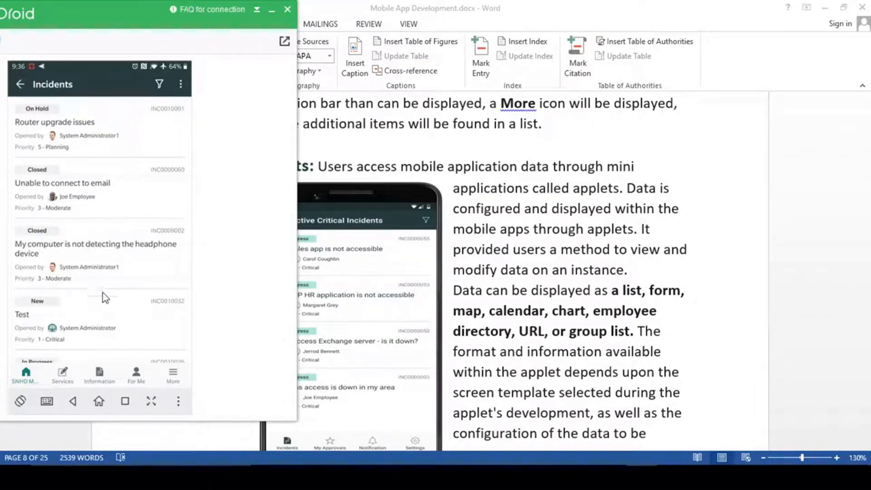
pyautogui.click(19, 84)
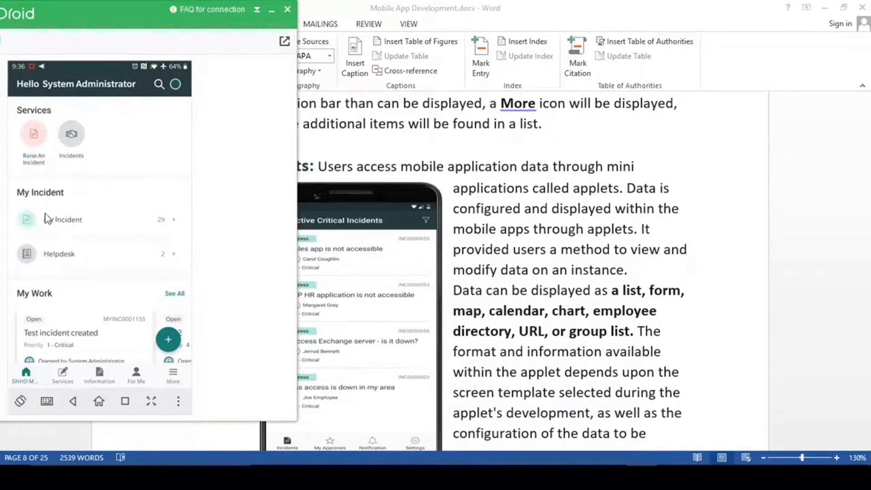
pyautogui.click(593, 294)
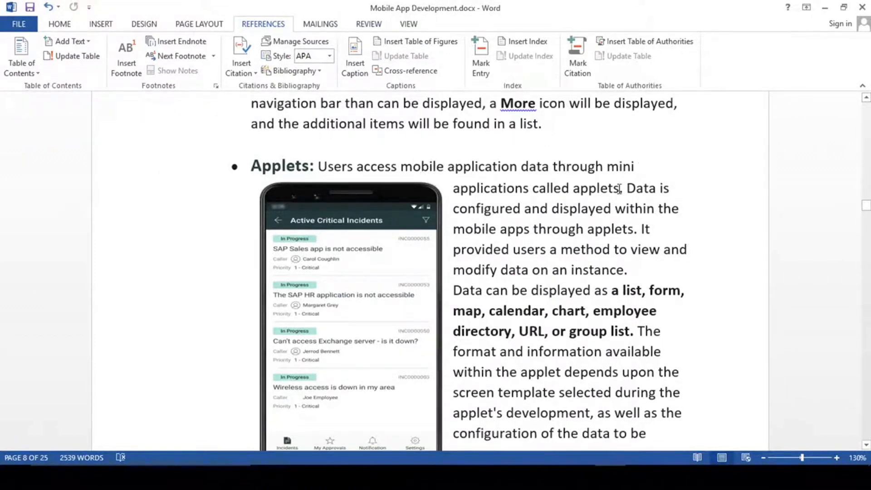
# - Reopen the Incidents list, swipe the headphone incident to reveal its delete action, then return home and to Word
pyautogui.hotkey('alt', 'Tab')
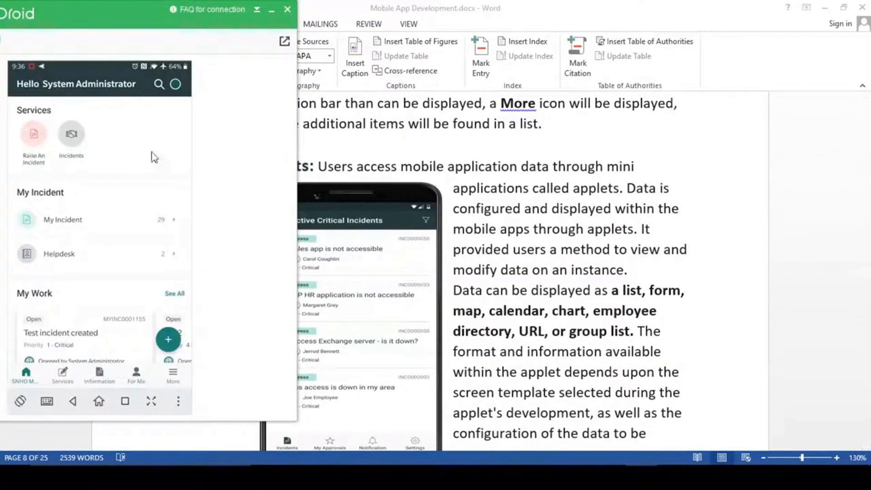
pyautogui.click(72, 135)
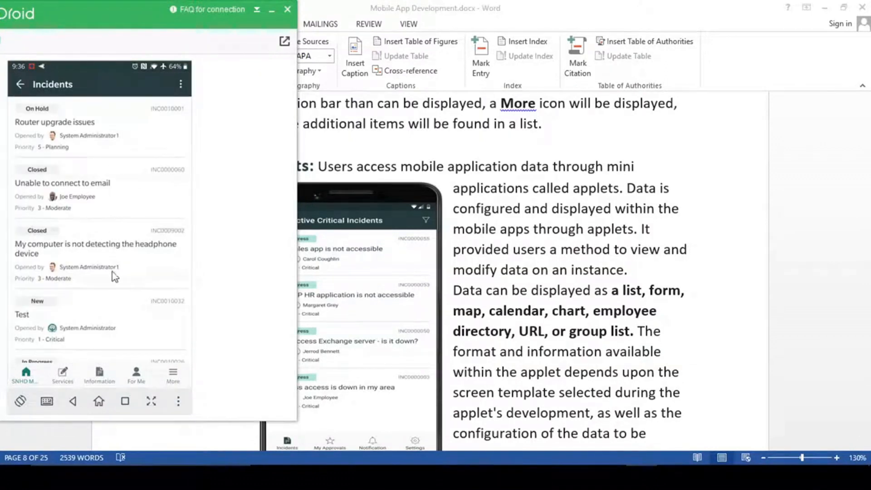
pyautogui.scroll(-3, 101, 210)
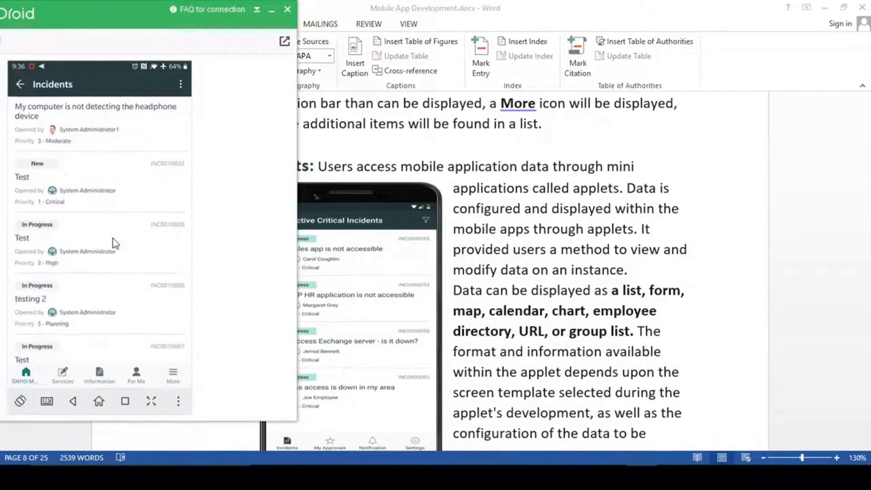
pyautogui.scroll(2, 64, 164)
pyautogui.moveTo(45, 161)
pyautogui.mouseDown()
pyautogui.moveTo(140, 162)
pyautogui.moveTo(40, 175)
pyautogui.mouseUp()
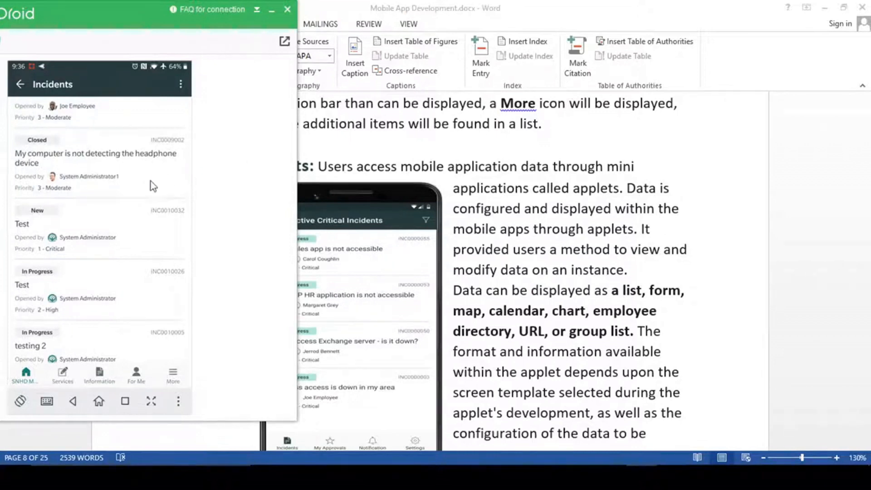
pyautogui.scroll(1, 91, 181)
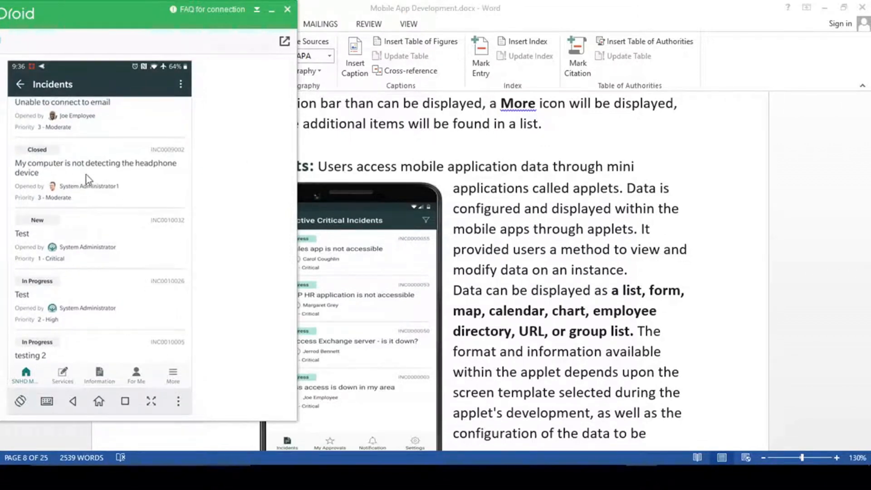
pyautogui.scroll(1, 150, 174)
pyautogui.moveTo(62, 179); pyautogui.dragTo(181, 179)
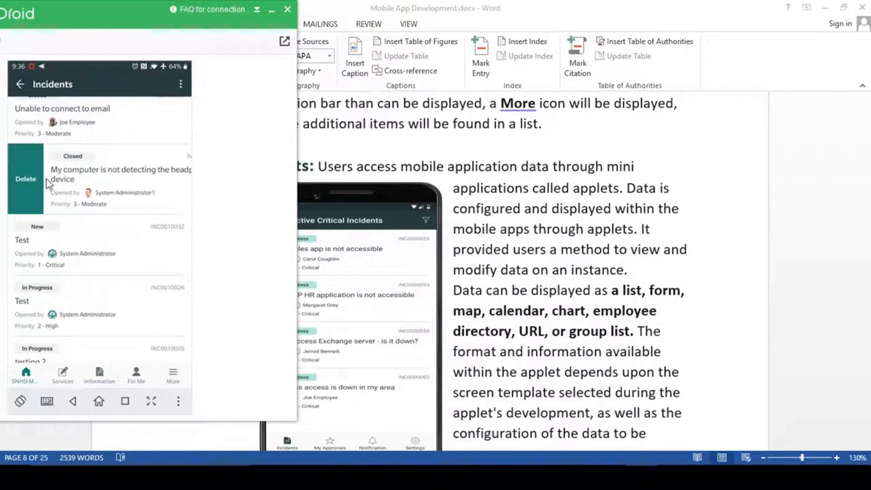
pyautogui.click(21, 84)
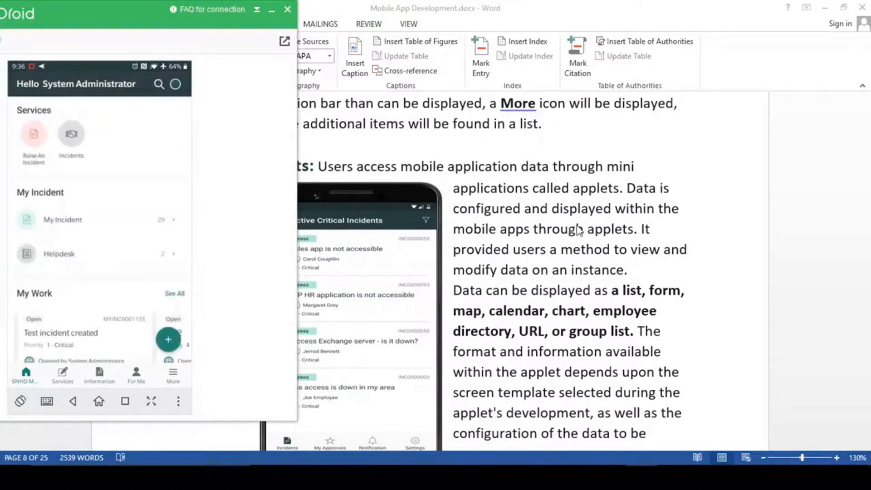
pyautogui.click(620, 188)
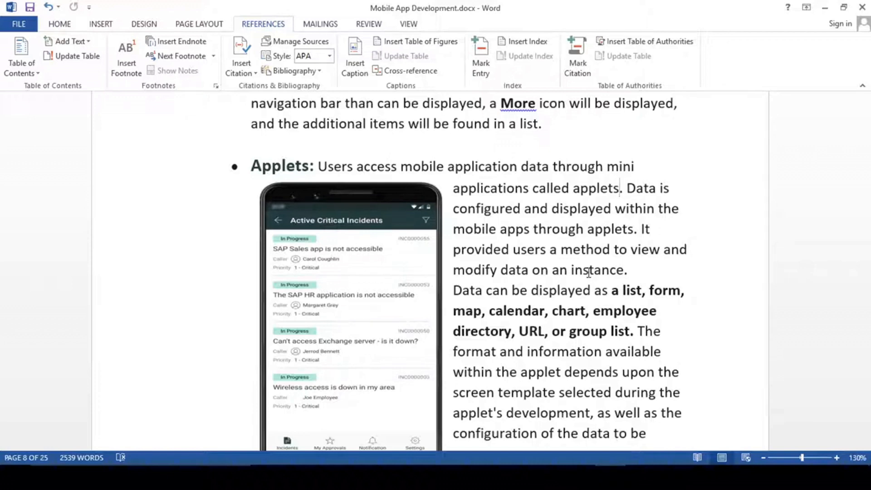
pyautogui.doubleClick(623, 289)
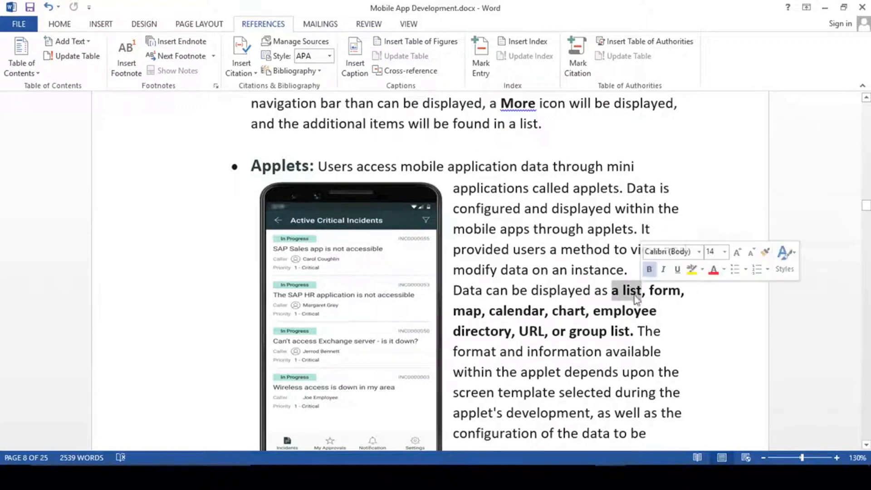
pyautogui.click(621, 292)
pyautogui.scroll(-1, 621, 291)
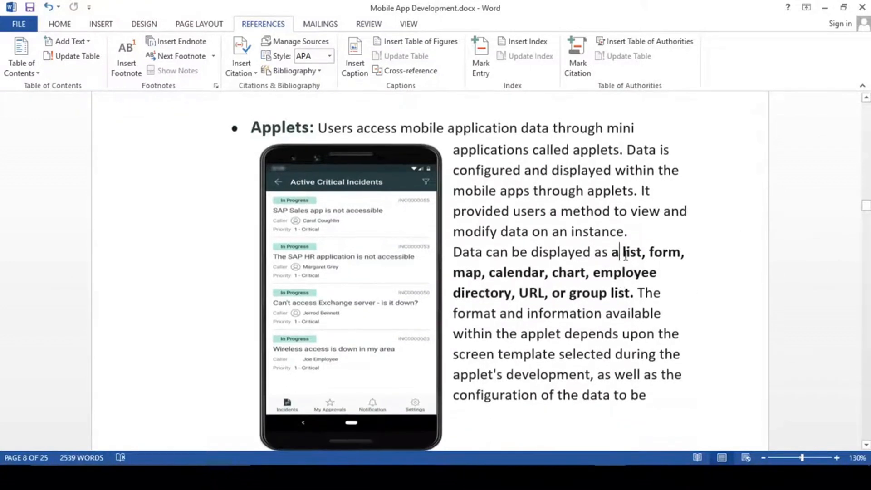
pyautogui.moveTo(622, 252); pyautogui.dragTo(642, 256)
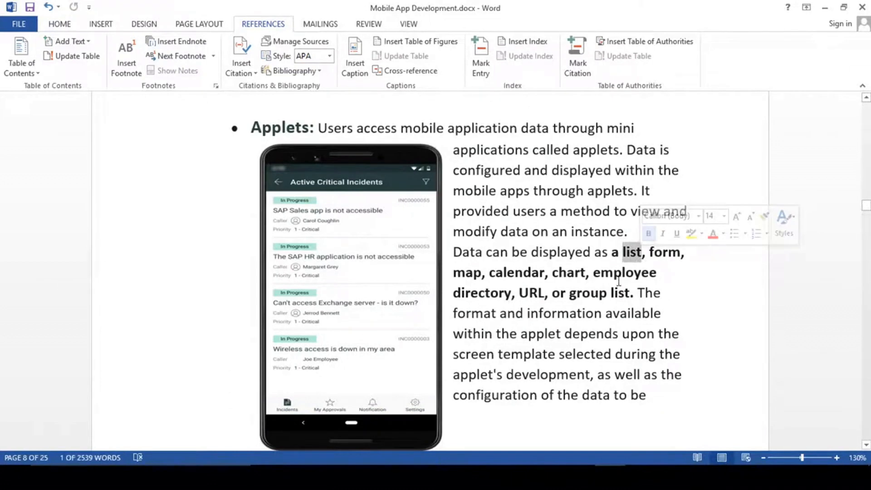
pyautogui.click(632, 257)
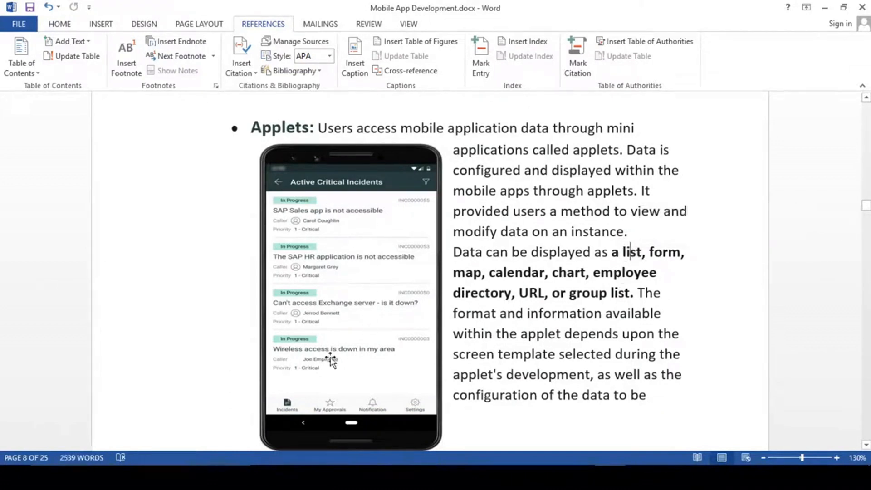
pyautogui.doubleClick(664, 253)
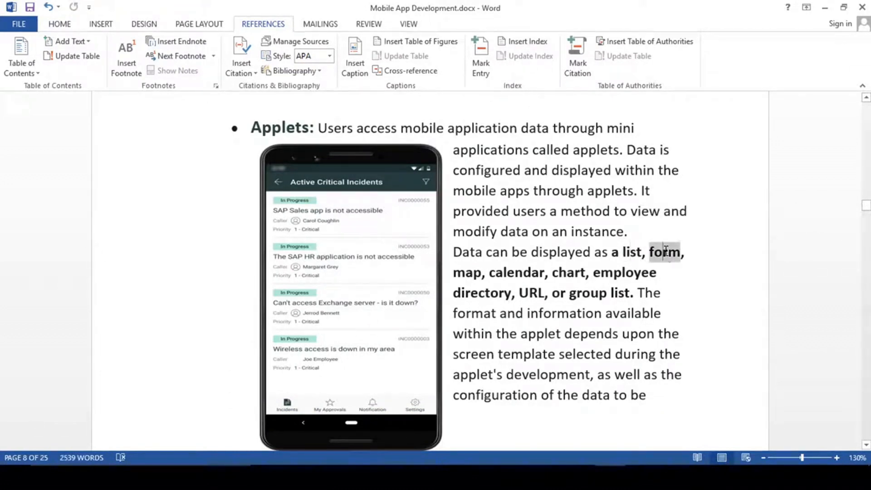
pyautogui.click(473, 277)
pyautogui.moveTo(462, 274); pyautogui.dragTo(482, 275)
pyautogui.click(474, 277)
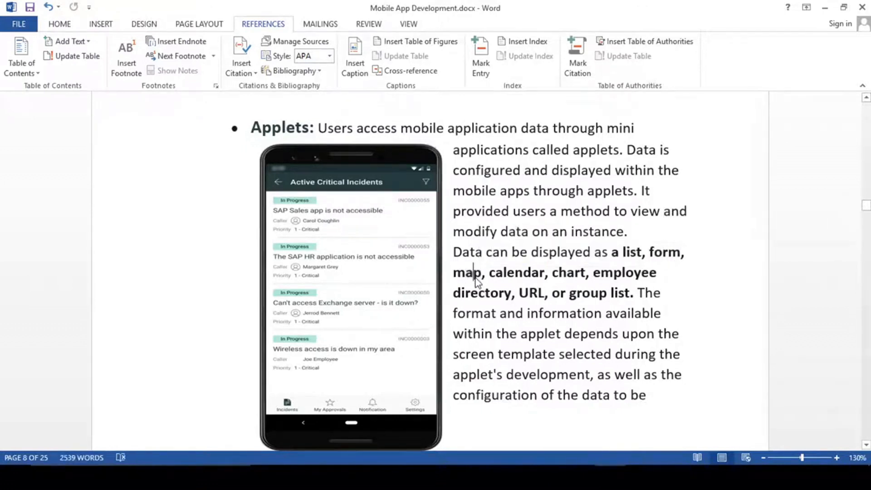
pyautogui.doubleClick(522, 272)
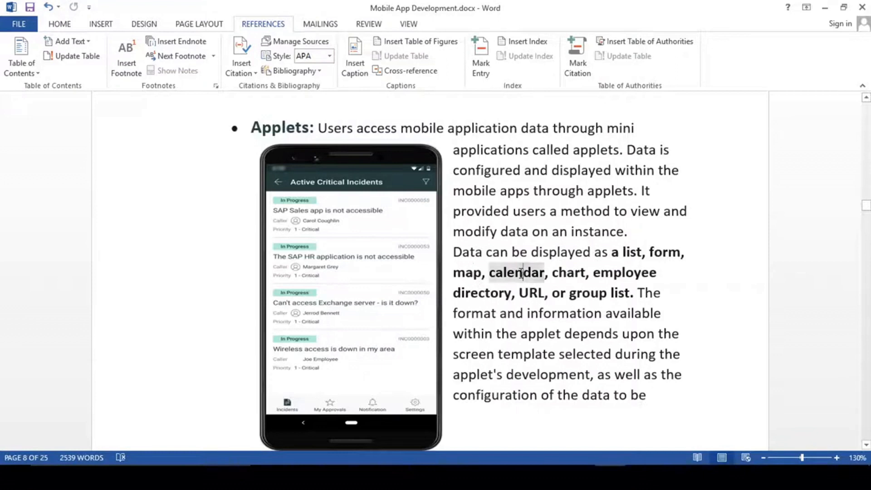
pyautogui.click(574, 274)
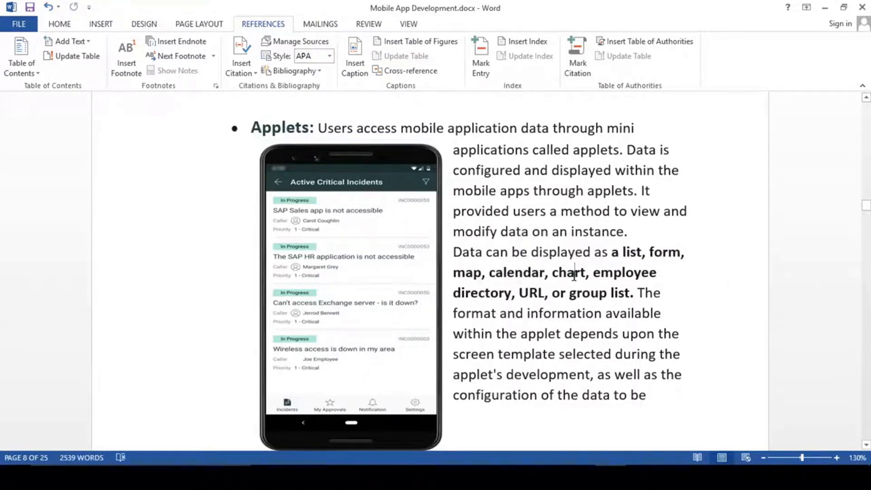
pyautogui.moveTo(552, 273); pyautogui.dragTo(585, 274)
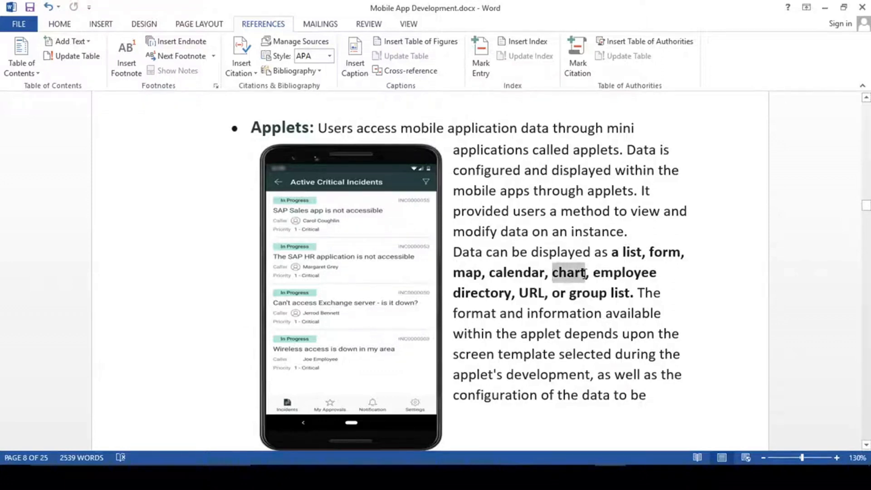
pyautogui.doubleClick(490, 295)
pyautogui.click(491, 295)
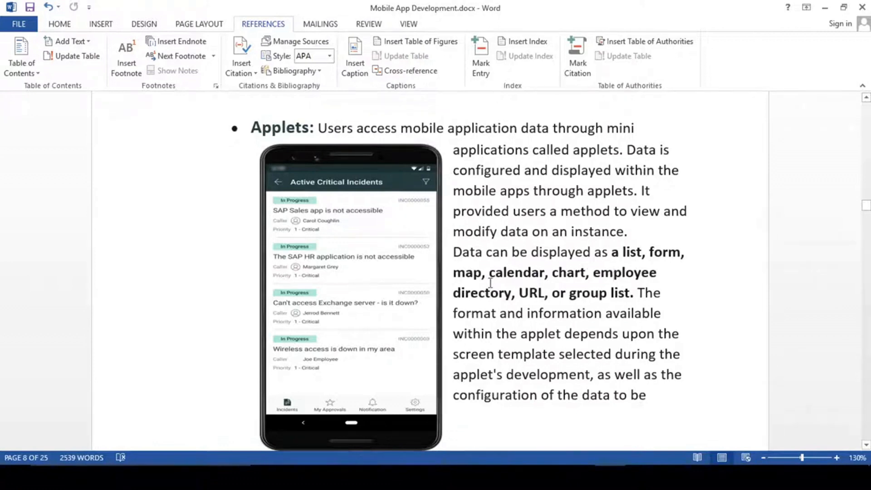
pyautogui.moveTo(520, 292); pyautogui.dragTo(544, 294)
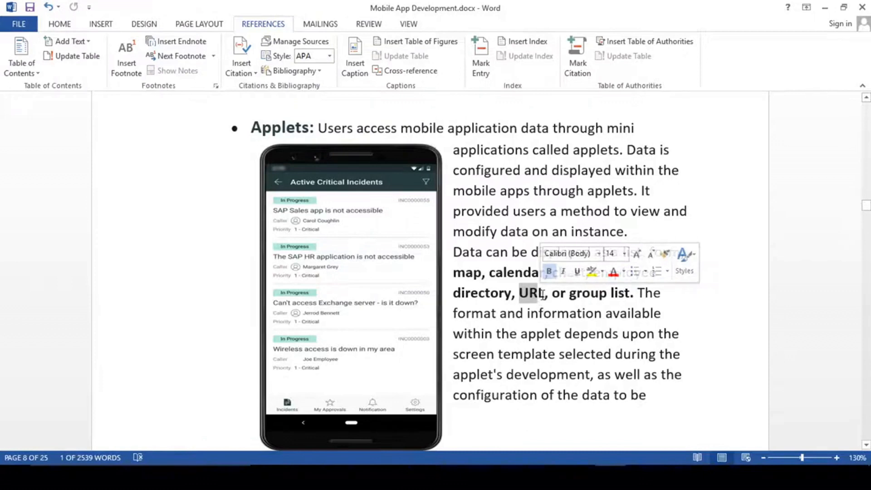
pyautogui.click(544, 294)
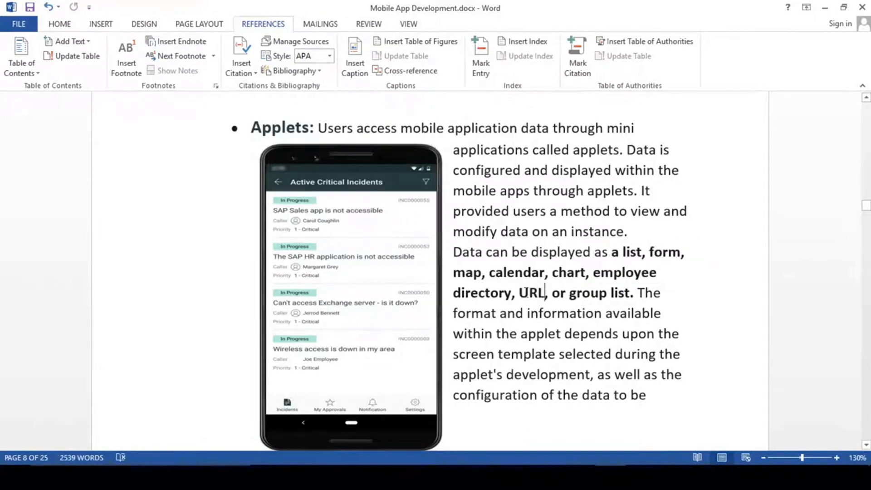
pyautogui.moveTo(520, 293); pyautogui.dragTo(544, 294)
pyautogui.click(512, 294)
pyautogui.scroll(-3, 616, 297)
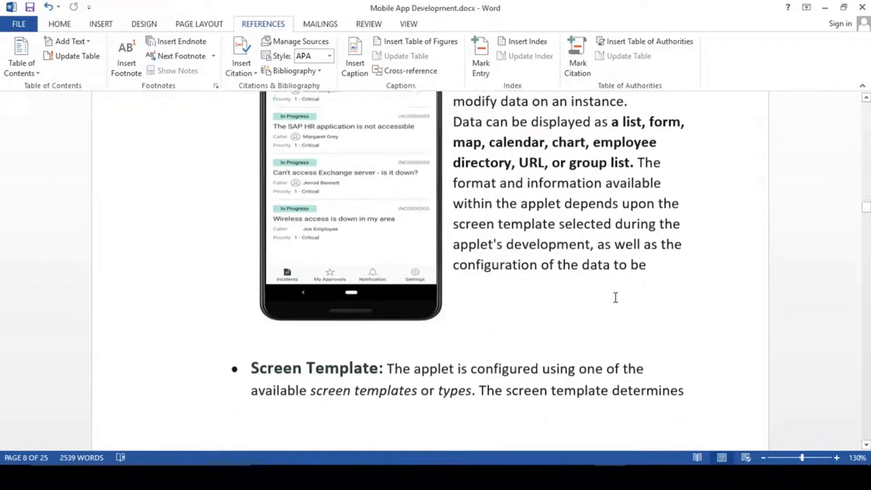
pyautogui.scroll(3, 616, 298)
pyautogui.scroll(-1, 616, 297)
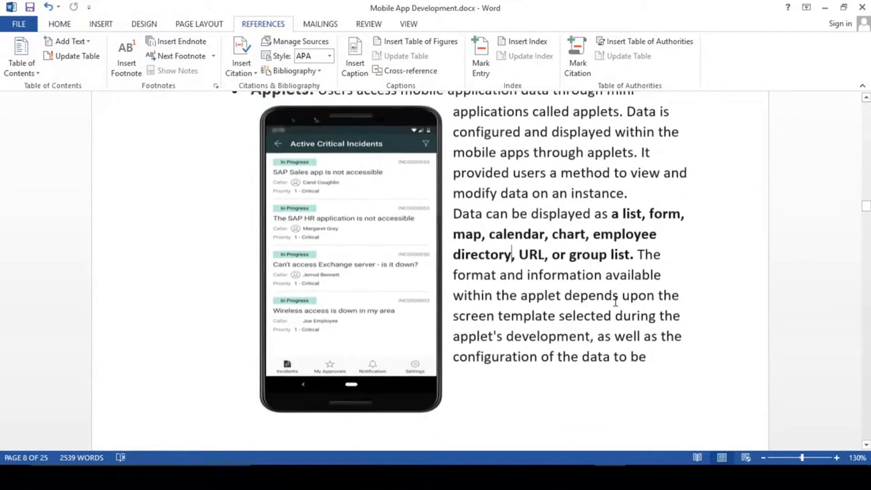
pyautogui.scroll(-2, 504, 327)
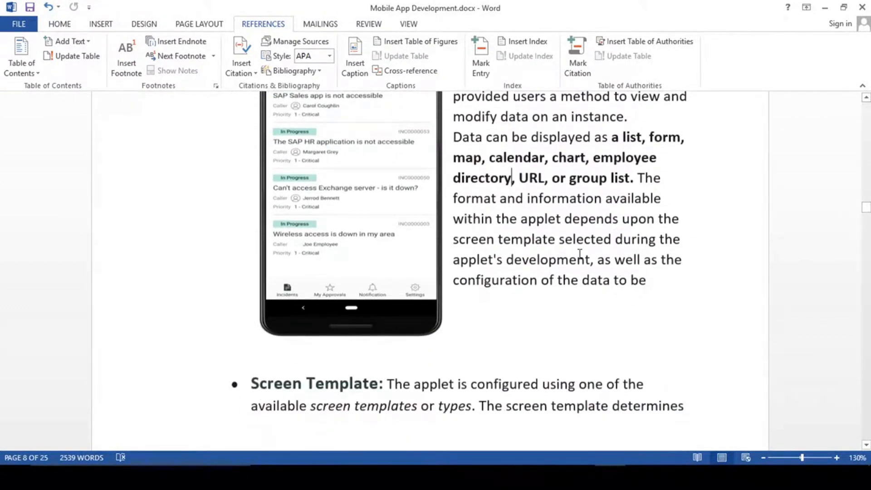
pyautogui.scroll(4, 580, 264)
pyautogui.moveTo(625, 294); pyautogui.dragTo(633, 331)
pyautogui.click(594, 321)
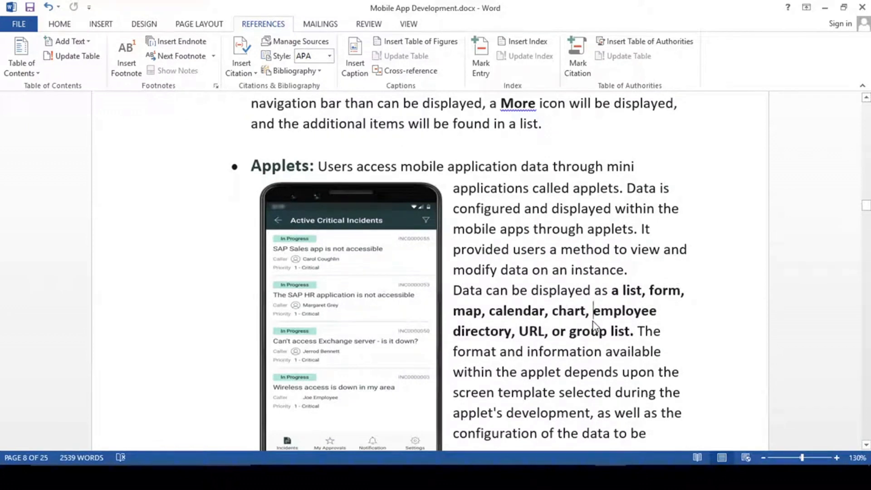
pyautogui.scroll(-3, 594, 324)
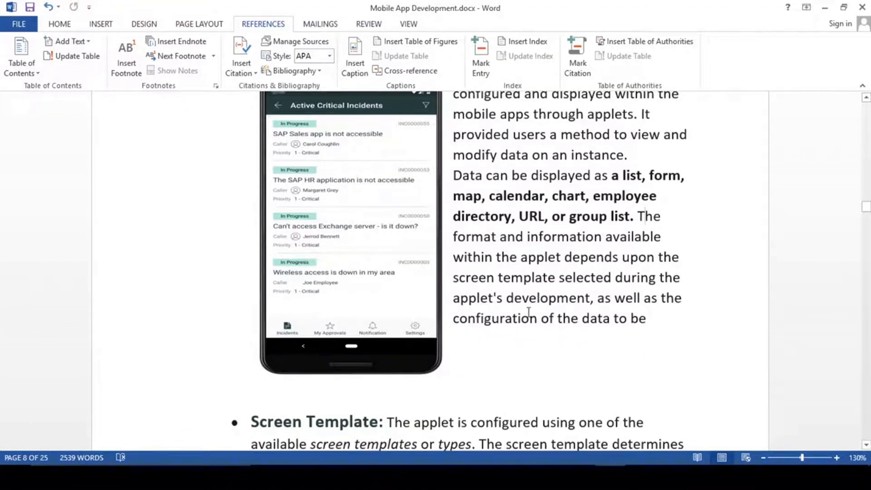
pyautogui.scroll(2, 585, 296)
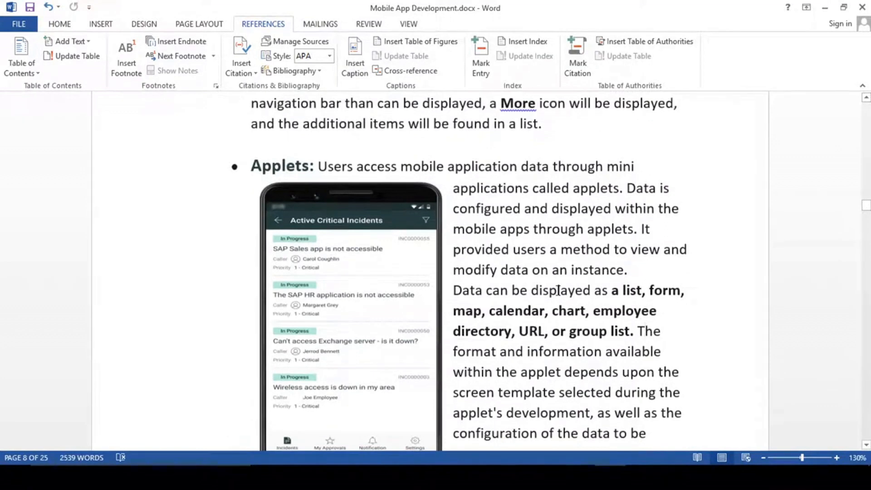
pyautogui.scroll(-2, 558, 290)
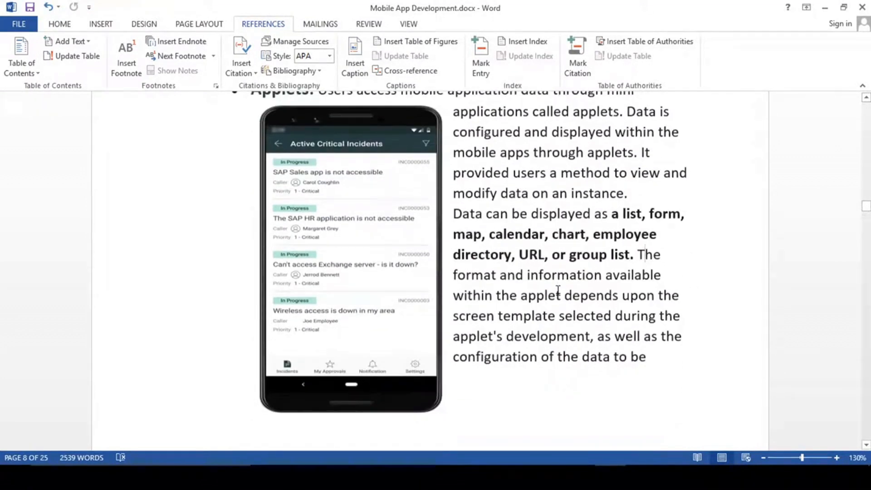
pyautogui.scroll(-4, 558, 291)
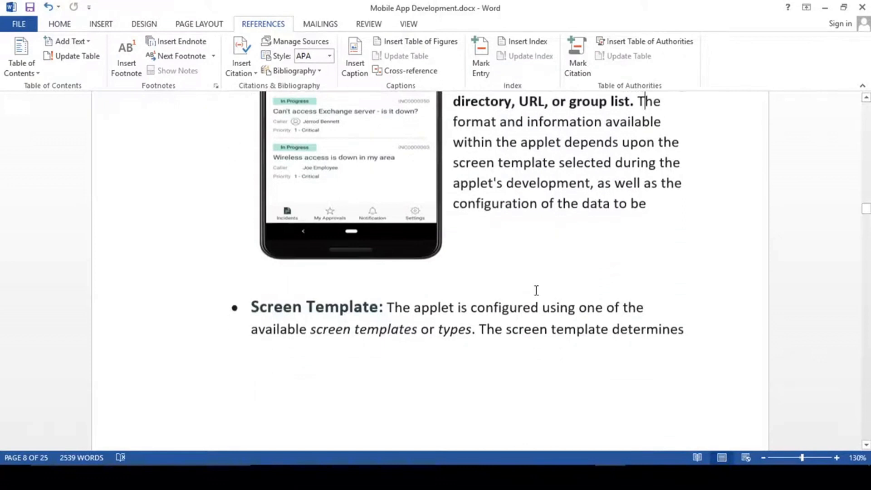
# - Highlight the Screen Template heading, scroll to the applet-properties image, and outline its template grid
pyautogui.moveTo(251, 308); pyautogui.dragTo(378, 308)
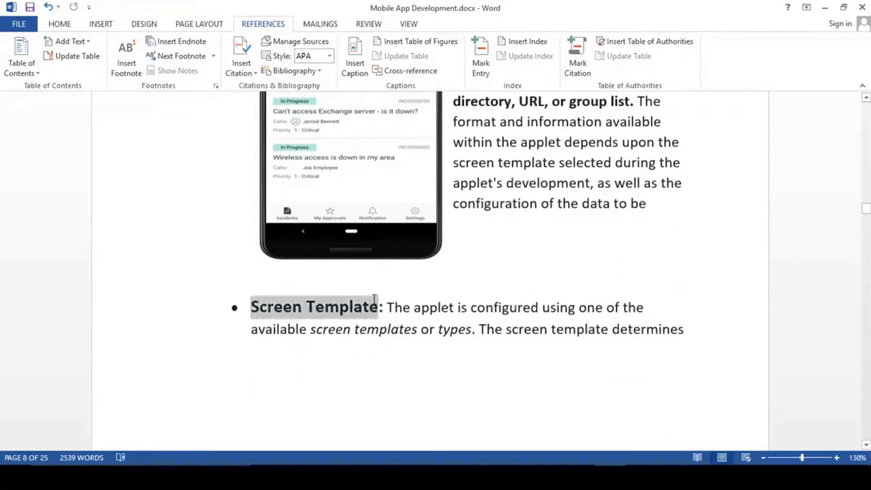
pyautogui.scroll(-12, 471, 321)
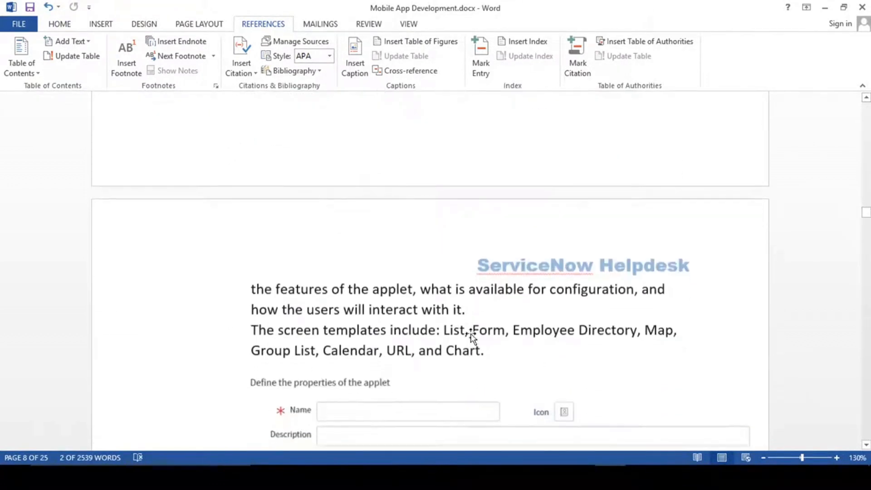
pyautogui.scroll(-4, 468, 329)
pyautogui.scroll(5, 464, 318)
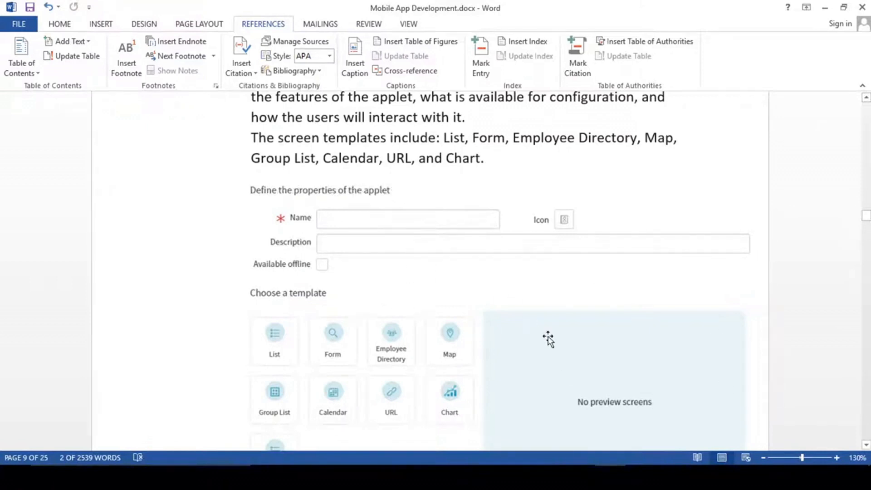
pyautogui.scroll(-1, 548, 338)
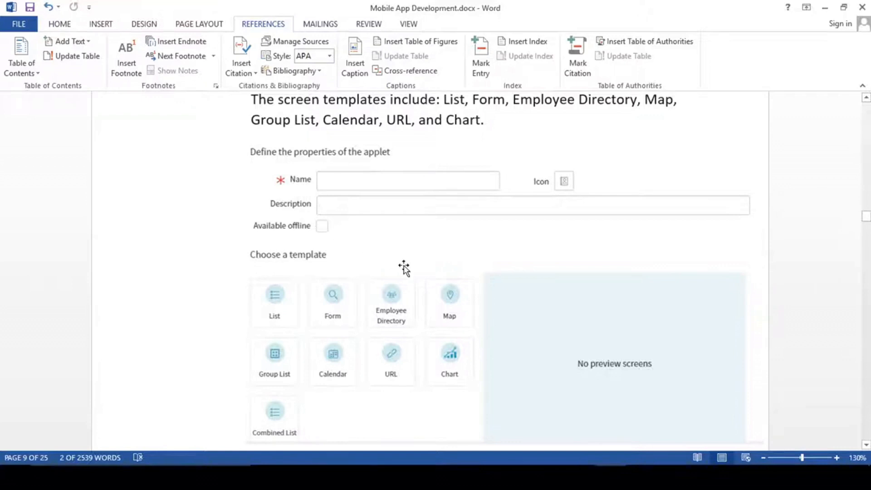
pyautogui.scroll(-3, 385, 259)
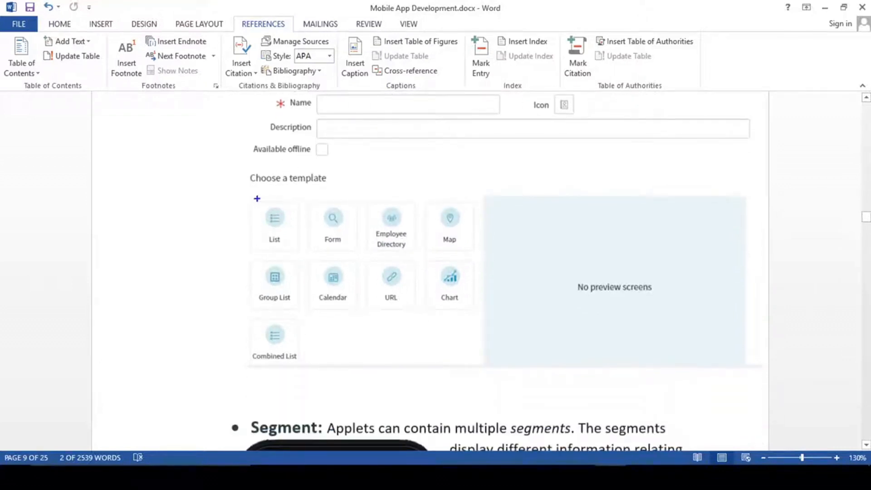
pyautogui.moveTo(242, 185); pyautogui.dragTo(479, 371)
pyautogui.scroll(2, 436, 302)
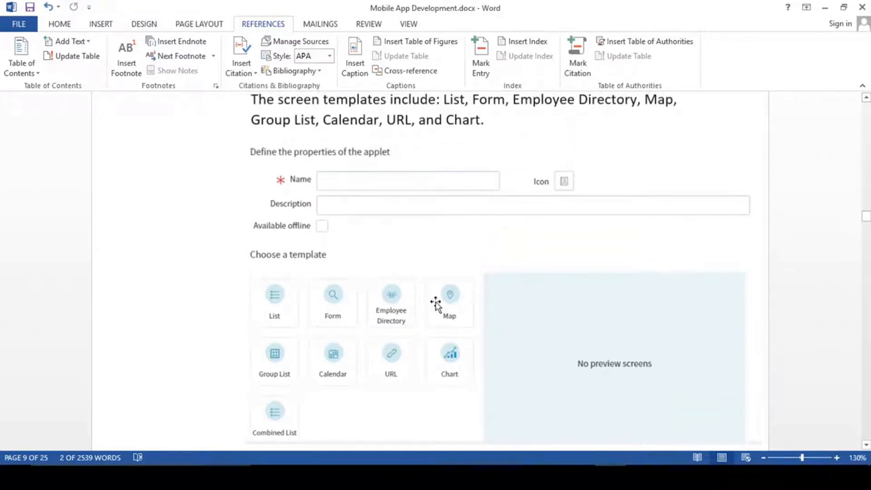
# - Scroll back to the Applets bullet and pick out the words Applets, list and form
pyautogui.scroll(2, 436, 304)
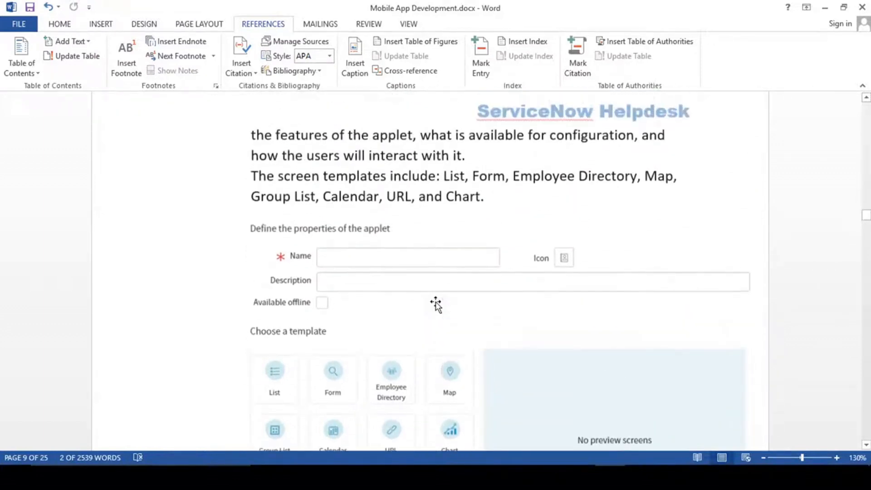
pyautogui.scroll(12, 435, 302)
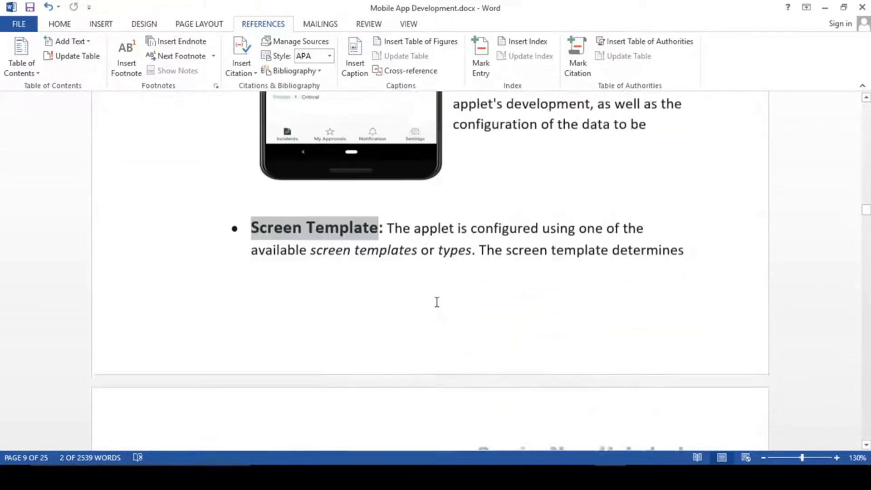
pyautogui.scroll(4, 584, 228)
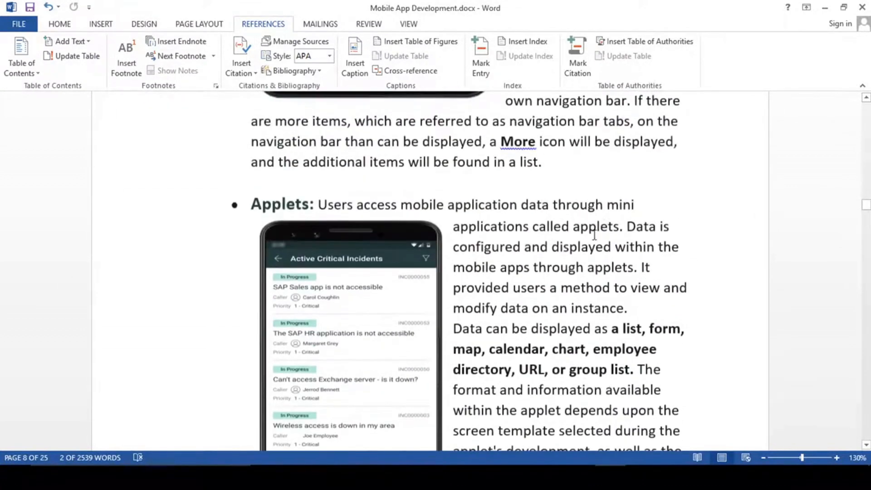
pyautogui.scroll(-3, 548, 300)
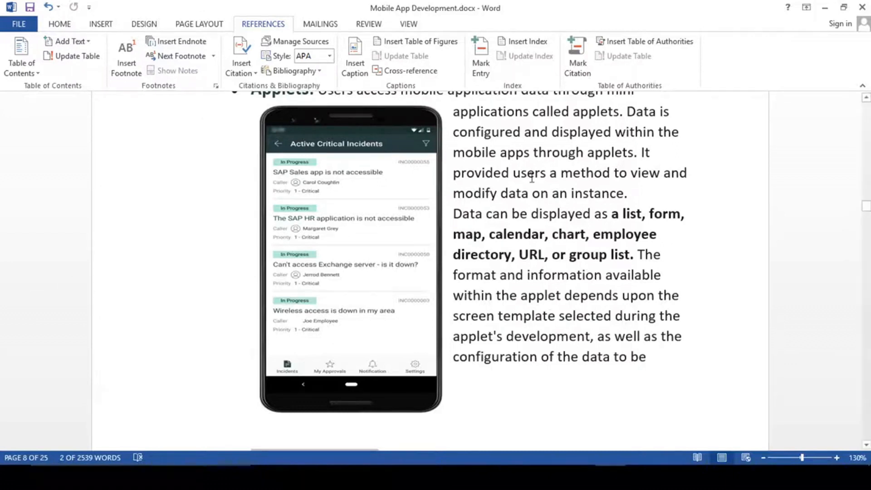
pyautogui.scroll(3, 543, 272)
pyautogui.doubleClick(281, 242)
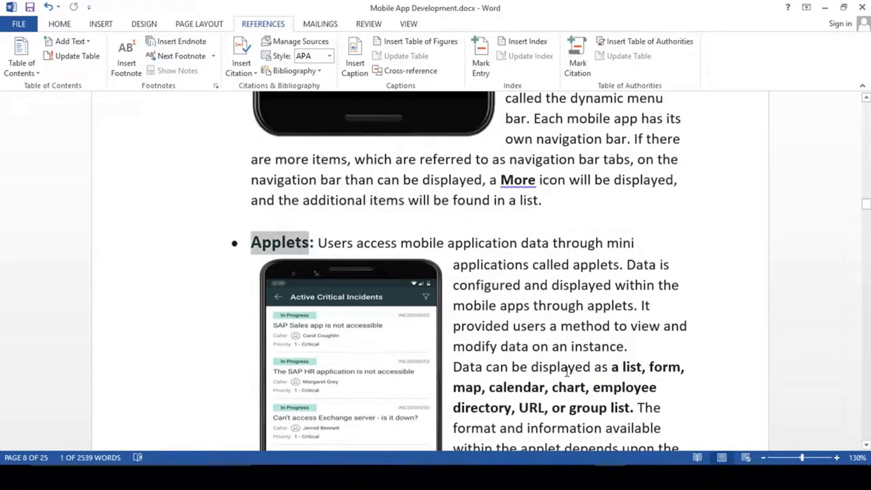
pyautogui.scroll(-4, 590, 295)
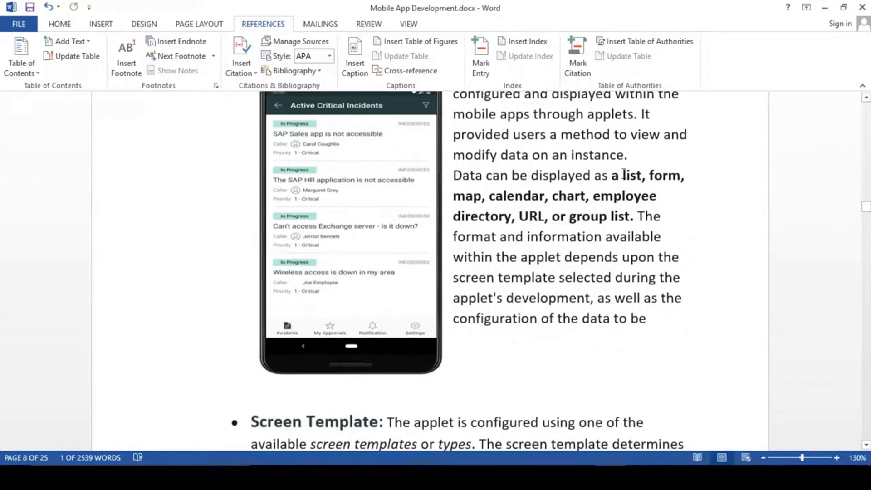
pyautogui.click(571, 216)
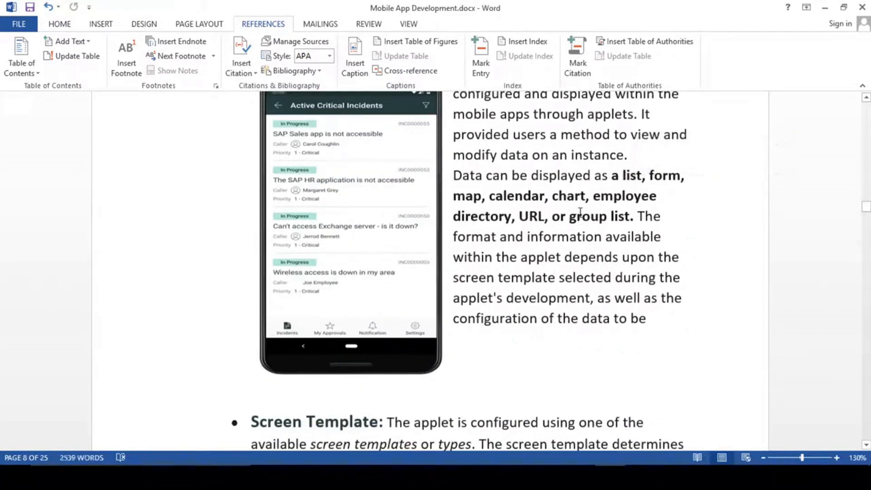
pyautogui.doubleClick(627, 176)
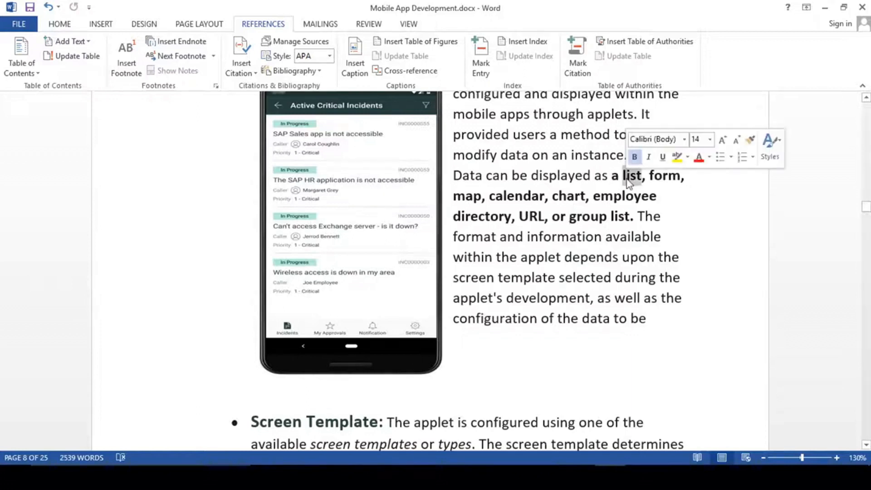
pyautogui.doubleClick(664, 175)
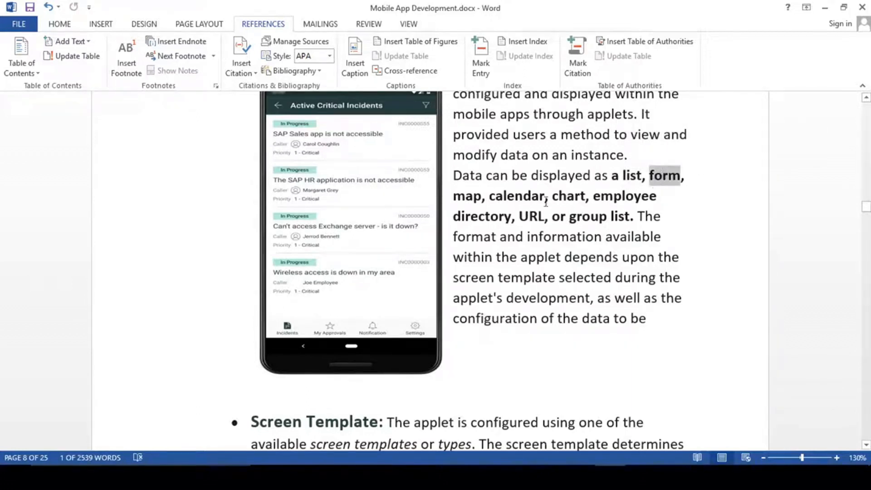
pyautogui.click(539, 216)
# - Scroll down to page 8, select 'Screen Template', and continue on to the Segment bullet
pyautogui.scroll(-3, 543, 223)
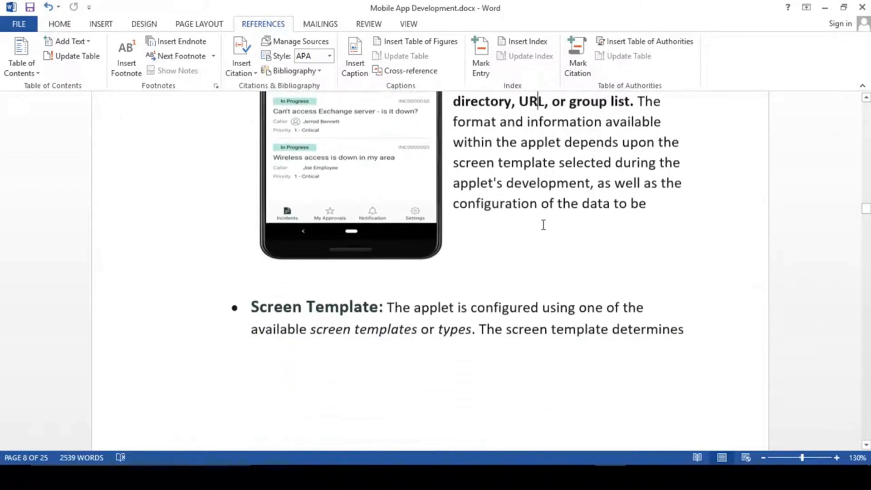
pyautogui.scroll(-3, 543, 224)
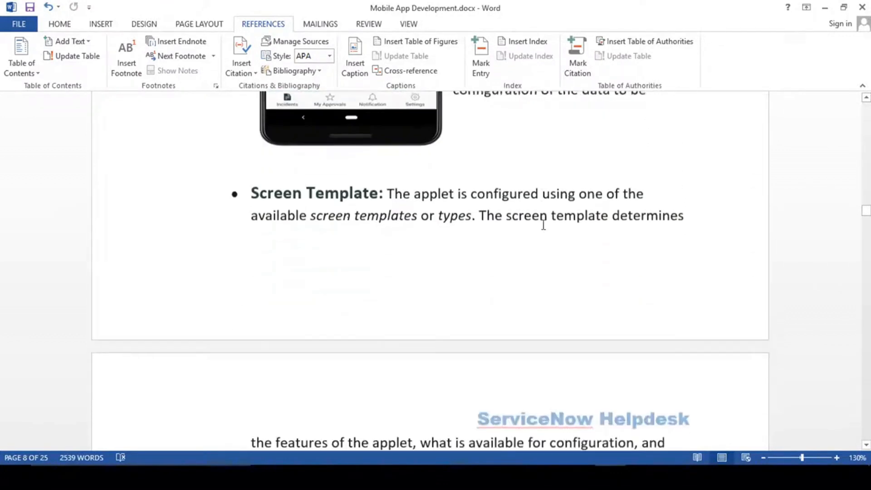
pyautogui.moveTo(252, 192); pyautogui.dragTo(363, 190)
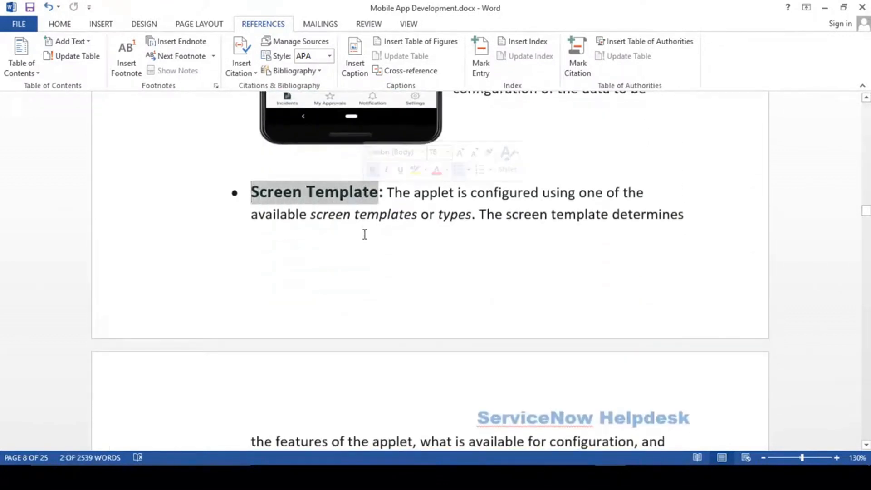
pyautogui.scroll(-5, 420, 296)
pyautogui.scroll(9, 421, 295)
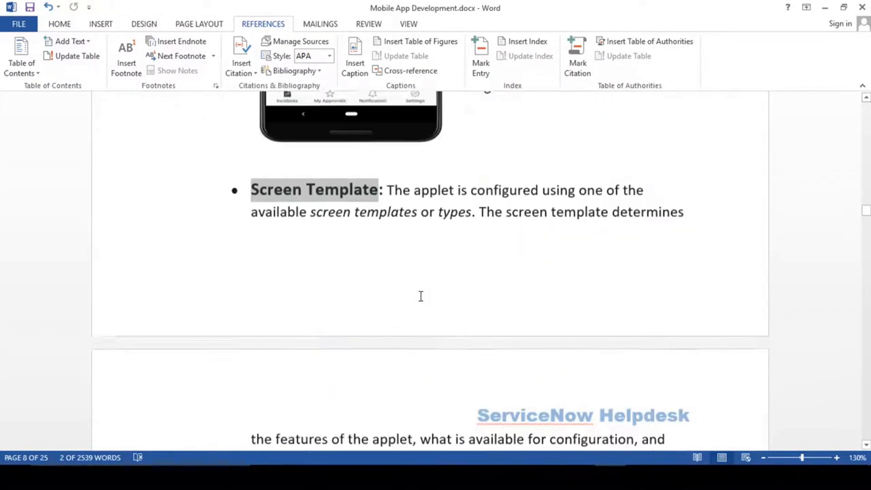
pyautogui.scroll(-12, 420, 296)
pyautogui.scroll(-9, 420, 299)
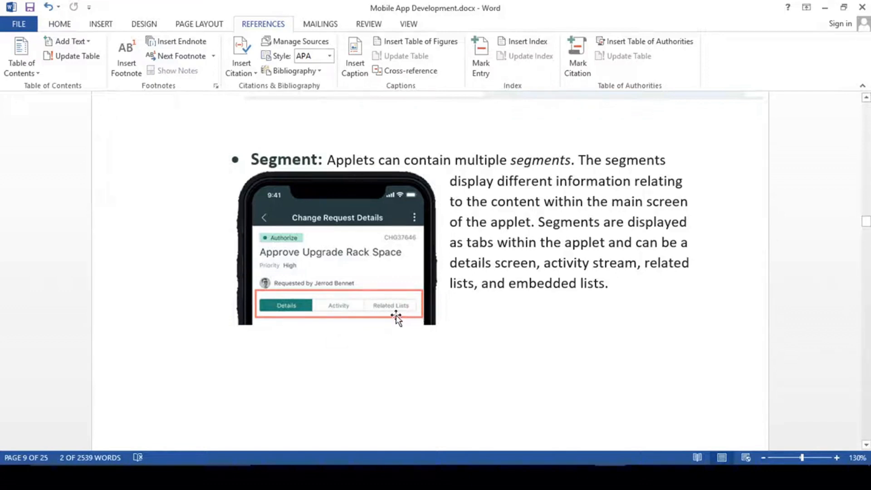
# - Select the word Segment on page 9, then place the cursor on the bullet's first line
pyautogui.doubleClick(267, 159)
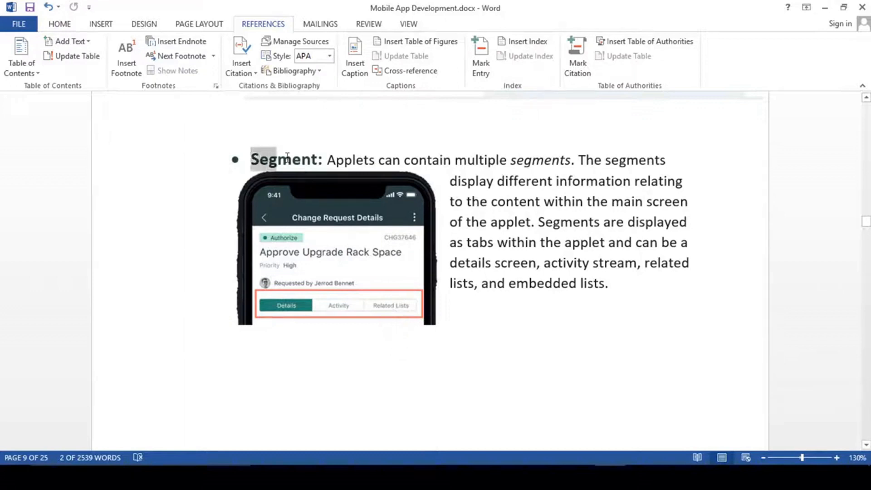
pyautogui.click(528, 219)
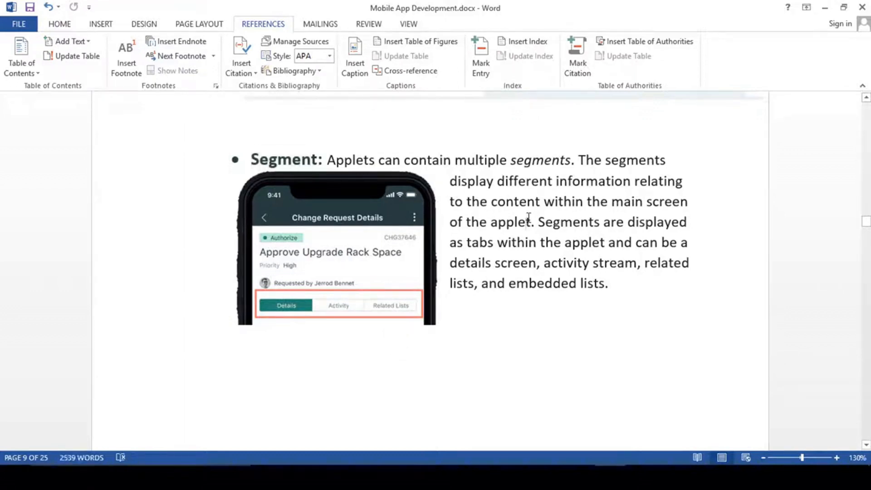
pyautogui.click(345, 160)
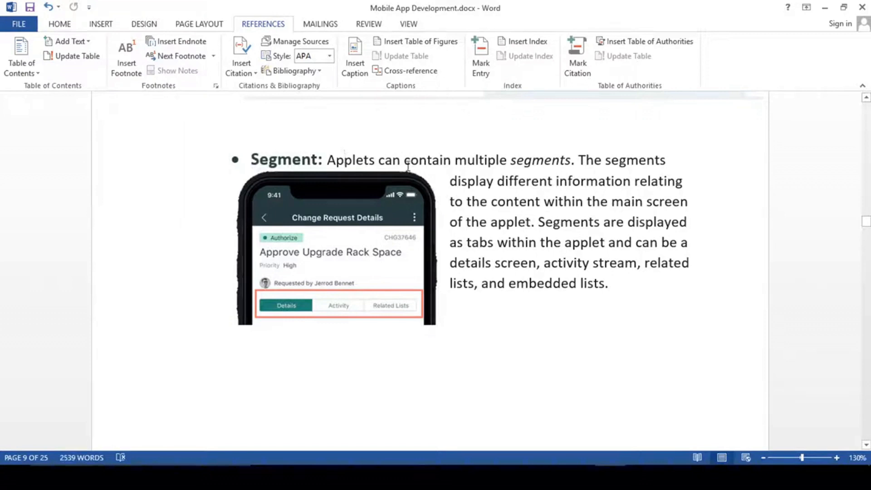
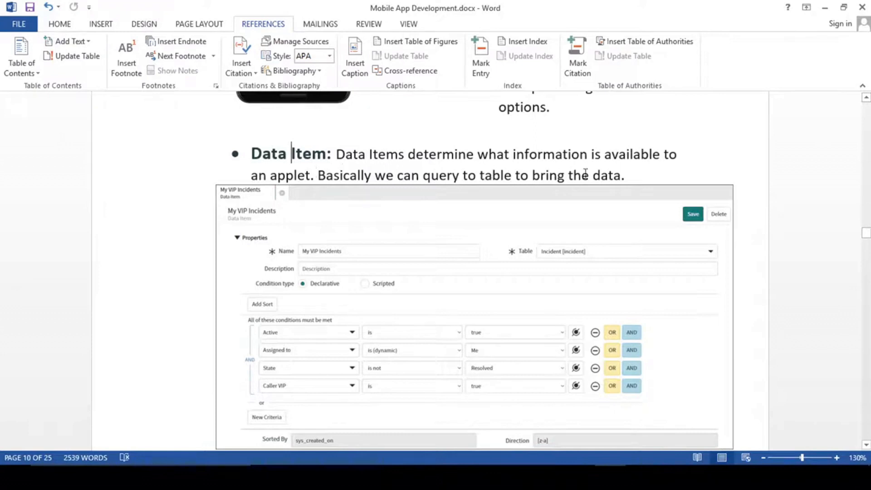
# - Highlight the end of the Data Item sentence, then clear the selection
pyautogui.moveTo(636, 176); pyautogui.dragTo(478, 154)
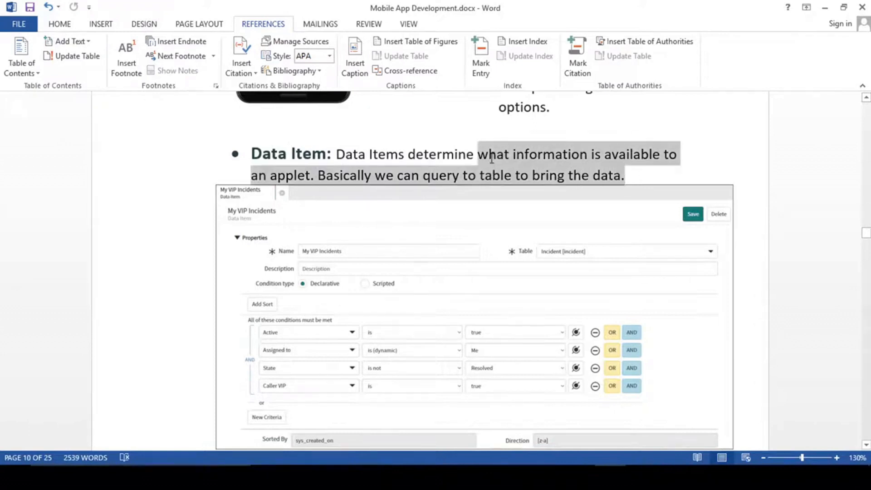
pyautogui.click(448, 160)
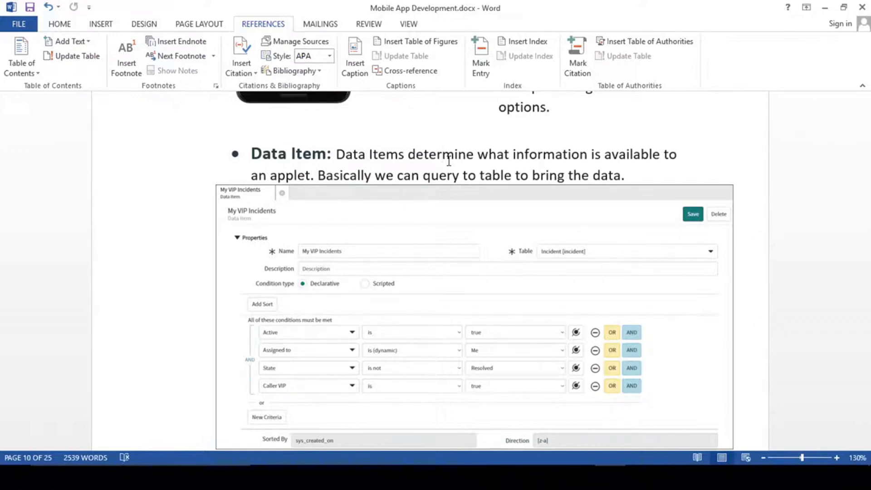
pyautogui.scroll(-3, 435, 340)
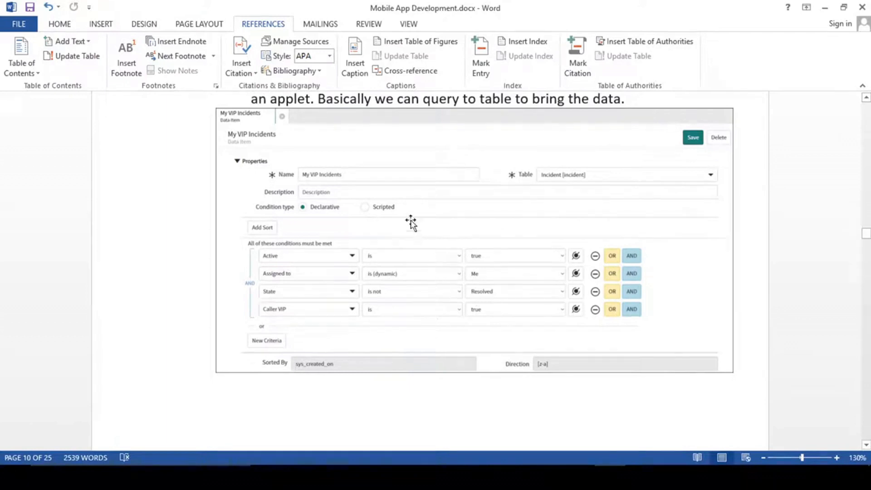
pyautogui.scroll(1, 318, 213)
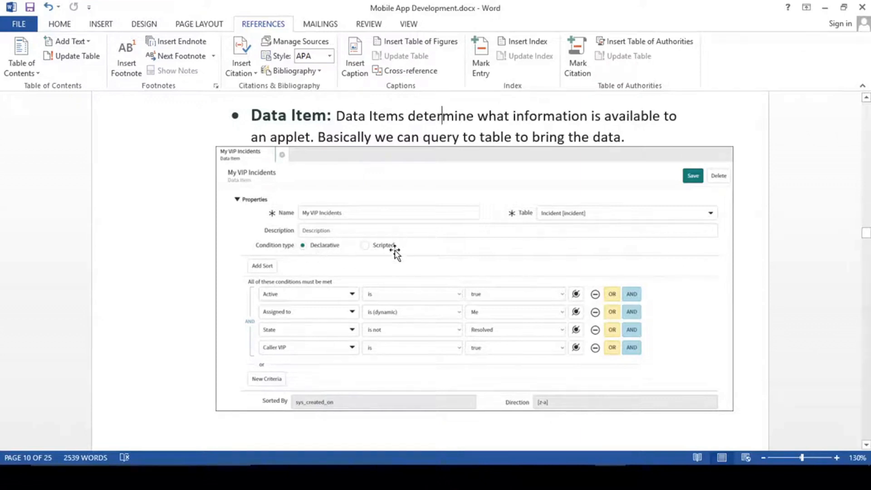
# - Select the My VIP Incidents screenshot, then return the caret to the Data Item sentence
pyautogui.click(371, 247)
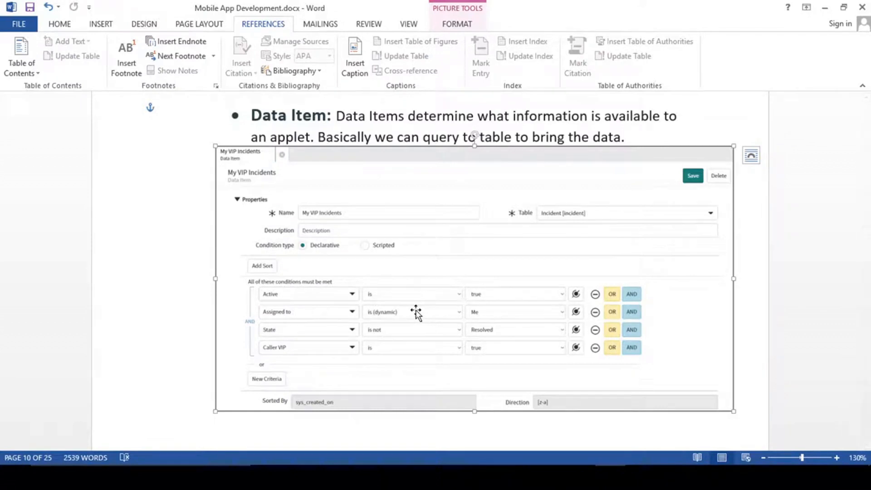
pyautogui.scroll(-1, 414, 311)
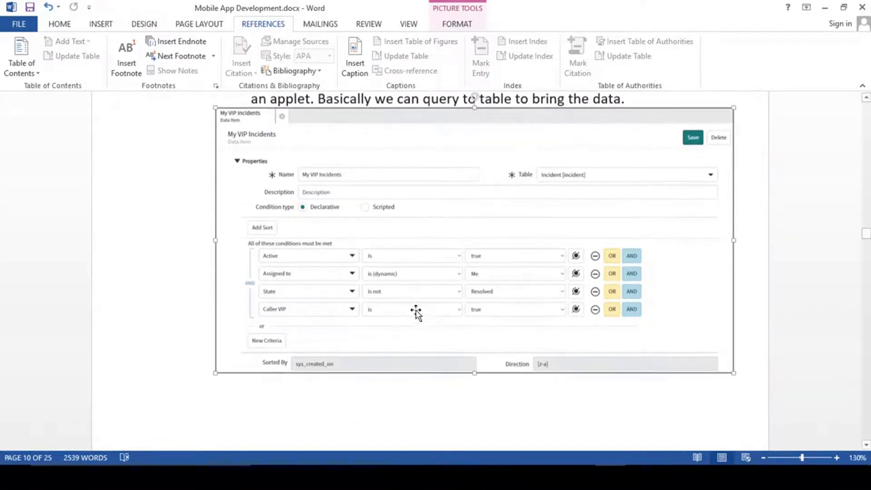
pyautogui.scroll(3, 414, 311)
pyautogui.click(415, 196)
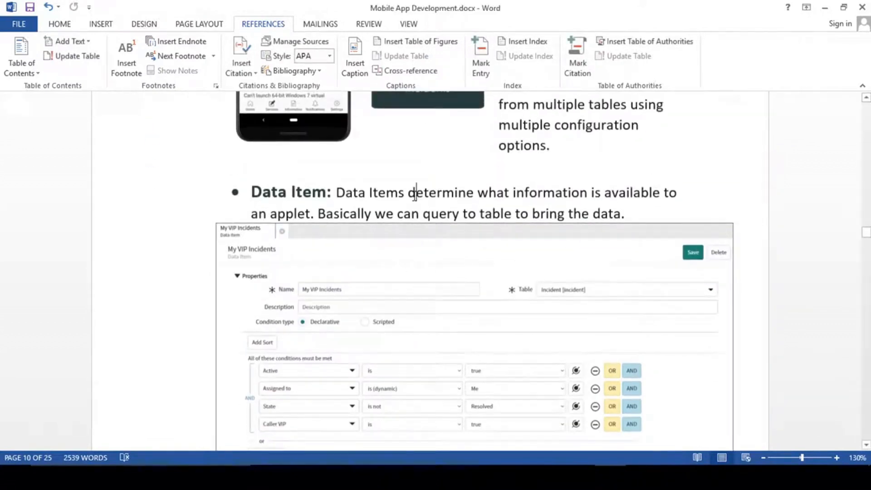
pyautogui.click(405, 217)
# - Scroll down past the Data Item screenshot to the Functions bullet on the next page
pyautogui.scroll(10, 427, 304)
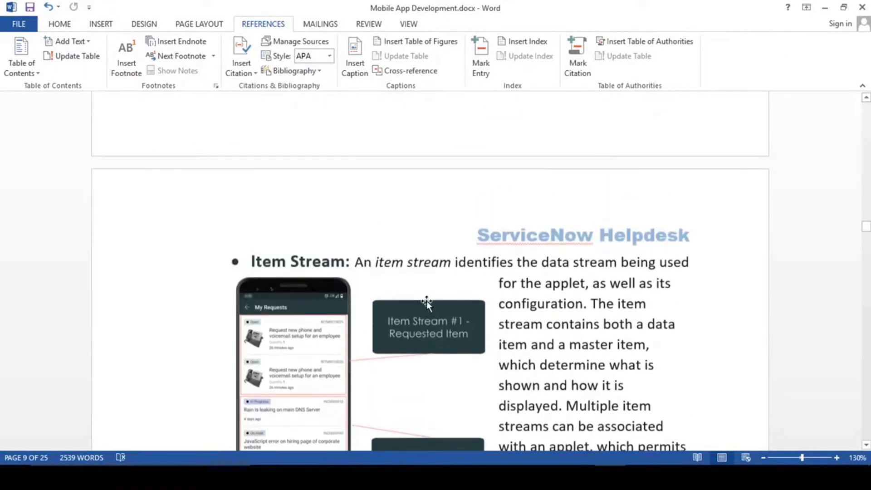
pyautogui.scroll(12, 427, 304)
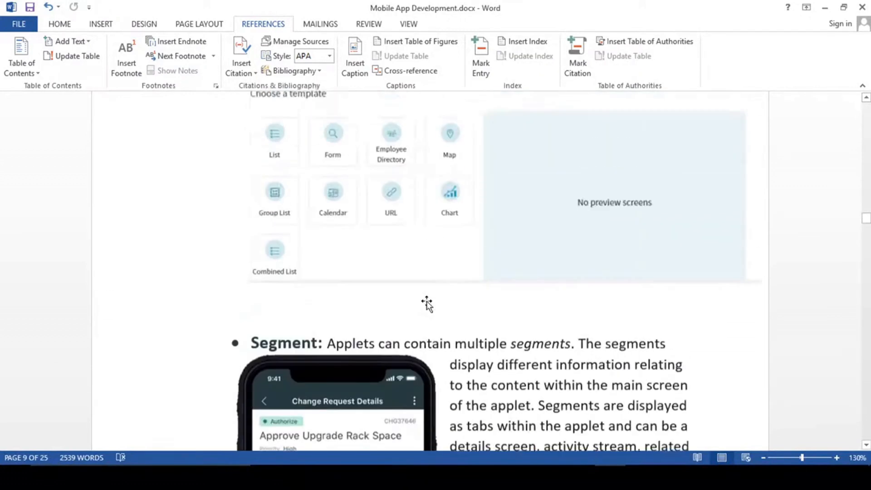
pyautogui.scroll(-20, 427, 304)
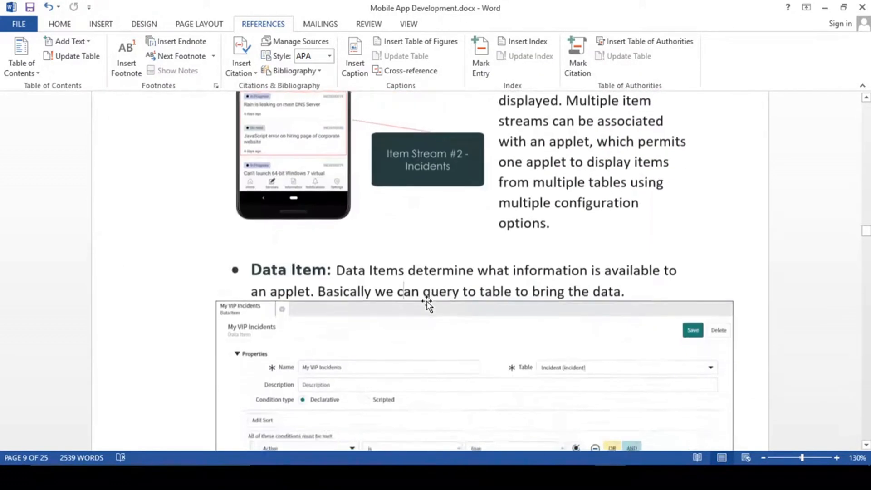
pyautogui.scroll(-12, 426, 304)
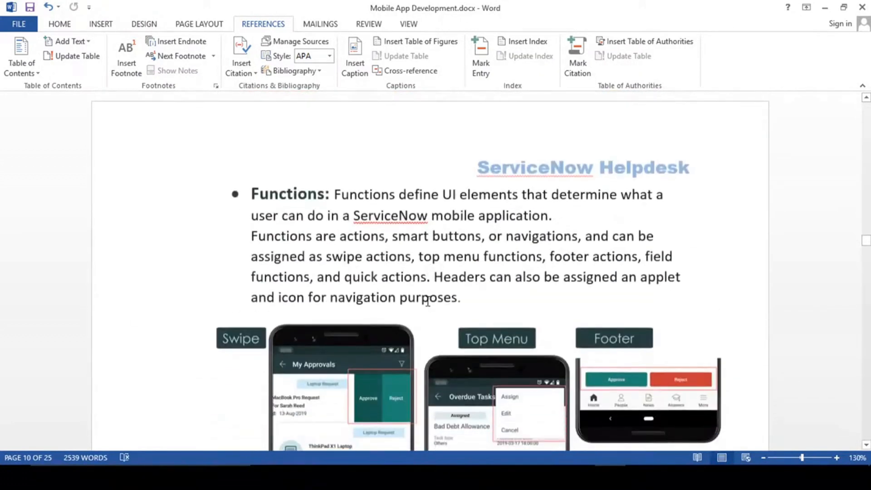
# - Select the word Functions on the Functions bullet, then clear the selection
pyautogui.scroll(-15, 427, 304)
pyautogui.scroll(5, 428, 301)
pyautogui.scroll(-10, 428, 301)
pyautogui.scroll(7, 428, 302)
pyautogui.scroll(-3, 428, 302)
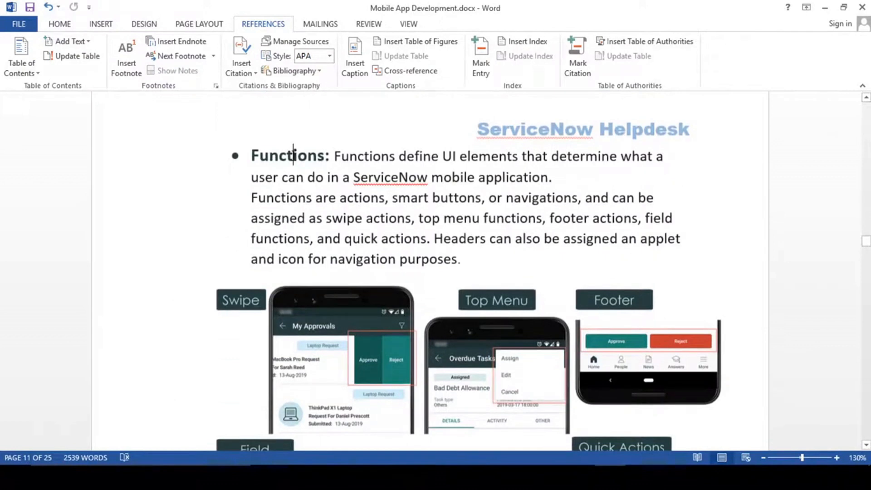
pyautogui.doubleClick(293, 155)
pyautogui.click(450, 234)
# - Select Functions again and place the caret inside the word
pyautogui.scroll(3, 451, 235)
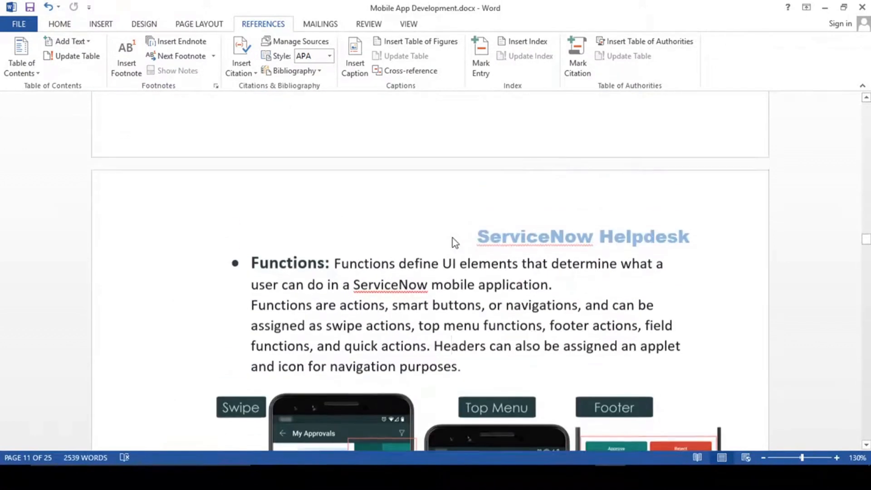
pyautogui.doubleClick(298, 270)
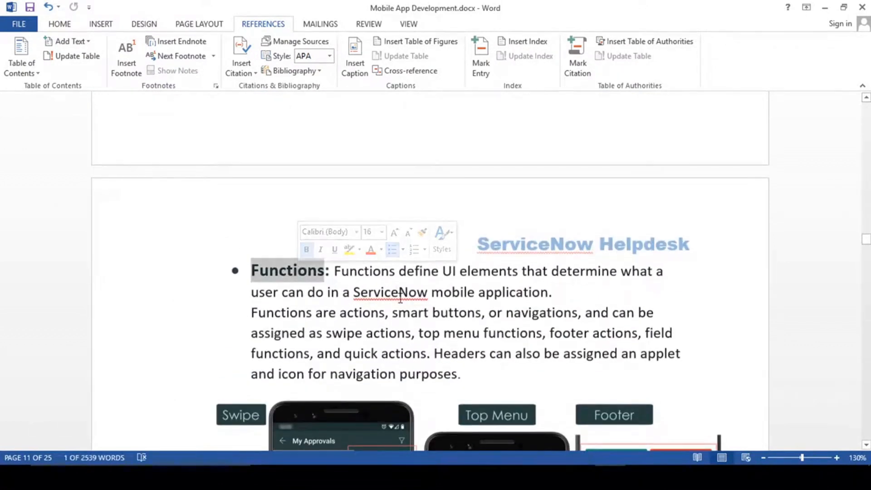
pyautogui.scroll(-2, 411, 255)
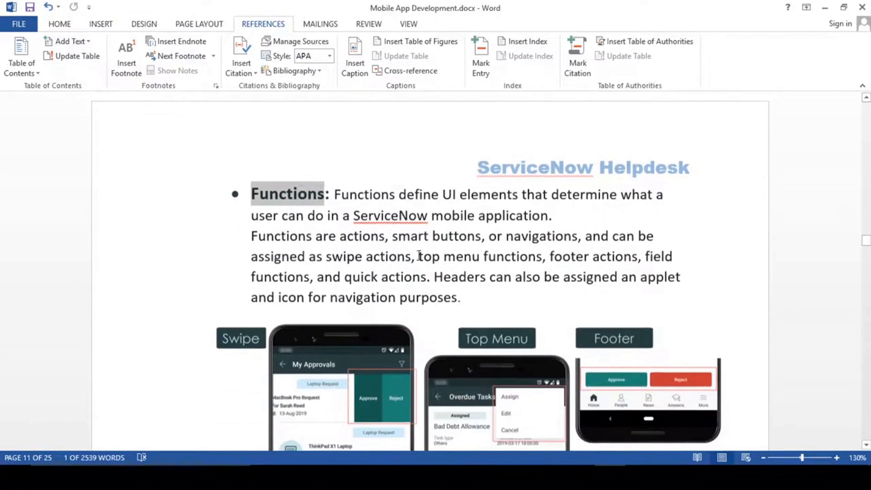
pyautogui.click(332, 194)
pyautogui.click(280, 194)
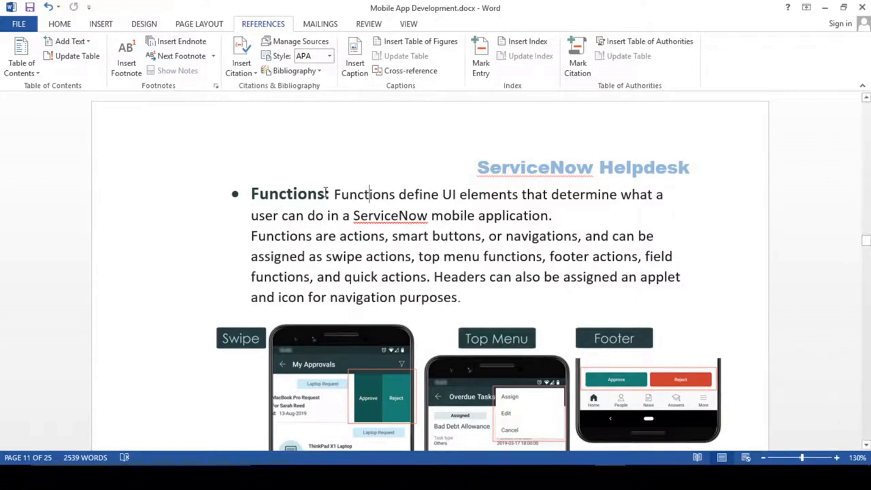
# - Scroll back to the Item Stream section with its Requested Item and Incidents diagrams
pyautogui.scroll(-1, 415, 198)
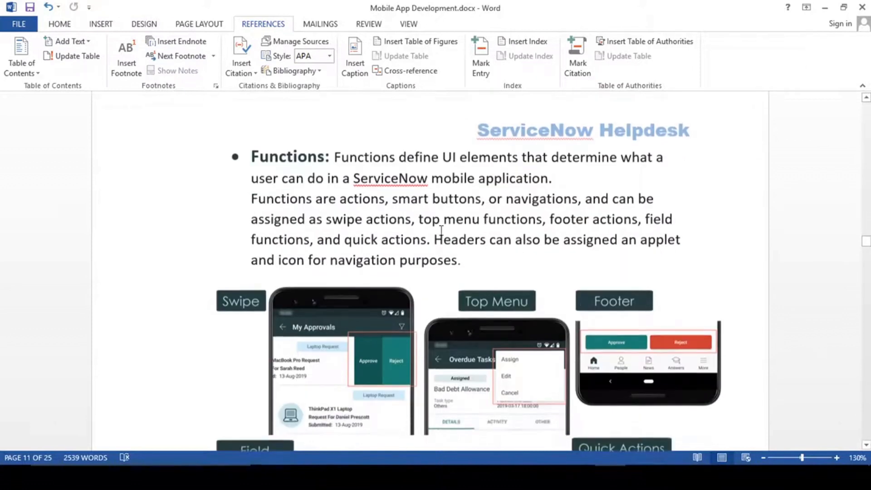
pyautogui.scroll(-2, 540, 323)
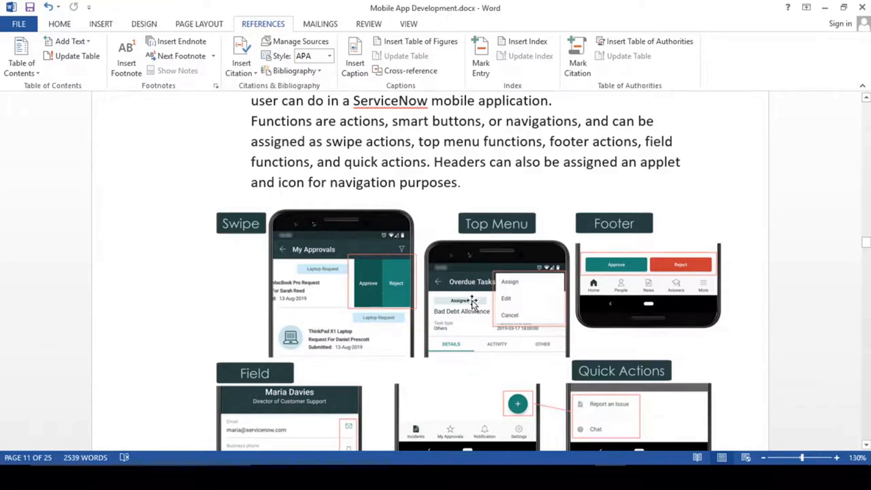
pyautogui.scroll(-2, 473, 302)
pyautogui.scroll(3, 475, 303)
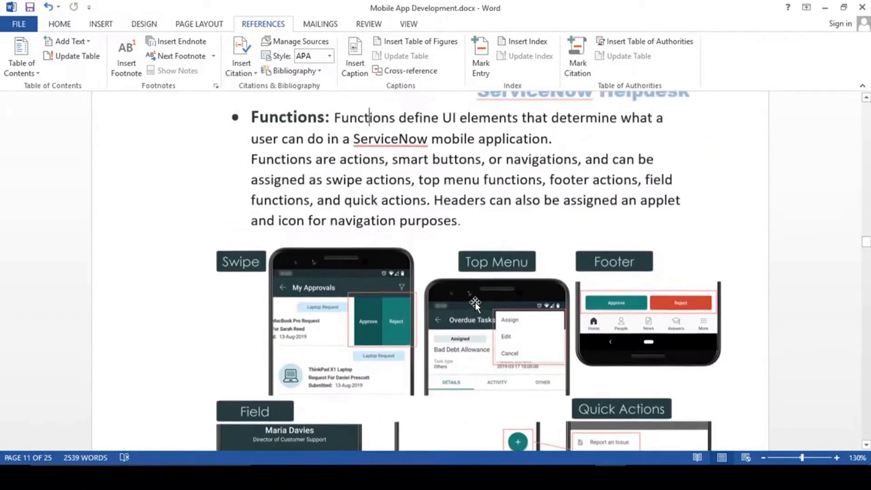
pyautogui.scroll(3, 475, 303)
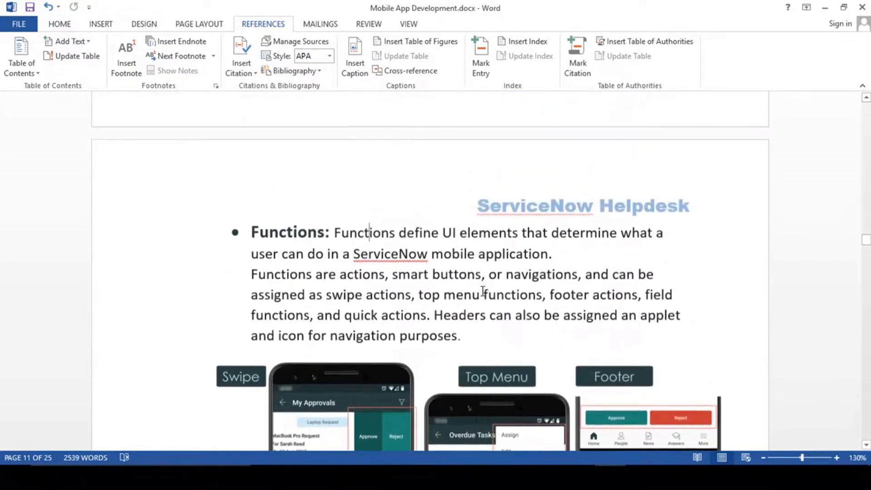
pyautogui.scroll(-1, 480, 272)
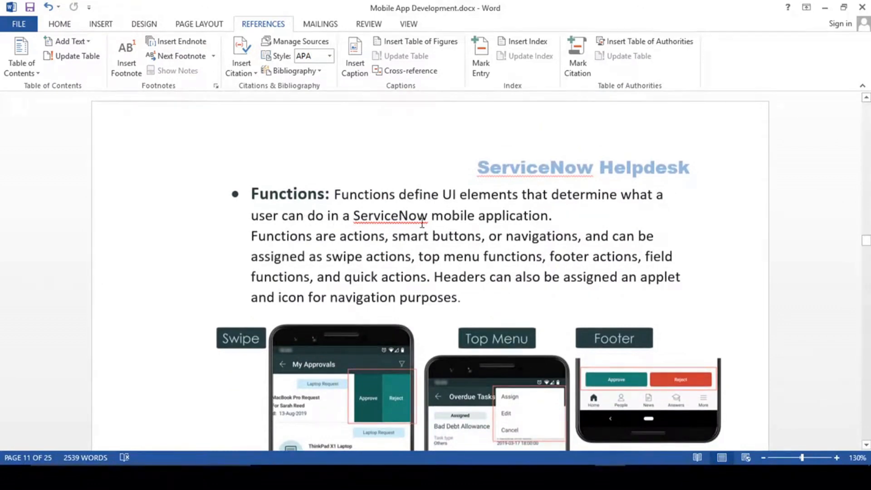
pyautogui.scroll(-3, 478, 287)
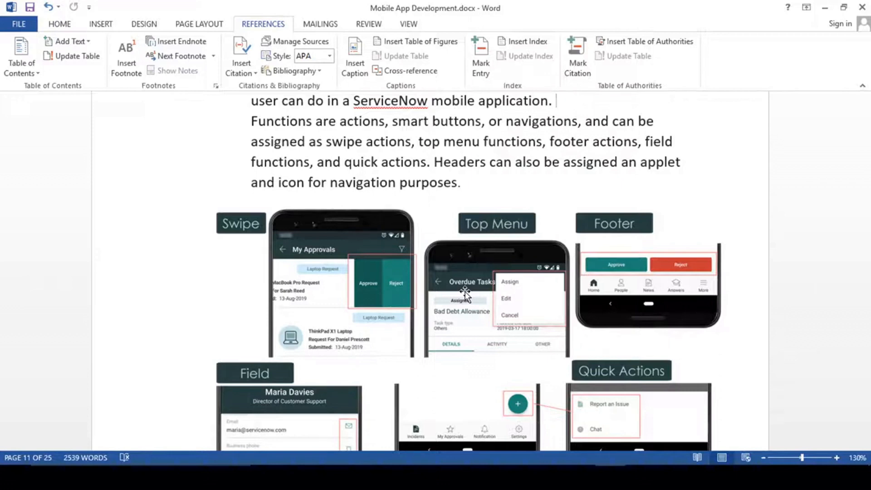
pyautogui.scroll(-10, 532, 190)
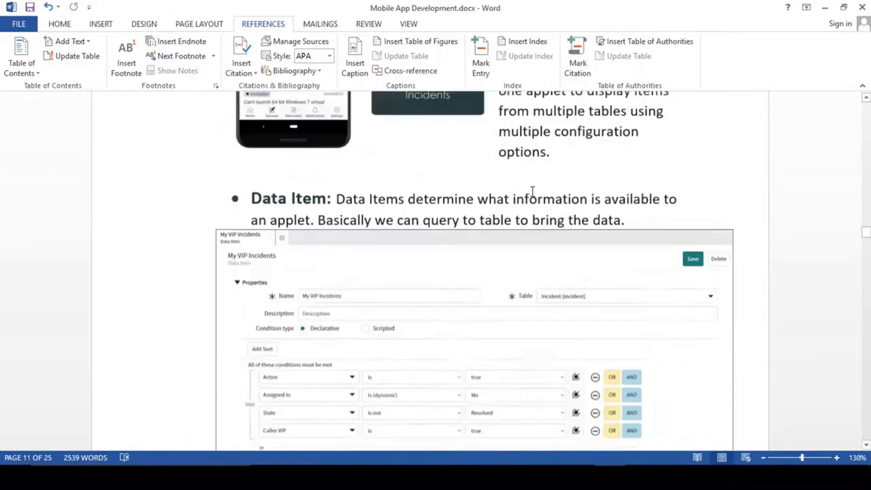
pyautogui.scroll(6, 533, 191)
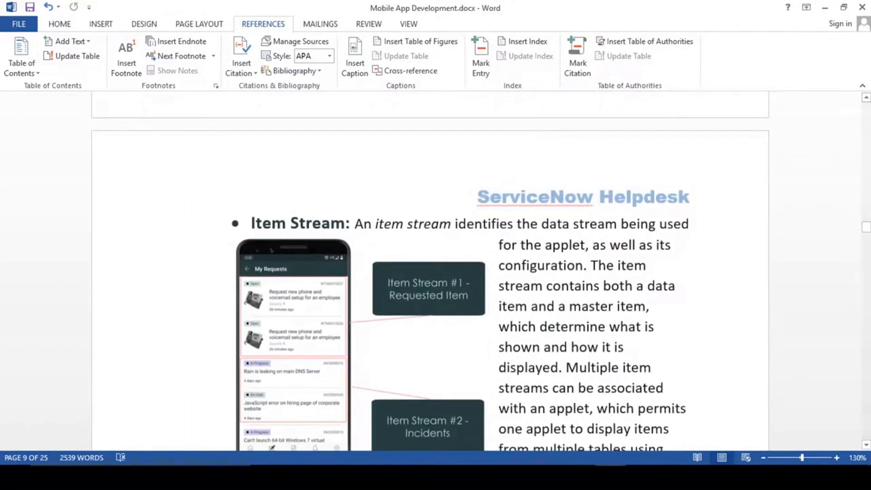
# - Switch to the ServiceNow browser and browse the navigator's Favorites and All applications
pyautogui.moveTo(453, 476)
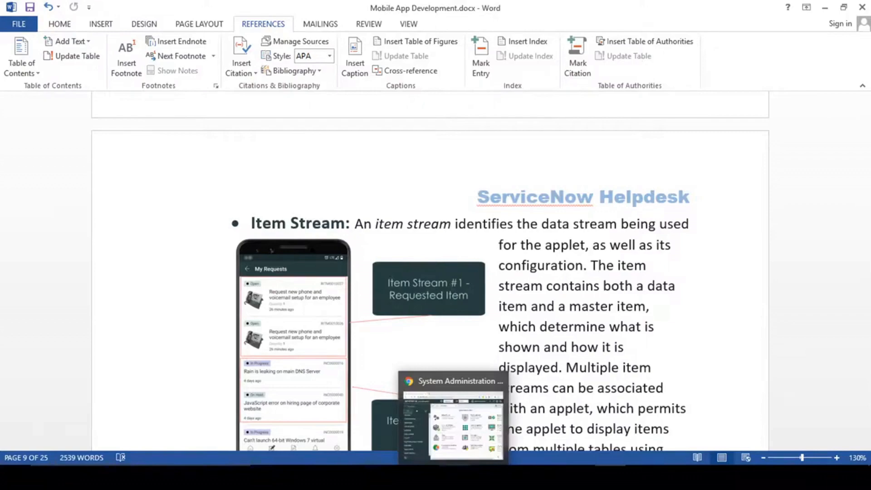
pyautogui.click(457, 401)
pyautogui.click(305, 106)
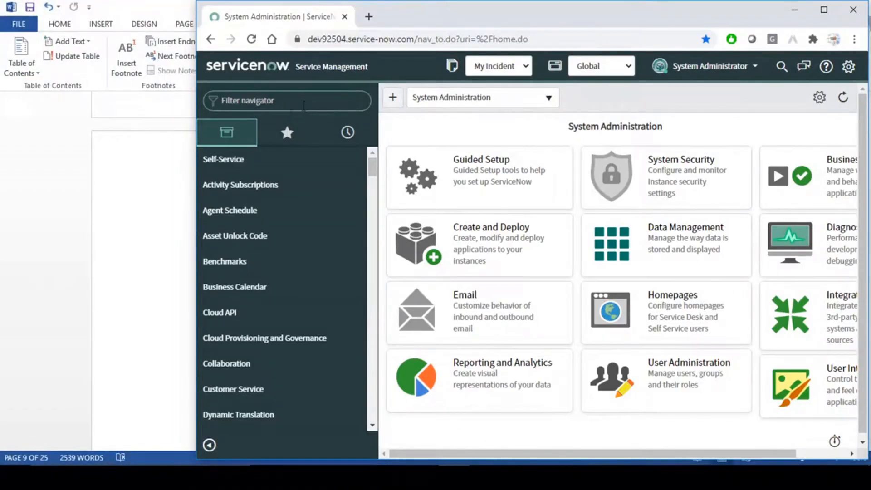
pyautogui.click(288, 132)
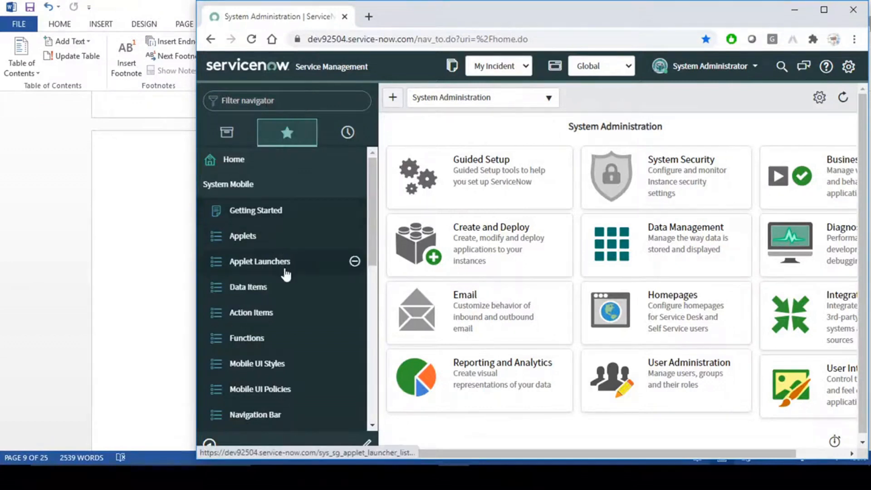
pyautogui.click(266, 104)
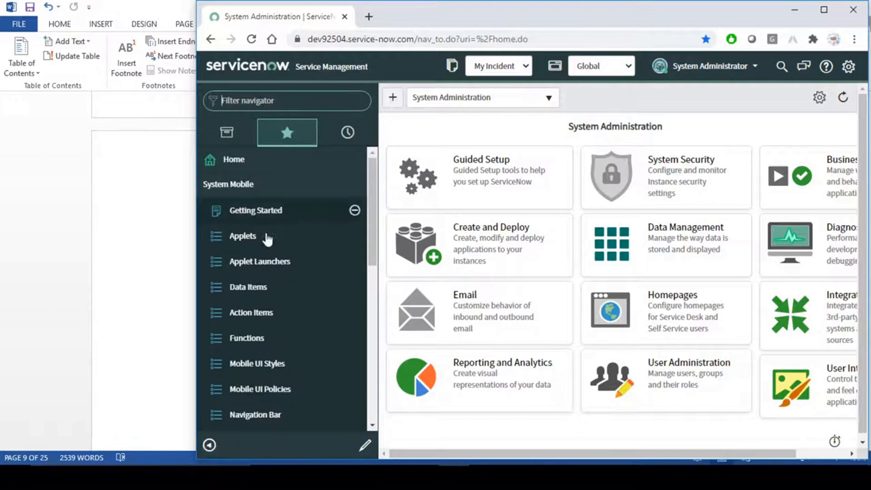
pyautogui.click(227, 132)
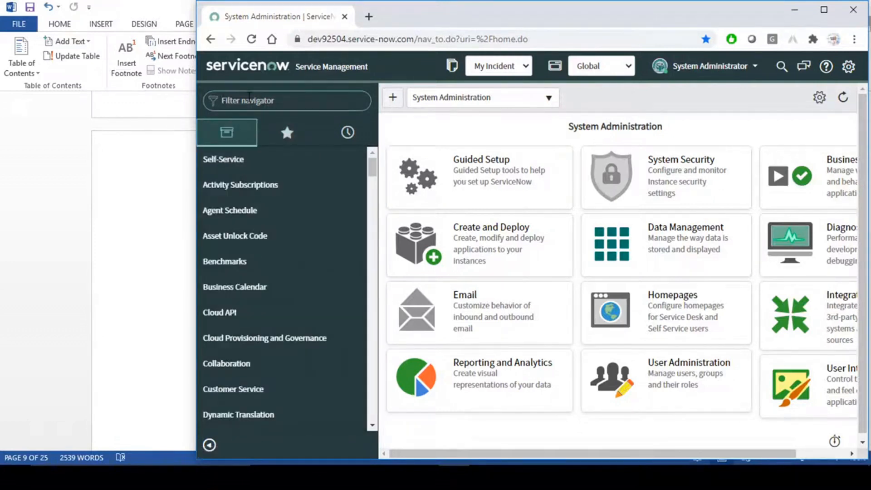
# - Filter the navigator for 'mobile', then open System Mobile > Applet Launchers from Favorites
pyautogui.click(249, 99)
pyautogui.write('mobile')
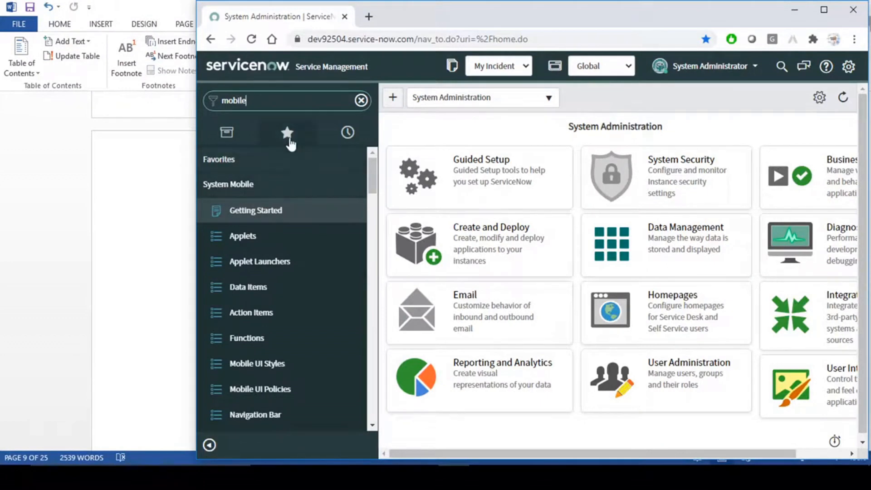
pyautogui.click(289, 139)
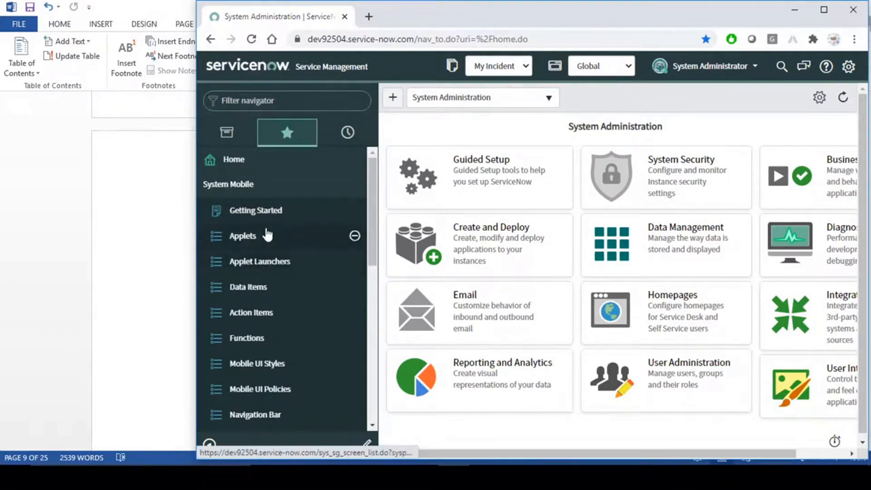
pyautogui.click(268, 264)
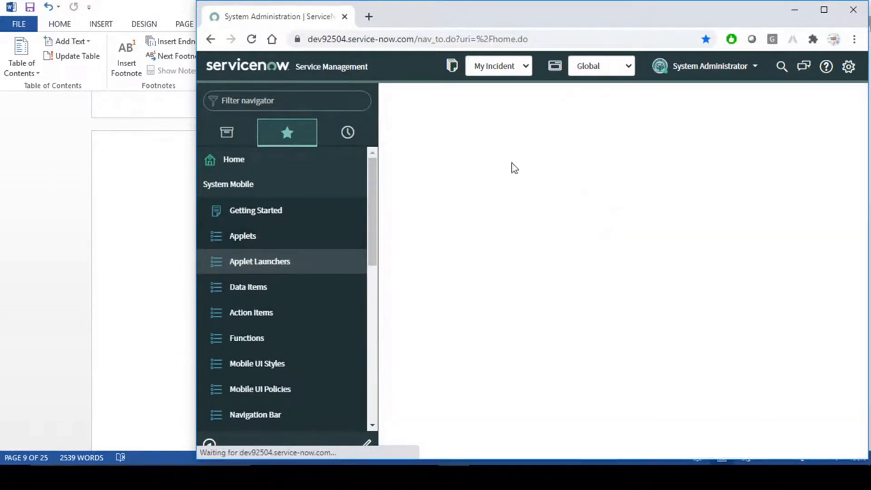
pyautogui.scroll(-3, 522, 260)
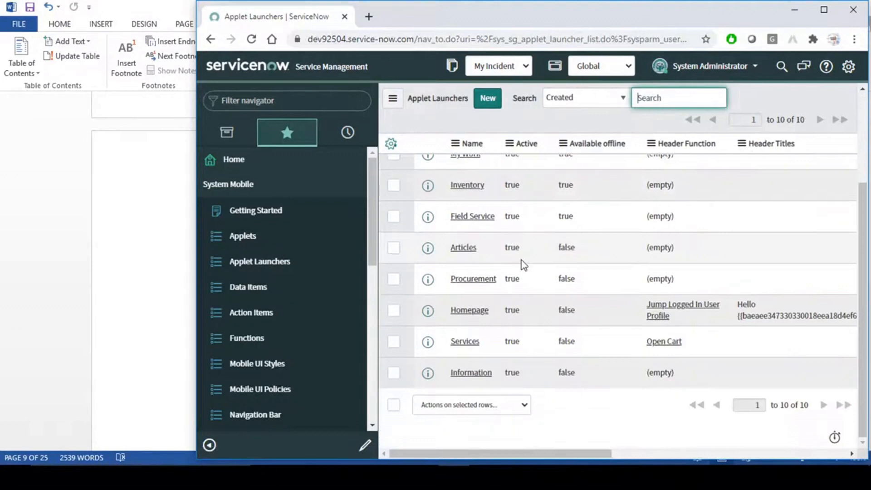
pyautogui.scroll(3, 522, 260)
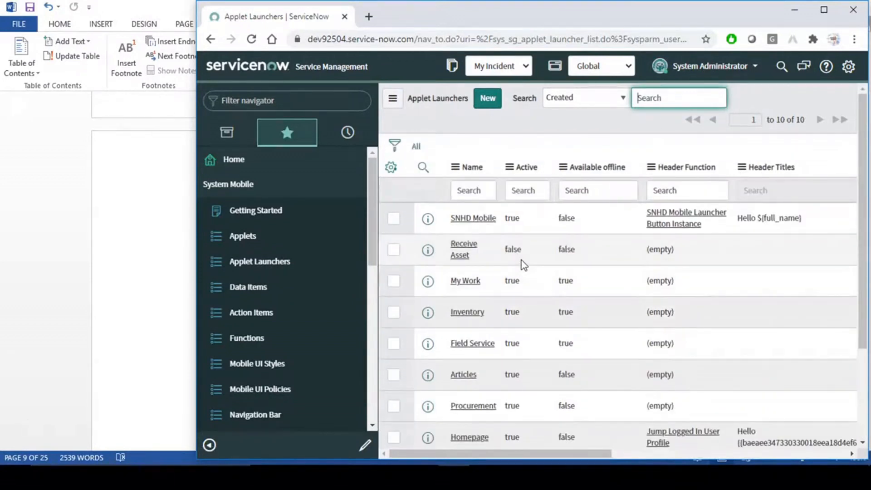
# - Create a new applet launcher in a maximized browser and browse Required Roles without adding any
pyautogui.click(490, 101)
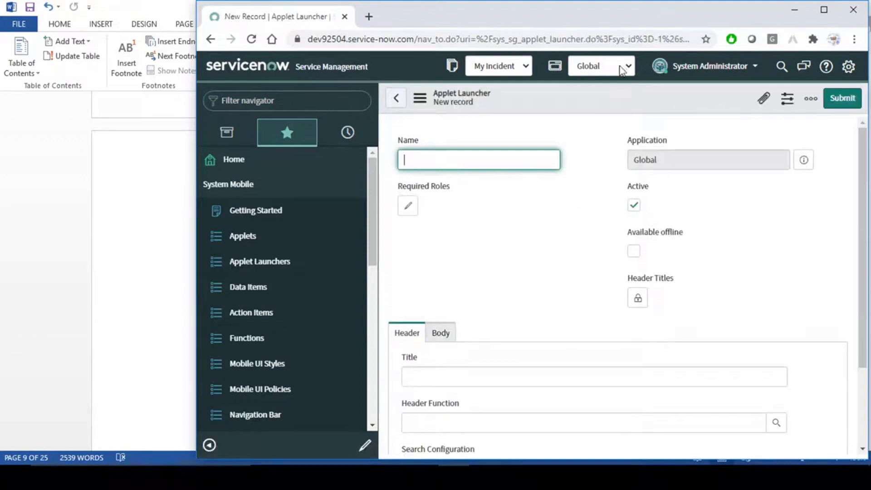
pyautogui.doubleClick(620, 13)
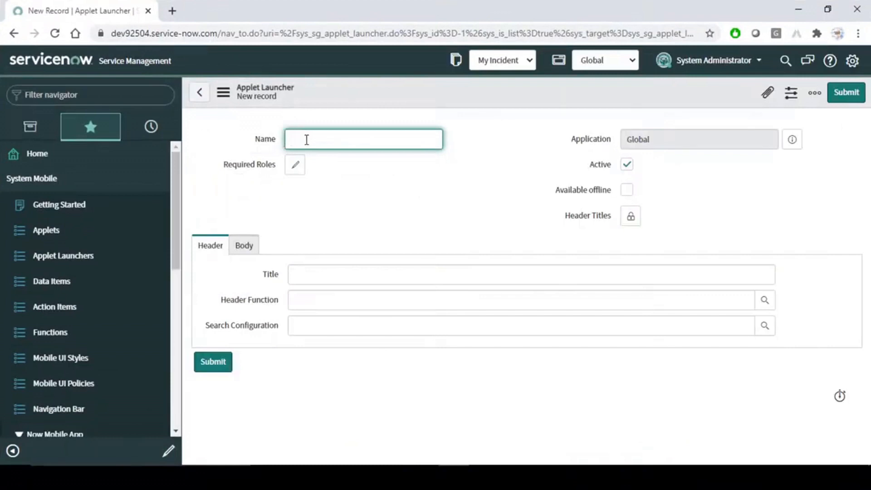
pyautogui.click(296, 164)
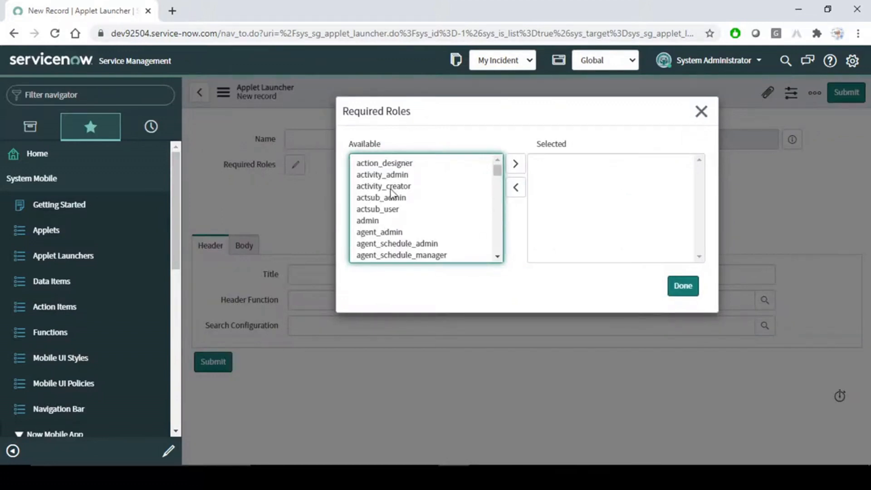
pyautogui.click(701, 111)
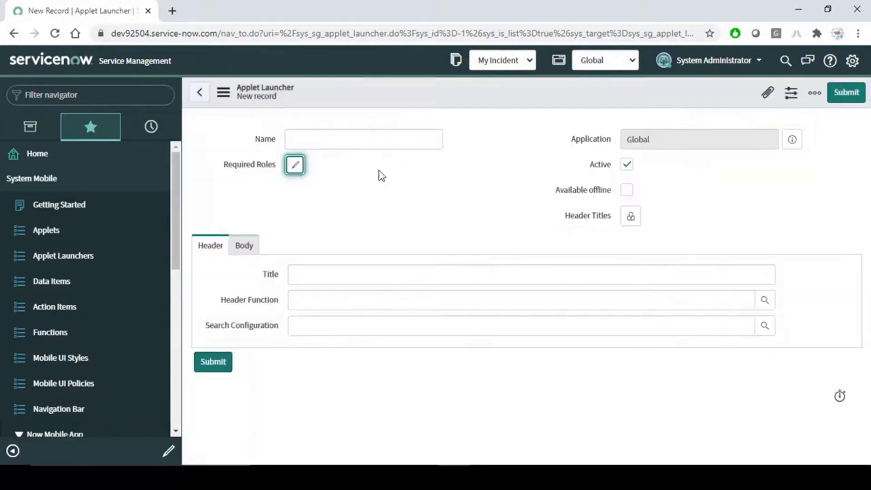
pyautogui.click(295, 166)
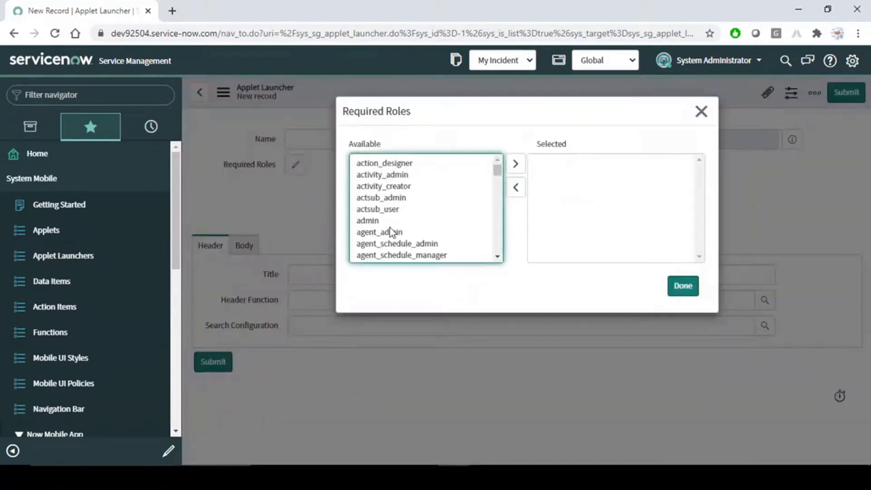
pyautogui.scroll(-5, 390, 232)
pyautogui.click(391, 232)
pyautogui.click(701, 111)
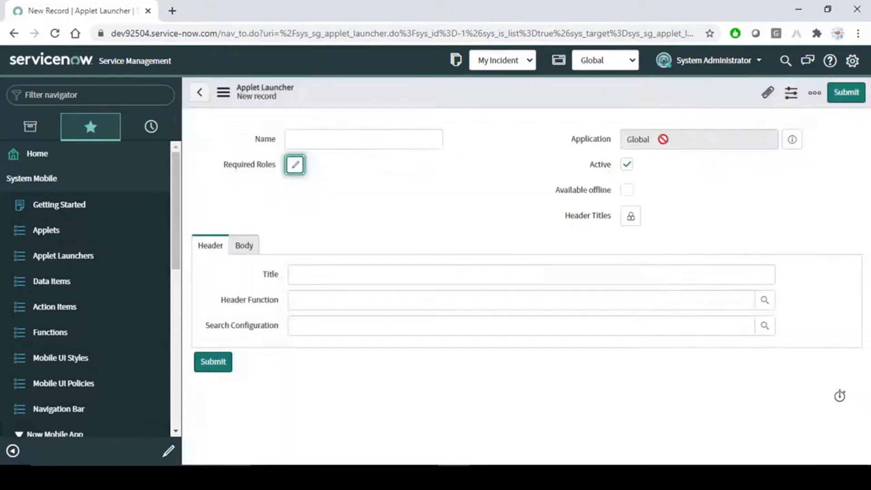
# - Inspect the Application field, Header Titles editor and Header/Body tabs, ending on the Body tab
pyautogui.click(676, 136)
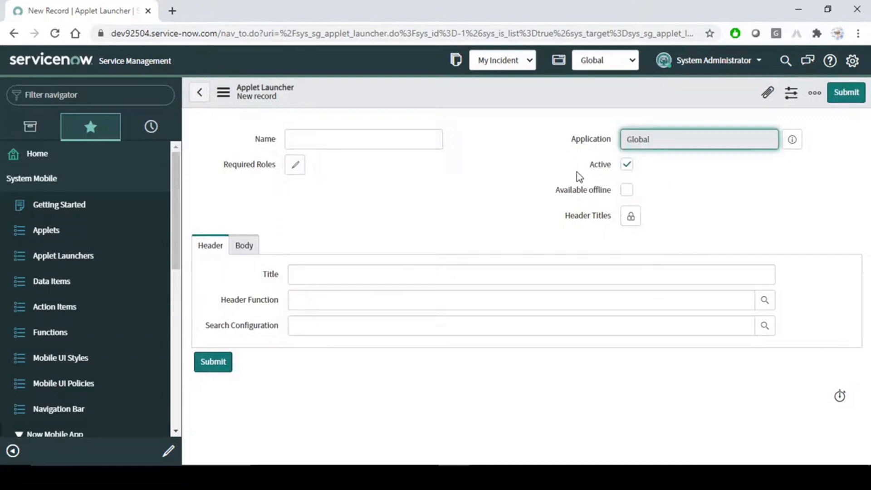
pyautogui.moveTo(556, 190); pyautogui.dragTo(600, 196)
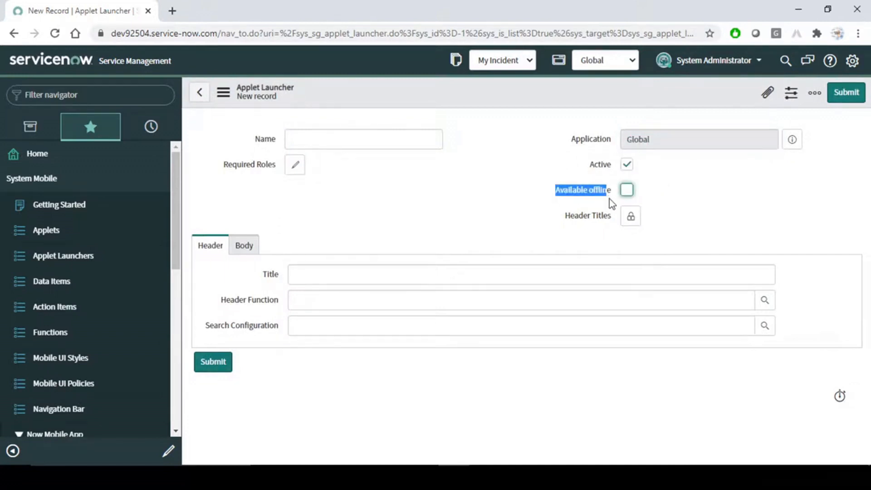
pyautogui.click(577, 230)
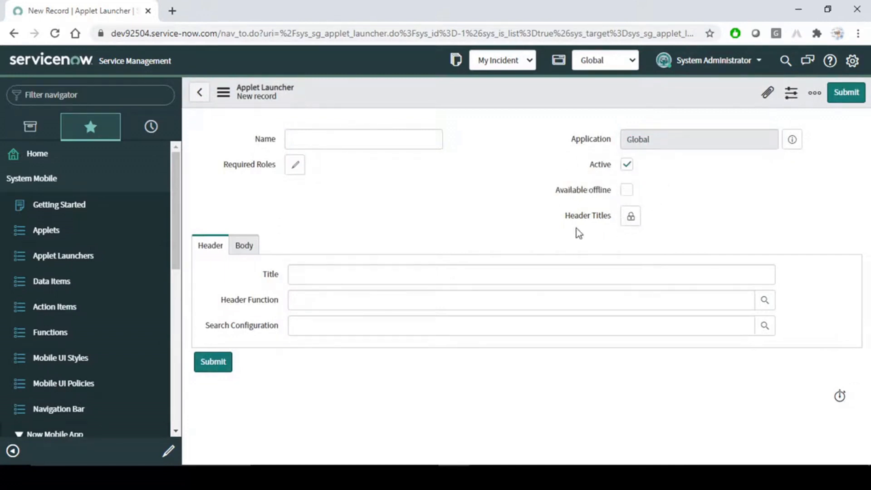
pyautogui.click(632, 220)
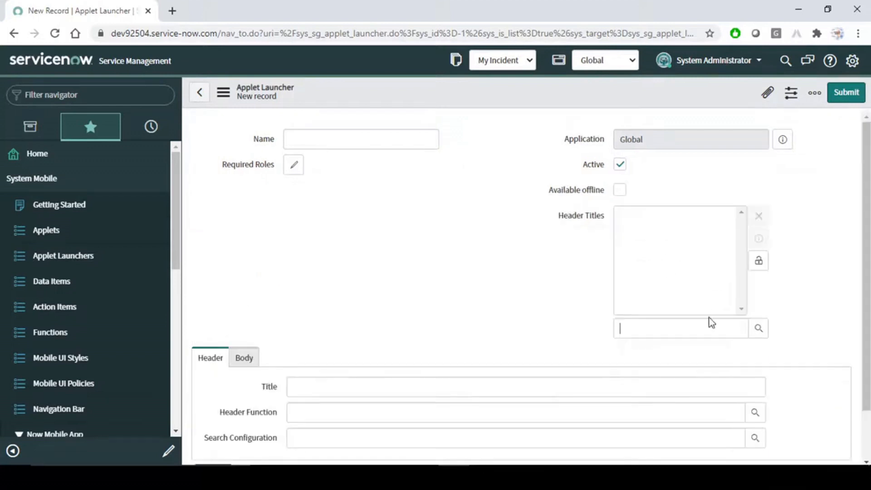
pyautogui.click(759, 260)
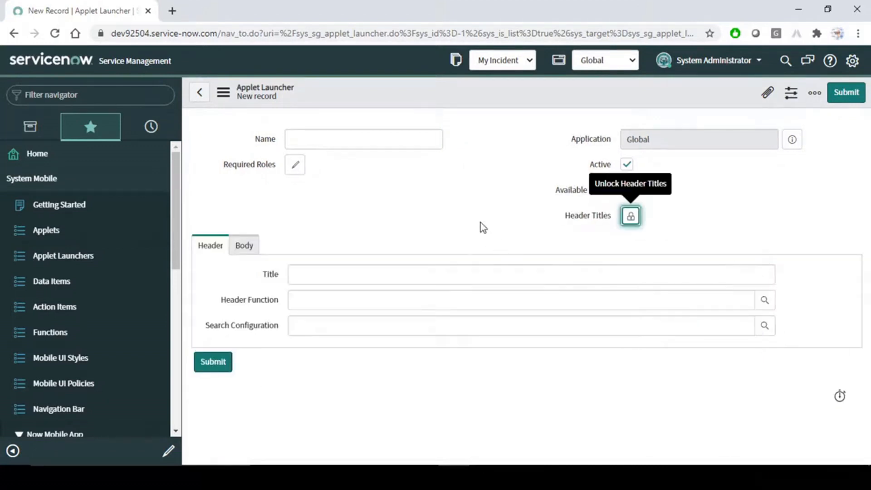
pyautogui.click(245, 249)
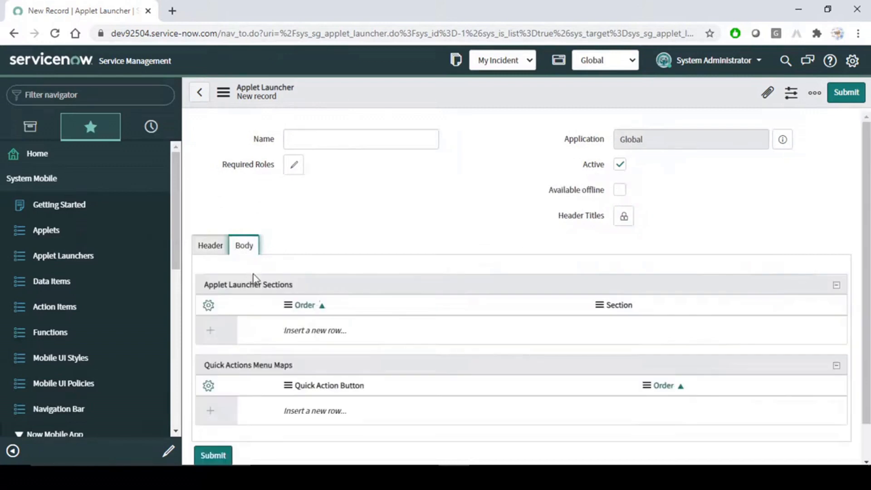
pyautogui.scroll(-1, 430, 241)
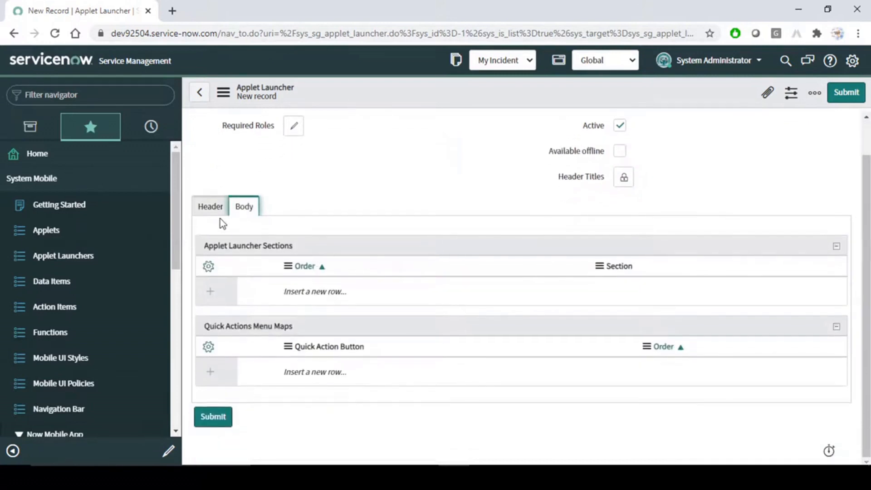
pyautogui.click(211, 208)
pyautogui.click(334, 277)
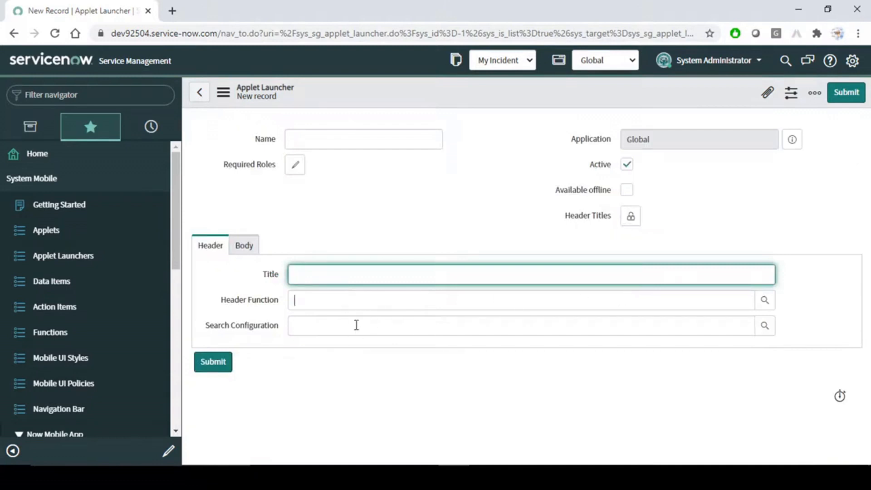
pyautogui.click(242, 246)
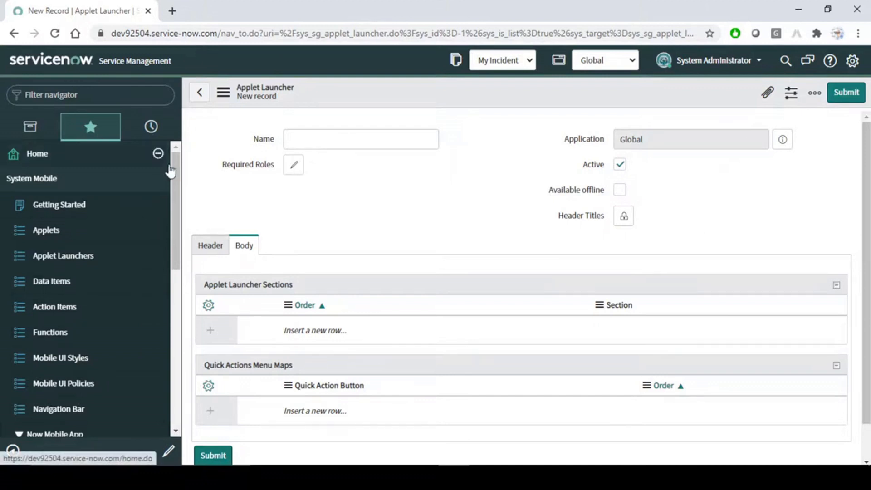
pyautogui.moveTo(178, 172)
pyautogui.mouseDown()
pyautogui.moveTo(183, 205)
pyautogui.moveTo(177, 159)
pyautogui.mouseUp()
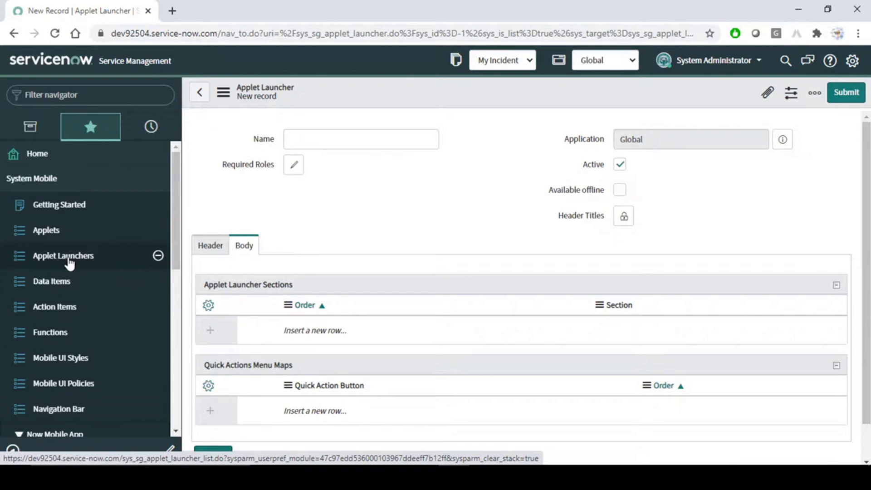
# - Create a new applet from System Mobile > Applets, confirming Activity Stream Screen as its screen type
pyautogui.click(95, 231)
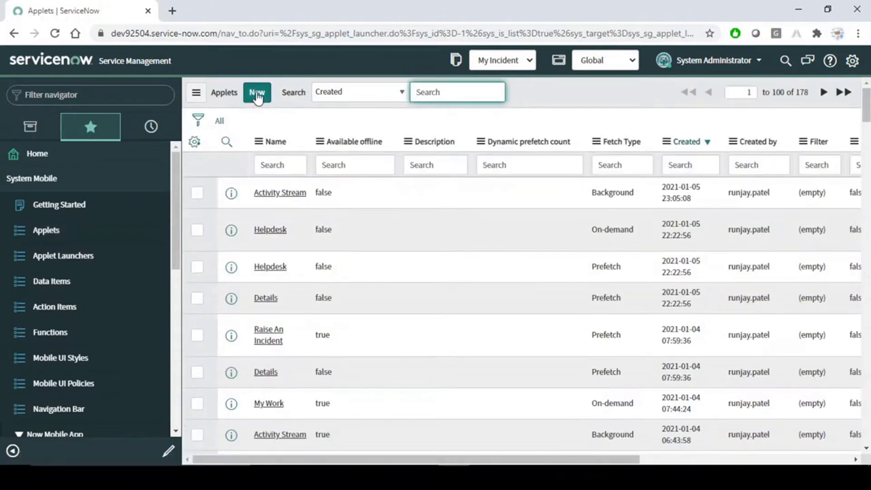
pyautogui.click(257, 95)
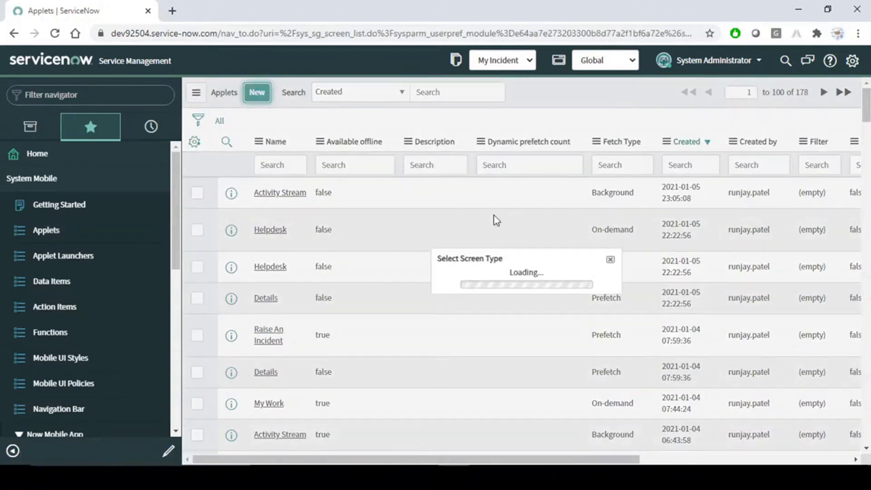
pyautogui.click(517, 268)
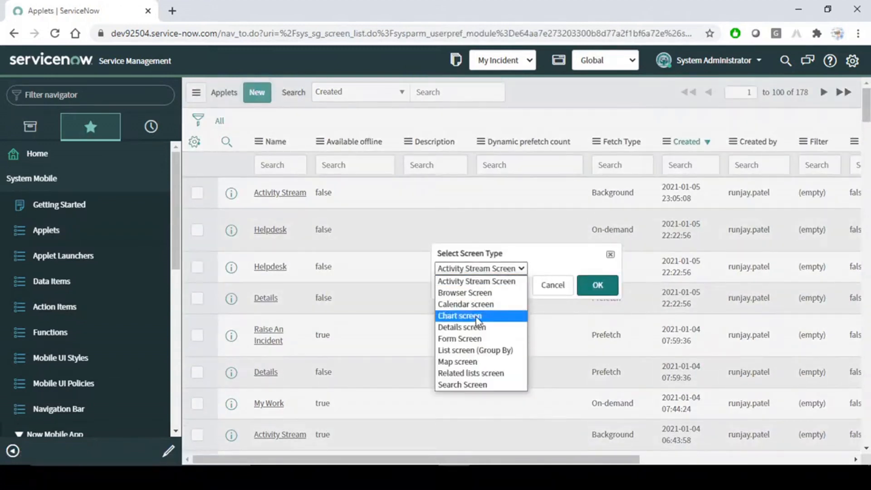
pyautogui.click(479, 279)
pyautogui.click(597, 286)
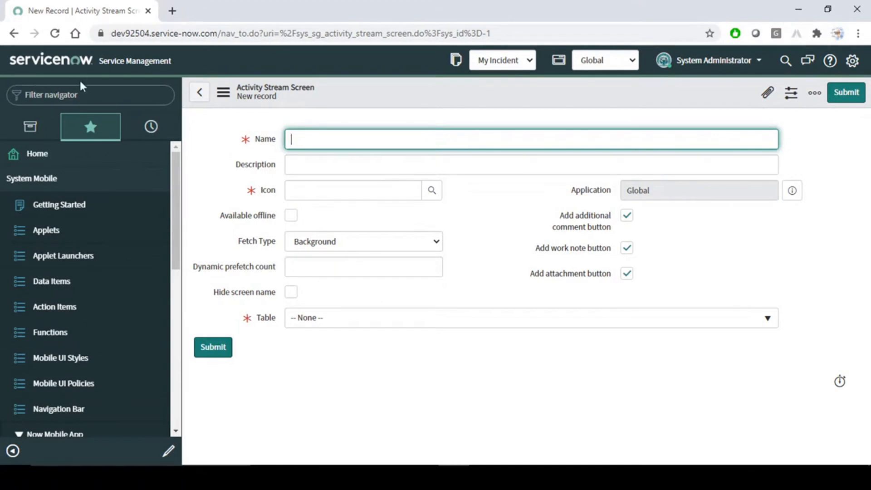
# - Set the new record's Table to A10 Load Balancer [cmdb_ci_lb_a10], leaving Name and Icon empty
pyautogui.click(120, 96)
pyautogui.click(524, 269)
pyautogui.click(330, 142)
pyautogui.click(334, 166)
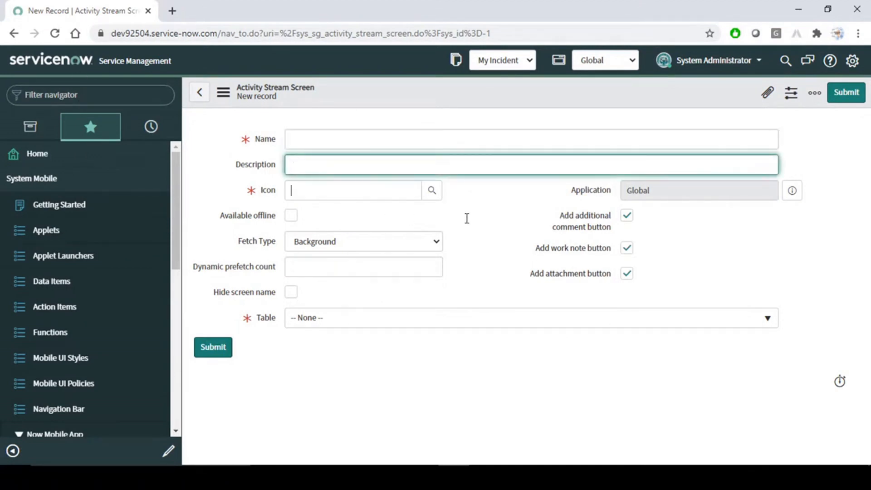
pyautogui.click(362, 259)
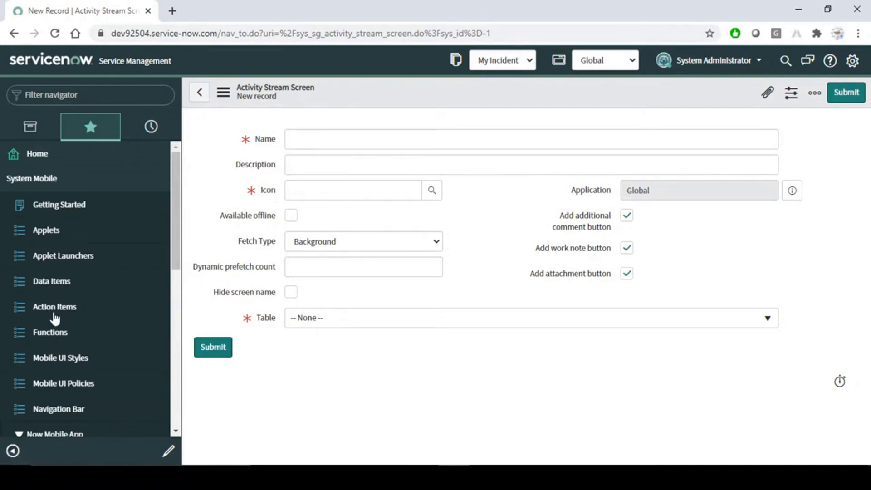
pyautogui.scroll(-3, 57, 336)
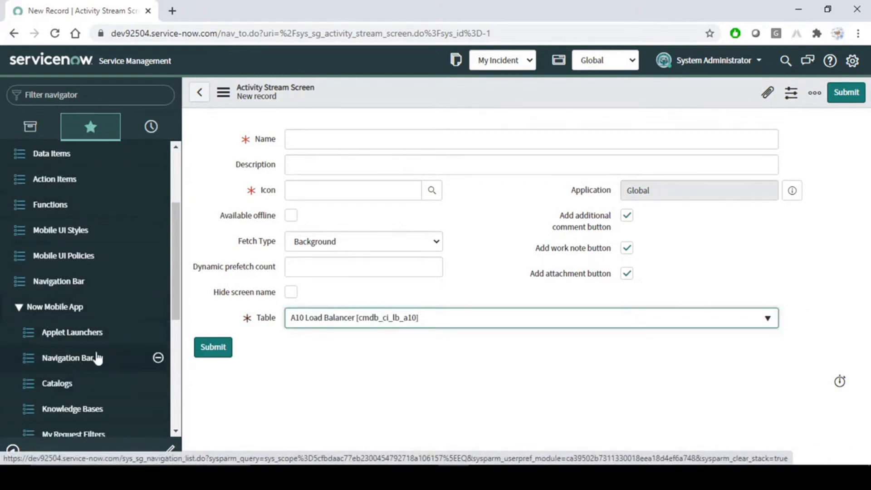
pyautogui.scroll(-6, 94, 380)
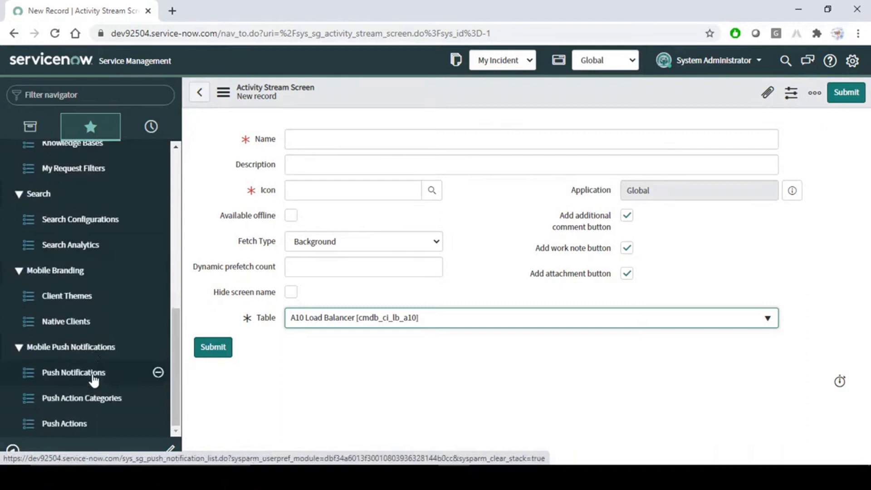
pyautogui.scroll(10, 94, 380)
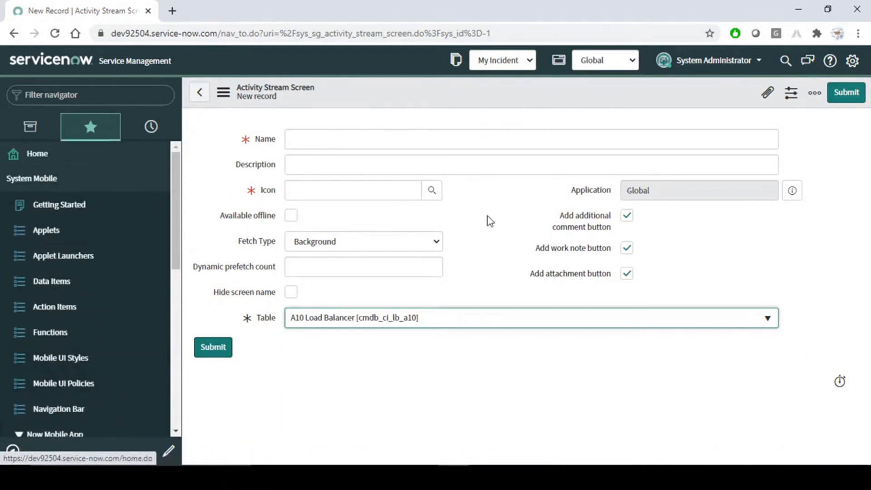
pyautogui.click(491, 237)
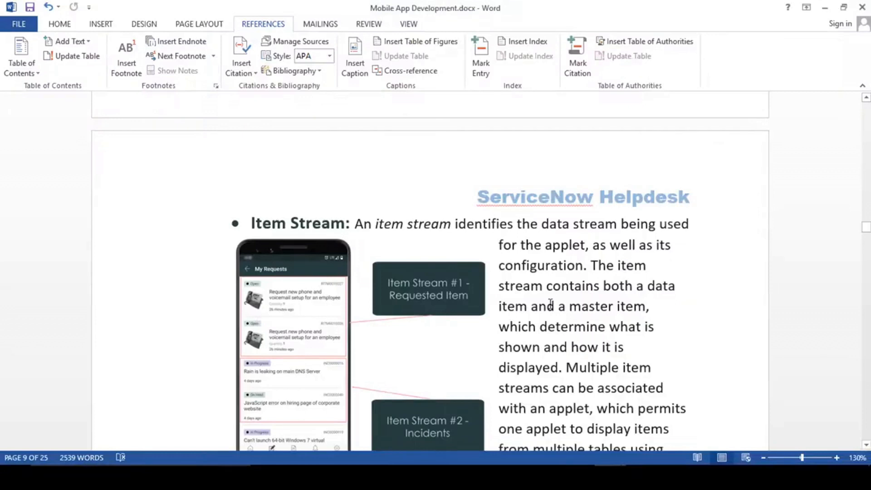
# - Back in Word, scroll through the Applet Launcher and Applets sections
pyautogui.scroll(4, 551, 304)
pyautogui.scroll(-7, 550, 304)
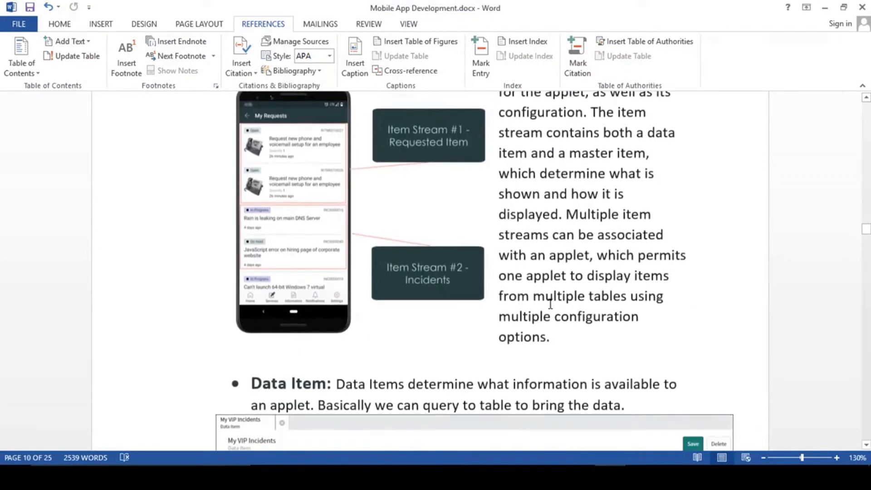
pyautogui.scroll(-5, 550, 304)
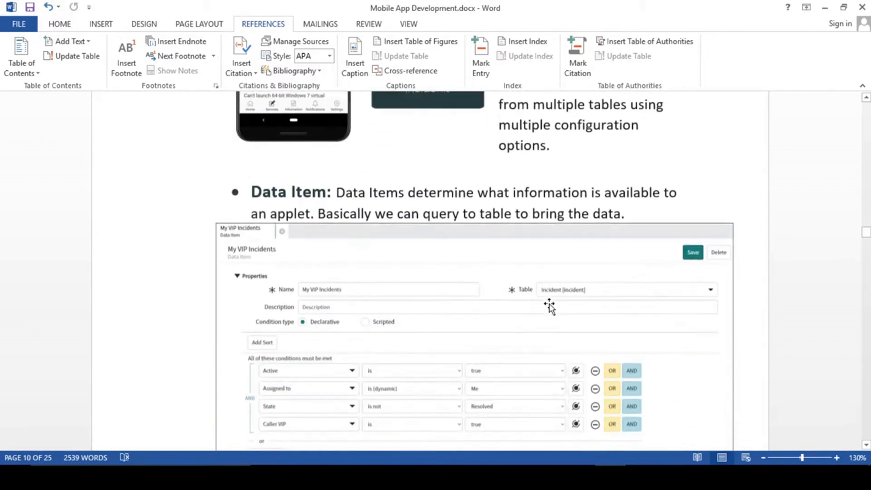
pyautogui.scroll(20, 550, 307)
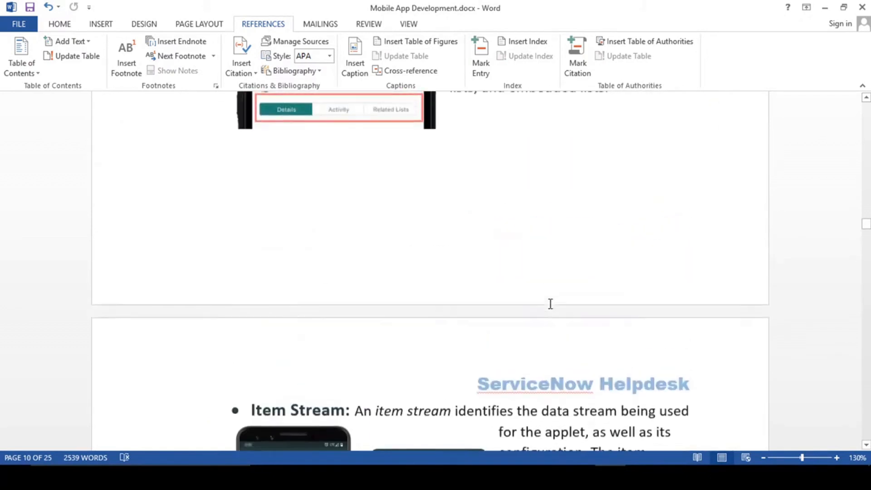
pyautogui.scroll(20, 549, 308)
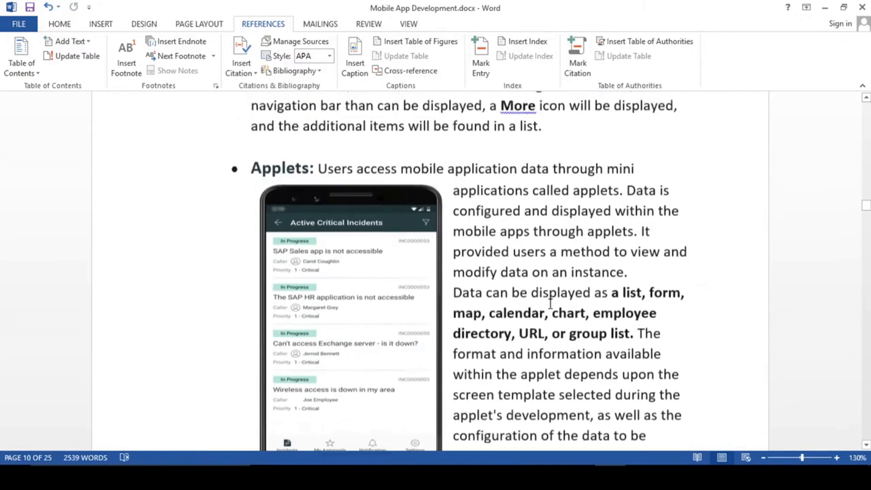
pyautogui.scroll(20, 550, 304)
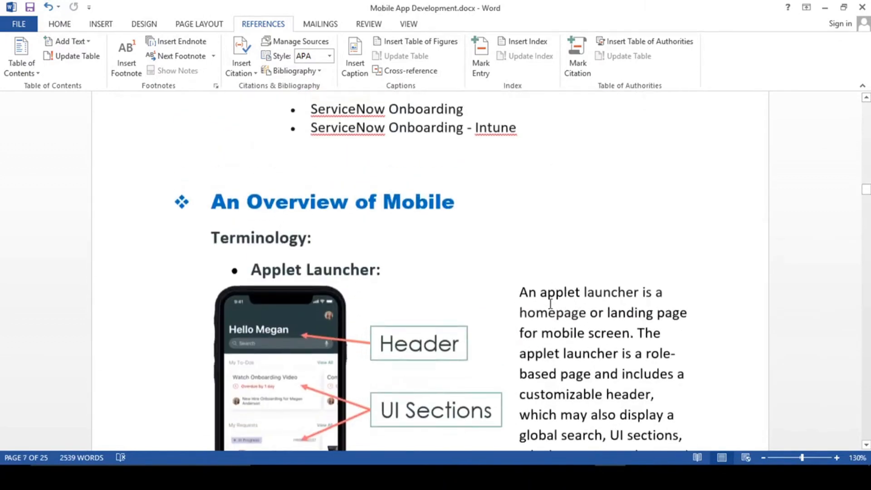
pyautogui.scroll(-18, 551, 304)
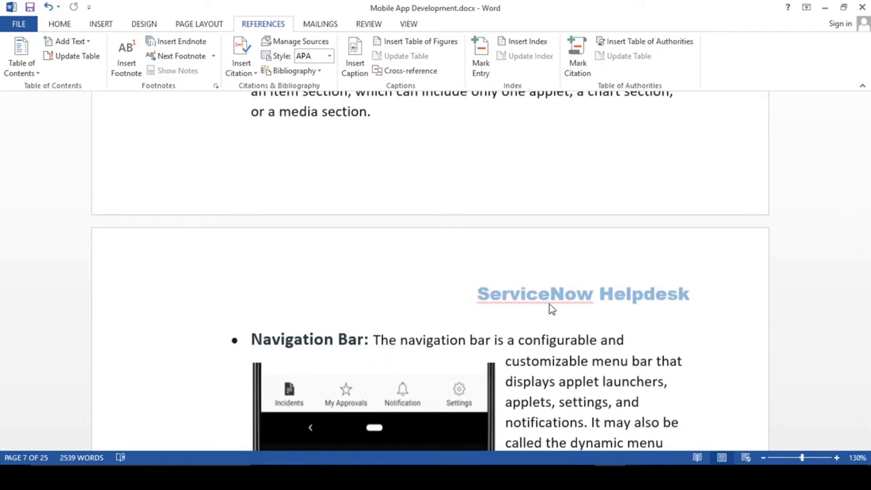
# - Scroll on through Data Item and Functions down to the Mobile Hierarchy section
pyautogui.scroll(-3, 549, 305)
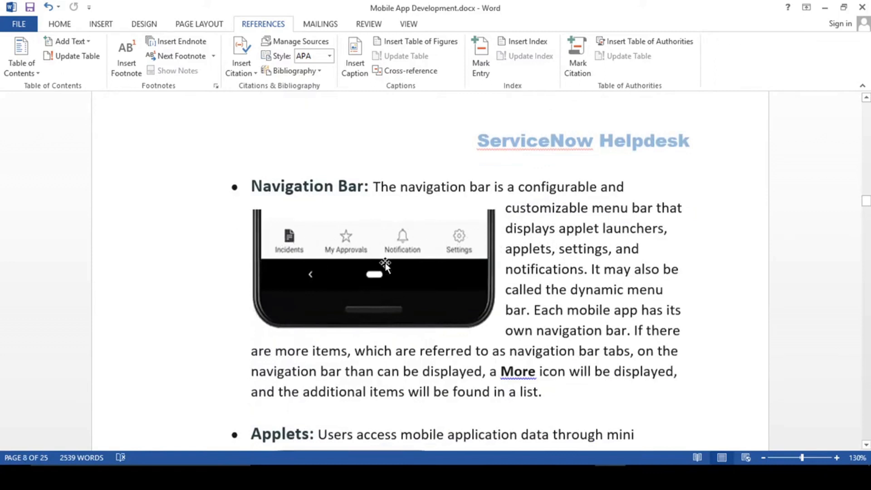
pyautogui.scroll(-6, 391, 266)
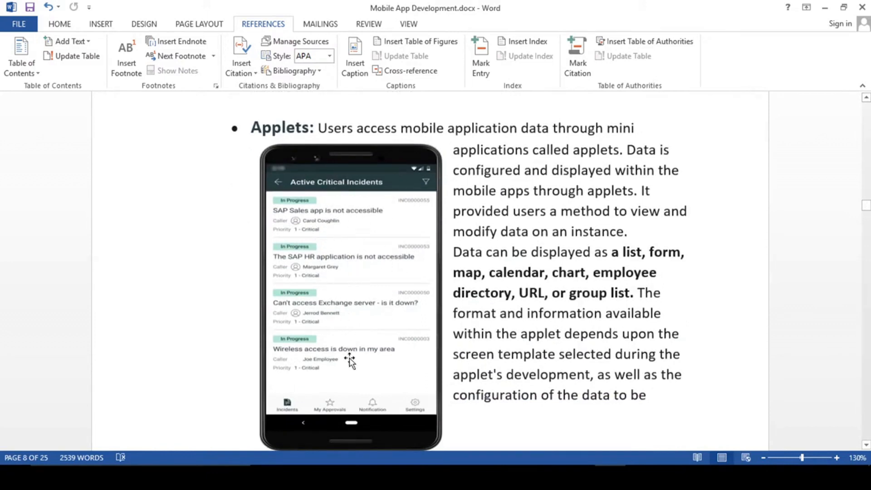
pyautogui.scroll(-3, 350, 361)
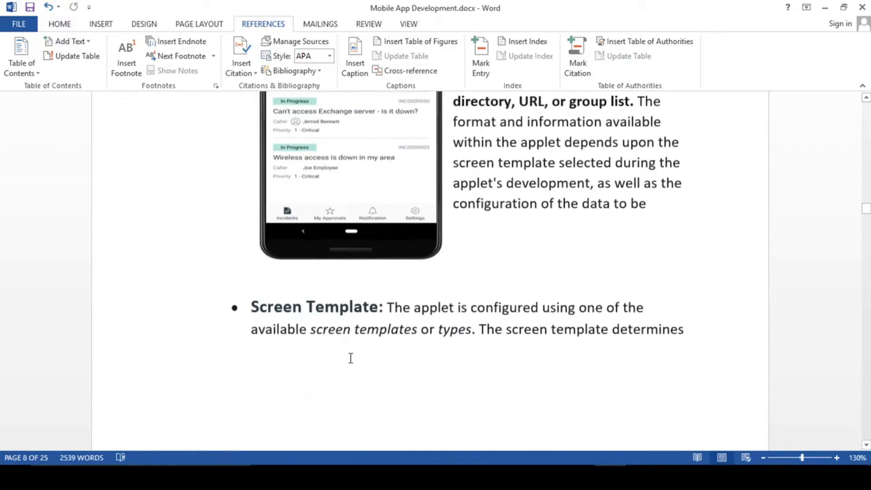
pyautogui.scroll(-10, 351, 359)
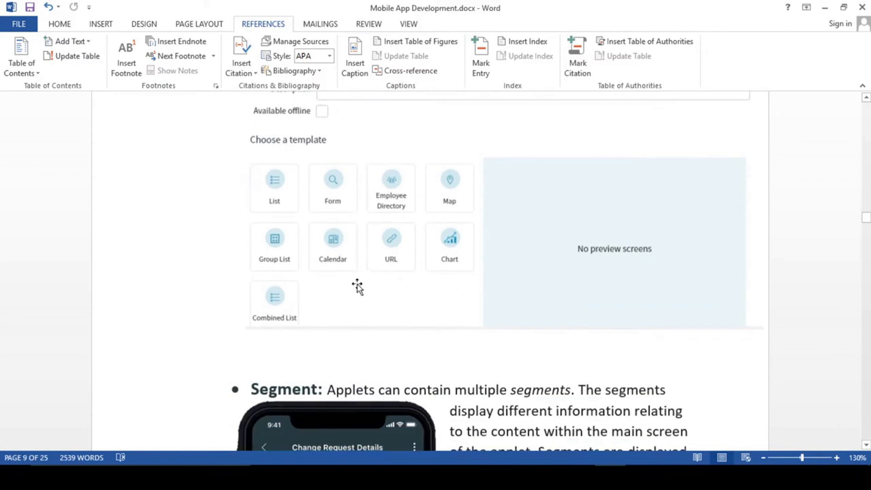
pyautogui.scroll(4, 341, 249)
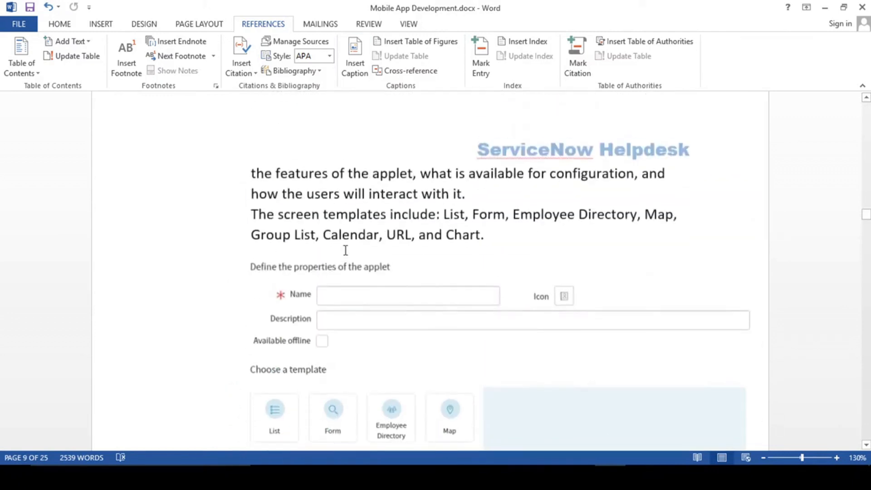
pyautogui.scroll(3, 349, 245)
pyautogui.scroll(-8, 479, 331)
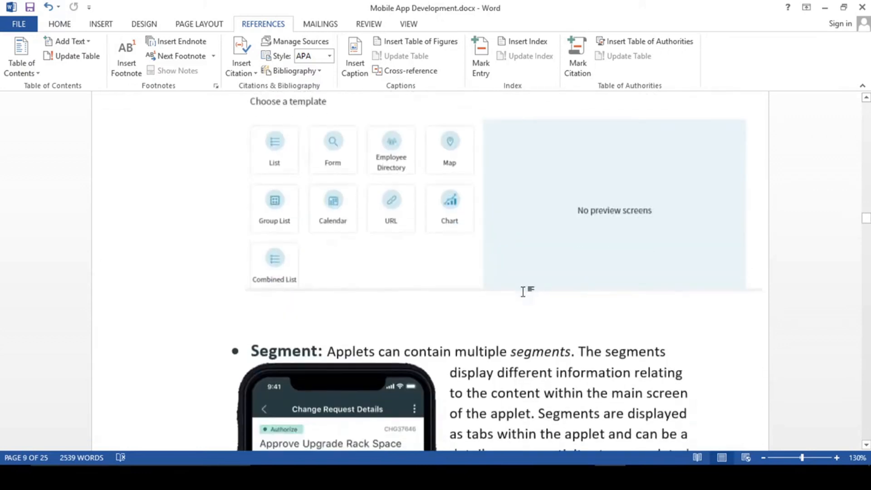
pyautogui.scroll(-20, 523, 292)
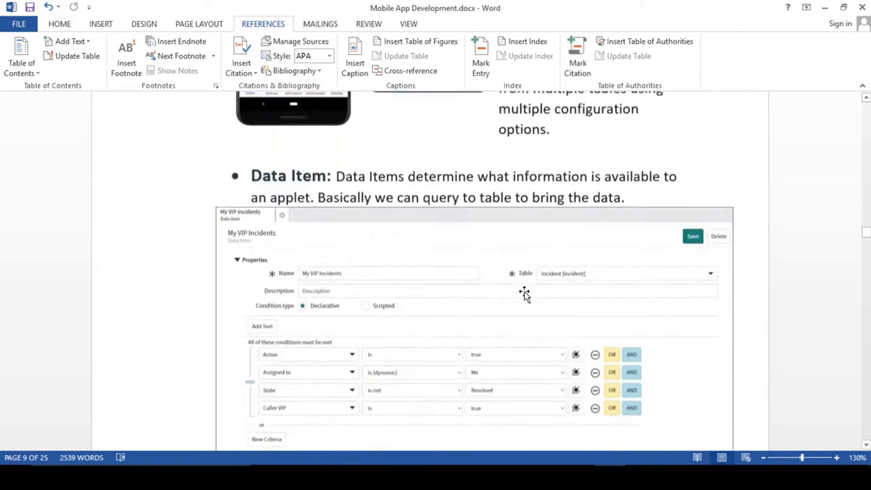
pyautogui.scroll(-5, 525, 296)
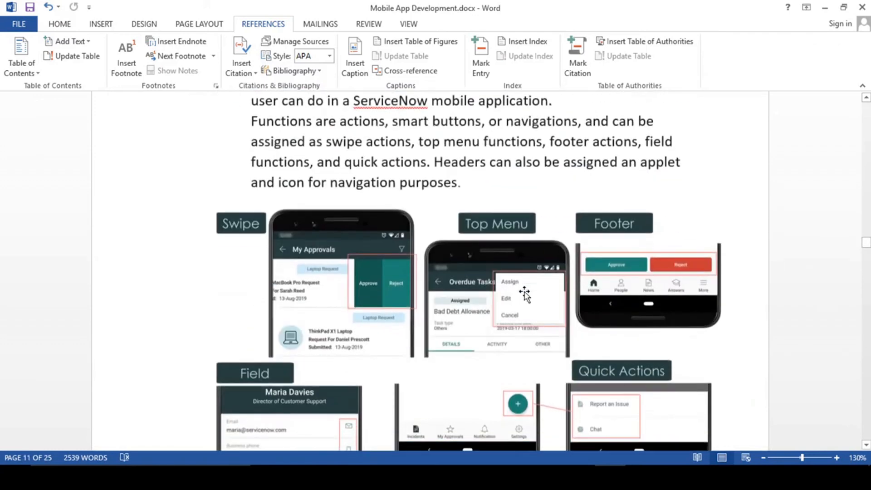
pyautogui.scroll(-12, 525, 295)
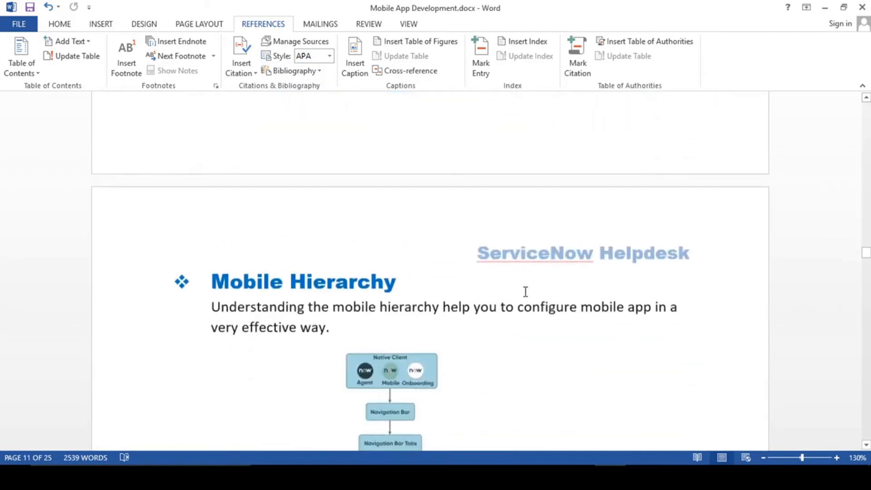
# - Scroll the Mobile Hierarchy diagram down to the Item View row, then back up to Functions on page 11
pyautogui.scroll(-3, 526, 291)
pyautogui.scroll(-3, 460, 262)
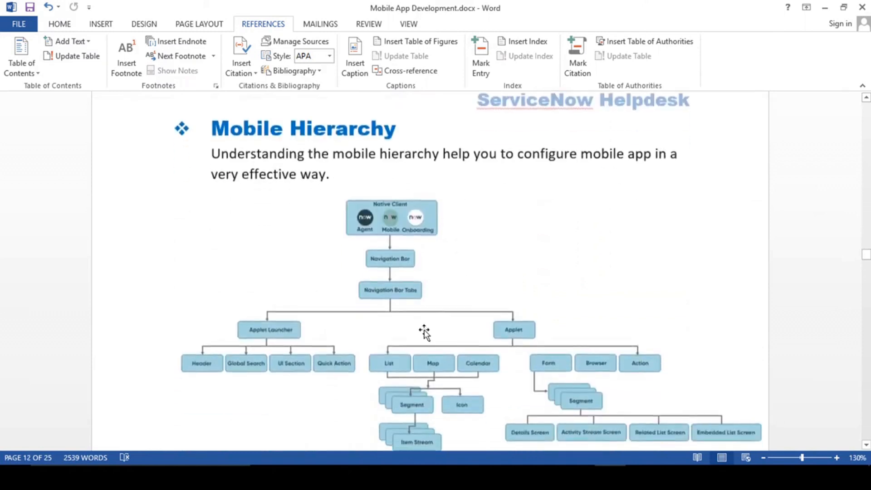
pyautogui.scroll(-3, 572, 265)
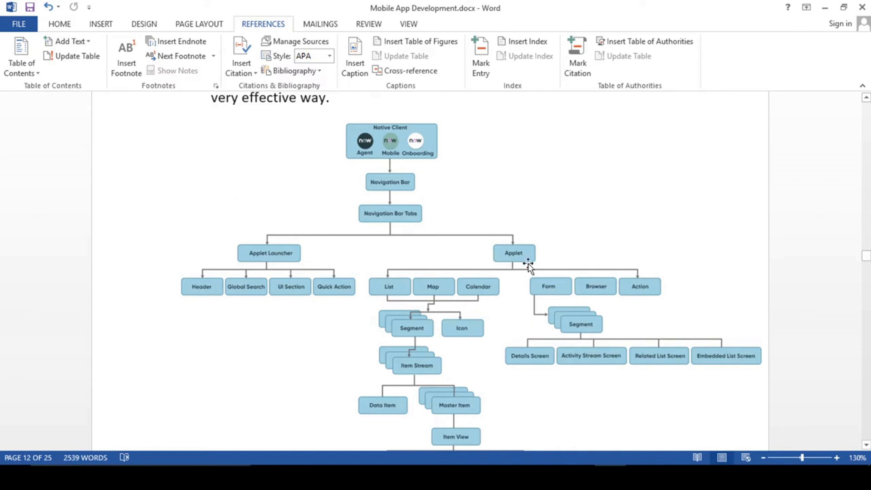
pyautogui.scroll(4, 526, 263)
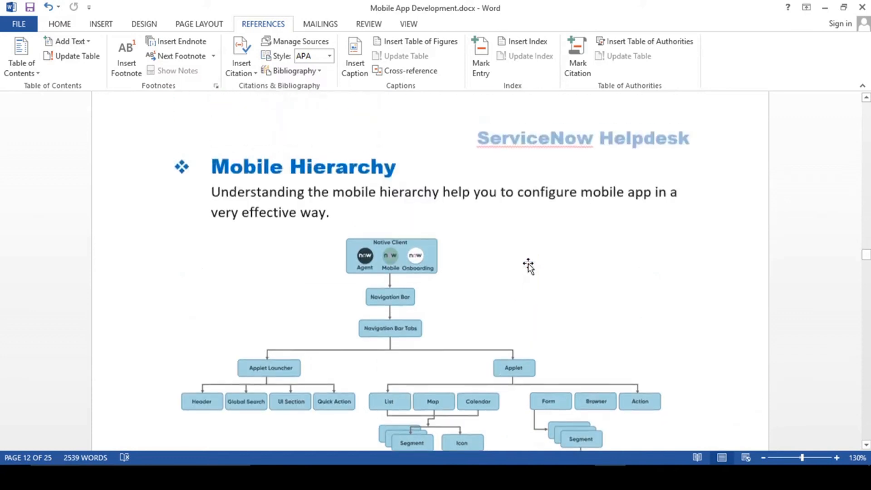
pyautogui.scroll(-3, 528, 267)
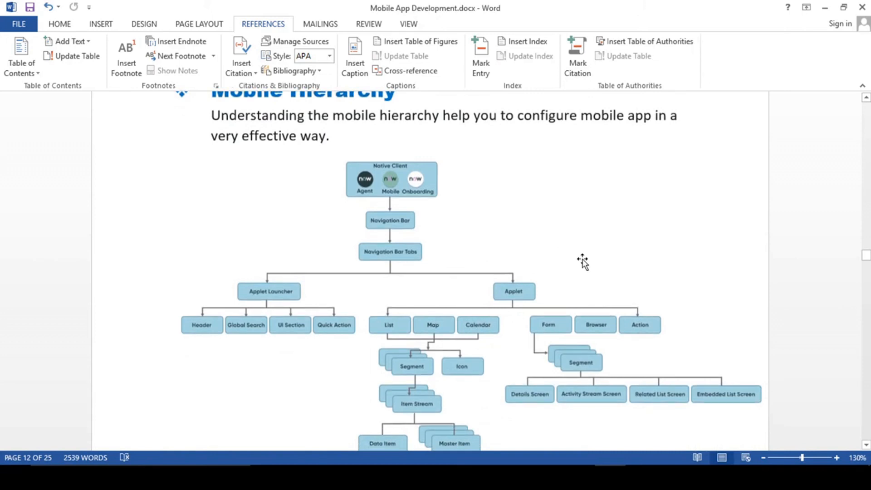
pyautogui.scroll(-4, 582, 262)
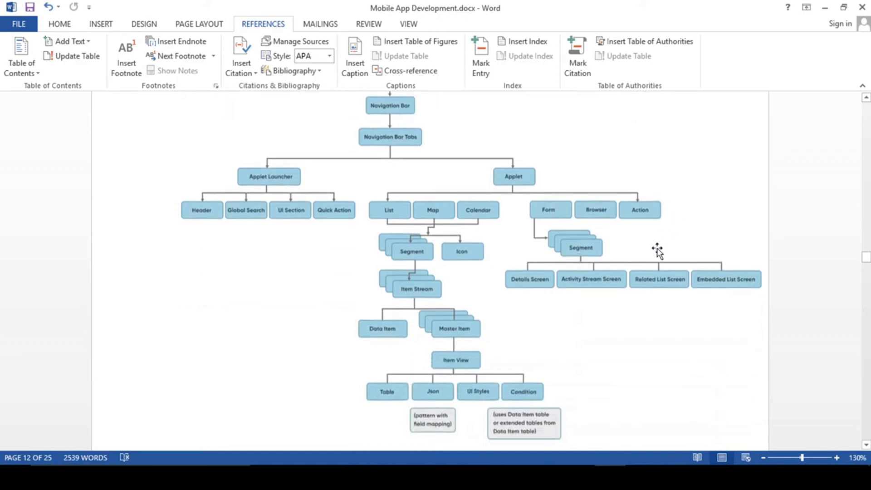
pyautogui.scroll(7, 655, 257)
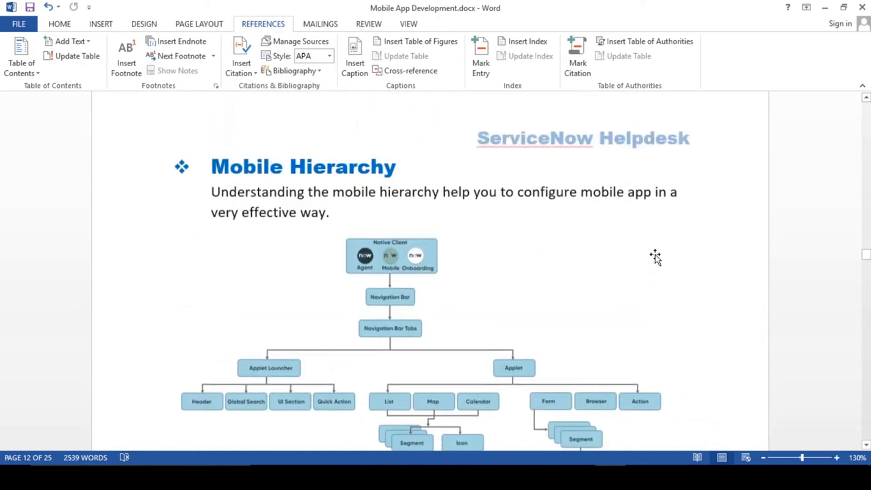
pyautogui.scroll(-7, 656, 258)
pyautogui.scroll(15, 655, 258)
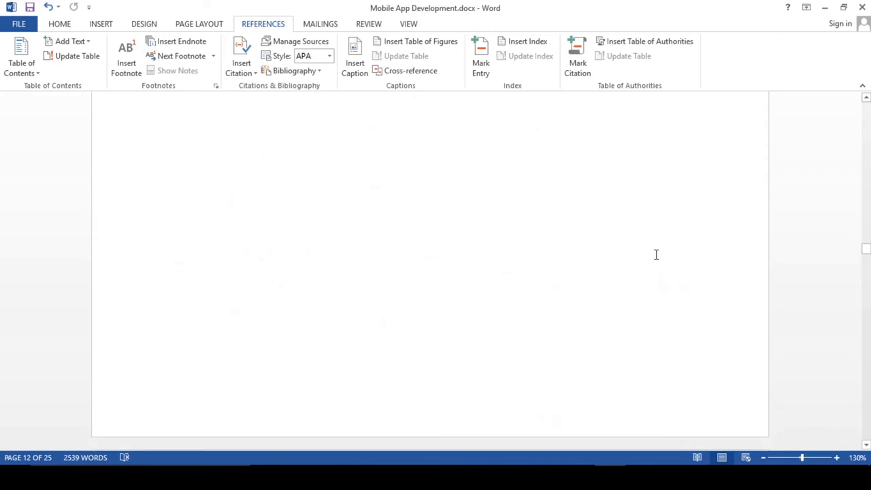
pyautogui.scroll(4, 655, 258)
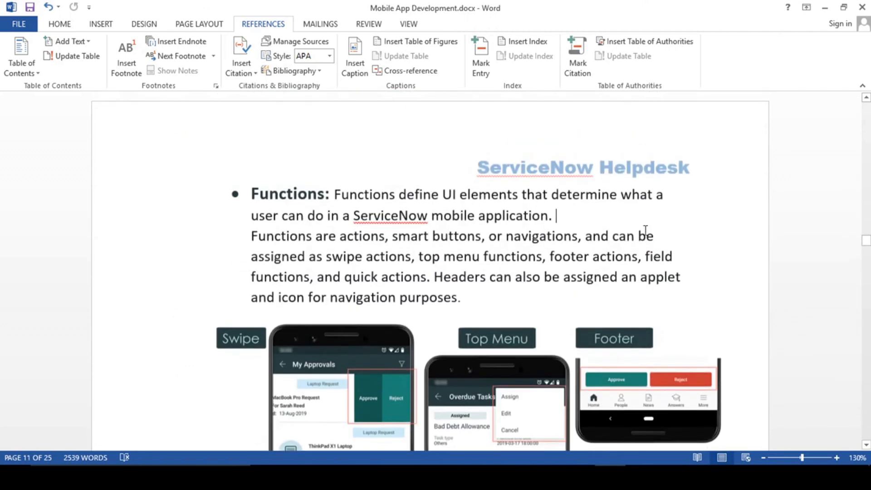
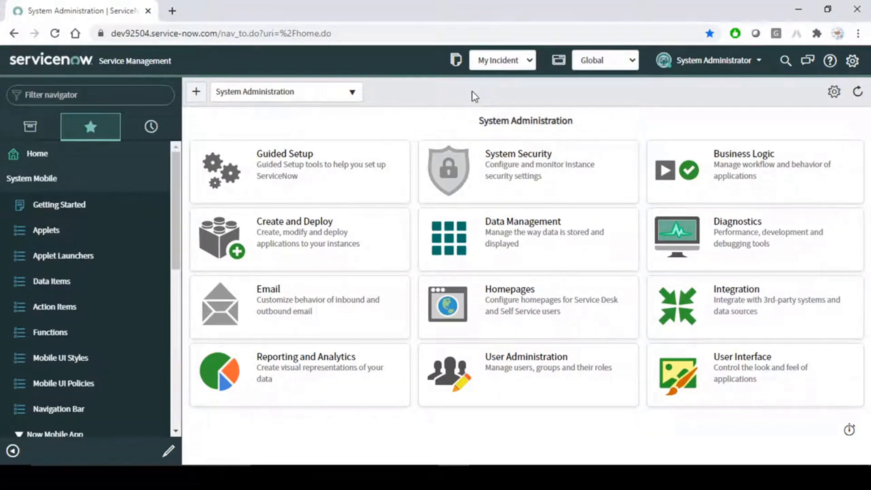
# - Switch from the Chrome ServiceNow window to the Mobile App Development.docx Word document
pyautogui.hotkey('alt', 'Tab')
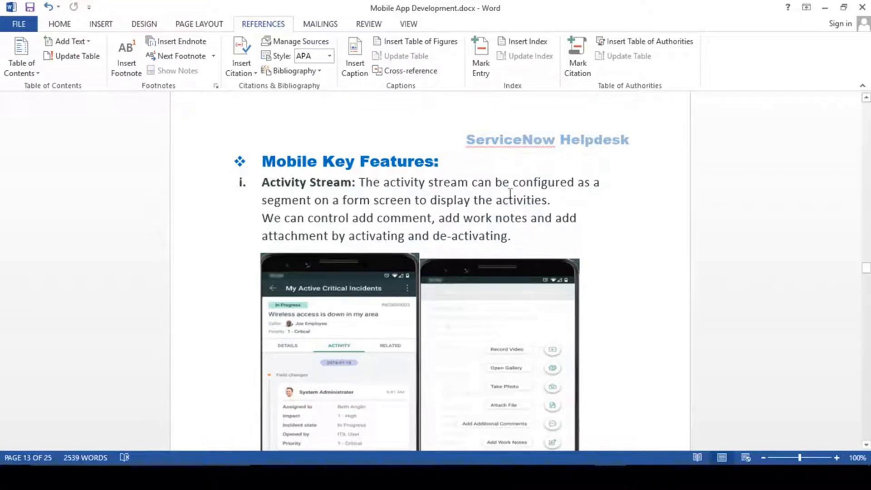
# - Return to the top and review the Get Mobile Ready with a Developer Instance and Now Mobile App entries
pyautogui.click(456, 165)
pyautogui.moveTo(866, 269); pyautogui.dragTo(866, 97)
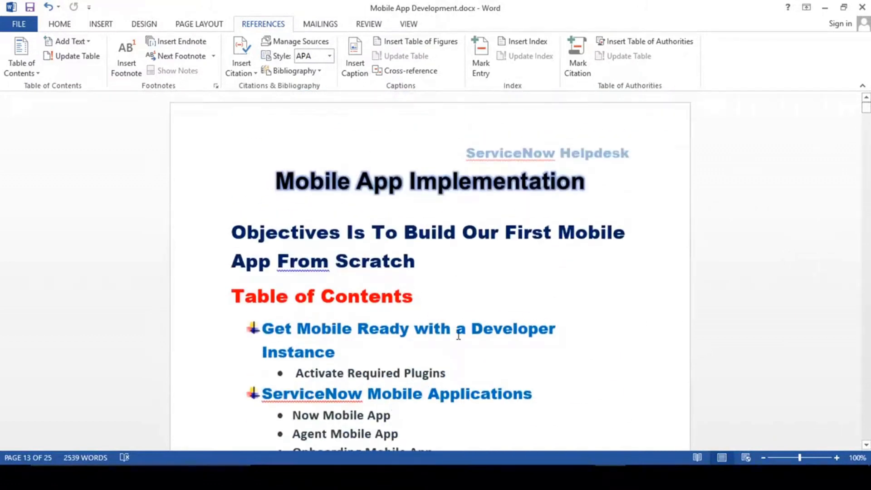
pyautogui.scroll(-3, 459, 336)
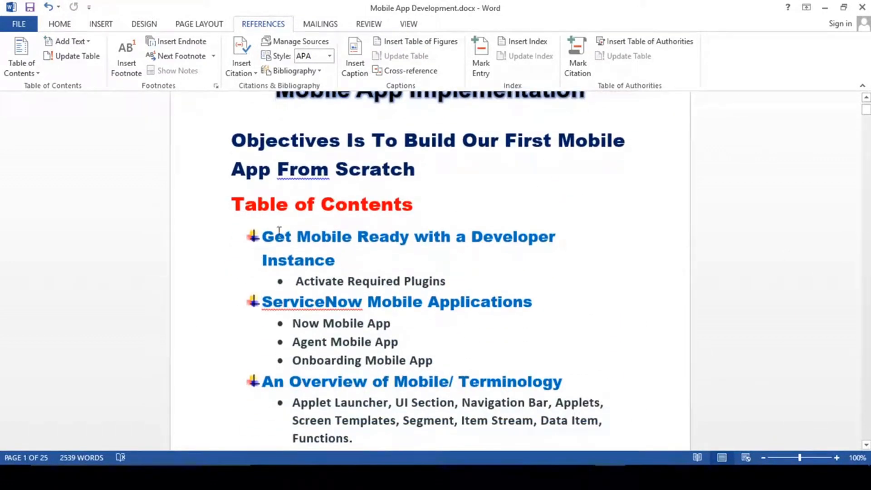
pyautogui.moveTo(263, 236); pyautogui.dragTo(346, 272)
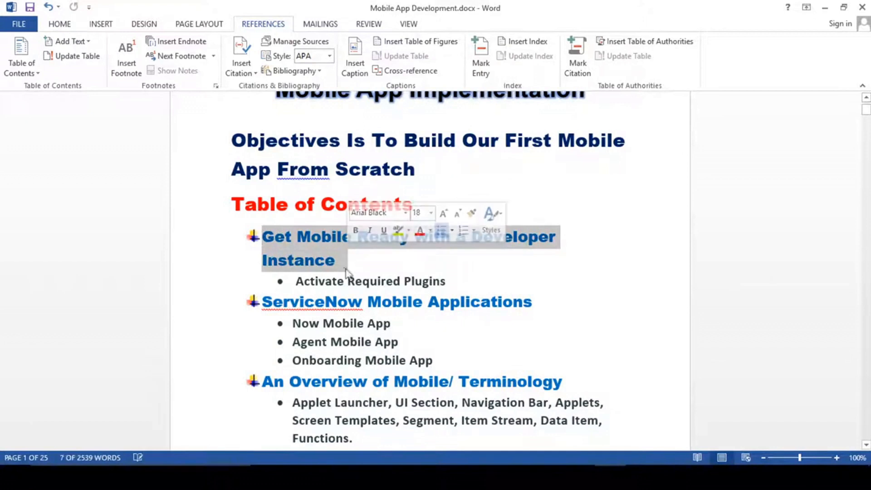
pyautogui.click(341, 266)
pyautogui.scroll(-3, 379, 207)
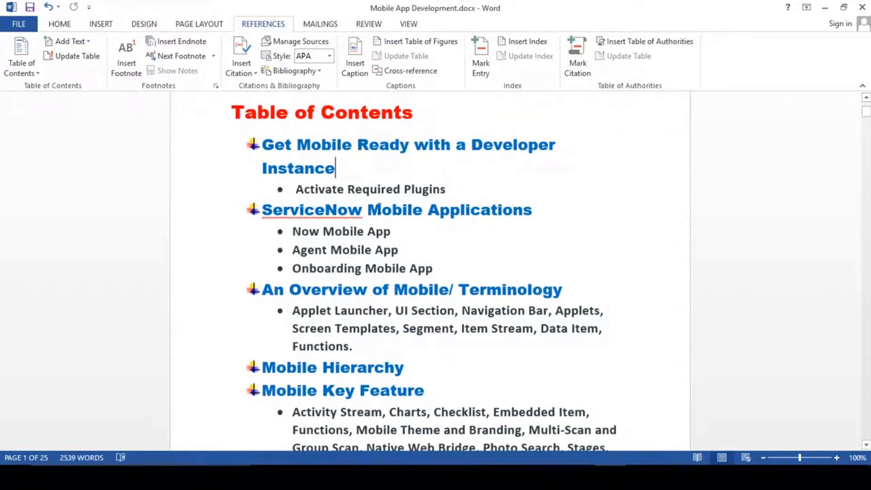
pyautogui.click(295, 231)
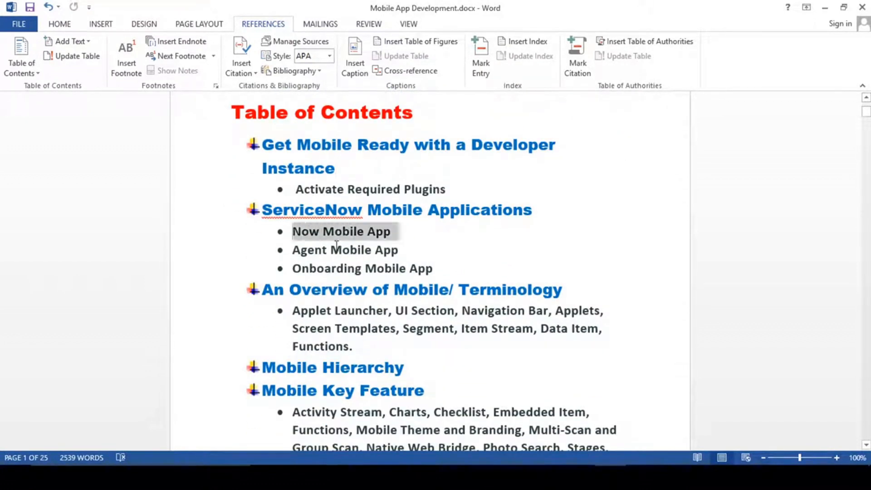
pyautogui.moveTo(336, 245); pyautogui.dragTo(410, 268)
# - Review the terminology bullet from Applet Launcher to Functions
pyautogui.scroll(-1, 346, 305)
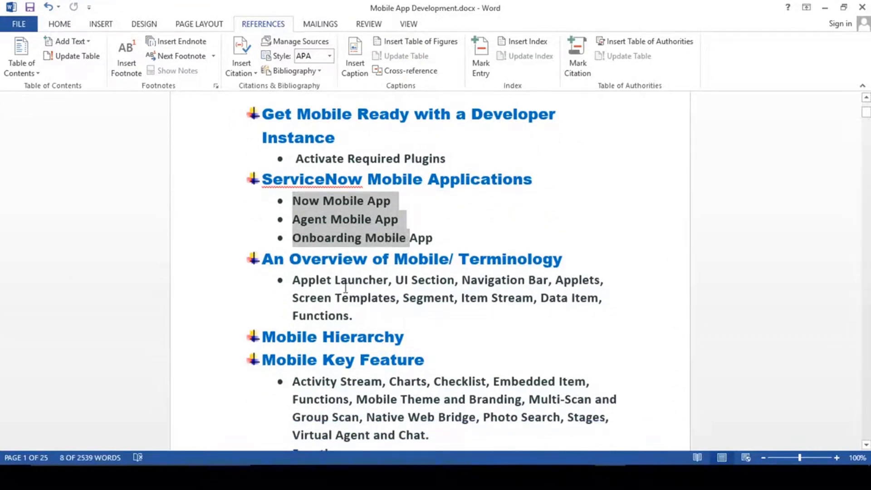
pyautogui.scroll(3, 345, 287)
pyautogui.scroll(-2, 377, 300)
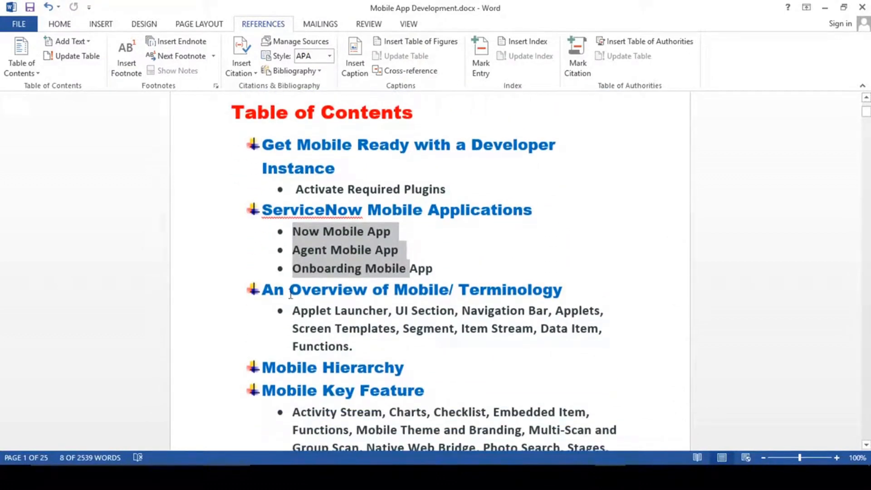
pyautogui.scroll(-3, 374, 299)
pyautogui.moveTo(459, 197); pyautogui.dragTo(526, 199)
pyautogui.click(326, 222)
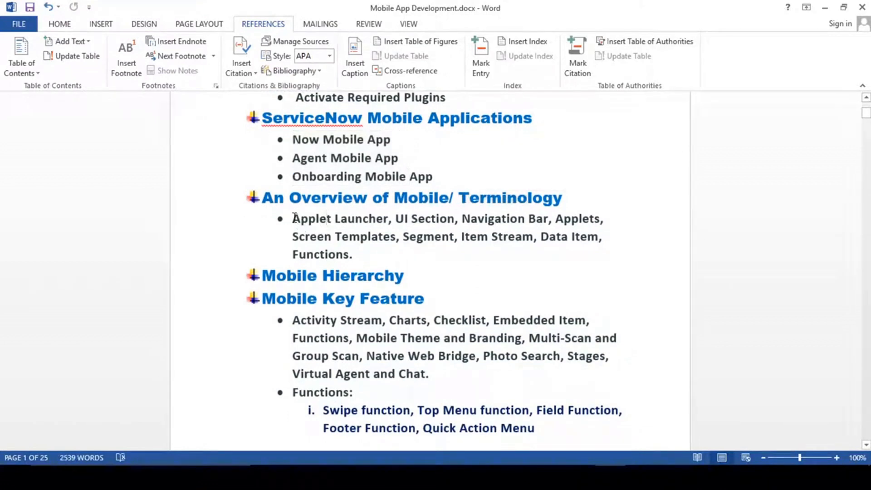
pyautogui.moveTo(295, 218); pyautogui.dragTo(354, 253)
pyautogui.click(353, 252)
# - Continue down through the Mobile Hierarchy and Mobile Key Feature entries
pyautogui.scroll(-1, 509, 295)
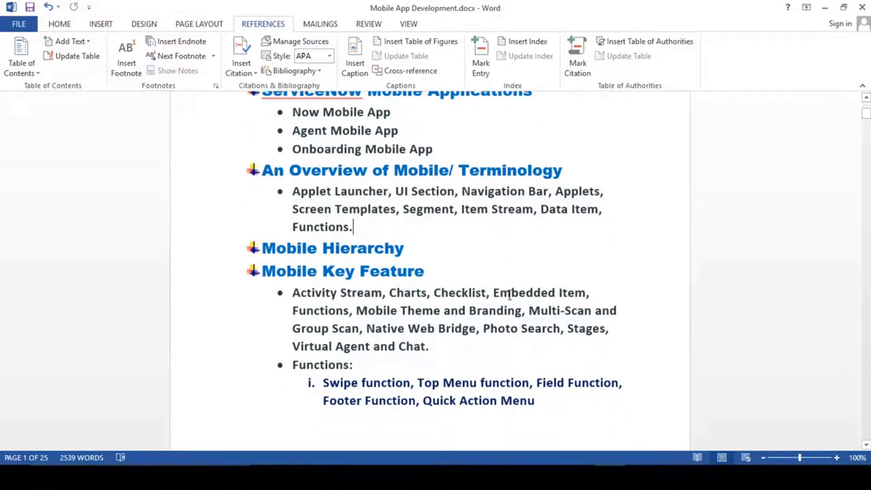
pyautogui.scroll(-1, 510, 295)
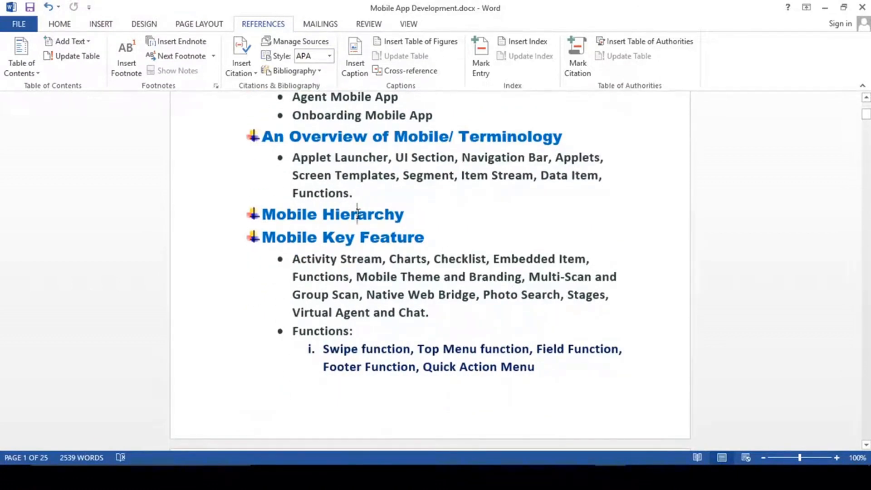
pyautogui.click(418, 215)
pyautogui.scroll(-2, 461, 255)
pyautogui.click(320, 175)
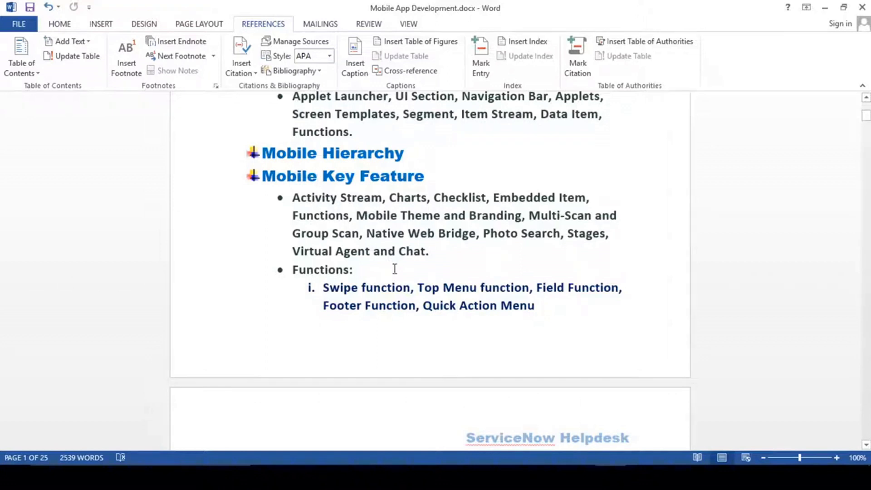
pyautogui.scroll(-5, 395, 269)
pyautogui.scroll(6, 395, 268)
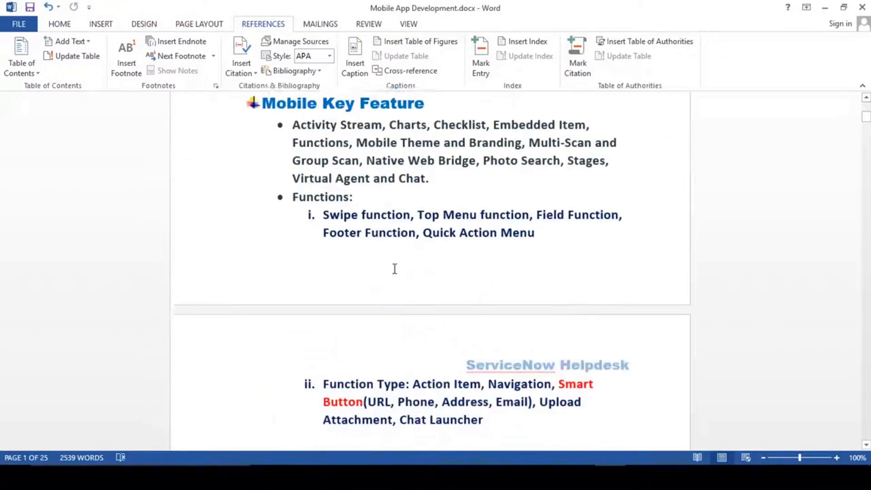
# - Review the Step By Step Mobile App Development heading and the Mobile Key Feature entry
pyautogui.scroll(-5, 395, 268)
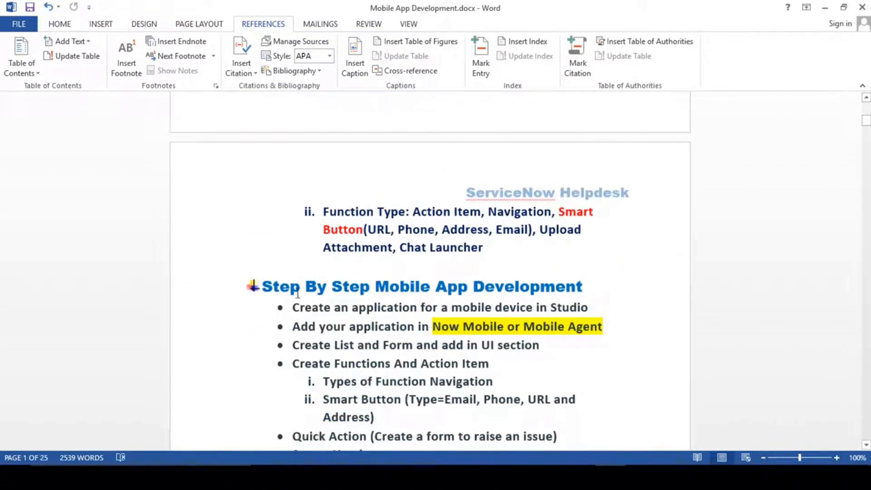
pyautogui.moveTo(263, 286); pyautogui.dragTo(592, 286)
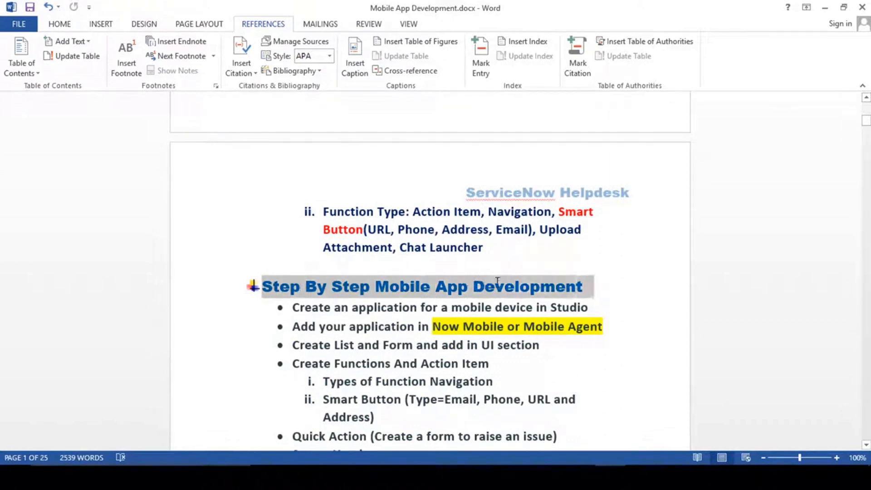
pyautogui.click(361, 306)
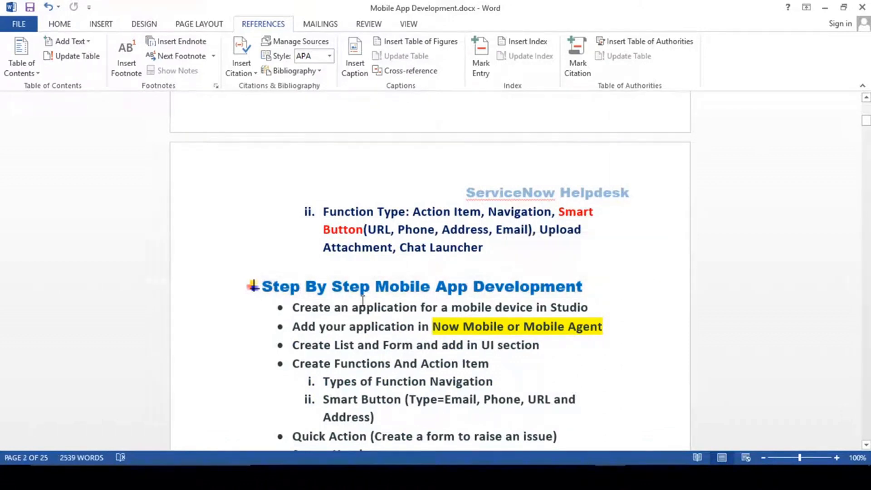
pyautogui.scroll(5, 362, 302)
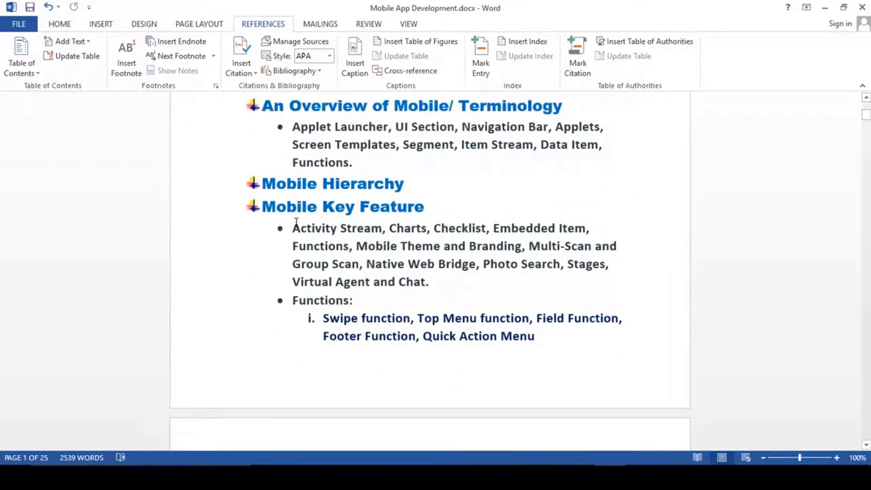
pyautogui.click(446, 205)
# - Scroll down to the Mobile Key Features page describing Activity Stream
pyautogui.moveTo(866, 117); pyautogui.dragTo(867, 294)
pyautogui.scroll(-15, 551, 302)
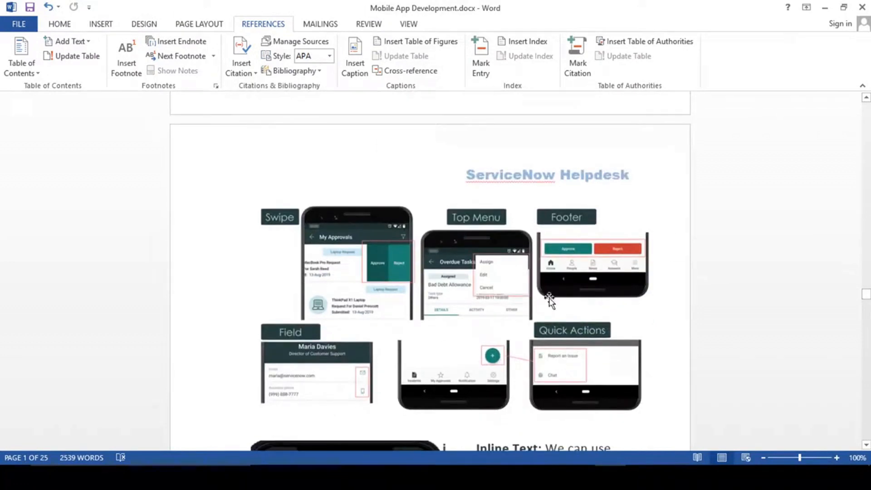
pyautogui.scroll(-15, 478, 305)
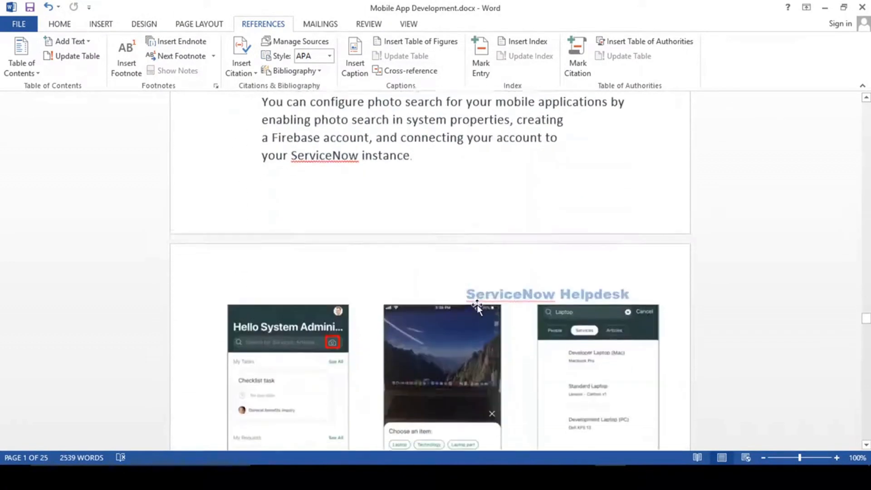
pyautogui.scroll(10, 478, 305)
pyautogui.scroll(20, 474, 303)
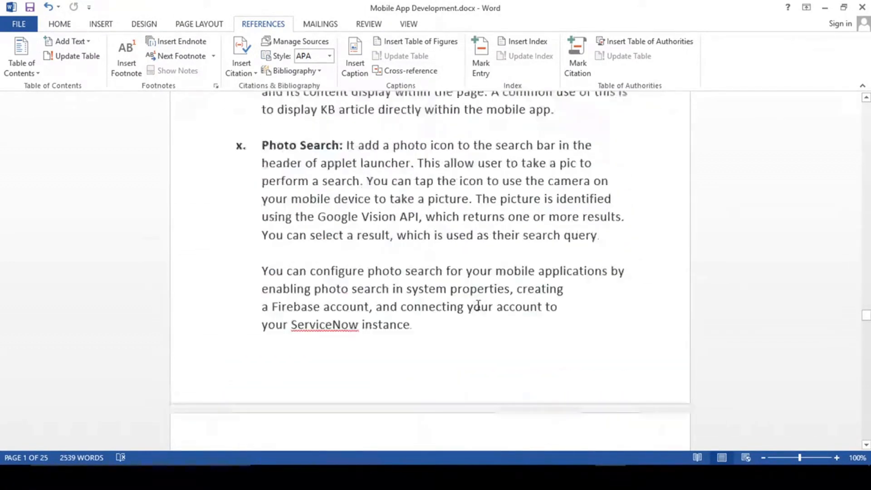
pyautogui.scroll(20, 474, 304)
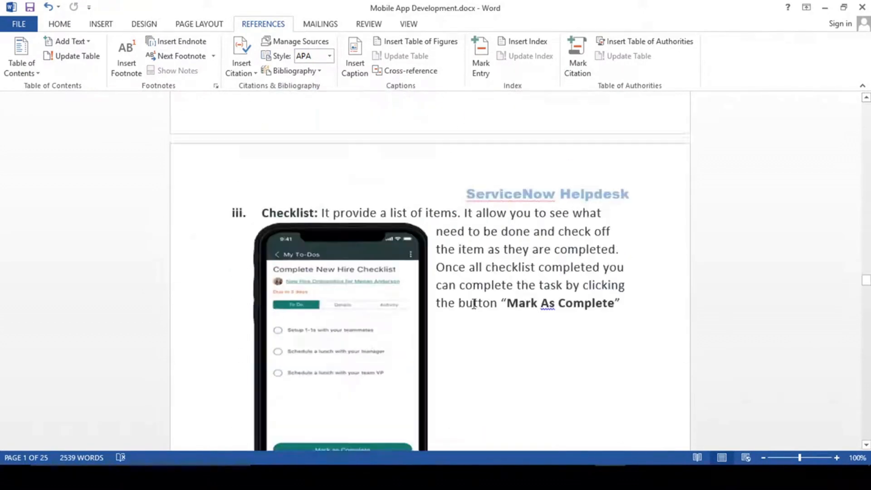
pyautogui.scroll(-3, 472, 309)
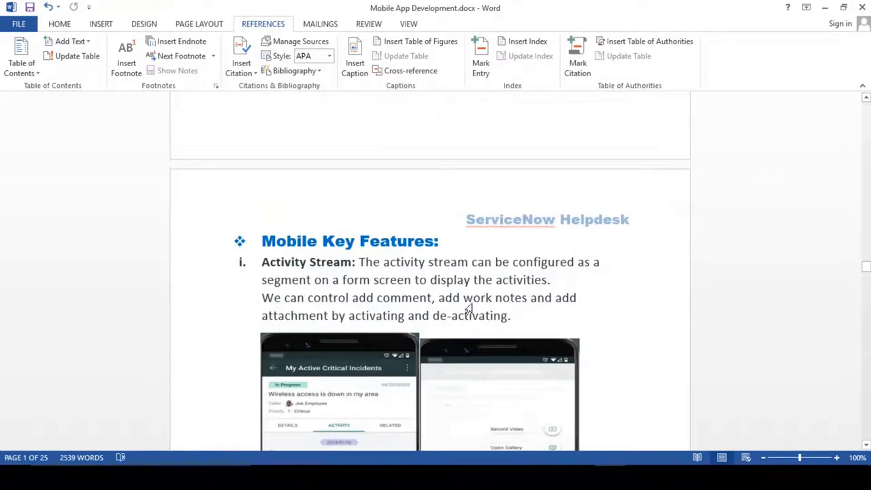
# - Review the Activity Stream item, highlighting 'de-activating' and the Activity Stream label, then scroll toward Charts
pyautogui.click(466, 213)
pyautogui.click(263, 230)
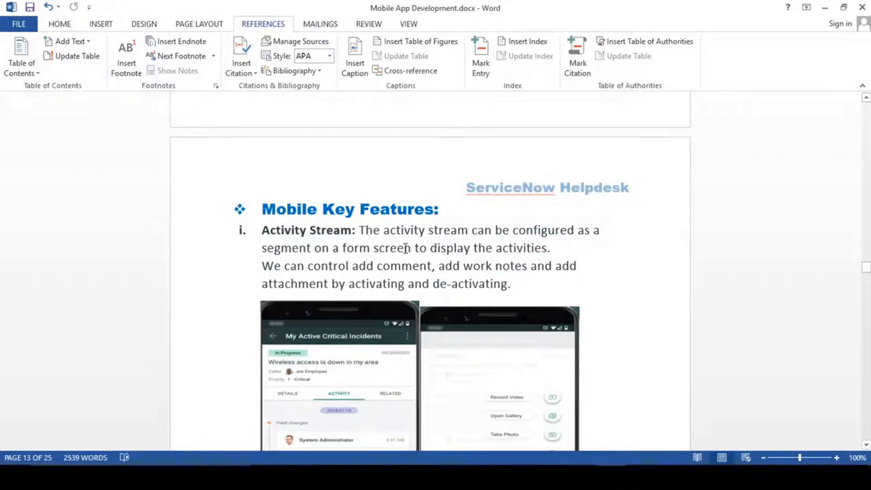
pyautogui.scroll(-3, 464, 290)
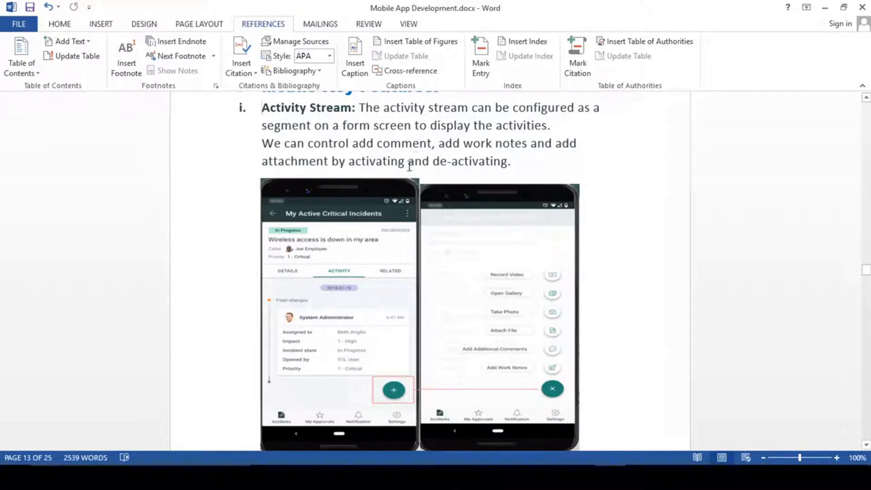
pyautogui.moveTo(434, 162); pyautogui.dragTo(474, 162)
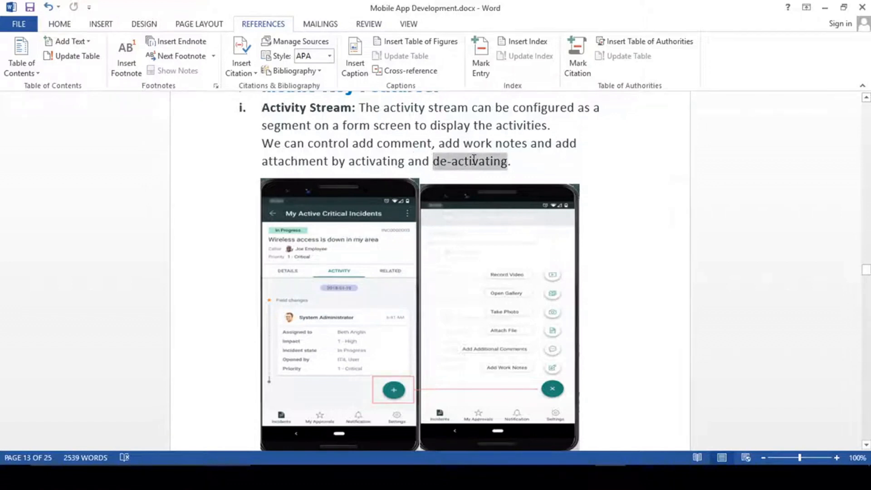
pyautogui.click(413, 145)
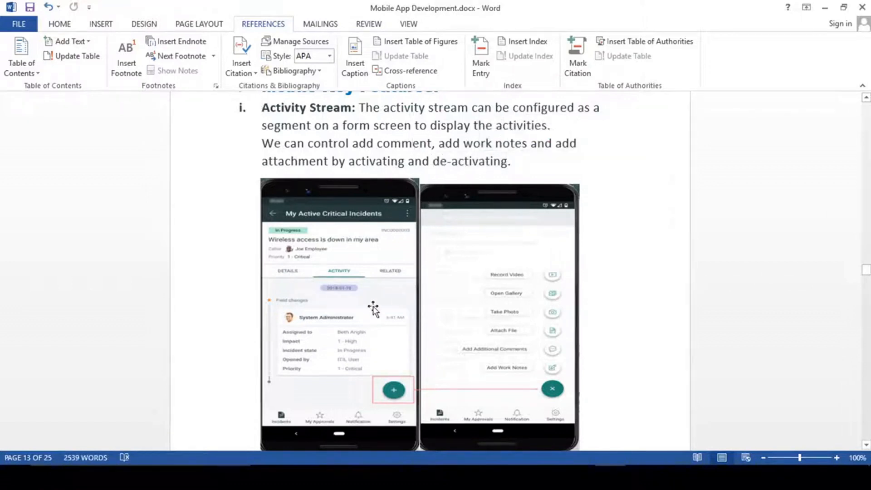
pyautogui.scroll(1, 352, 270)
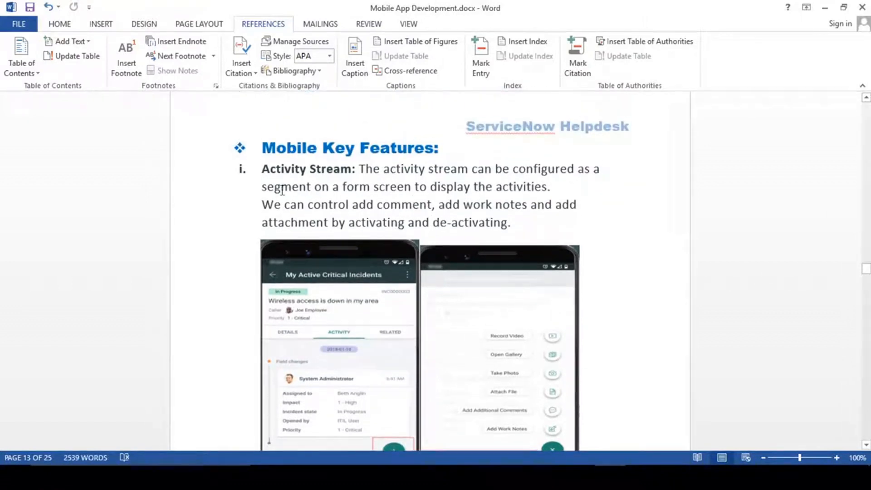
pyautogui.moveTo(264, 169); pyautogui.dragTo(353, 170)
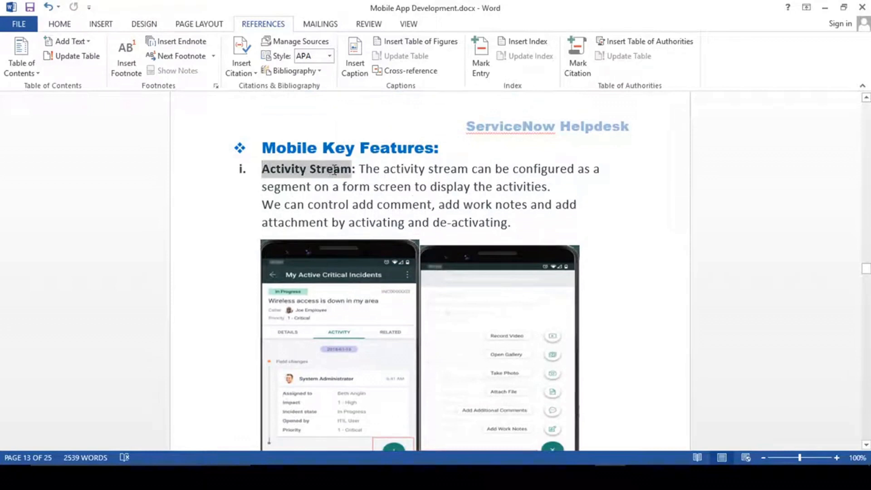
pyautogui.click(322, 205)
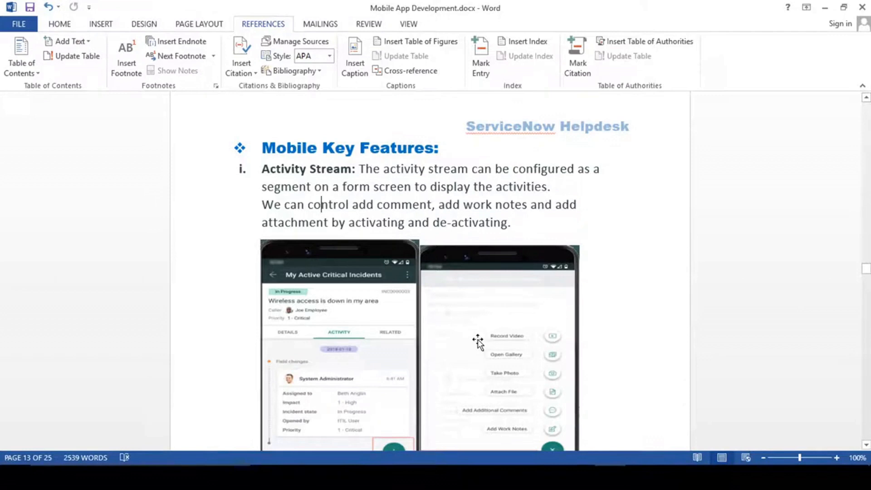
pyautogui.scroll(-10, 478, 341)
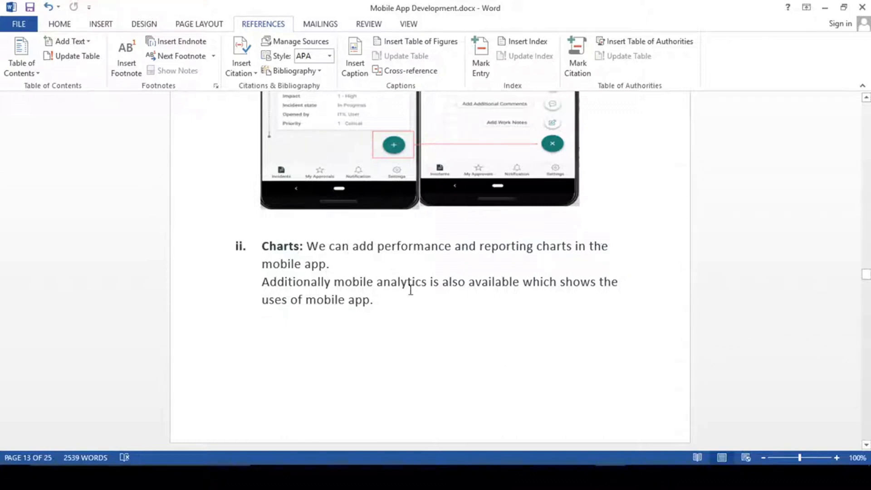
# - Review the Charts item, emphasising 'Additionally mobile analytics', then scroll to item iii. Checklist
pyautogui.scroll(3, 411, 290)
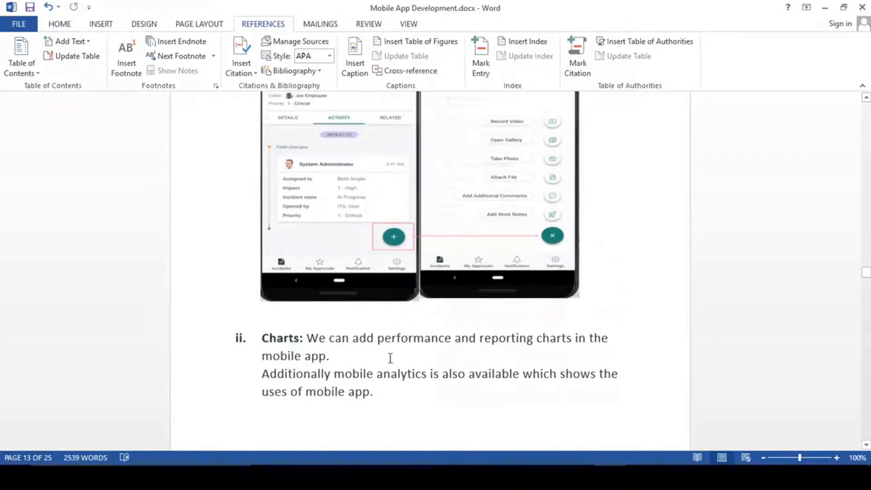
pyautogui.scroll(3, 390, 359)
pyautogui.scroll(-4, 391, 358)
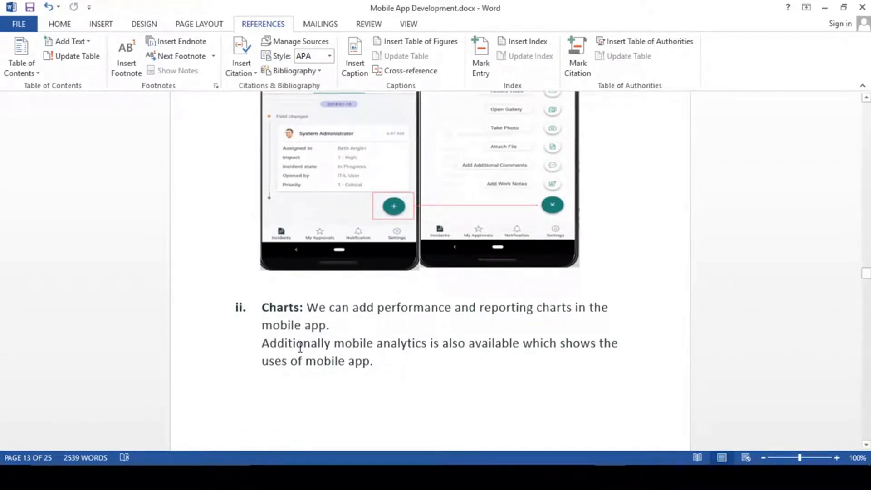
pyautogui.scroll(-3, 301, 344)
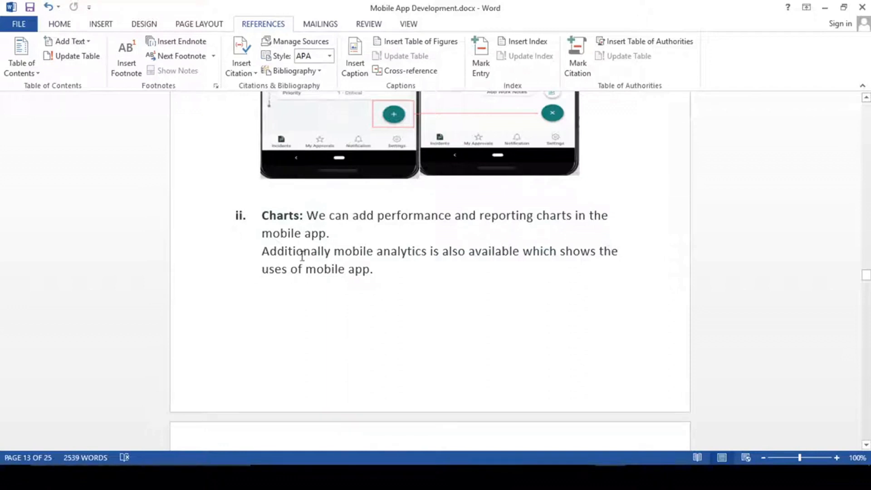
pyautogui.moveTo(338, 253); pyautogui.dragTo(383, 258)
pyautogui.click(372, 257)
pyautogui.scroll(3, 395, 268)
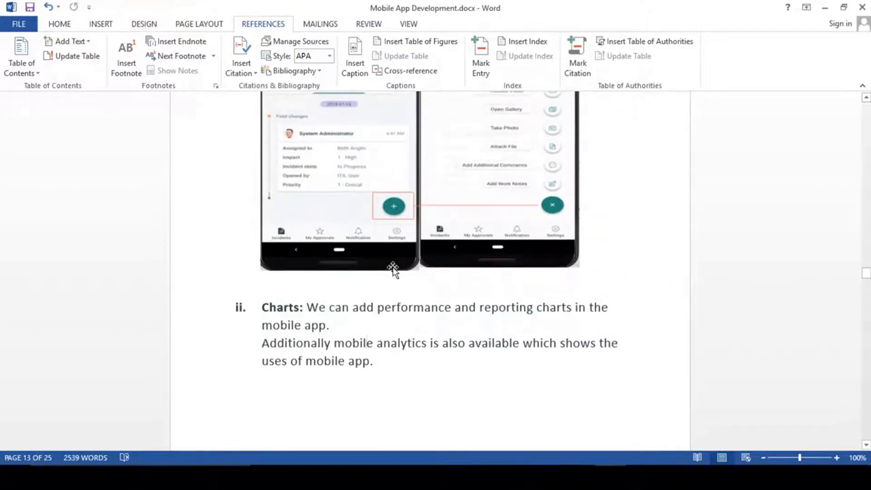
pyautogui.scroll(-7, 392, 284)
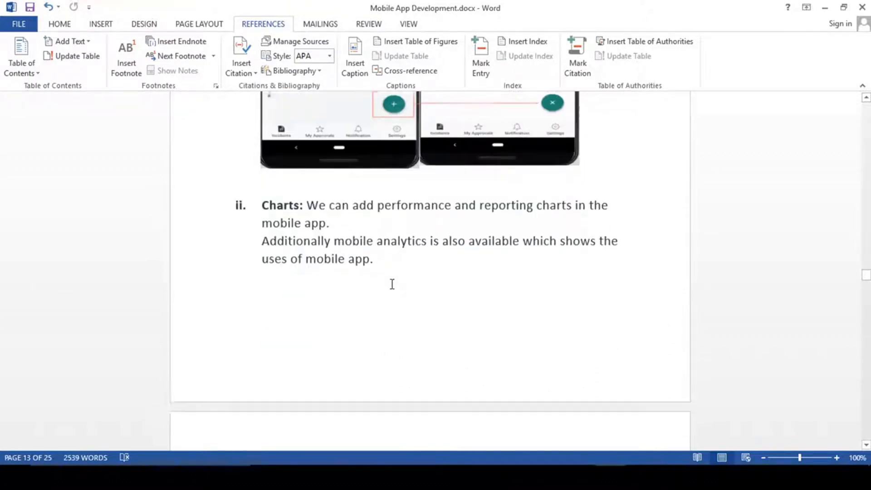
pyautogui.scroll(-3, 392, 285)
pyautogui.scroll(3, 392, 286)
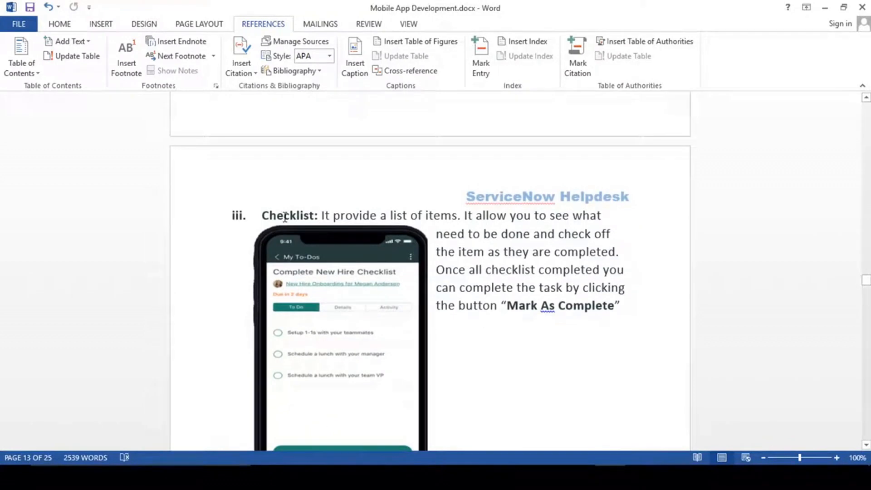
# - Point through the Checklist description, then scroll to iv. Embedded Item and v. Functions
pyautogui.click(284, 215)
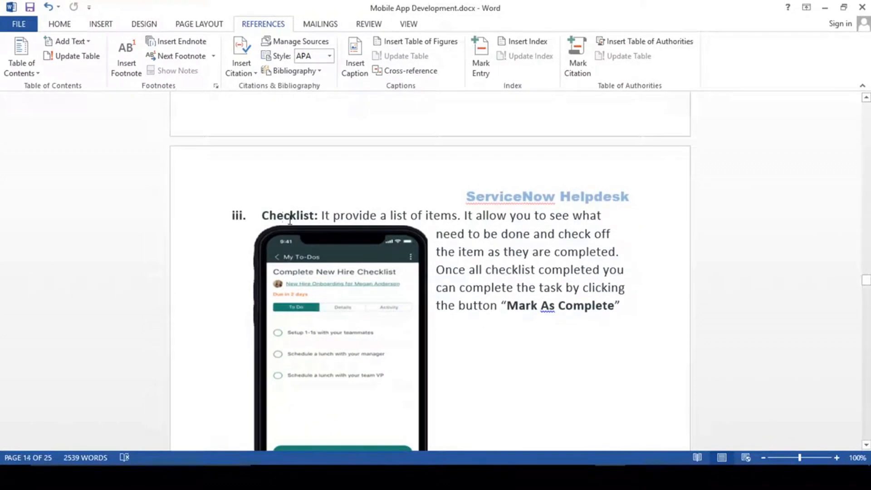
pyautogui.click(501, 252)
pyautogui.click(330, 215)
pyautogui.scroll(-1, 560, 290)
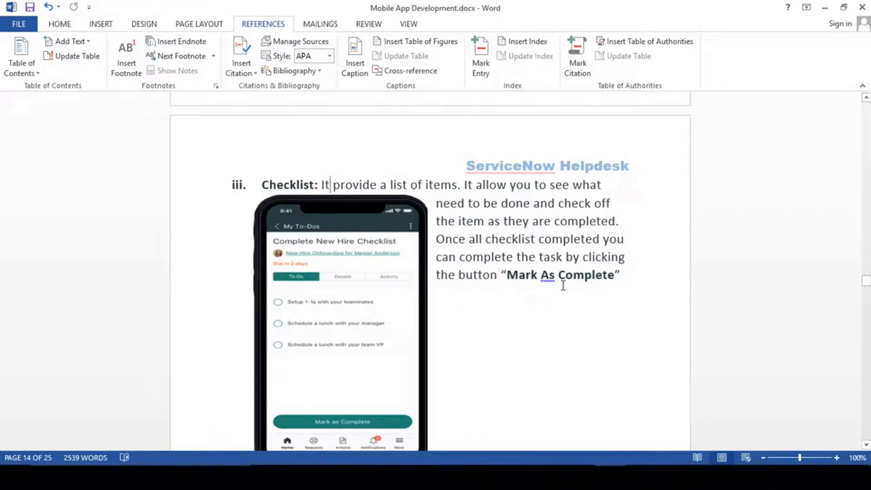
pyautogui.scroll(-1, 588, 255)
pyautogui.scroll(-2, 448, 305)
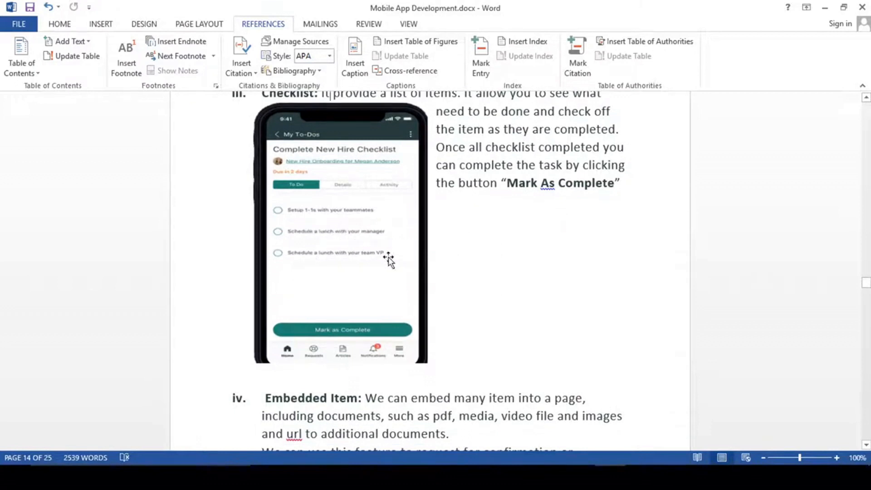
pyautogui.scroll(1, 428, 288)
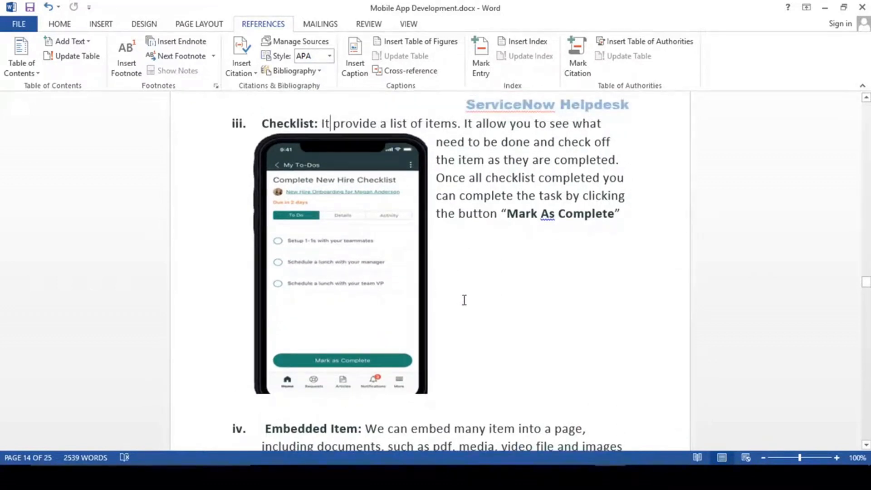
pyautogui.scroll(1, 464, 300)
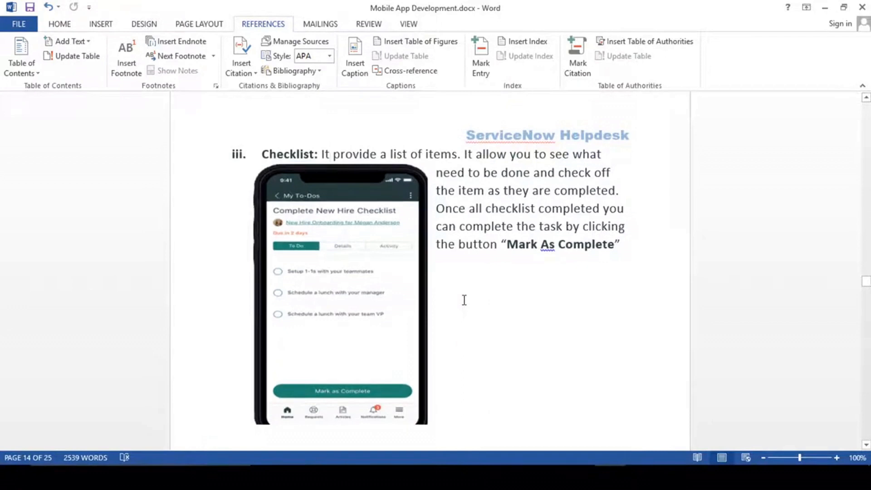
pyautogui.scroll(-6, 464, 300)
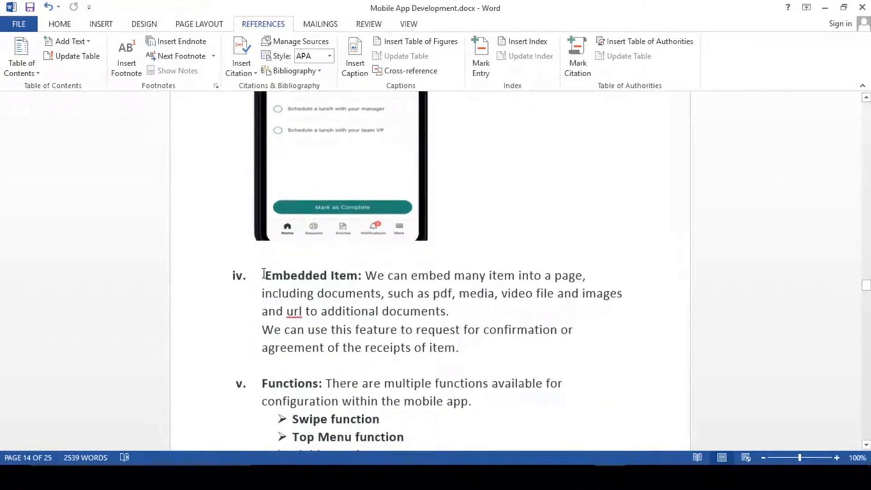
pyautogui.scroll(-3, 456, 318)
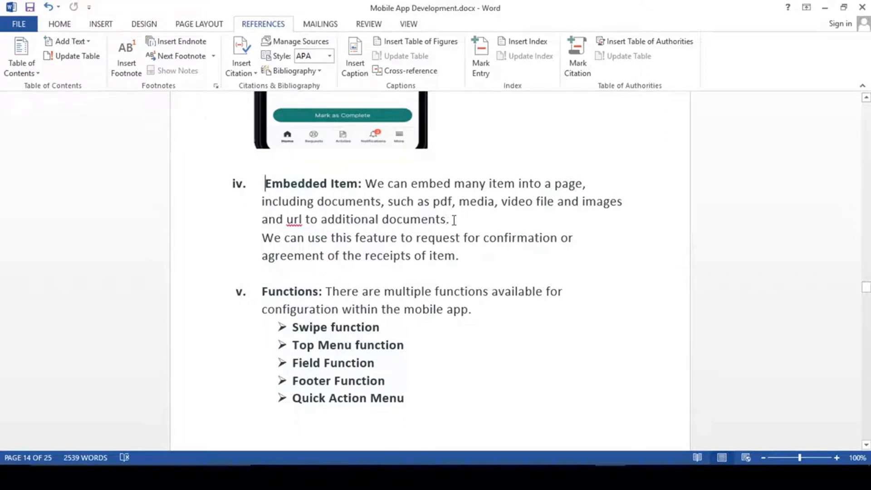
pyautogui.click(268, 237)
pyautogui.moveTo(473, 260); pyautogui.dragTo(357, 238)
pyautogui.click(298, 184)
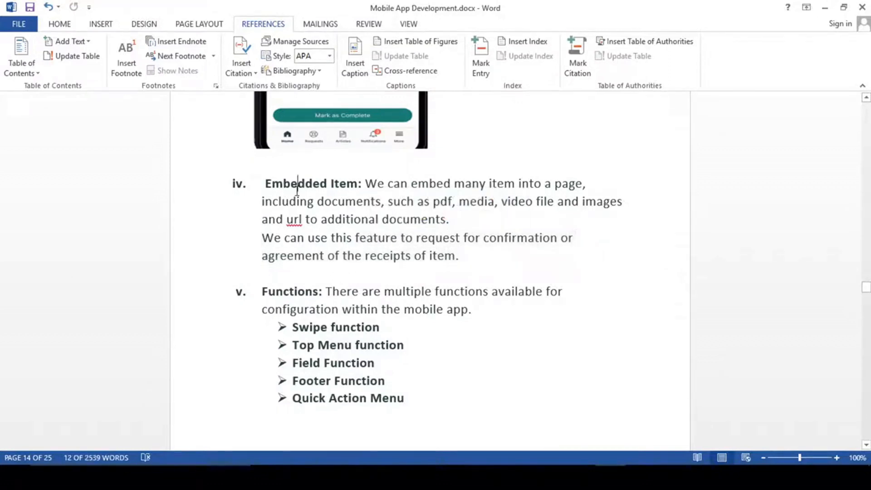
pyautogui.moveTo(461, 256); pyautogui.dragTo(262, 239)
pyautogui.click(281, 256)
pyautogui.click(467, 257)
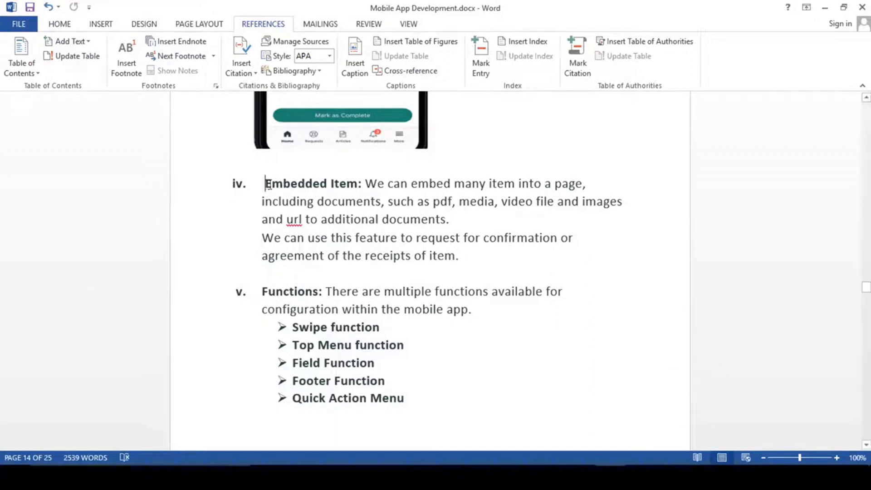
pyautogui.moveTo(265, 184); pyautogui.dragTo(358, 183)
pyautogui.click(360, 276)
pyautogui.scroll(-2, 360, 278)
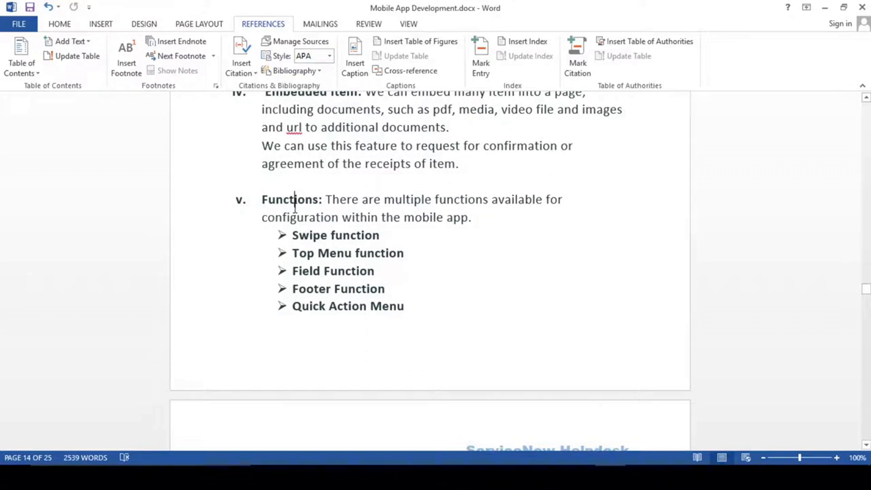
pyautogui.click(295, 200)
pyautogui.moveTo(292, 235); pyautogui.dragTo(357, 232)
pyautogui.click(338, 238)
pyautogui.scroll(-1, 395, 293)
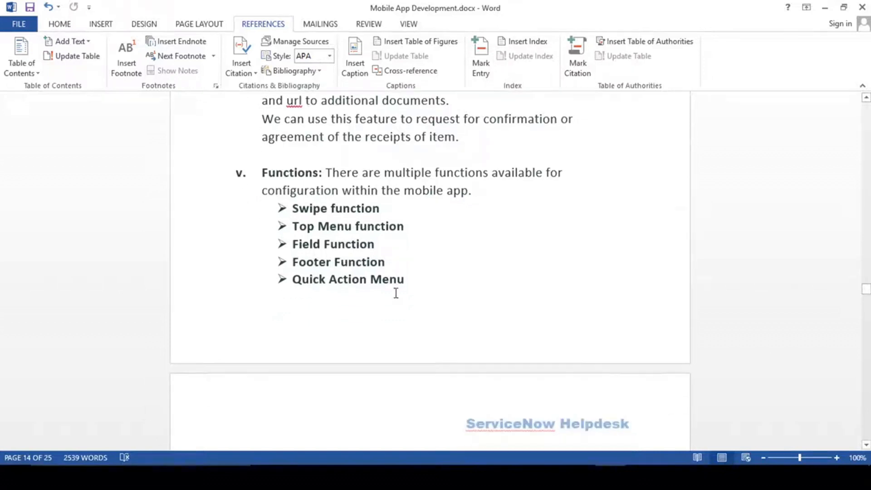
pyautogui.moveTo(295, 205); pyautogui.dragTo(397, 256)
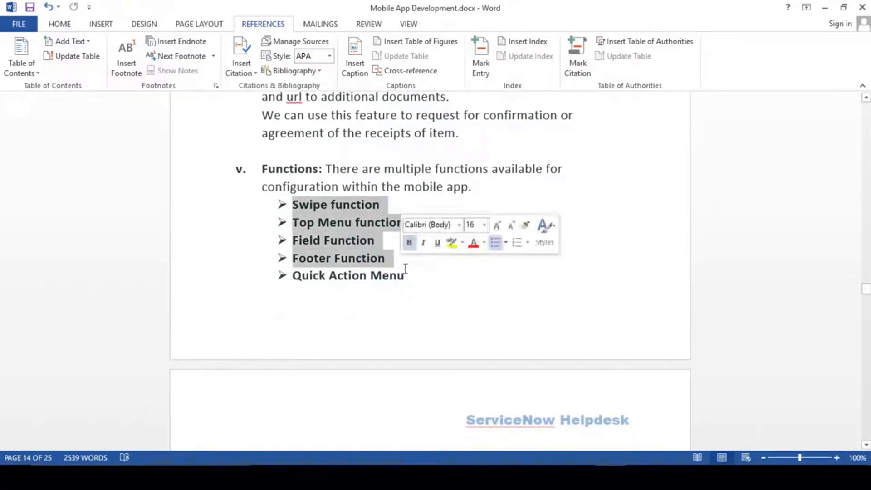
pyautogui.click(391, 277)
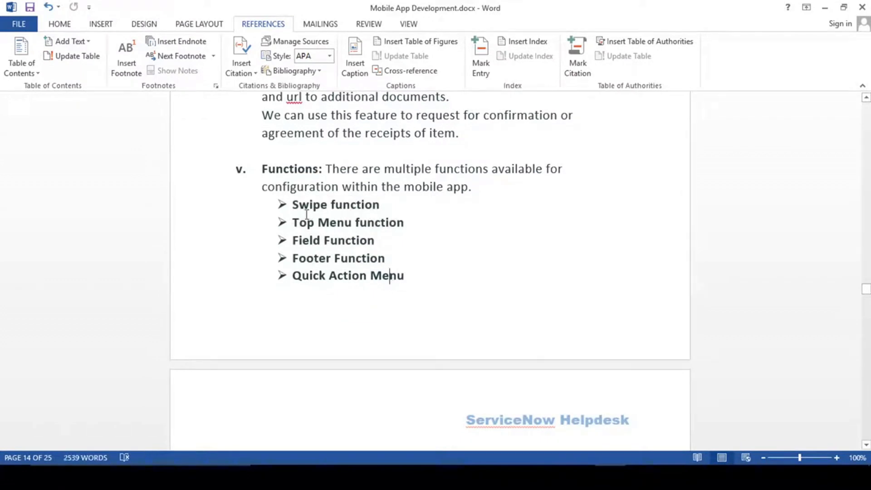
pyautogui.moveTo(294, 205); pyautogui.dragTo(388, 205)
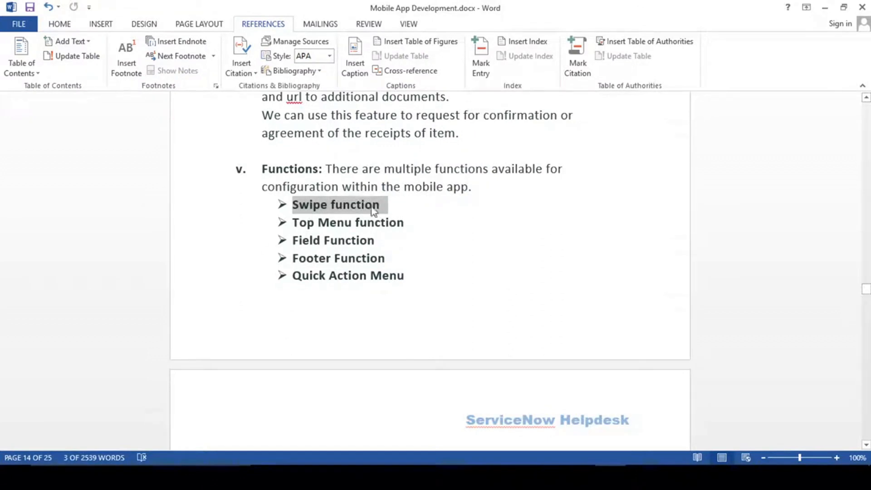
pyautogui.click(393, 239)
pyautogui.moveTo(300, 205); pyautogui.dragTo(386, 205)
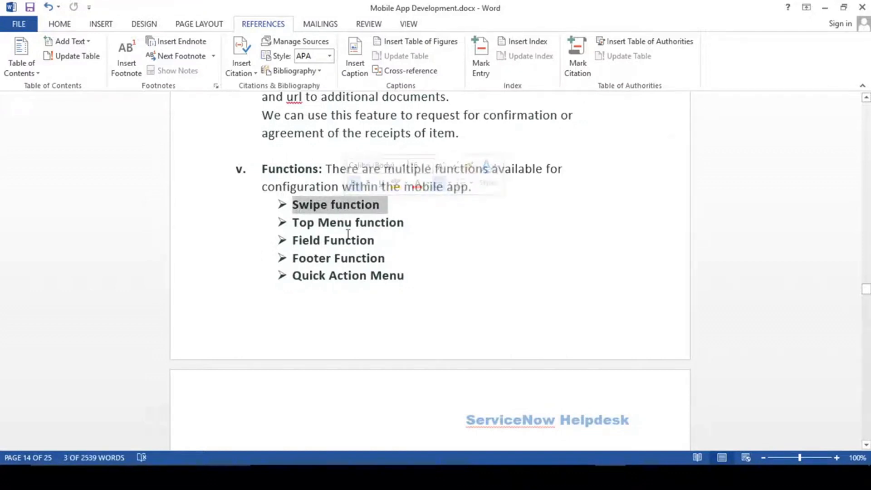
pyautogui.click(316, 227)
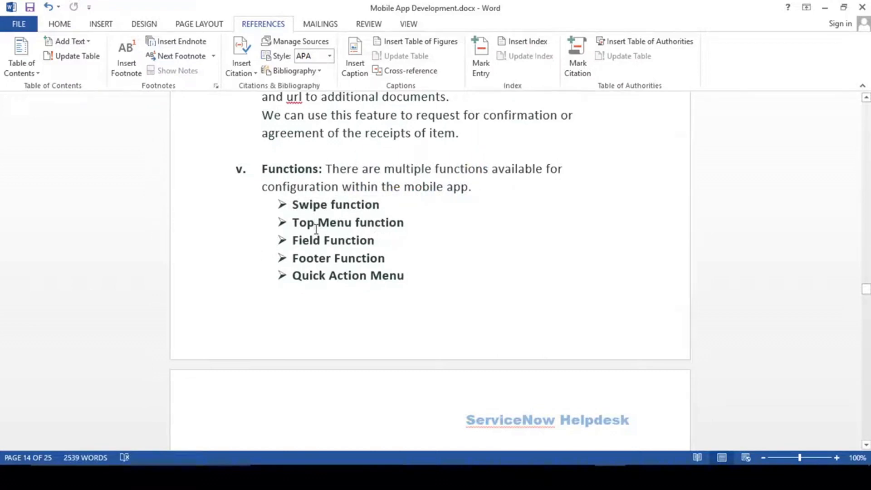
# - On the mirrored phone, open the Router upgrade issues incident and its edit option, then return to Word
pyautogui.hotkey('alt', 'Tab')
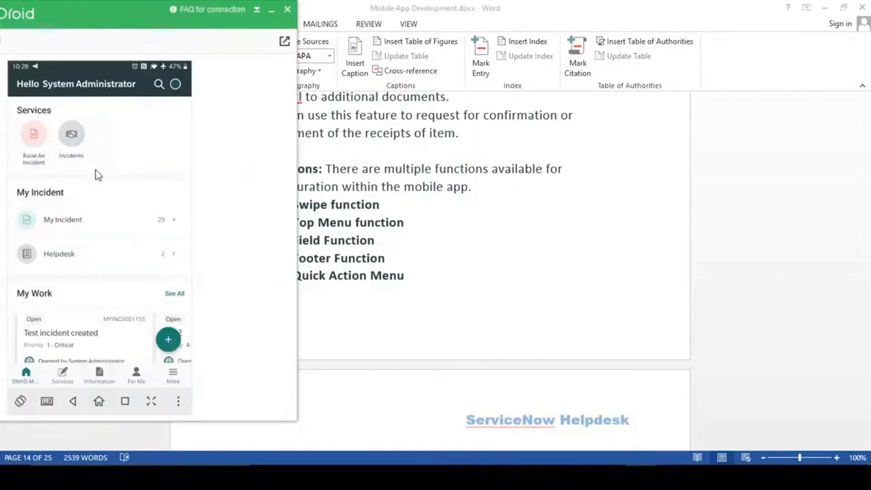
pyautogui.click(80, 138)
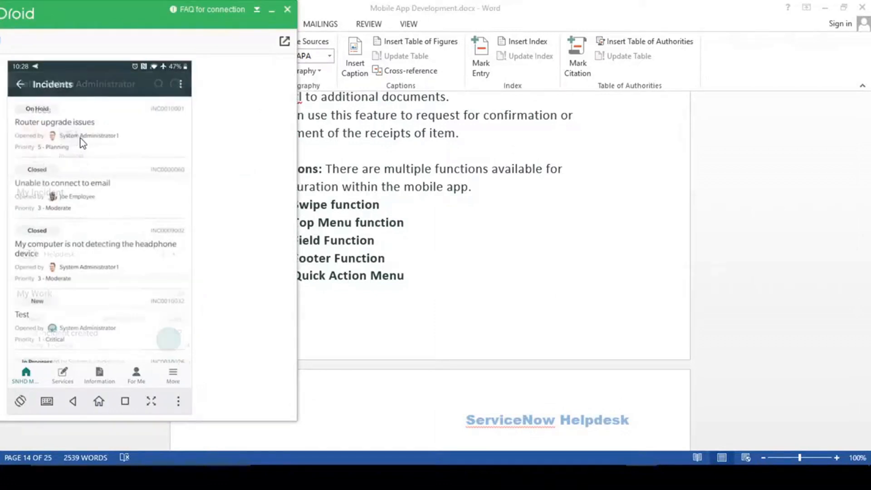
pyautogui.click(76, 142)
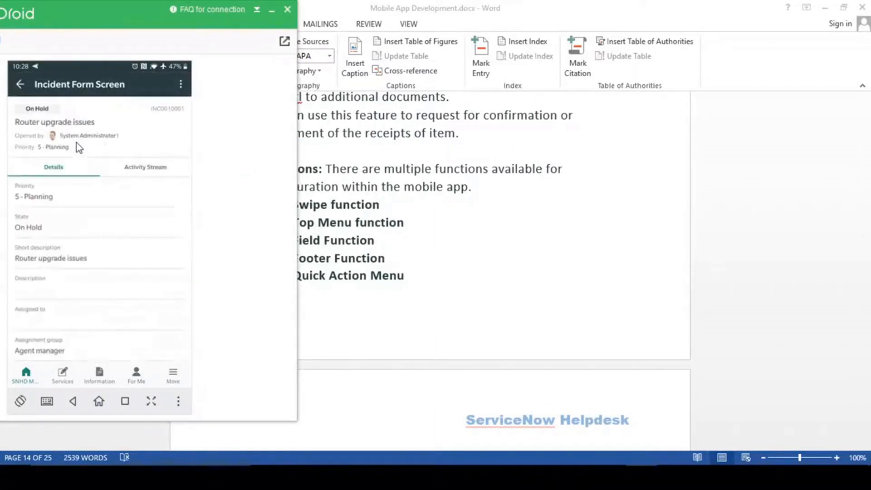
pyautogui.click(181, 84)
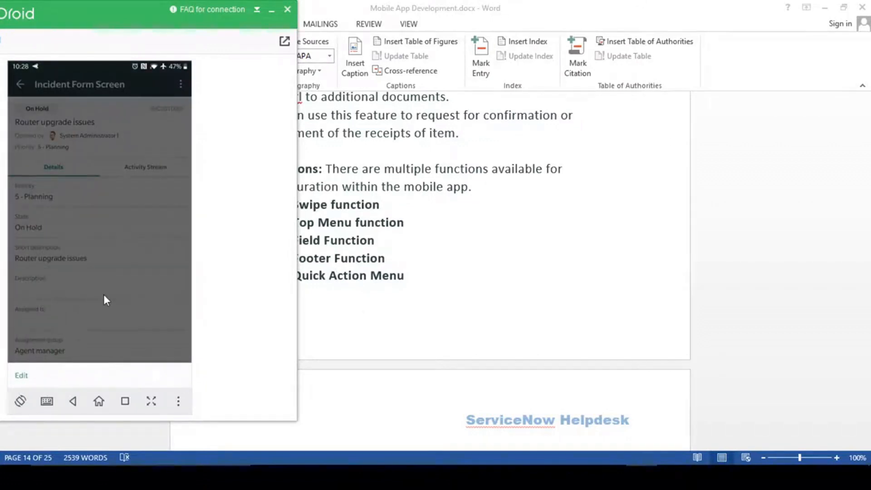
pyautogui.click(122, 232)
pyautogui.click(473, 258)
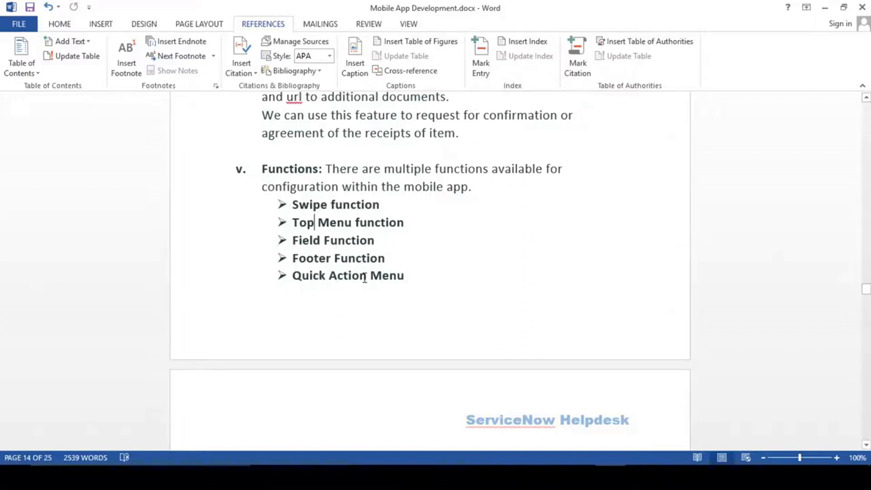
pyautogui.scroll(-3, 365, 278)
# - Scroll past the Swipe, Top Menu and Footer images to the Inline Text item
pyautogui.scroll(-4, 371, 240)
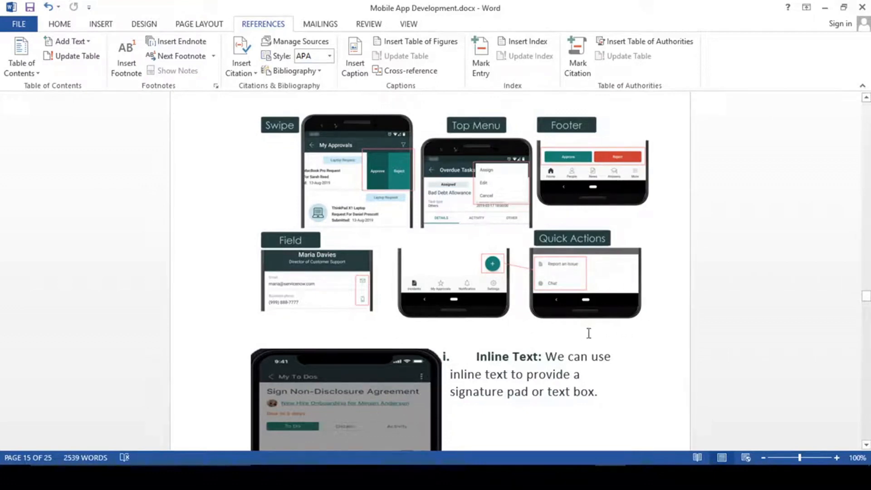
pyautogui.scroll(3, 584, 359)
pyautogui.scroll(-6, 584, 359)
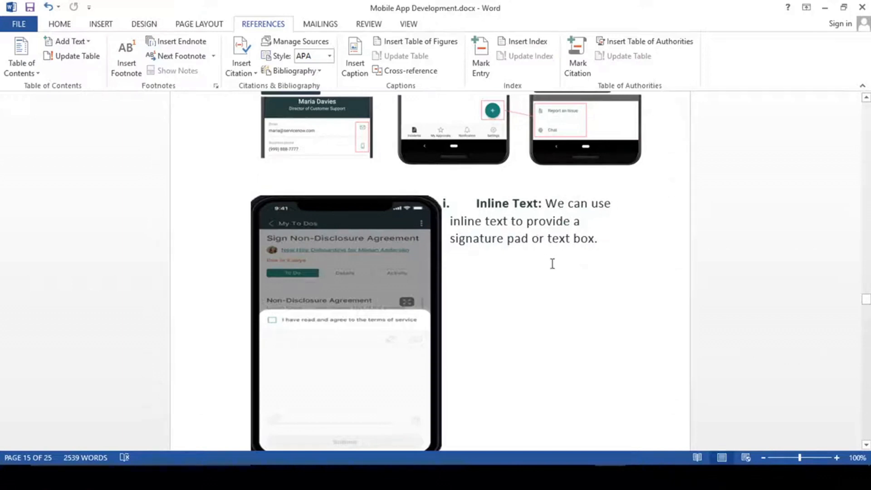
pyautogui.scroll(-1, 543, 283)
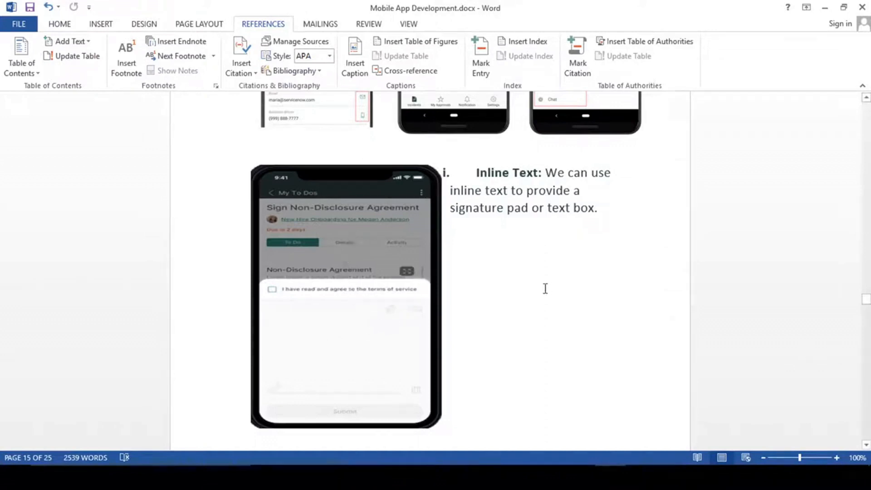
pyautogui.scroll(-8, 546, 289)
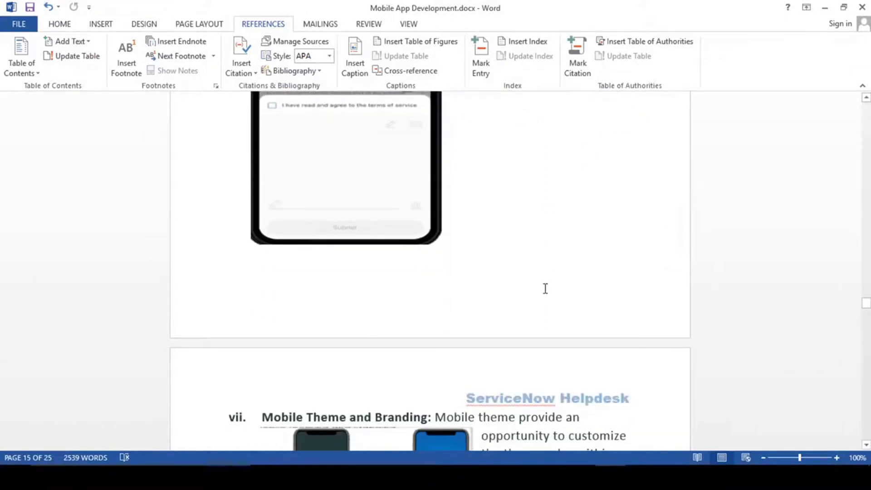
# - Scroll to vii. Mobile Theme and Branding and place the cursor after 'different app.'
pyautogui.scroll(-3, 545, 289)
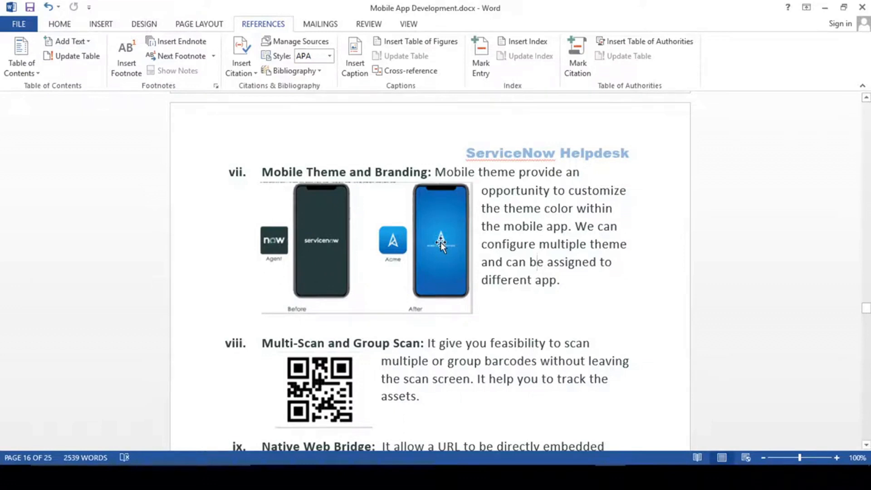
pyautogui.click(581, 281)
# - Highlight the Multi-Scan heading and read through the Multi-Scan and Group Scan item
pyautogui.scroll(-3, 544, 256)
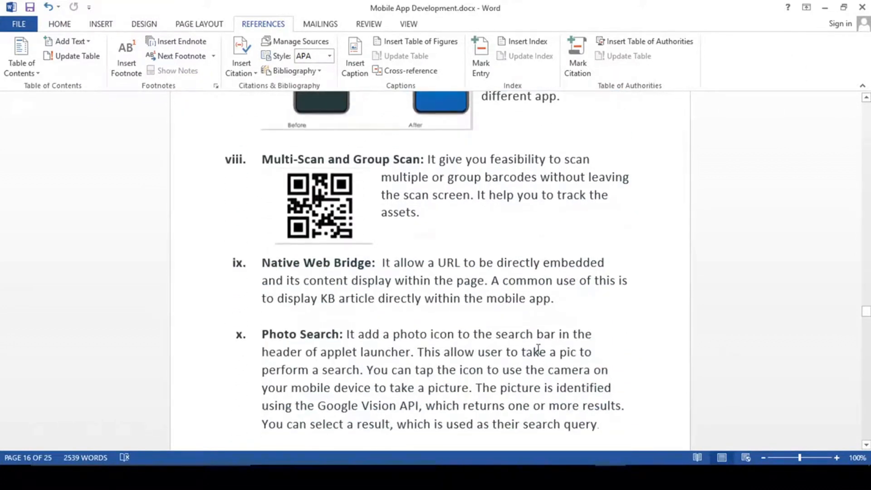
pyautogui.moveTo(263, 159); pyautogui.dragTo(341, 161)
pyautogui.click(331, 161)
pyautogui.click(462, 214)
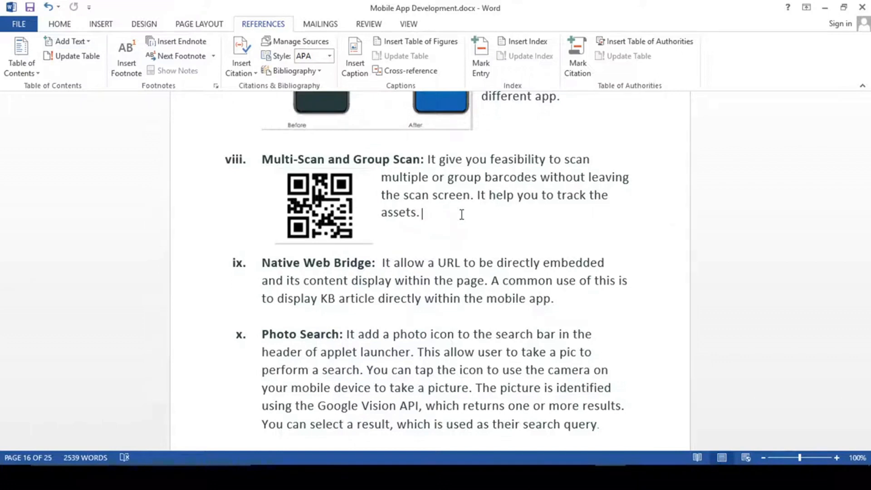
pyautogui.scroll(-1, 461, 214)
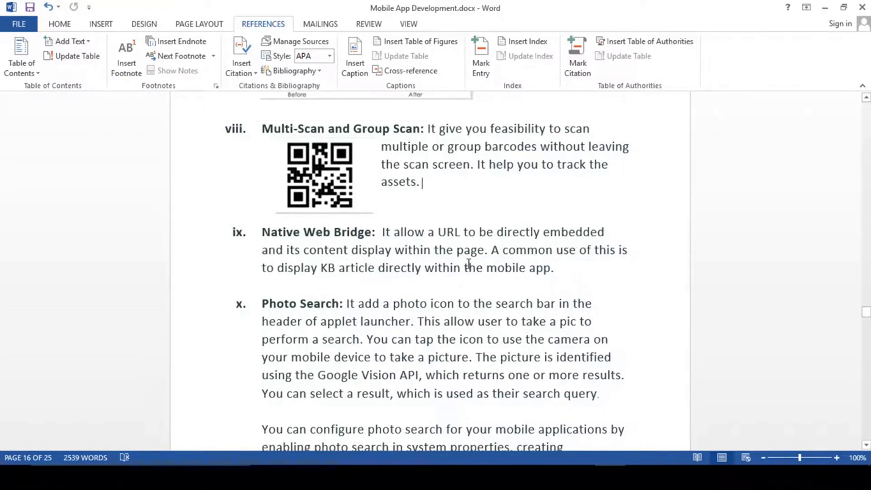
# - Emphasise the Native Web Bridge heading and its sentence about displaying KB articles
pyautogui.click(566, 268)
pyautogui.hotkey('shift', 'Home')
pyautogui.moveTo(541, 256)
pyautogui.mouseDown()
pyautogui.moveTo(496, 253)
pyautogui.moveTo(551, 269)
pyautogui.mouseUp()
pyautogui.click(493, 250)
pyautogui.click(538, 270)
pyautogui.moveTo(261, 232); pyautogui.dragTo(351, 240)
pyautogui.click(348, 281)
pyautogui.doubleClick(326, 269)
pyautogui.click(329, 275)
pyautogui.click(264, 233)
# - Scroll down and highlight the Photo Search heading
pyautogui.scroll(-2, 477, 296)
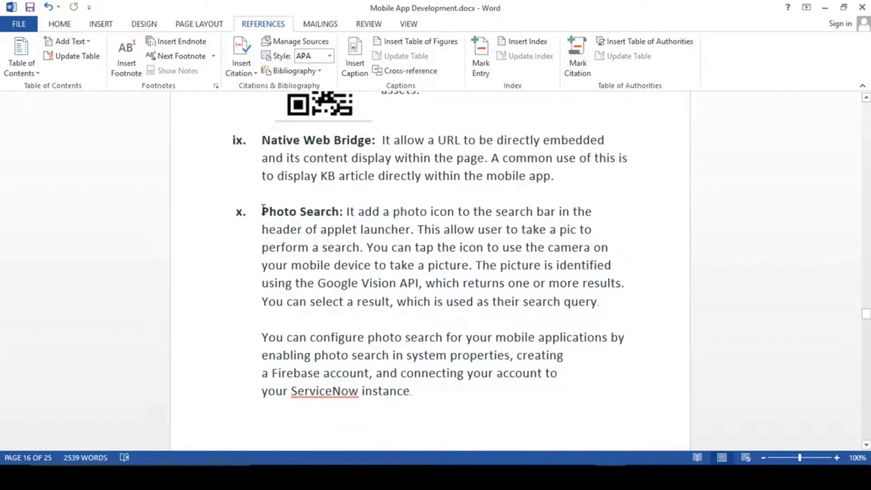
pyautogui.moveTo(262, 212); pyautogui.dragTo(340, 211)
pyautogui.click(321, 246)
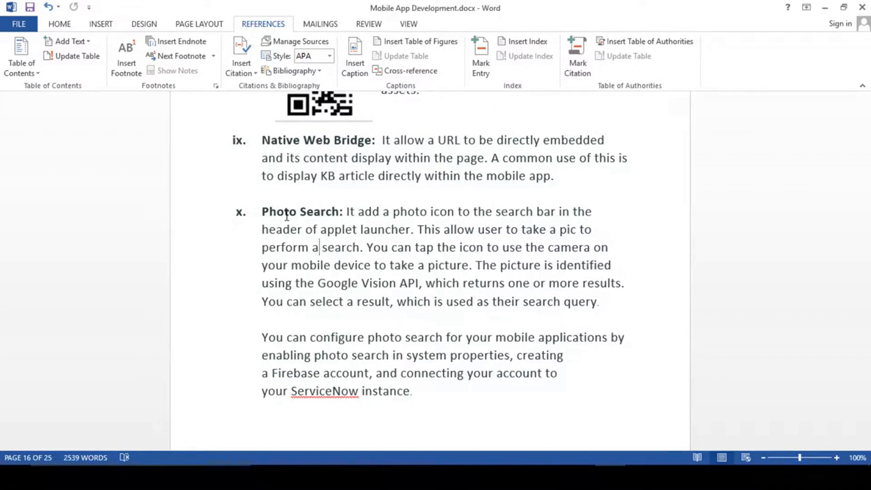
# - Scroll down past the Photo Search text to the three laptop photo-search phone screenshots
pyautogui.scroll(-2, 400, 287)
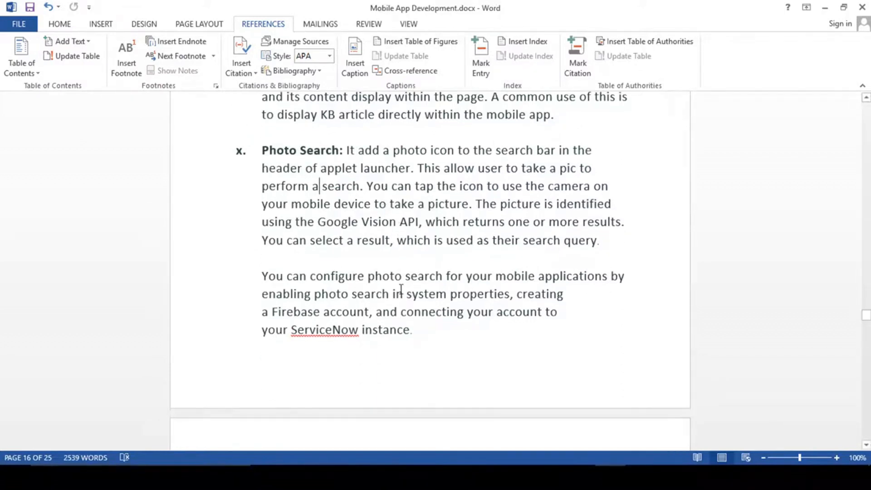
pyautogui.scroll(1, 403, 290)
pyautogui.scroll(-3, 401, 290)
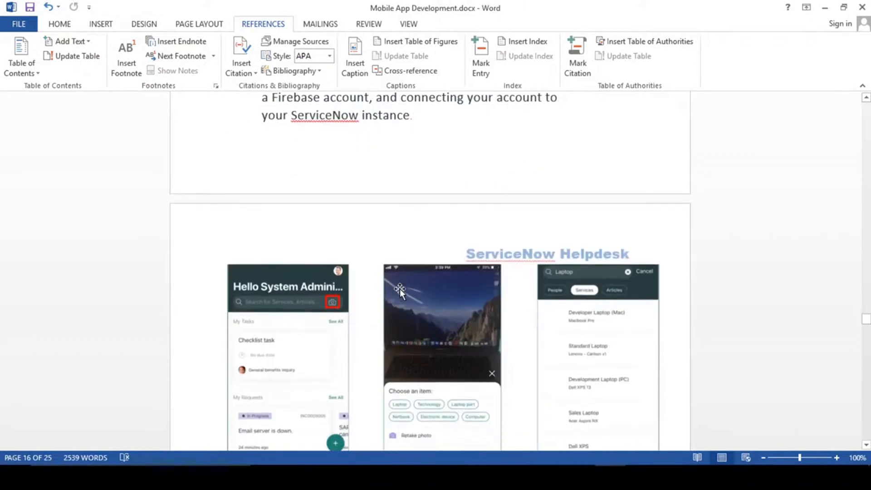
pyautogui.scroll(-2, 400, 290)
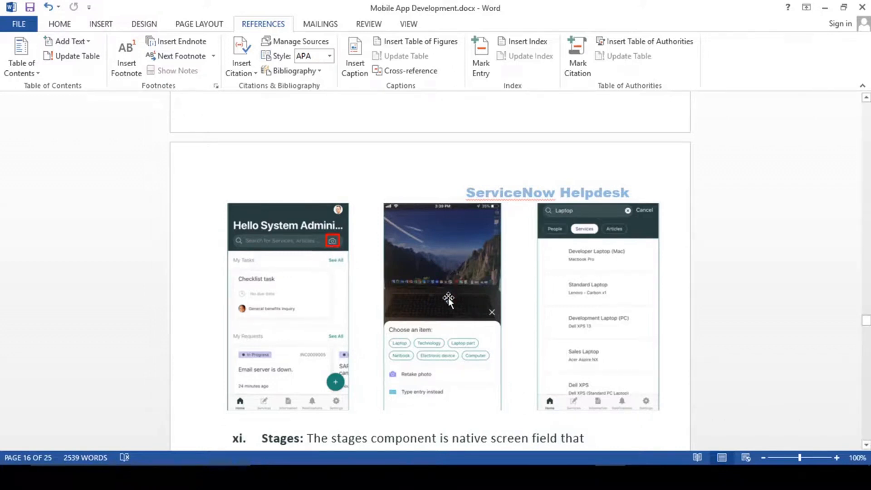
# - Scroll to item xi Stages with its Requested Item screenshot and click inside its paragraph
pyautogui.scroll(-5, 449, 300)
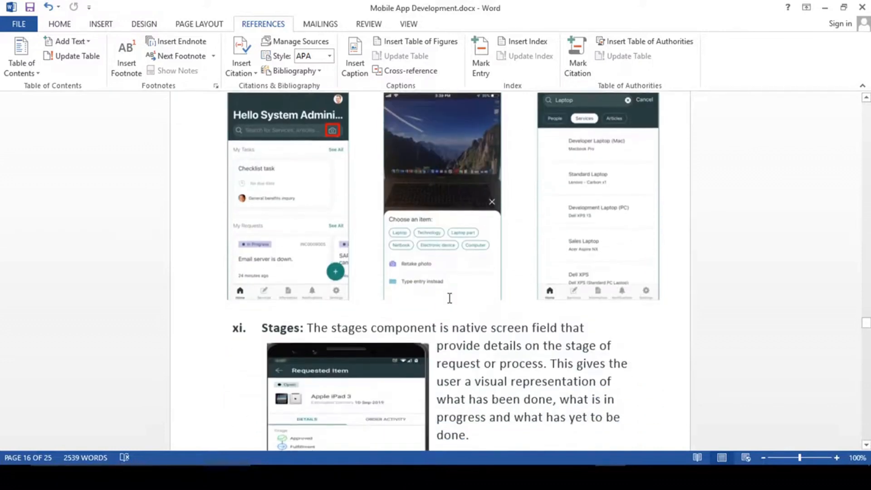
pyautogui.scroll(-1, 449, 299)
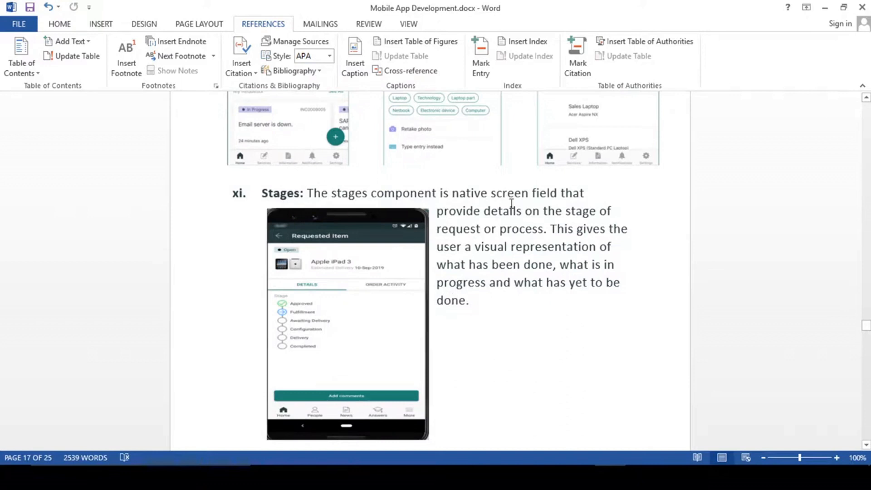
pyautogui.click(536, 246)
pyautogui.scroll(-4, 500, 350)
# - Click into the Virtual Agent and Chat heading and highlight its built-in chat description
pyautogui.scroll(-7, 530, 320)
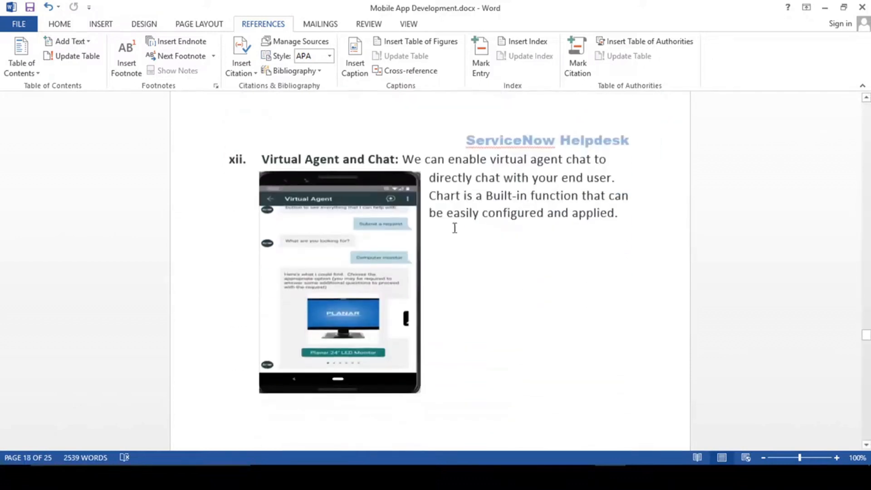
pyautogui.click(368, 158)
pyautogui.click(502, 200)
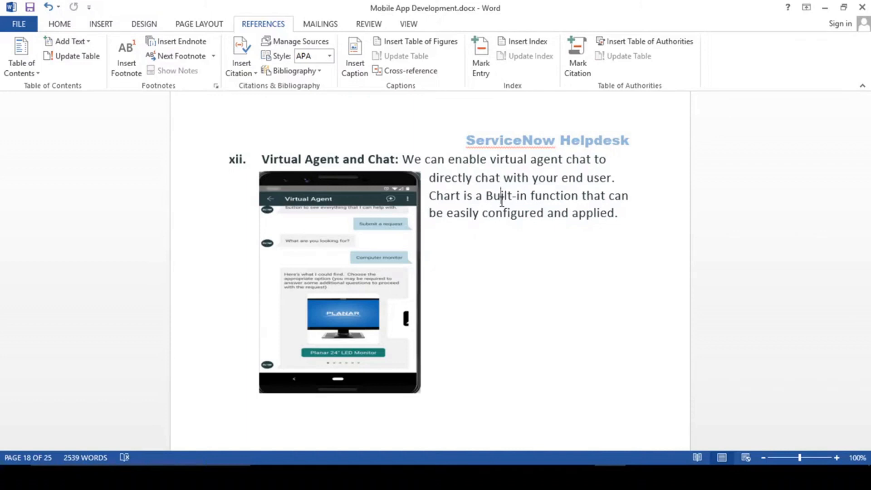
pyautogui.scroll(-3, 538, 225)
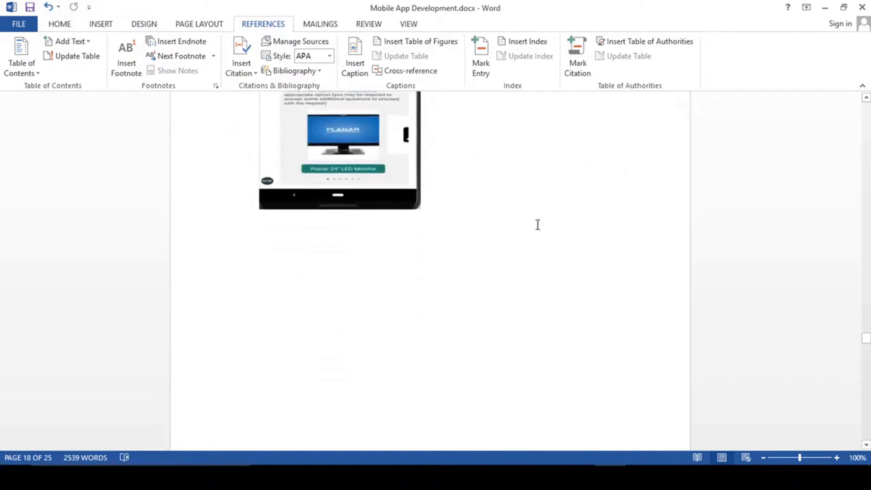
pyautogui.scroll(4, 538, 225)
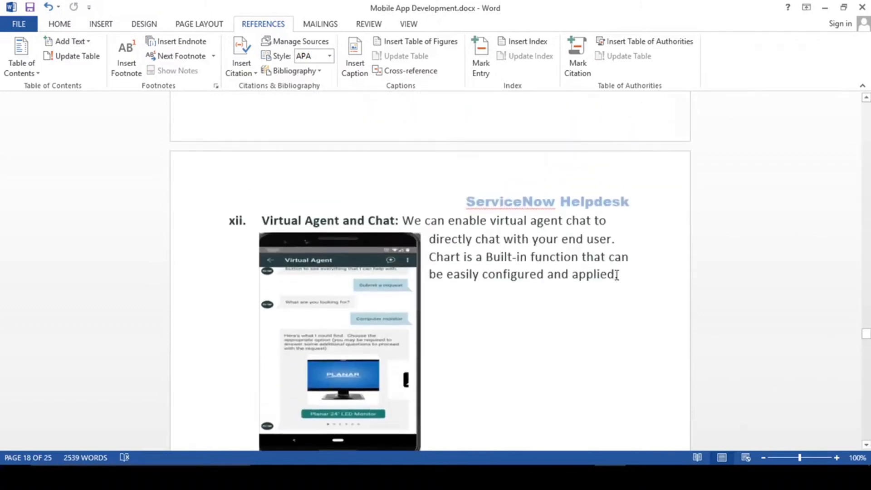
pyautogui.moveTo(618, 274); pyautogui.dragTo(493, 221)
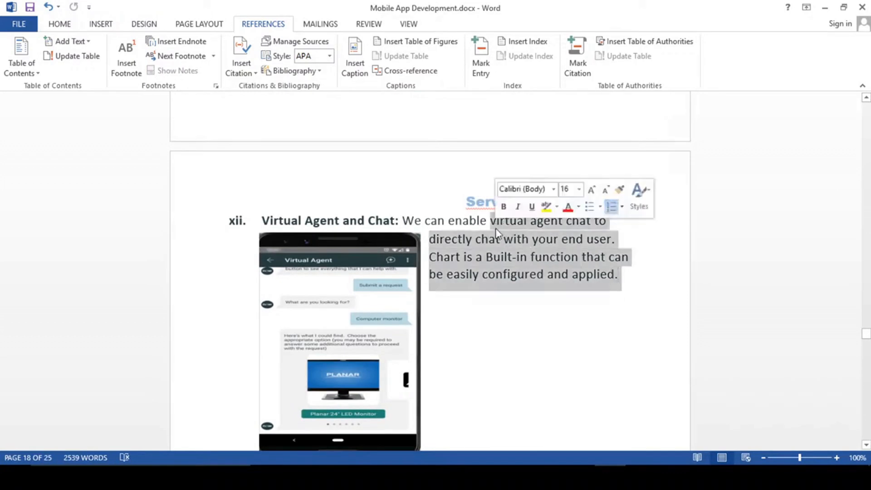
pyautogui.click(468, 257)
# - Scroll back up through the key feature pages, then down to Step By Step Mobile App Development
pyautogui.scroll(1, 469, 259)
pyautogui.scroll(10, 471, 268)
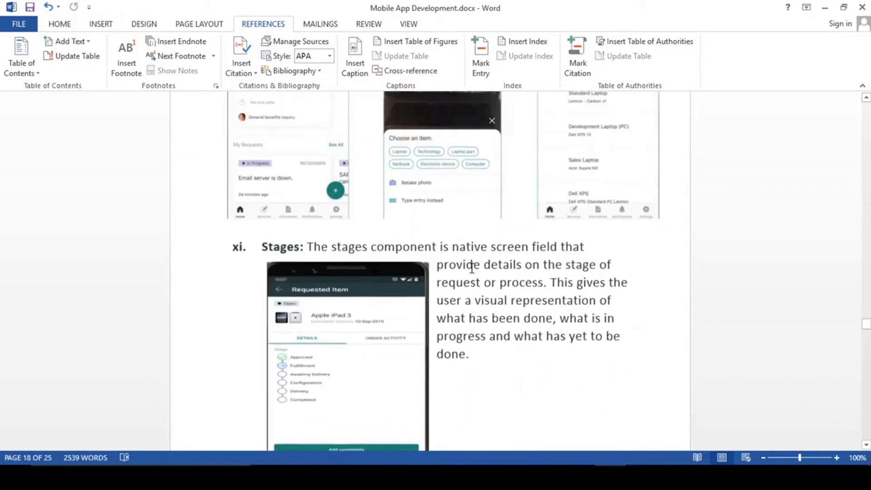
pyautogui.scroll(15, 472, 269)
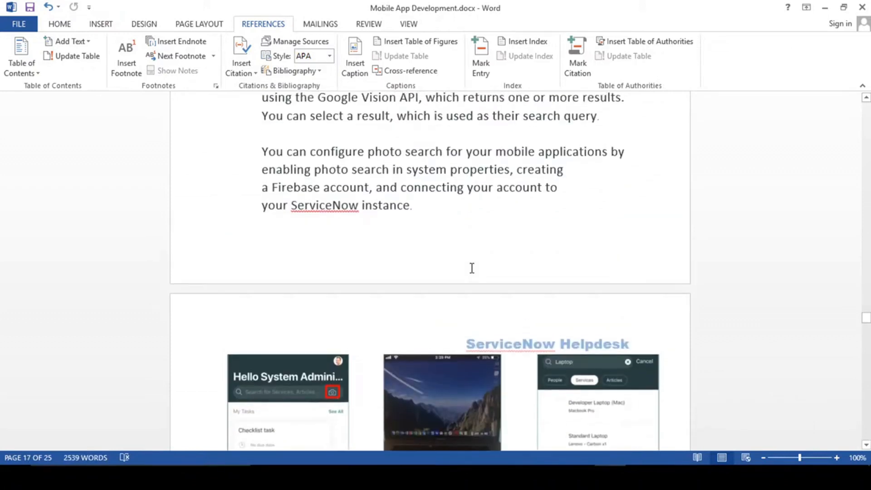
pyautogui.scroll(2, 471, 271)
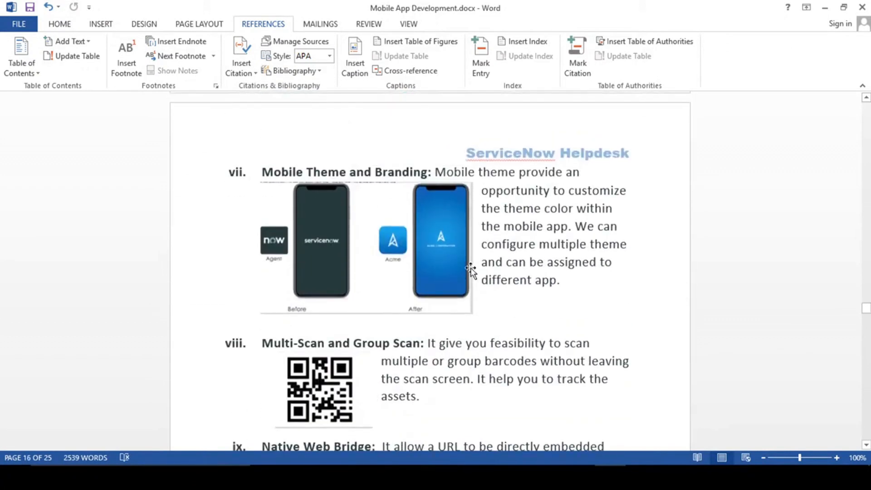
pyautogui.scroll(5, 471, 271)
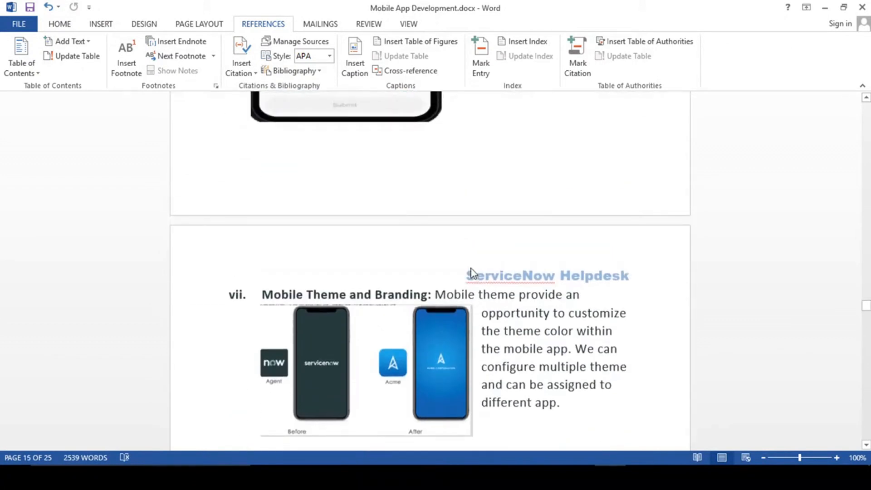
pyautogui.scroll(13, 470, 270)
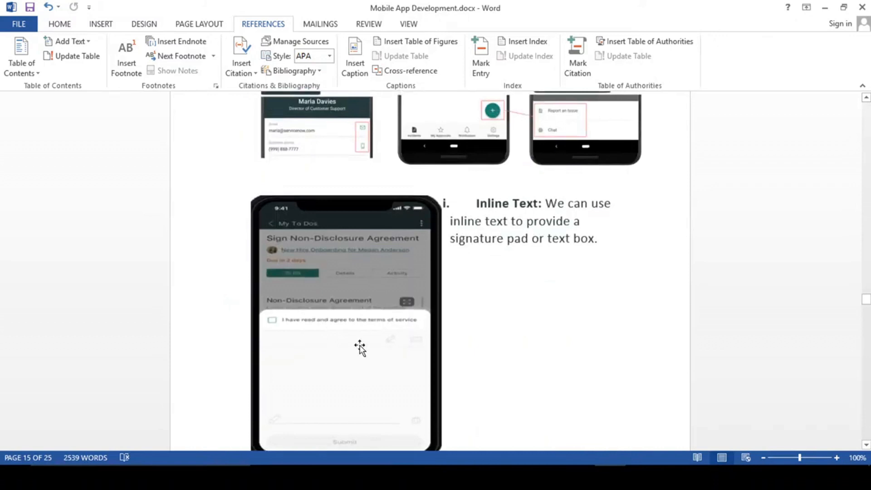
pyautogui.scroll(20, 359, 348)
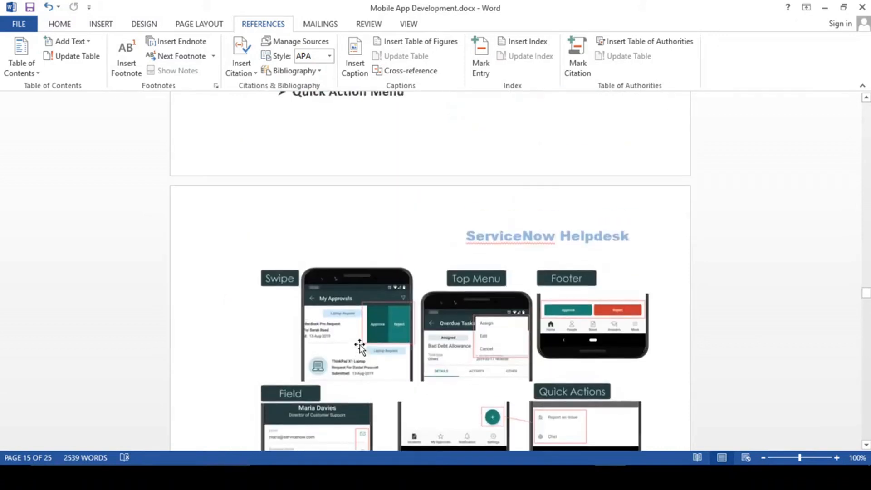
pyautogui.scroll(10, 361, 348)
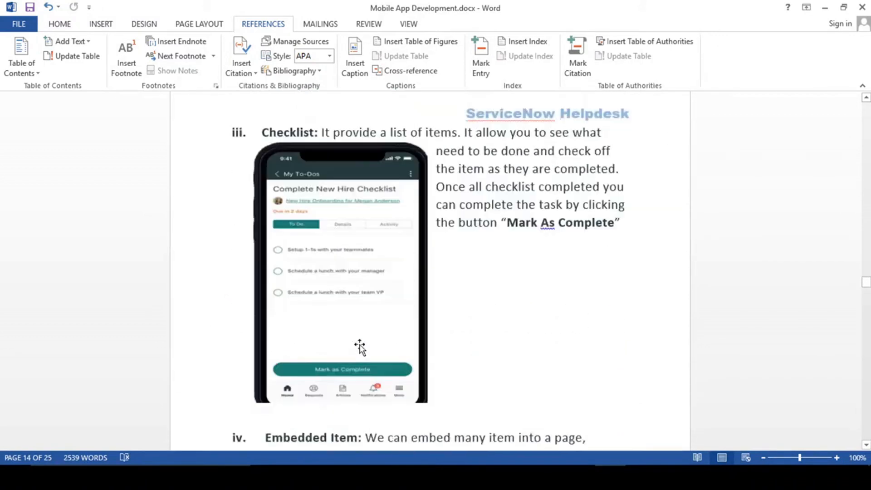
pyautogui.scroll(-20, 361, 345)
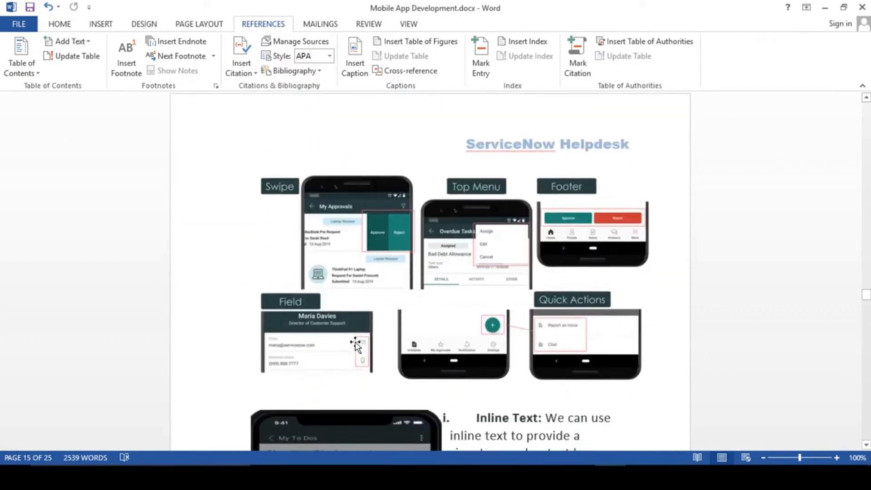
pyautogui.scroll(-6, 497, 395)
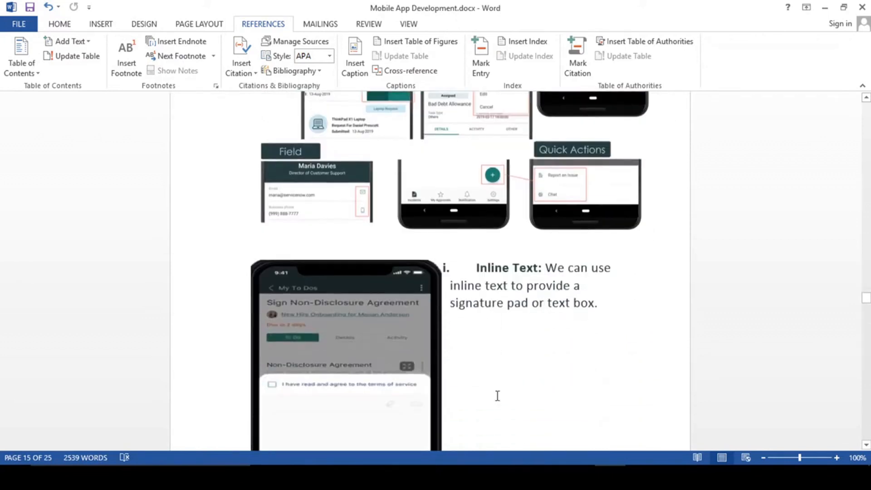
pyautogui.scroll(-6, 497, 395)
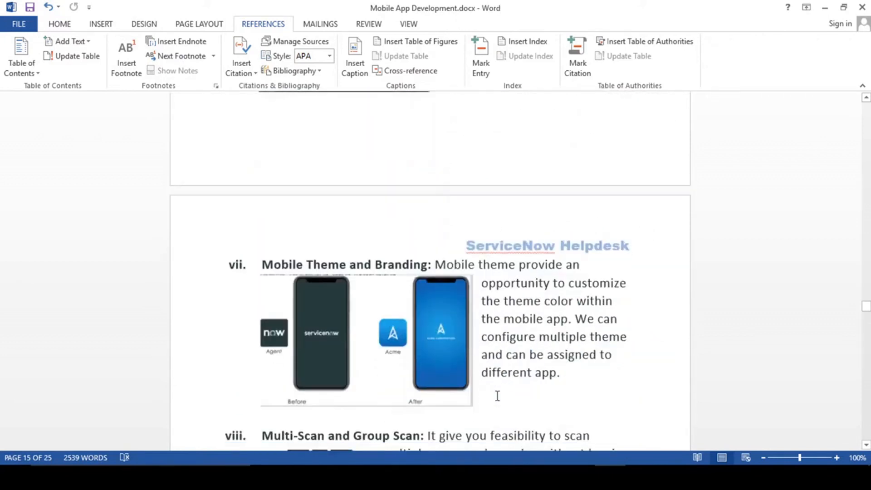
pyautogui.scroll(-4, 498, 396)
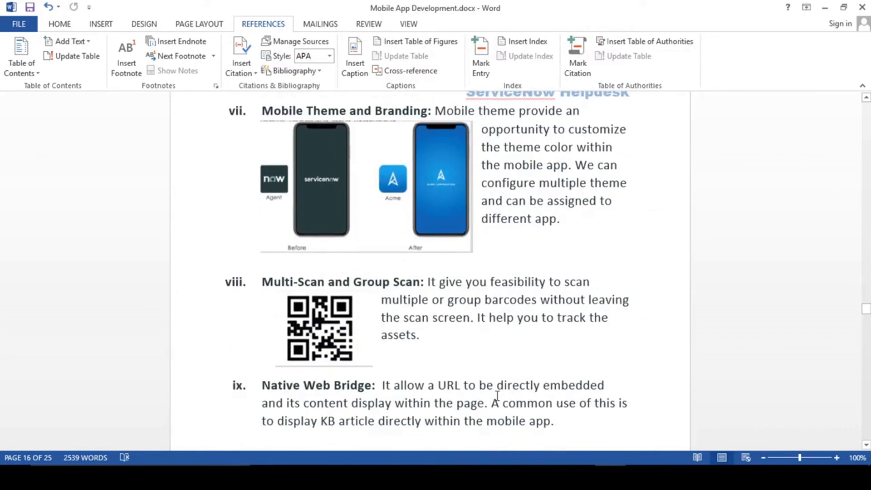
pyautogui.scroll(-2, 492, 370)
pyautogui.scroll(-2, 492, 370)
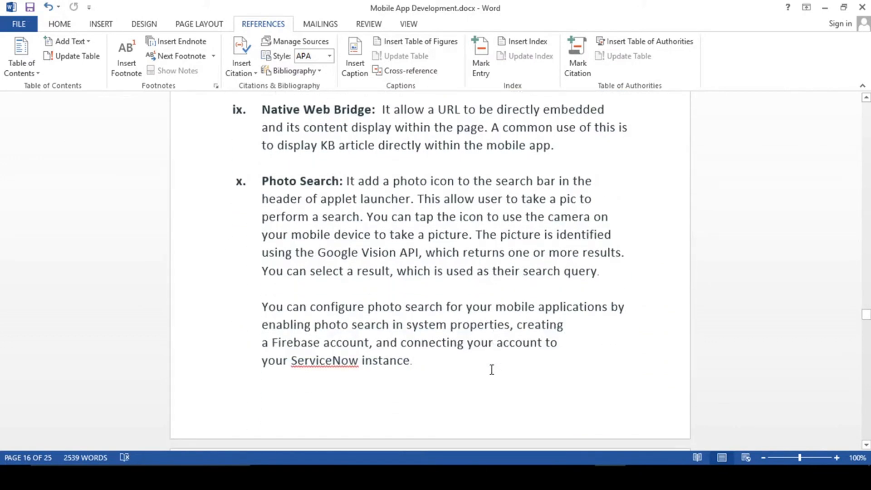
pyautogui.scroll(-2, 492, 370)
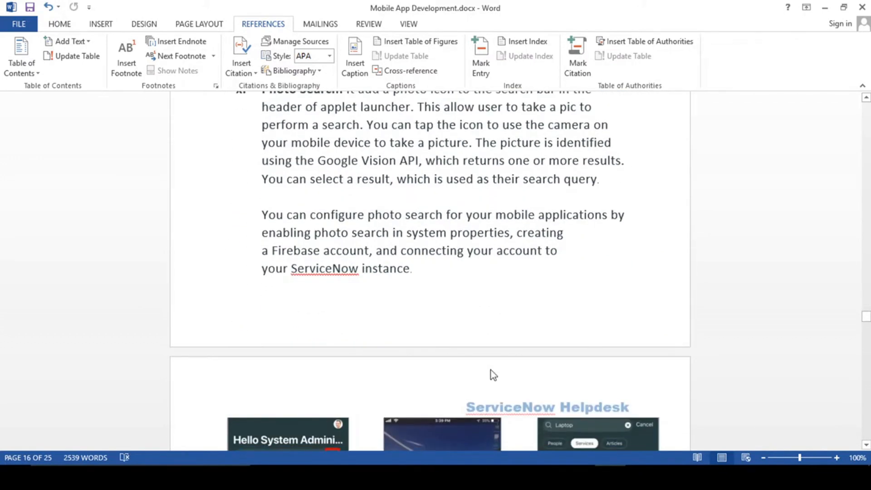
pyautogui.scroll(-2, 491, 370)
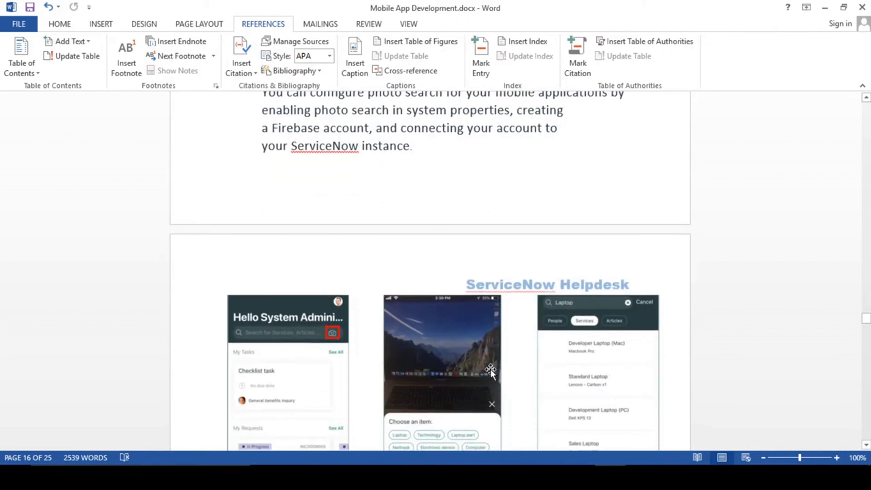
pyautogui.scroll(-6, 491, 370)
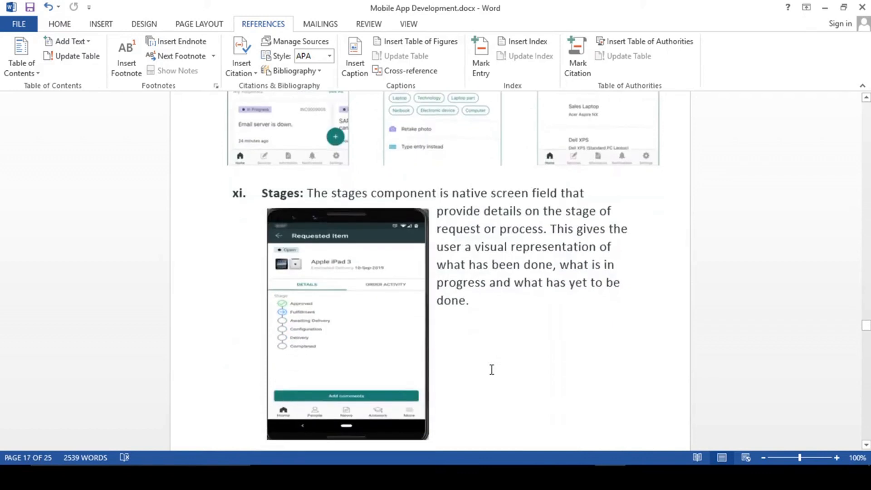
pyautogui.scroll(-3, 492, 370)
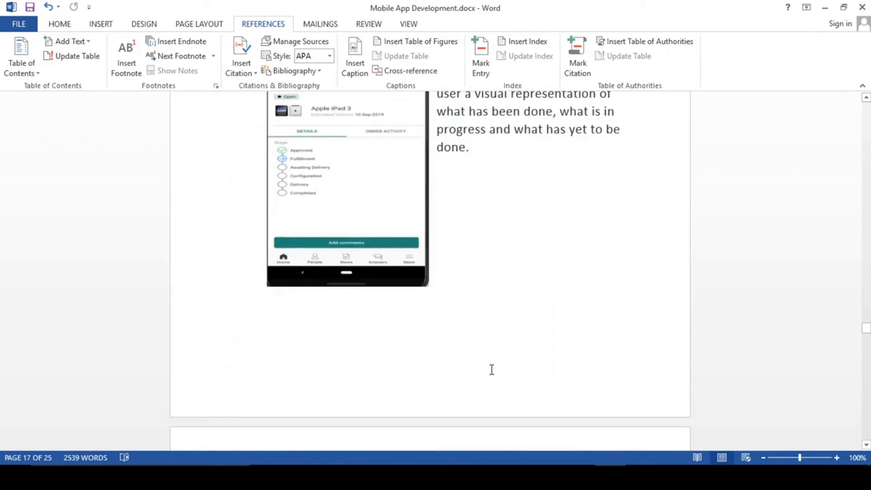
pyautogui.scroll(-3, 492, 370)
pyautogui.scroll(-7, 492, 370)
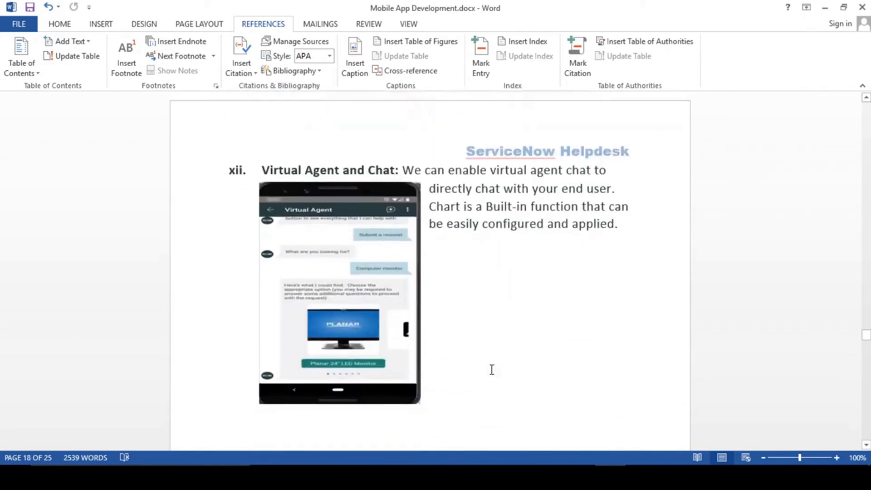
pyautogui.scroll(-7, 492, 370)
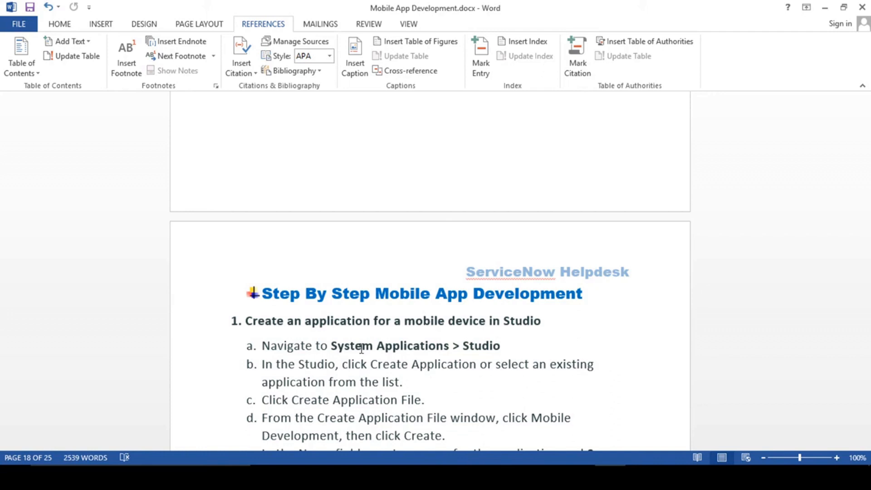
# - Switch to the Chrome ServiceNow System Administration page, then return to the Word document
pyautogui.hotkey('alt', 'Tab')
pyautogui.hotkey('alt', 'Tab')
pyautogui.press('Tab')
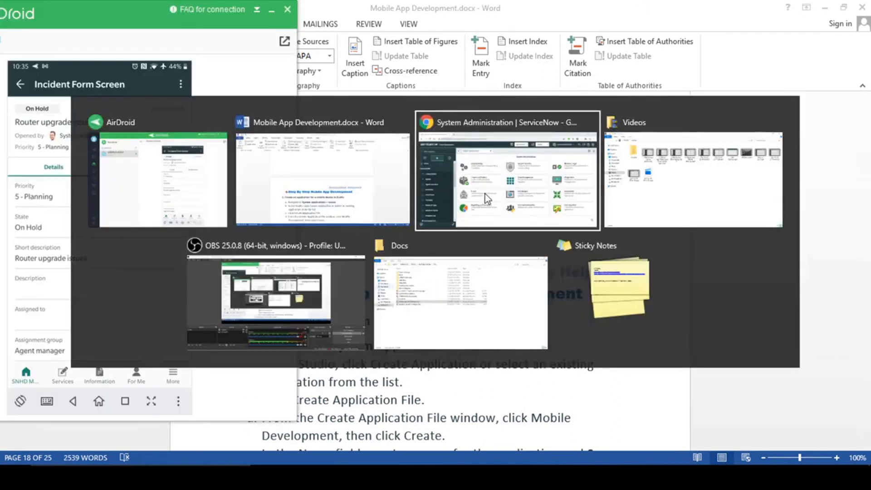
pyautogui.click(486, 195)
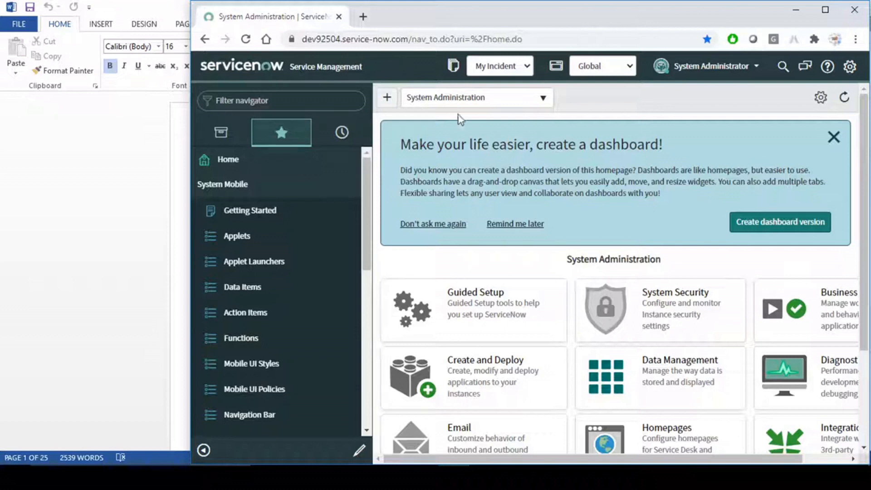
pyautogui.click(125, 182)
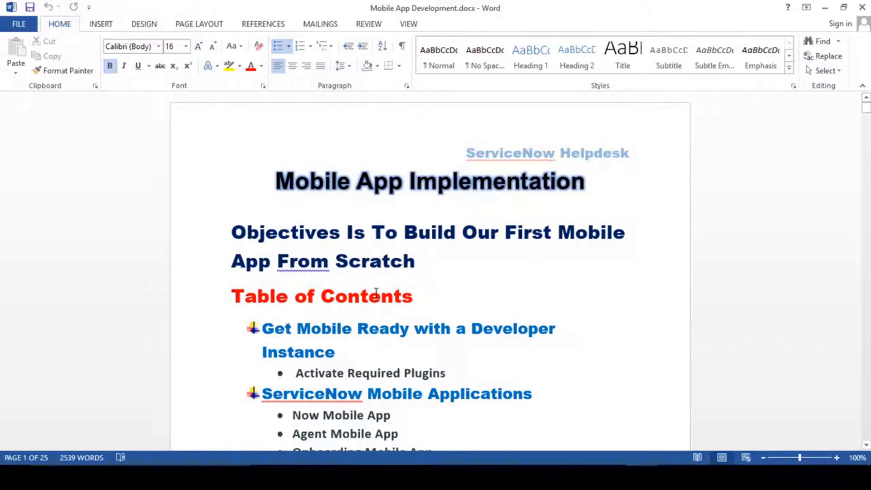
# - Scroll to the Step By Step list and briefly highlight 'mobile device' in its first step
pyautogui.scroll(-3, 376, 291)
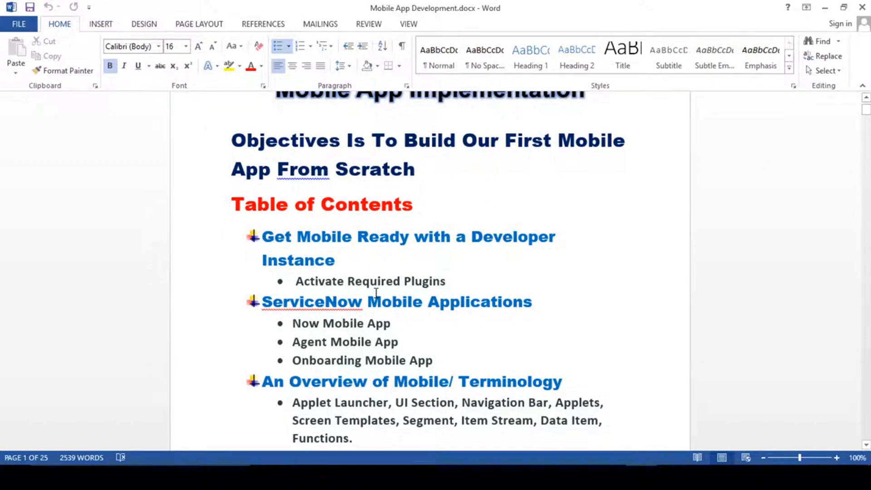
pyautogui.scroll(-2, 376, 292)
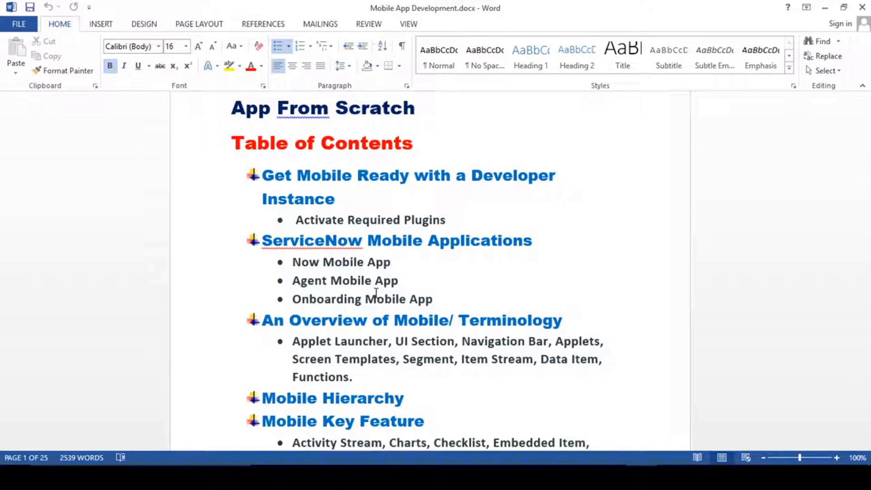
pyautogui.scroll(-10, 443, 318)
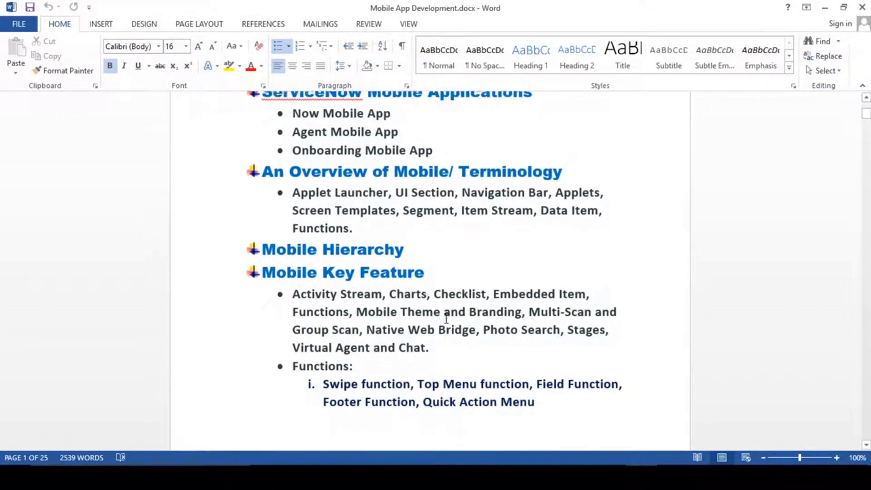
pyautogui.scroll(-12, 448, 318)
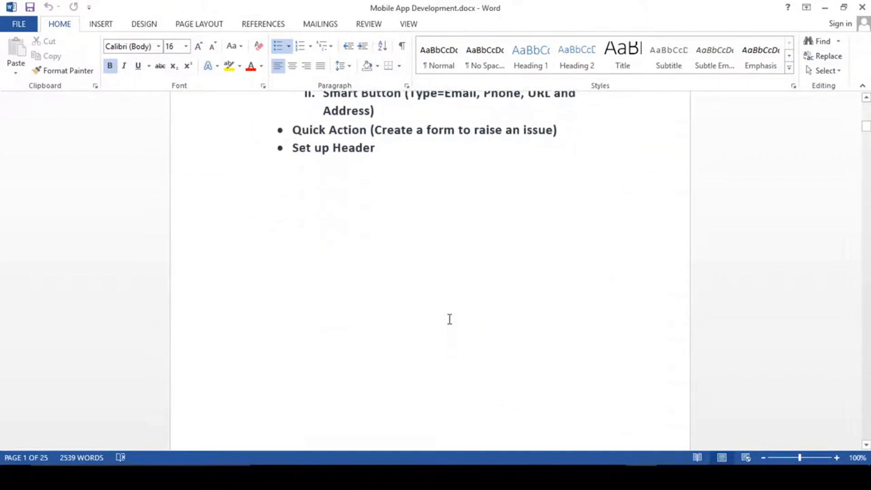
pyautogui.scroll(10, 449, 319)
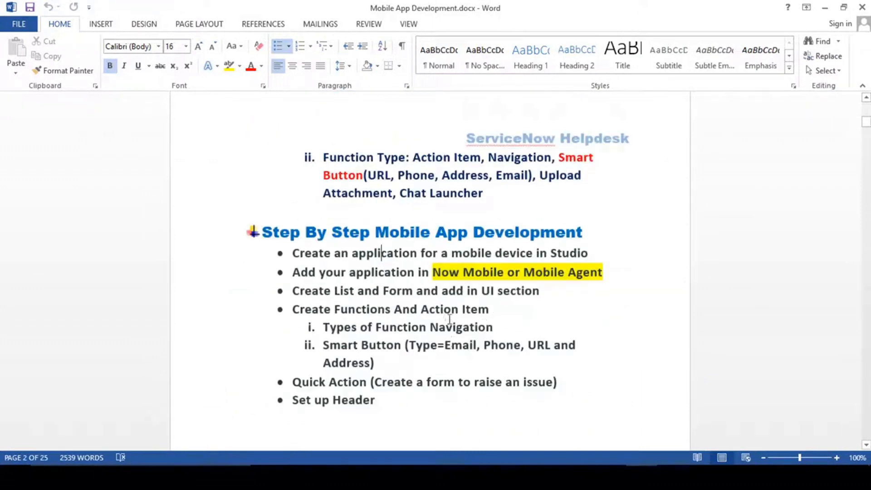
pyautogui.moveTo(456, 277); pyautogui.dragTo(537, 277)
pyautogui.click(411, 276)
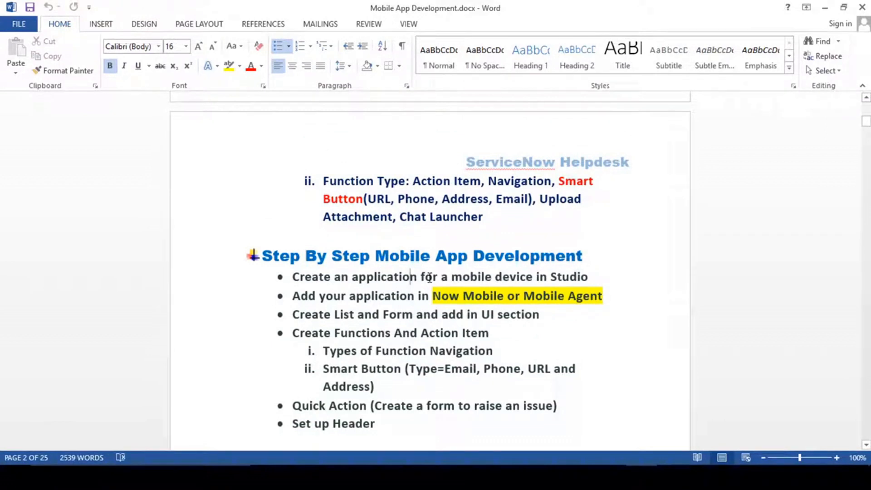
# - Scroll back up to the Table of Contents listing Mobile Hierarchy and Mobile Key Feature
pyautogui.scroll(10, 429, 278)
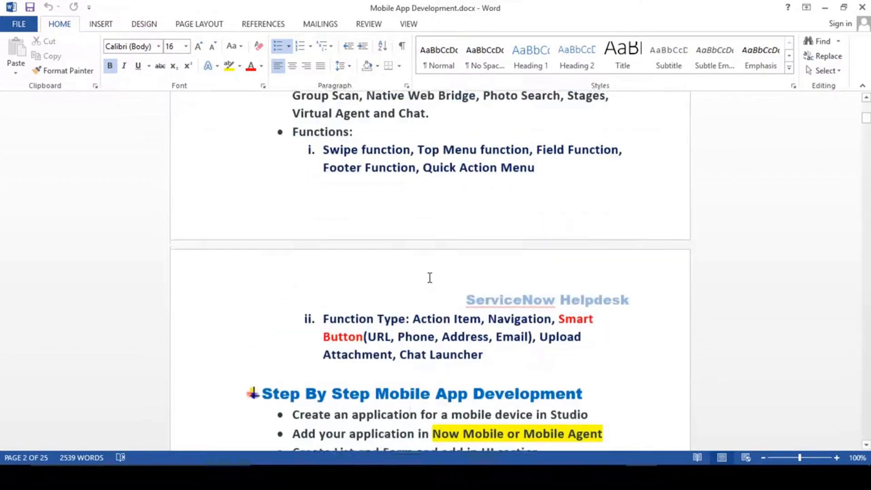
pyautogui.scroll(1, 430, 278)
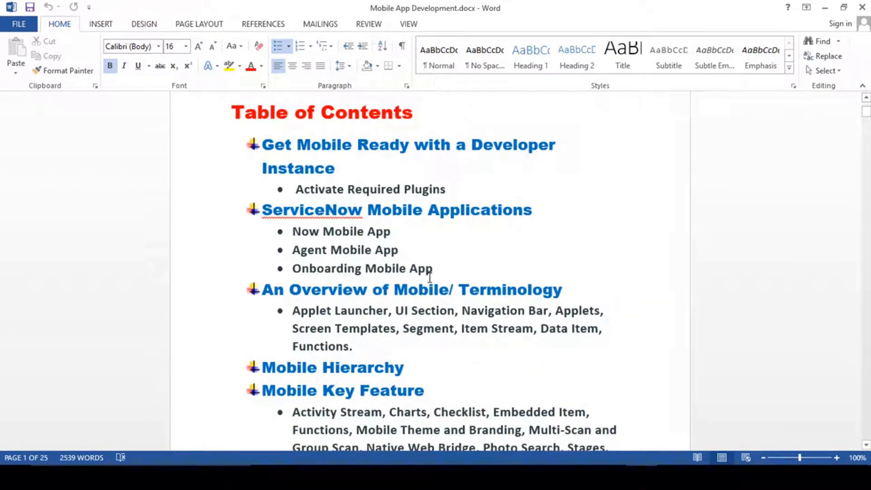
pyautogui.scroll(-7, 429, 278)
pyautogui.scroll(4, 430, 278)
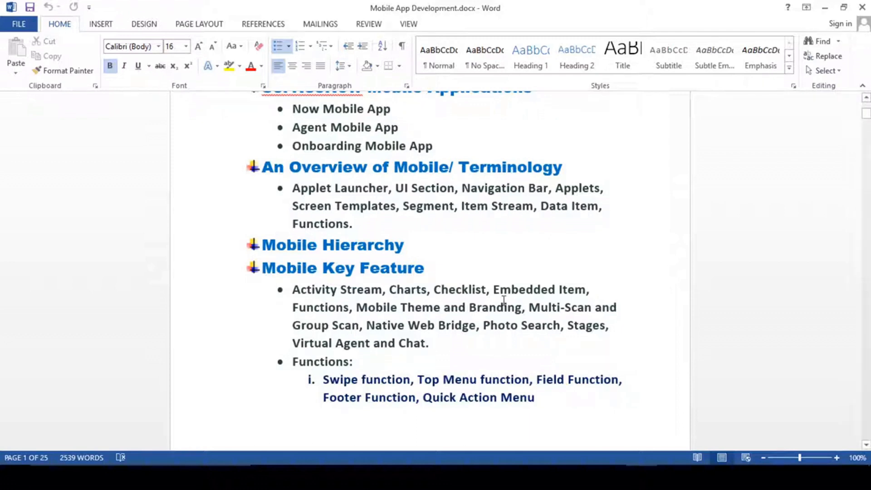
pyautogui.scroll(1, 505, 307)
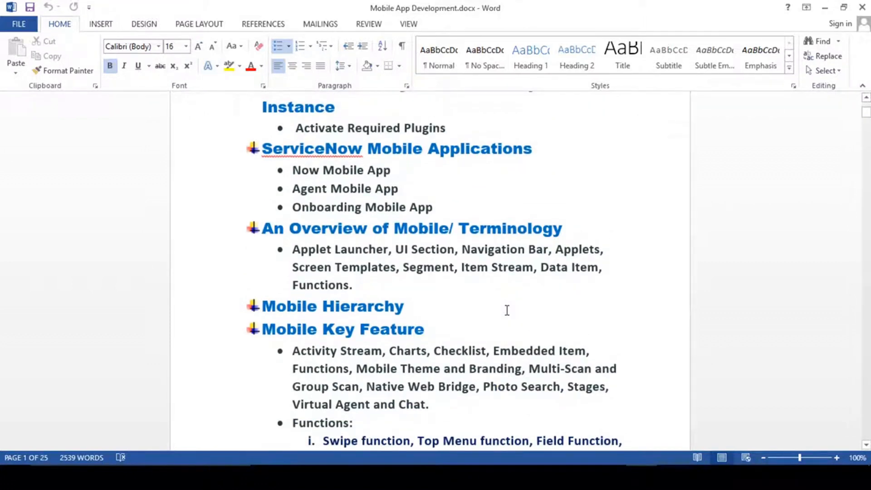
pyautogui.scroll(-8, 507, 310)
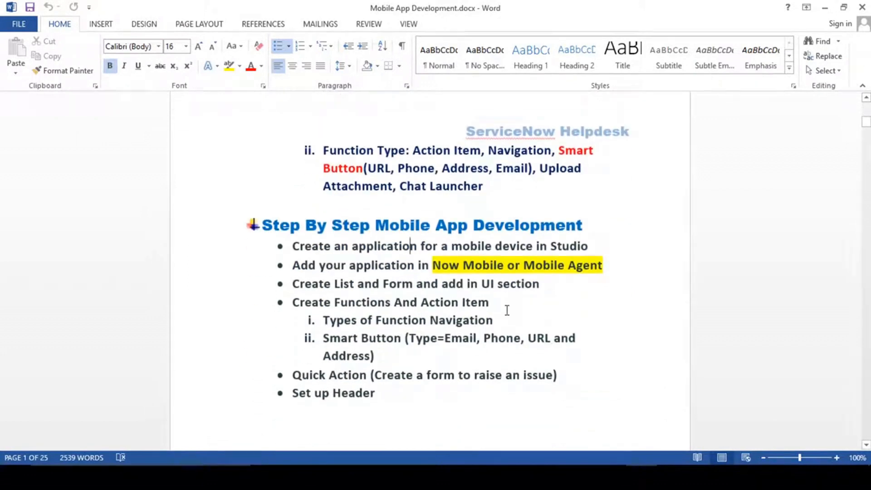
pyautogui.moveTo(449, 246); pyautogui.dragTo(535, 246)
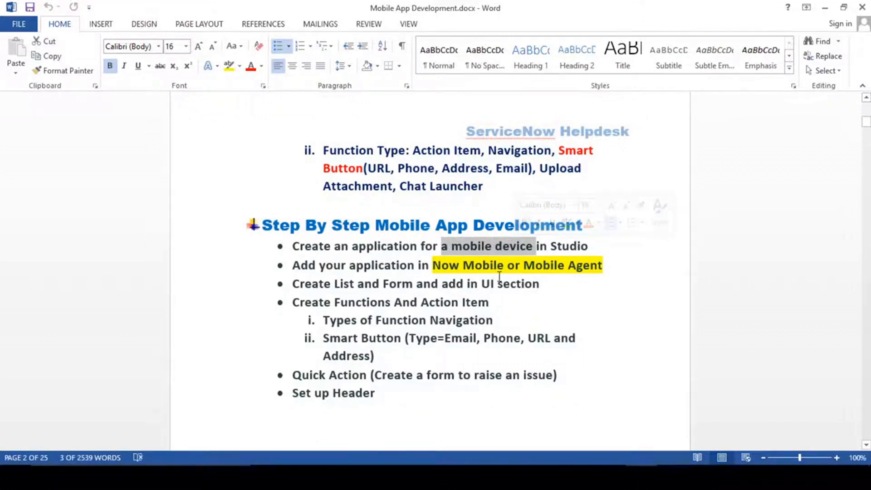
pyautogui.scroll(10, 499, 276)
pyautogui.click(457, 249)
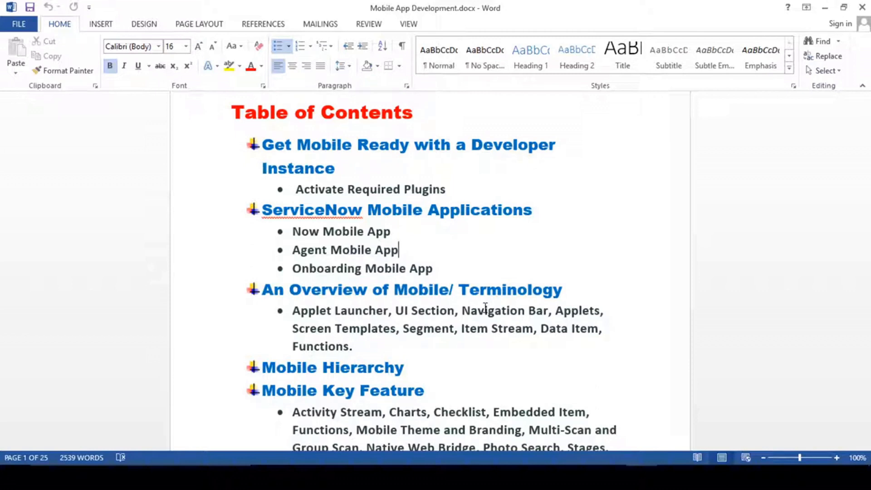
pyautogui.scroll(-10, 448, 258)
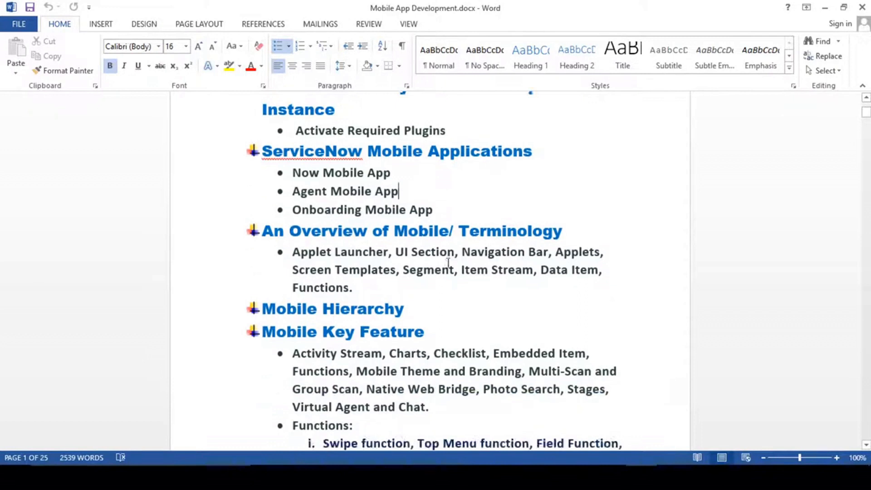
pyautogui.scroll(-3, 449, 263)
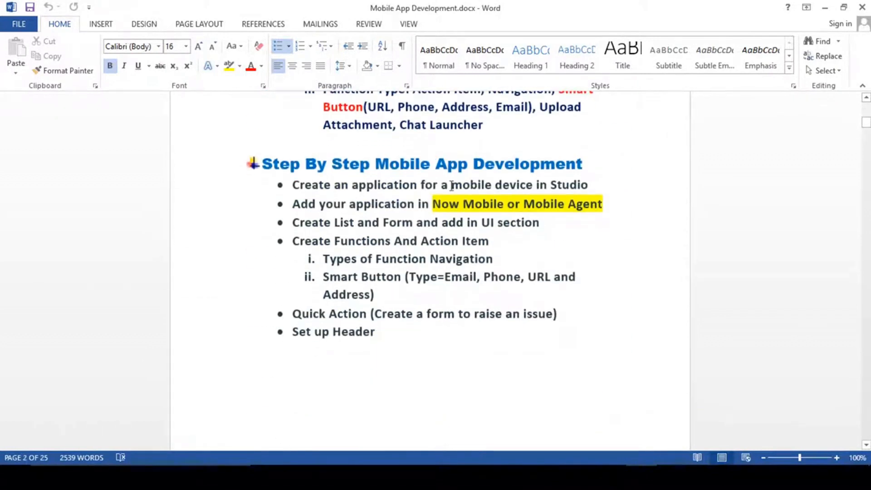
# - Highlight the first plan step, 'Create an application' in Studio, then switch to the ServiceNow window
pyautogui.click(403, 185)
pyautogui.moveTo(293, 185); pyautogui.dragTo(420, 186)
pyautogui.click(390, 204)
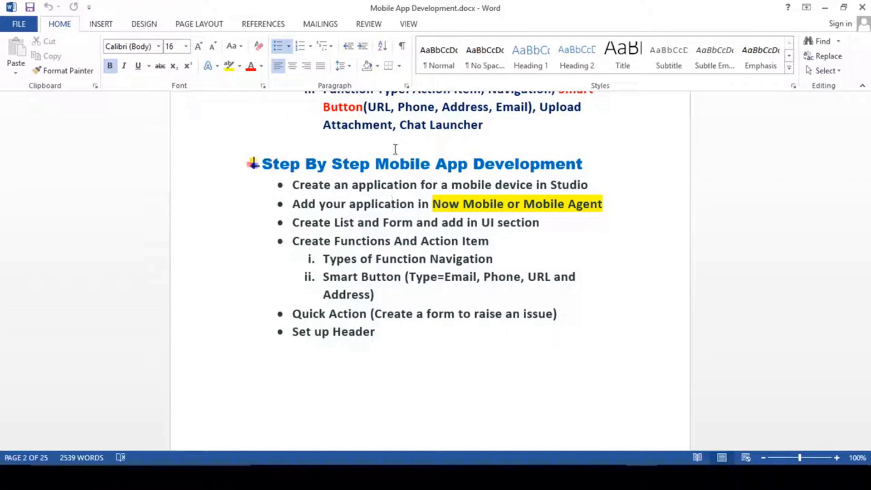
pyautogui.click(418, 183)
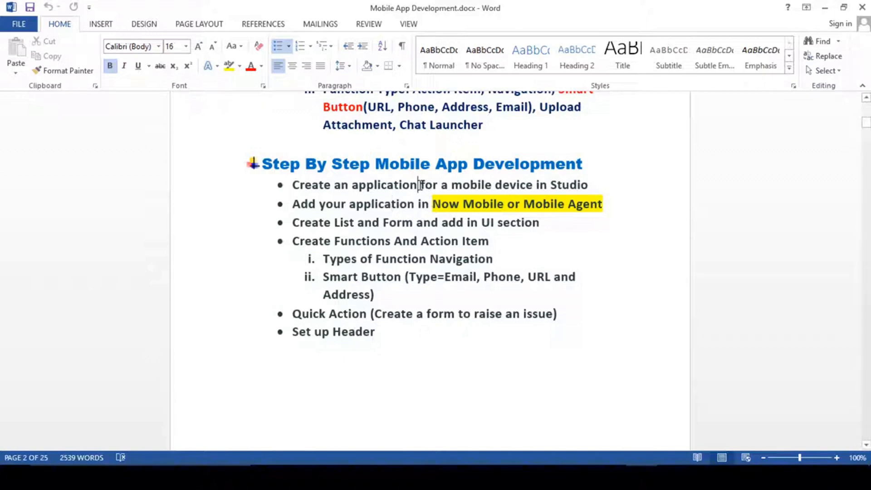
pyautogui.click(591, 184)
pyautogui.click(360, 184)
pyautogui.moveTo(293, 184); pyautogui.dragTo(590, 185)
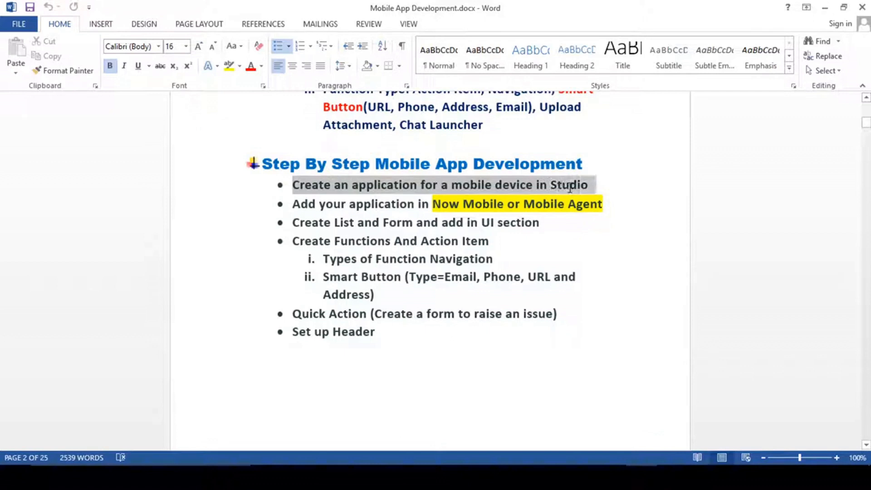
pyautogui.click(486, 184)
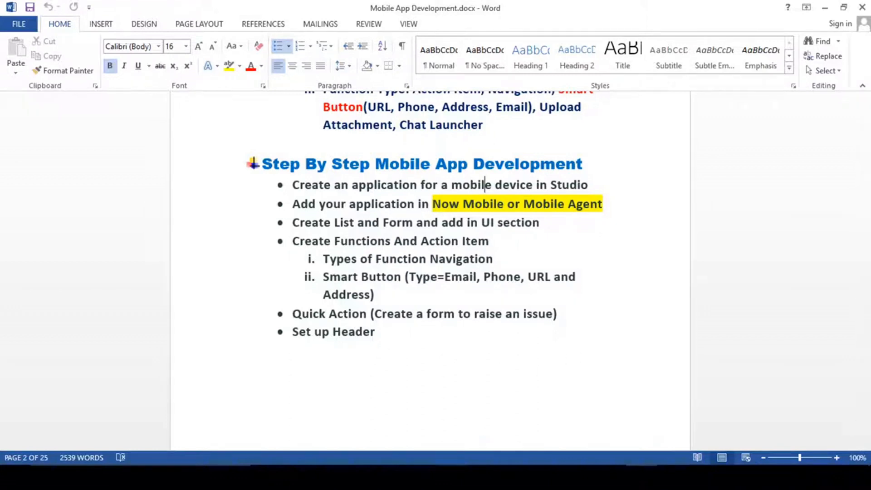
pyautogui.hotkey('alt', 'Tab')
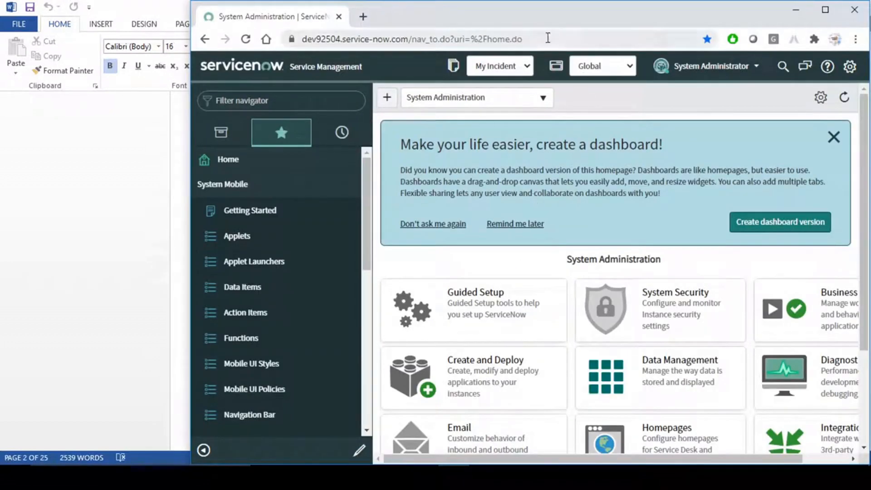
# - Maximise Chrome, filter the navigator for 'studio' and open System Applications > Studio
pyautogui.moveTo(457, 17); pyautogui.dragTo(456, 18)
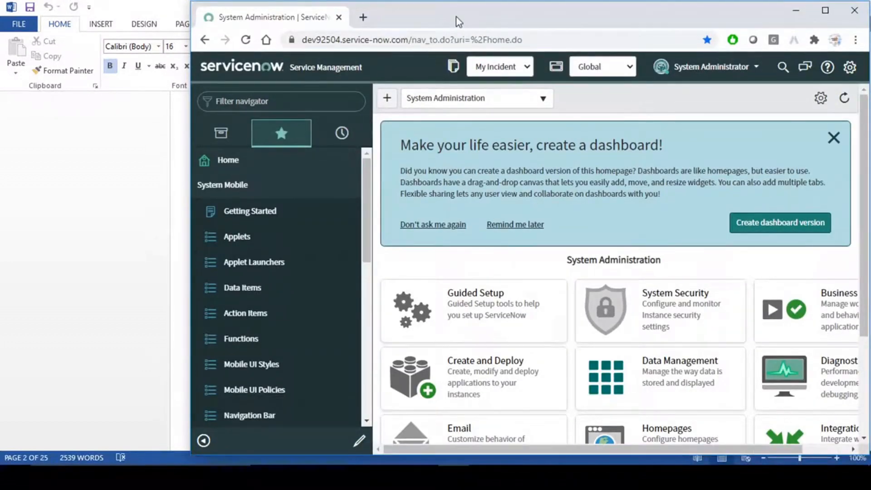
pyautogui.doubleClick(466, 10)
pyautogui.click(25, 94)
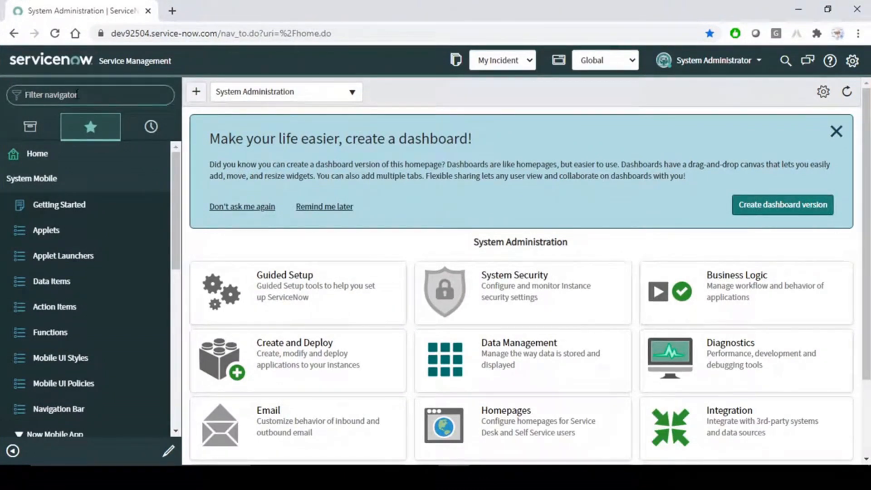
pyautogui.write('st')
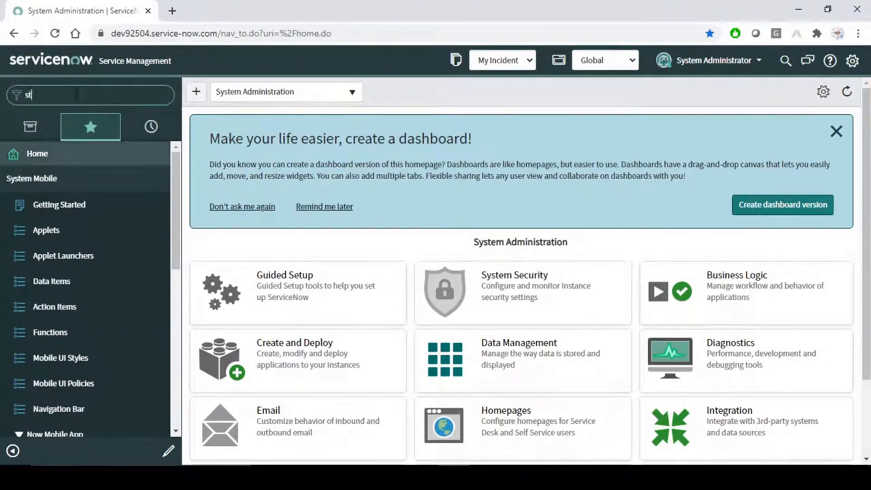
pyautogui.write('udio')
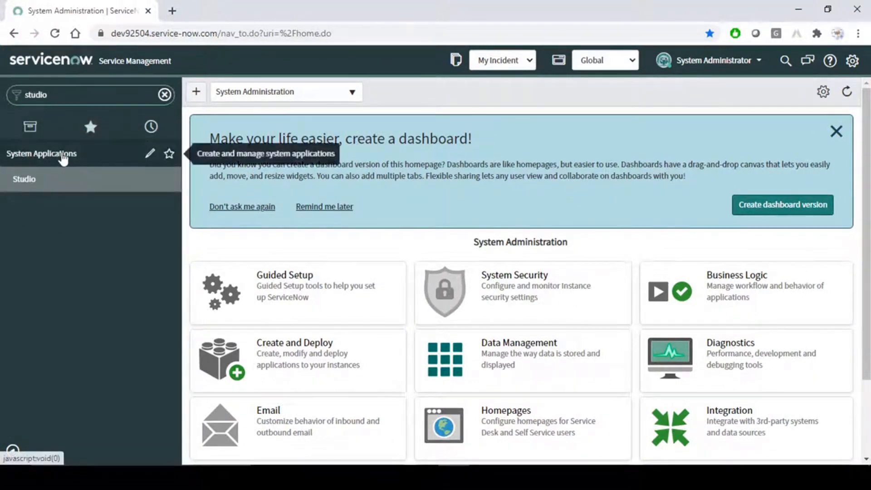
pyautogui.click(34, 181)
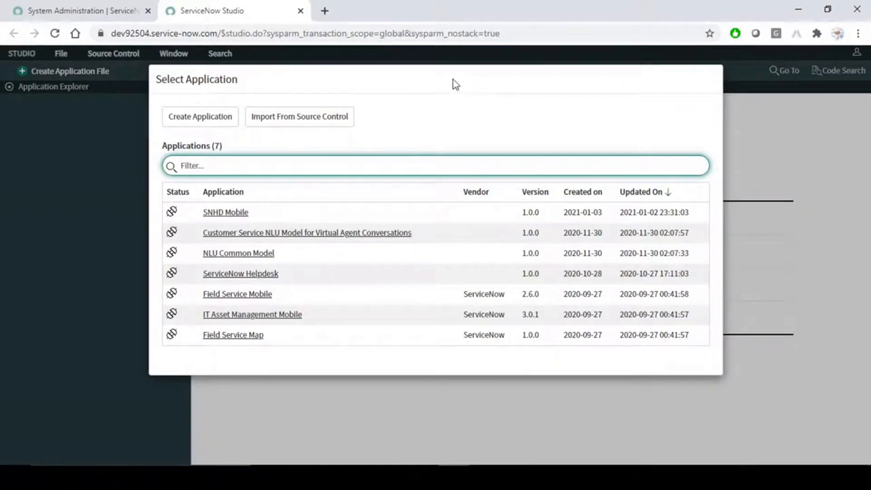
pyautogui.click(289, 123)
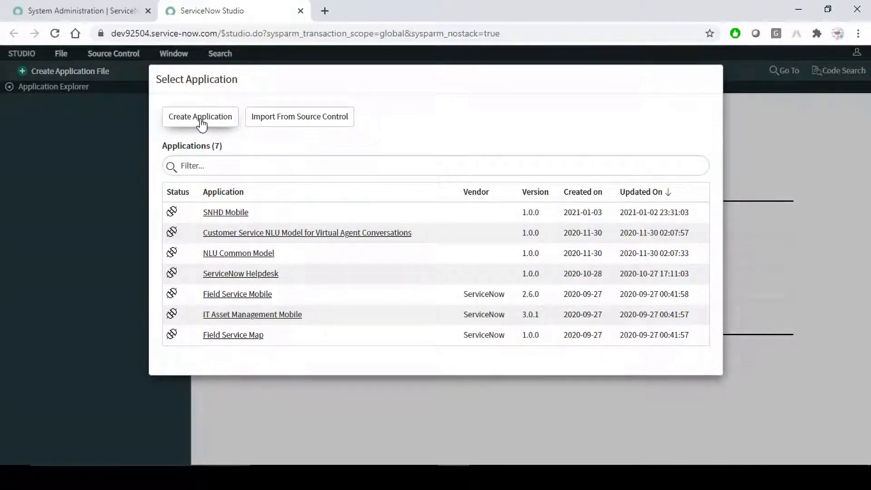
# - Choose Create Application in the Select Application dialog and click into the Name field
pyautogui.hotkey('ctrl', '2')
pyautogui.moveTo(157, 100); pyautogui.dragTo(245, 135)
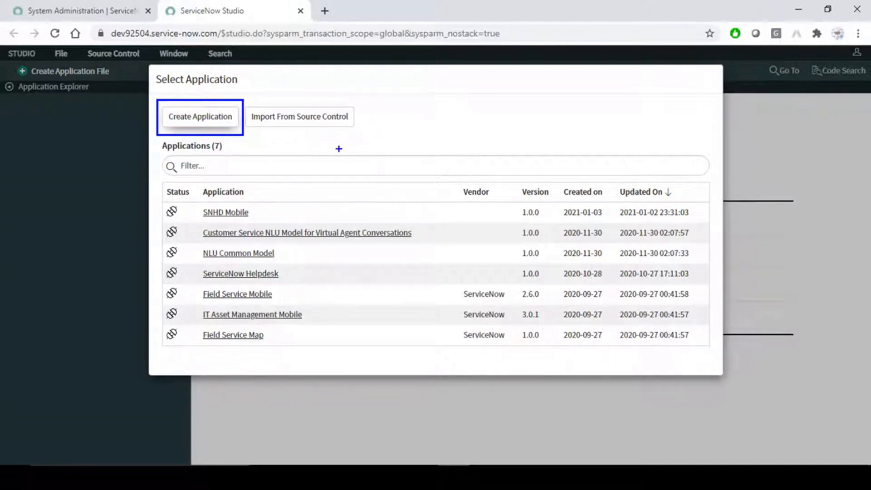
pyautogui.press('Escape')
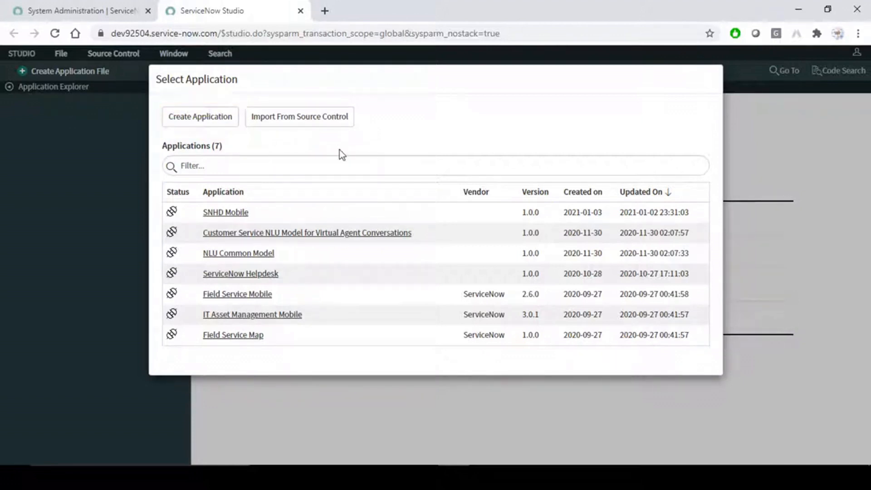
pyautogui.click(203, 120)
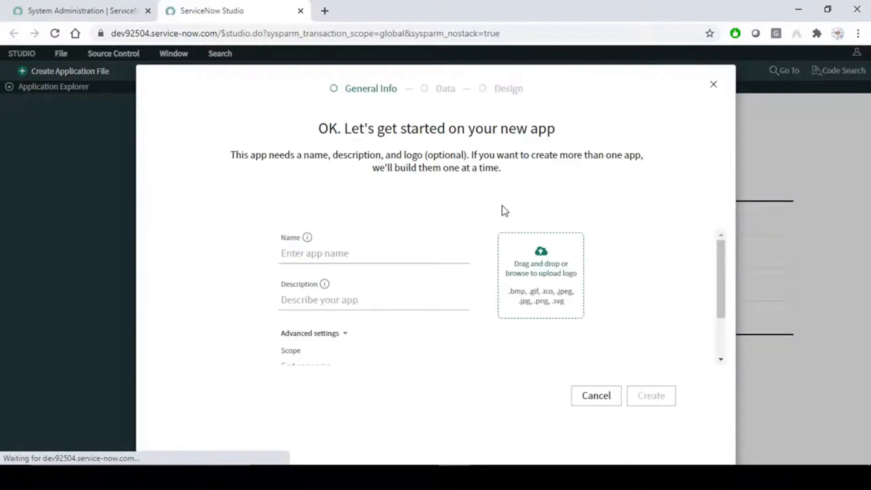
pyautogui.click(326, 252)
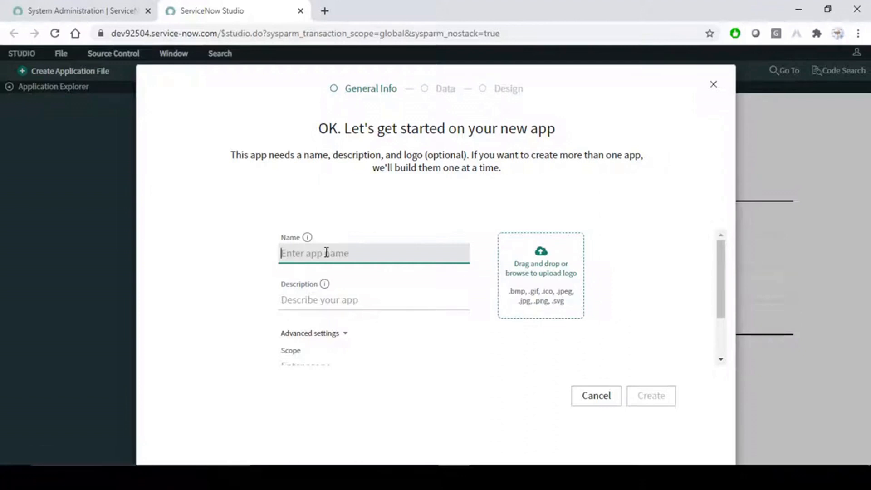
# - Enter 'ServiceNow Helpdesk' as the new application's name
pyautogui.write('Se')
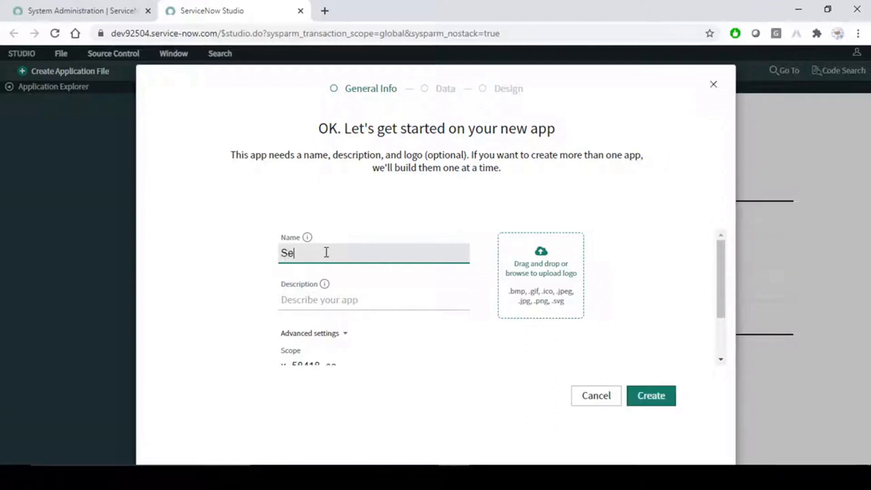
pyautogui.write('rviceNow He')
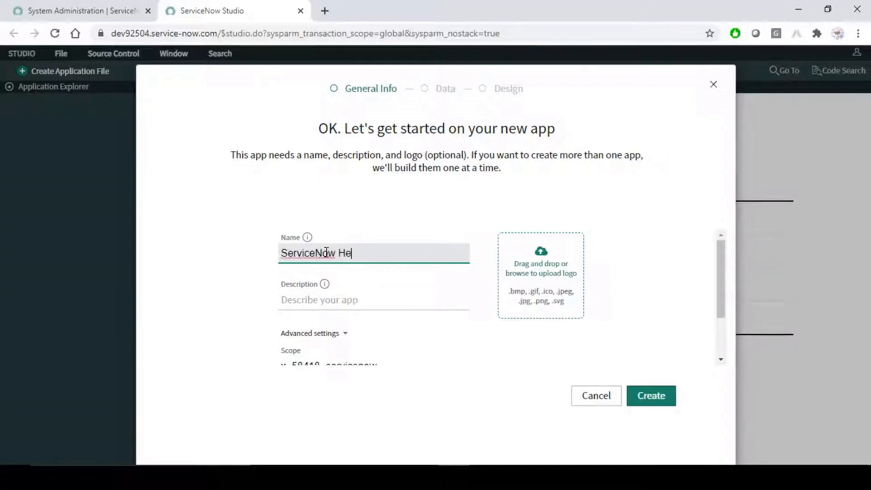
pyautogui.write('lpdesk')
pyautogui.click(358, 301)
pyautogui.scroll(-2, 549, 277)
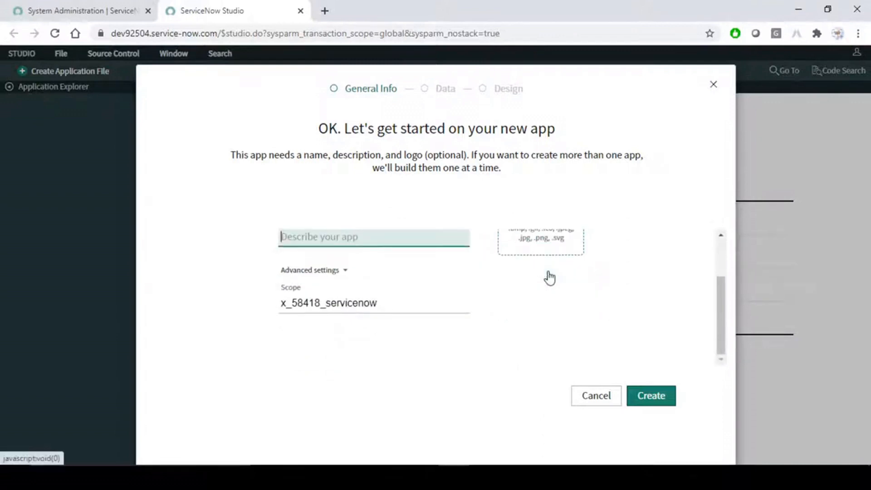
# - Inspect the auto-generated scope x_58418_servicenow, undoing a trial edit so it stays unchanged
pyautogui.doubleClick(394, 304)
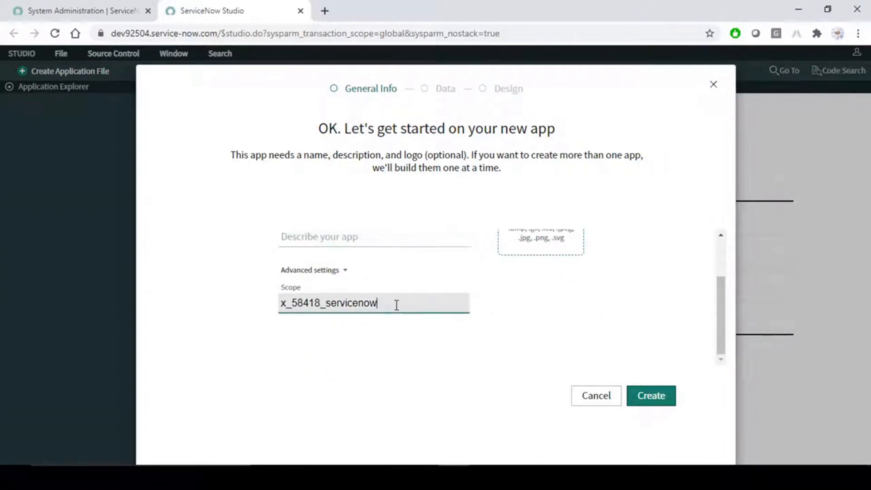
pyautogui.click(322, 303)
pyautogui.moveTo(397, 302); pyautogui.dragTo(274, 304)
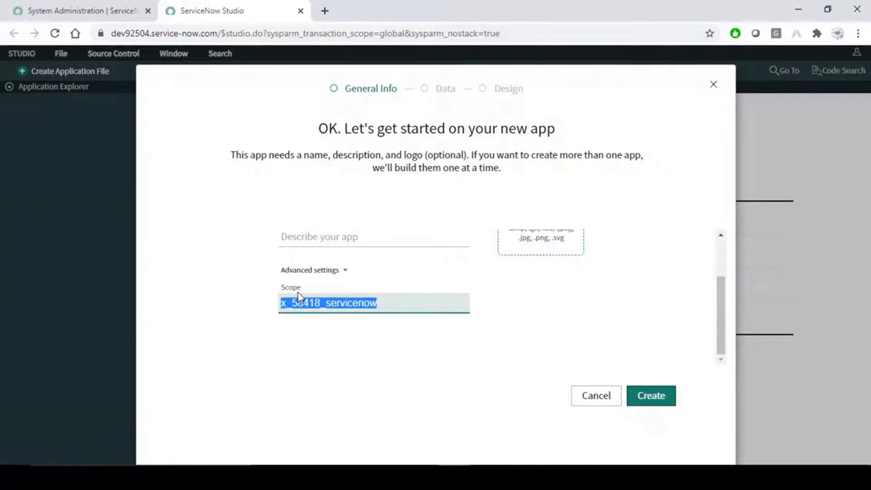
pyautogui.click(391, 301)
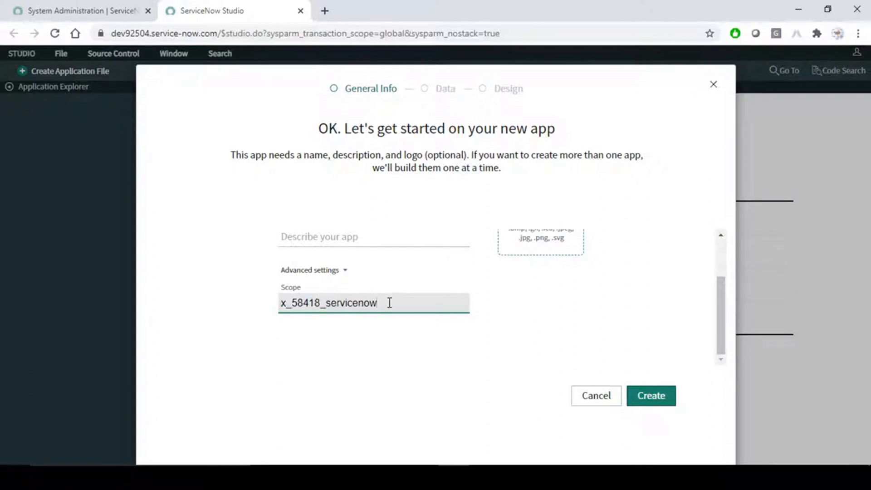
pyautogui.write('rm')
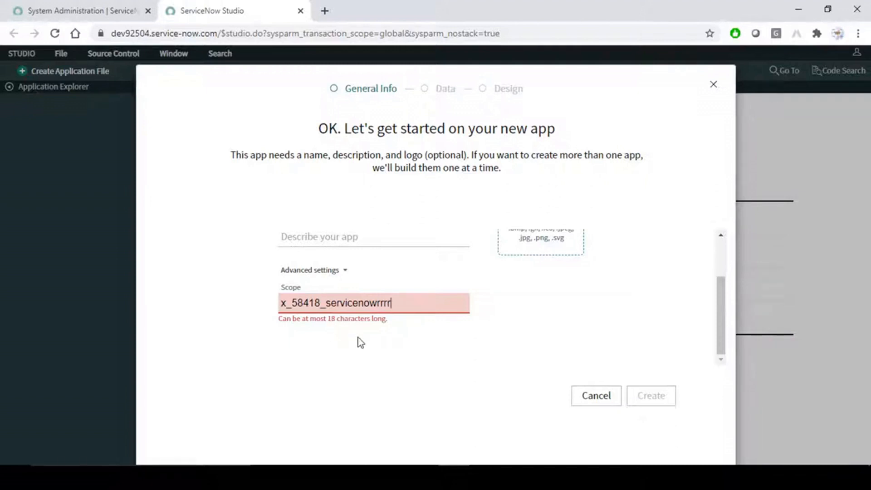
pyautogui.press('BackSpace')
pyautogui.press('BackSpace')
pyautogui.press('BackSpace')
pyautogui.press('BackSpace')
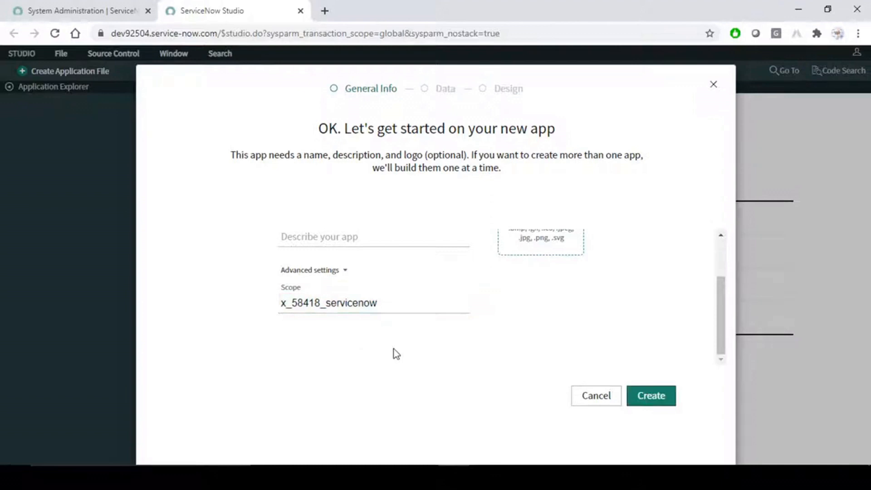
pyautogui.click(397, 302)
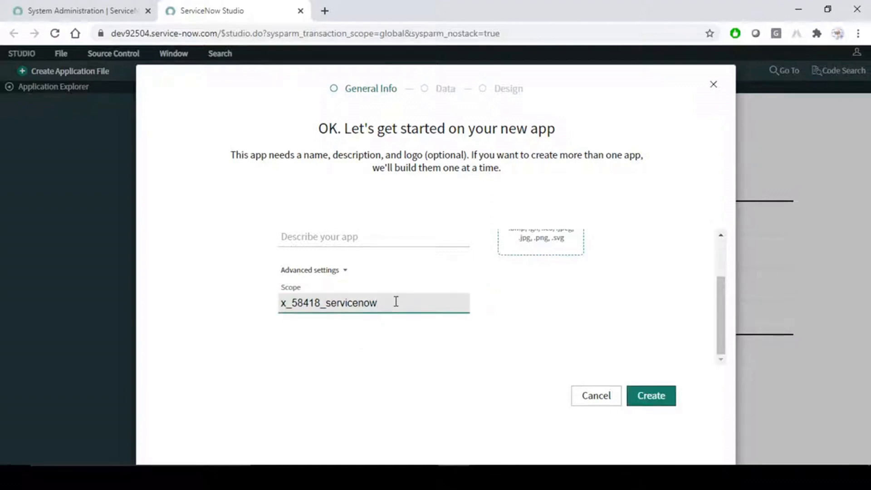
pyautogui.scroll(2, 448, 358)
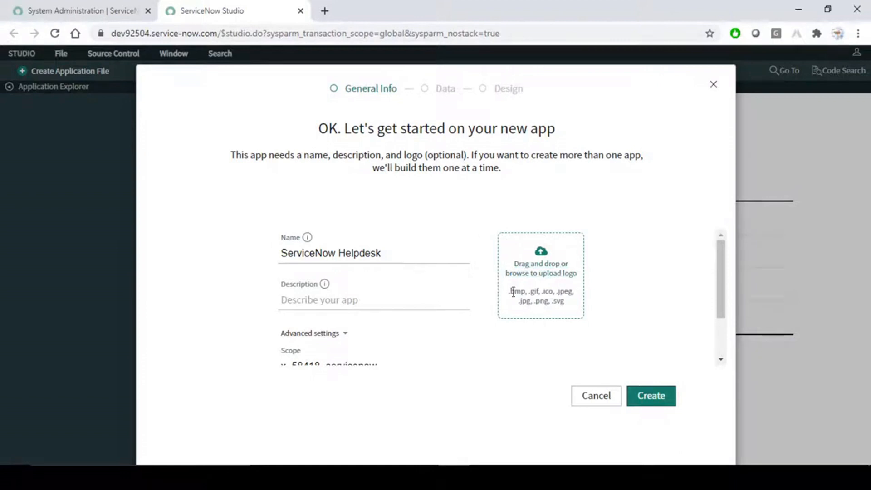
pyautogui.scroll(-2, 682, 319)
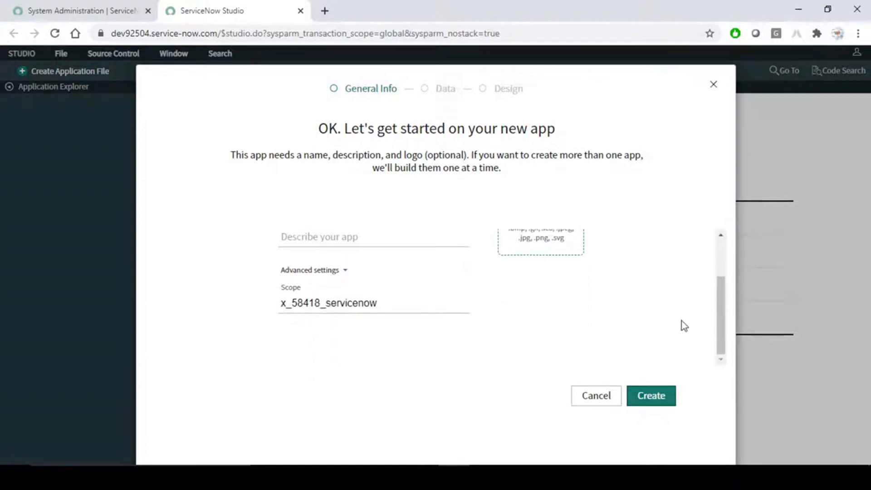
# - After an invalid-scope error on Create, change the scope suffix to lowercase 'snhd1'
pyautogui.click(659, 402)
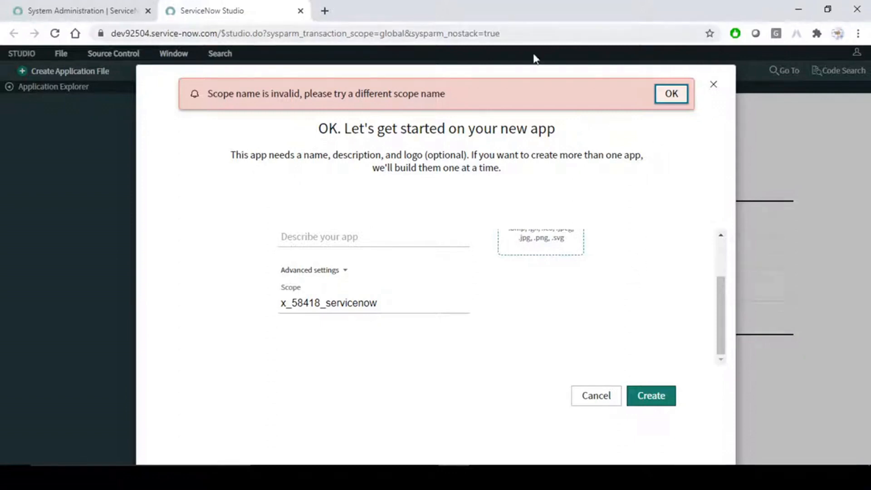
pyautogui.click(398, 303)
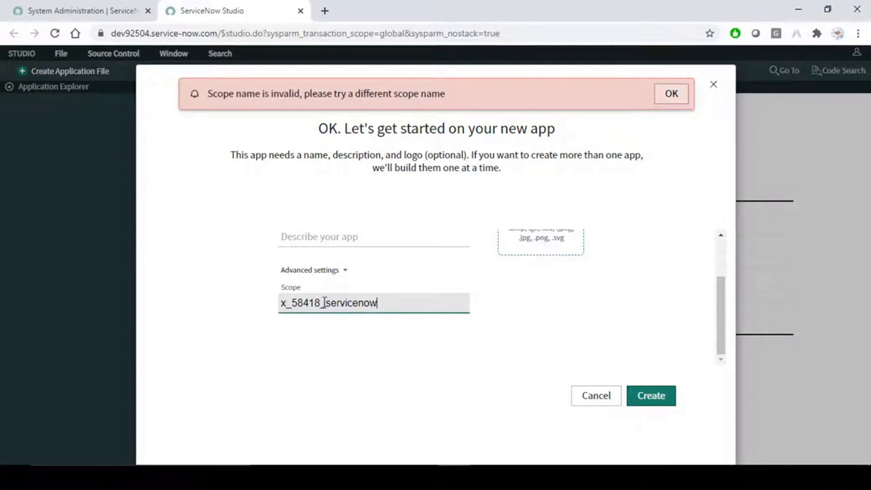
pyautogui.moveTo(326, 303); pyautogui.dragTo(401, 298)
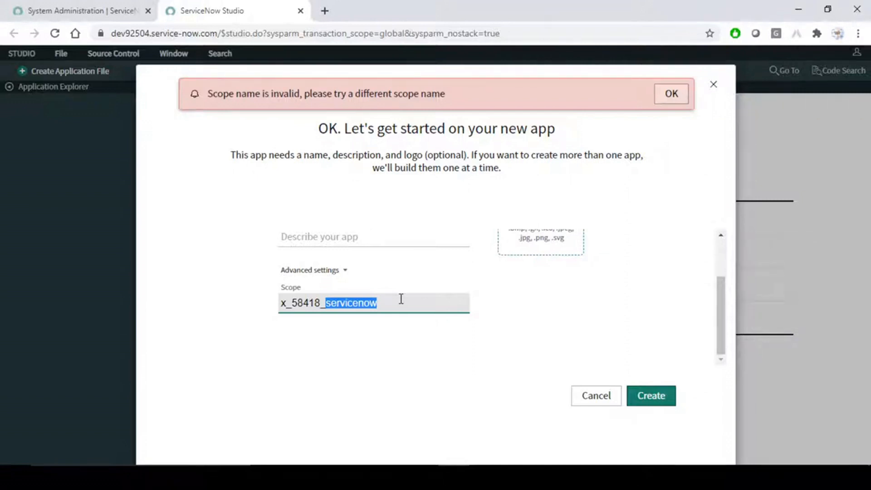
pyautogui.write('Sn')
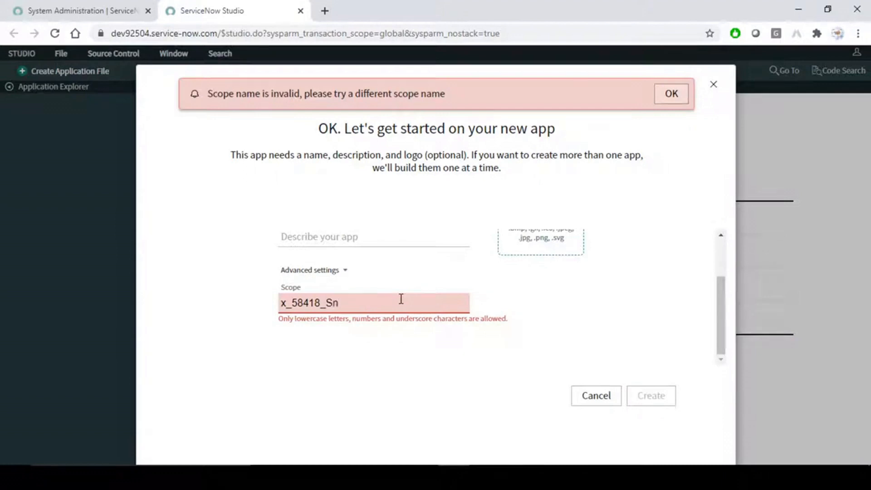
pyautogui.write('owHD')
pyautogui.click(521, 378)
pyautogui.click(389, 303)
pyautogui.press('BackSpace')
pyautogui.press('BackSpace')
pyautogui.press('BackSpace')
pyautogui.press('BackSpace')
pyautogui.press('BackSpace')
pyautogui.press('BackSpace')
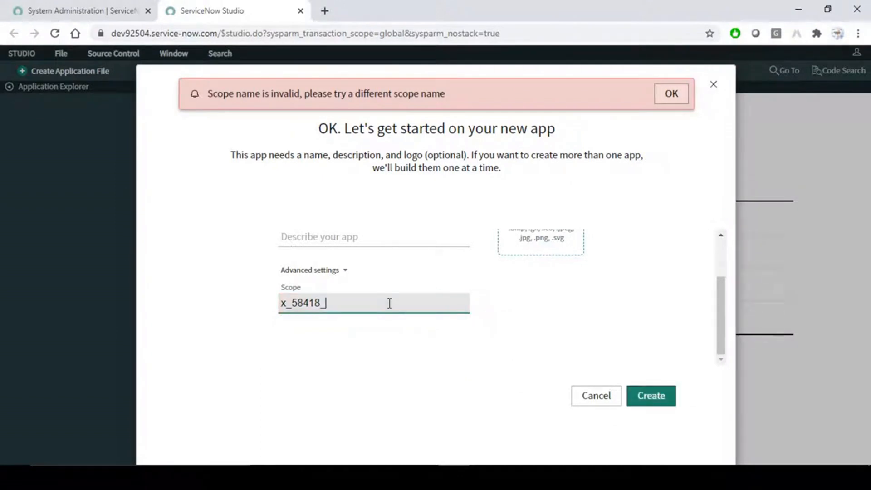
pyautogui.write('SN')
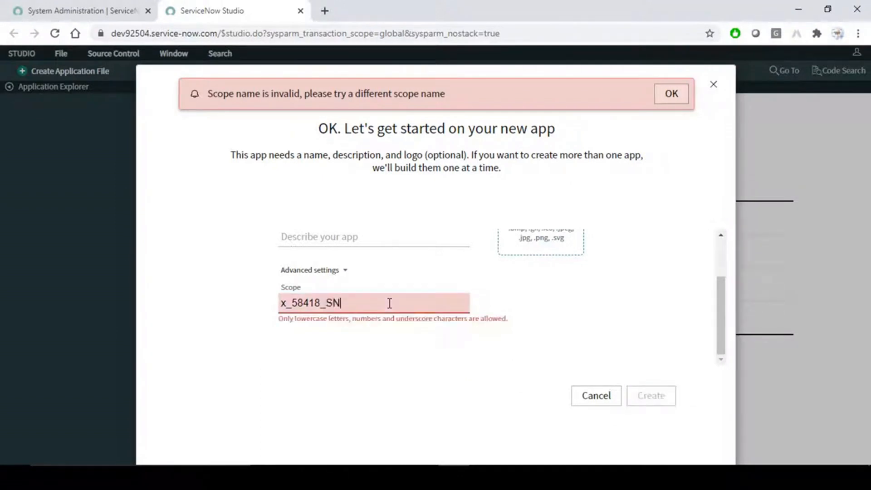
pyautogui.press('BackSpace')
pyautogui.press('BackSpace')
pyautogui.write('s')
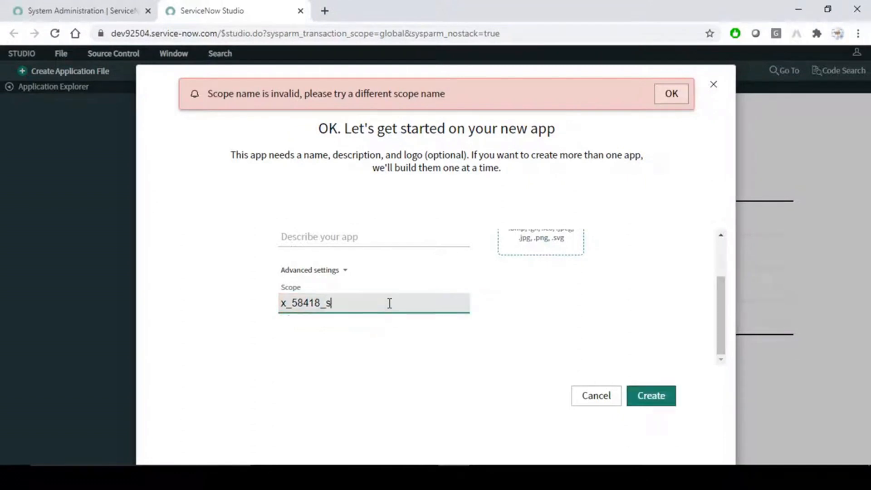
pyautogui.write('nhd1')
pyautogui.click(522, 320)
# - Confirm the name reads ServiceNow Helpdesk and create the app with scope x_58418_snhd1
pyautogui.moveTo(387, 304); pyautogui.dragTo(228, 314)
pyautogui.scroll(2, 575, 334)
pyautogui.scroll(-2, 436, 306)
pyautogui.scroll(2, 436, 306)
pyautogui.moveTo(411, 257); pyautogui.dragTo(212, 255)
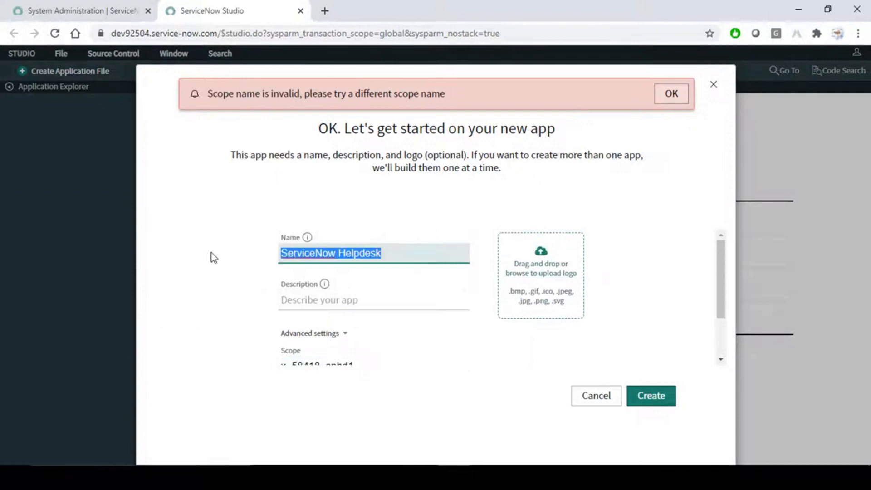
pyautogui.click(338, 254)
pyautogui.click(568, 372)
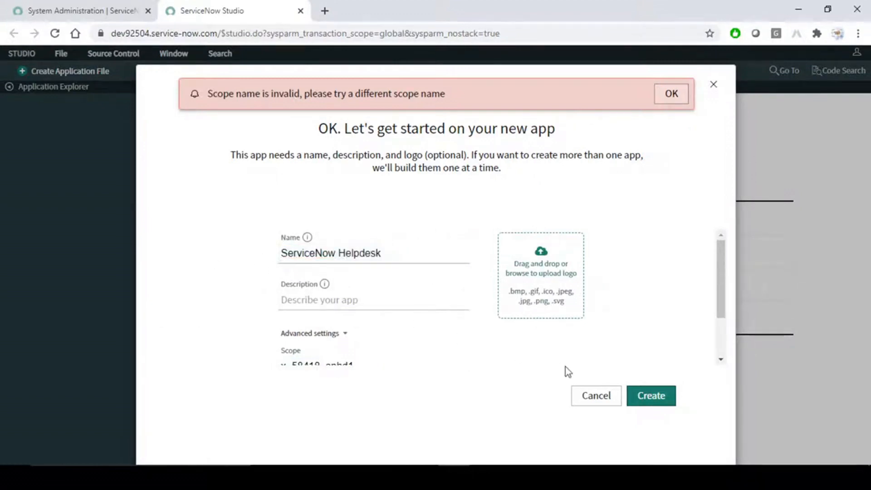
pyautogui.click(655, 398)
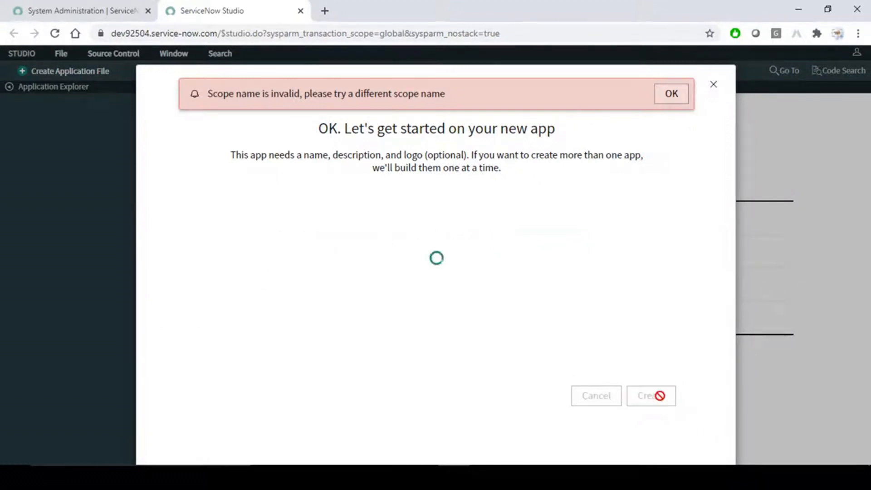
# - Dismiss the invalid scope-name warning and continue past the roles step with no role assigned
pyautogui.click(671, 94)
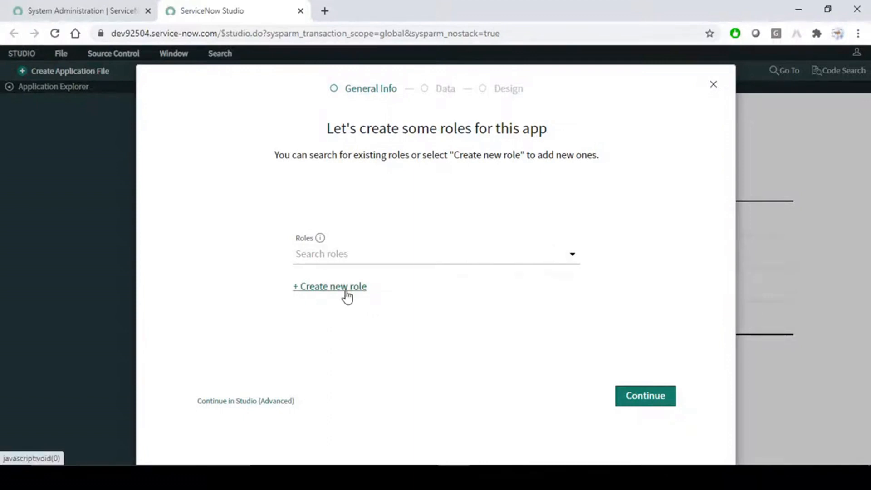
pyautogui.click(334, 253)
pyautogui.click(230, 245)
pyautogui.click(379, 254)
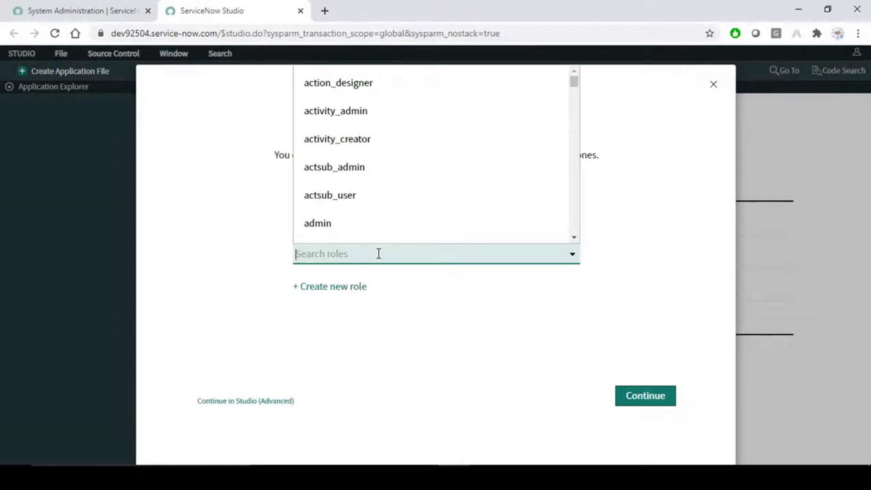
pyautogui.write('iti')
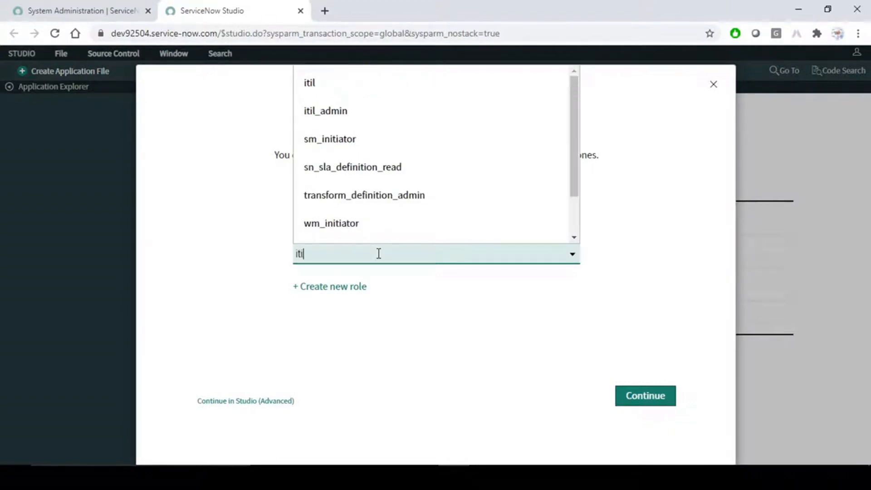
pyautogui.press('BackSpace')
pyautogui.press('BackSpace')
pyautogui.press('BackSpace')
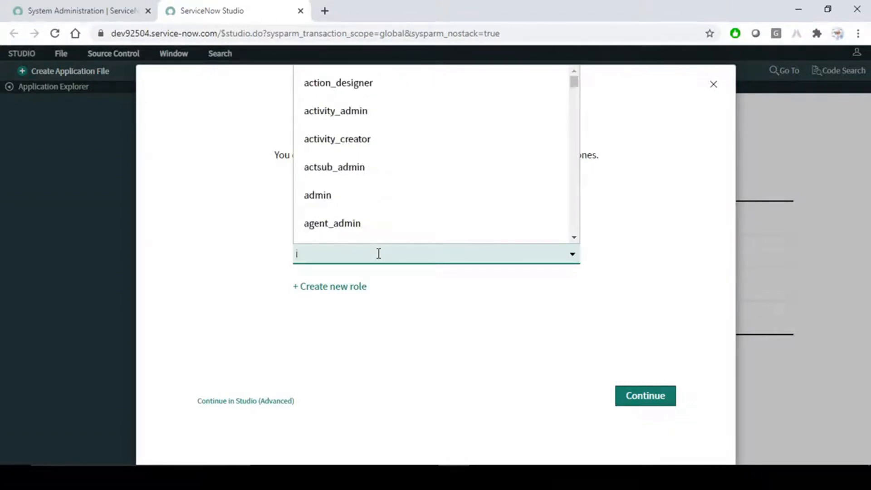
pyautogui.click(426, 365)
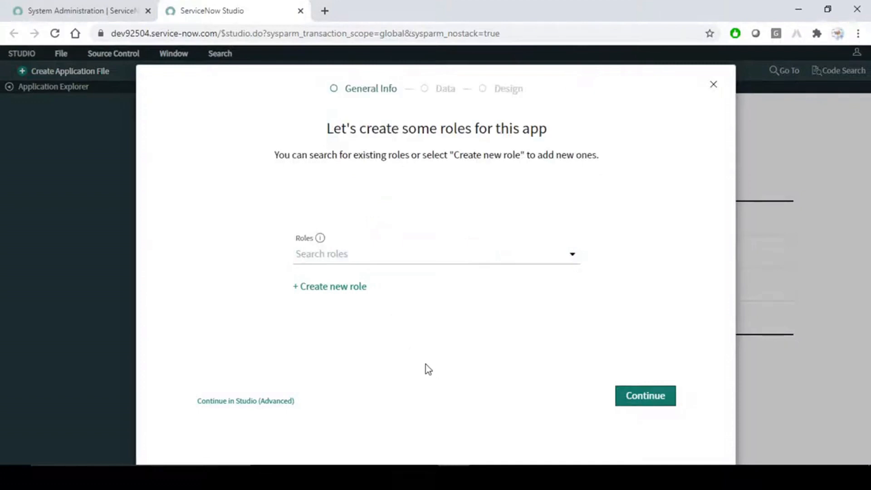
pyautogui.click(646, 401)
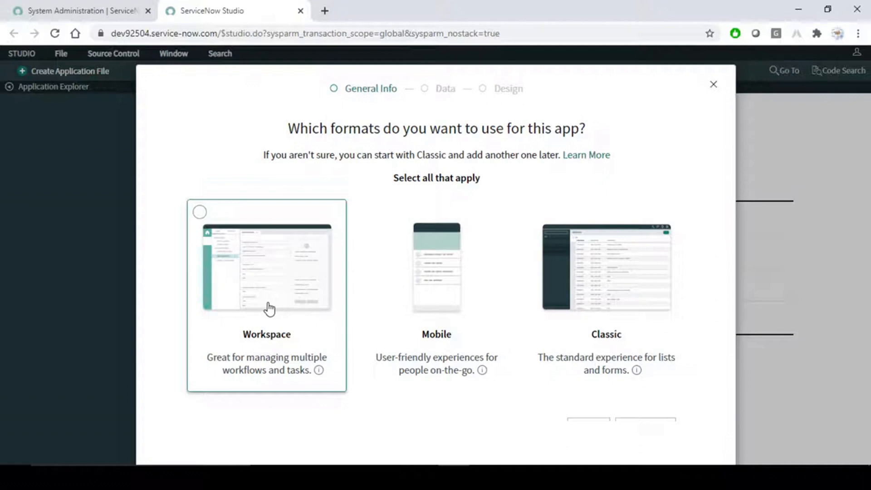
# - Select Mobile and Classic as the app formats, leaving Workspace unselected (2 of 3)
pyautogui.click(437, 259)
pyautogui.click(641, 252)
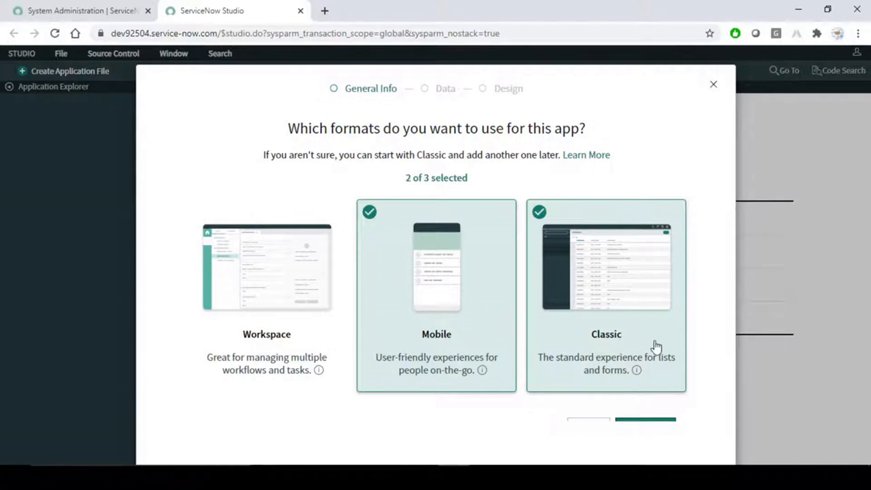
pyautogui.hotkey('ctrl', '-')
pyautogui.hotkey('ctrl', '-')
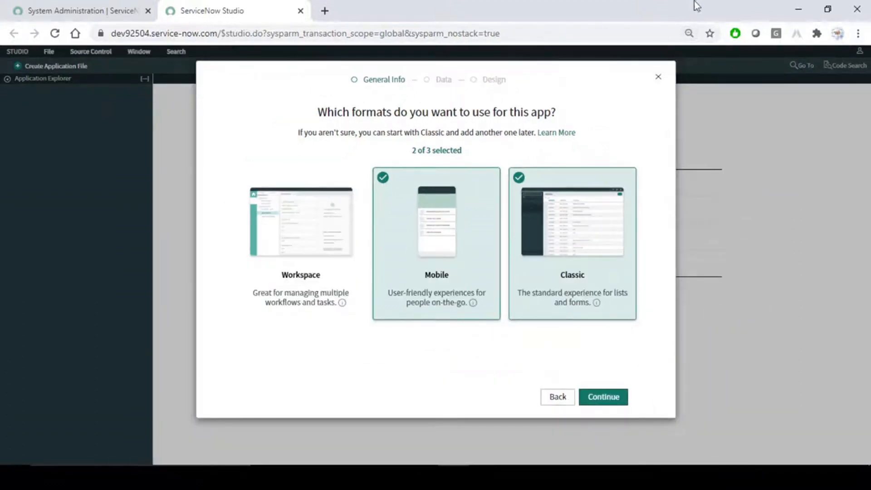
# - Finish the Data step without choosing an existing table or creating a new one
pyautogui.click(608, 397)
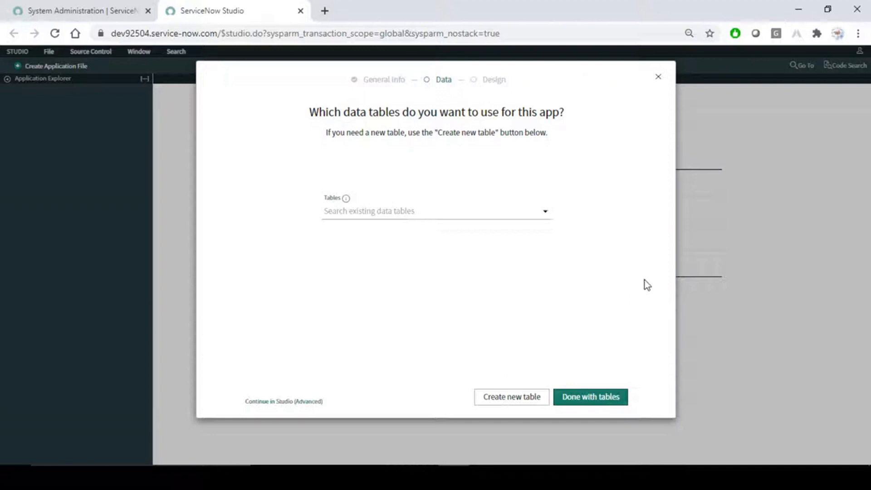
pyautogui.click(408, 211)
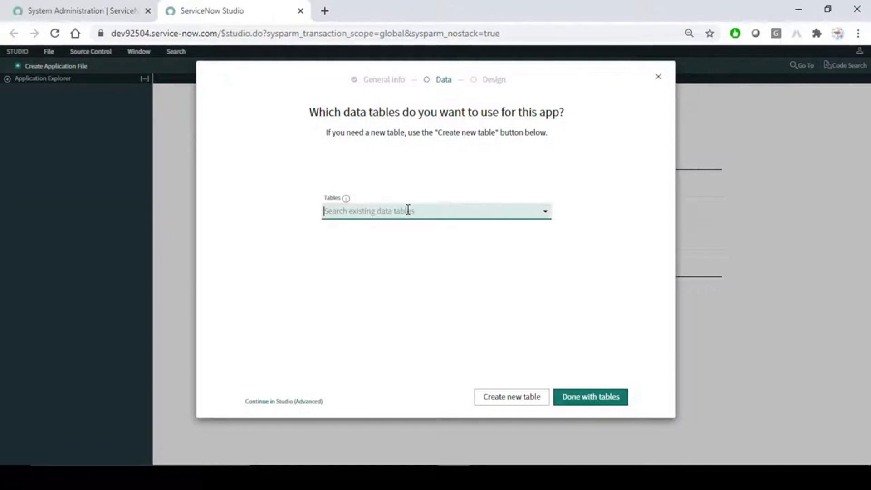
pyautogui.click(636, 173)
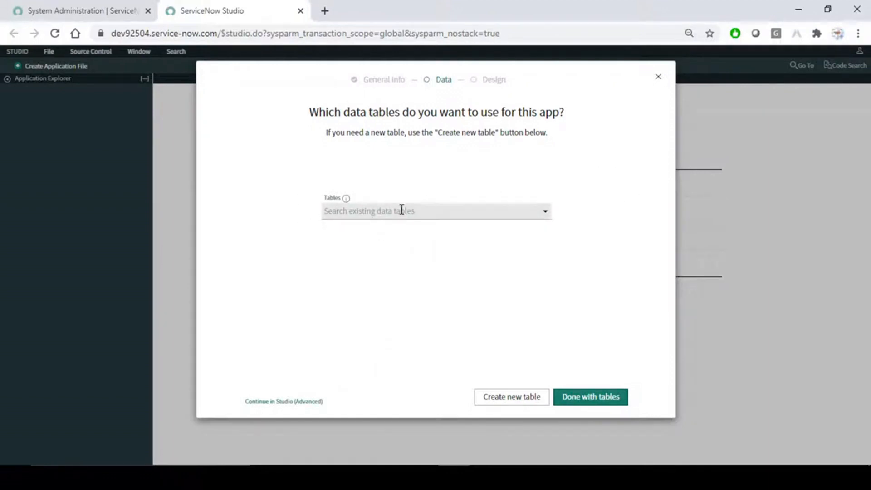
pyautogui.click(508, 402)
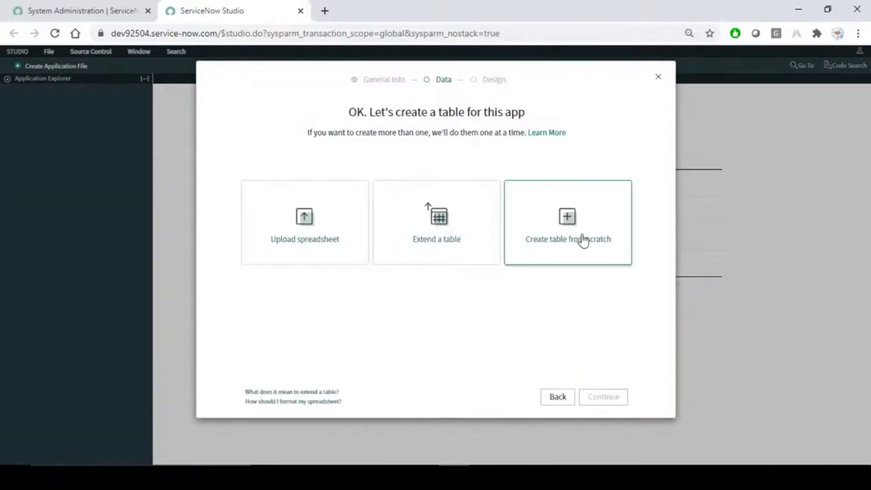
pyautogui.click(557, 401)
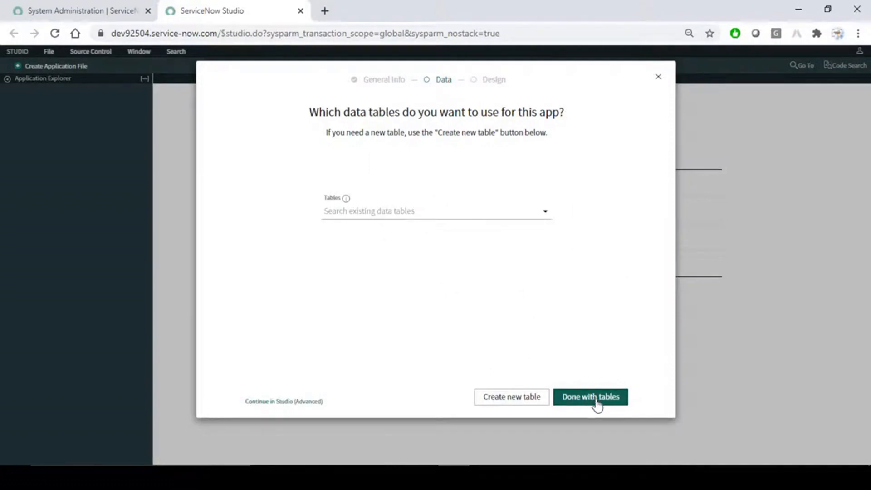
pyautogui.click(596, 401)
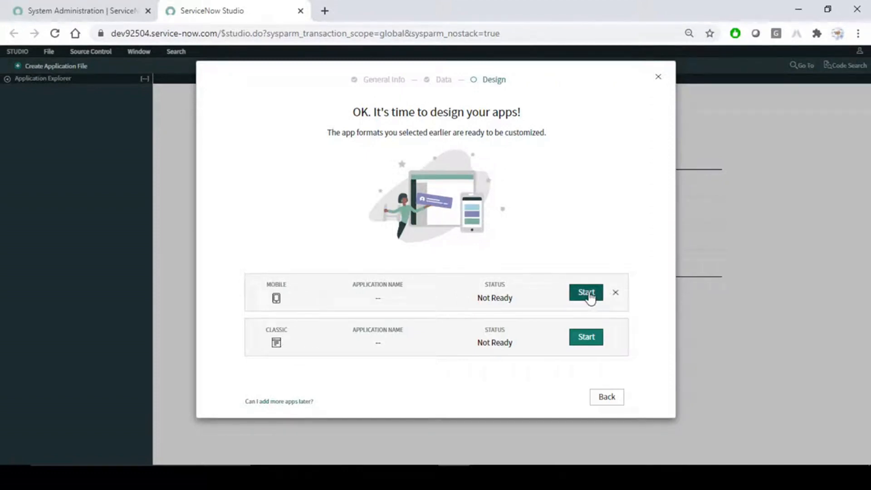
# - Create the Classic app using the Incident table and the itil role
pyautogui.click(587, 338)
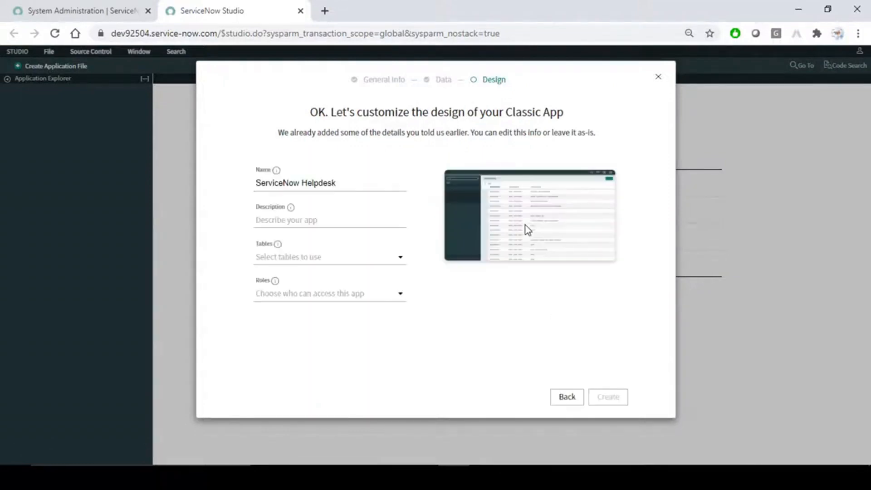
pyautogui.click(311, 257)
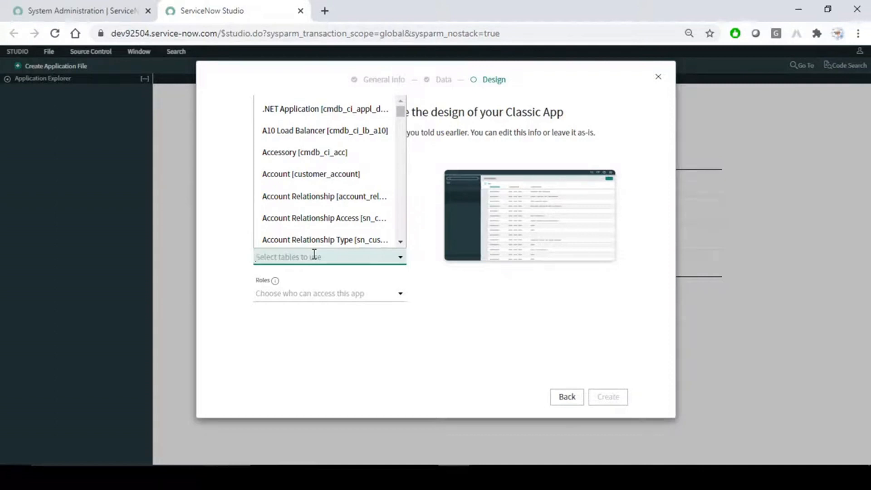
pyautogui.write('incide')
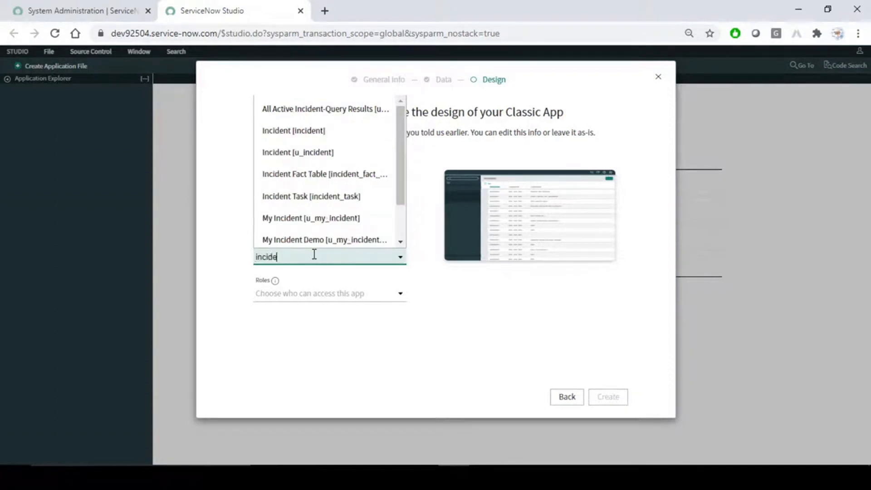
pyautogui.click(307, 137)
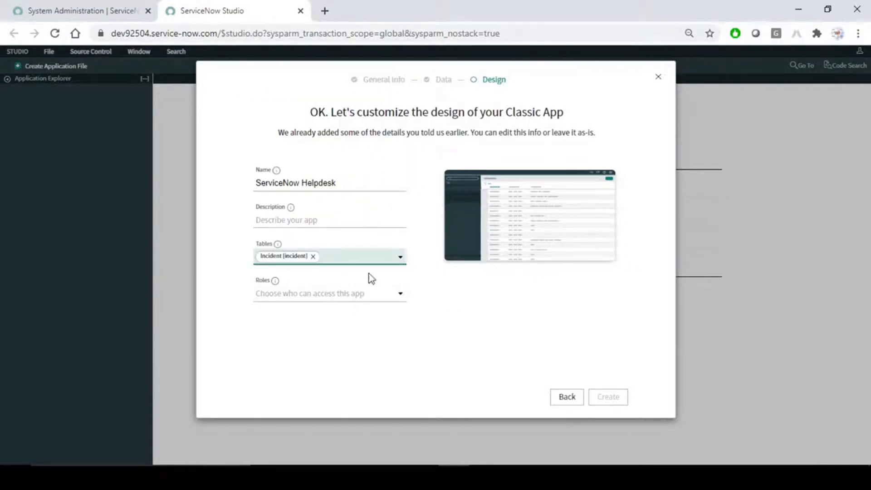
pyautogui.click(325, 292)
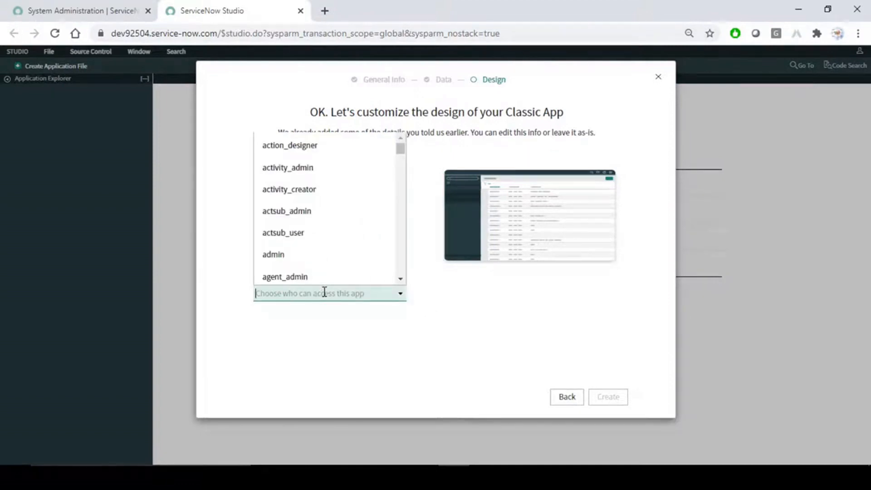
pyautogui.write('iti')
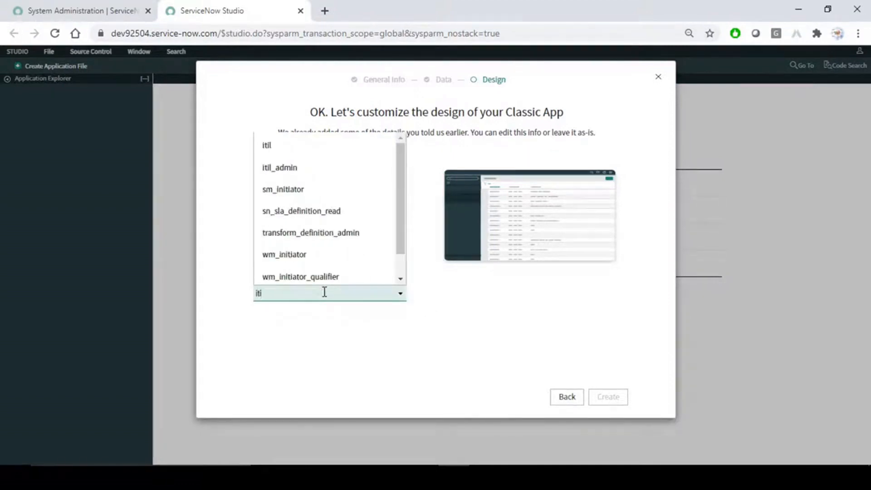
pyautogui.click(285, 144)
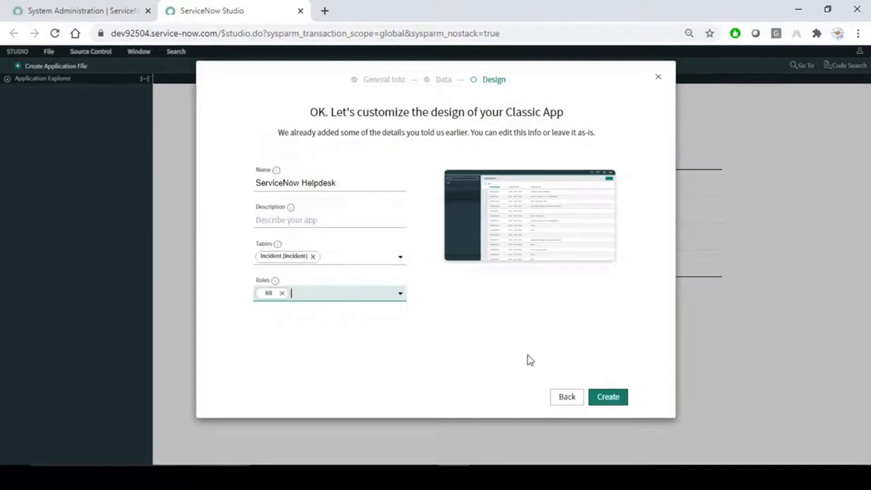
pyautogui.click(612, 398)
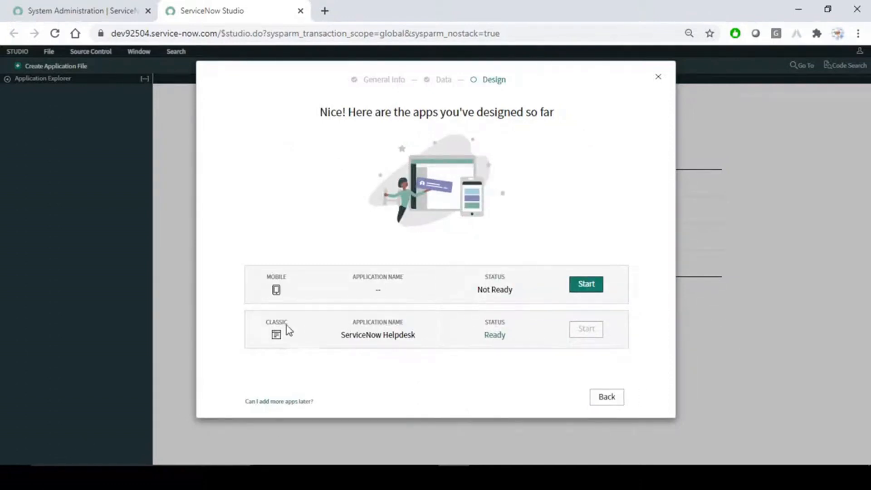
# - Start the Mobile app, give its icon a teal colour and make it available offline
pyautogui.click(590, 286)
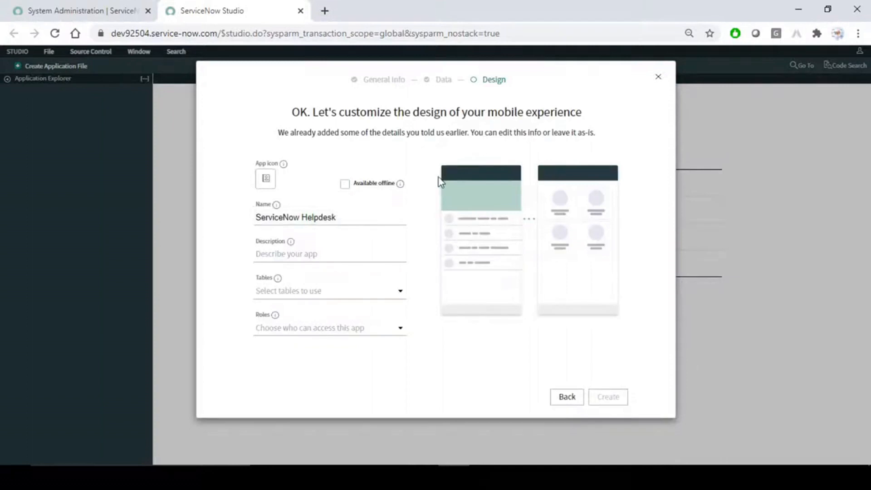
pyautogui.click(267, 184)
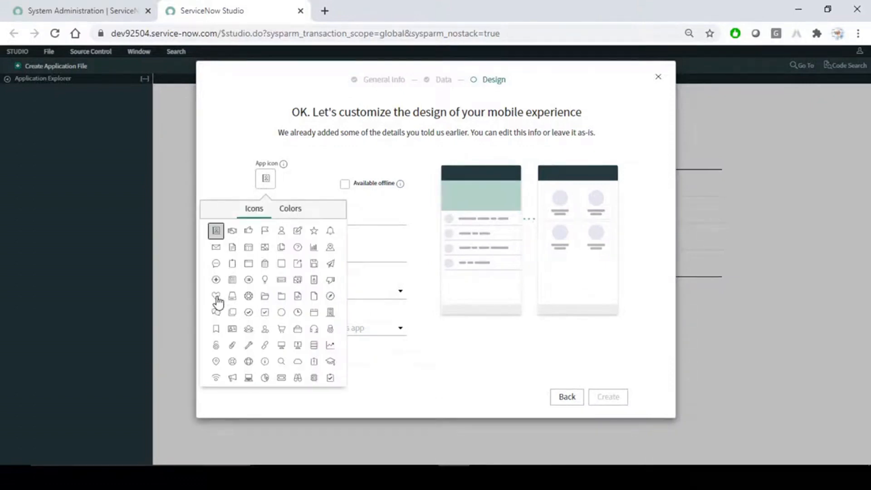
pyautogui.click(290, 210)
pyautogui.click(281, 238)
pyautogui.click(323, 157)
pyautogui.click(345, 185)
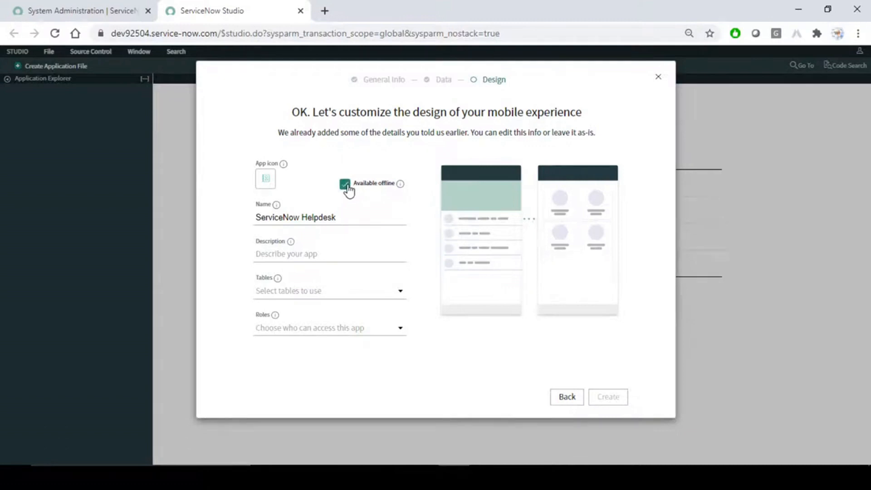
# - Assign the Incident table and itil role to the mobile app and create it
pyautogui.click(334, 290)
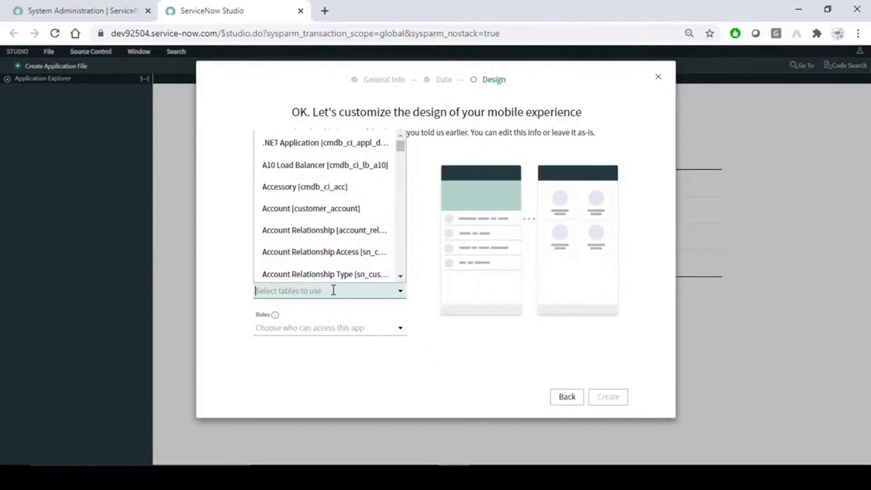
pyautogui.write('inci')
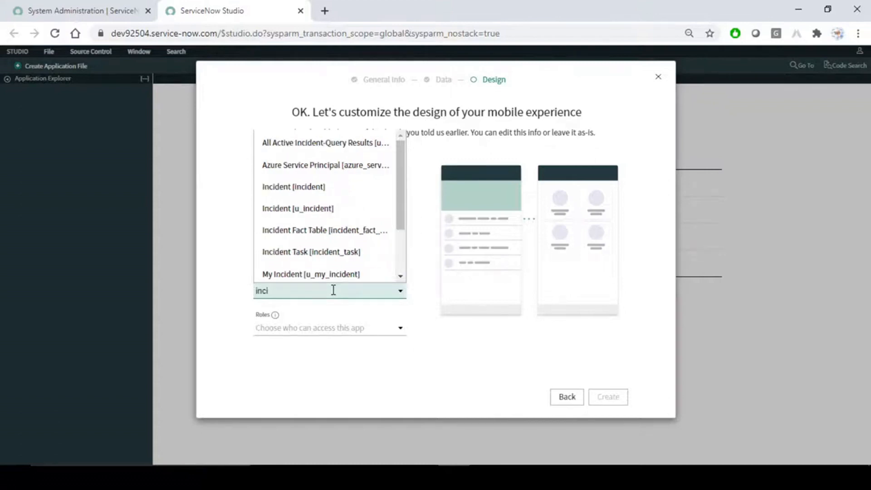
pyautogui.click(305, 186)
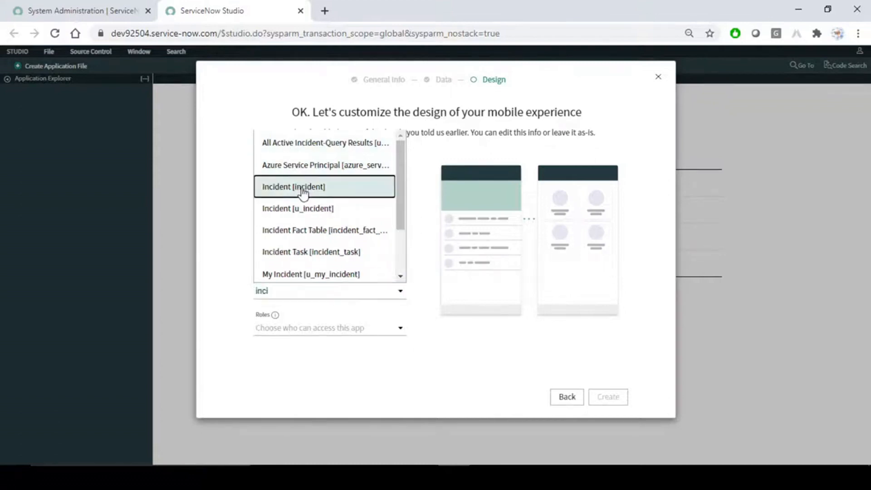
pyautogui.click(326, 328)
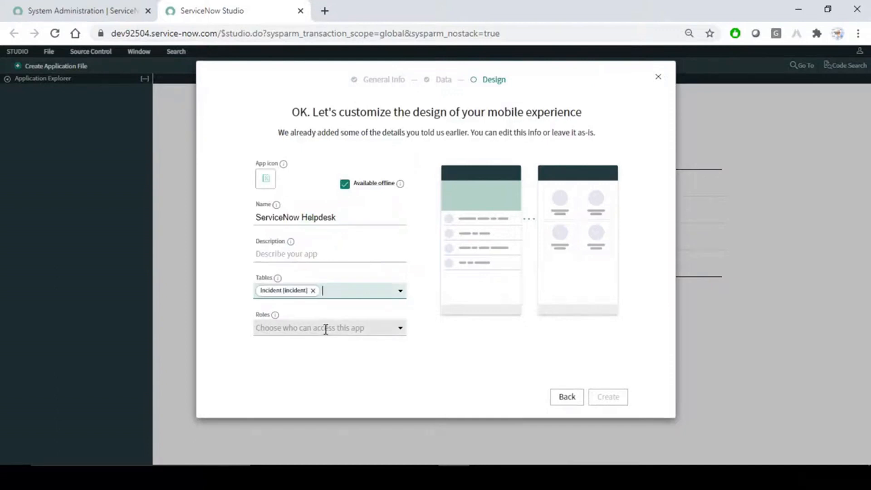
pyautogui.write('itl')
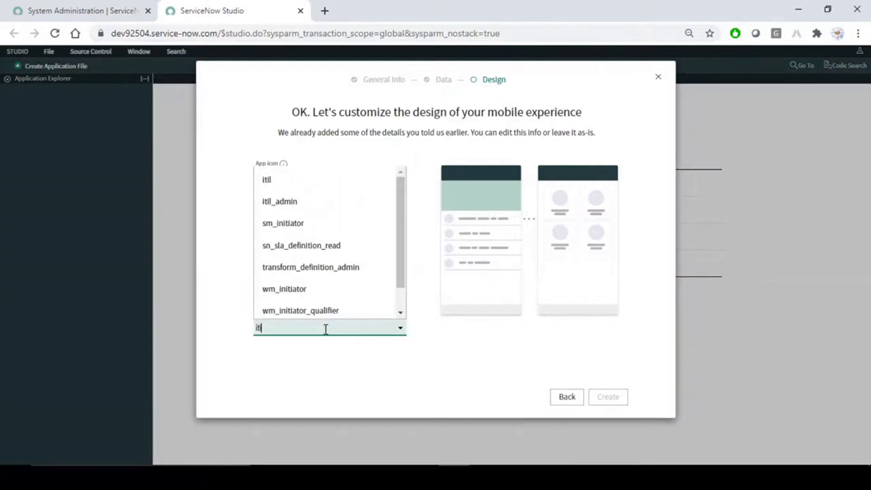
pyautogui.click(289, 183)
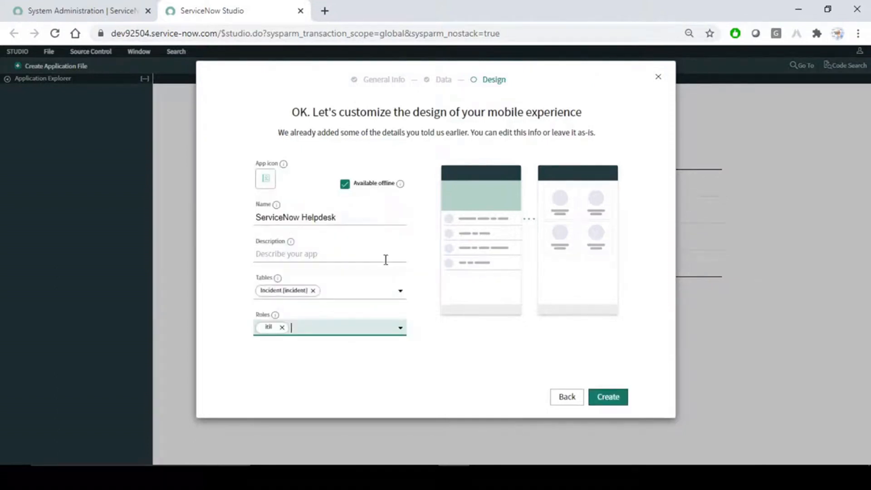
pyautogui.click(496, 359)
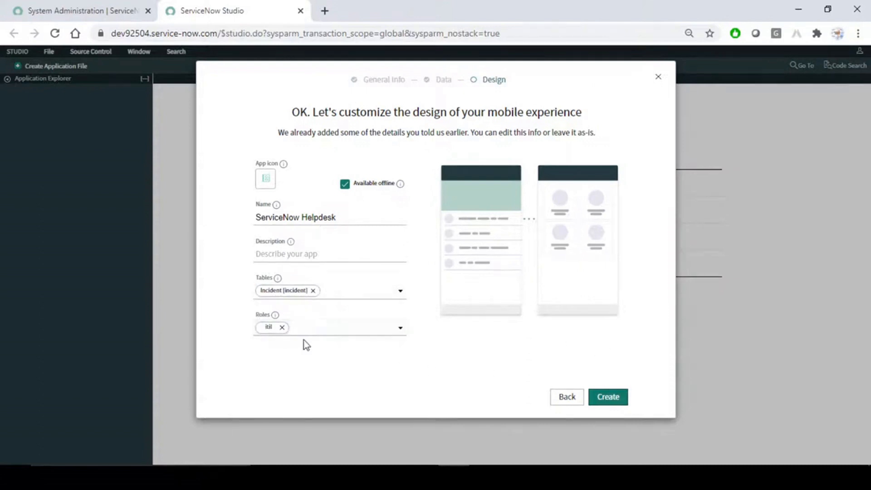
pyautogui.click(612, 405)
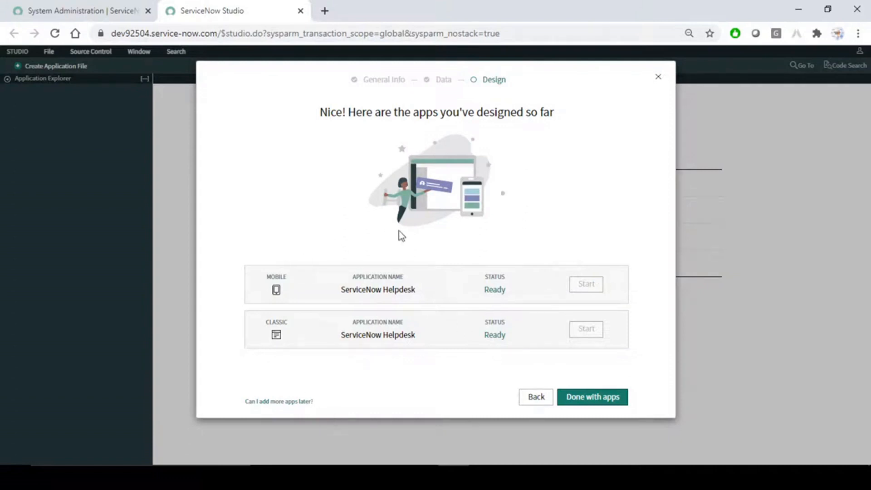
# - Close the app wizard and open ServiceNow Helpdesk from the Select Application list
pyautogui.click(598, 402)
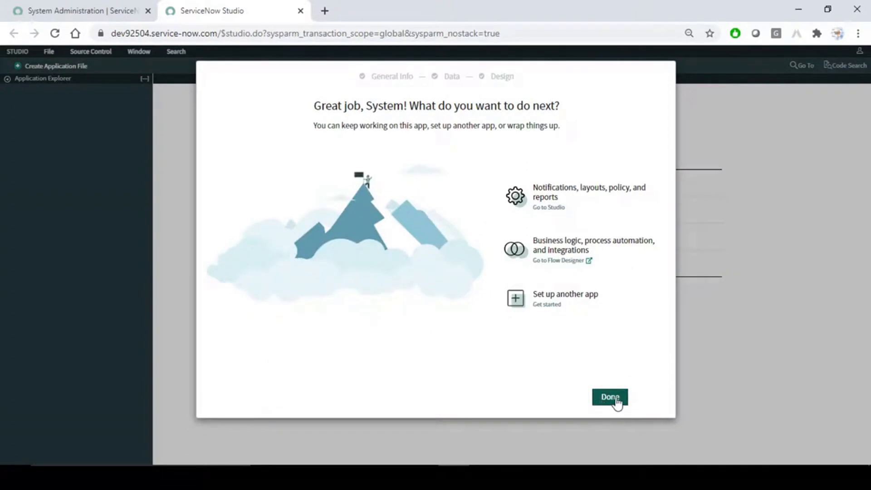
pyautogui.click(613, 400)
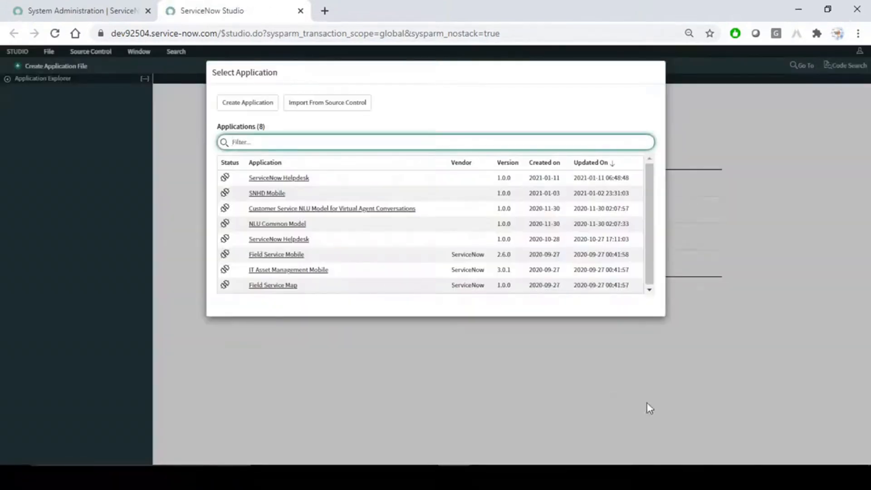
pyautogui.click(279, 179)
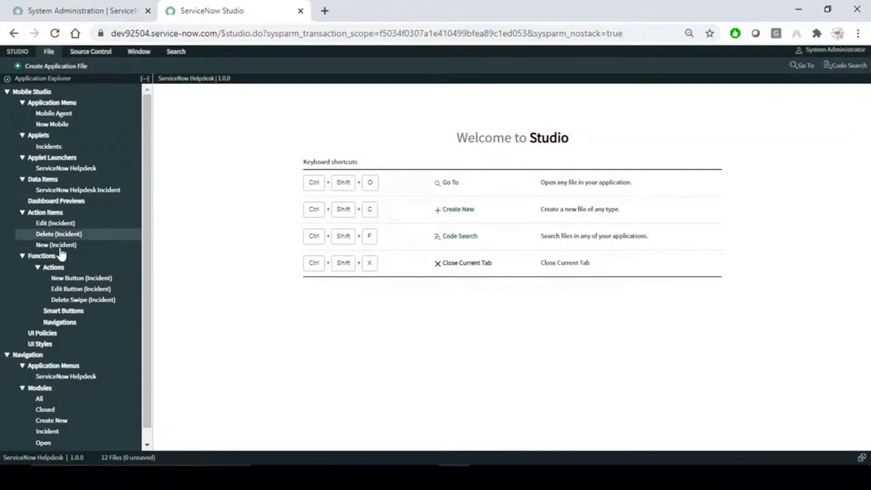
pyautogui.scroll(-1, 147, 150)
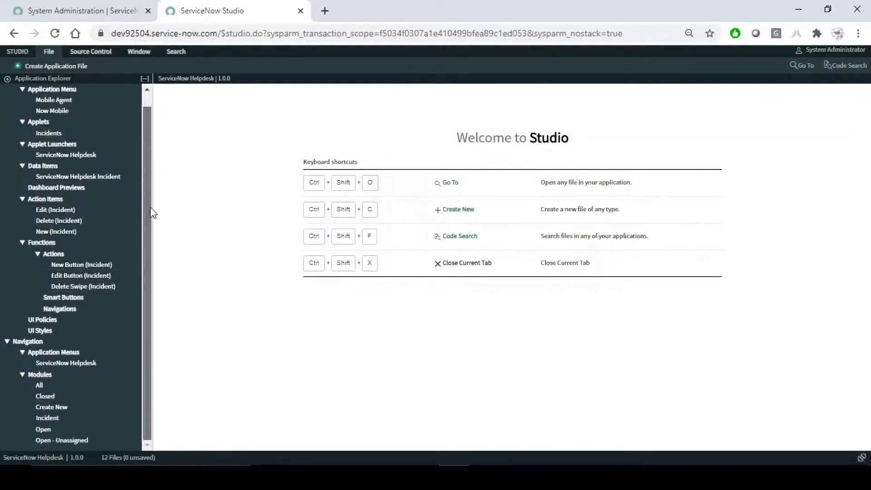
pyautogui.scroll(1, 149, 121)
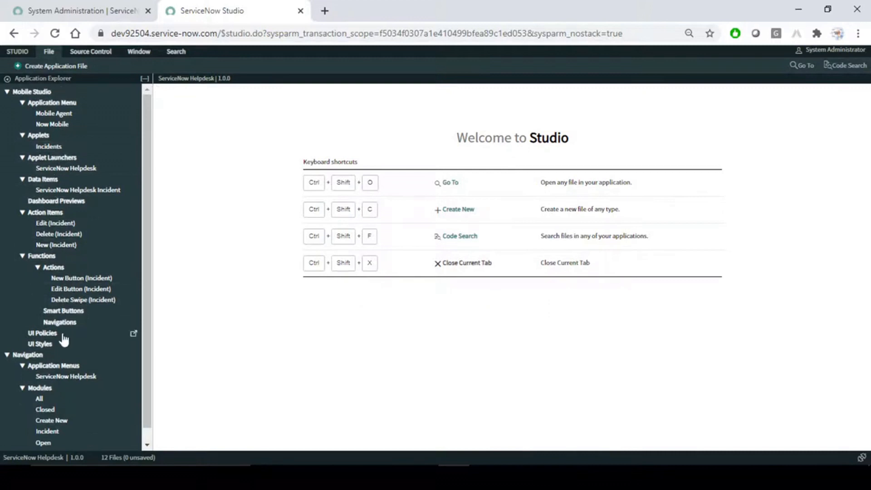
# - Set ServiceNow Helpdesk as the current application in System Administration, then return to Studio
pyautogui.click(89, 6)
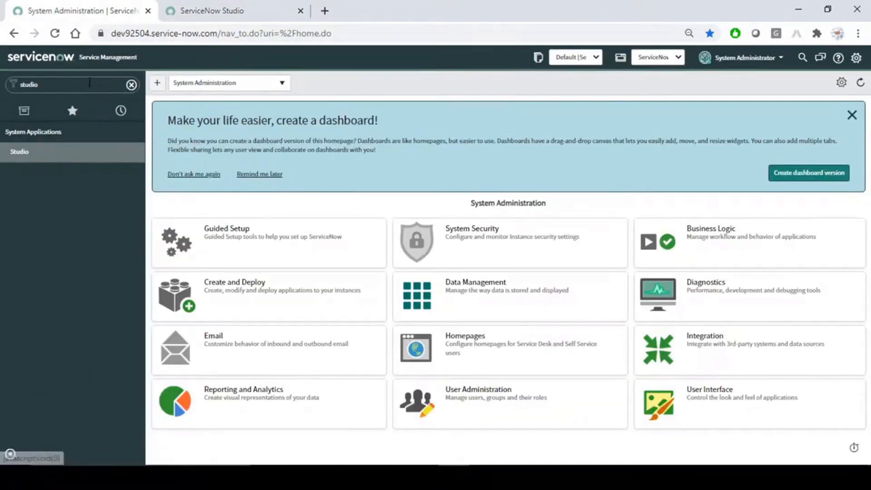
pyautogui.click(131, 84)
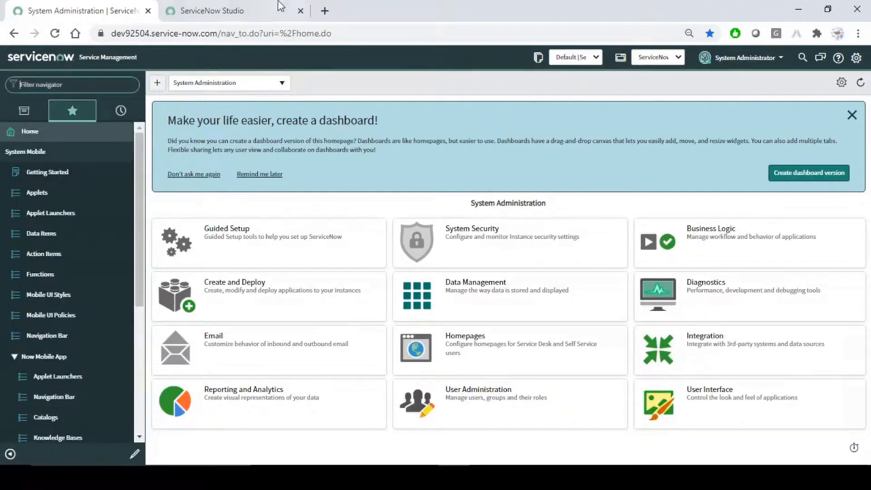
pyautogui.click(676, 57)
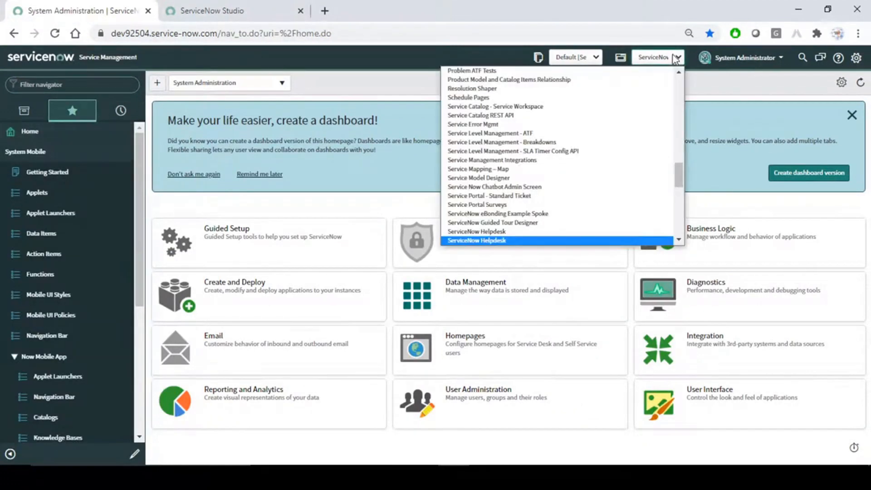
pyautogui.click(498, 240)
pyautogui.hotkey('ctrl', 'Tab')
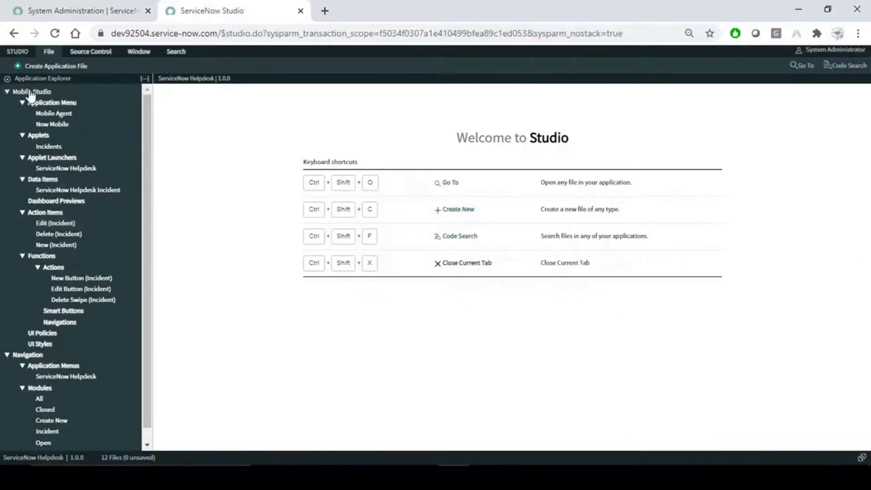
# - Leave Mobile Studio expanded and Navigation collapsed in the Application Explorer
pyautogui.click(9, 92)
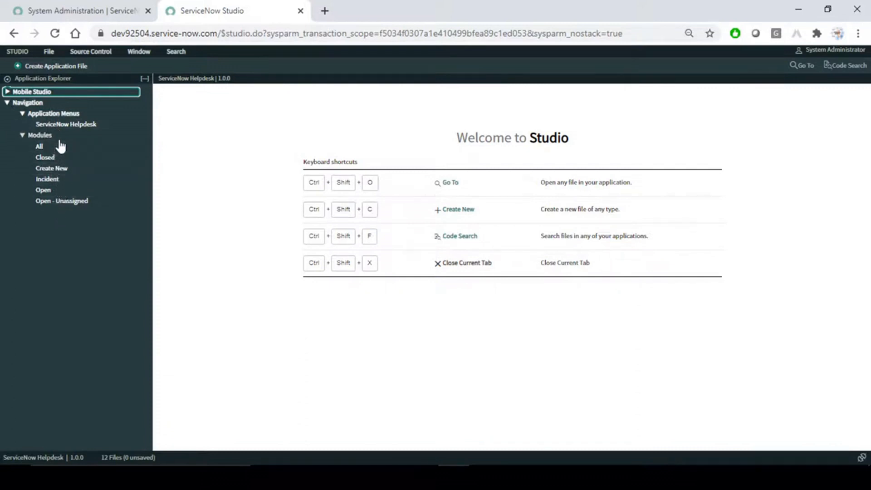
pyautogui.click(7, 103)
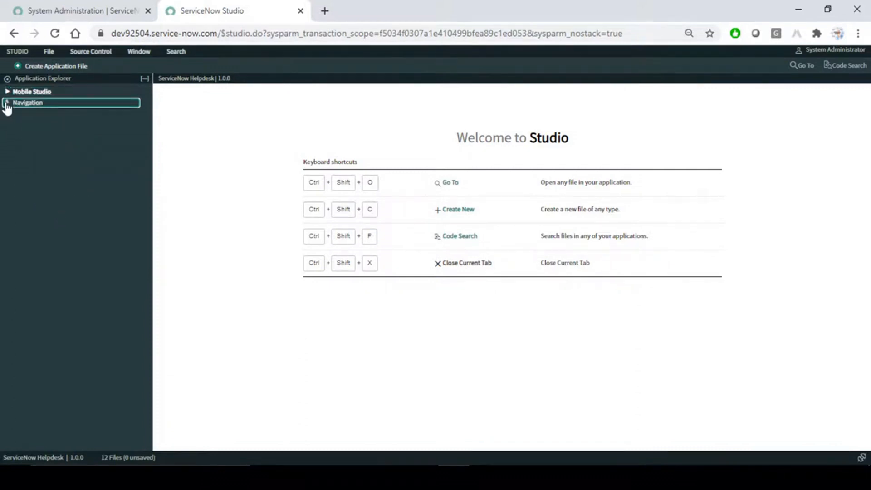
pyautogui.click(7, 104)
pyautogui.click(7, 105)
pyautogui.click(7, 92)
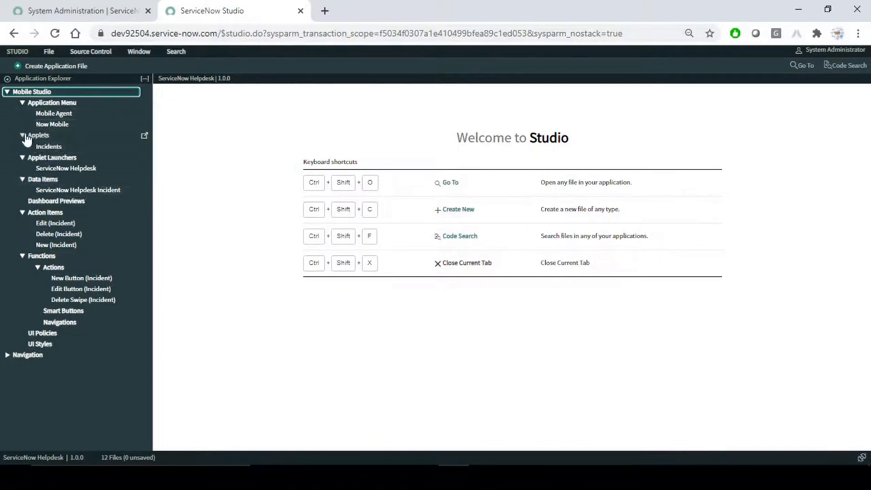
# - Review the Incidents applet, ServiceNow Helpdesk launcher and Edit (Incident) action item, then switch to Word
pyautogui.click(48, 147)
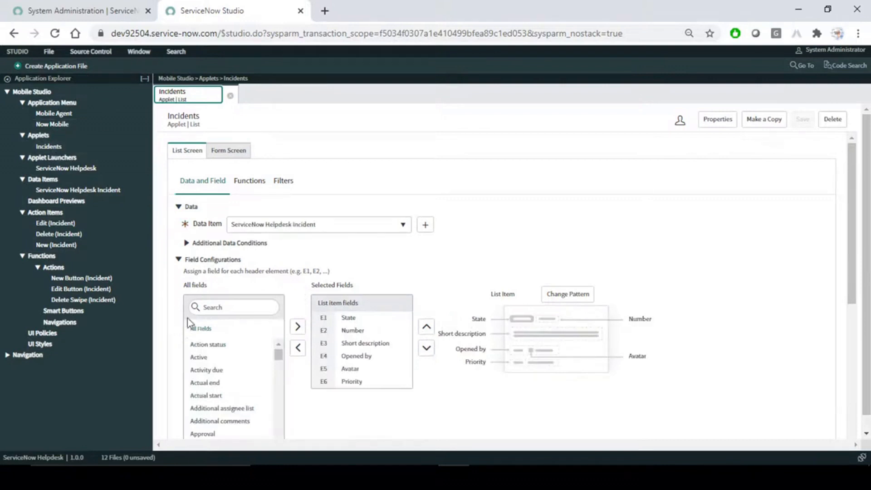
pyautogui.click(83, 169)
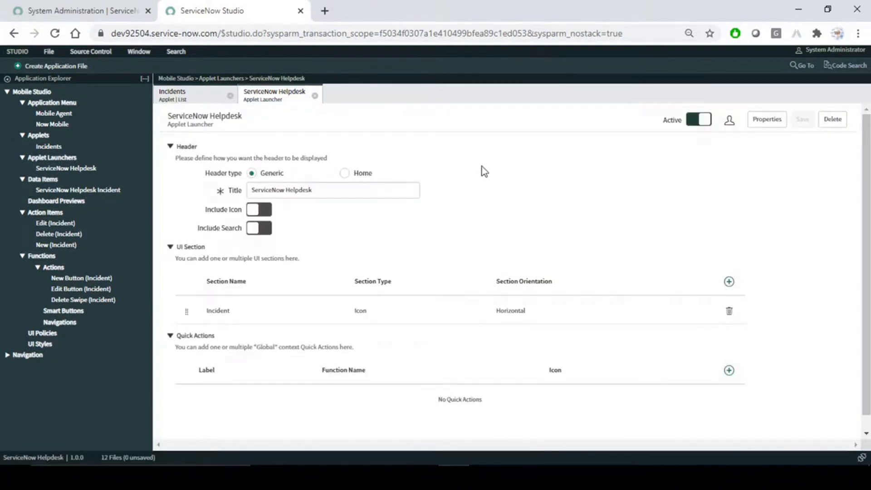
pyautogui.click(189, 96)
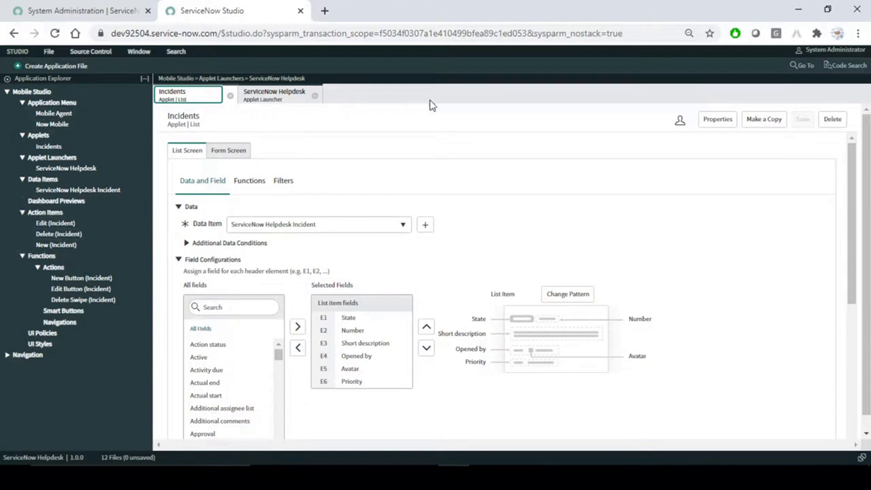
pyautogui.click(55, 223)
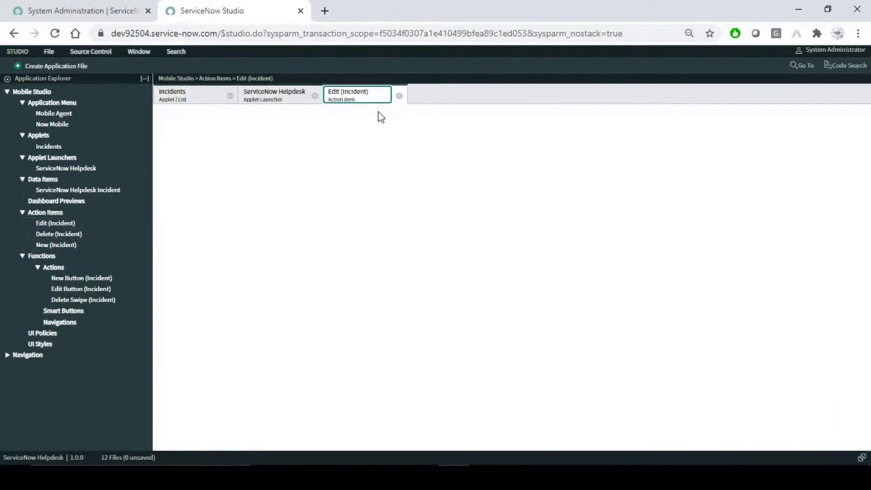
pyautogui.click(281, 97)
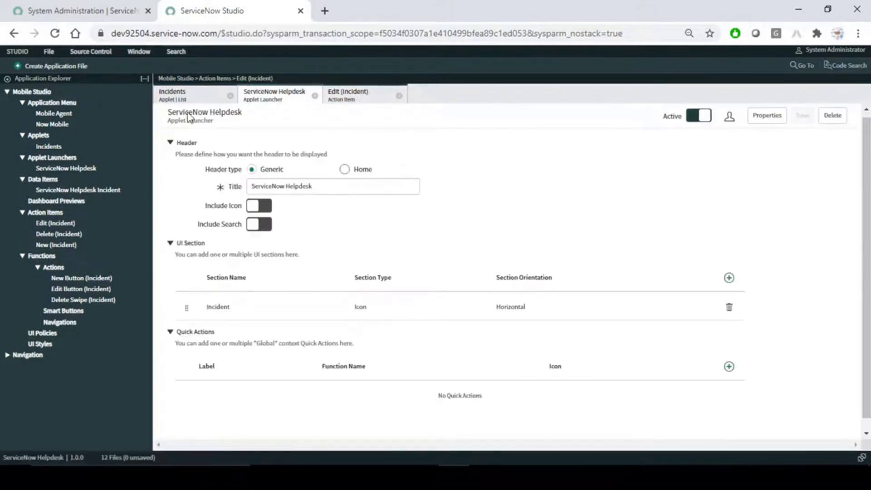
pyautogui.click(187, 95)
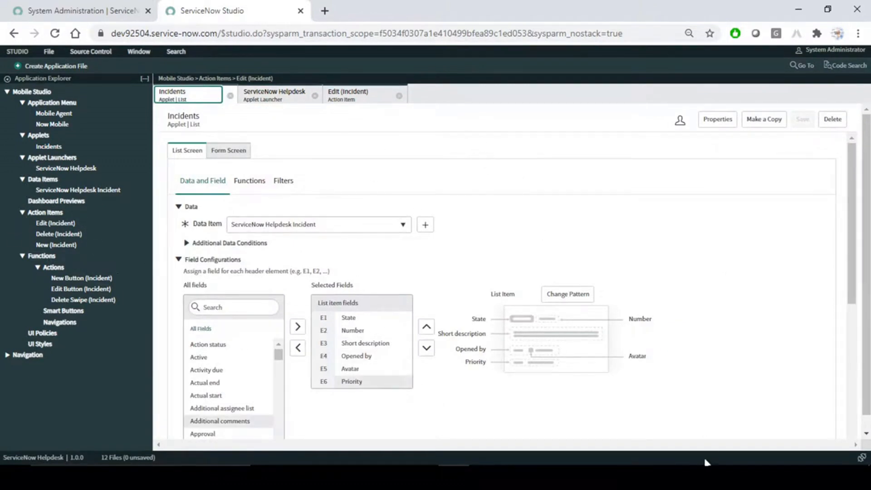
pyautogui.hotkey('alt', 'Tab')
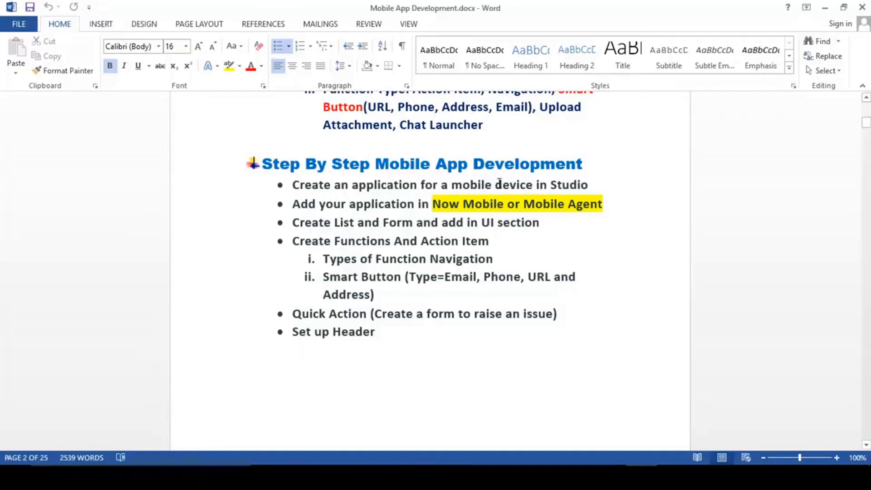
# - Highlight the first Studio step in the Word notes, then minimize Word and go to System Administration
pyautogui.moveTo(591, 186); pyautogui.dragTo(353, 186)
pyautogui.press('Left')
pyautogui.click(826, 8)
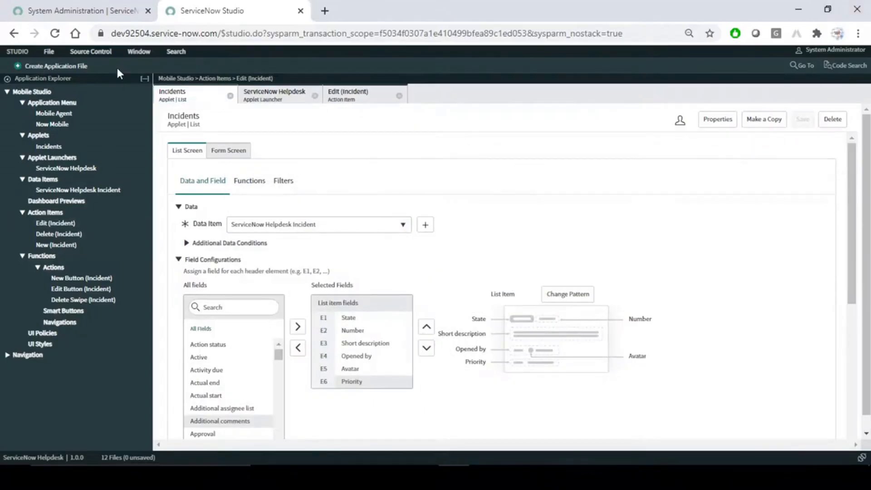
pyautogui.click(85, 12)
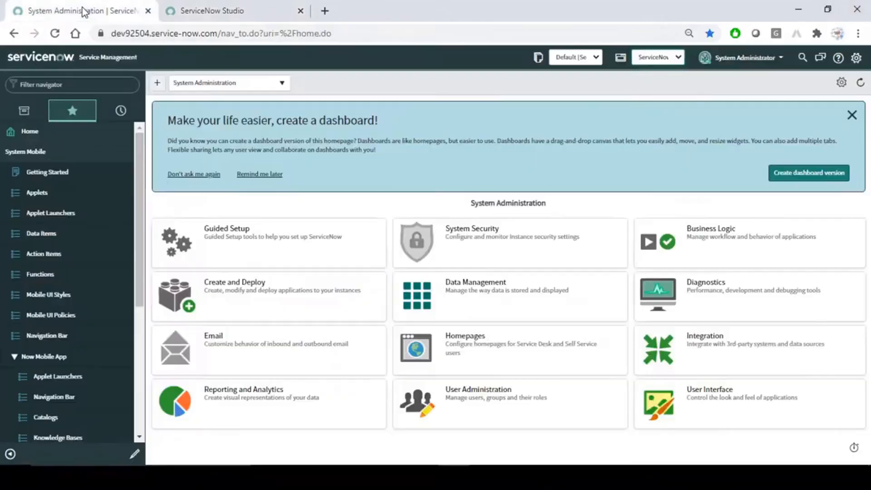
# - Reset the System Administration page zoom to 100%
pyautogui.click(239, 4)
pyautogui.click(85, 11)
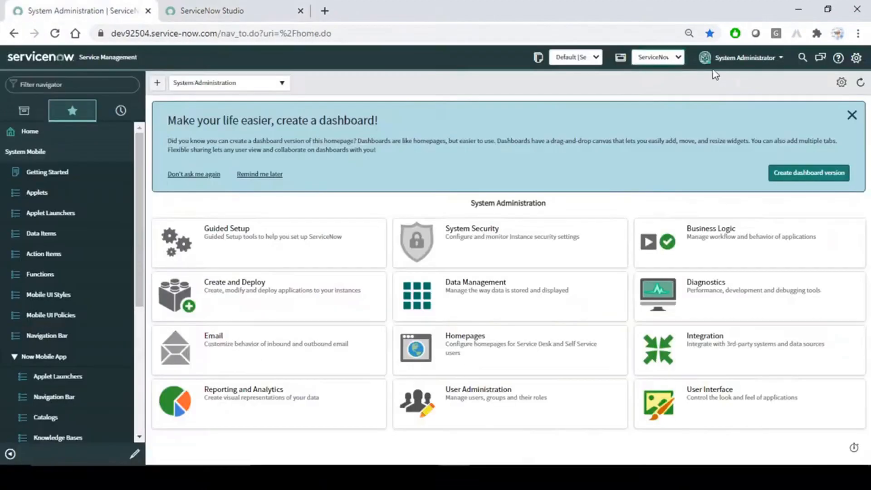
pyautogui.click(689, 33)
pyautogui.click(690, 58)
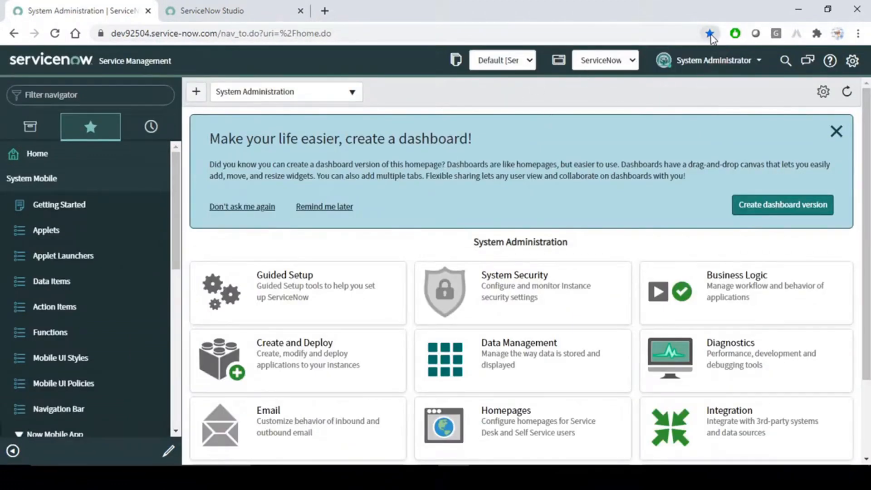
pyautogui.click(261, 11)
pyautogui.click(59, 11)
# - Filter the navigator for 'table' and open System Definition > Tables
pyautogui.click(95, 94)
pyautogui.write('table')
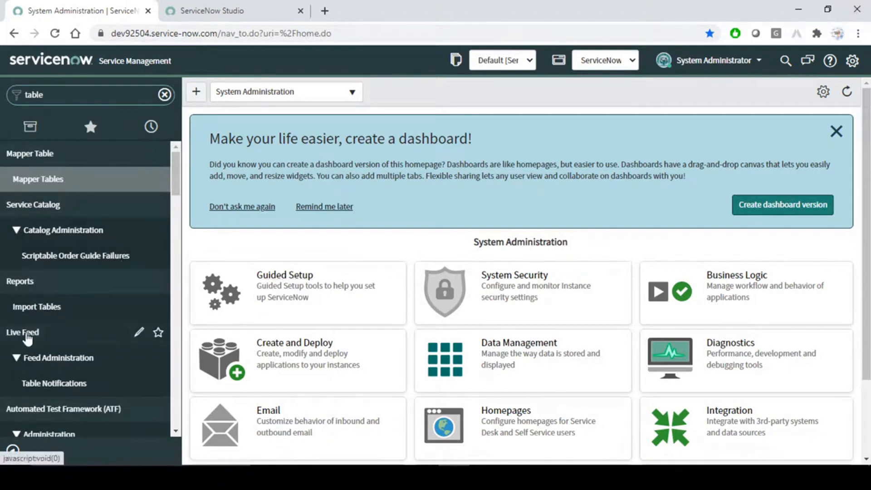
pyautogui.scroll(-15, 109, 336)
pyautogui.scroll(-3, 98, 351)
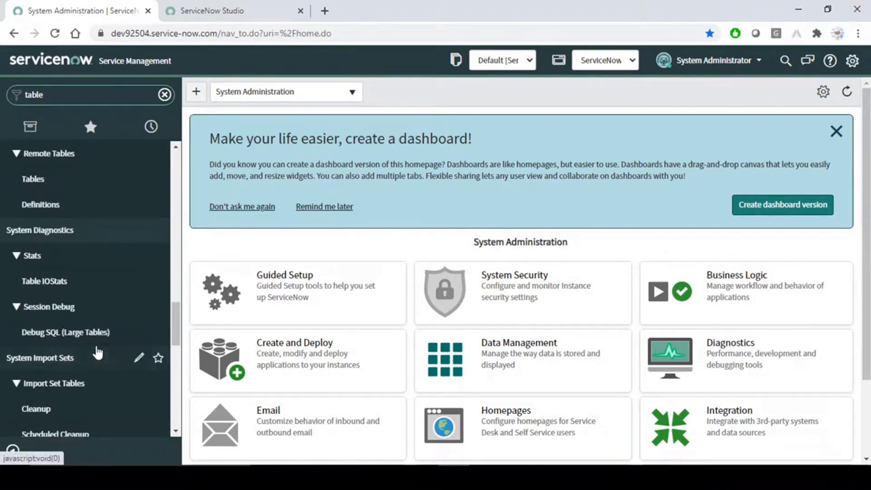
pyautogui.scroll(5, 98, 349)
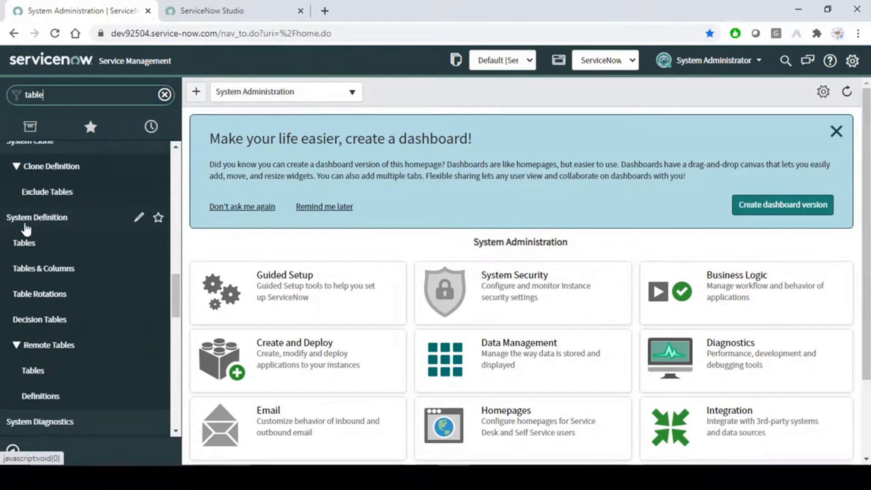
pyautogui.click(49, 254)
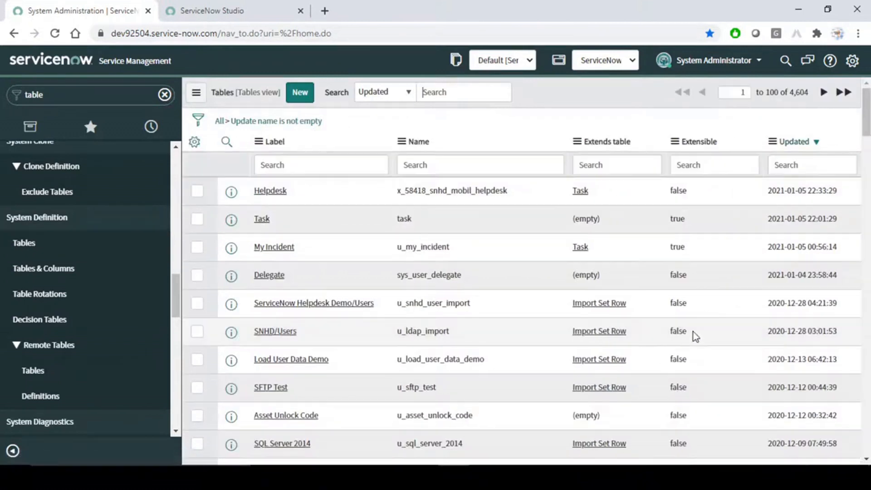
# - Start a new table labelled 'My Helpdesk' and let its table name generate
pyautogui.click(301, 95)
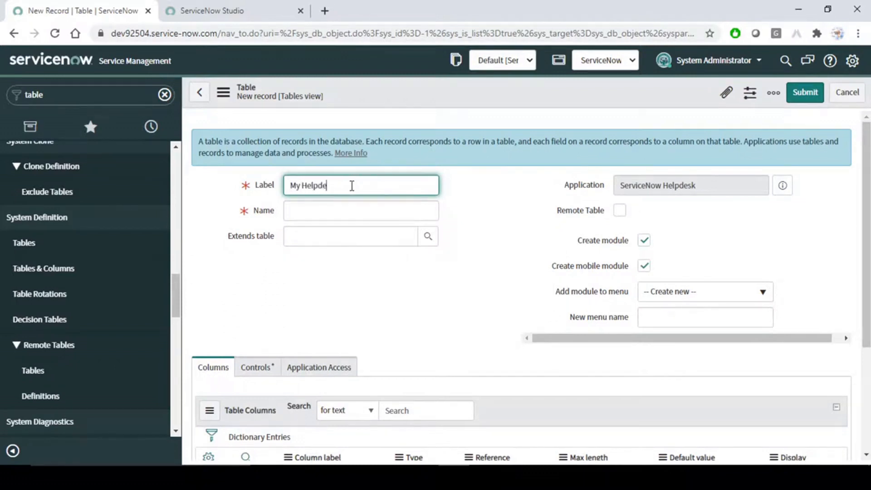
pyautogui.click(487, 221)
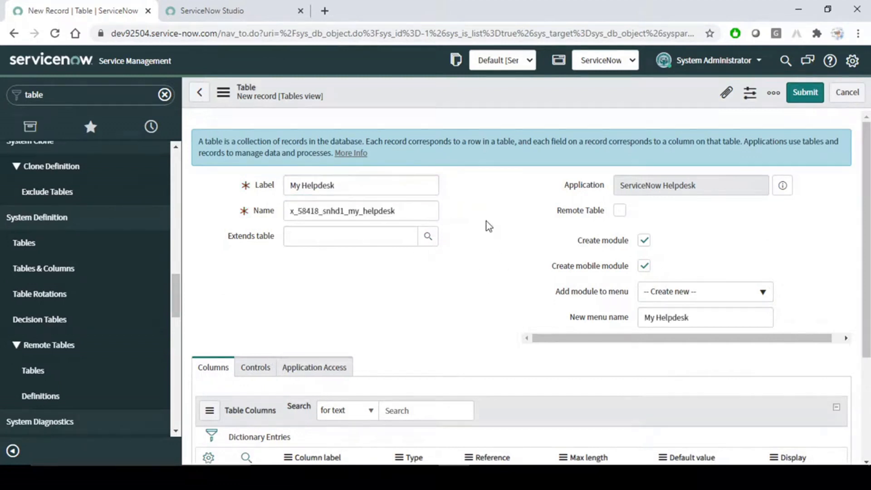
pyautogui.click(408, 214)
pyautogui.click(526, 232)
pyautogui.moveTo(714, 184); pyautogui.dragTo(612, 187)
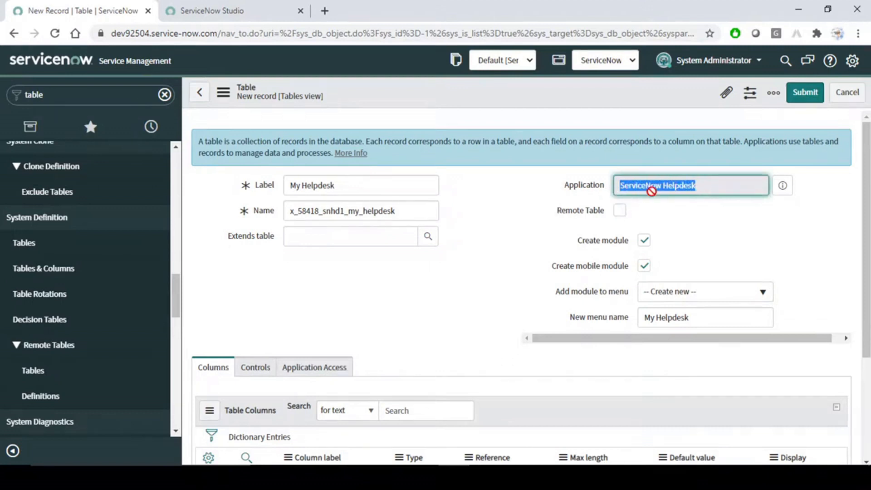
pyautogui.click(733, 222)
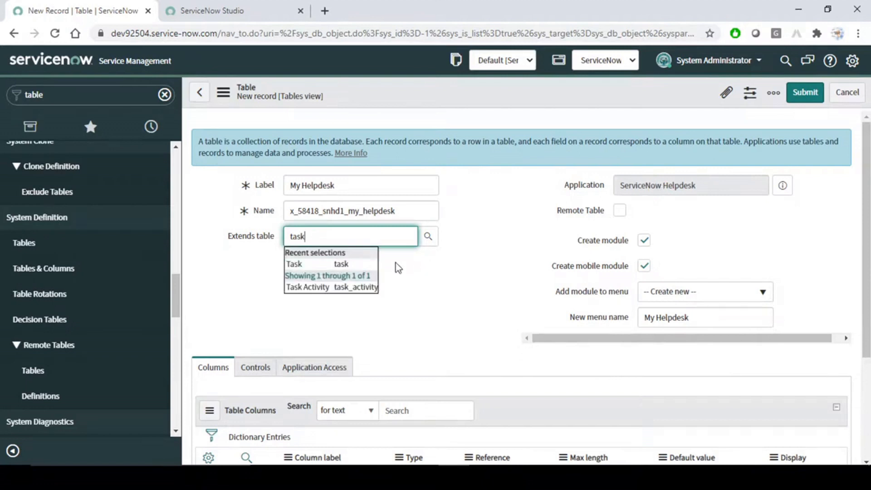
# - Make the table extend Task and confirm the menu name My Helpdesk
pyautogui.click(331, 264)
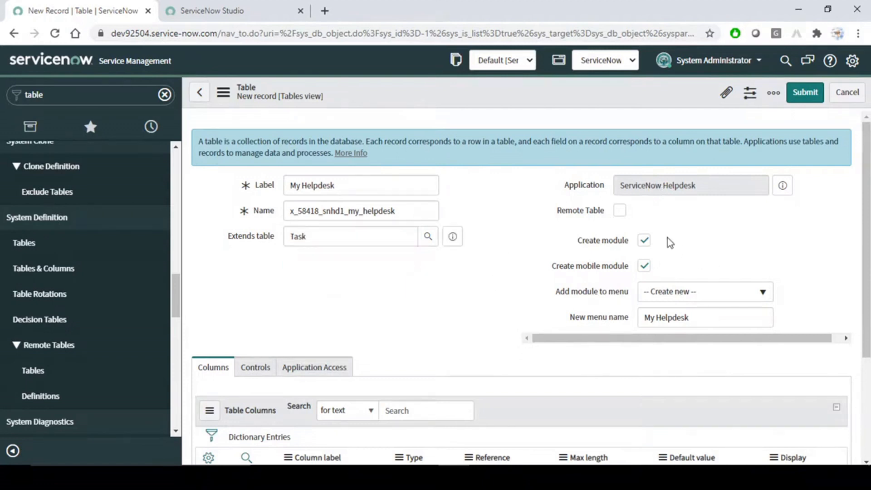
pyautogui.moveTo(694, 319); pyautogui.dragTo(593, 320)
pyautogui.click(482, 307)
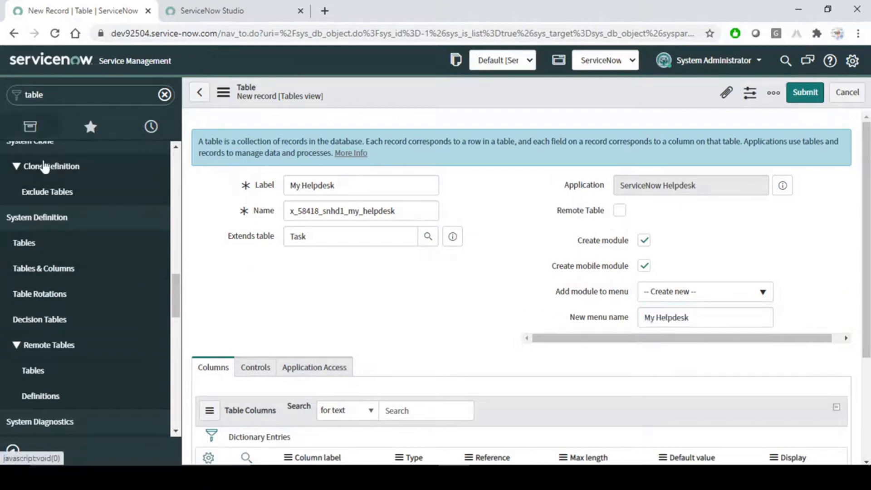
pyautogui.scroll(-3, 438, 274)
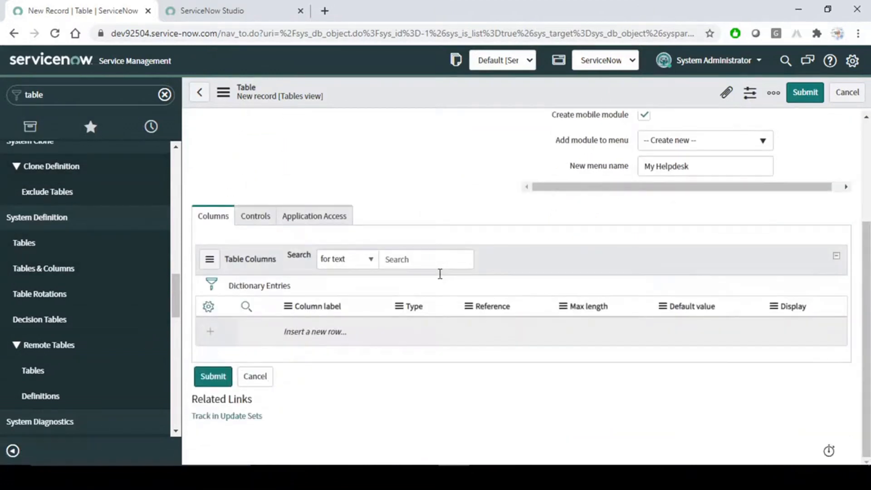
pyautogui.scroll(3, 440, 274)
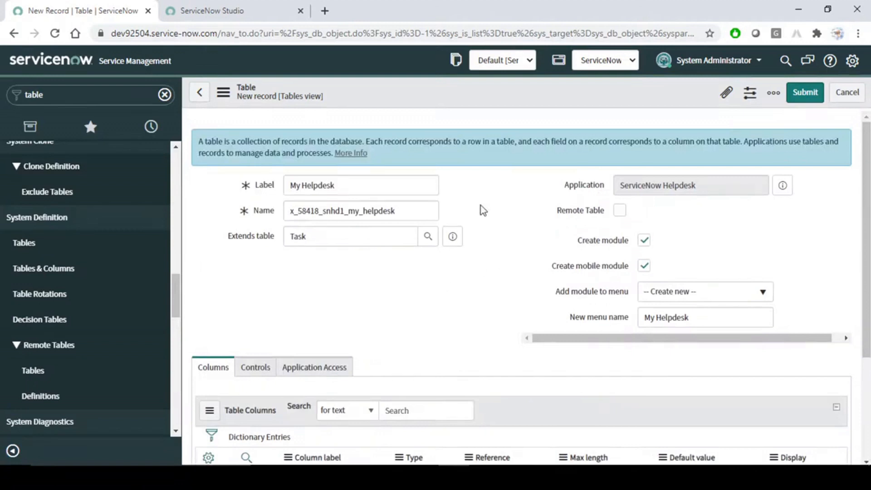
pyautogui.doubleClick(353, 237)
# - Turn on auto-numbering in the table's Controls settings, leaving the prefix MYINC
pyautogui.click(364, 294)
pyautogui.click(255, 368)
pyautogui.scroll(-5, 420, 278)
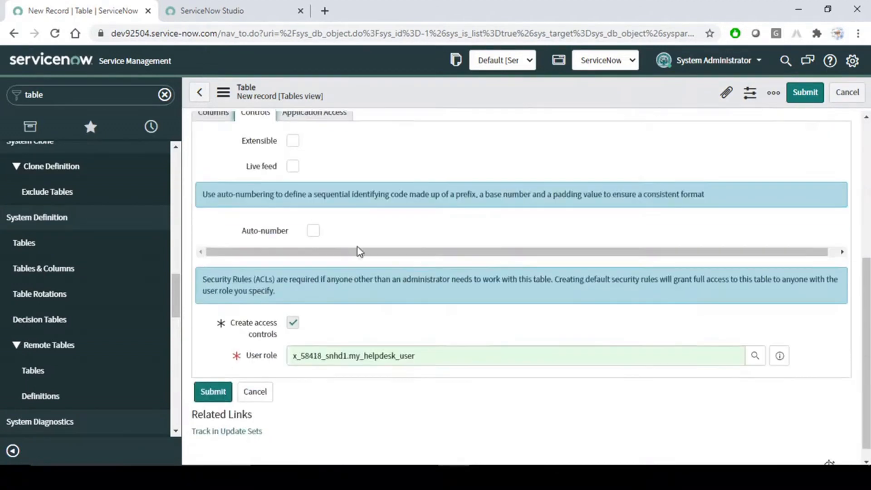
pyautogui.click(314, 230)
pyautogui.click(326, 276)
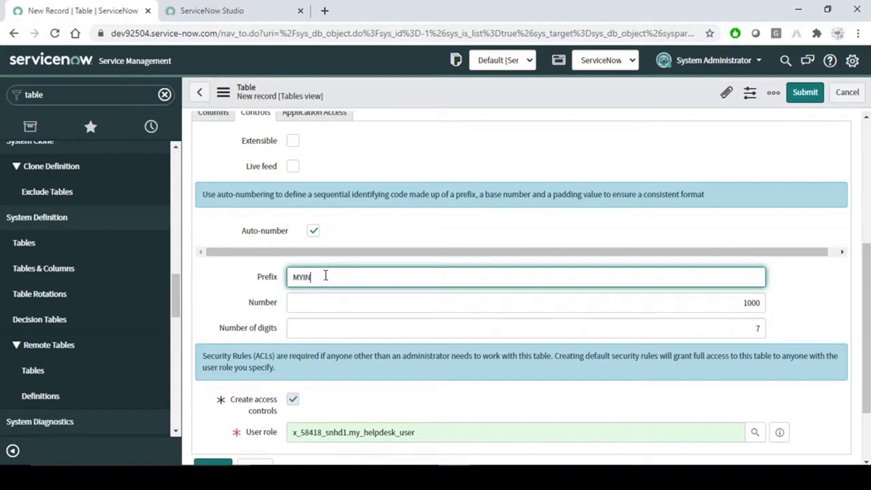
pyautogui.click(405, 232)
pyautogui.scroll(-2, 391, 306)
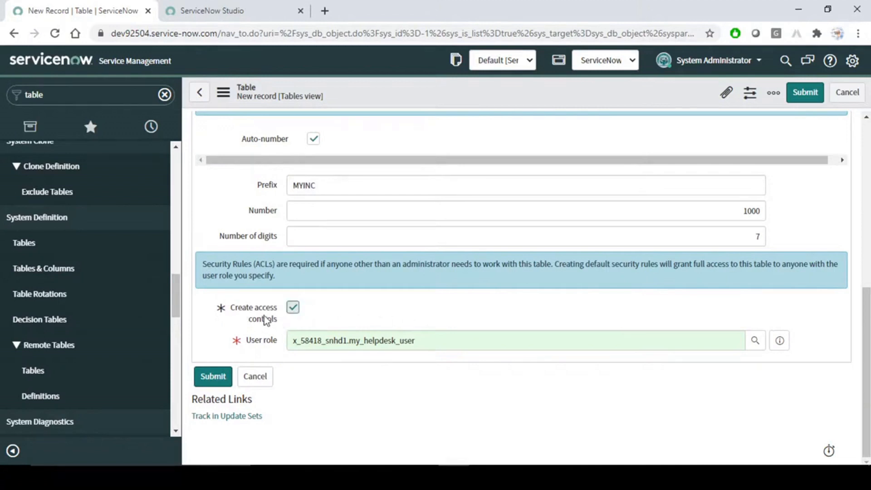
pyautogui.scroll(7, 399, 320)
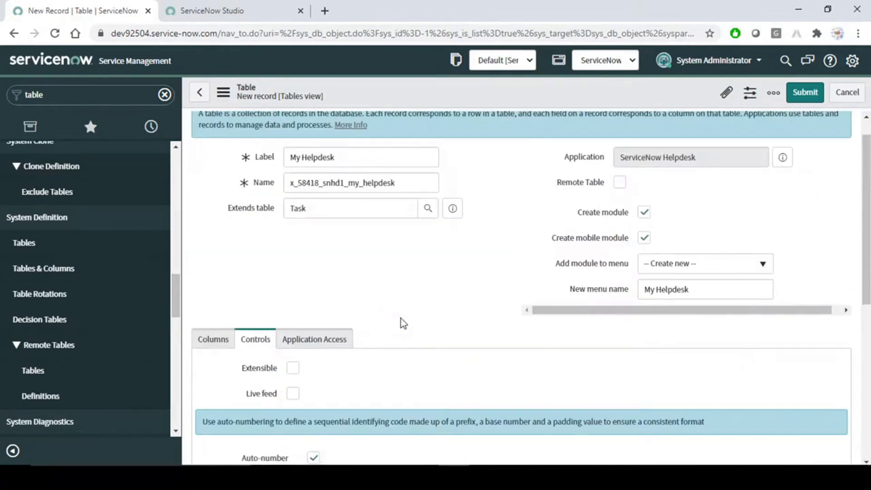
# - Allow create, update and delete from all application scopes, then save the table
pyautogui.click(329, 340)
pyautogui.scroll(-3, 461, 285)
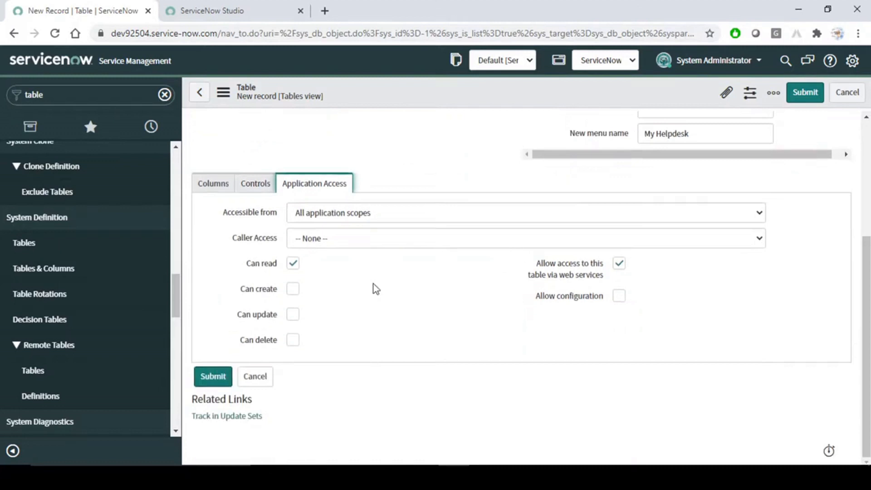
pyautogui.click(293, 289)
pyautogui.click(293, 314)
pyautogui.click(294, 339)
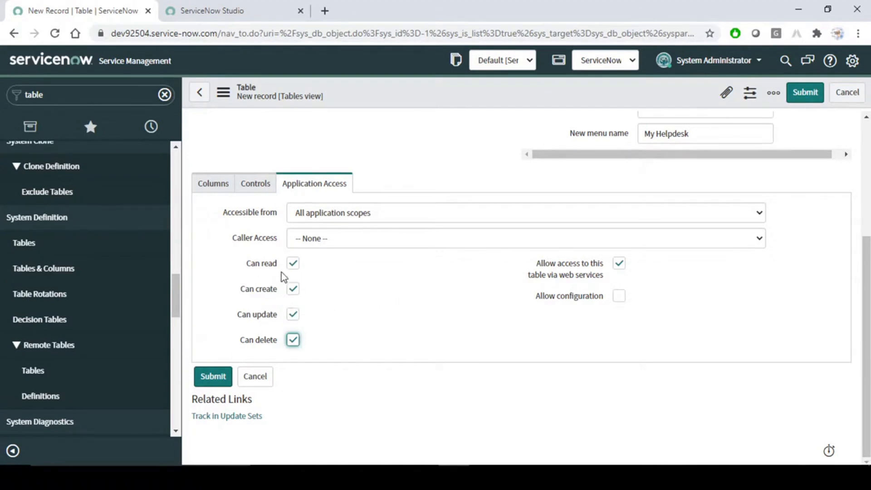
pyautogui.moveTo(257, 265)
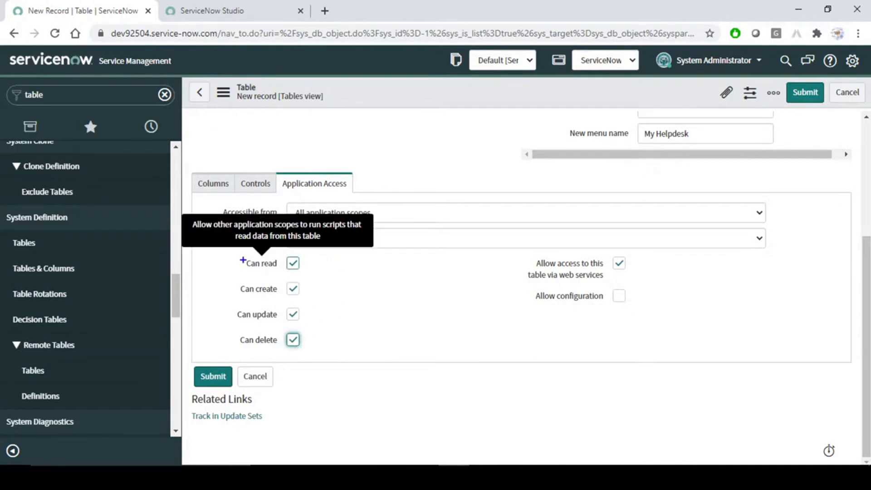
pyautogui.moveTo(317, 308); pyautogui.dragTo(350, 362)
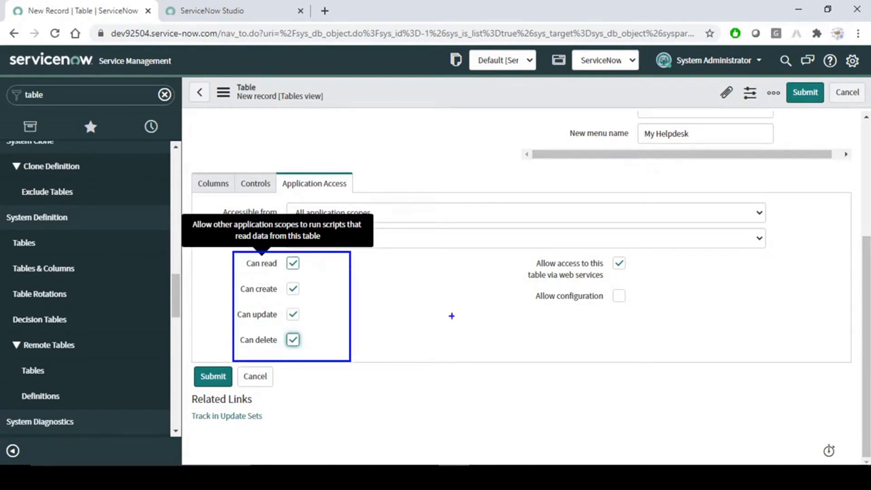
pyautogui.press('Escape')
pyautogui.click(461, 299)
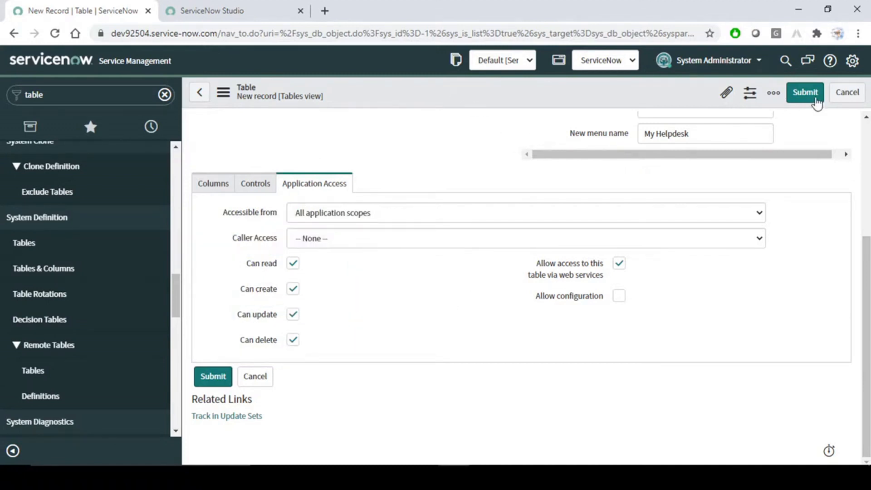
pyautogui.rightClick(554, 87)
pyautogui.click(576, 94)
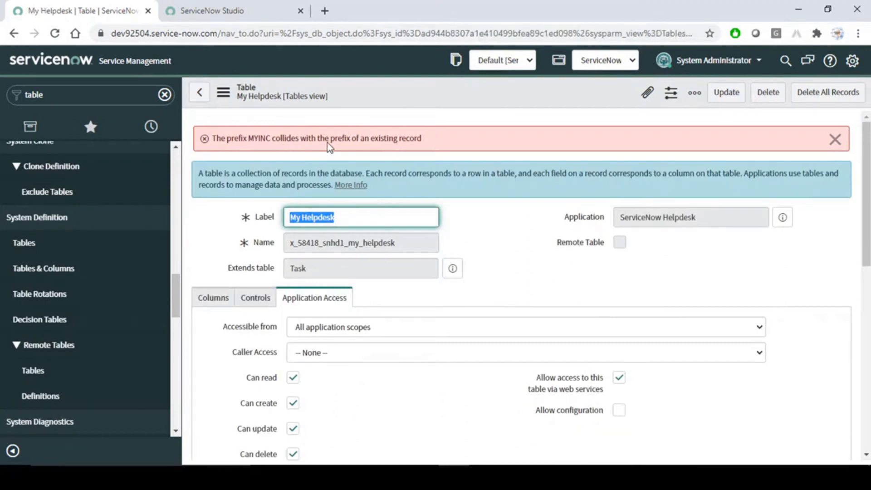
# - Dismiss the prefix collision error and check Auto-number on the Controls tab
pyautogui.click(836, 138)
pyautogui.scroll(-5, 349, 338)
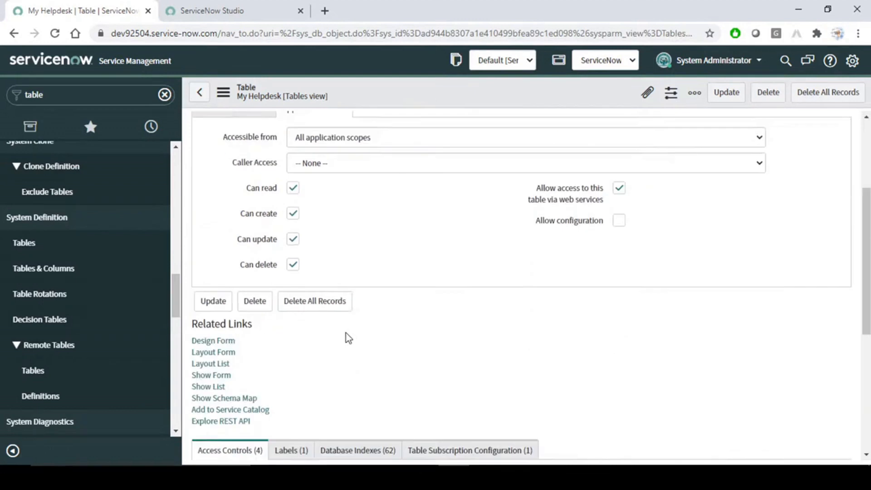
pyautogui.scroll(-4, 349, 338)
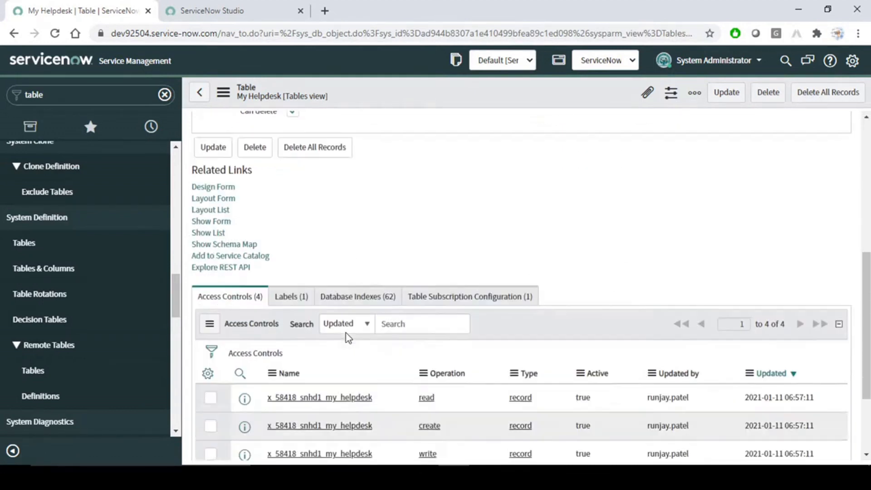
pyautogui.scroll(8, 347, 336)
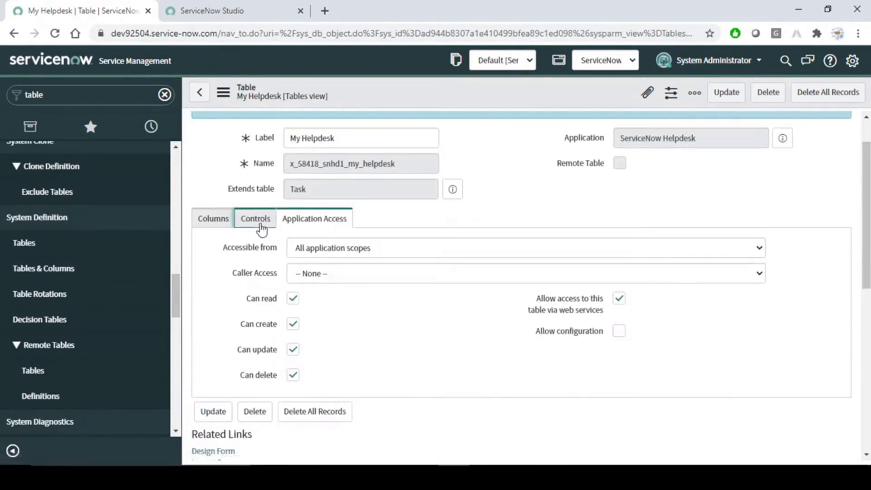
pyautogui.click(257, 222)
pyautogui.scroll(-2, 376, 286)
pyautogui.click(313, 273)
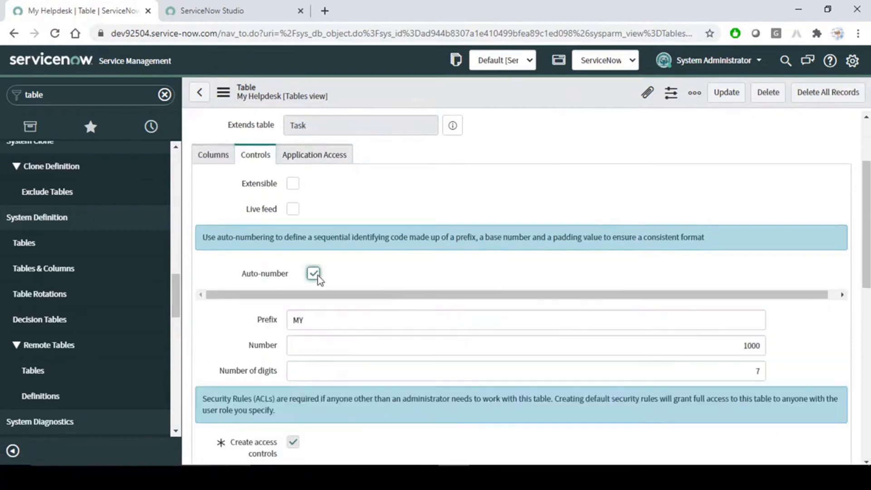
# - Change the auto-number prefix to MYHD, save the table and switch to Studio
pyautogui.scroll(-4, 319, 279)
pyautogui.click(319, 192)
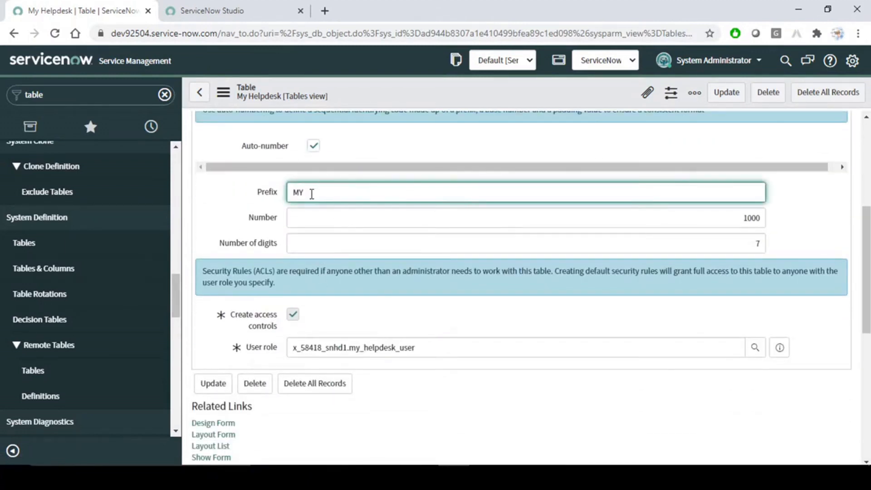
pyautogui.moveTo(311, 192); pyautogui.dragTo(242, 212)
pyautogui.write('HD')
pyautogui.press('BackSpace')
pyautogui.press('BackSpace')
pyautogui.write('MYHD')
pyautogui.scroll(5, 395, 204)
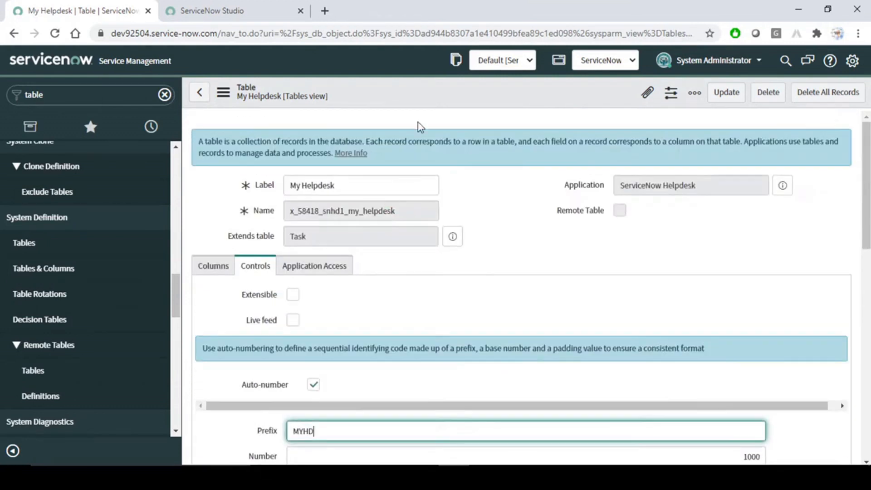
pyautogui.rightClick(421, 91)
pyautogui.click(449, 100)
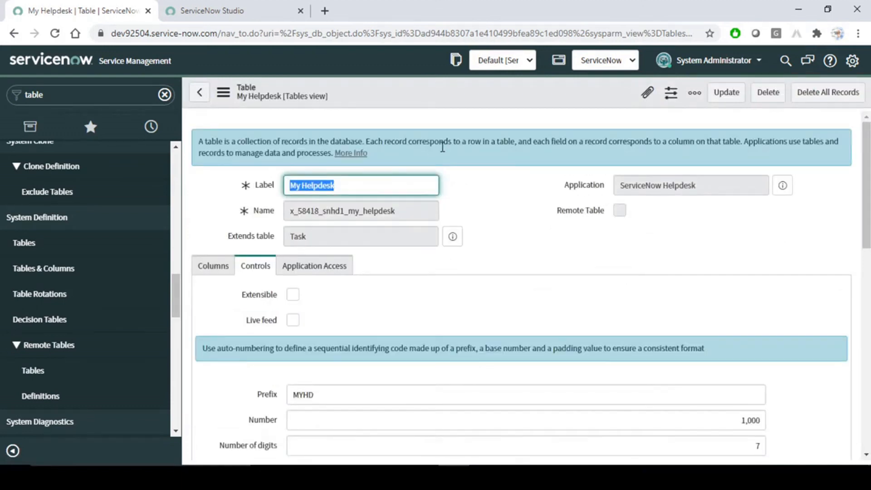
pyautogui.click(220, 12)
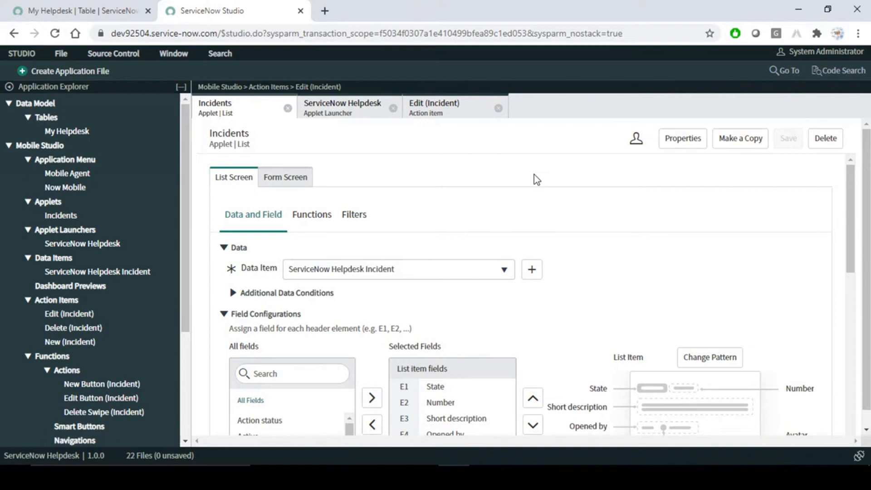
# - Launch Now Mobile on the AirDroid phone mirror to view its home screen, then return to Studio
pyautogui.click(579, 476)
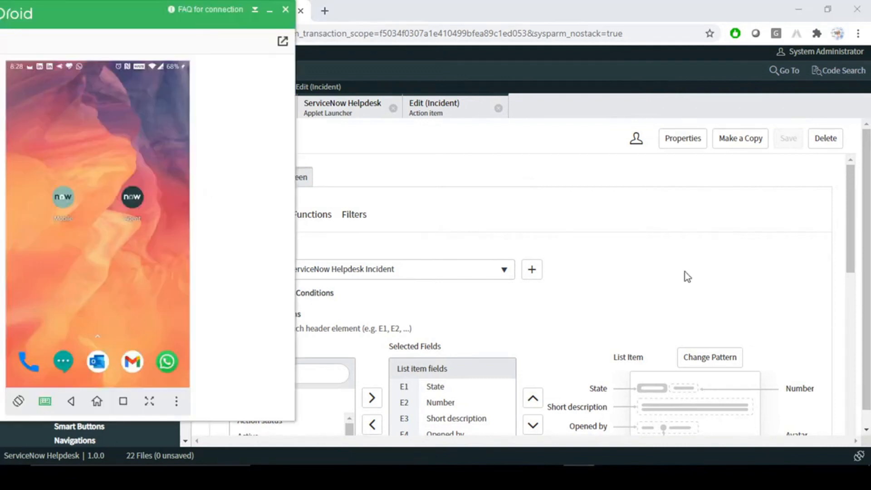
pyautogui.click(59, 207)
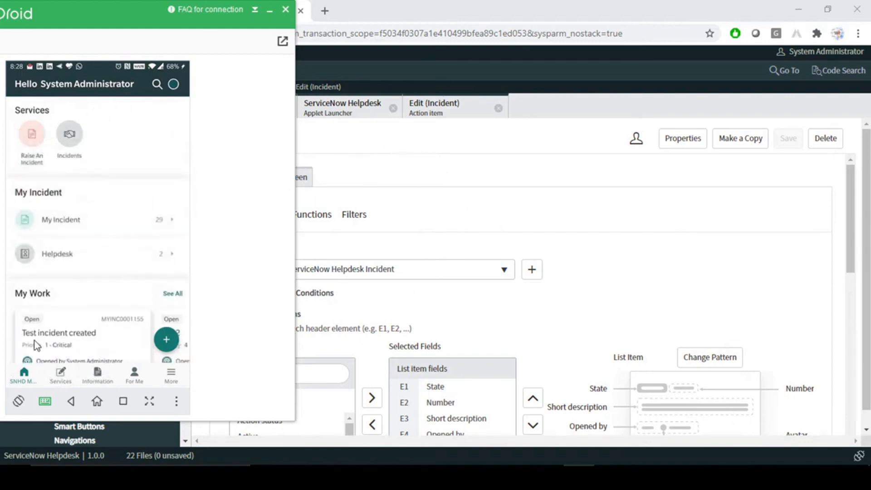
pyautogui.click(492, 192)
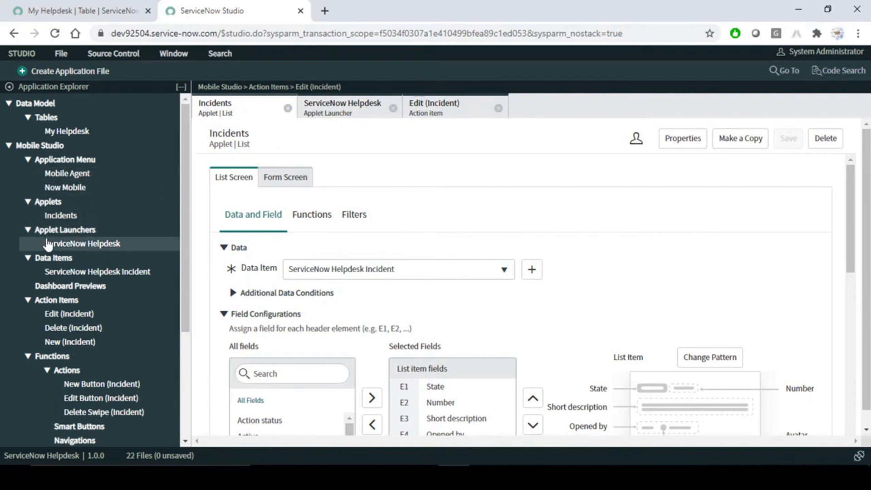
# - Open the ServiceNow Helpdesk applet launcher, glance at the phone mirror, then switch to Word
pyautogui.click(87, 245)
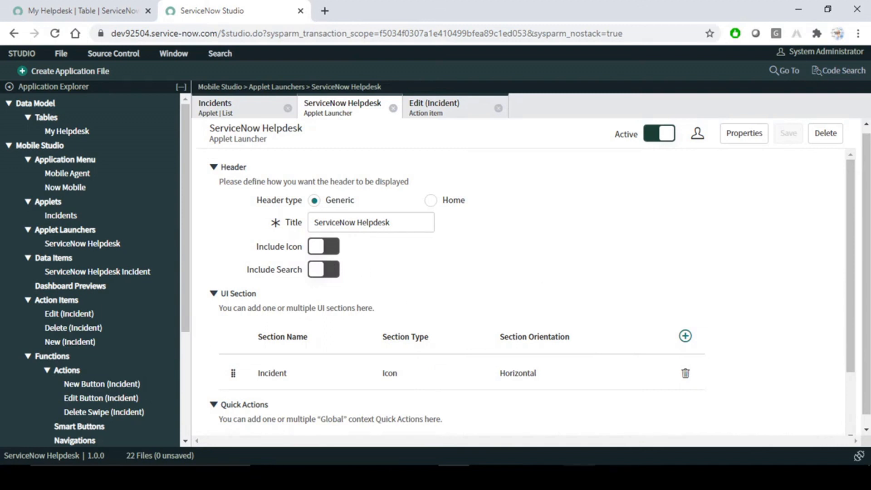
pyautogui.click(579, 477)
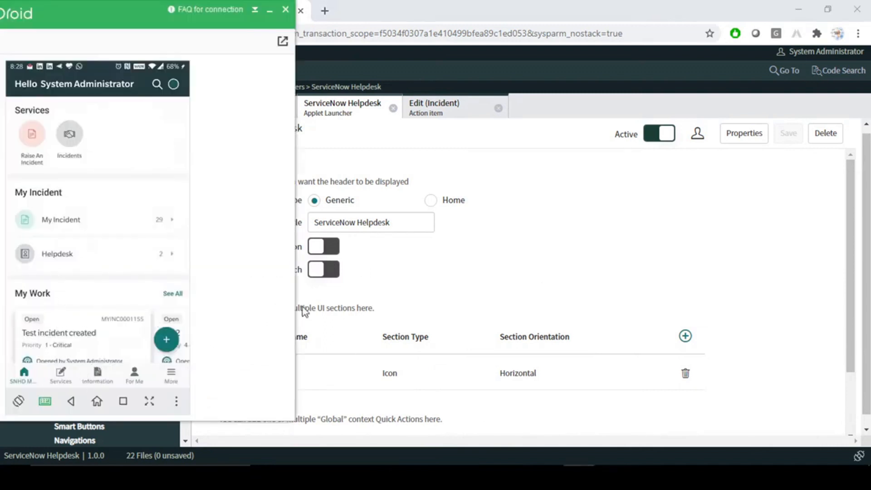
pyautogui.click(549, 222)
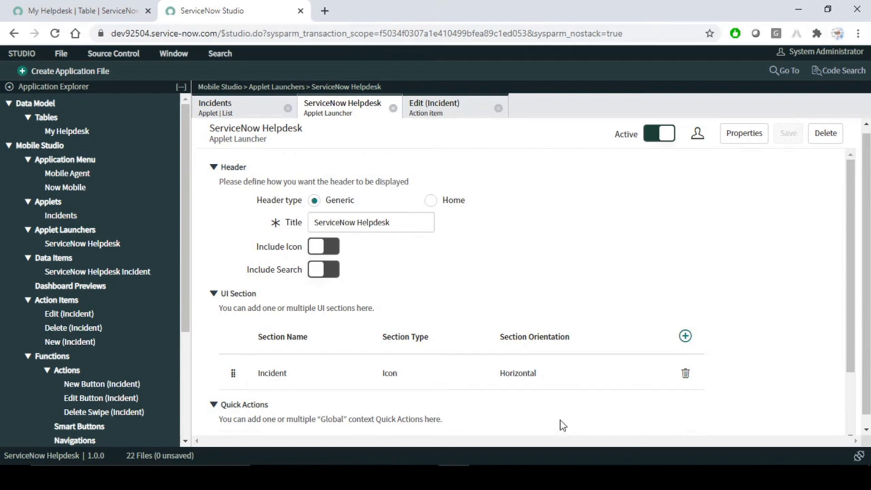
pyautogui.hotkey('alt', 'Tab')
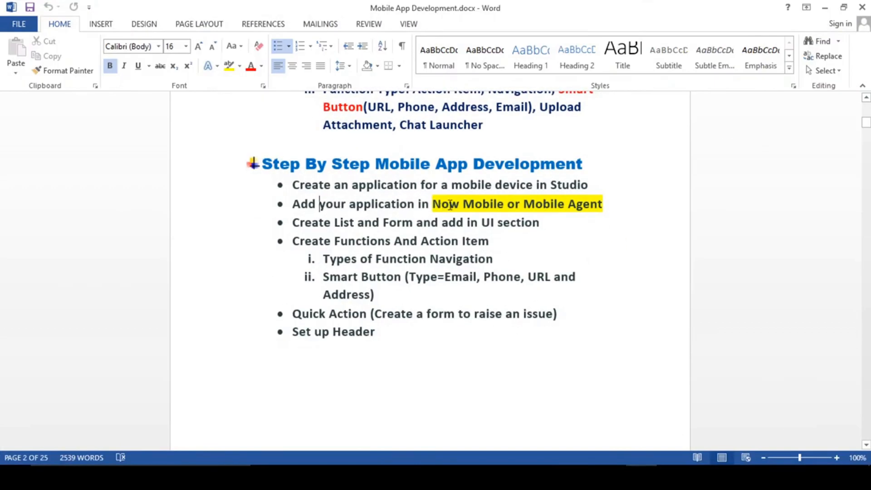
# - Highlight the checklist step about adding the app to Now Mobile, then glance at the browser
pyautogui.moveTo(611, 202); pyautogui.dragTo(308, 209)
pyautogui.click(316, 204)
pyautogui.click(437, 204)
pyautogui.moveTo(437, 204); pyautogui.dragTo(604, 204)
pyautogui.click(465, 203)
pyautogui.hotkey('alt', 'Tab')
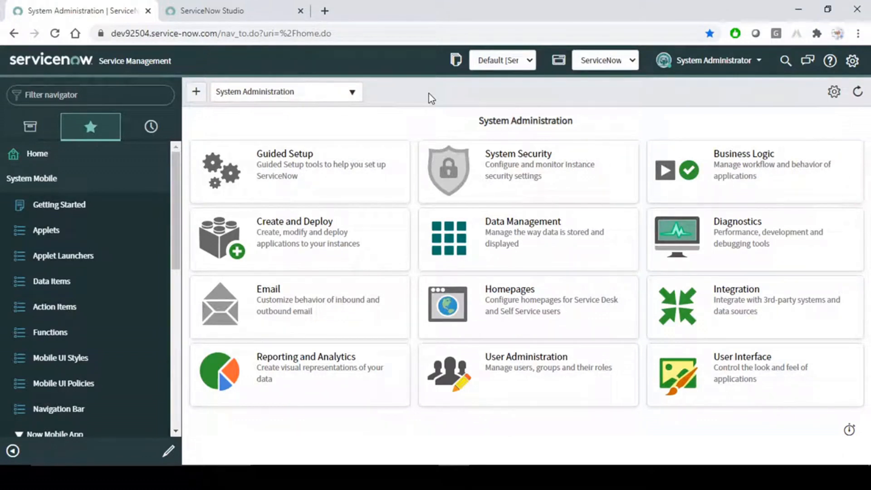
# - Read step a's System Applications > Studio path and step b about the Application menu
pyautogui.hotkey('alt', 'Tab')
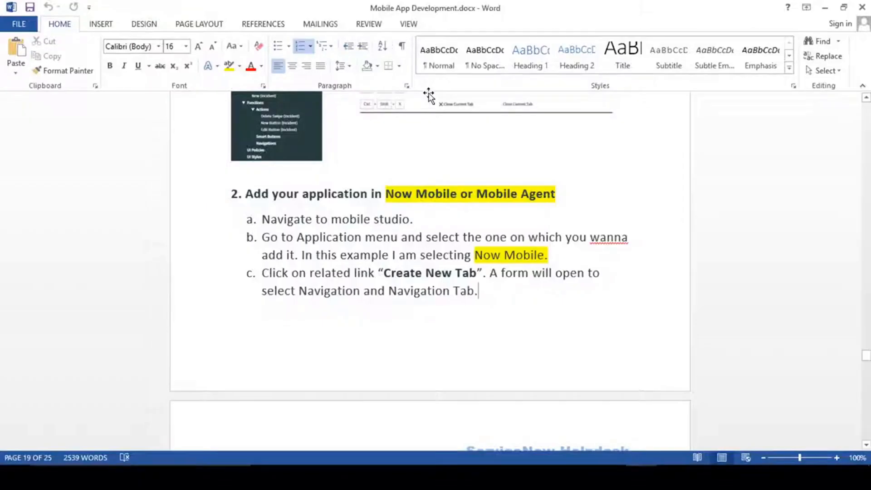
pyautogui.scroll(5, 485, 286)
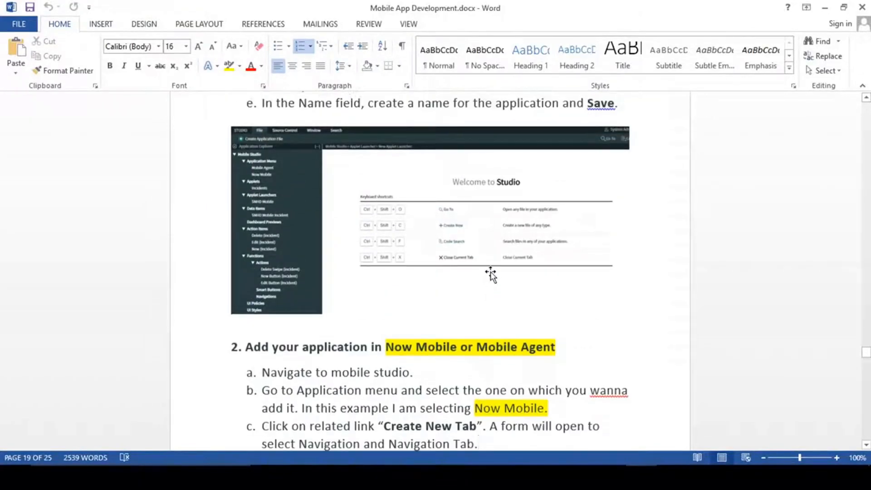
pyautogui.scroll(3, 491, 272)
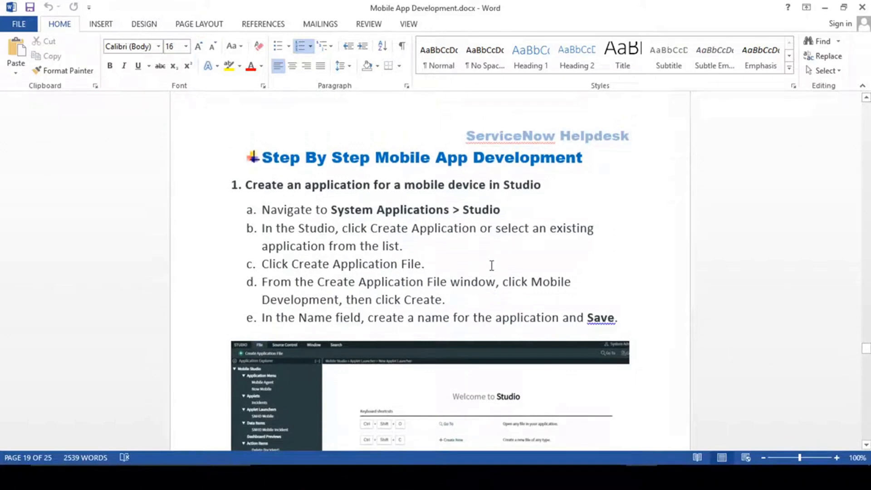
pyautogui.click(483, 209)
pyautogui.click(461, 210)
pyautogui.scroll(-1, 447, 241)
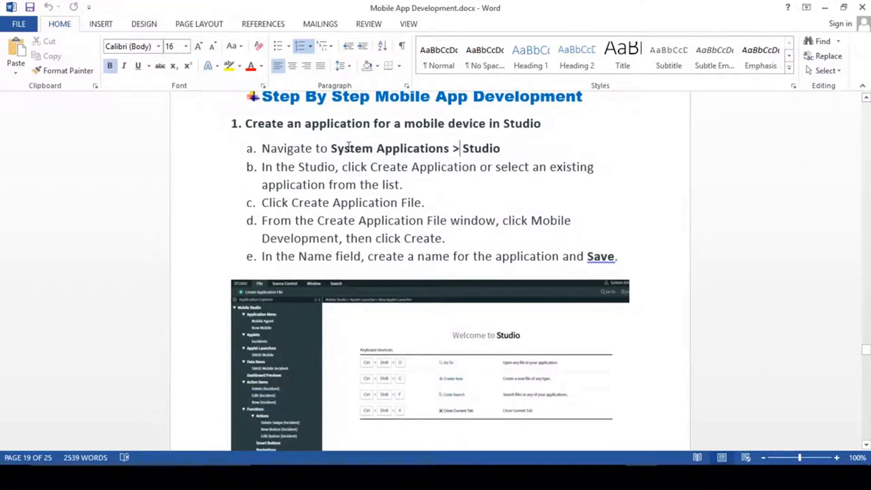
pyautogui.moveTo(332, 149); pyautogui.dragTo(451, 148)
pyautogui.click(418, 220)
pyautogui.scroll(-1, 417, 214)
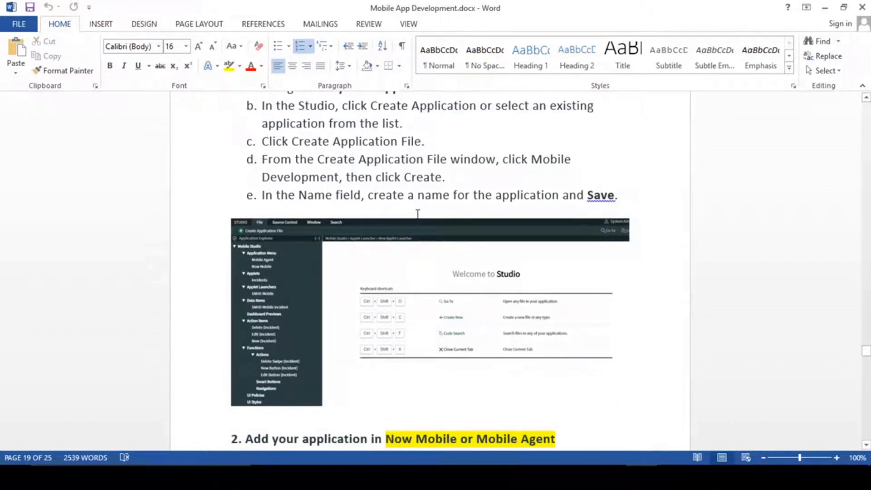
pyautogui.scroll(-4, 418, 213)
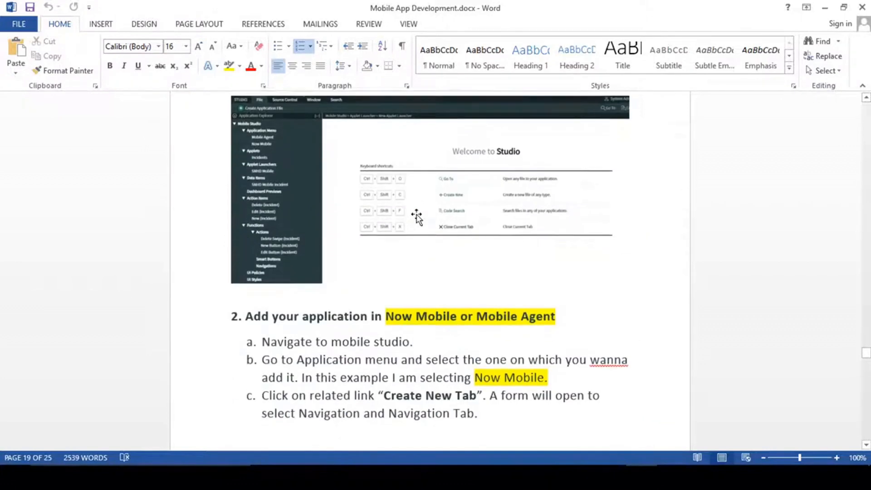
pyautogui.click(416, 267)
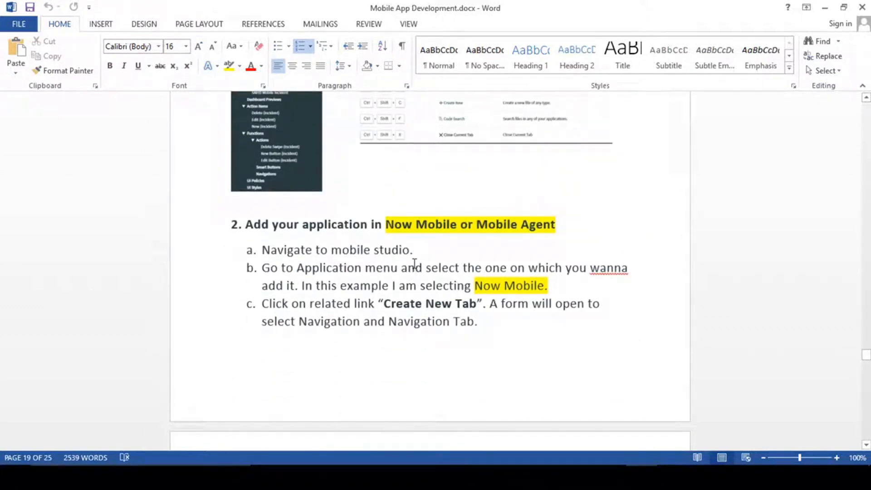
pyautogui.scroll(3, 435, 249)
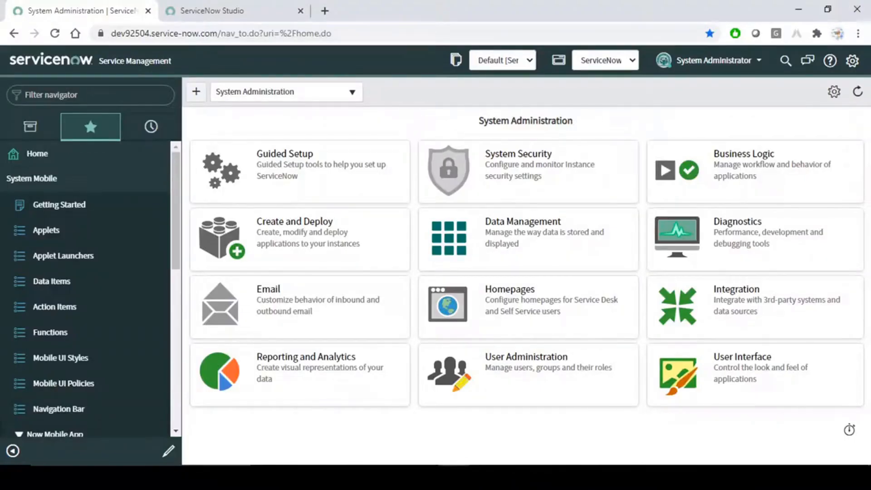
pyautogui.click(221, 10)
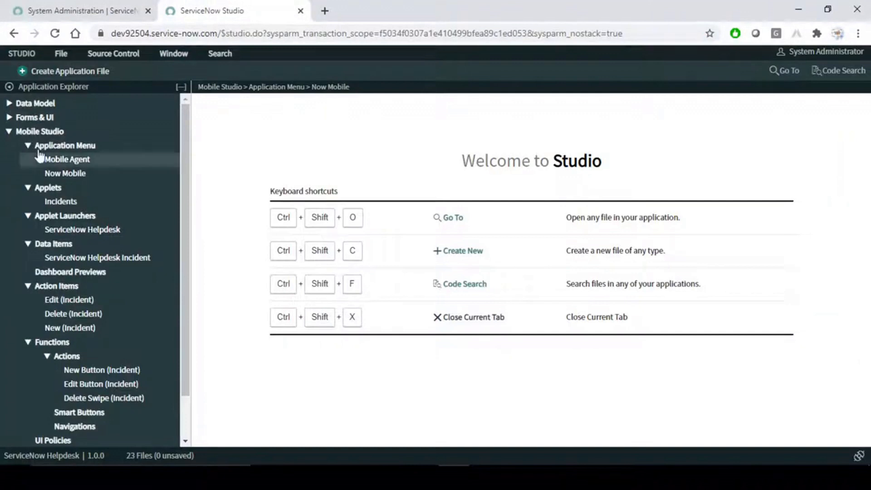
pyautogui.click(9, 132)
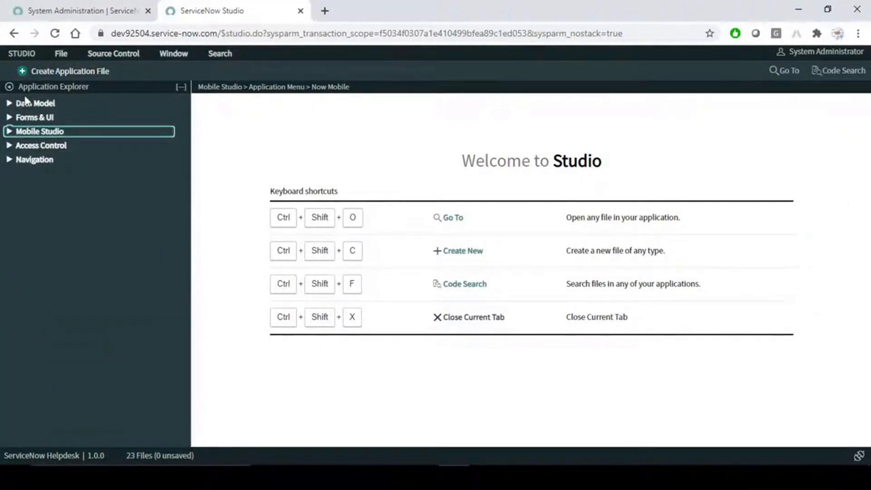
pyautogui.click(8, 104)
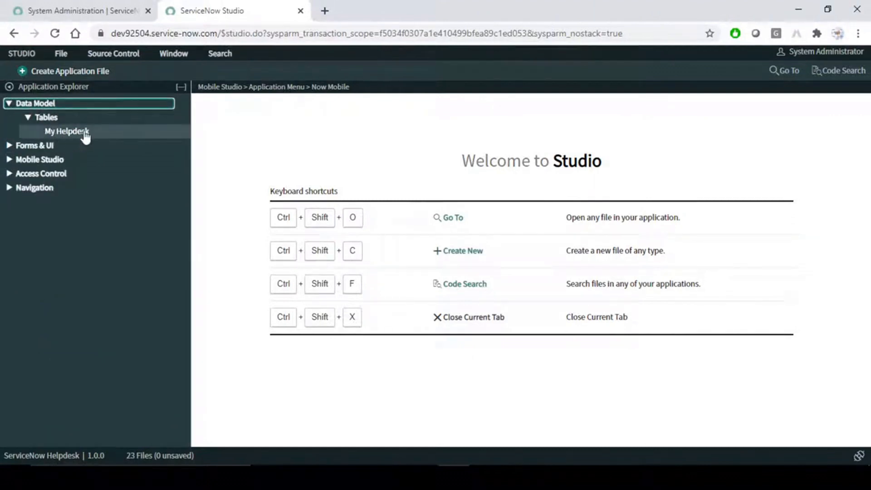
pyautogui.click(8, 104)
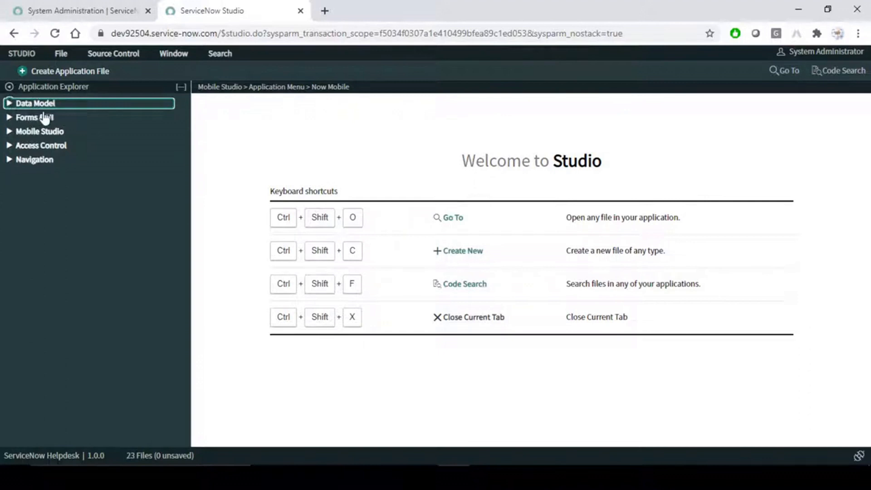
pyautogui.click(10, 131)
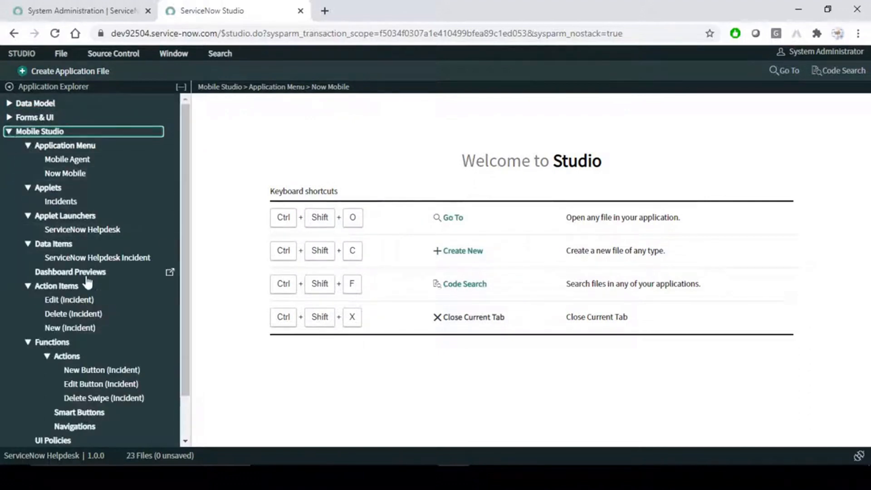
pyautogui.scroll(-1, 88, 283)
# - Open Now Mobile under Mobile Studio > Application Menu to show the Now Mobile Nav record
pyautogui.scroll(1, 91, 231)
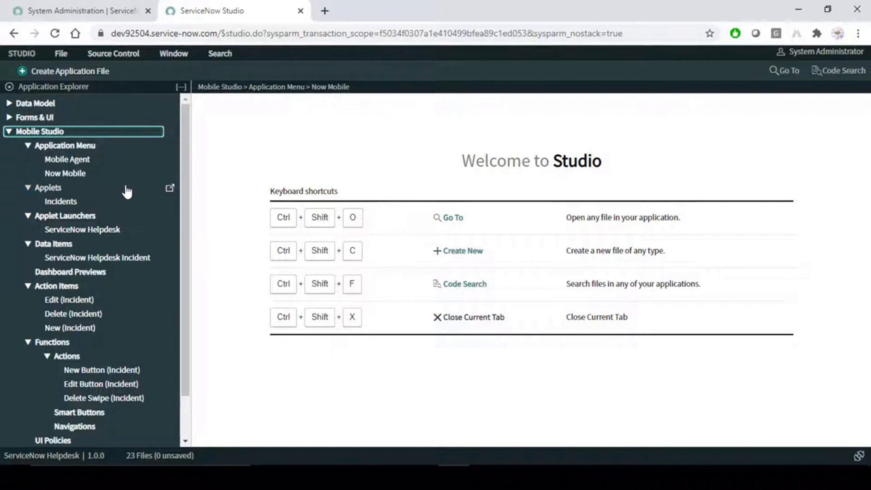
pyautogui.click(75, 176)
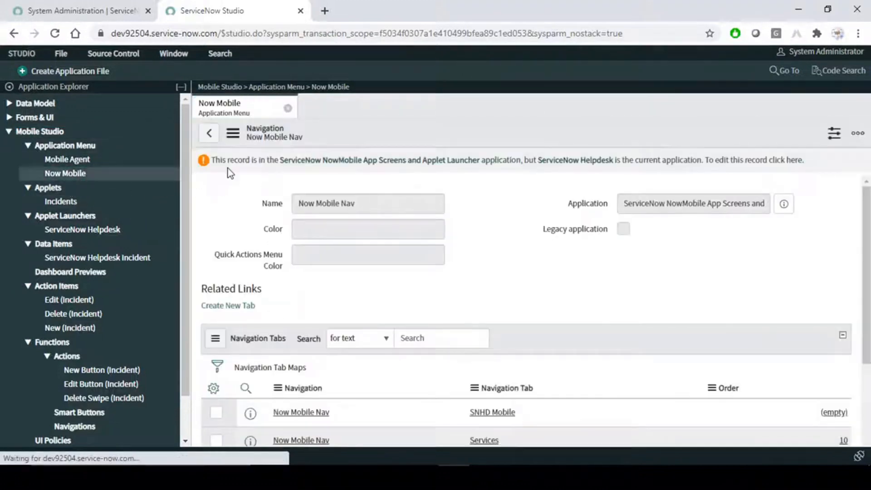
# - Check Now Mobile Nav's name and application, then open Mobile Agent and note its Global application
pyautogui.moveTo(365, 203); pyautogui.dragTo(289, 204)
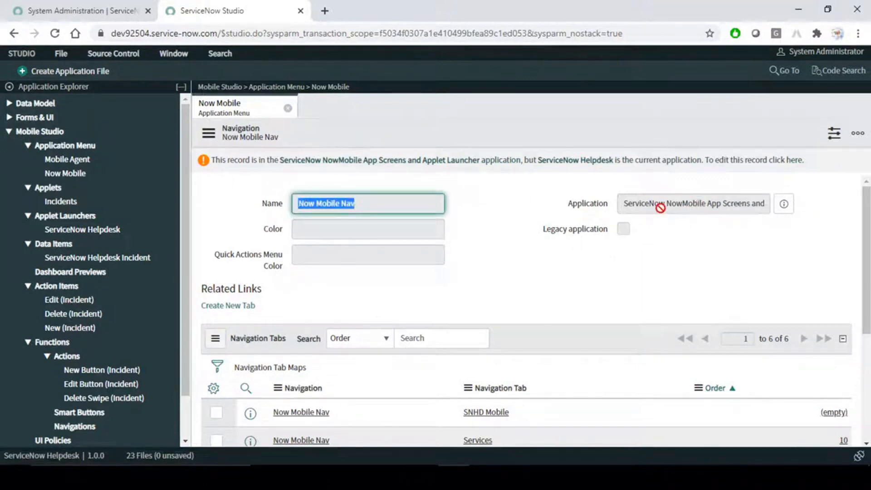
pyautogui.moveTo(636, 204); pyautogui.dragTo(750, 203)
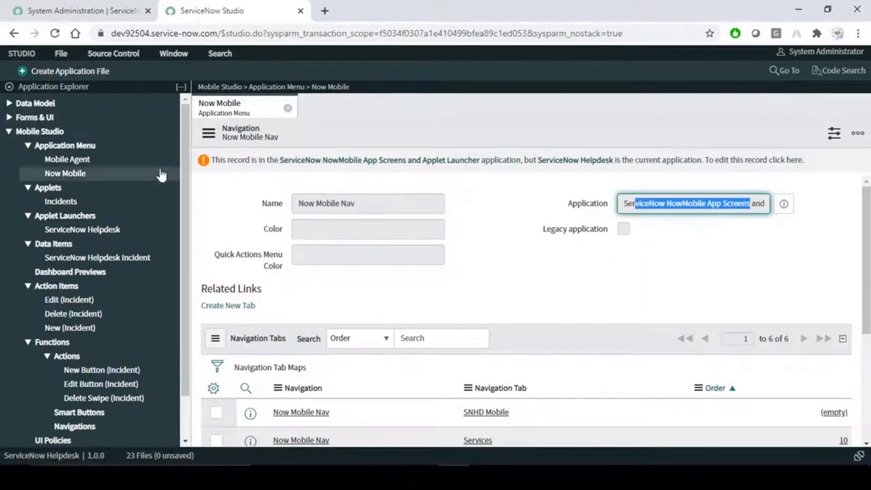
pyautogui.click(84, 160)
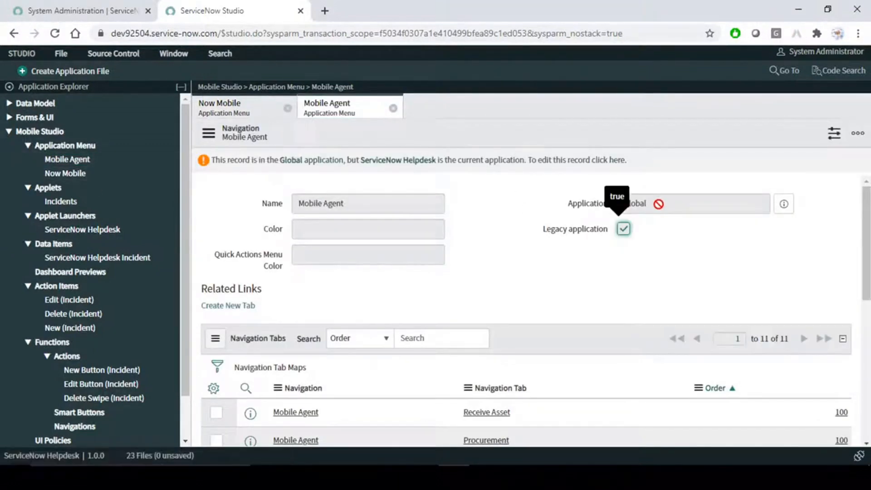
pyautogui.doubleClick(635, 204)
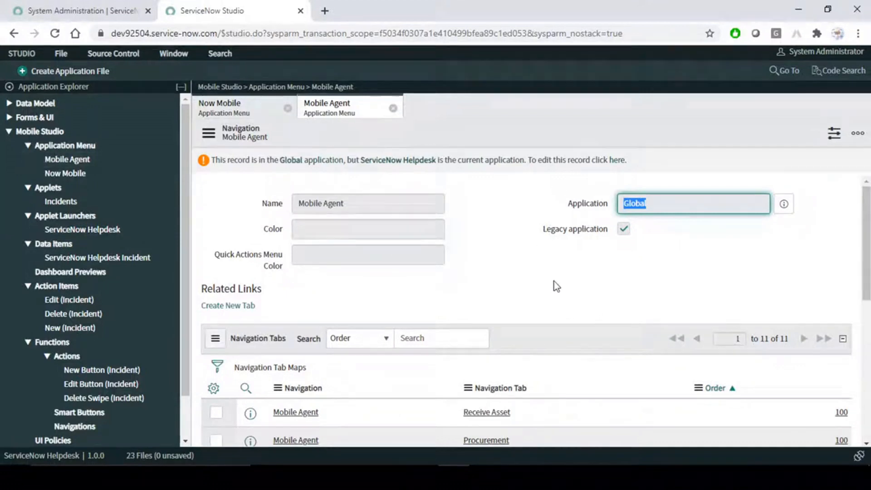
# - Find the ServiceNow Helpdesk entry in Mobile Agent's Navigation Tab Maps
pyautogui.scroll(-3, 554, 281)
pyautogui.scroll(-5, 554, 282)
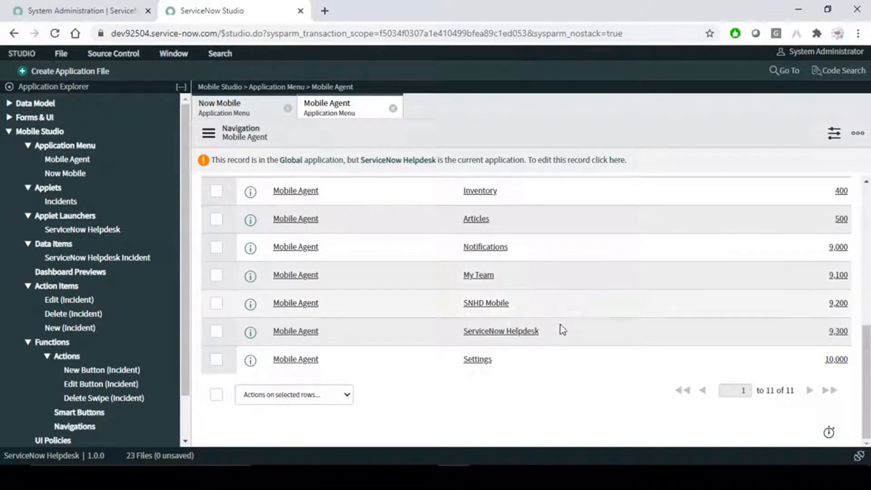
pyautogui.moveTo(551, 331); pyautogui.dragTo(451, 337)
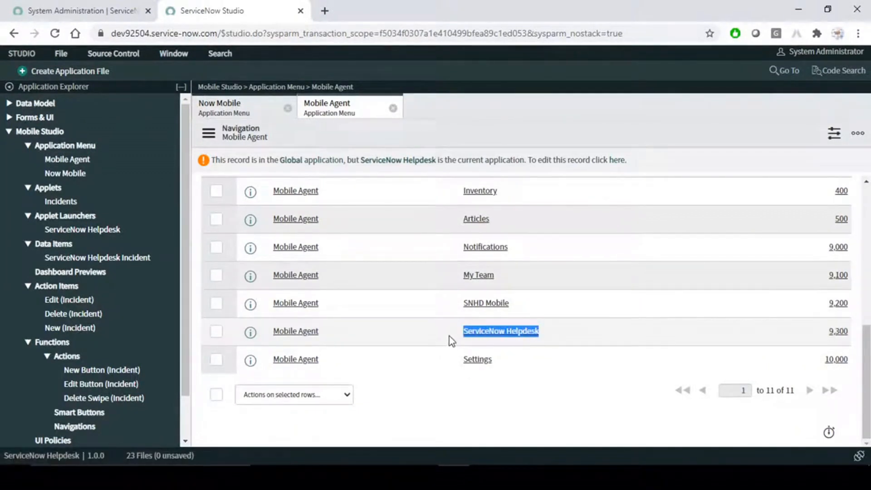
pyautogui.click(581, 329)
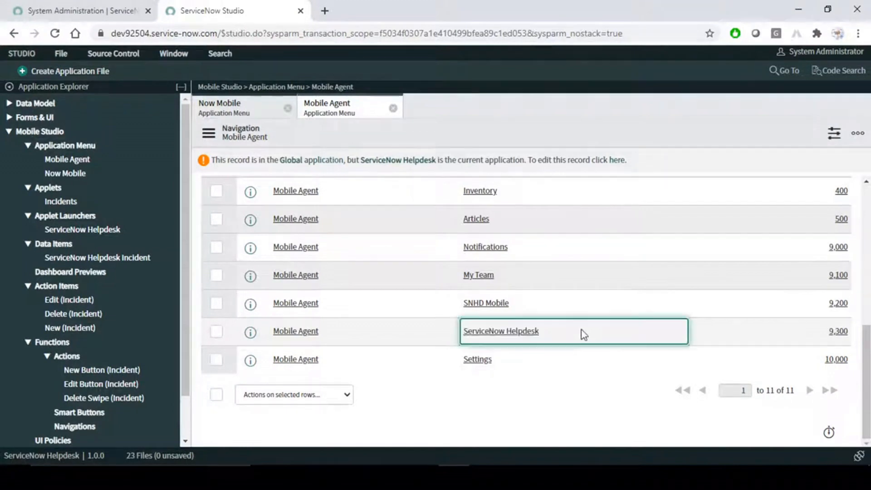
pyautogui.scroll(7, 568, 381)
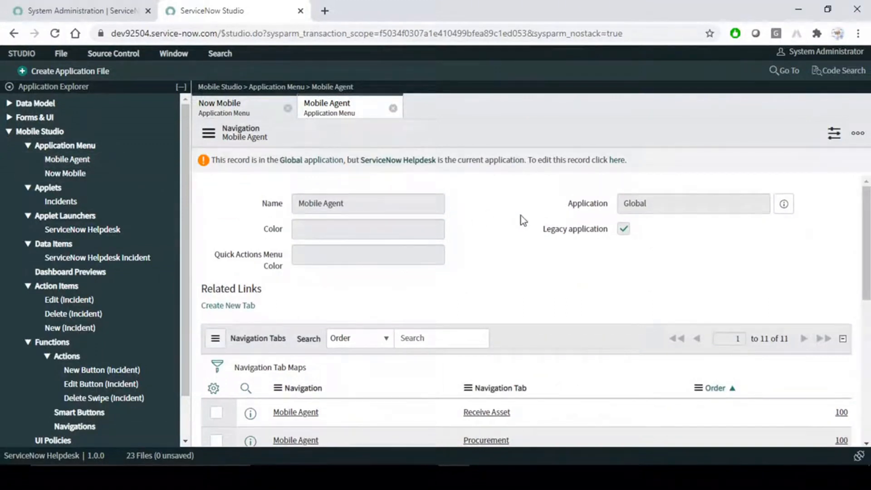
# - Return to the Now Mobile Nav record and bring the AirDroid phone mirror forward
pyautogui.click(232, 108)
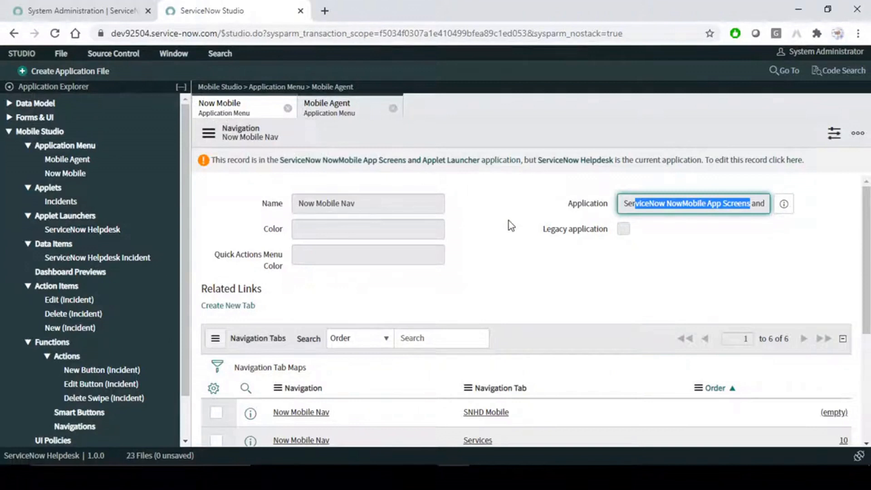
pyautogui.click(534, 275)
pyautogui.click(580, 476)
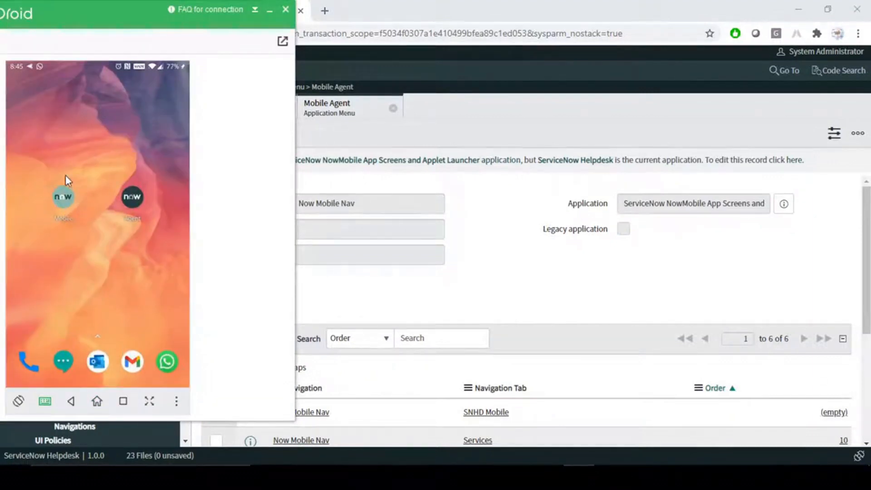
# - Log out of the phone's Agent app through More > Settings, then shift the mirror window down-right
pyautogui.click(134, 198)
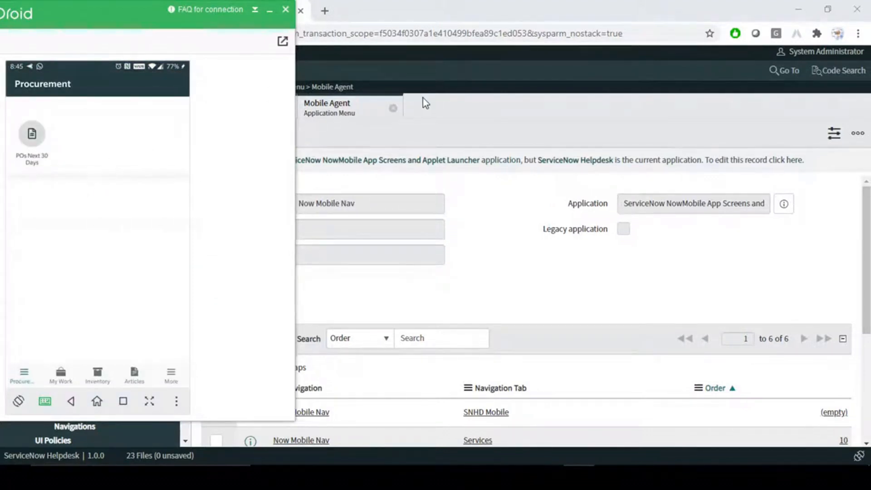
pyautogui.click(173, 376)
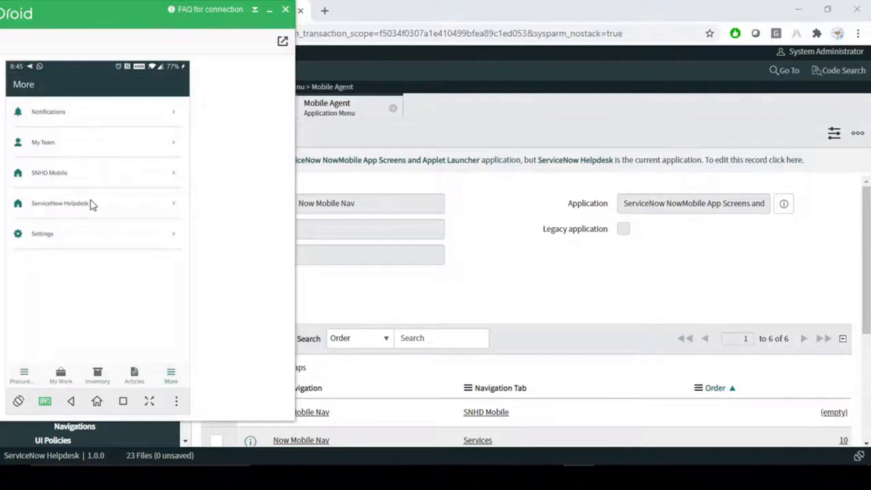
pyautogui.click(100, 236)
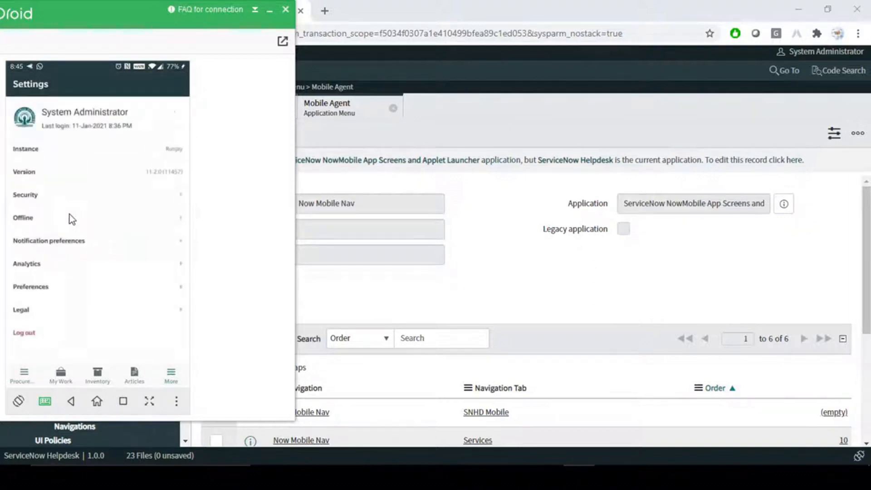
pyautogui.click(25, 334)
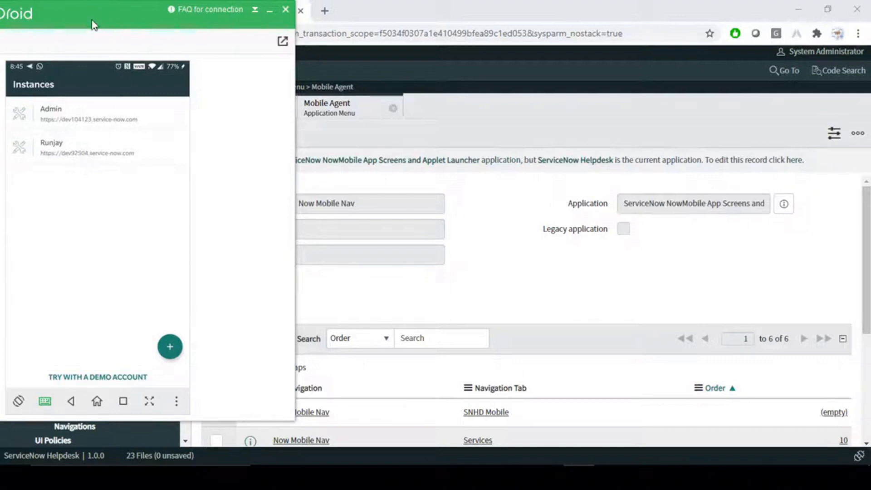
pyautogui.moveTo(116, 11); pyautogui.dragTo(195, 81)
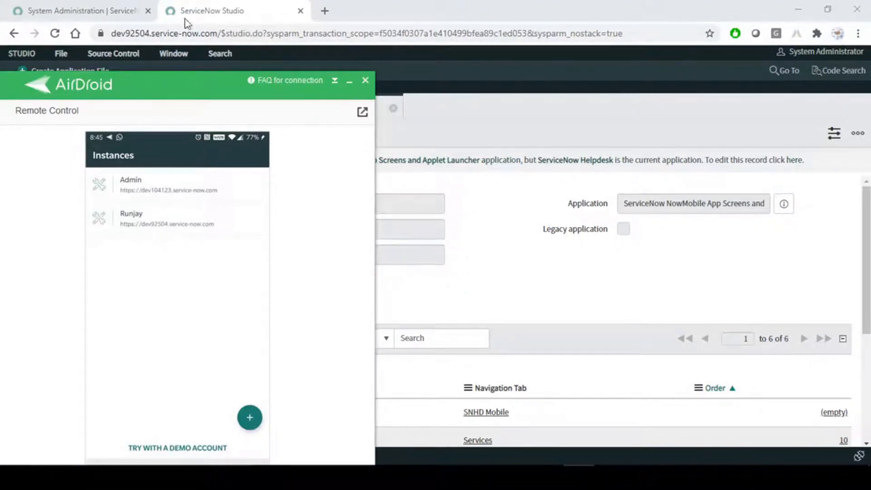
# - Sign in to the second saved instance using the autofilled saved user name and password
pyautogui.click(167, 224)
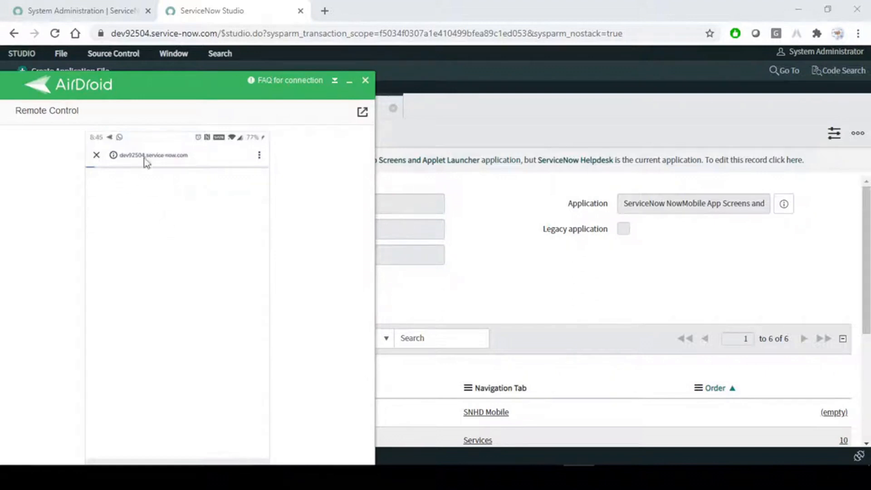
pyautogui.moveTo(205, 77); pyautogui.dragTo(126, 5)
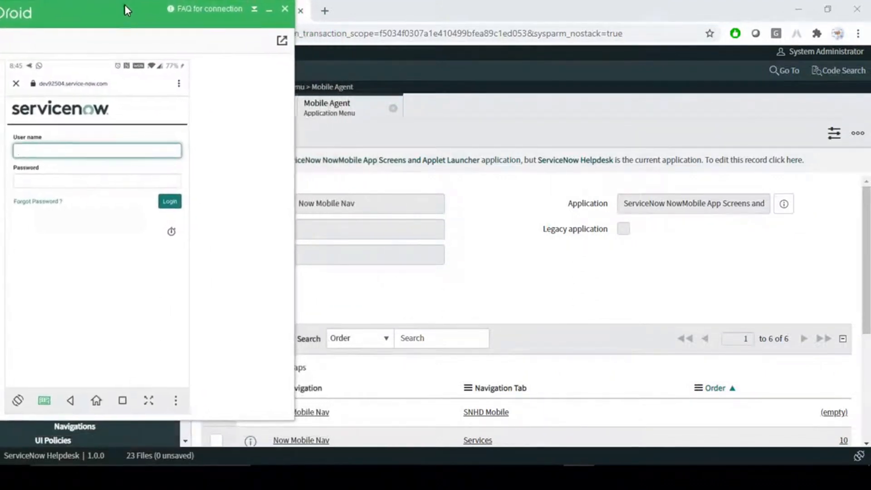
pyautogui.click(98, 151)
pyautogui.click(58, 328)
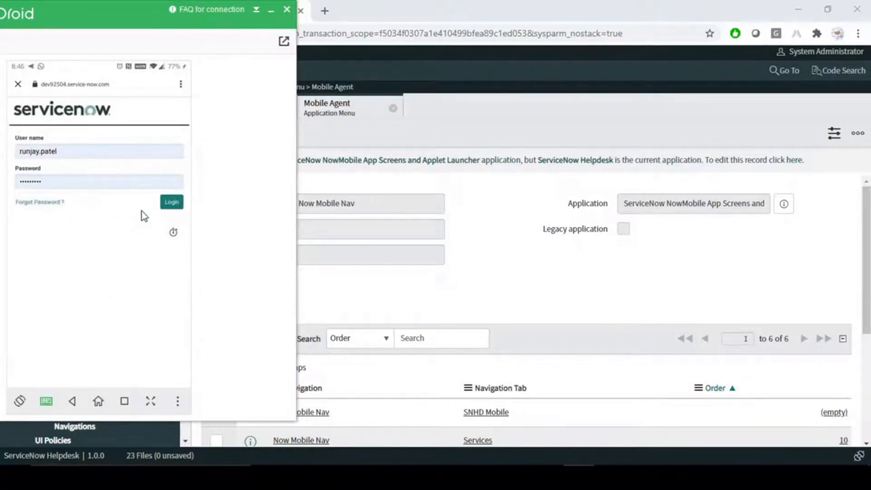
pyautogui.click(173, 204)
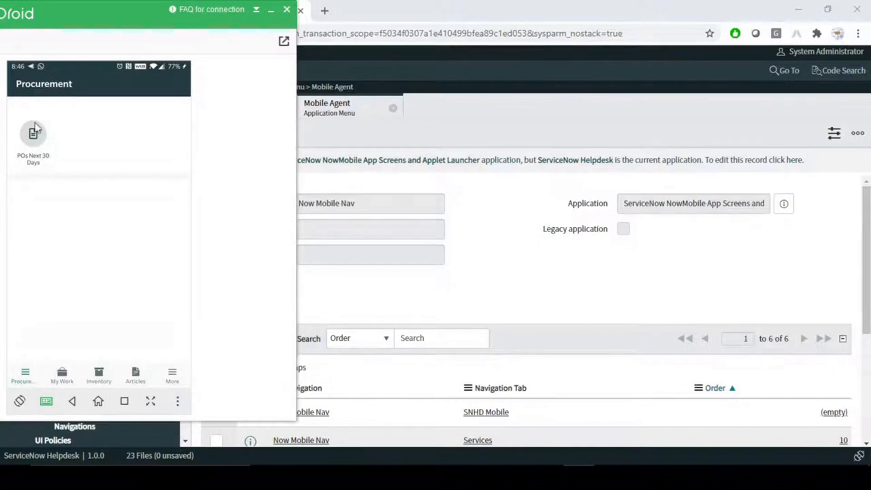
# - Open the ServiceNow Helpdesk section from More and browse its incidents list
pyautogui.click(173, 379)
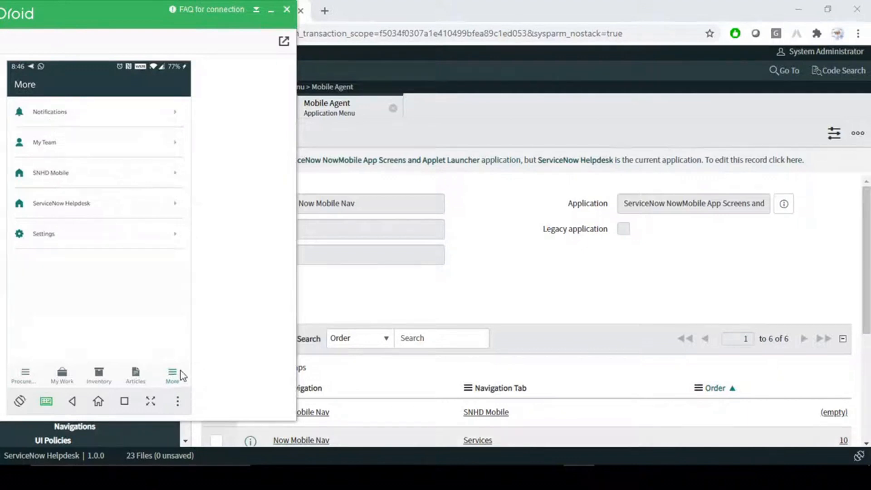
pyautogui.click(70, 205)
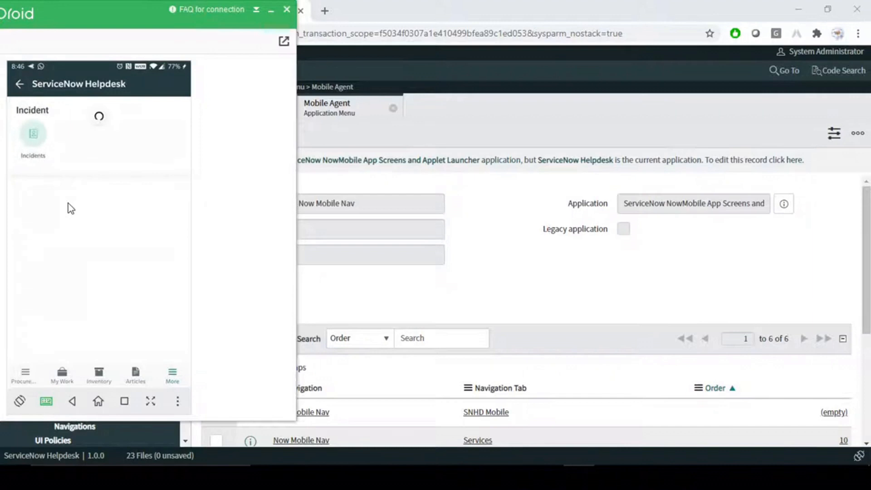
pyautogui.click(35, 134)
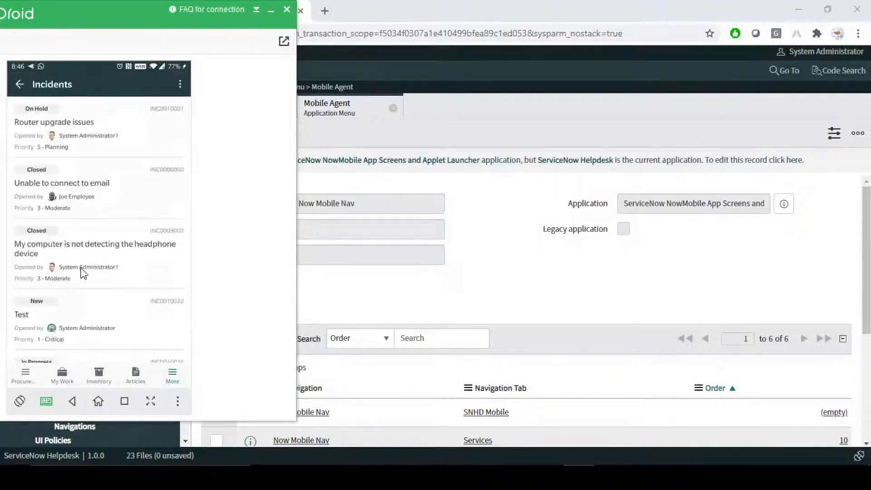
pyautogui.scroll(-4, 84, 274)
pyautogui.scroll(-6, 84, 285)
pyautogui.scroll(6, 84, 286)
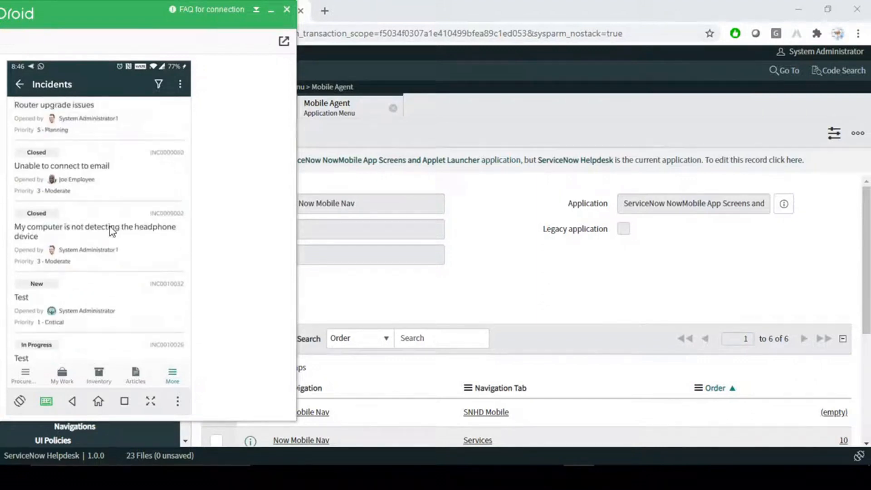
pyautogui.scroll(2, 110, 228)
# - Back out of the Agent app to the Android home screen
pyautogui.click(20, 86)
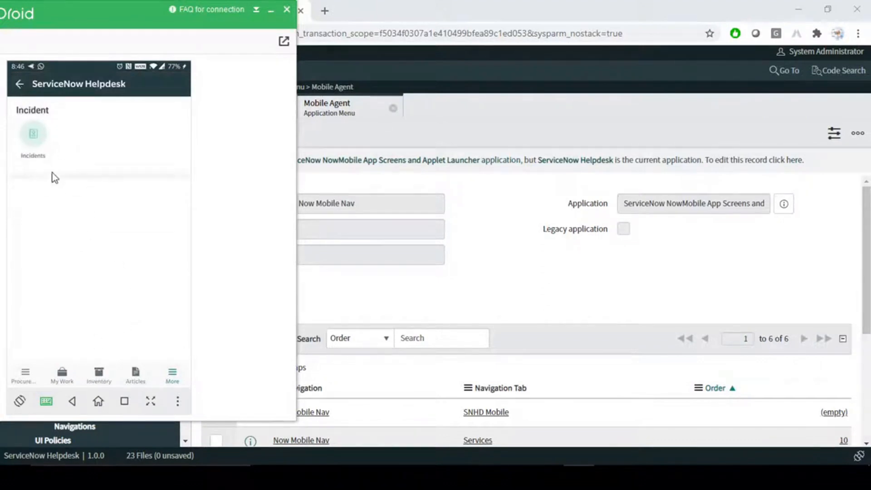
pyautogui.click(19, 85)
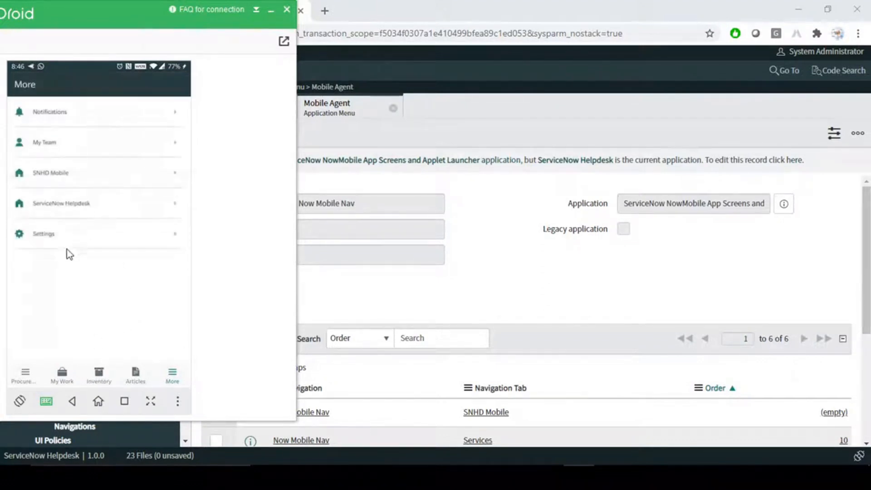
pyautogui.click(99, 402)
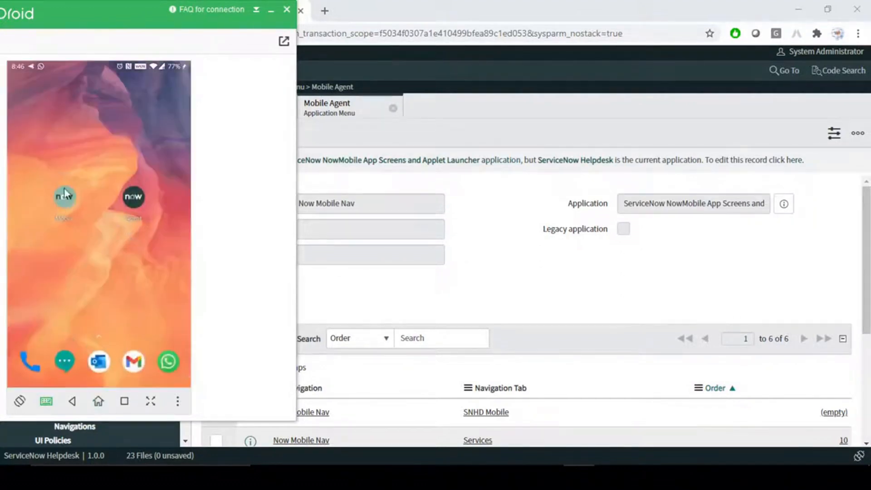
# - Browse the second Now app's More, Settings, Home and Services pages, then return to Studio
pyautogui.click(65, 197)
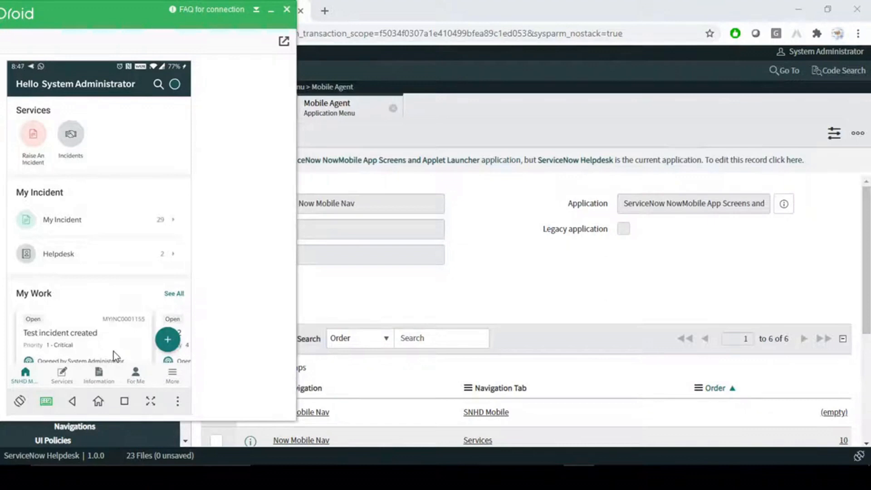
pyautogui.click(173, 376)
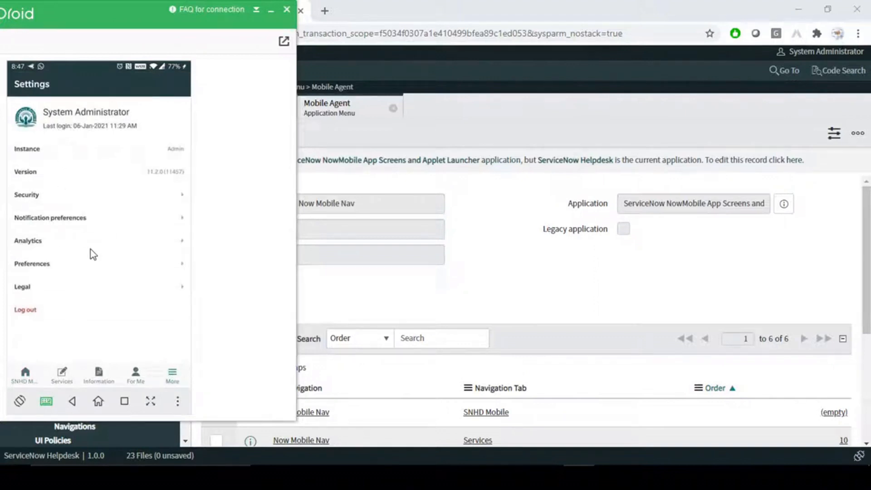
pyautogui.click(173, 377)
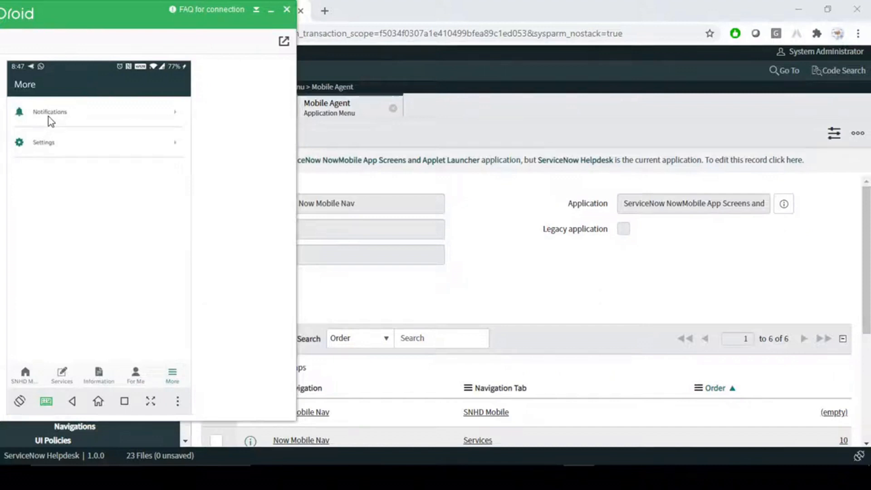
pyautogui.click(76, 145)
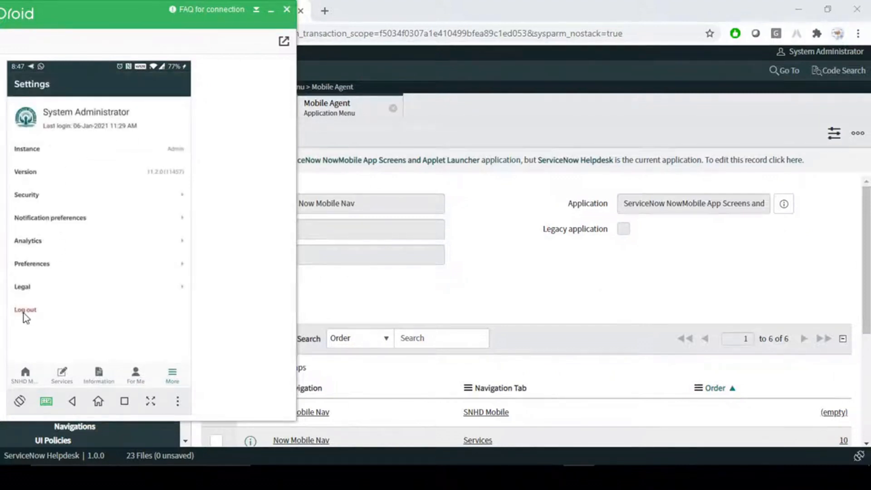
pyautogui.click(21, 376)
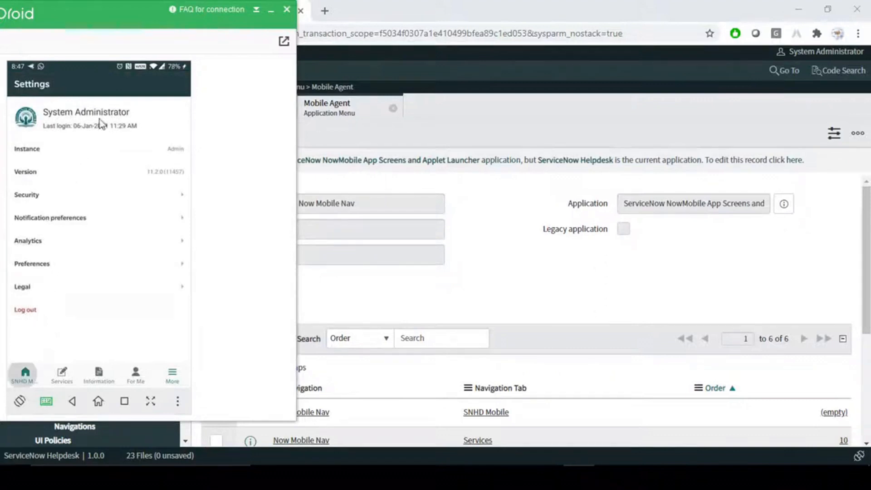
pyautogui.click(62, 375)
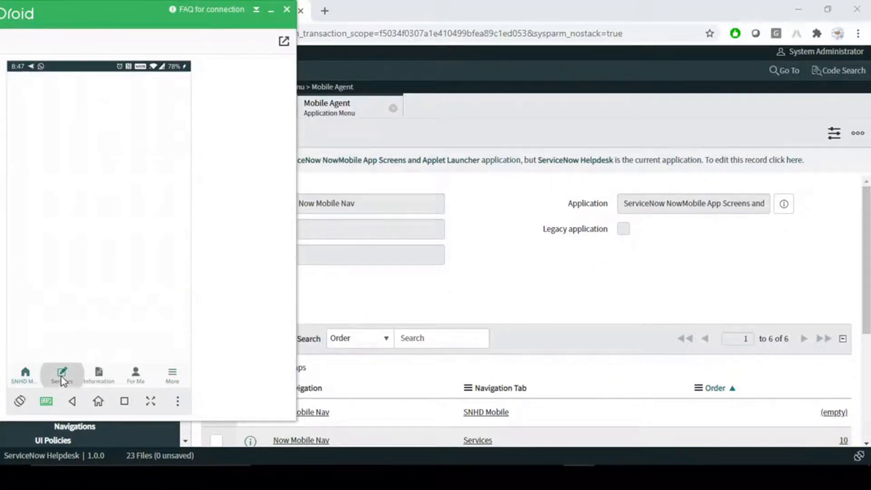
pyautogui.click(515, 257)
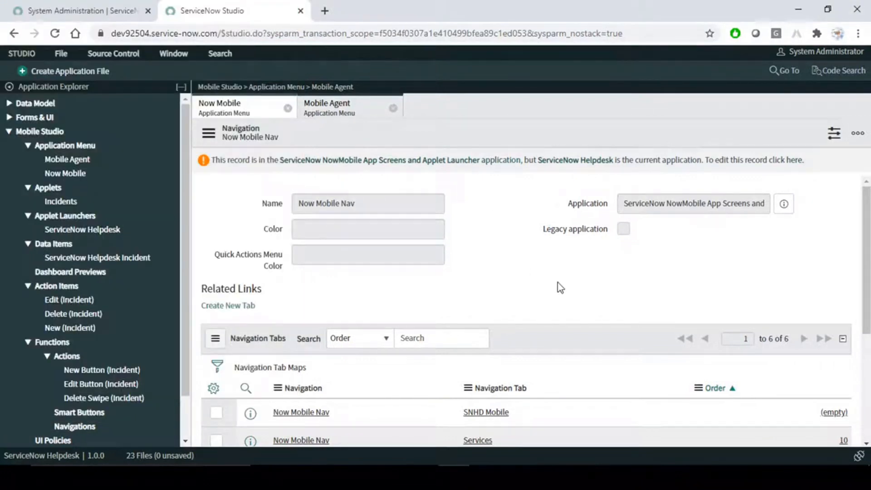
# - Open Mobile Agent and the Incidents applet, then close the Incidents, Mobile Agent and Now Mobile tabs
pyautogui.click(344, 109)
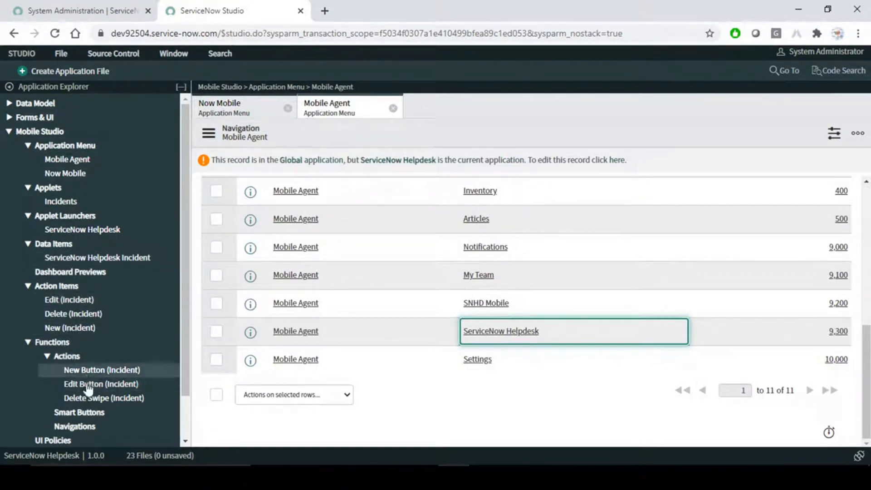
pyautogui.click(70, 202)
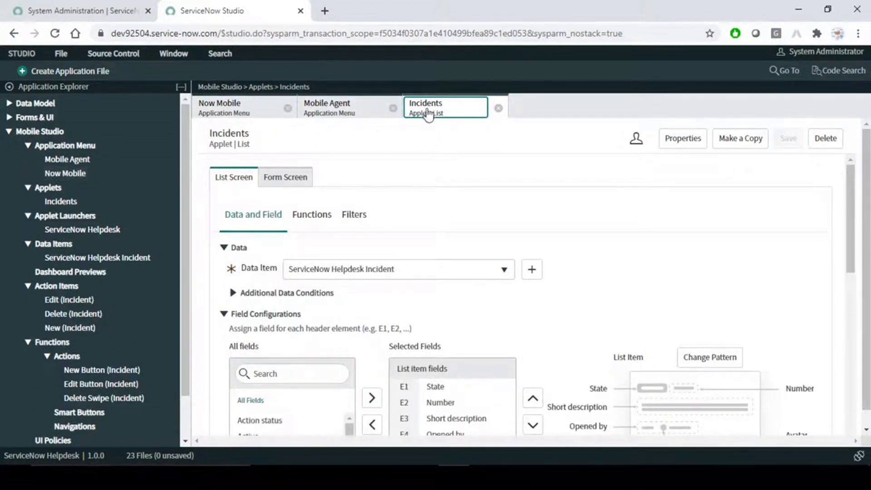
pyautogui.click(498, 108)
pyautogui.click(393, 108)
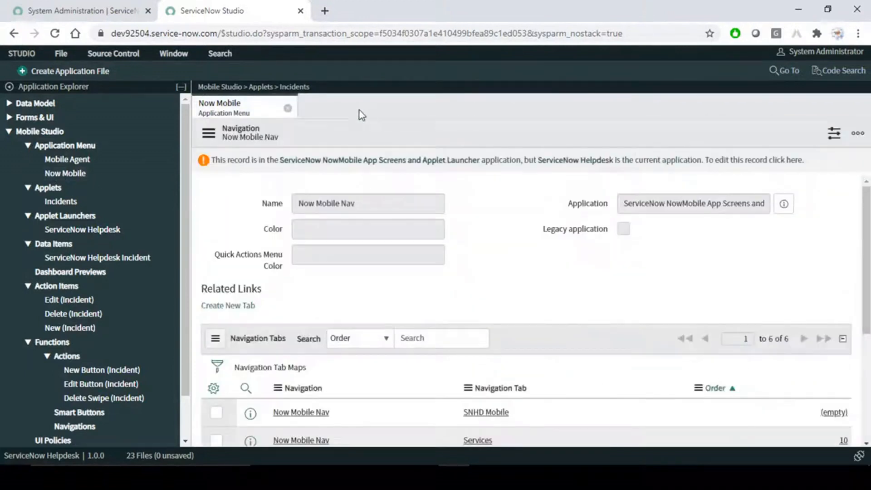
pyautogui.click(288, 109)
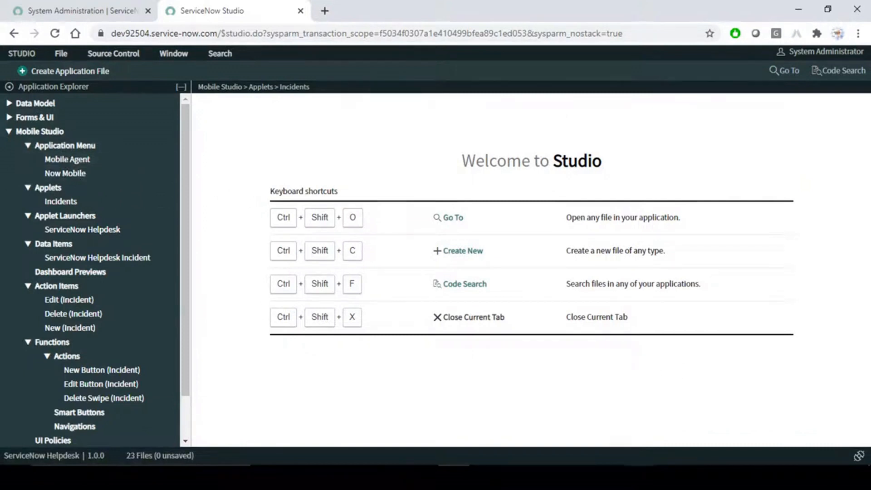
pyautogui.click(641, 477)
# - Read through section 1's items a to e of the mobile app guide
pyautogui.scroll(3, 486, 301)
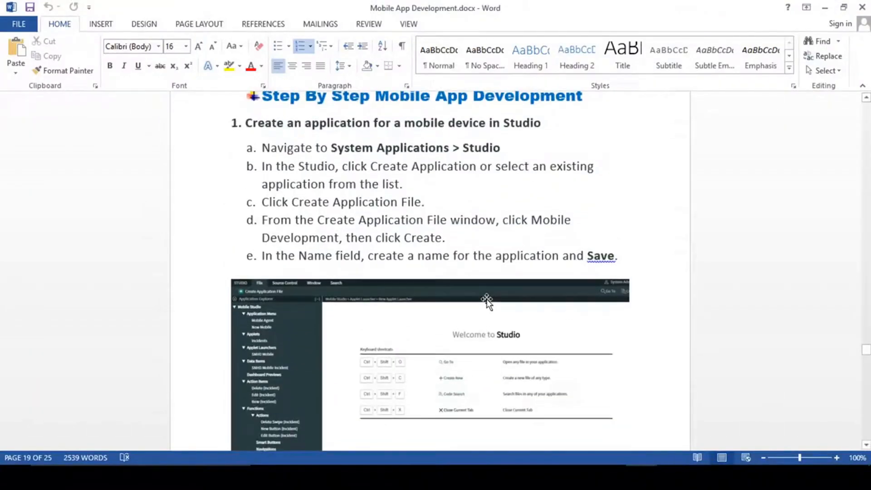
pyautogui.scroll(3, 487, 301)
pyautogui.moveTo(266, 200); pyautogui.dragTo(370, 301)
pyautogui.click(321, 302)
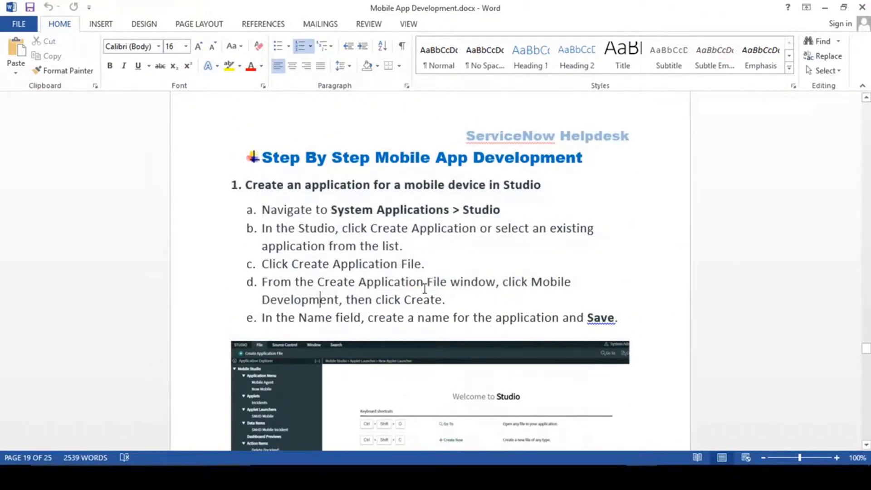
pyautogui.scroll(-7, 425, 288)
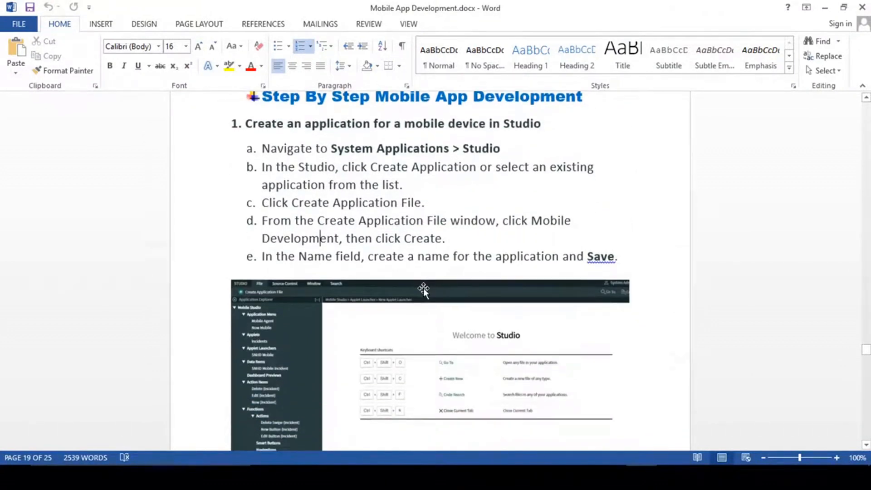
pyautogui.scroll(5, 446, 319)
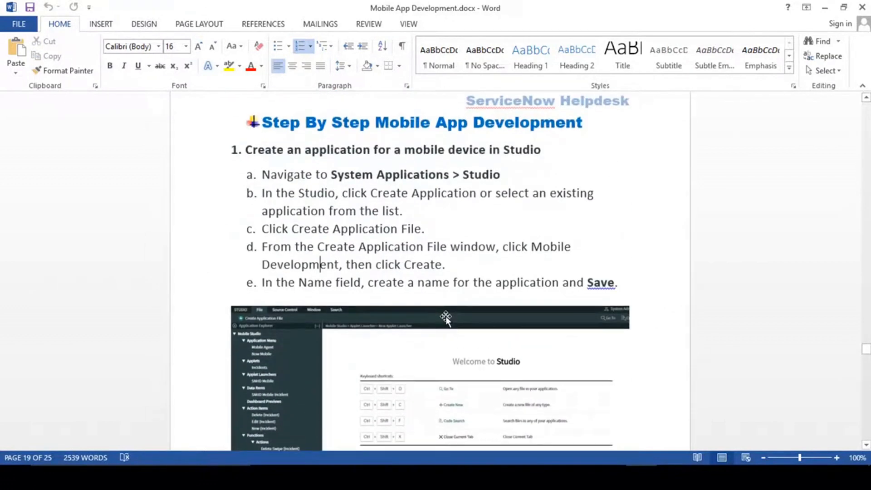
pyautogui.moveTo(267, 178); pyautogui.dragTo(364, 286)
pyautogui.click(295, 180)
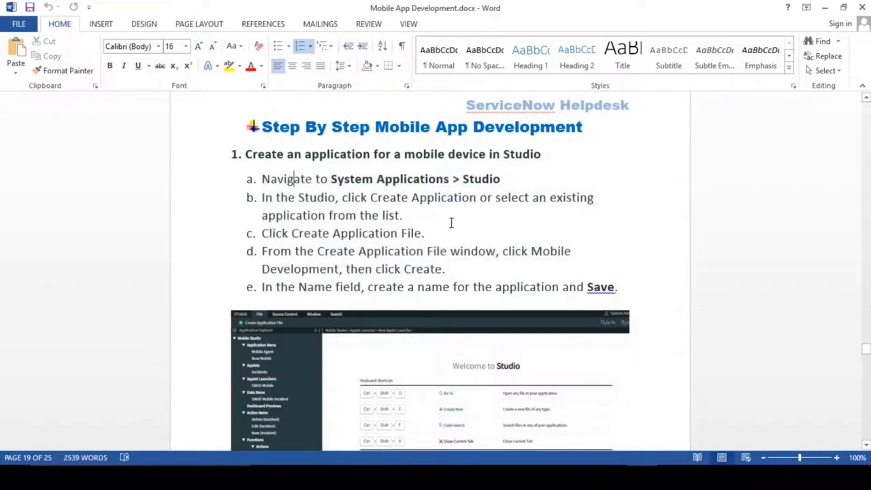
# - Review the Now Mobile example in section 2's item b, then minimize Word
pyautogui.scroll(-5, 442, 258)
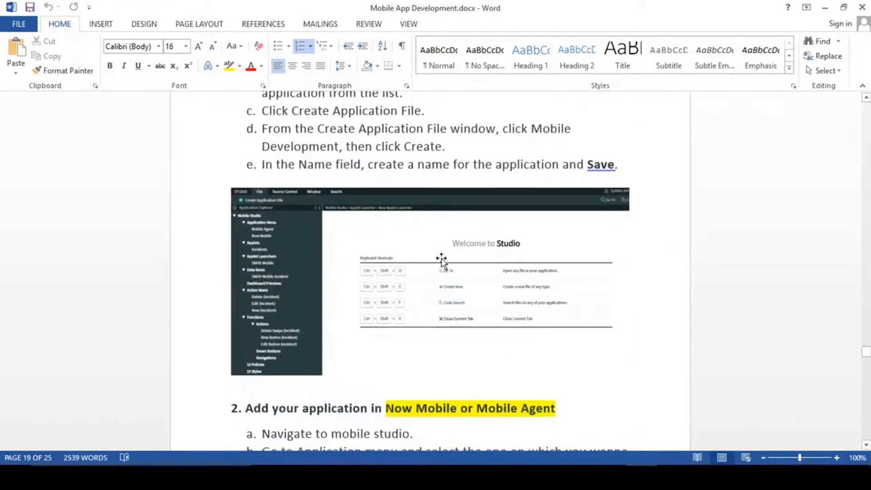
pyautogui.scroll(-10, 442, 260)
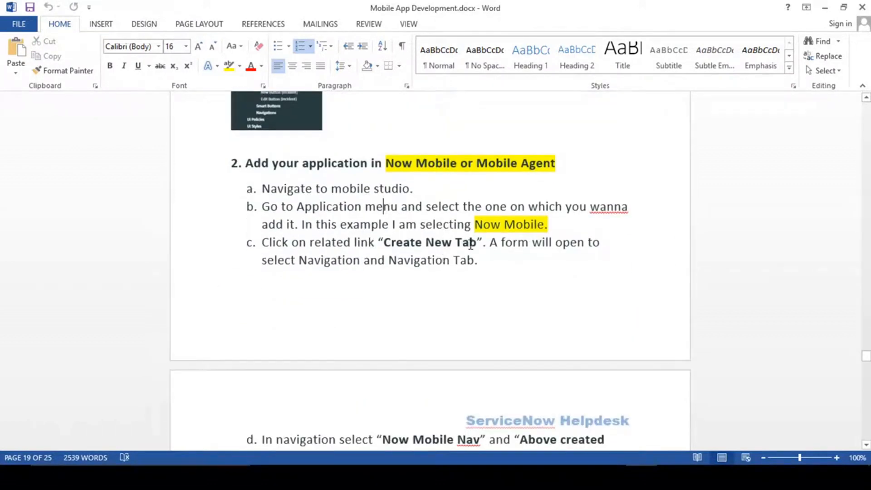
pyautogui.click(499, 227)
pyautogui.moveTo(475, 225); pyautogui.dragTo(545, 225)
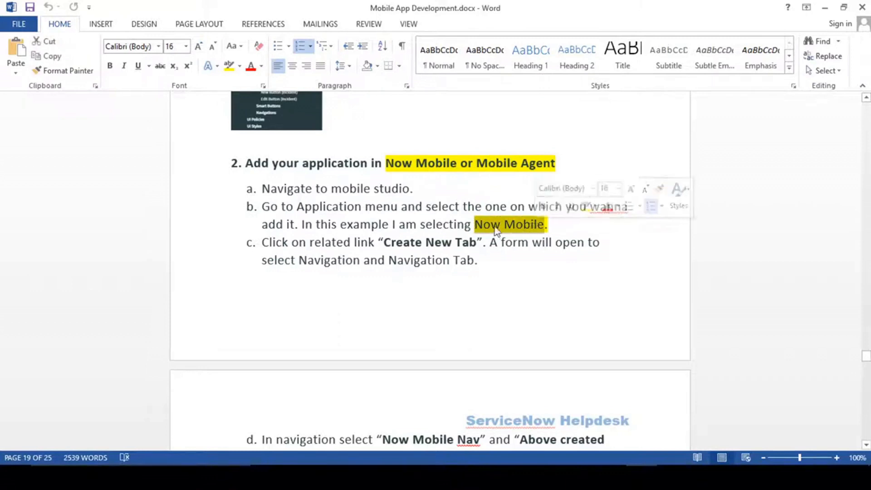
pyautogui.click(468, 223)
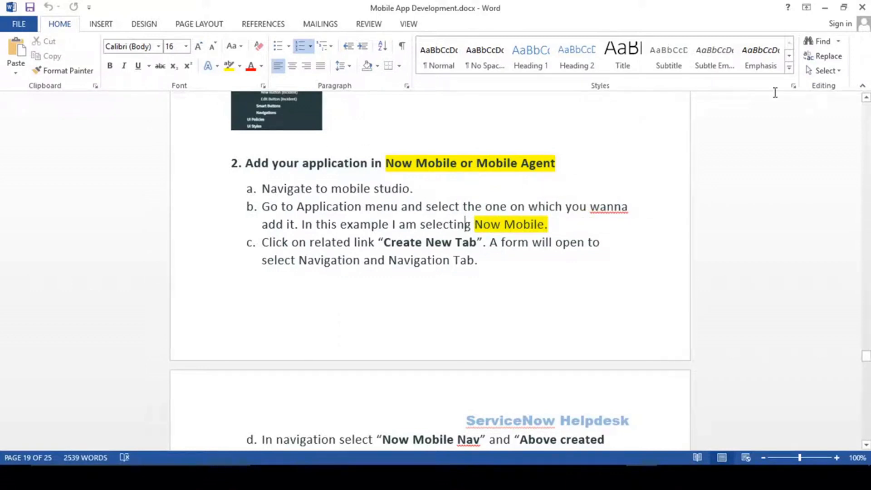
pyautogui.click(825, 7)
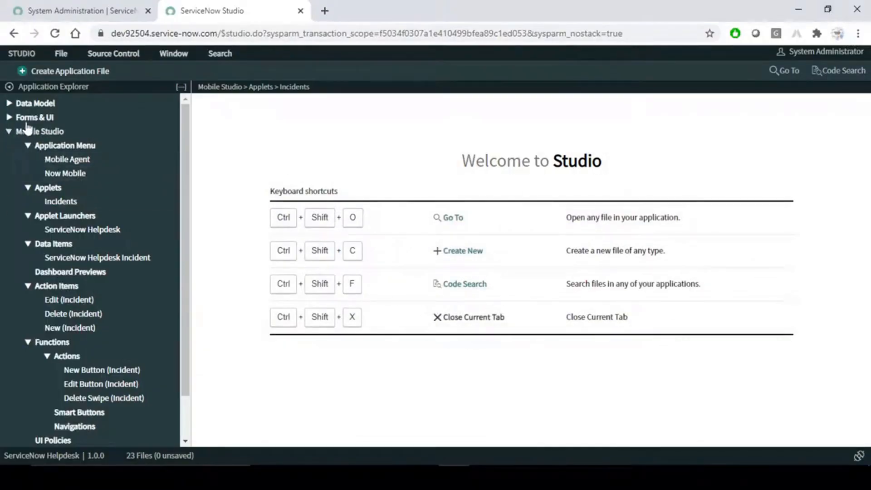
# - Scroll through the System Administration homepage, then switch to the ServiceNow Studio browser tab
pyautogui.click(67, 6)
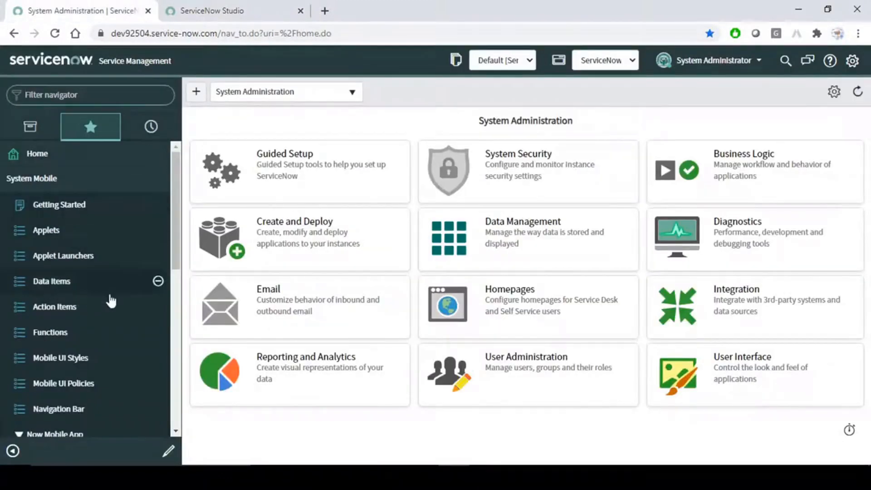
pyautogui.scroll(-1, 89, 295)
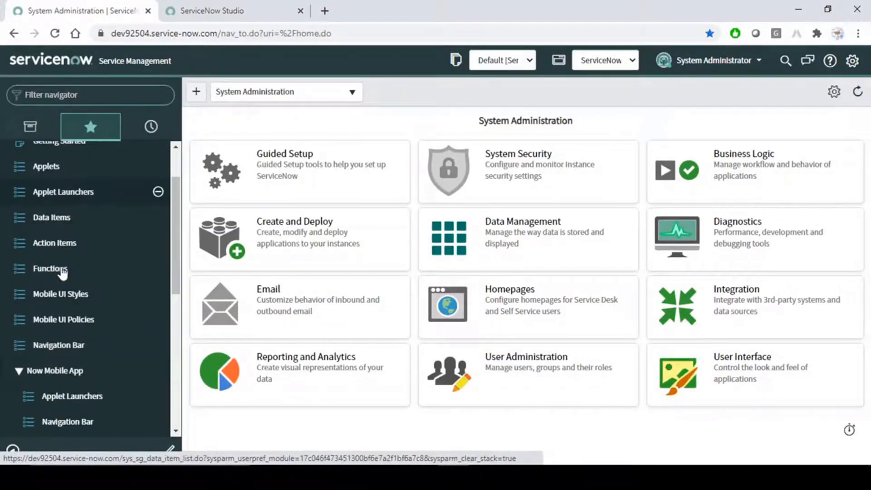
pyautogui.scroll(1, 73, 205)
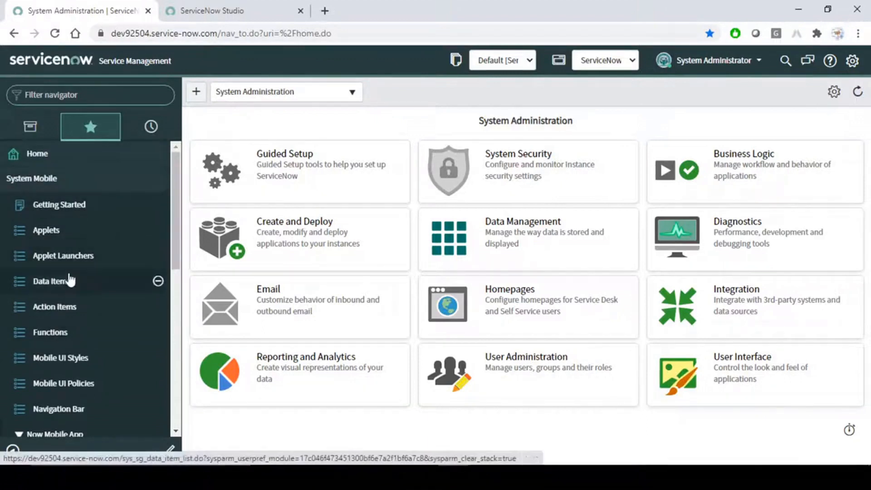
pyautogui.scroll(-7, 97, 296)
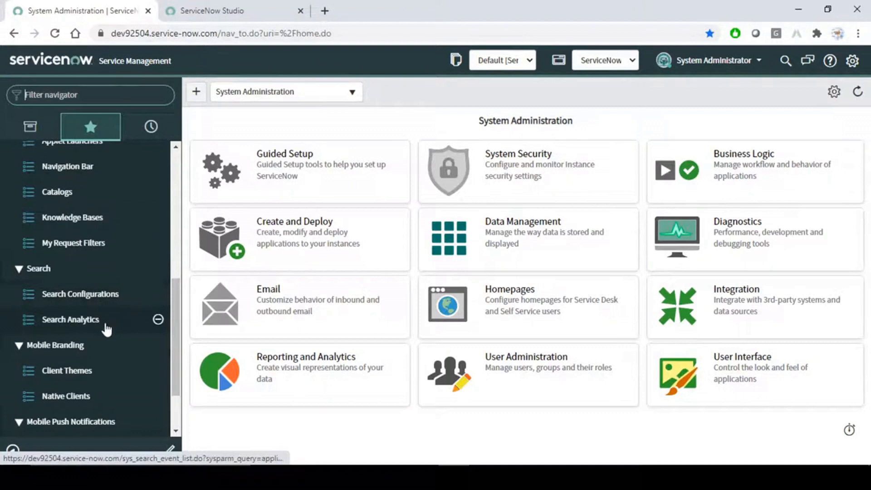
pyautogui.scroll(-2, 106, 330)
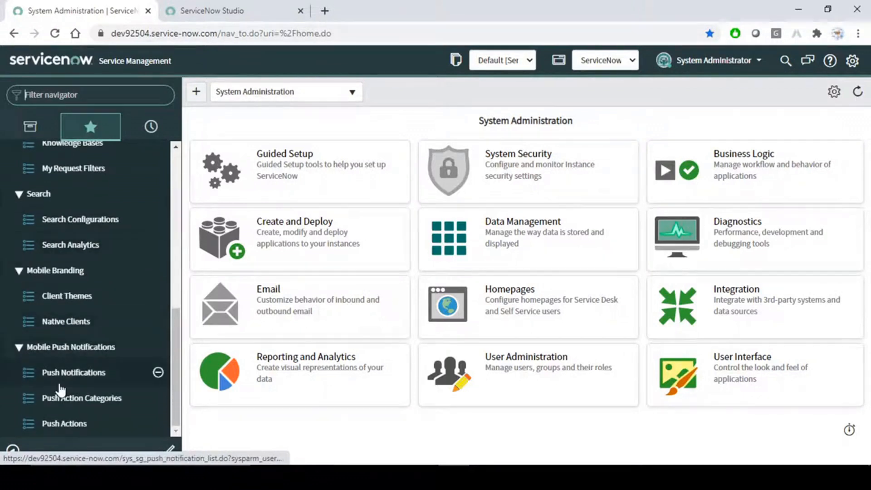
pyautogui.scroll(9, 98, 315)
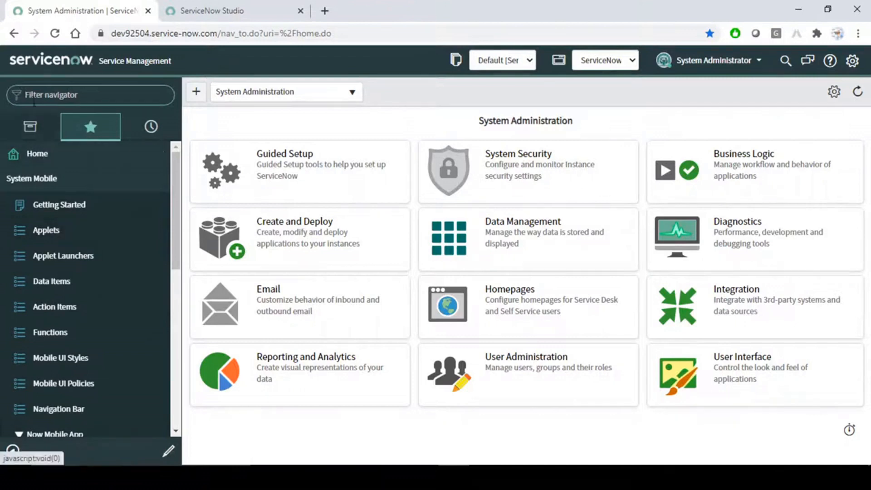
pyautogui.click(181, 11)
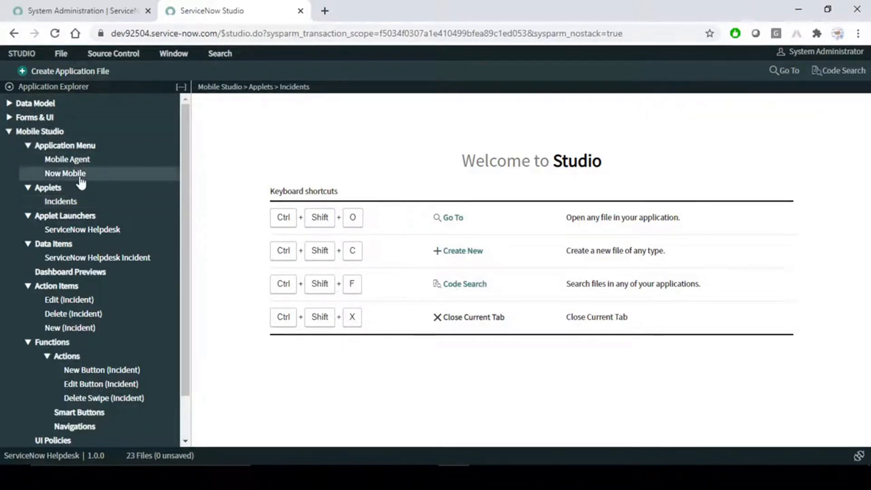
# - Open the Now Mobile application menu record and check its Now Mobile Nav name
pyautogui.click(103, 10)
pyautogui.click(227, 6)
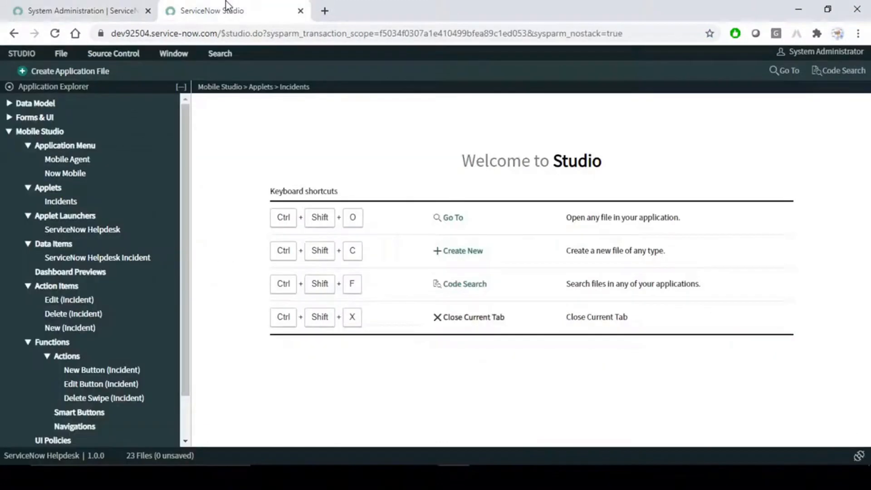
pyautogui.click(70, 175)
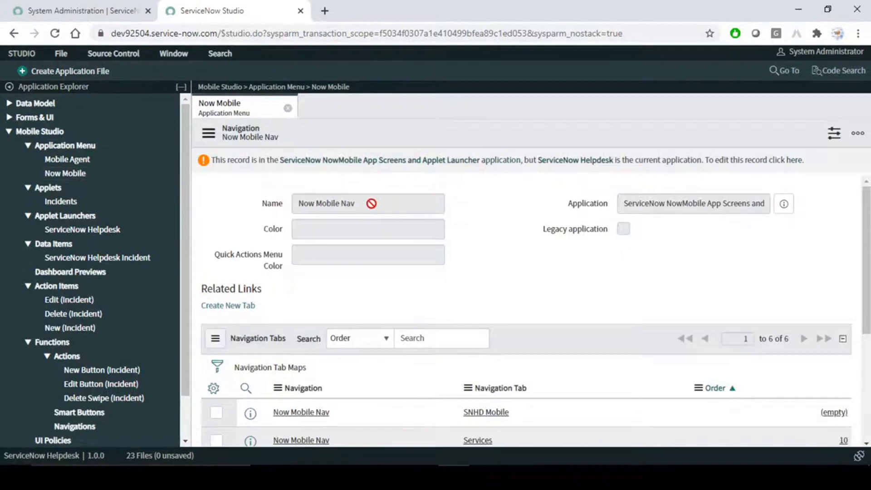
pyautogui.moveTo(372, 204); pyautogui.dragTo(275, 212)
pyautogui.click(563, 227)
# - Read the full ServiceNow Helpdesk application name and scroll through the form
pyautogui.moveTo(634, 203); pyautogui.dragTo(783, 207)
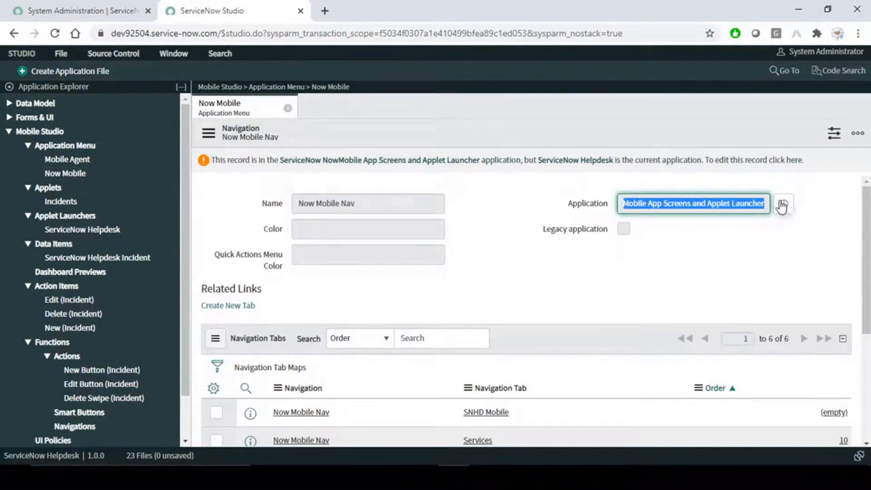
pyautogui.click(696, 202)
pyautogui.moveTo(713, 204); pyautogui.dragTo(595, 208)
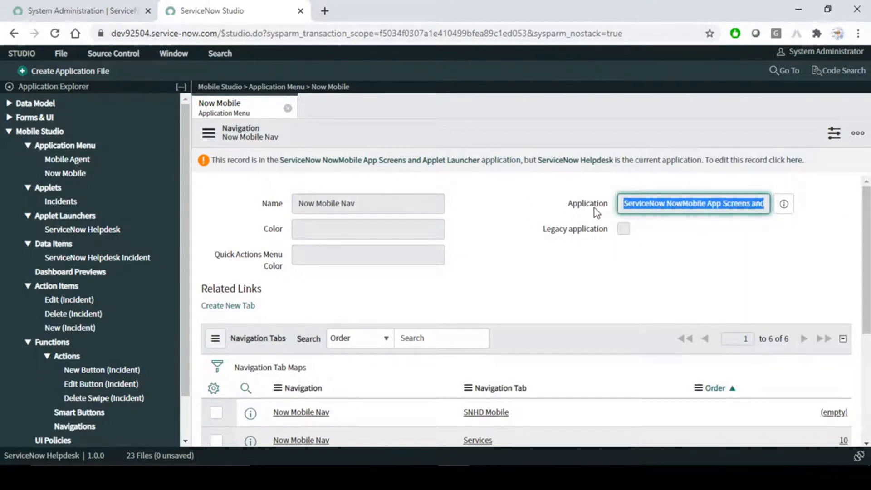
pyautogui.click(695, 203)
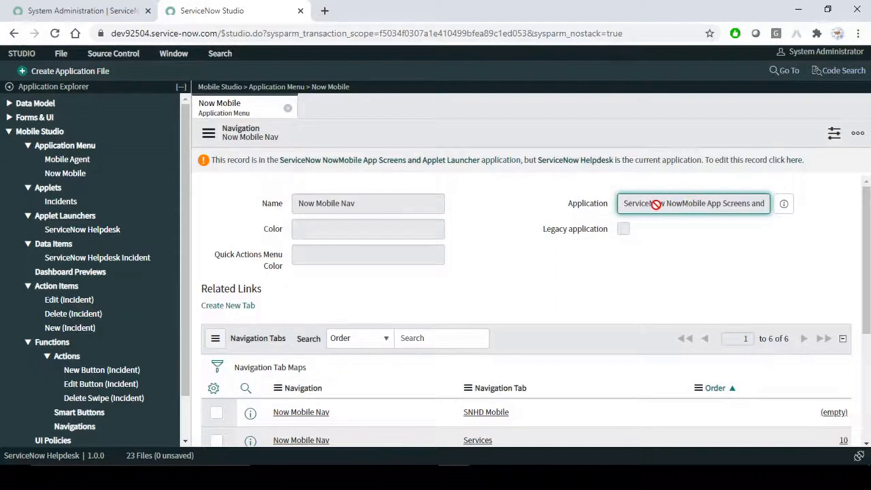
pyautogui.moveTo(658, 203); pyautogui.dragTo(779, 206)
pyautogui.click(686, 265)
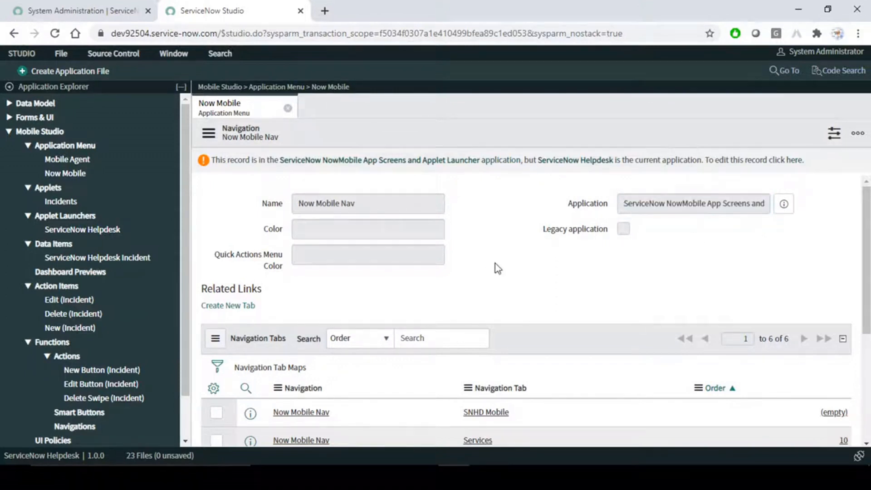
pyautogui.scroll(-3, 495, 263)
pyautogui.scroll(-2, 499, 273)
pyautogui.scroll(5, 503, 286)
pyautogui.click(231, 307)
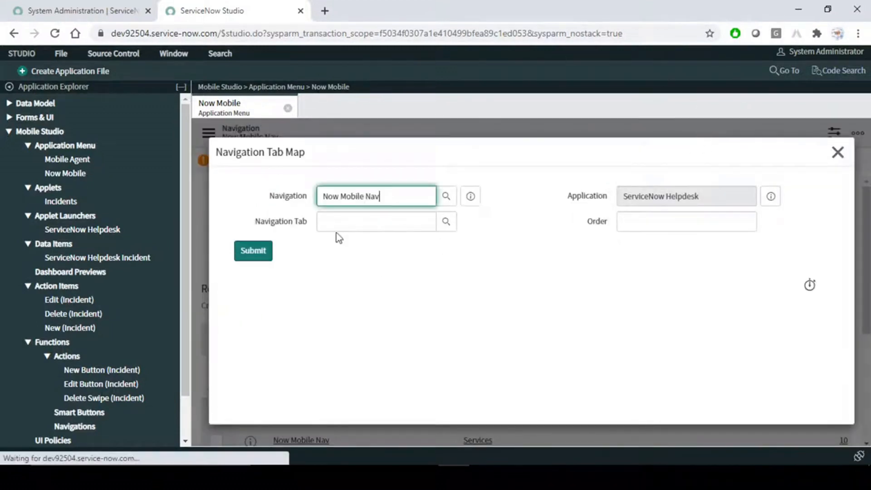
pyautogui.click(422, 309)
pyautogui.click(386, 196)
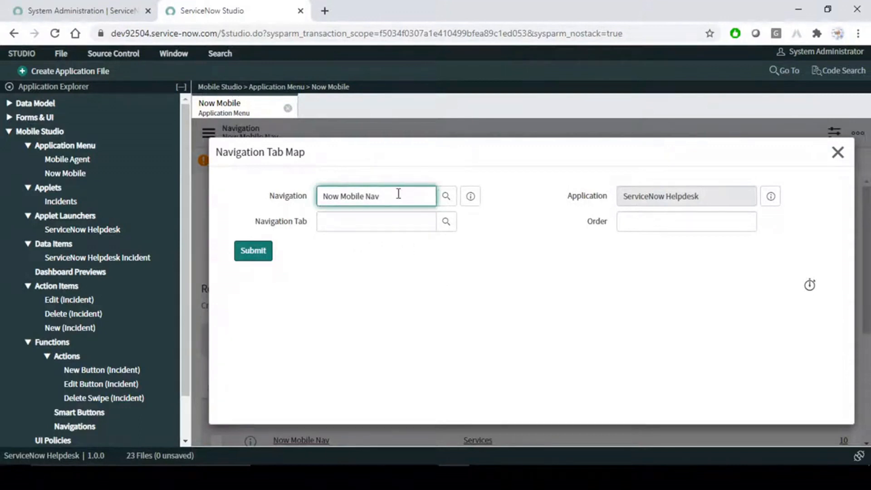
pyautogui.click(446, 196)
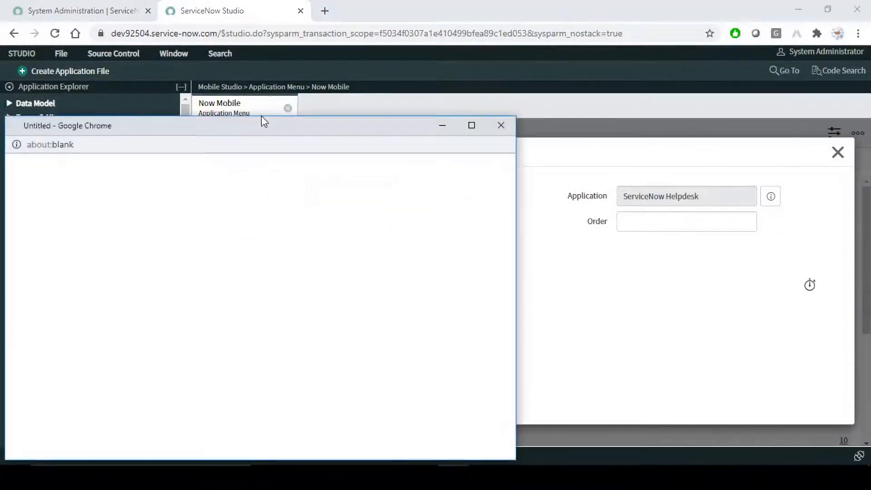
pyautogui.moveTo(286, 132); pyautogui.dragTo(394, 131)
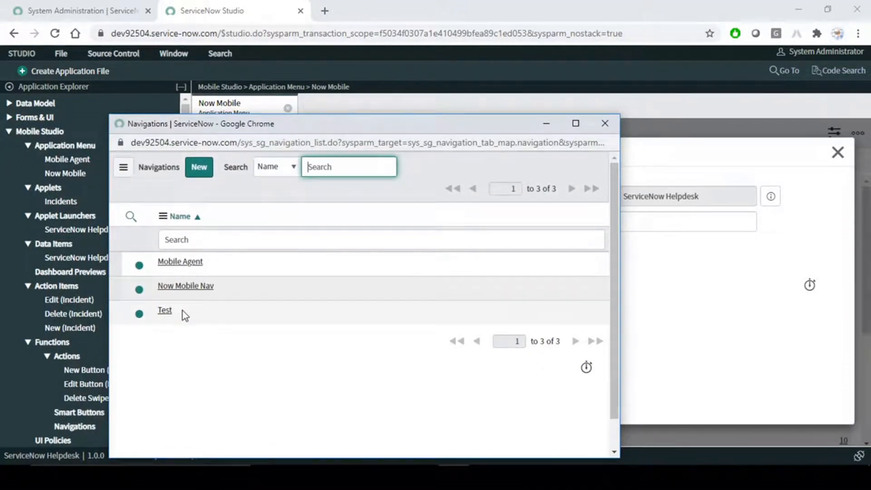
pyautogui.moveTo(148, 312); pyautogui.dragTo(181, 342)
pyautogui.click(194, 345)
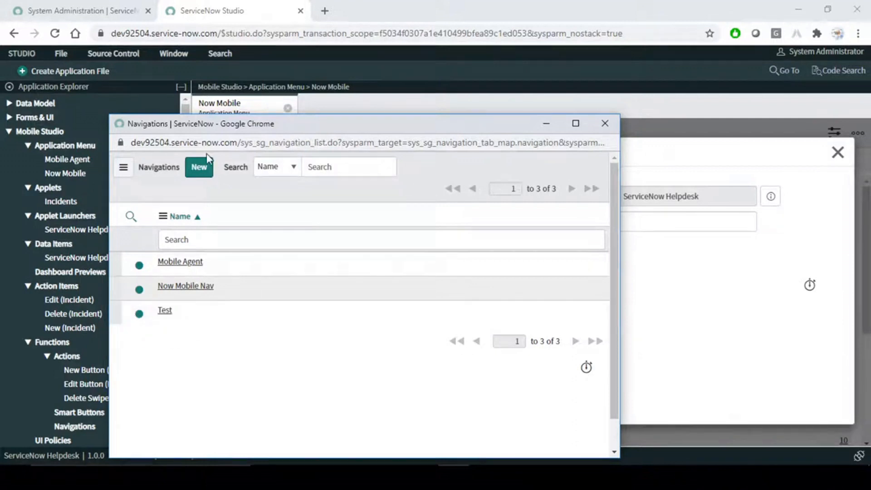
pyautogui.click(188, 286)
pyautogui.moveTo(395, 195); pyautogui.dragTo(269, 215)
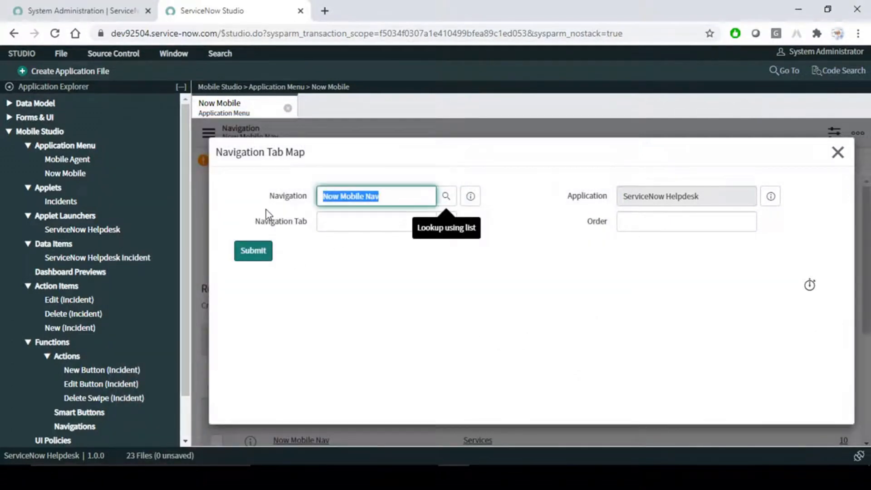
pyautogui.click(414, 272)
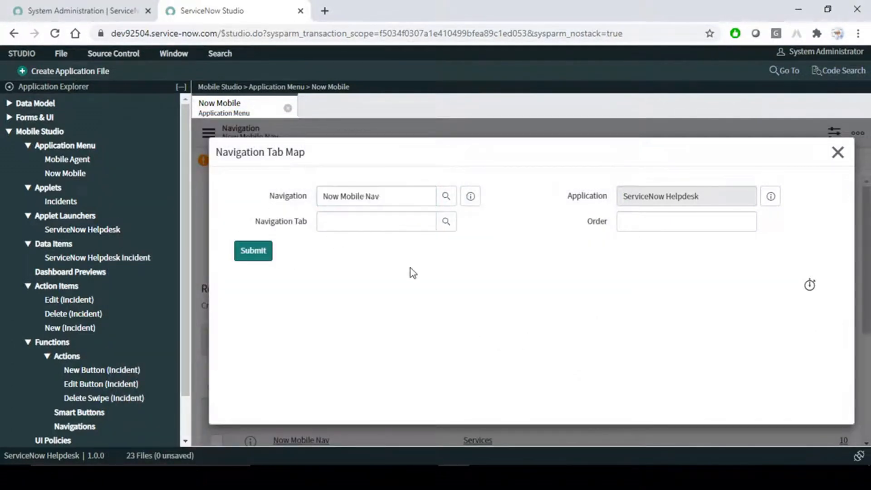
pyautogui.click(391, 222)
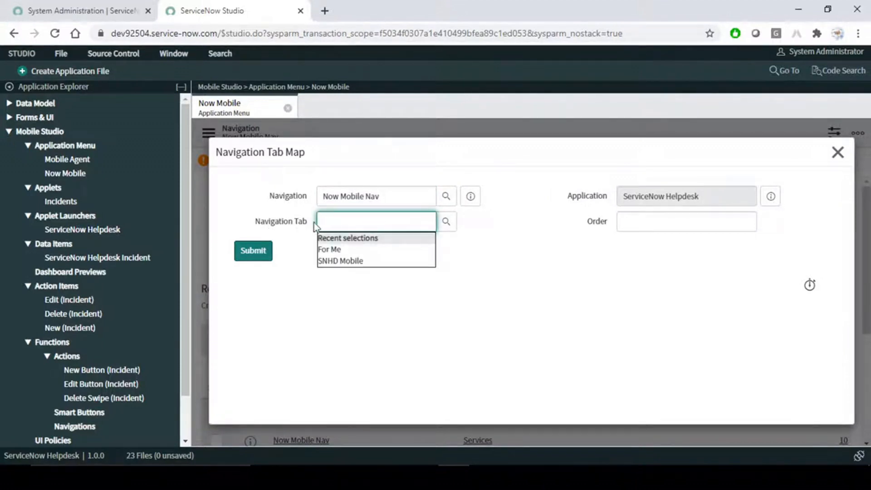
pyautogui.click(445, 222)
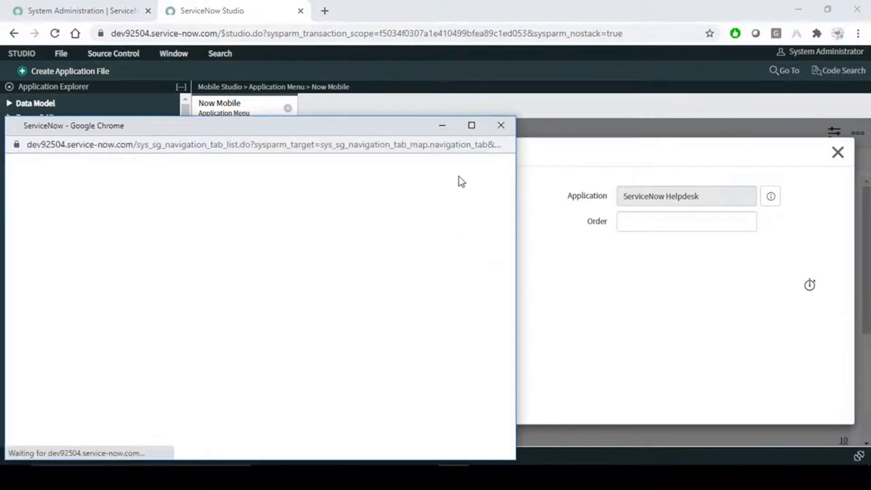
pyautogui.moveTo(346, 130); pyautogui.dragTo(527, 78)
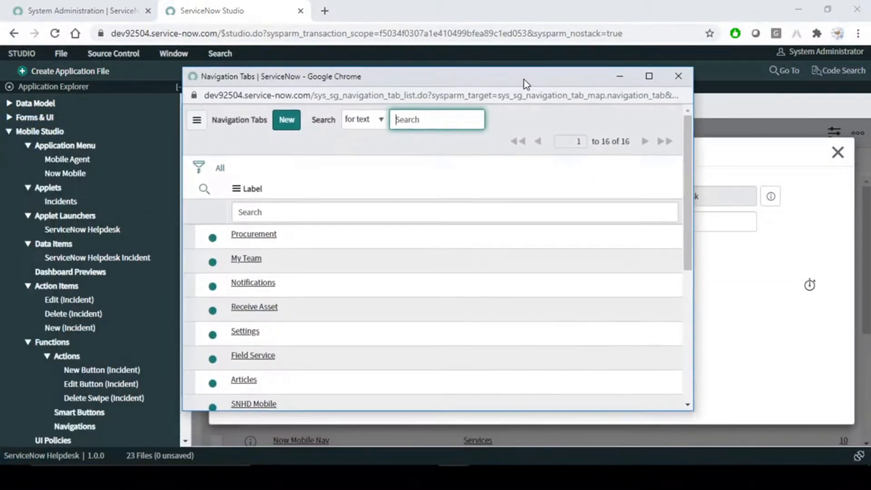
pyautogui.scroll(-2, 318, 304)
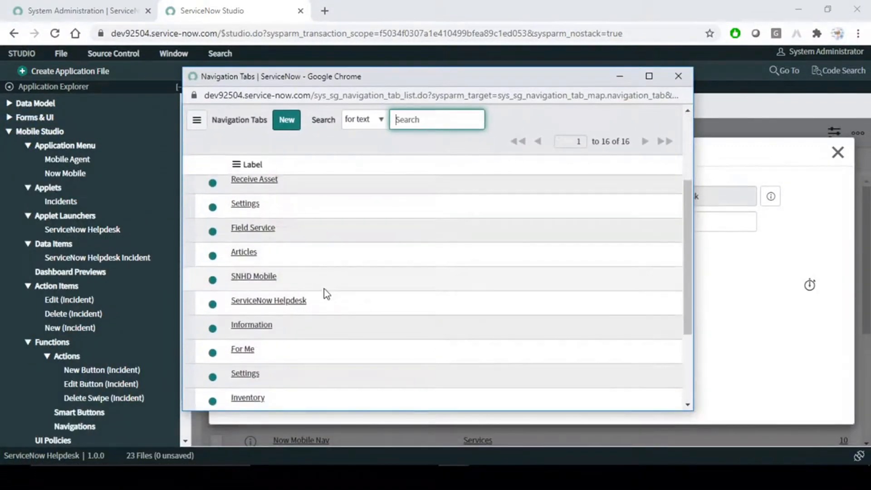
pyautogui.scroll(-3, 301, 298)
pyautogui.scroll(2, 303, 298)
pyautogui.scroll(2, 303, 295)
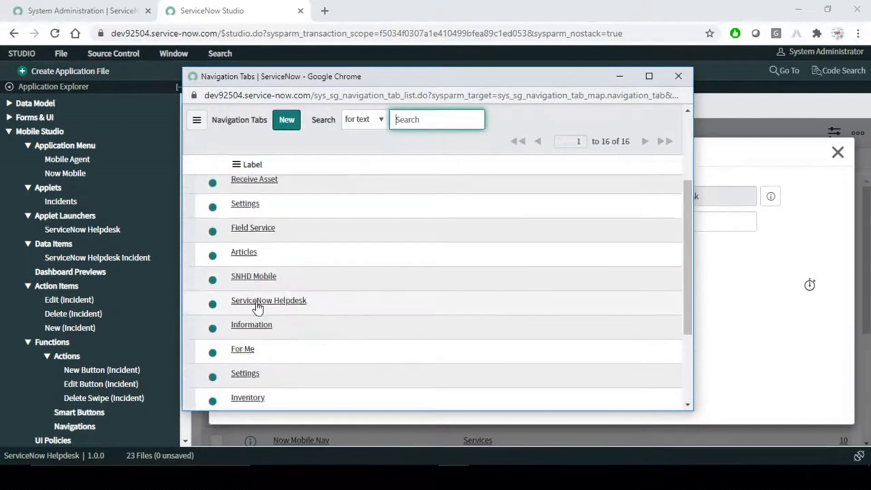
pyautogui.moveTo(325, 303); pyautogui.dragTo(230, 305)
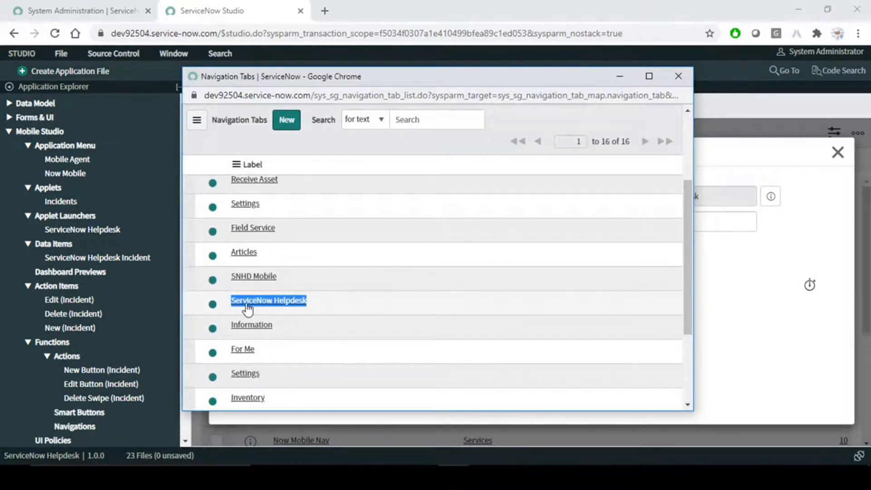
pyautogui.scroll(-4, 347, 300)
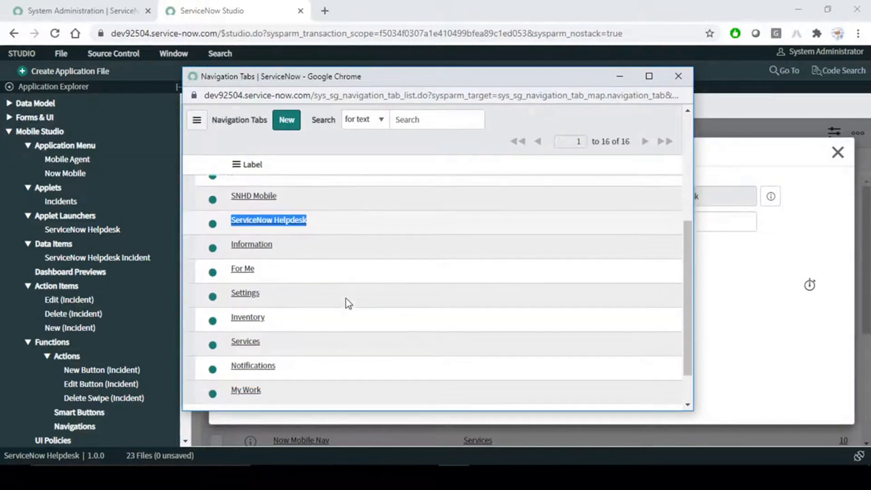
pyautogui.scroll(5, 357, 318)
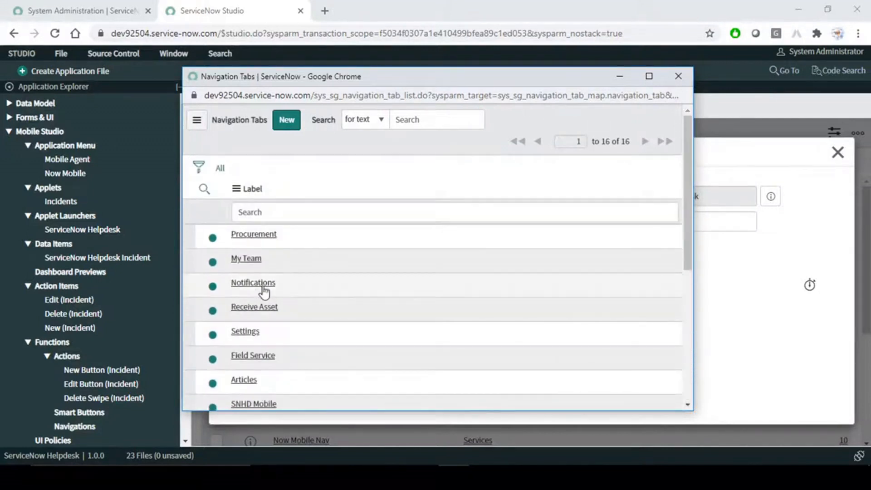
pyautogui.scroll(-3, 303, 267)
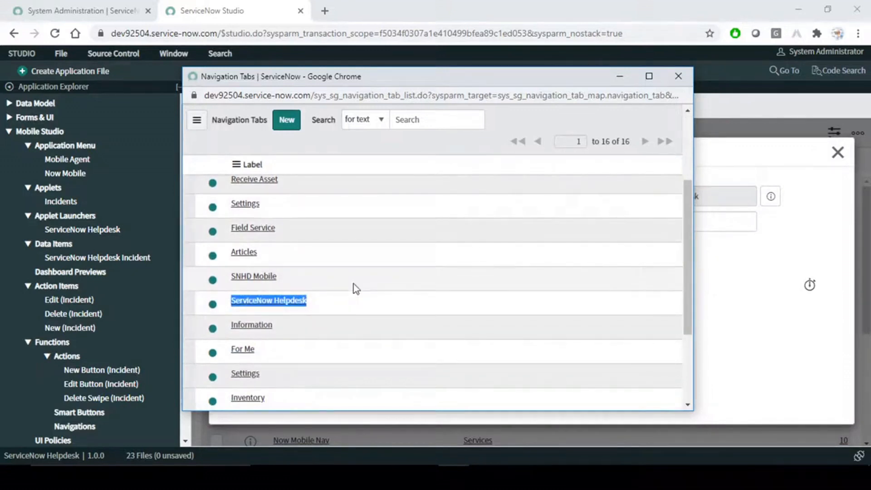
pyautogui.click(271, 300)
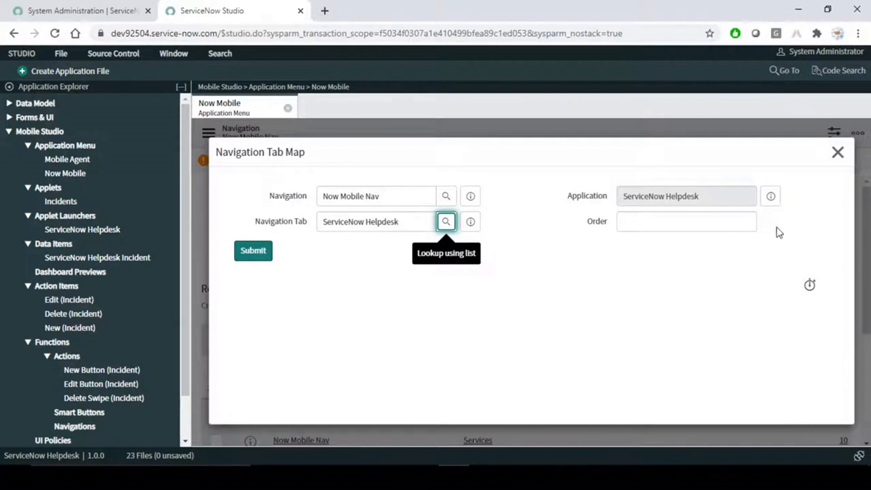
pyautogui.click(661, 222)
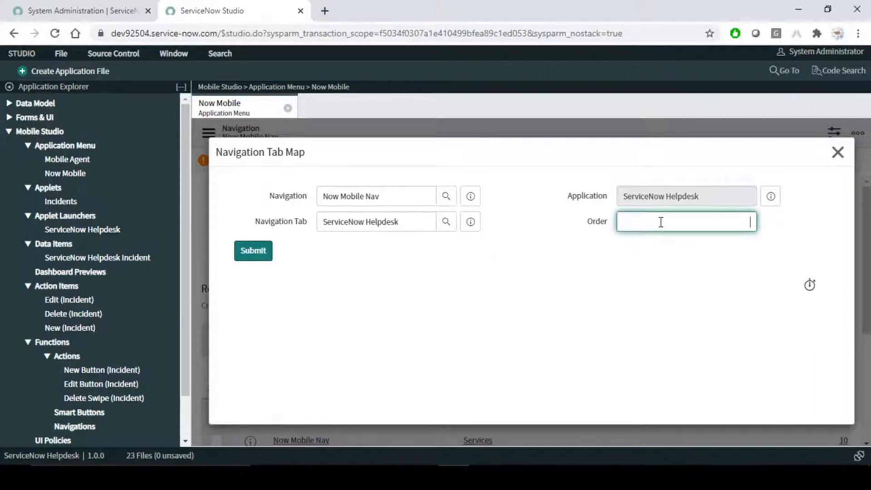
pyautogui.click(63, 174)
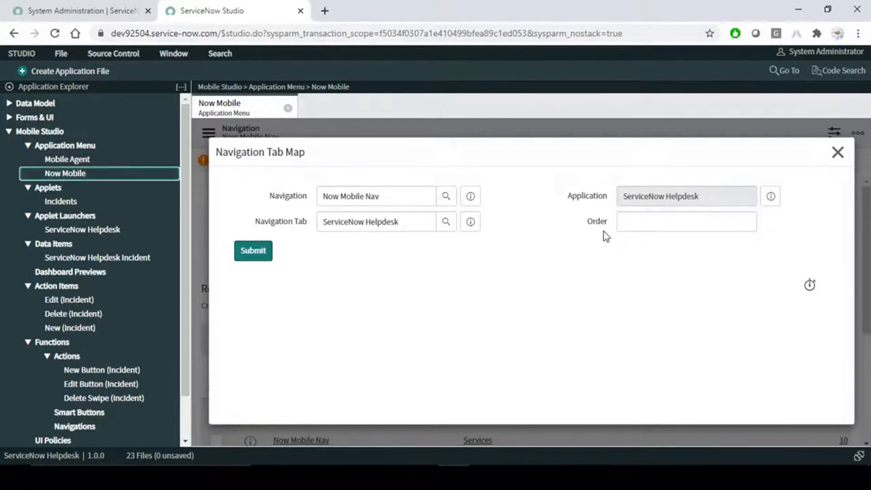
pyautogui.click(838, 153)
pyautogui.scroll(-4, 653, 290)
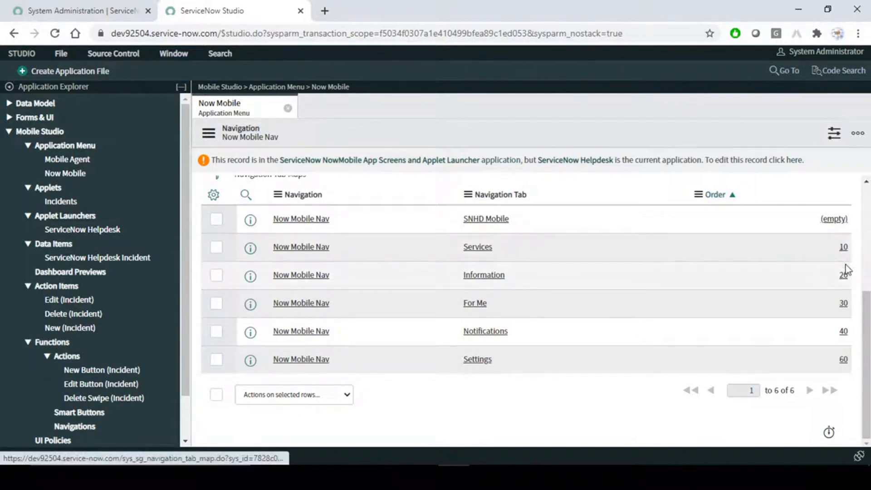
# - Map a ServiceNow Helpdesk tab to Now Mobile Nav at order 15 and confirm it in the list
pyautogui.scroll(4, 474, 273)
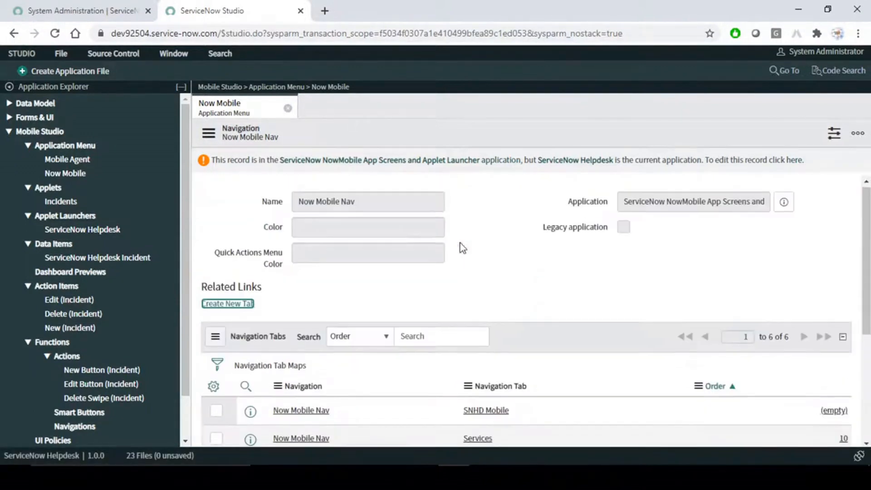
pyautogui.click(233, 304)
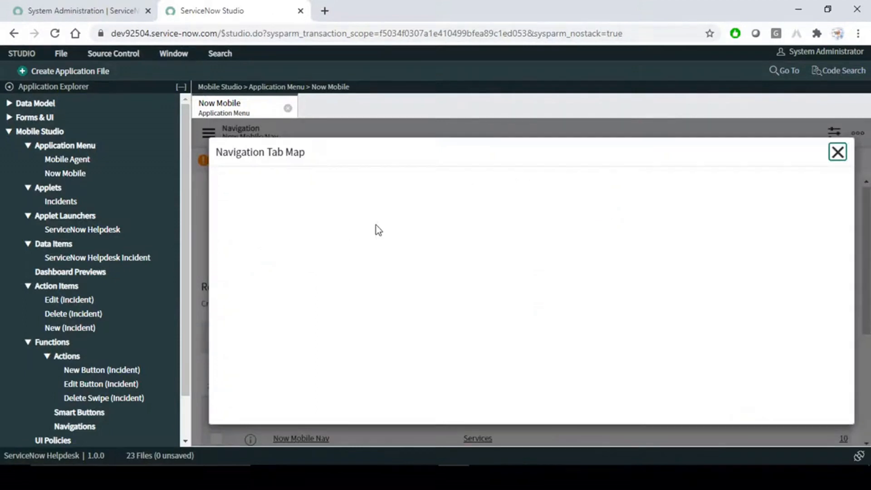
pyautogui.click(352, 196)
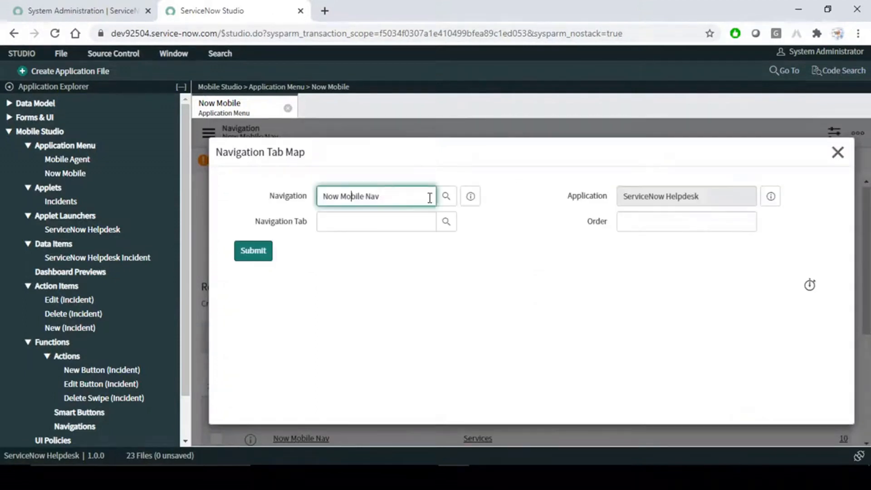
pyautogui.click(364, 221)
pyautogui.click(372, 227)
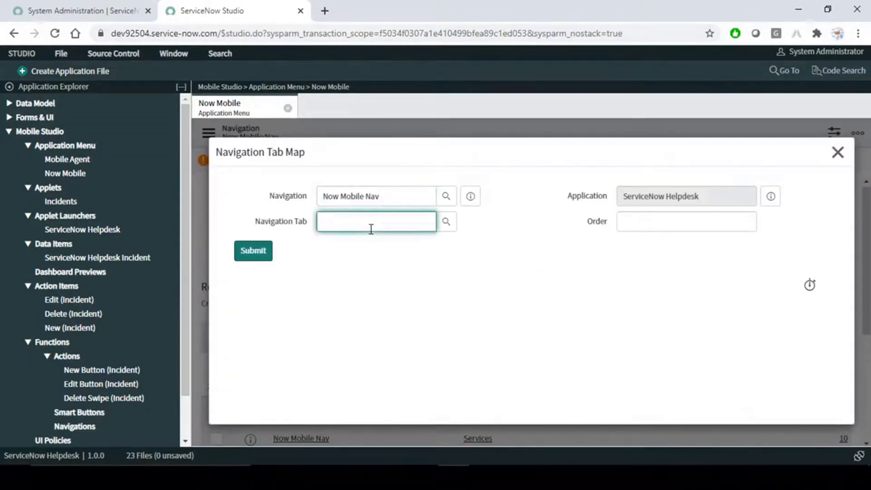
pyautogui.write('ser')
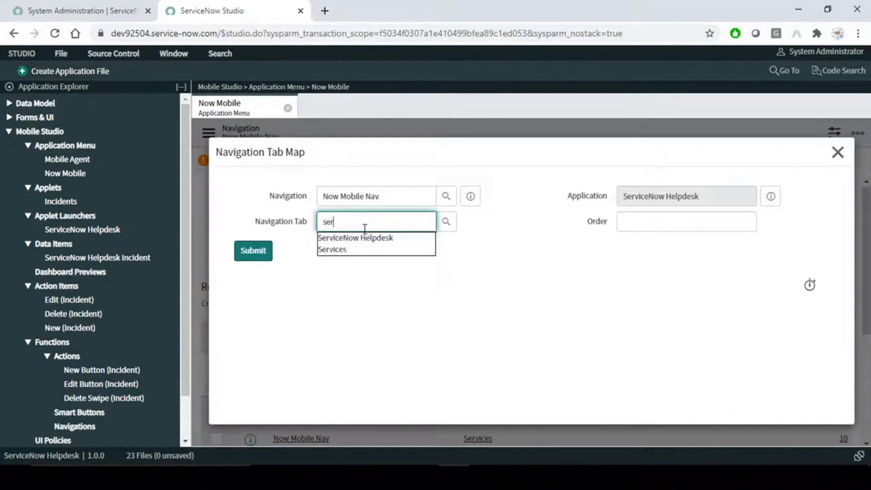
pyautogui.click(366, 238)
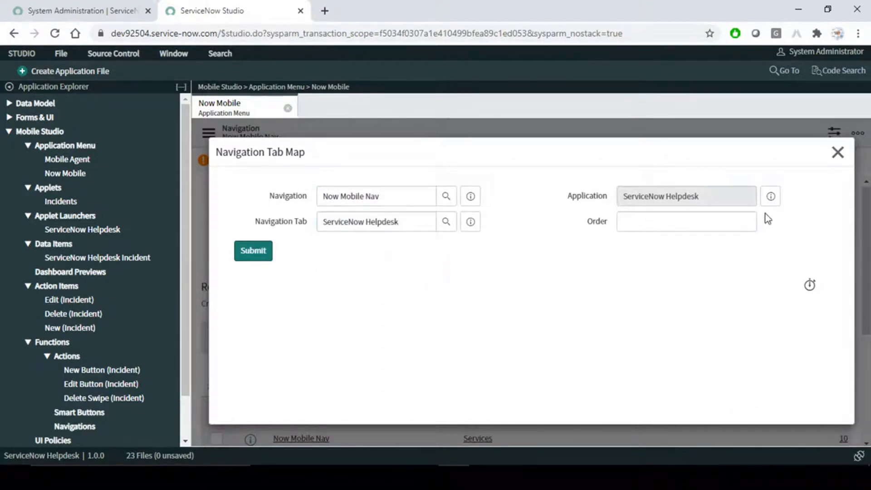
pyautogui.click(748, 220)
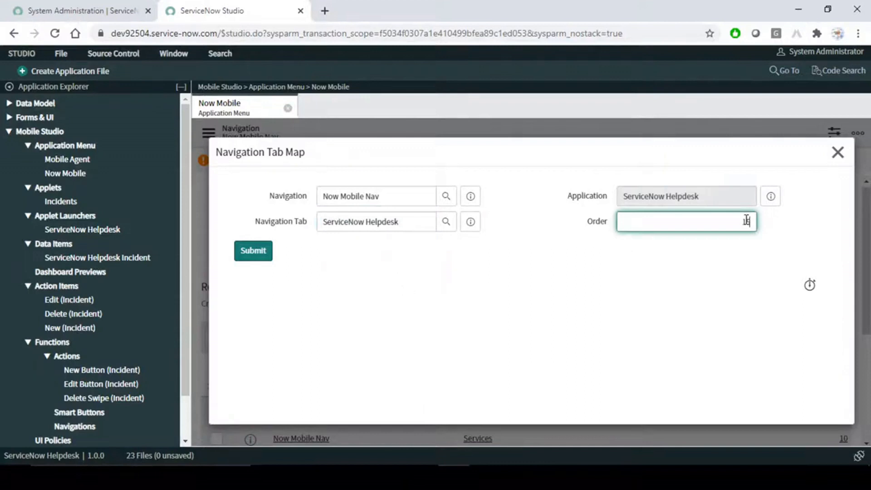
pyautogui.write('15')
pyautogui.click(254, 254)
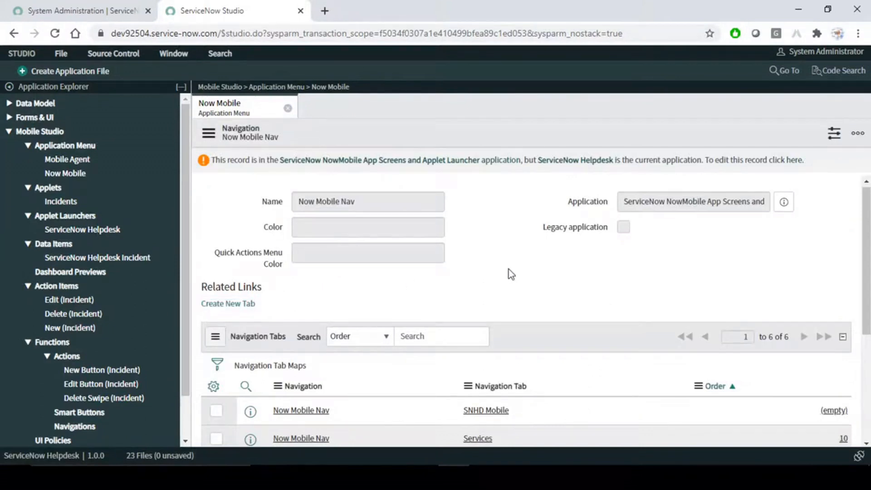
pyautogui.scroll(-4, 508, 269)
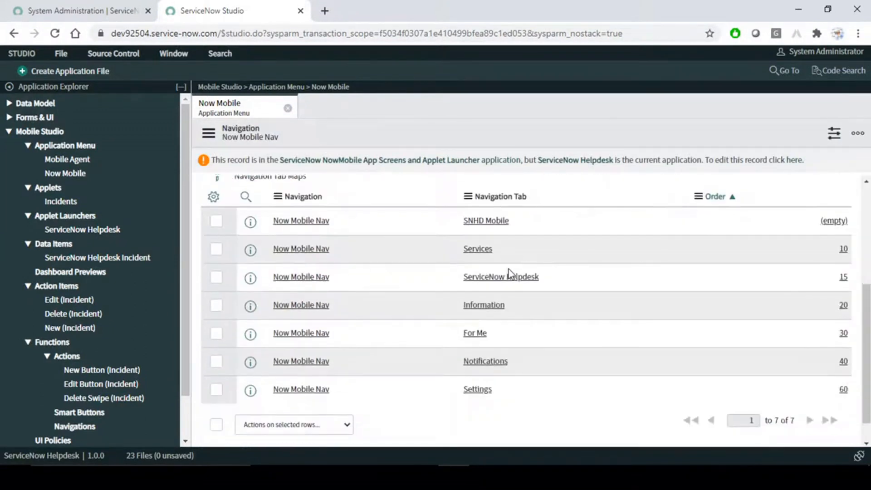
pyautogui.moveTo(580, 281); pyautogui.dragTo(465, 286)
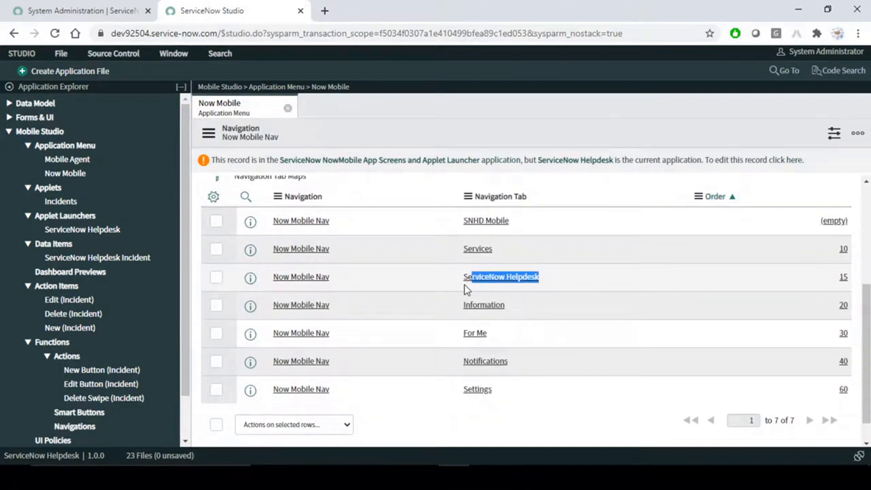
pyautogui.click(525, 113)
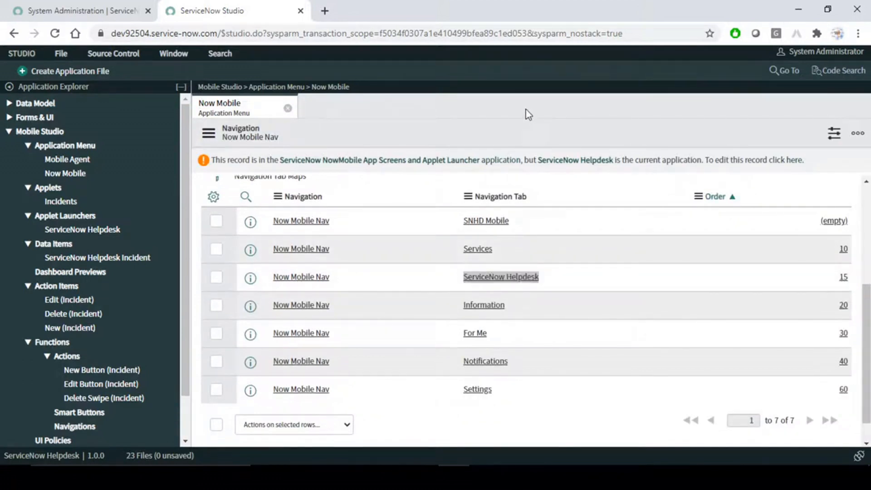
# - Log out of the Now Mobile app on the mirrored phone
pyautogui.click(579, 476)
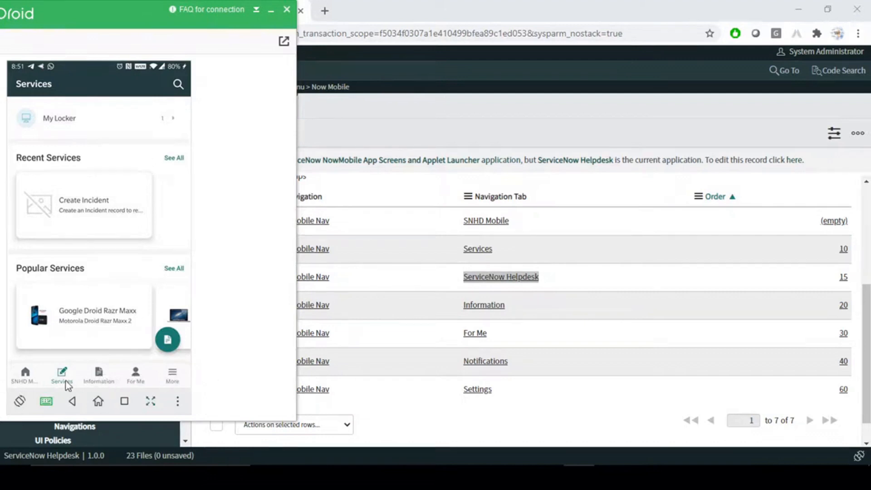
pyautogui.click(174, 382)
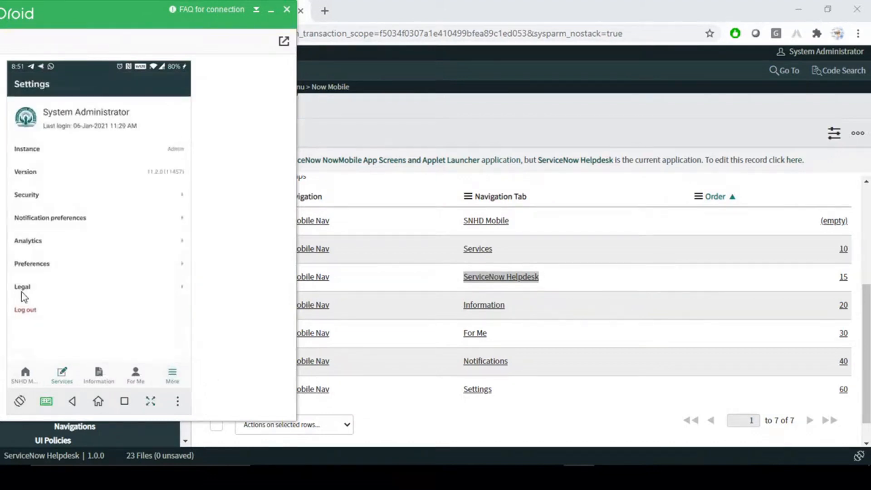
pyautogui.click(29, 310)
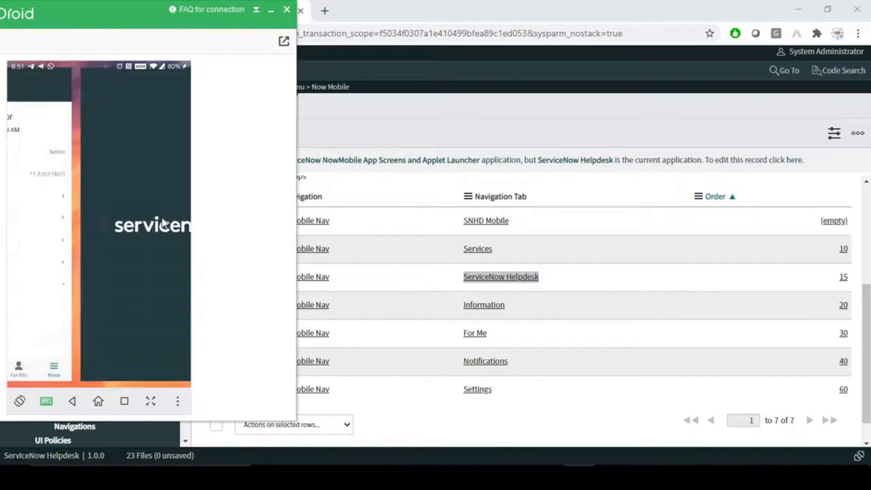
# - Log back in with the saved account and open the ServiceNow Helpdesk tab's Incidents applet
pyautogui.click(77, 119)
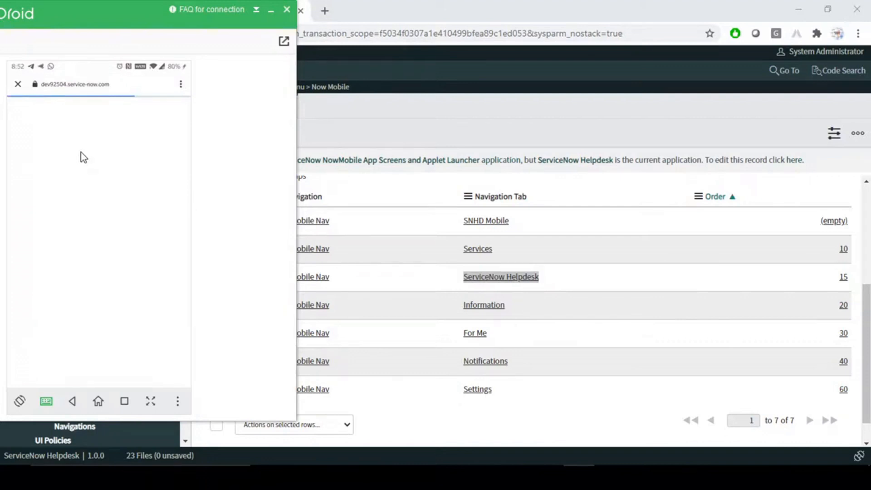
pyautogui.click(97, 151)
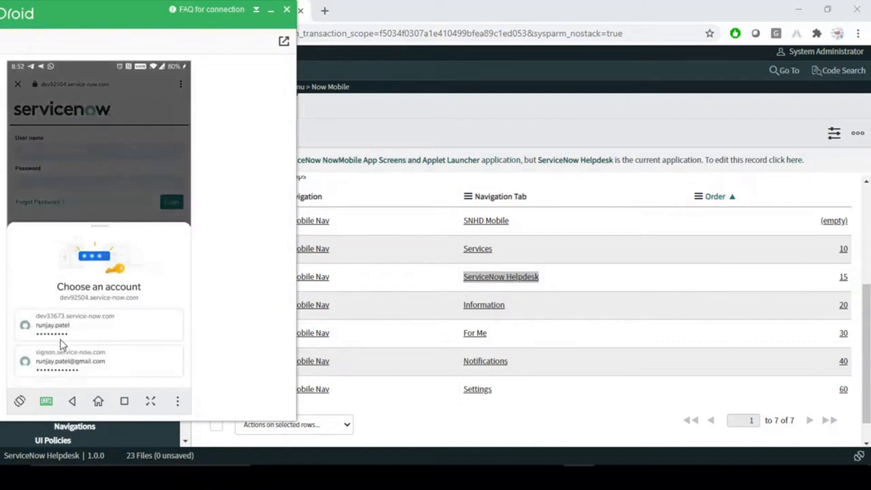
pyautogui.click(62, 327)
pyautogui.click(171, 202)
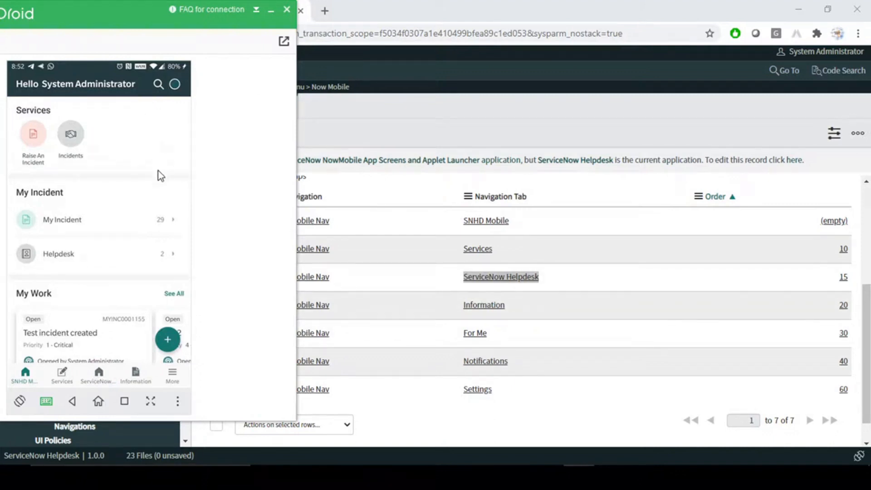
pyautogui.click(99, 377)
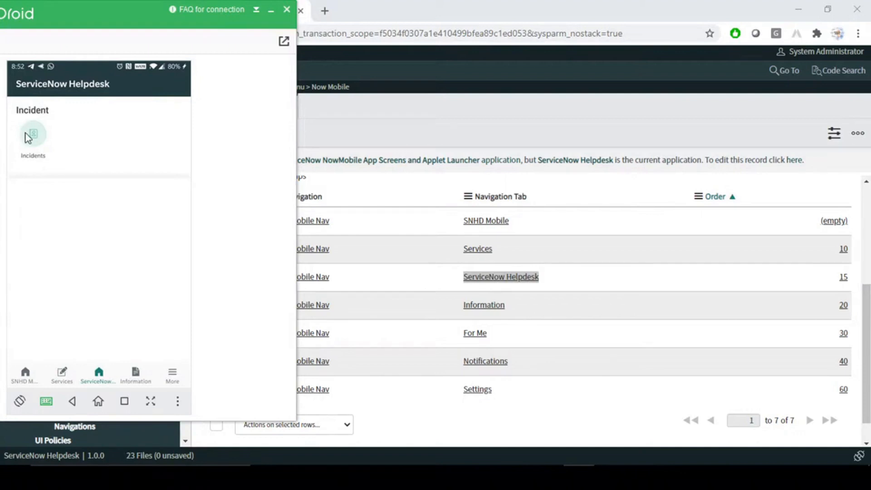
pyautogui.click(426, 110)
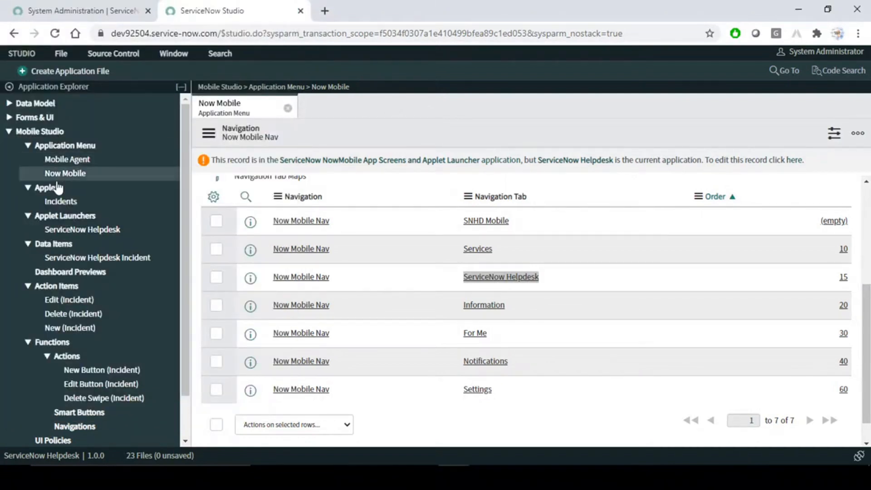
# - Open the Incidents applet in the editor and close the Now Mobile navigation record
pyautogui.click(71, 202)
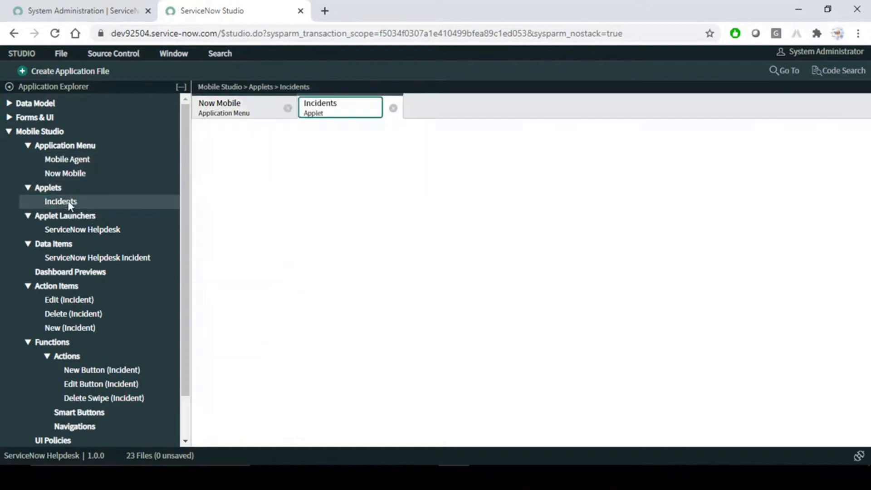
pyautogui.click(289, 109)
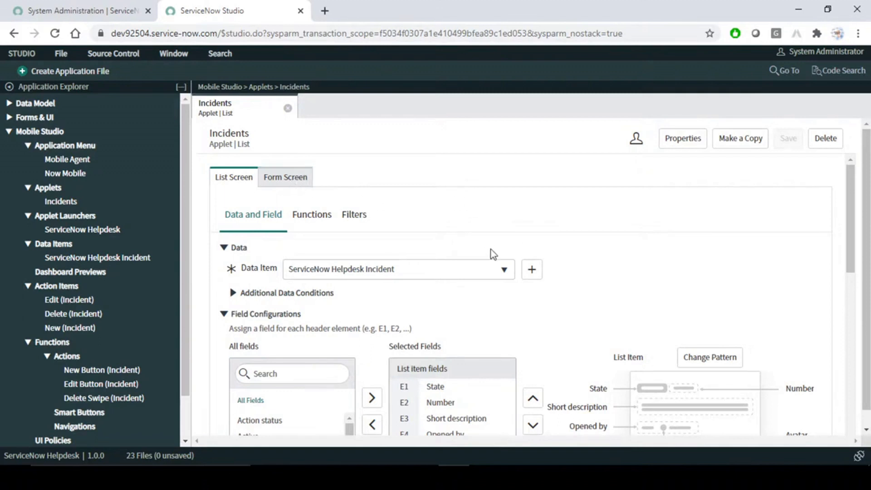
pyautogui.tripleClick(252, 129)
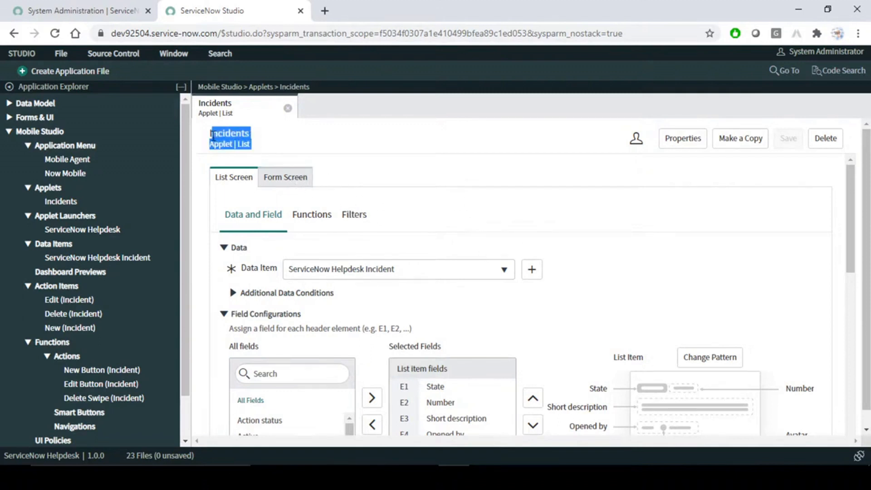
# - Inspect the Incidents applet's properties without changes, then bring the phone mirror back up
pyautogui.click(698, 143)
pyautogui.click(397, 218)
pyautogui.moveTo(428, 217); pyautogui.dragTo(243, 230)
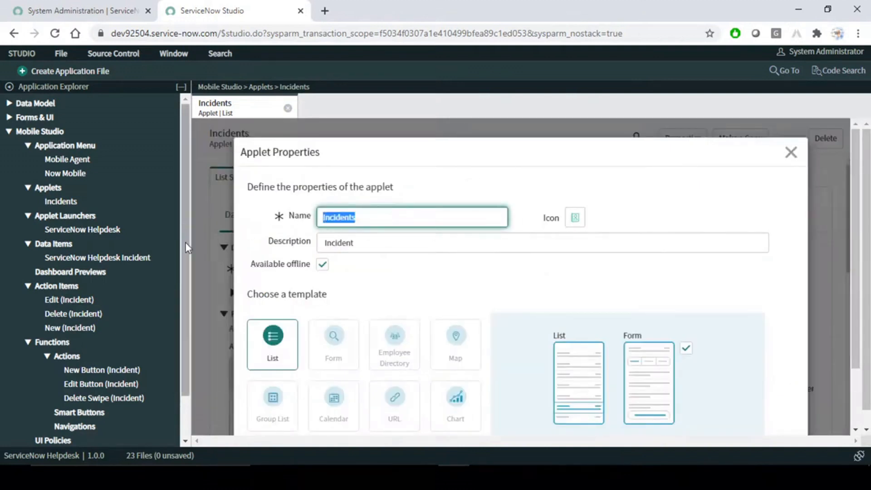
pyautogui.click(792, 153)
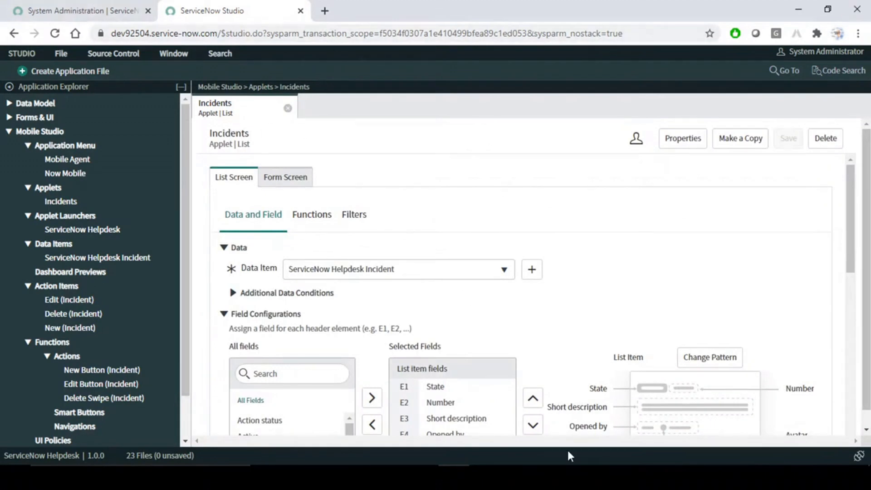
pyautogui.click(579, 478)
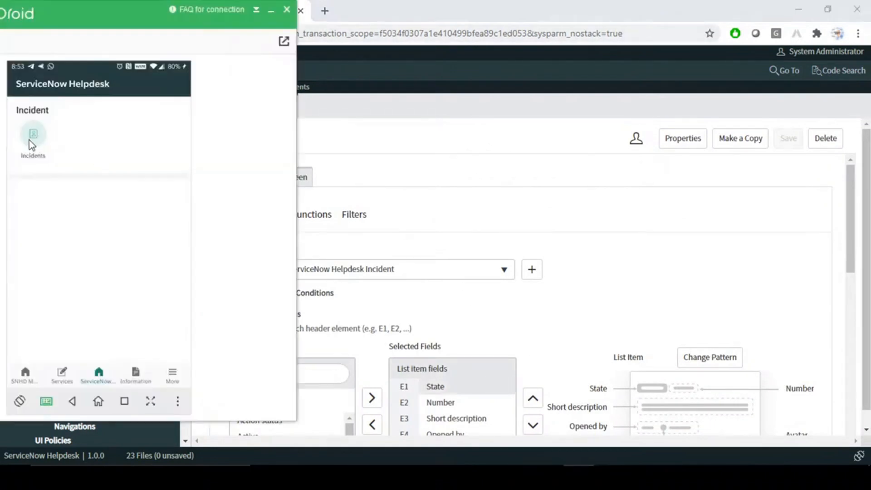
# - Open the testing 2 incident from the phone's Incidents list and view its activity stream
pyautogui.click(29, 141)
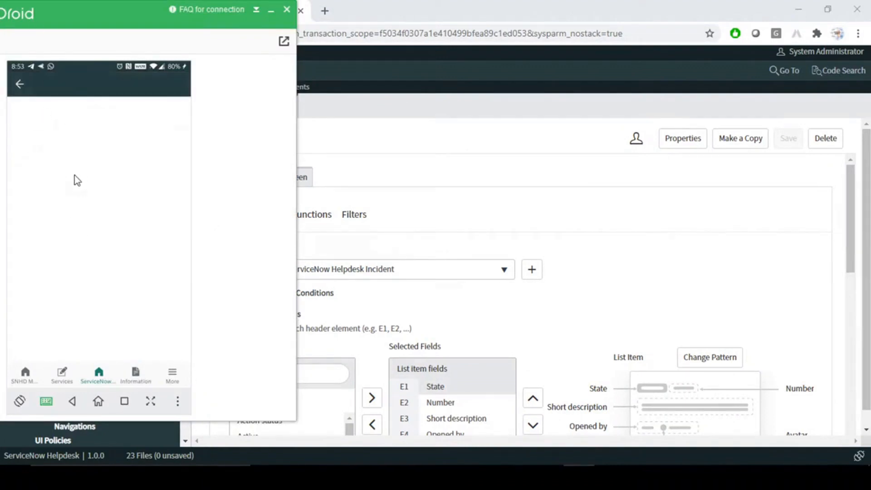
pyautogui.scroll(-5, 78, 214)
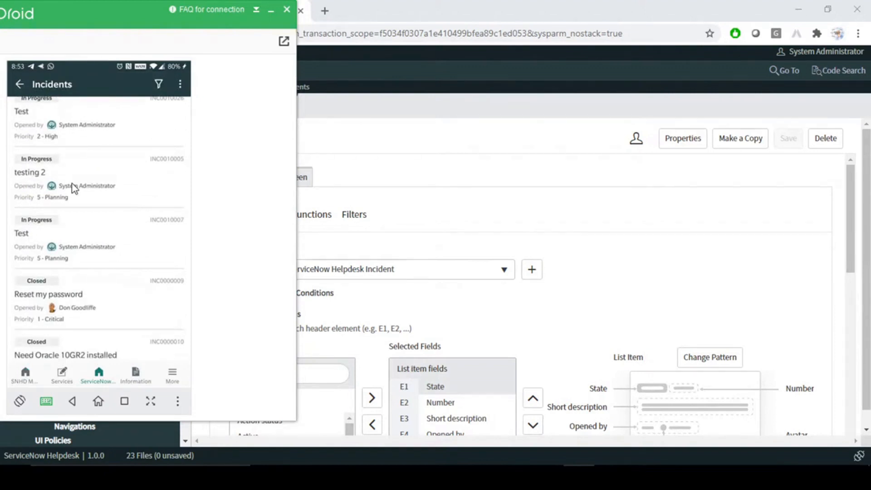
pyautogui.click(73, 188)
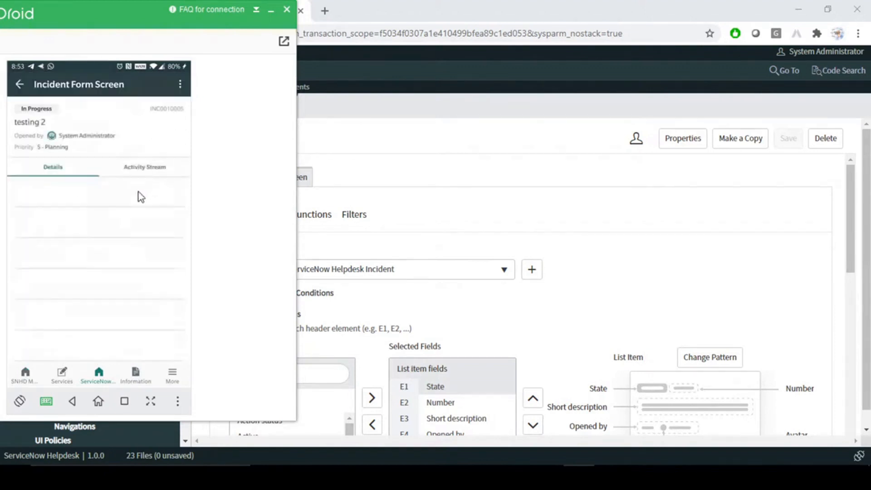
pyautogui.click(145, 166)
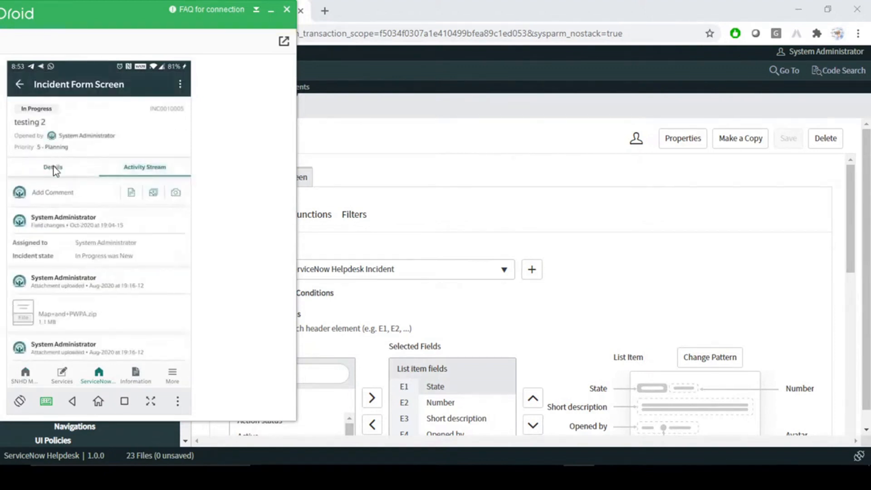
pyautogui.click(54, 170)
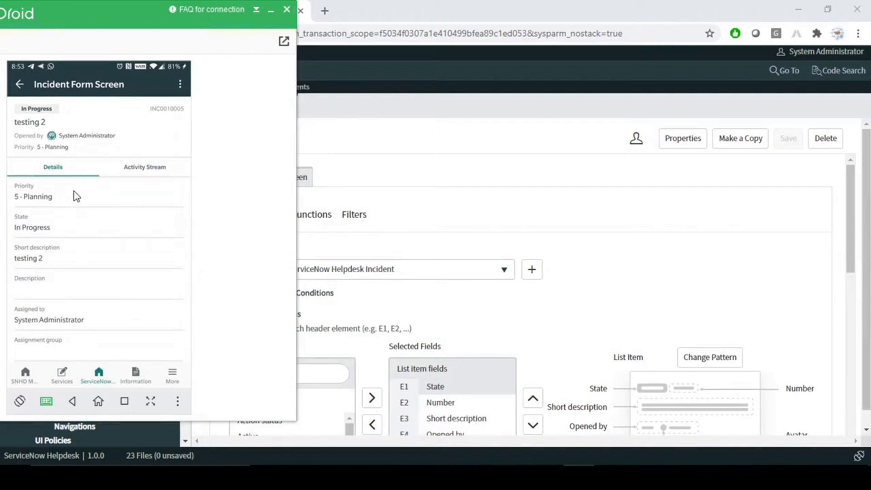
# - Back out through the Incidents list to the ServiceNow Helpdesk home, then return to Studio
pyautogui.click(19, 85)
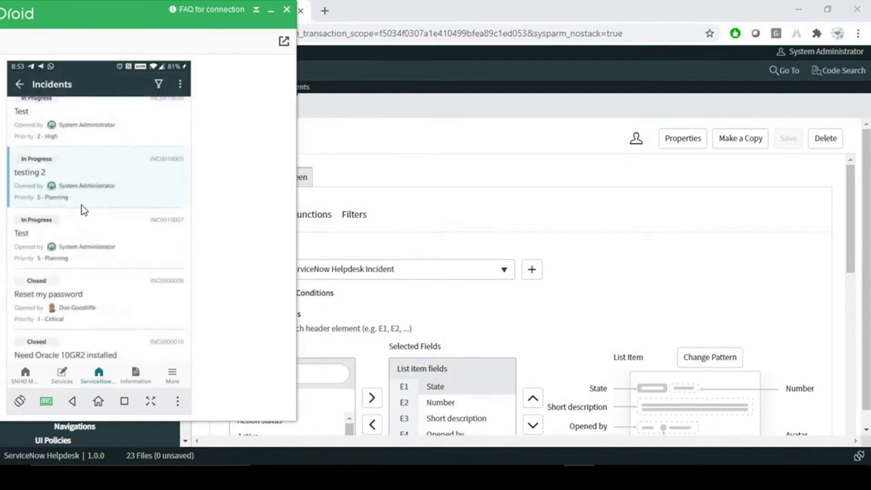
pyautogui.scroll(10, 83, 207)
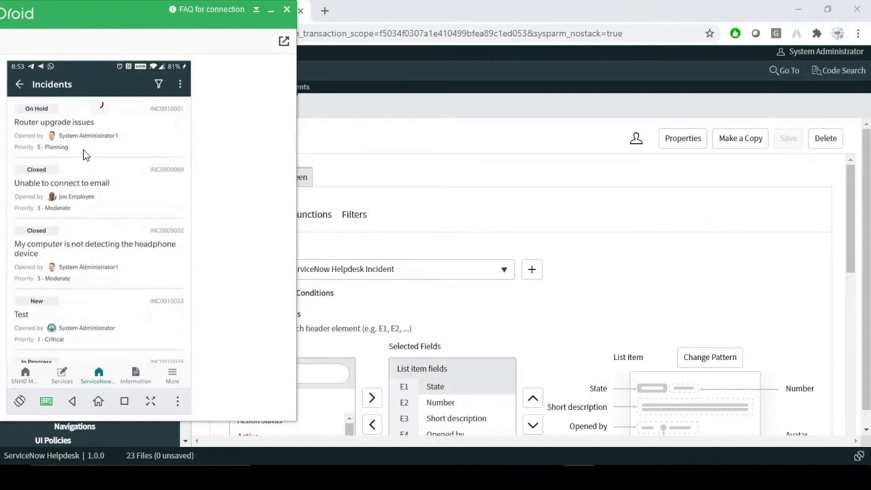
pyautogui.click(19, 85)
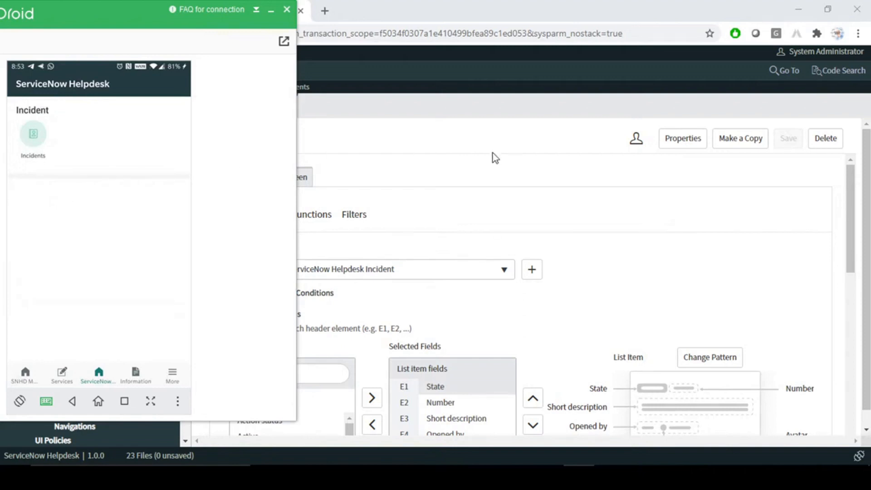
pyautogui.click(499, 133)
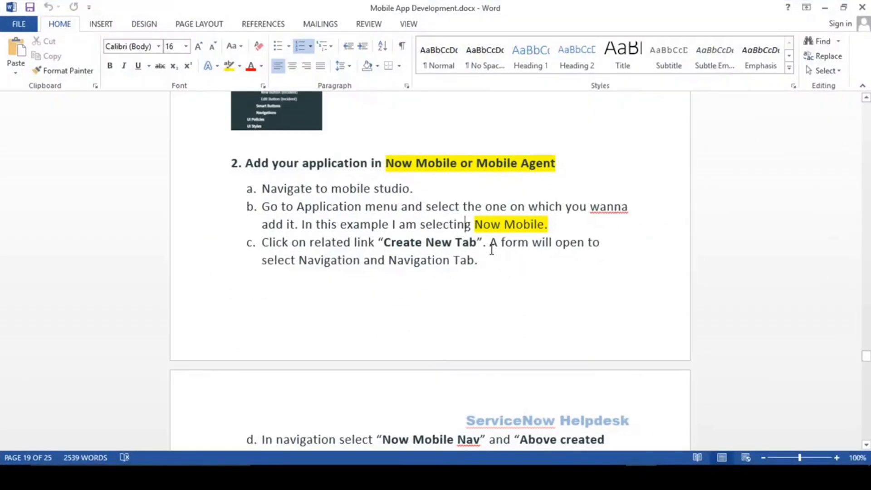
# - Review steps d and e and the section 3 List and Form heading in the Word guide
pyautogui.scroll(-5, 492, 249)
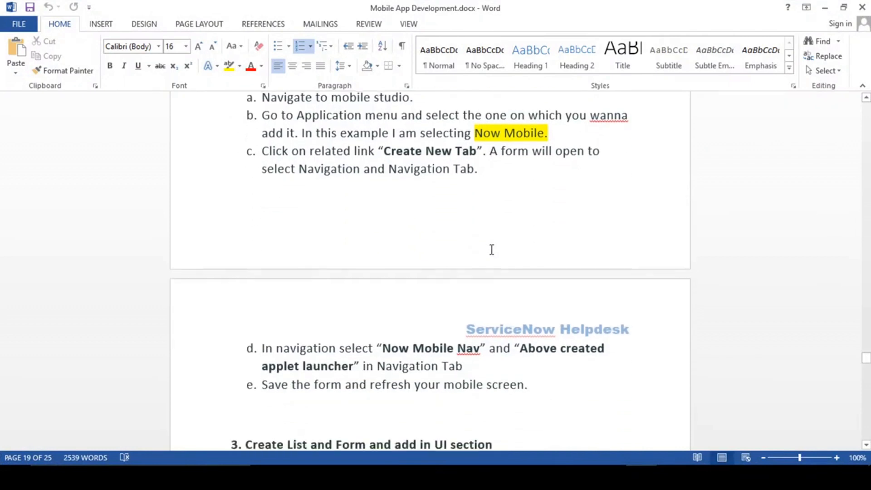
pyautogui.click(529, 258)
pyautogui.click(364, 275)
pyautogui.click(278, 292)
pyautogui.click(406, 293)
pyautogui.scroll(5, 463, 285)
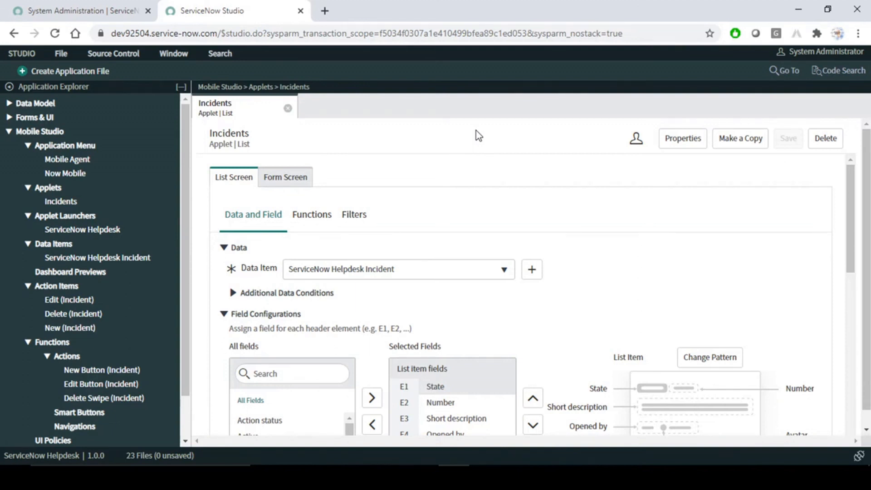
pyautogui.click(642, 477)
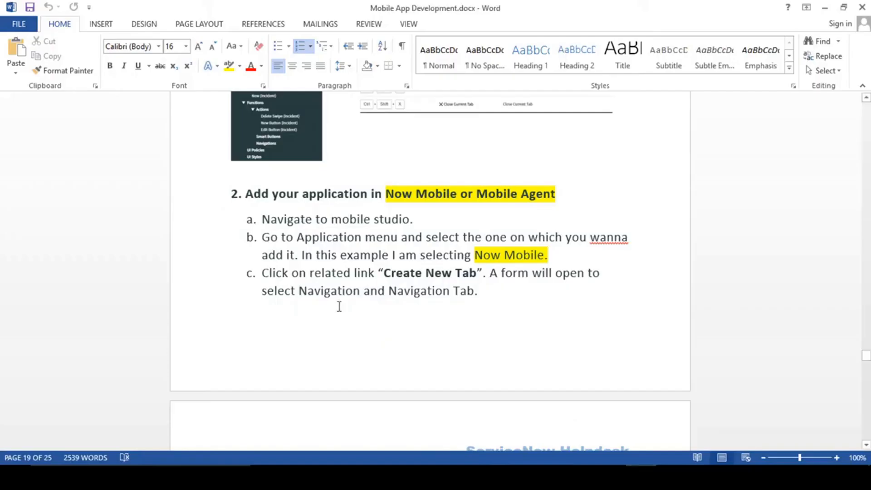
pyautogui.scroll(-10, 339, 307)
pyautogui.moveTo(289, 228); pyautogui.dragTo(491, 231)
pyautogui.click(375, 262)
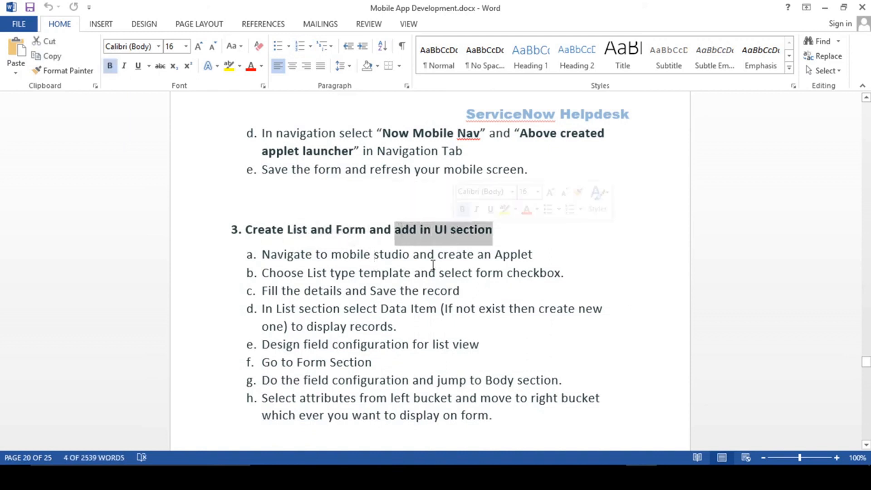
pyautogui.click(440, 291)
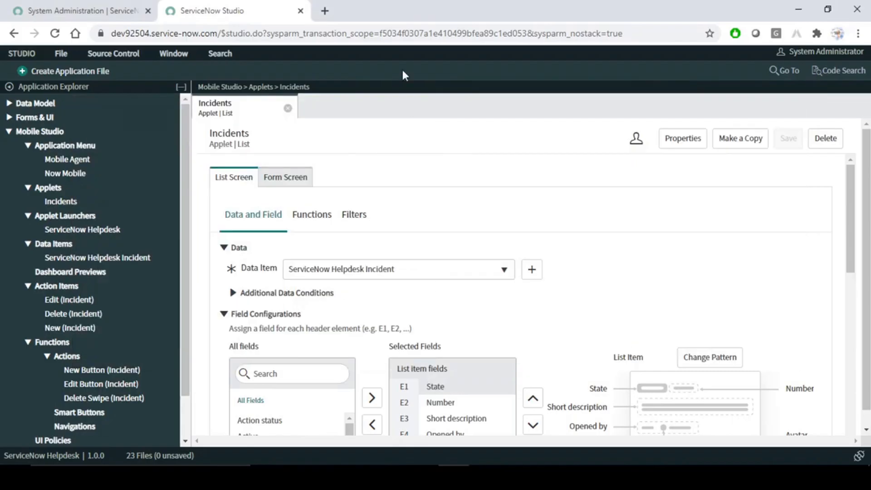
# - Scroll the guide back to section 2, Add your application in Now Mobile or Mobile Agent
pyautogui.hotkey('ctrl', 'Tab')
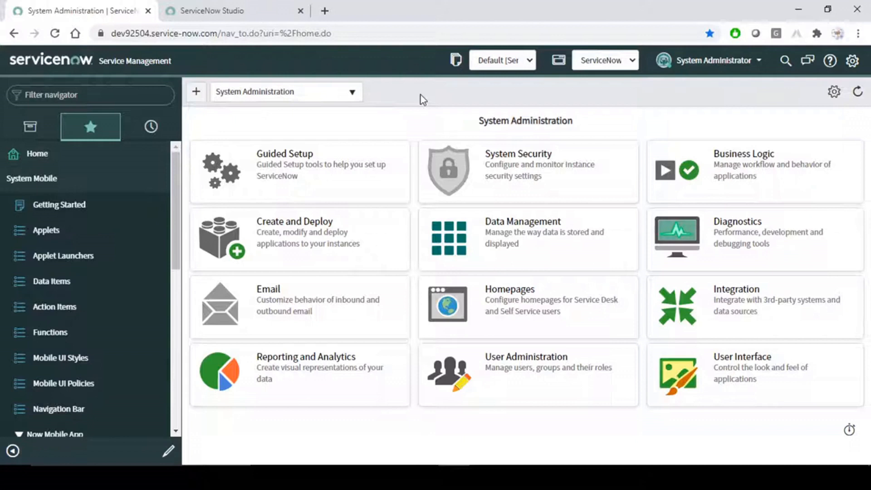
pyautogui.hotkey('alt', 'Tab')
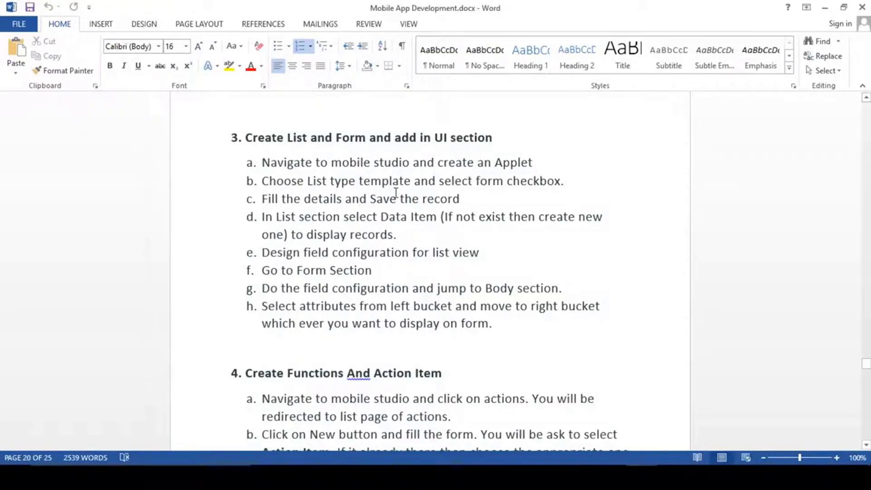
pyautogui.scroll(3, 396, 191)
pyautogui.scroll(10, 396, 193)
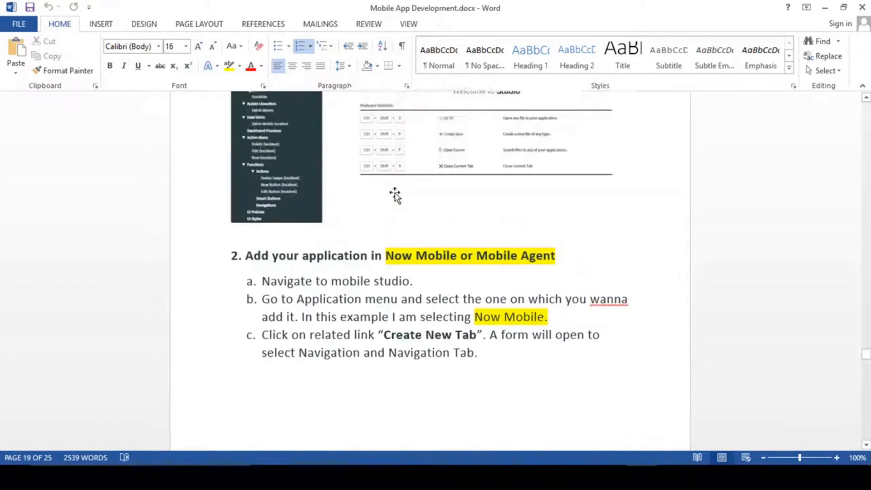
pyautogui.scroll(3, 396, 193)
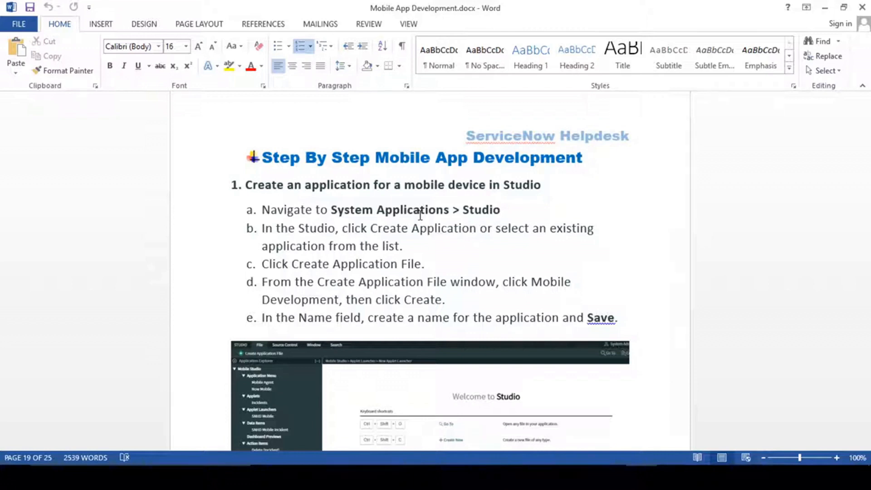
pyautogui.scroll(-1, 421, 215)
pyautogui.moveTo(283, 155); pyautogui.dragTo(332, 228)
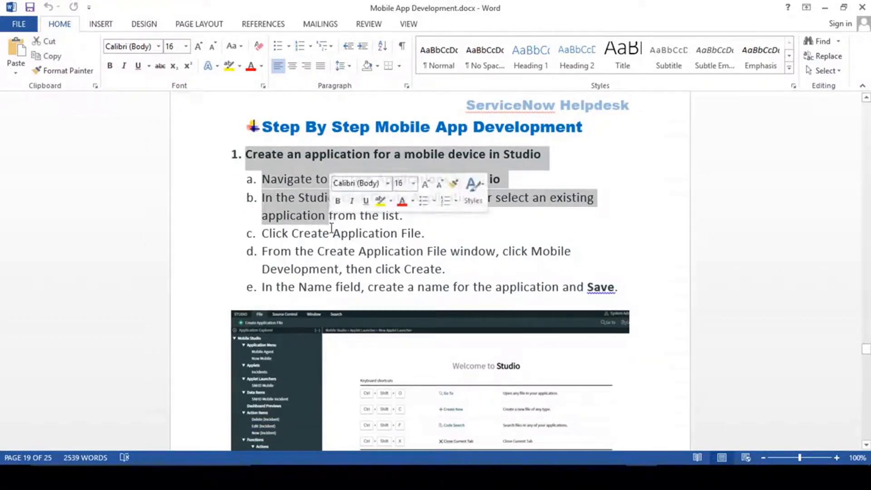
pyautogui.click(331, 229)
pyautogui.scroll(-5, 393, 230)
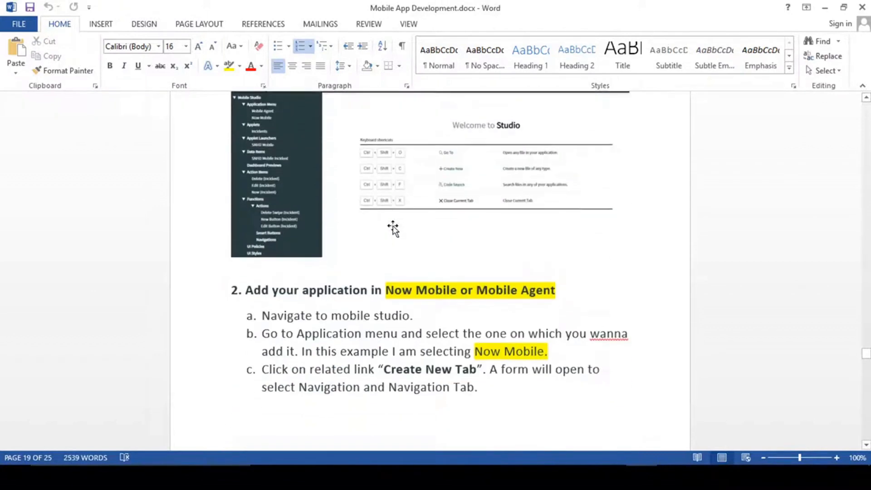
pyautogui.scroll(-3, 393, 229)
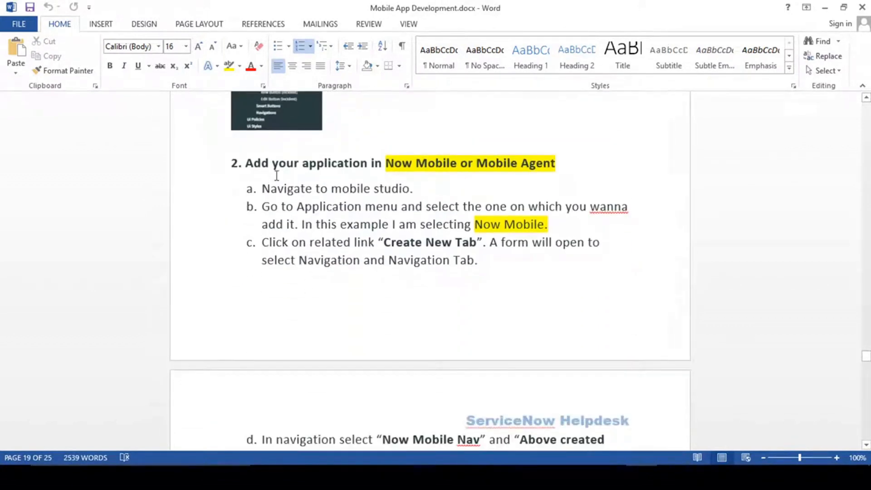
pyautogui.moveTo(249, 163); pyautogui.dragTo(333, 190)
pyautogui.click(363, 223)
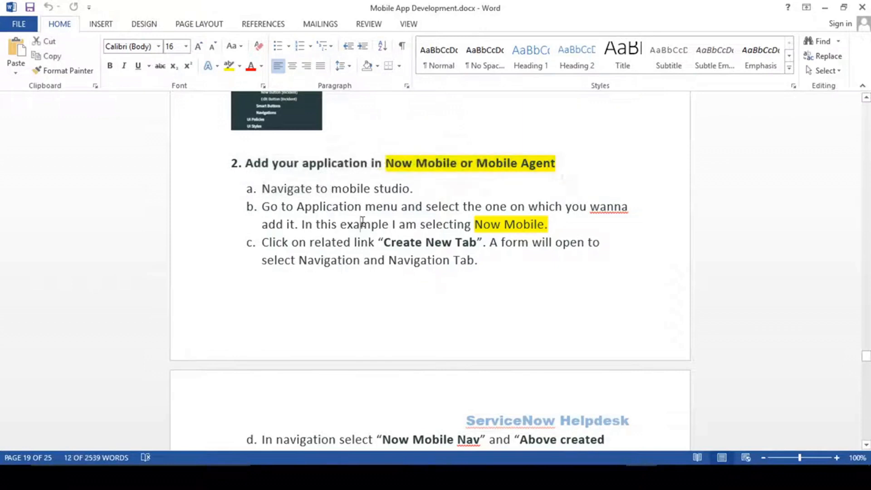
pyautogui.doubleClick(501, 163)
pyautogui.click(432, 206)
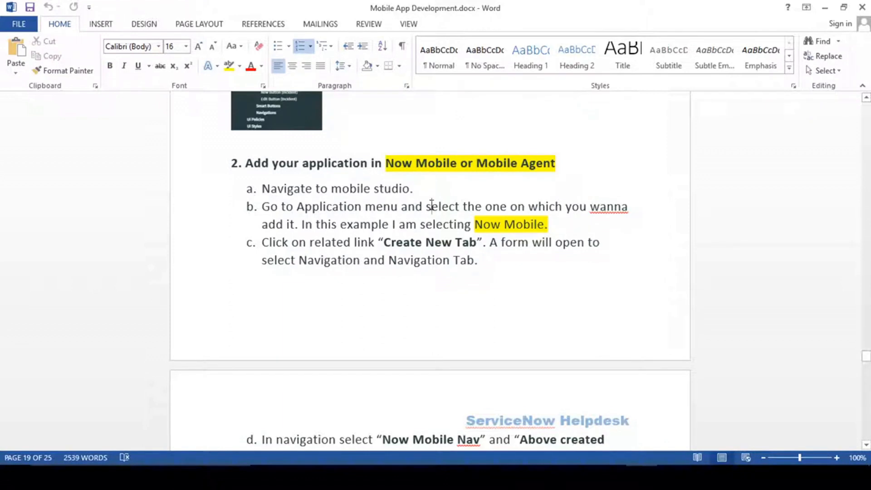
# - Read section 3's Create List and Form steps, then switch to the System Administration browser window
pyautogui.scroll(-9, 432, 205)
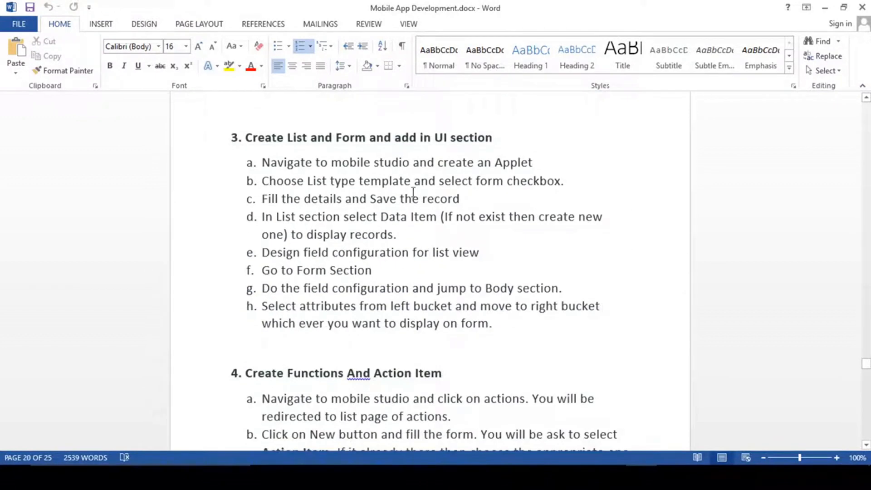
pyautogui.click(287, 138)
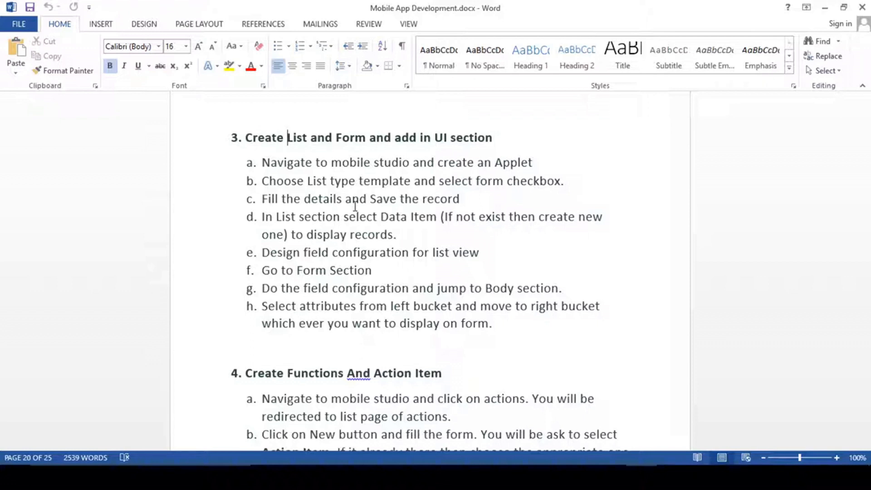
pyautogui.click(369, 164)
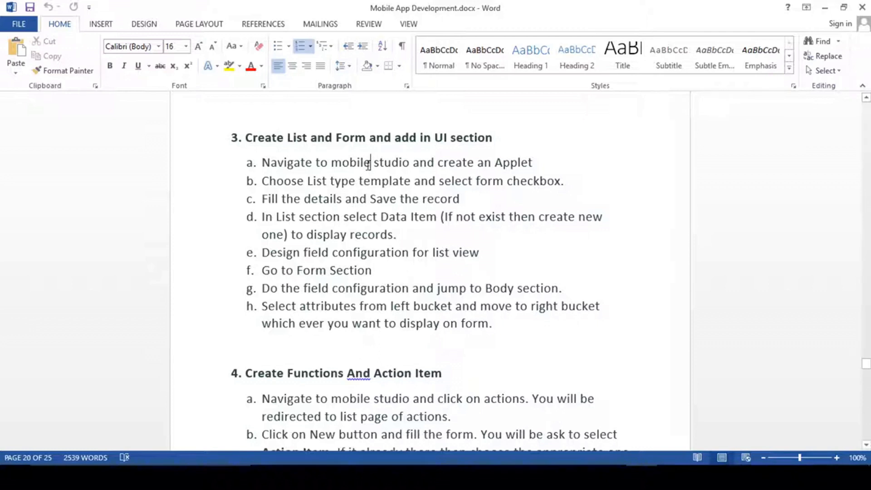
pyautogui.click(333, 164)
pyautogui.hotkey('alt', 'Tab')
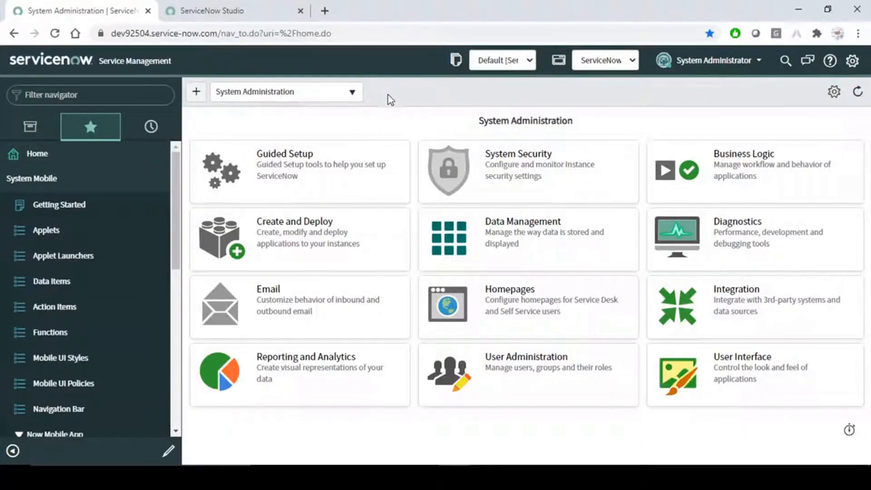
# - Switch to the ServiceNow Studio tab and open the Helpdesk app's Applets list
pyautogui.click(213, 9)
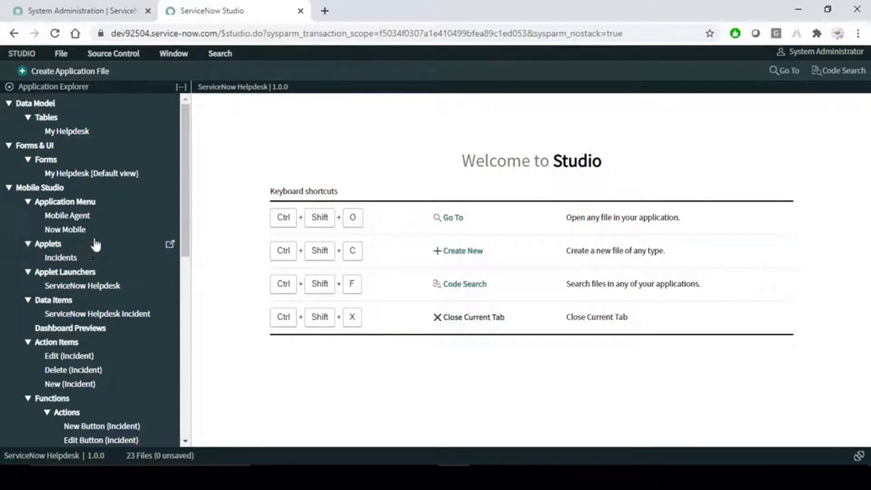
pyautogui.click(171, 245)
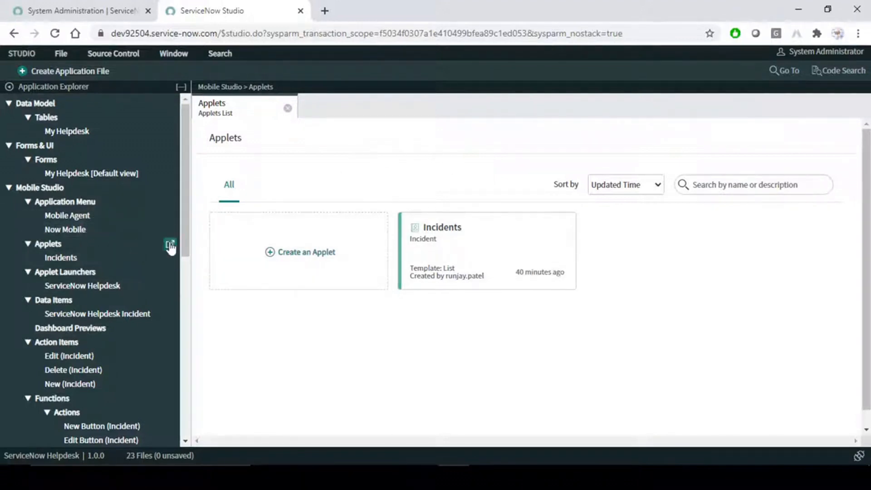
pyautogui.moveTo(562, 262)
pyautogui.moveTo(420, 247)
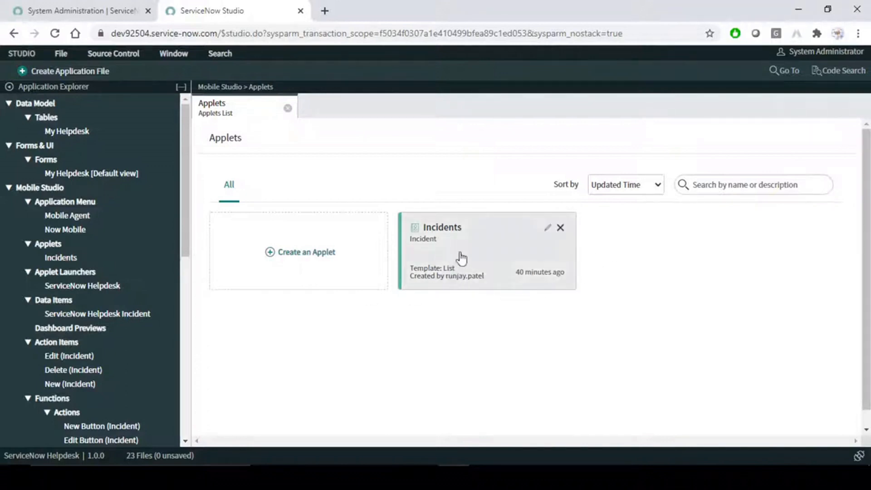
# - Start a new applet and name it Get My Tickets
pyautogui.click(308, 256)
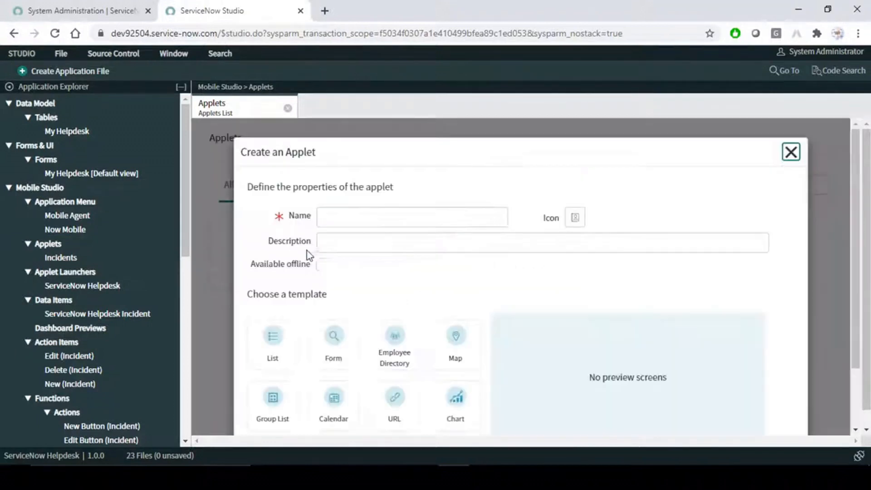
pyautogui.click(355, 217)
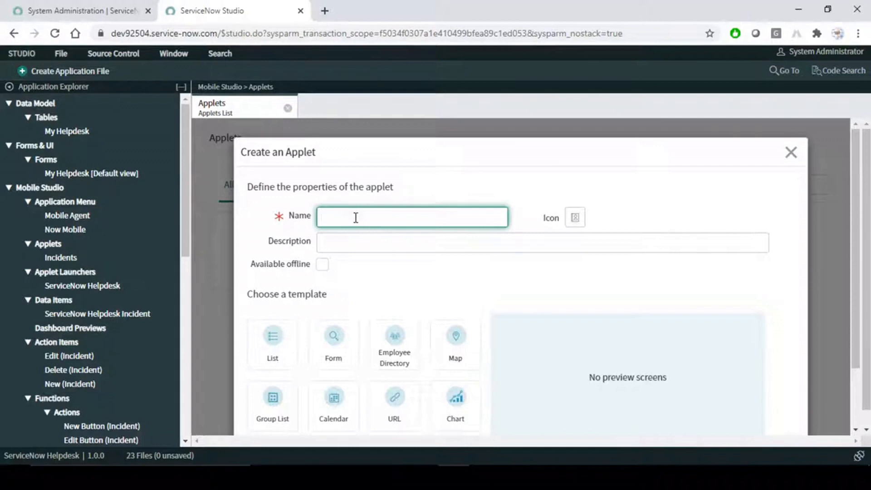
pyautogui.write('Get My Tickets')
pyautogui.click(597, 210)
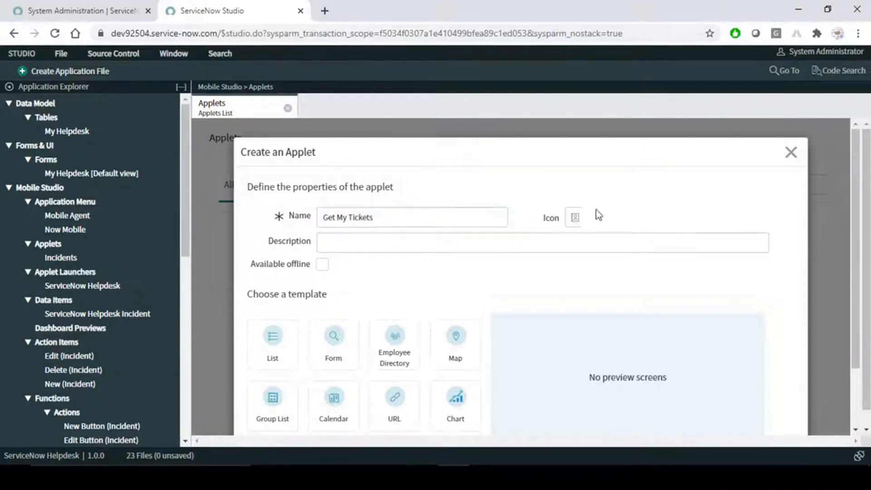
# - Give the applet a red check-circle icon
pyautogui.click(575, 221)
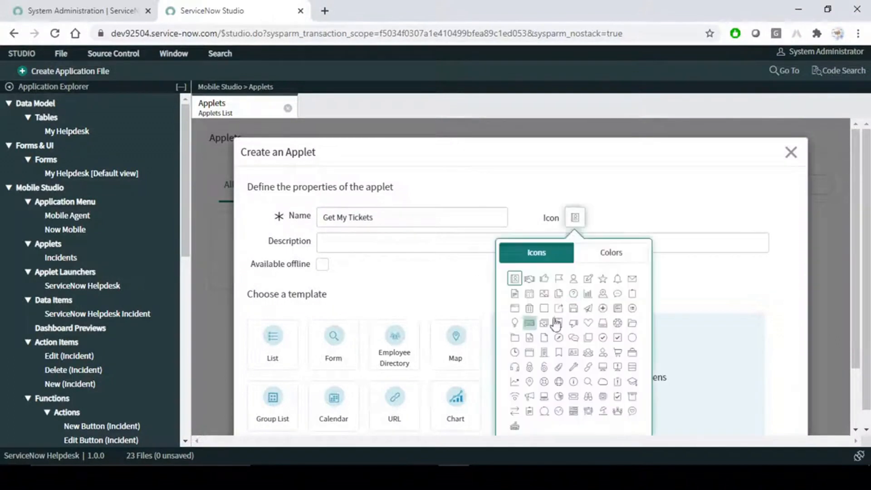
pyautogui.scroll(-2, 604, 338)
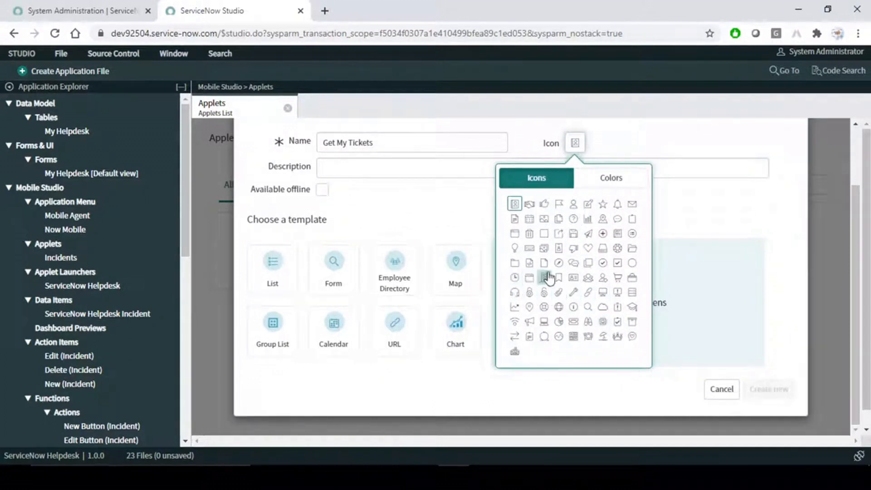
pyautogui.click(604, 263)
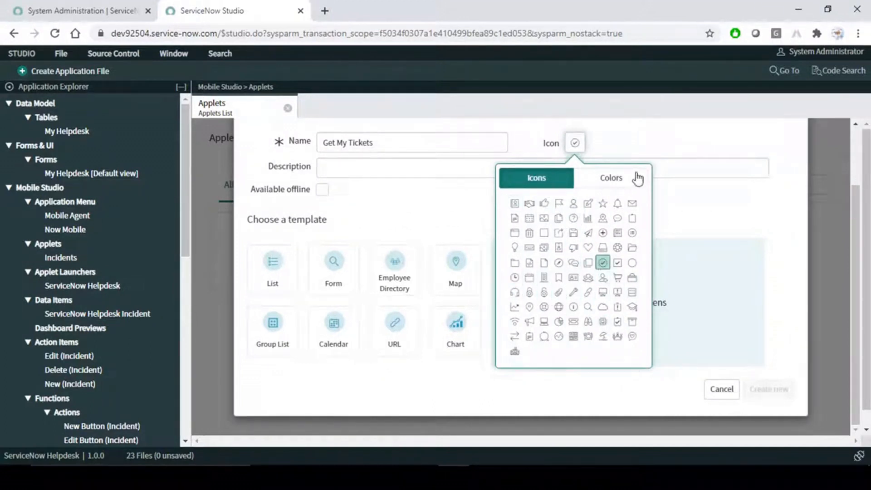
pyautogui.click(613, 179)
pyautogui.click(598, 203)
pyautogui.click(634, 142)
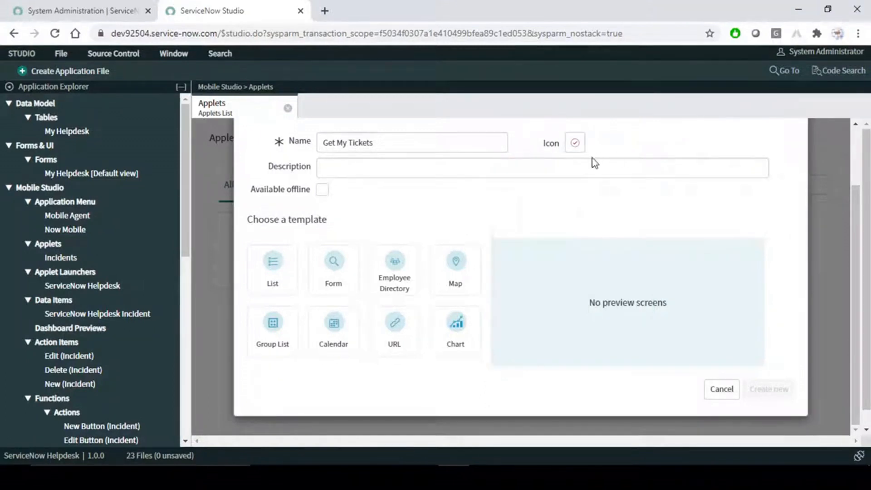
# - Make the applet available offline and paste Get My Tickets as its description
pyautogui.click(323, 190)
pyautogui.scroll(3, 383, 224)
pyautogui.moveTo(394, 209); pyautogui.dragTo(279, 213)
pyautogui.hotkey('ctrl', 'c')
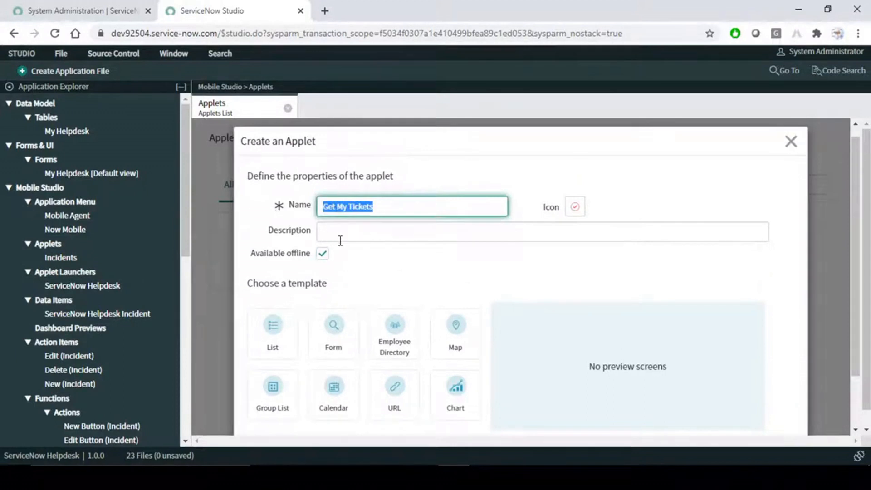
pyautogui.click(356, 232)
pyautogui.hotkey('ctrl', 'v')
pyautogui.click(412, 265)
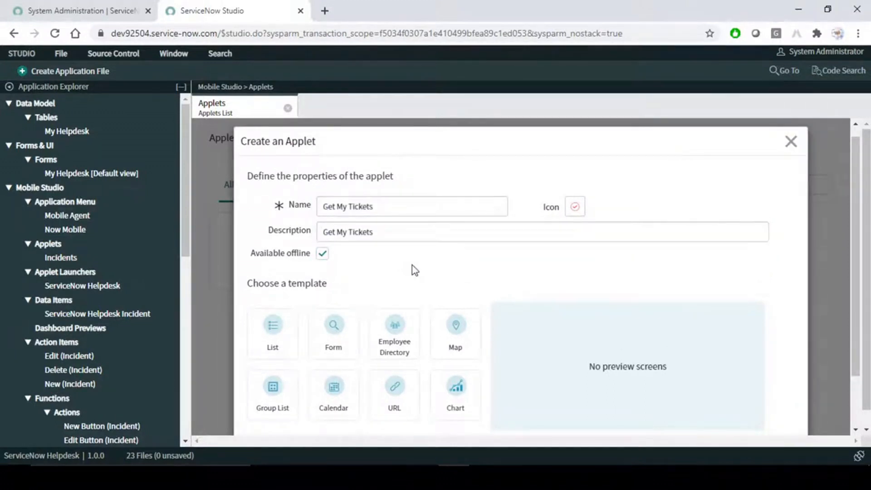
# - Scroll through the Create an Applet dialog to the Choose a template section
pyautogui.scroll(-2, 412, 265)
pyautogui.moveTo(247, 220); pyautogui.dragTo(326, 220)
pyautogui.click(409, 206)
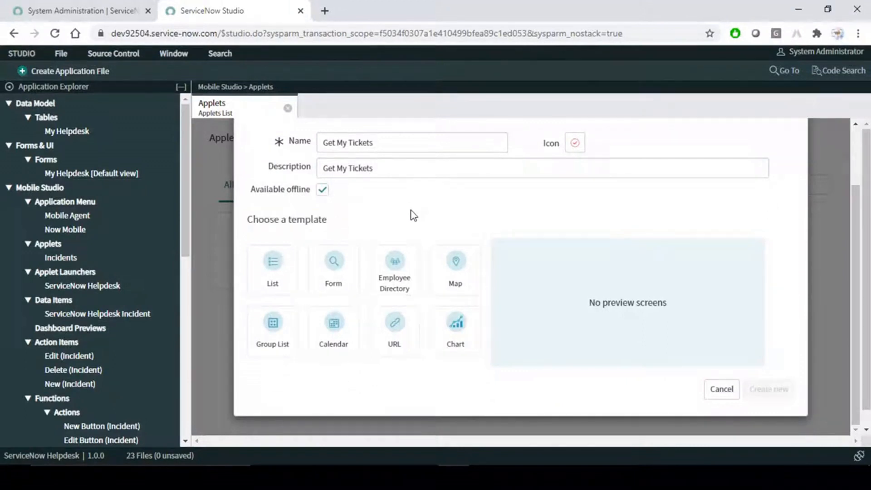
pyautogui.scroll(2, 417, 221)
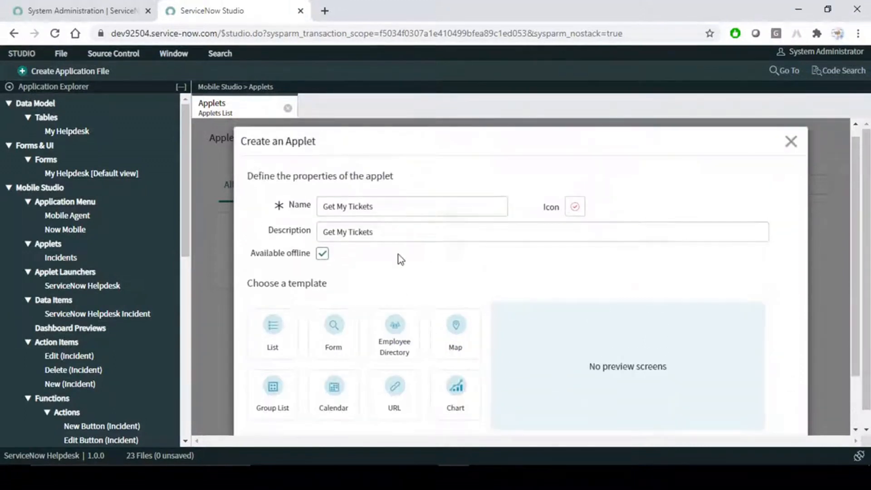
pyautogui.scroll(-2, 398, 255)
pyautogui.moveTo(248, 220); pyautogui.dragTo(372, 203)
pyautogui.scroll(2, 396, 207)
pyautogui.click(437, 180)
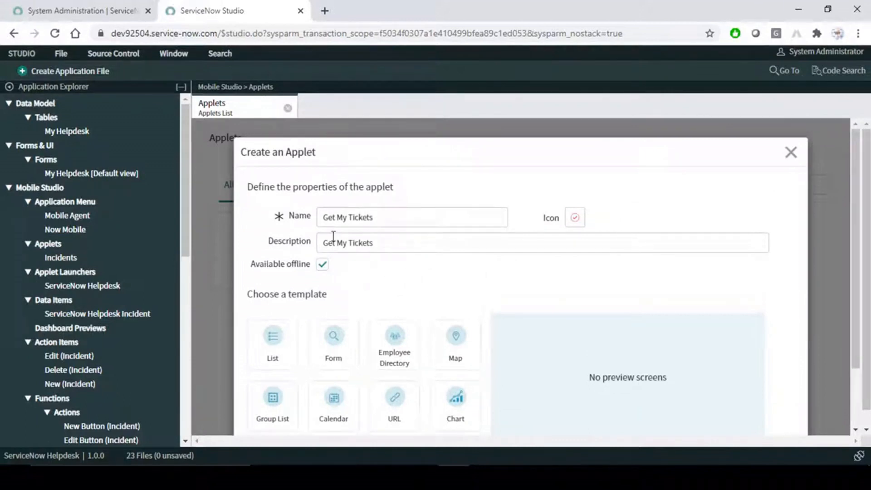
pyautogui.moveTo(393, 216); pyautogui.dragTo(282, 226)
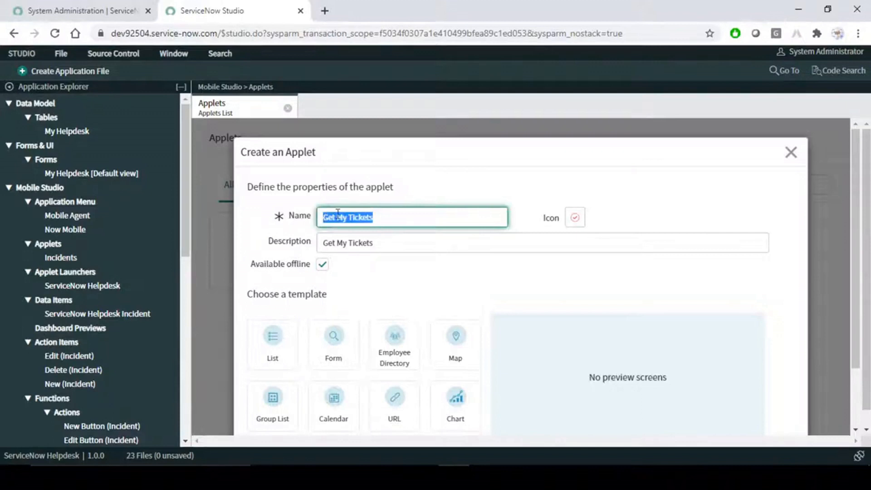
pyautogui.click(360, 218)
pyautogui.click(418, 293)
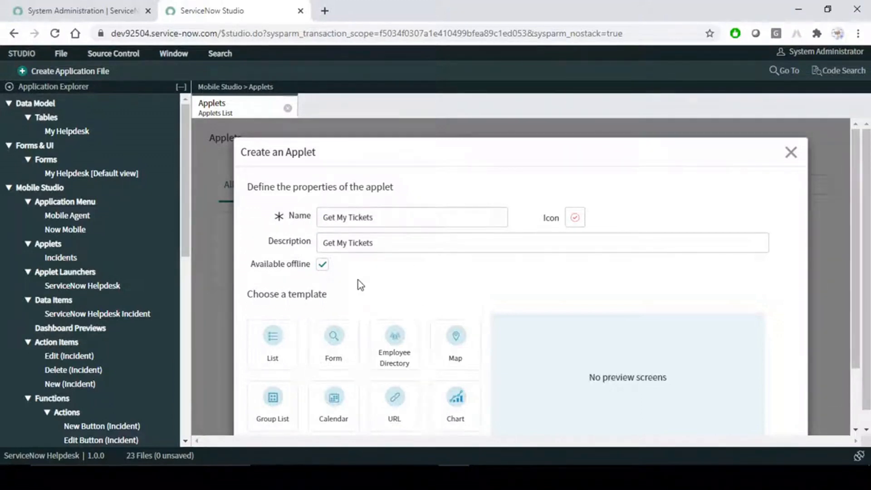
pyautogui.scroll(-2, 352, 284)
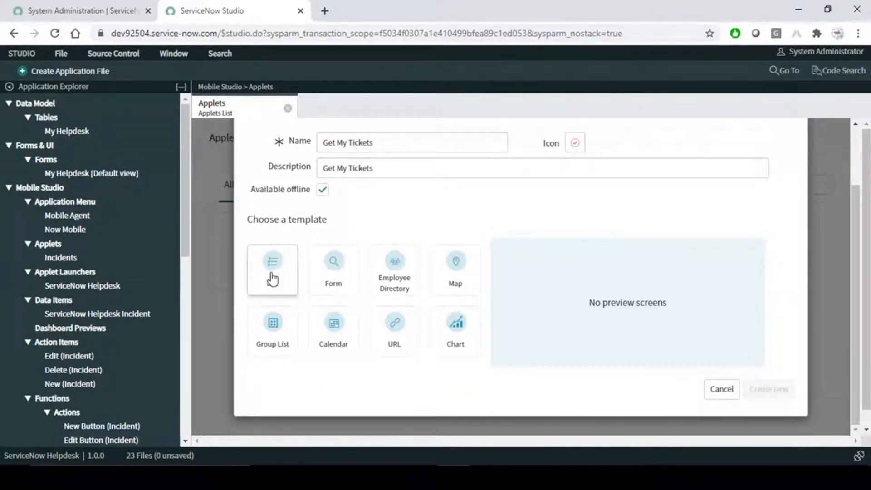
# - Choose the List template with an accompanying Form screen
pyautogui.click(272, 273)
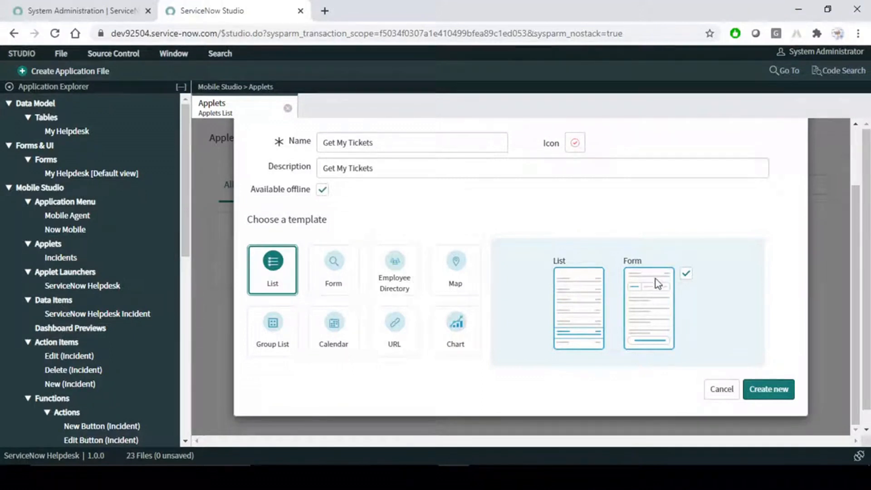
pyautogui.click(686, 274)
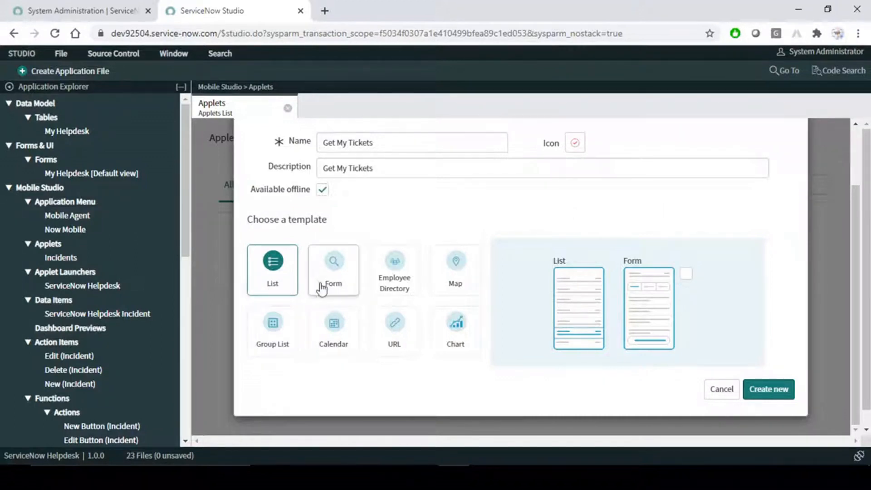
pyautogui.click(332, 274)
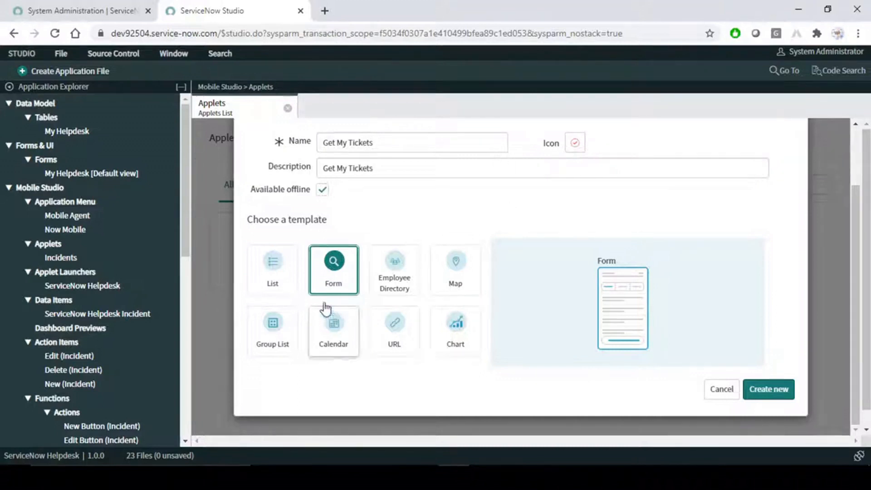
pyautogui.click(269, 278)
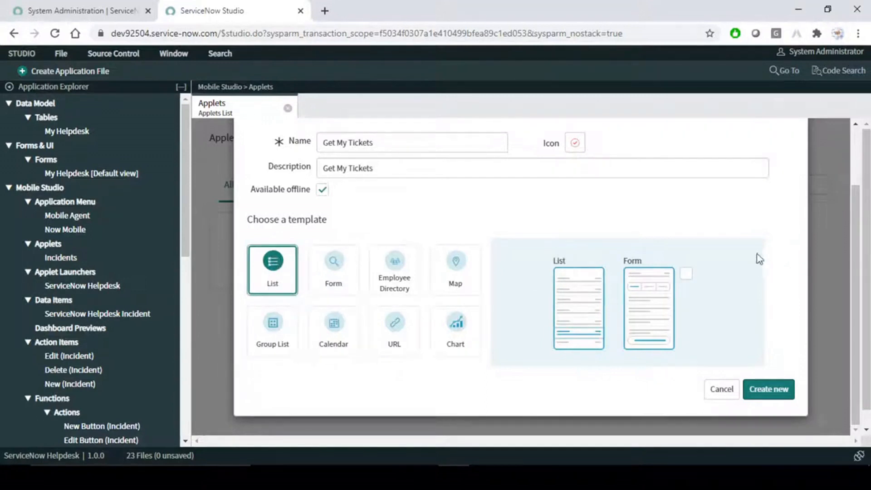
pyautogui.click(686, 274)
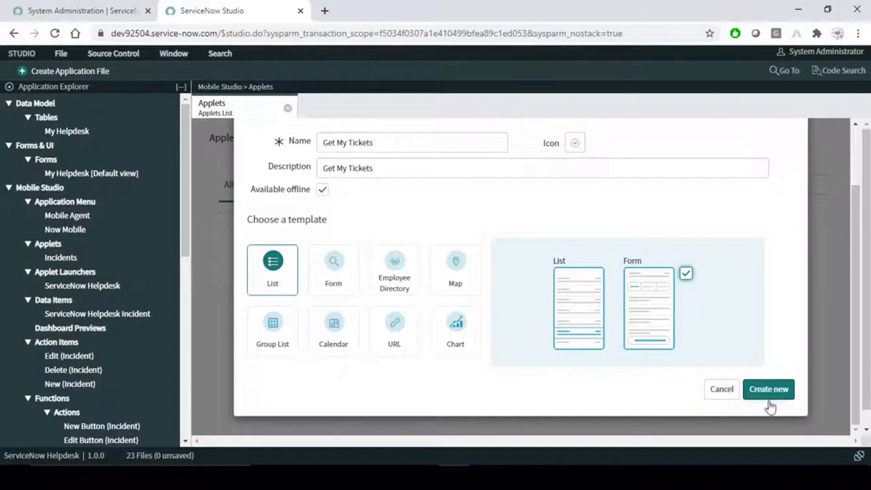
# - Review the name, description and offline option, then create the Get My Tickets applet
pyautogui.scroll(2, 700, 223)
pyautogui.click(343, 203)
pyautogui.hotkey('ctrl', 'a')
pyautogui.press('Tab')
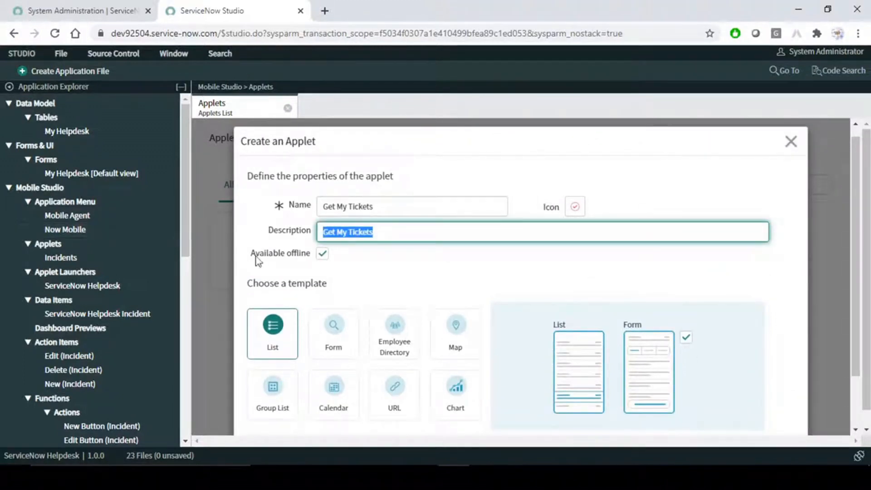
pyautogui.click(322, 254)
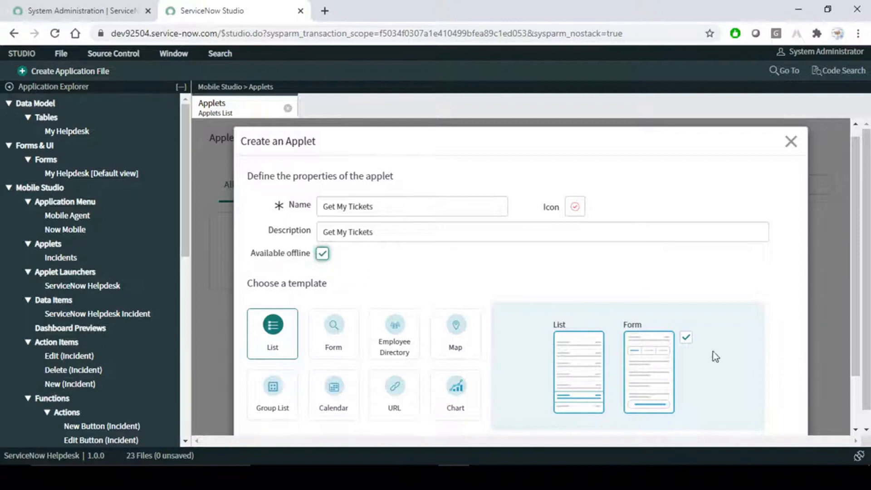
pyautogui.scroll(-2, 722, 332)
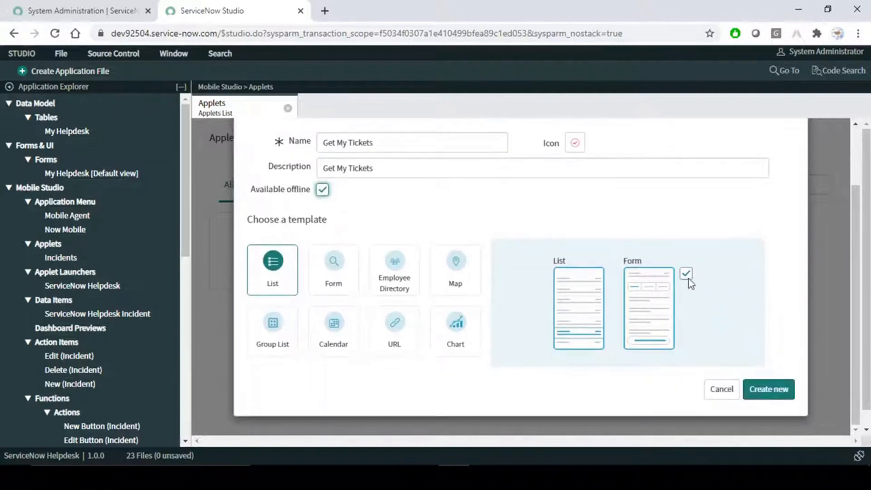
pyautogui.click(771, 393)
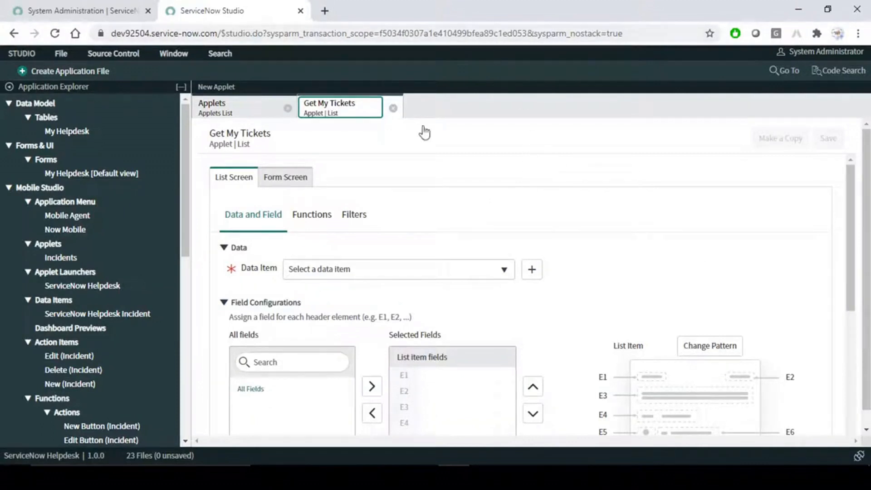
pyautogui.click(297, 181)
pyautogui.click(234, 181)
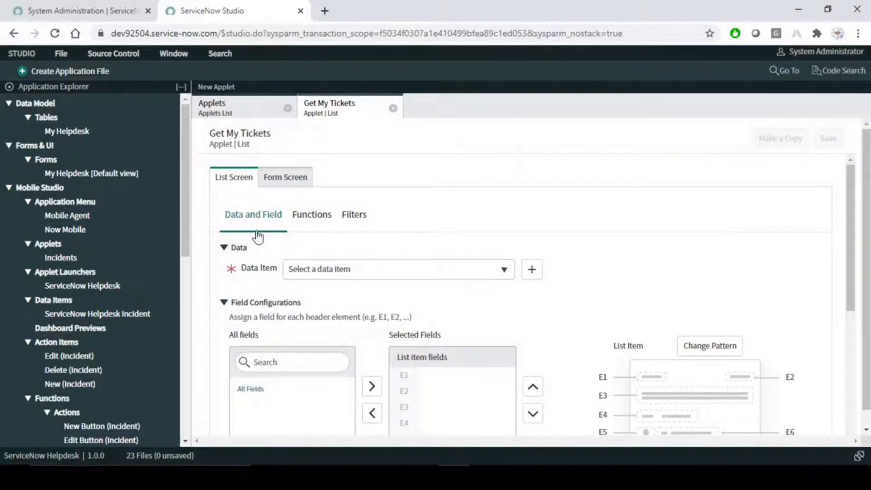
# - Scroll the Word notes to the mobile app hierarchy diagram on page 16
pyautogui.click(641, 478)
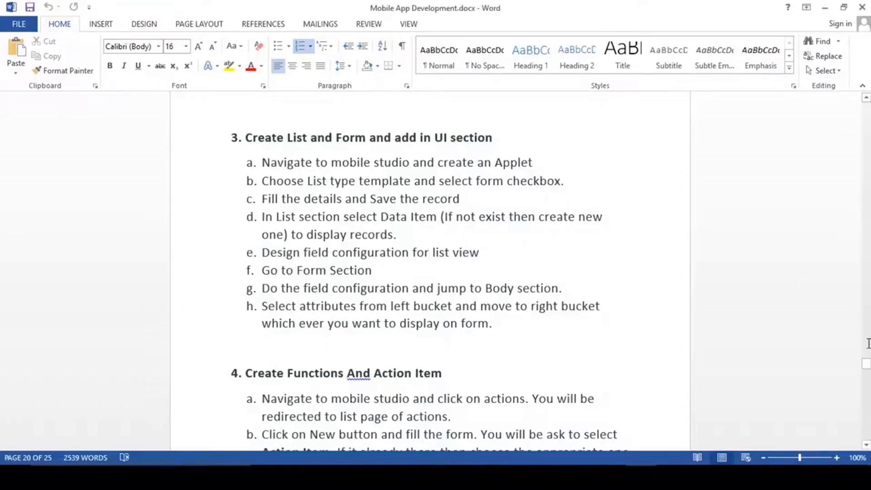
pyautogui.moveTo(867, 363); pyautogui.dragTo(867, 251)
pyautogui.scroll(-10, 510, 307)
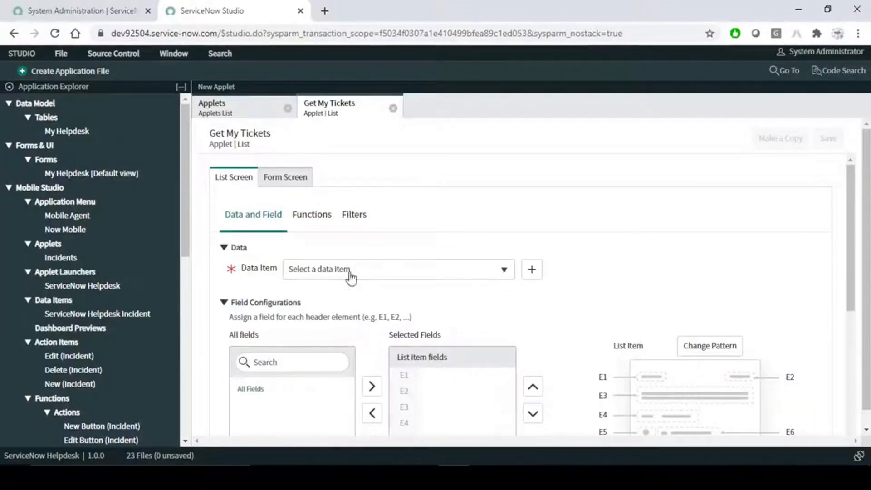
# - Return to the Applets List tab showing the Incidents applet and Create an Applet tile
pyautogui.click(227, 108)
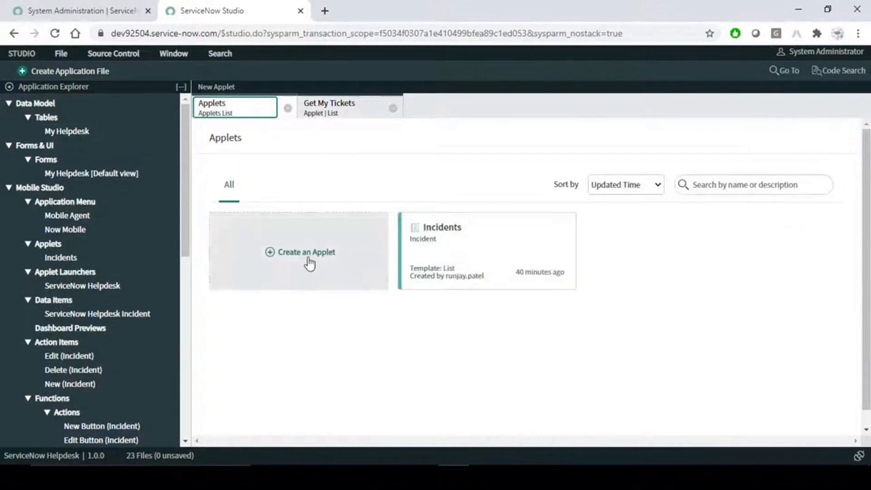
pyautogui.click(305, 259)
pyautogui.scroll(-2, 413, 290)
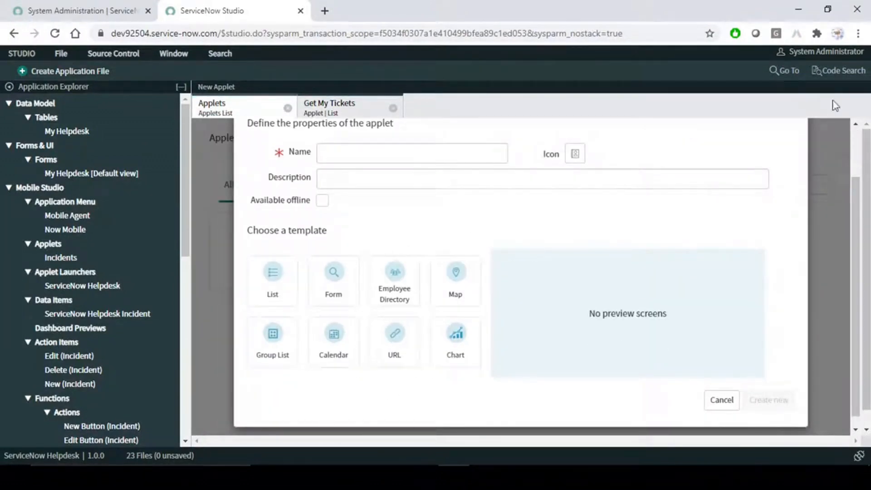
pyautogui.scroll(2, 726, 205)
pyautogui.click(789, 150)
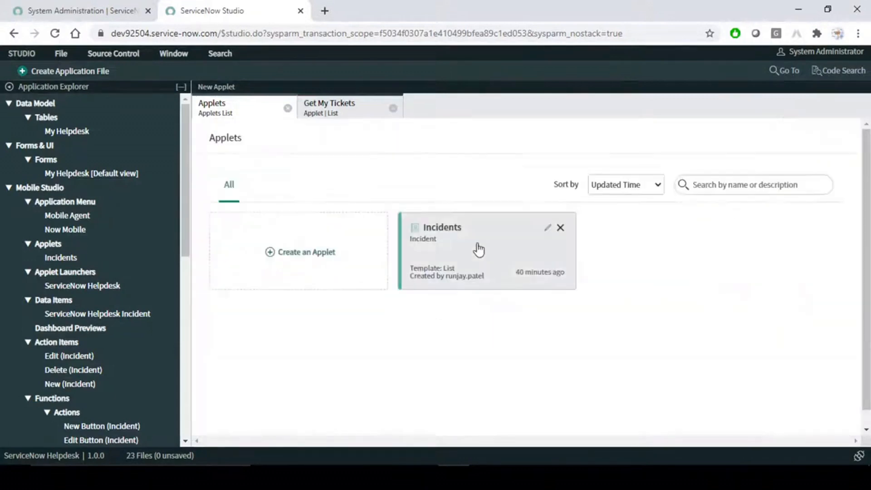
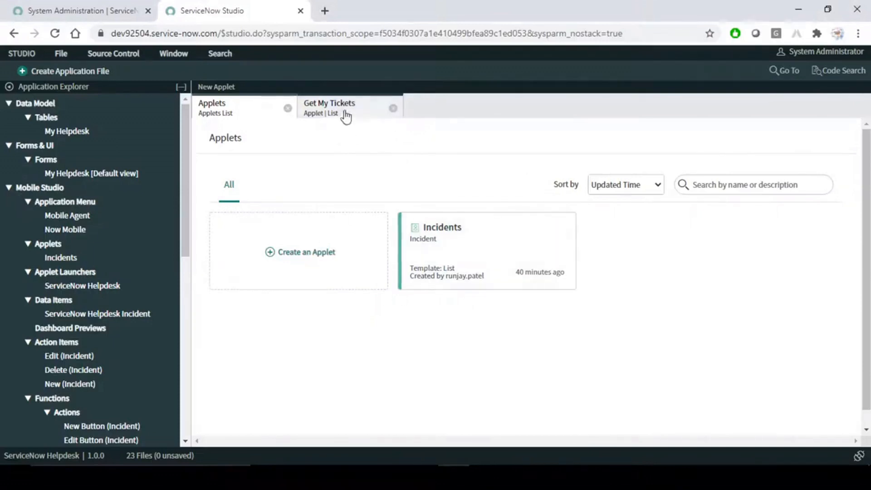
# - In the Get My Tickets applet, review the empty Data Item choices, then start a new data item
pyautogui.click(345, 113)
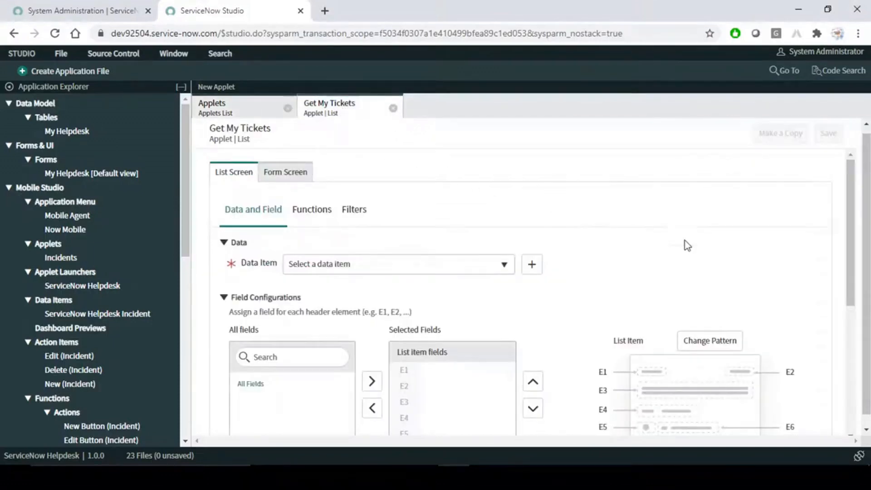
pyautogui.scroll(-1, 608, 281)
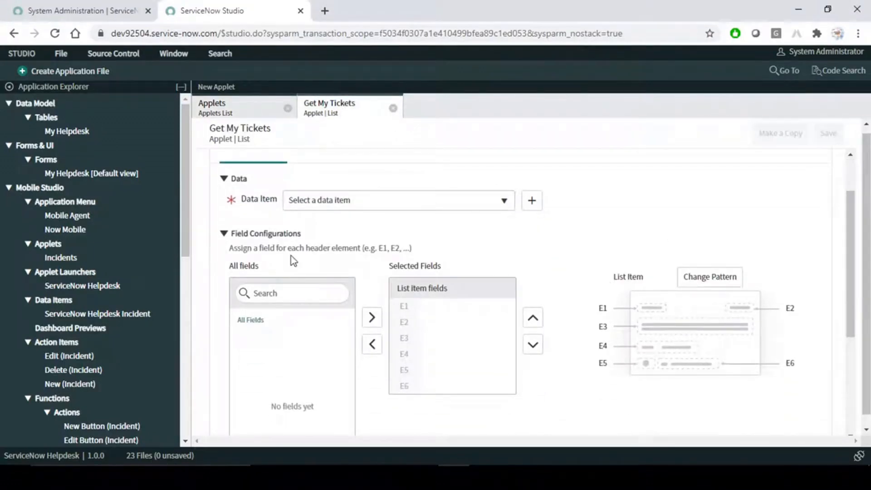
pyautogui.click(410, 205)
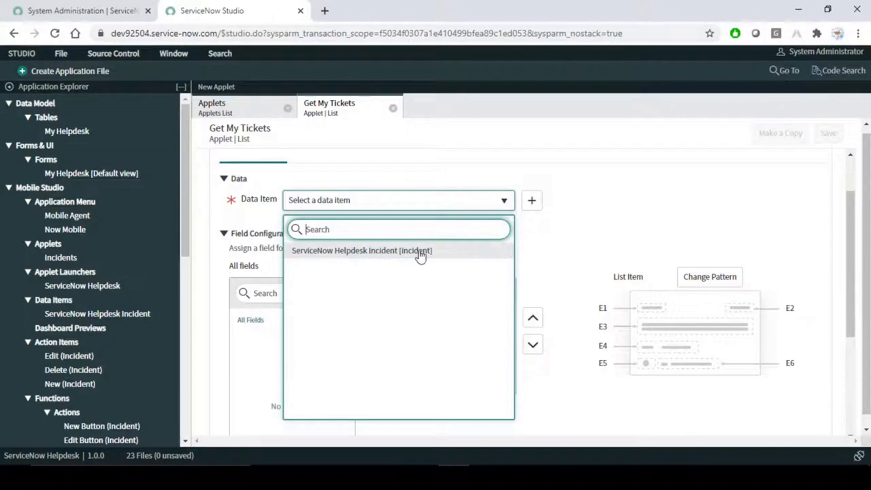
pyautogui.click(616, 208)
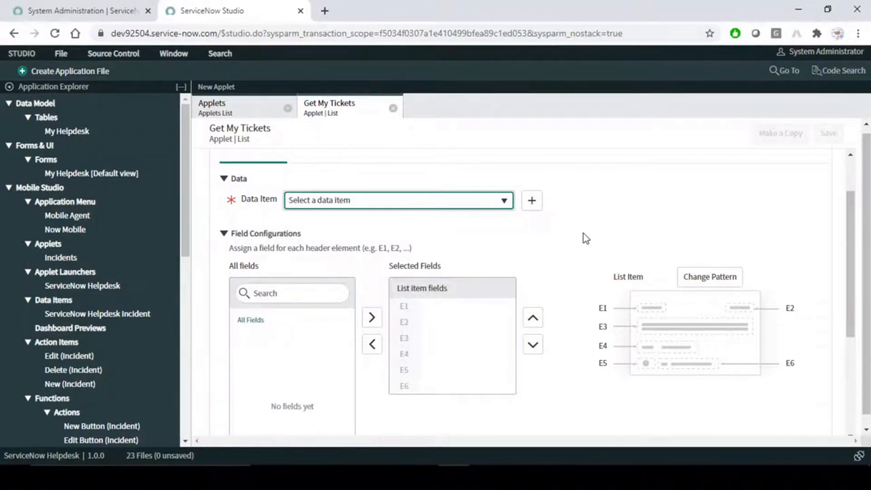
pyautogui.scroll(2, 584, 235)
pyautogui.scroll(-4, 583, 234)
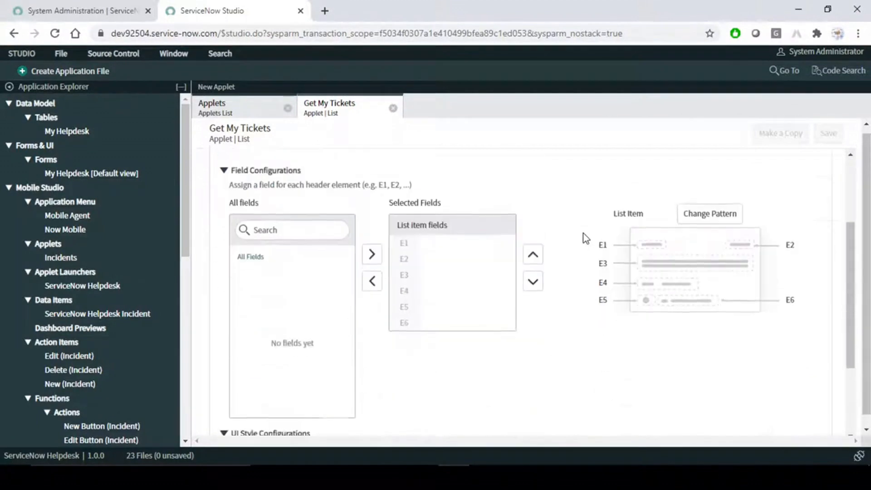
pyautogui.scroll(-4, 482, 249)
pyautogui.scroll(4, 481, 247)
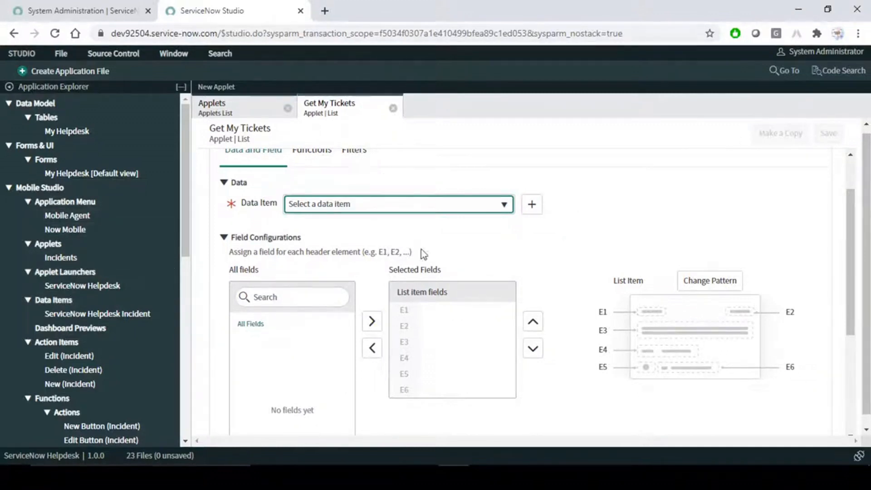
pyautogui.click(534, 208)
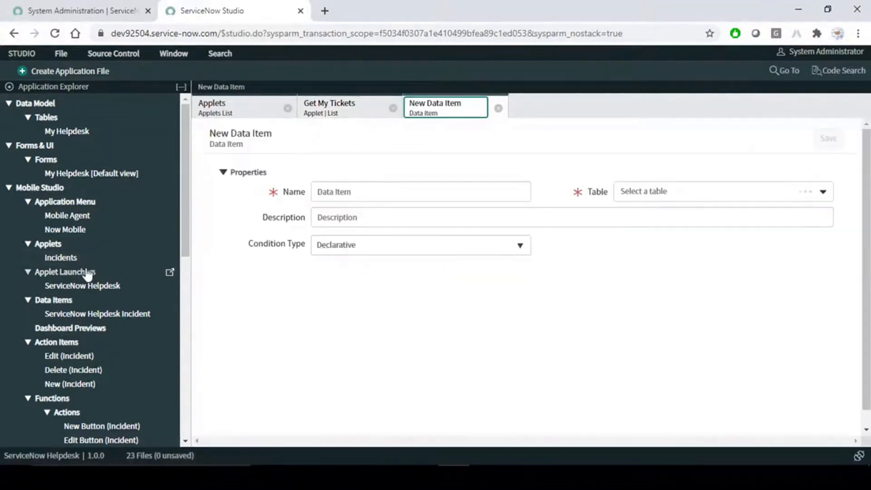
# - Copy the applet title and paste 'Get My Tickets' as the data item's name and description
pyautogui.click(354, 111)
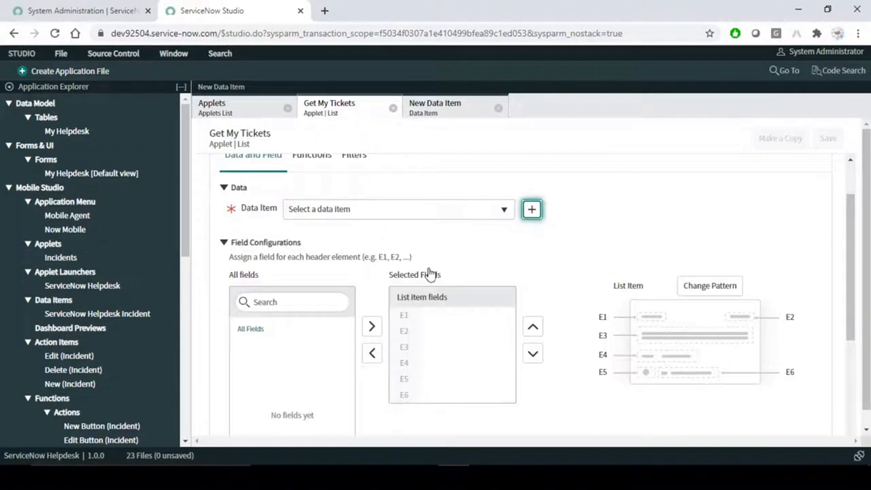
pyautogui.click(455, 111)
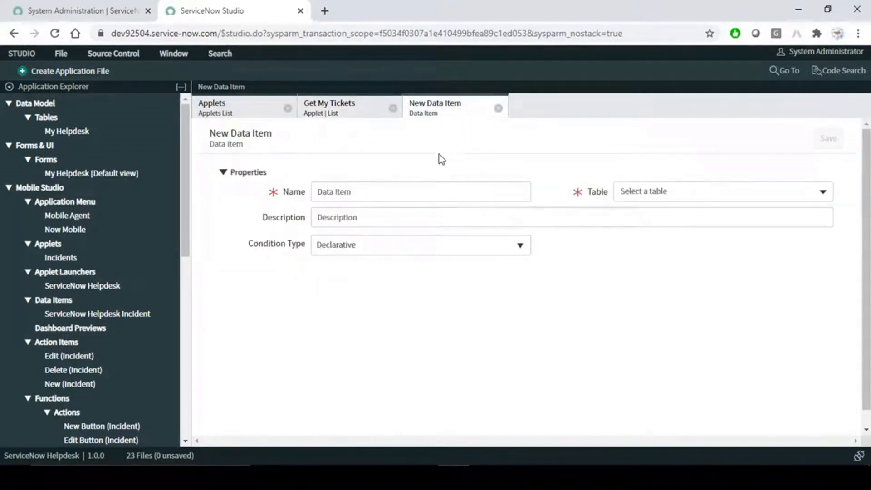
pyautogui.click(345, 192)
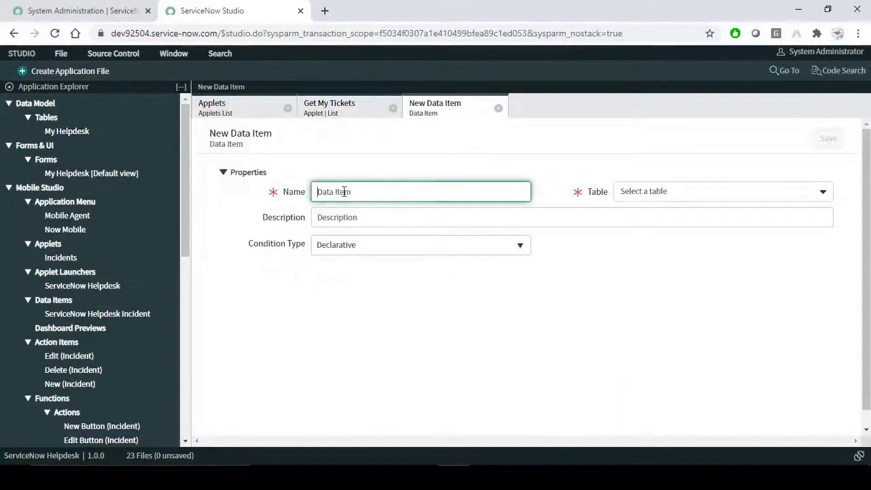
pyautogui.click(319, 111)
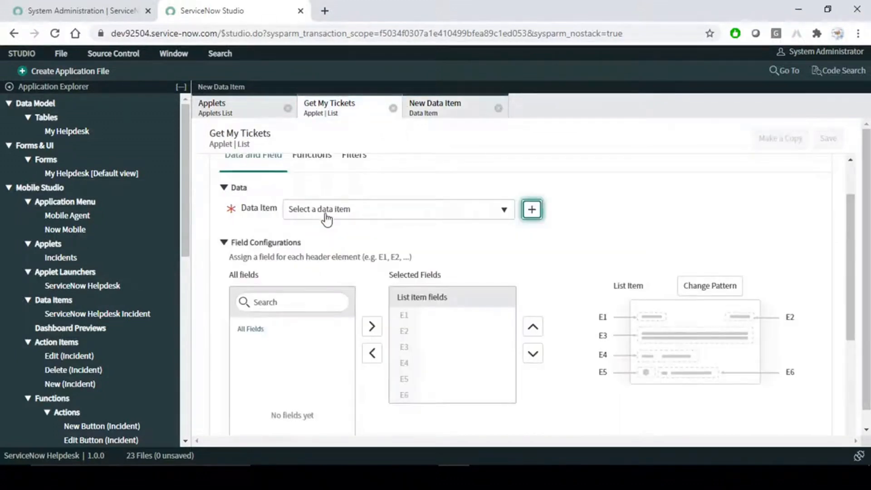
pyautogui.scroll(2, 327, 219)
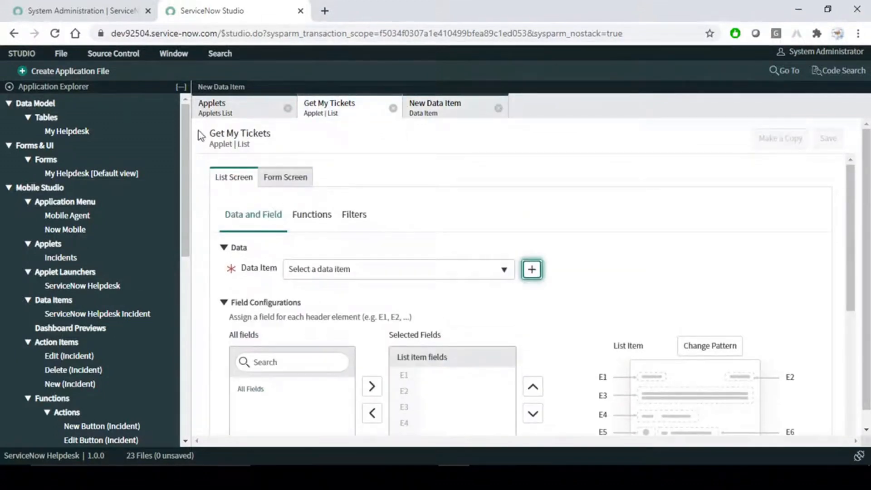
pyautogui.moveTo(208, 136); pyautogui.dragTo(260, 130)
pyautogui.click(275, 132)
pyautogui.click(435, 107)
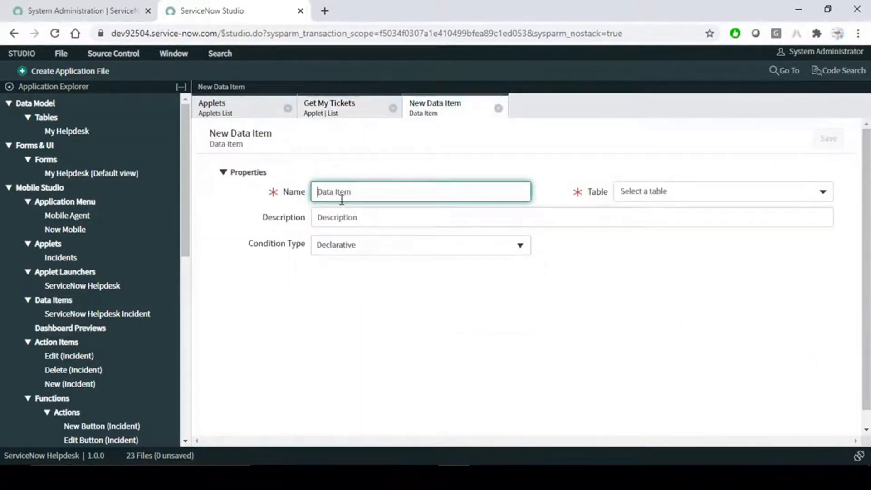
pyautogui.write('Get My Tickets')
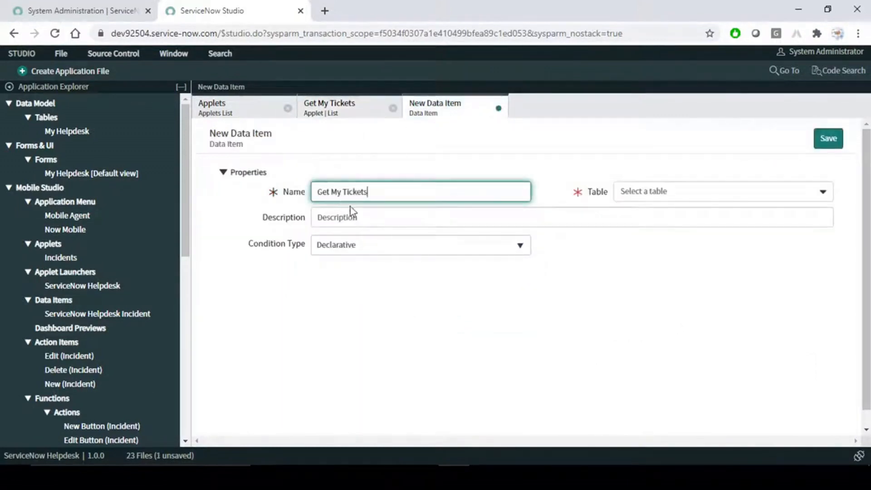
pyautogui.click(382, 218)
pyautogui.write('Get My Tickets')
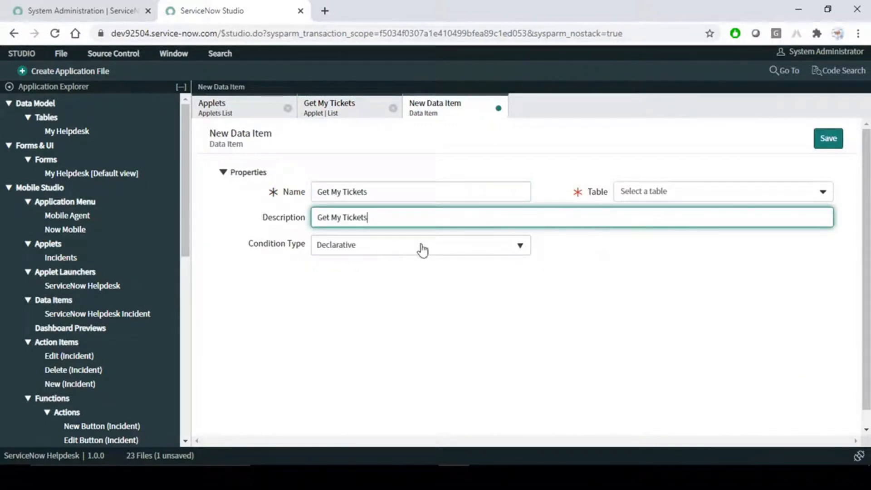
# - Keep the Declarative condition type and base the data item on the My Helpdesk table
pyautogui.click(491, 251)
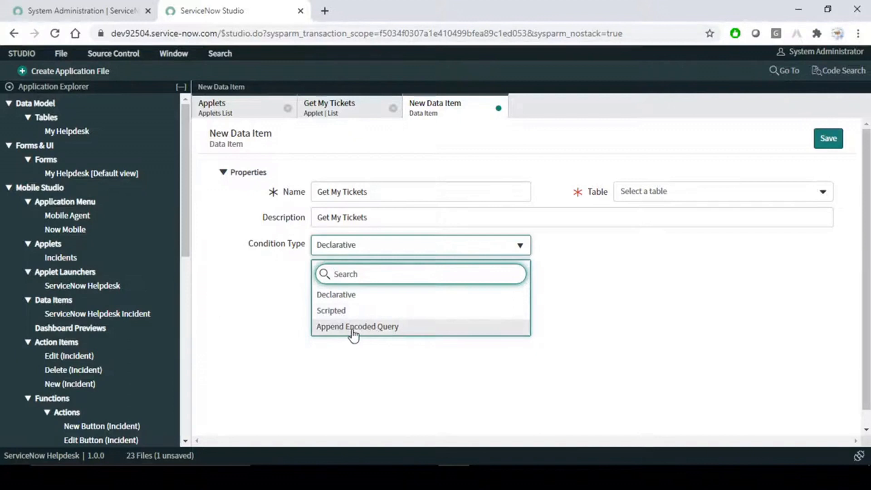
pyautogui.click(725, 284)
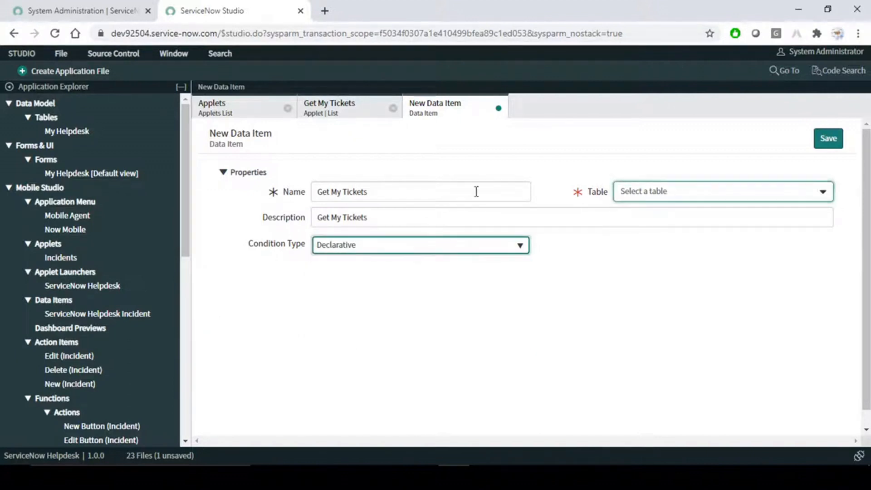
pyautogui.moveTo(401, 199); pyautogui.dragTo(300, 199)
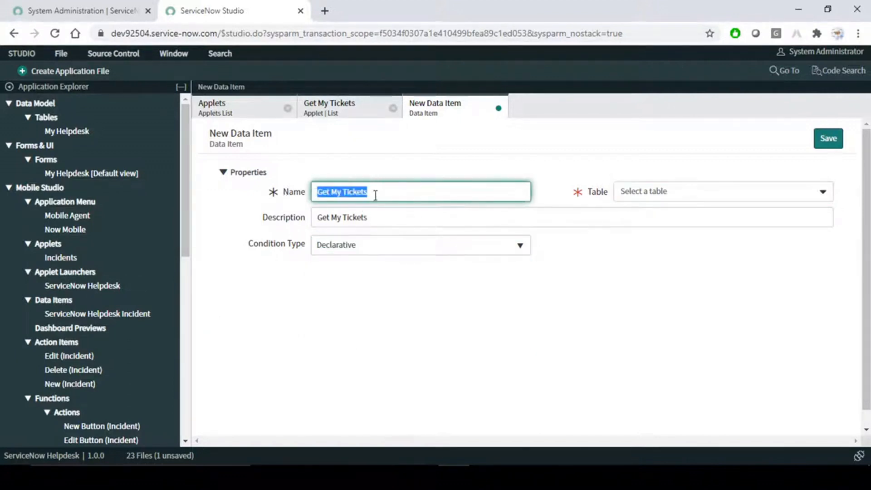
pyautogui.click(376, 193)
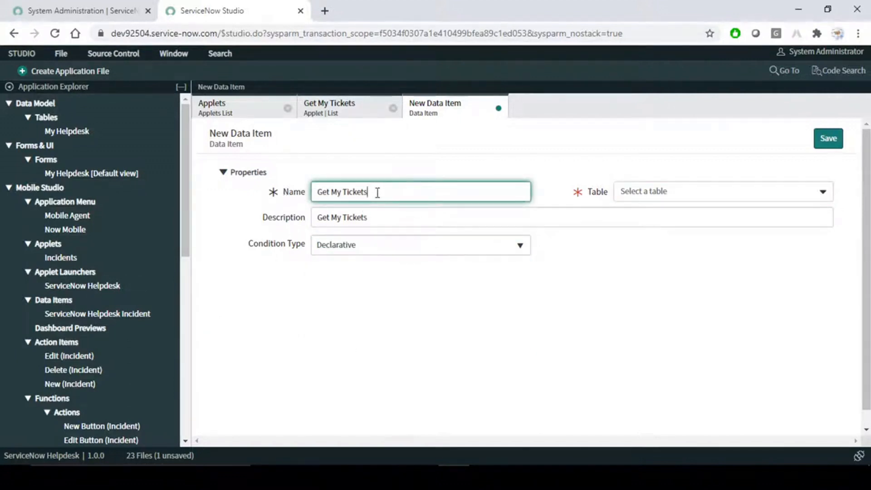
pyautogui.click(698, 192)
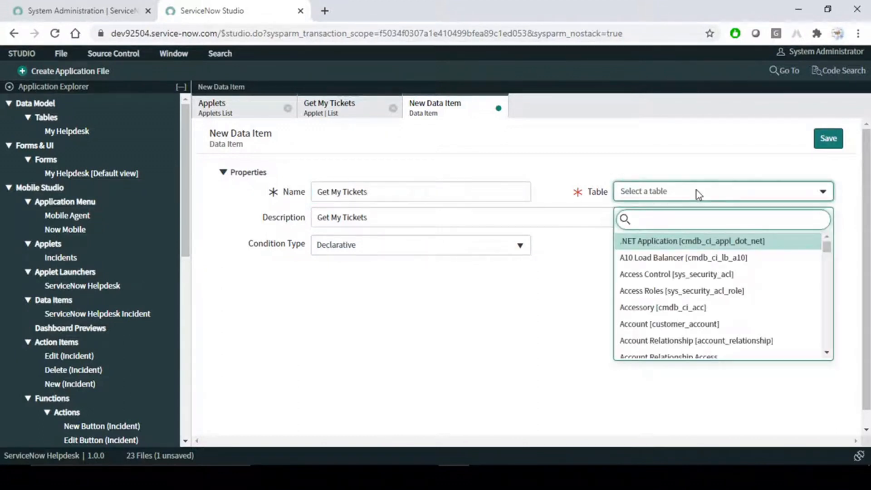
pyautogui.write('h')
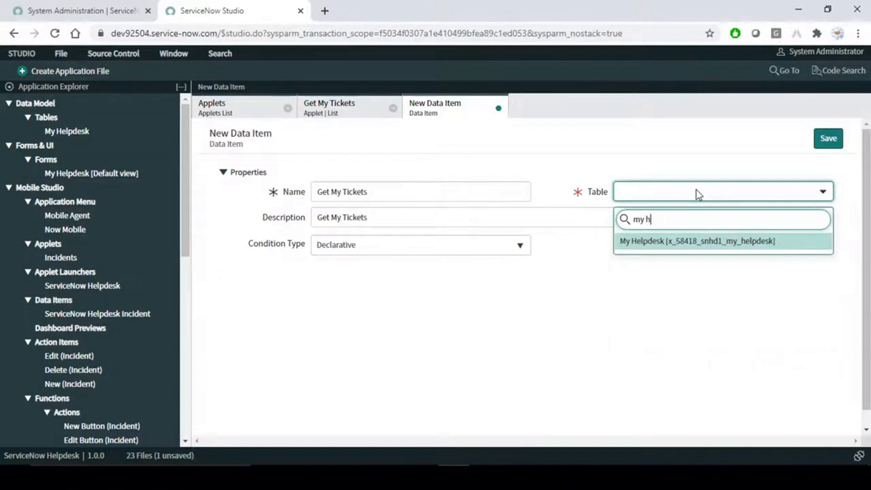
pyautogui.click(705, 246)
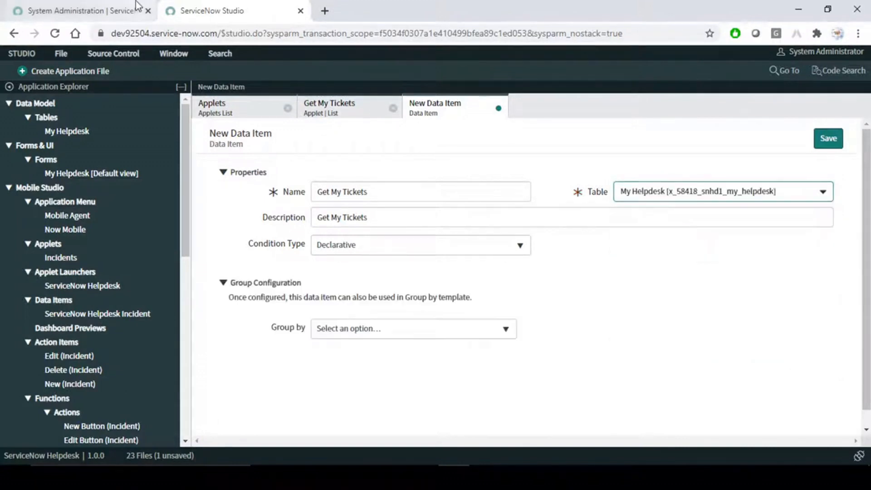
# - Find 'my he' in the navigator and open the My Helpdesks list in a new tab, showing all records
pyautogui.click(103, 13)
pyautogui.click(73, 94)
pyautogui.write('my he')
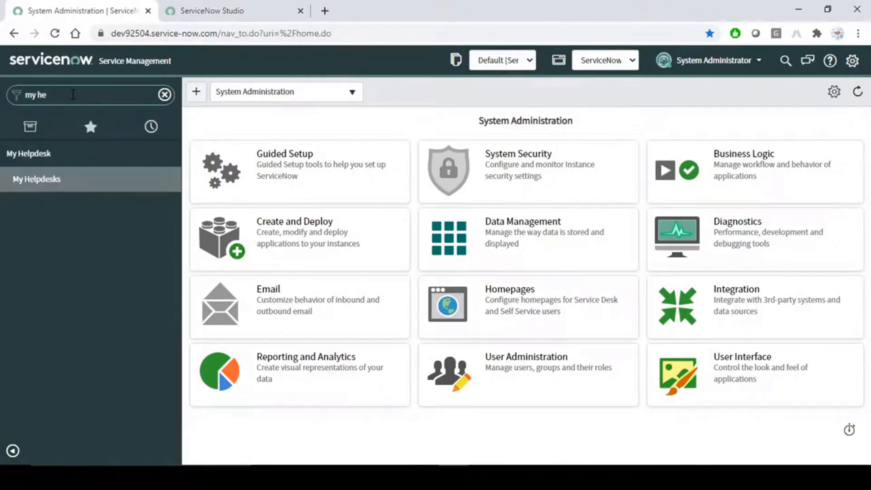
pyautogui.middleClick(56, 182)
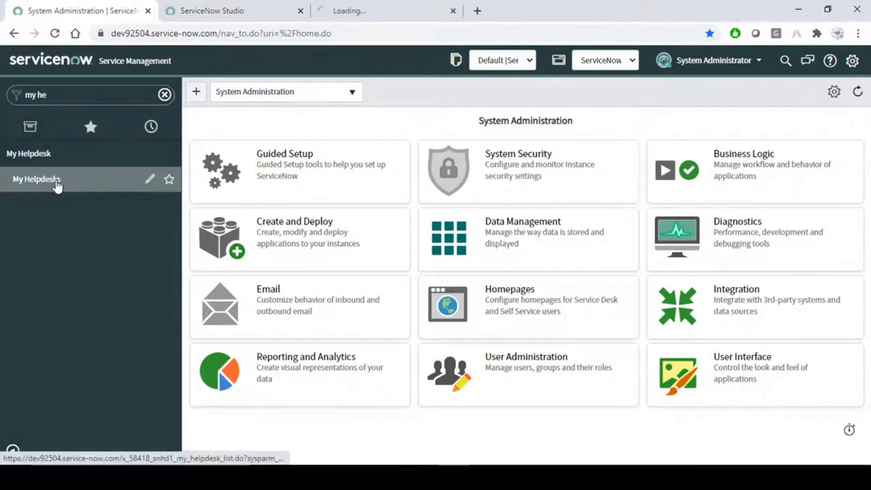
pyautogui.click(372, 10)
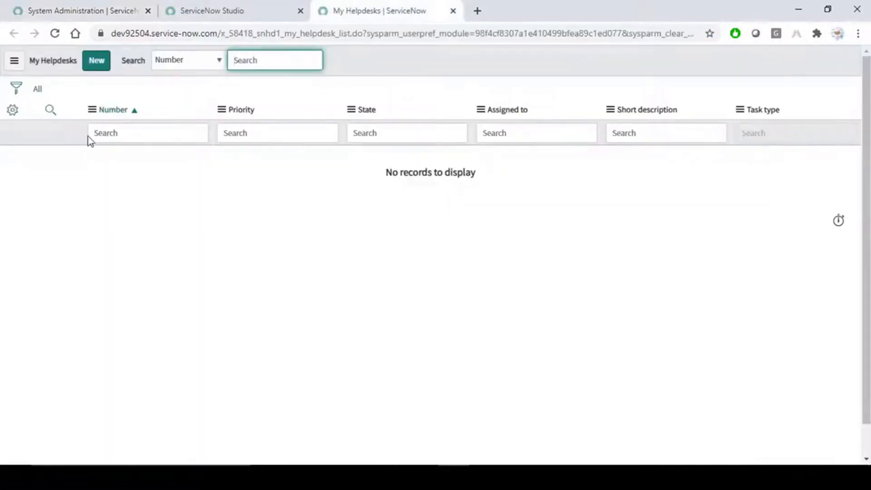
pyautogui.click(292, 213)
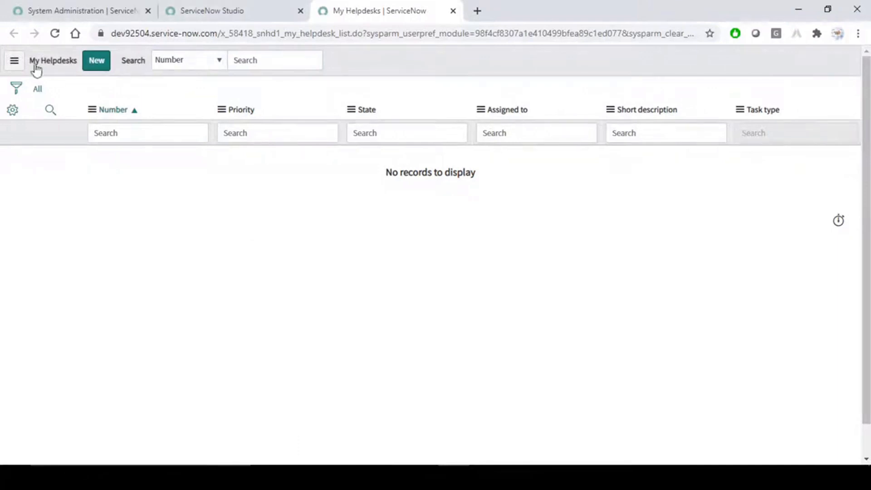
pyautogui.click(74, 13)
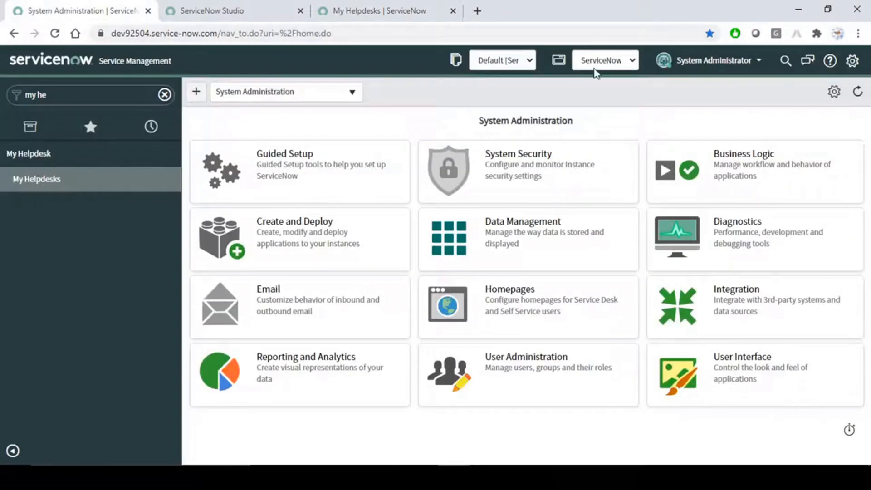
pyautogui.click(389, 8)
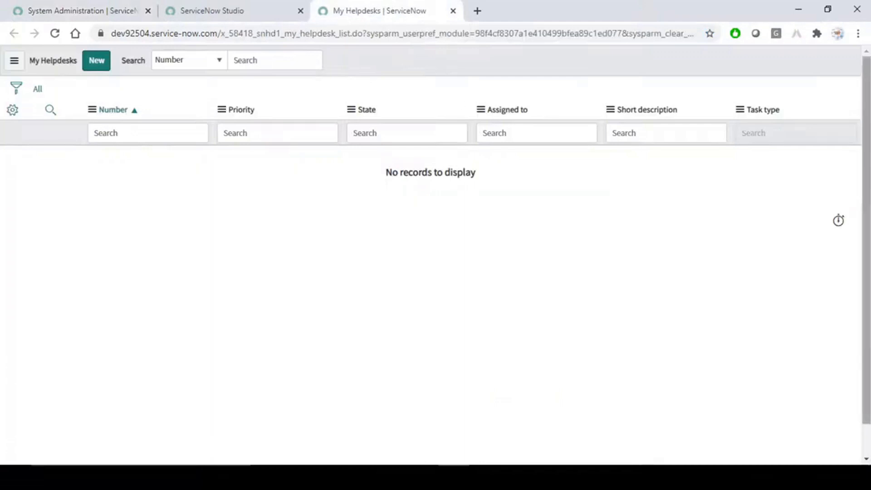
pyautogui.click(37, 89)
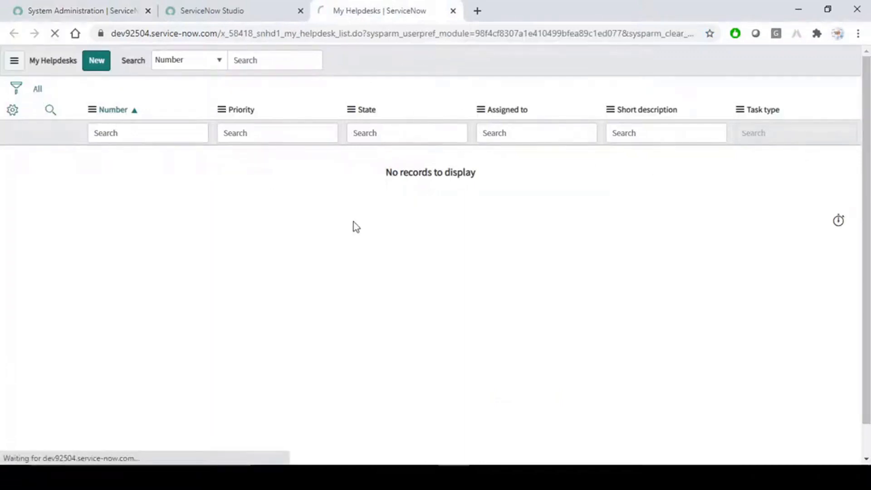
# - Create and save a blank My Helpdesk record MYHD0001002, then close its tab
pyautogui.click(90, 62)
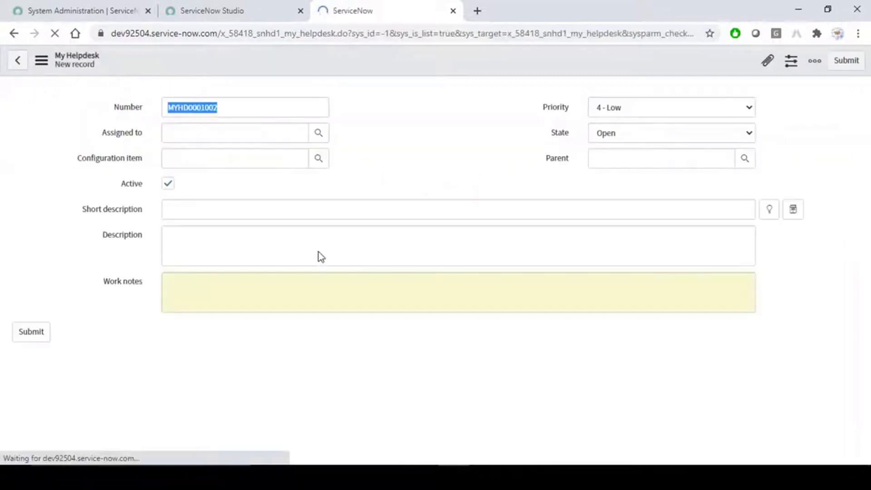
pyautogui.rightClick(427, 57)
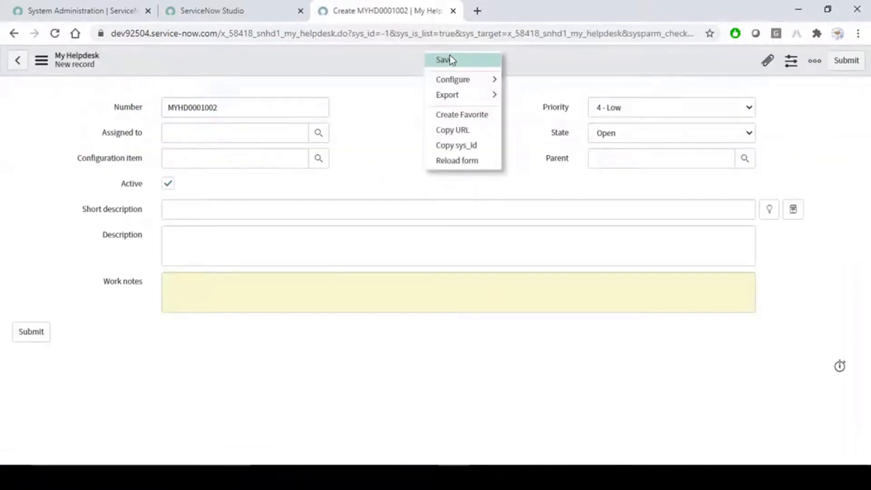
pyautogui.click(457, 159)
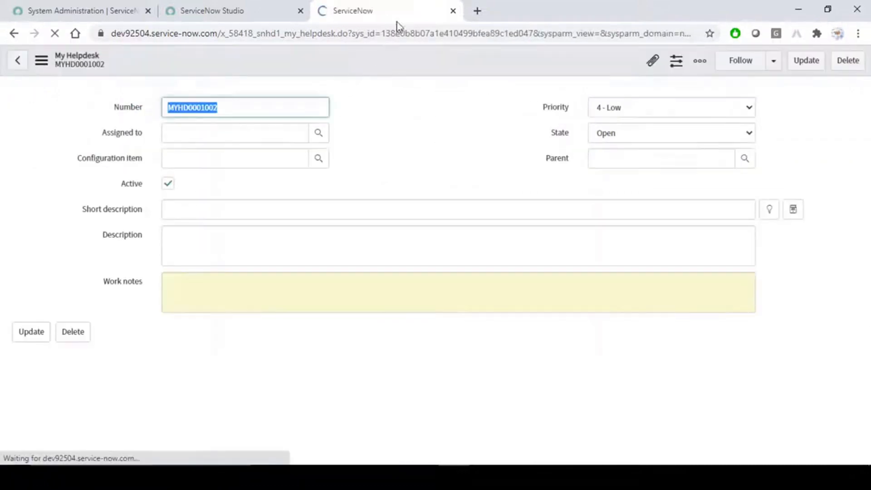
pyautogui.click(453, 11)
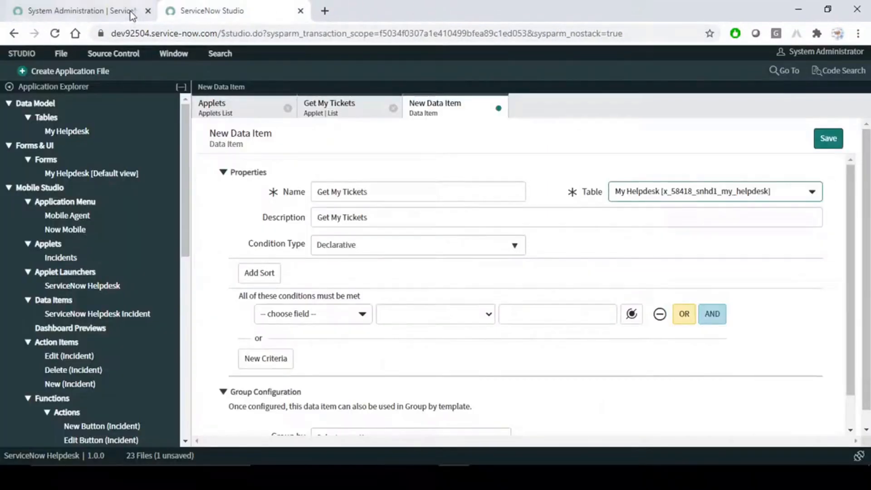
pyautogui.click(91, 11)
pyautogui.click(67, 180)
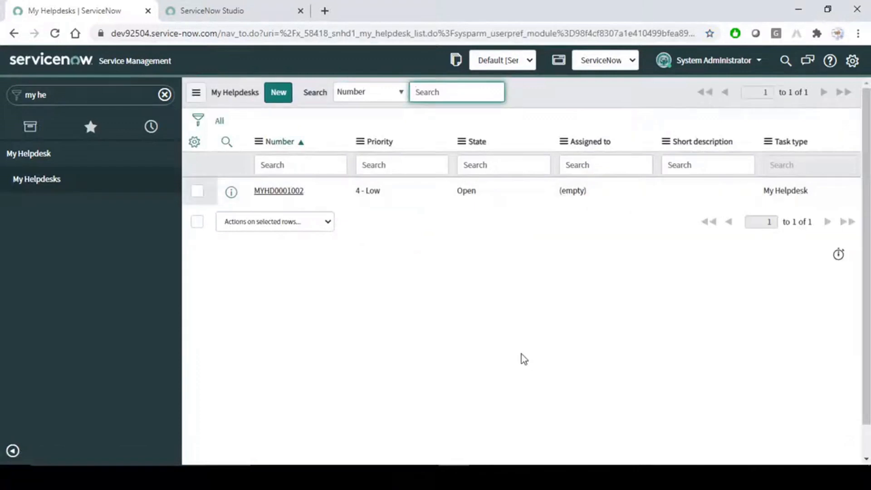
pyautogui.click(265, 11)
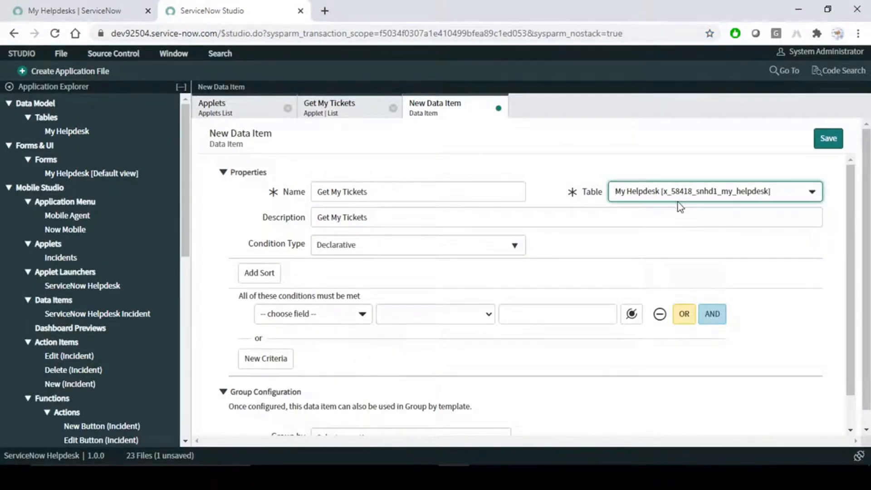
pyautogui.click(75, 10)
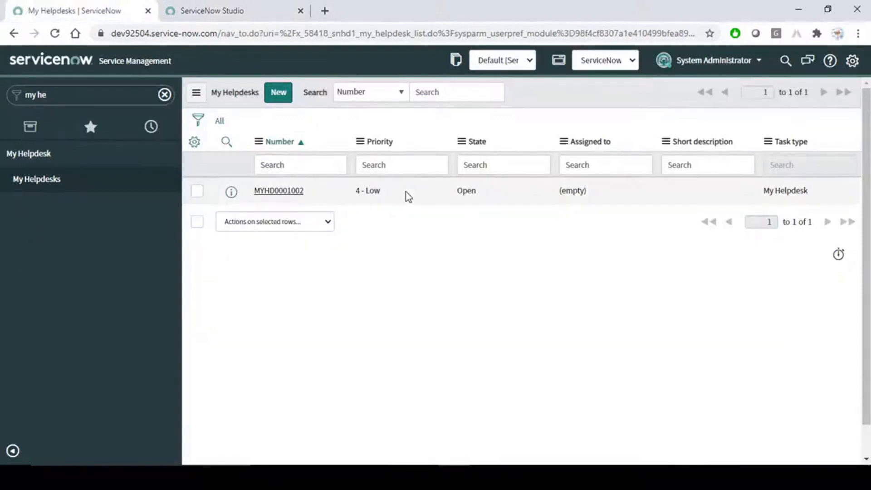
pyautogui.click(204, 11)
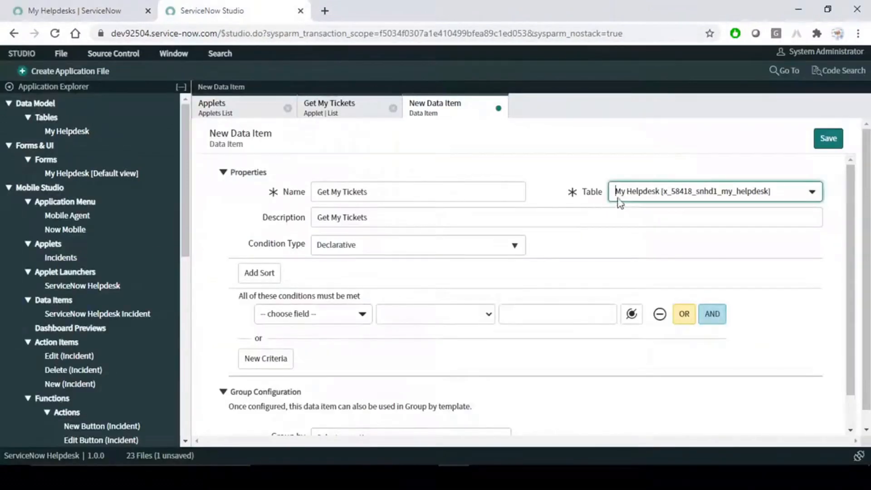
pyautogui.click(687, 195)
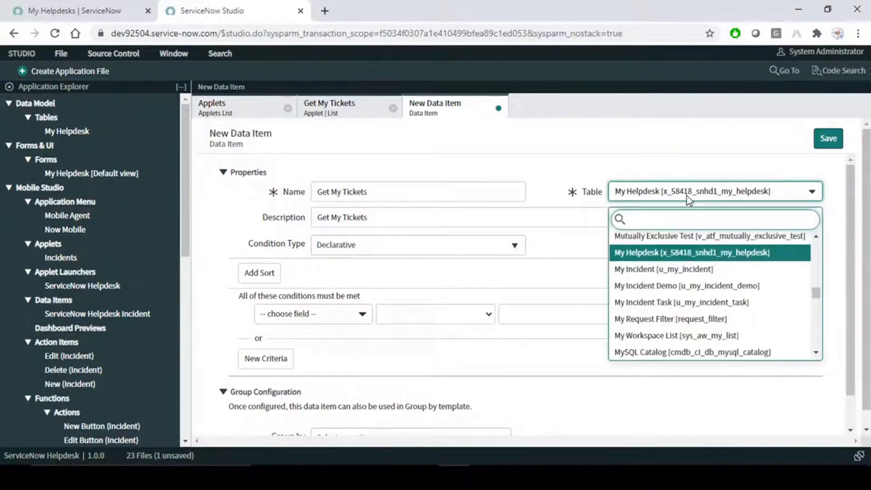
pyautogui.write('incid')
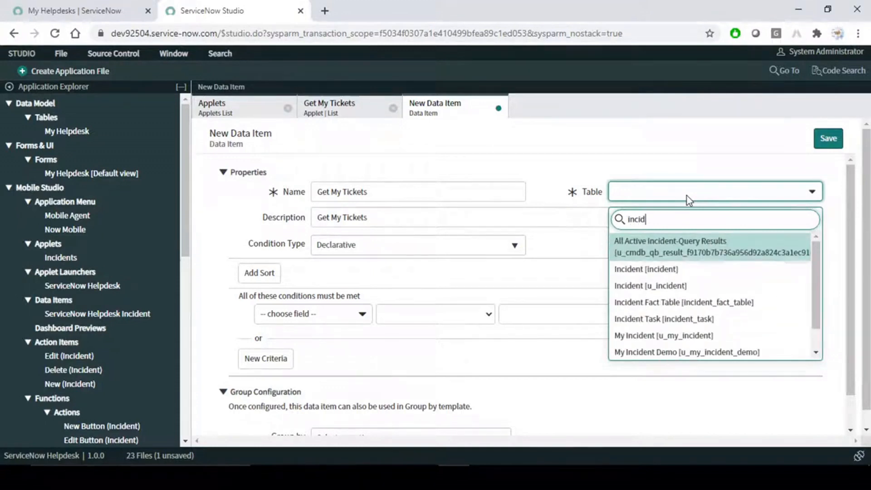
pyautogui.scroll(-1, 676, 319)
pyautogui.scroll(1, 676, 319)
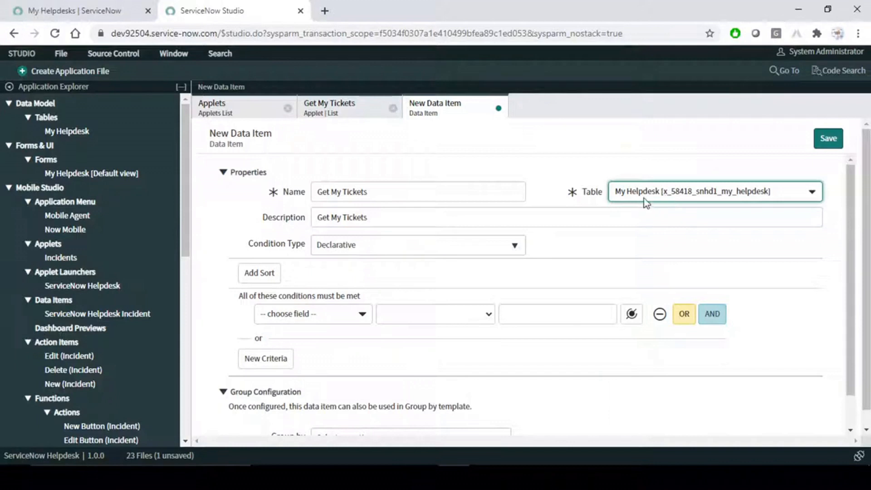
pyautogui.click(525, 361)
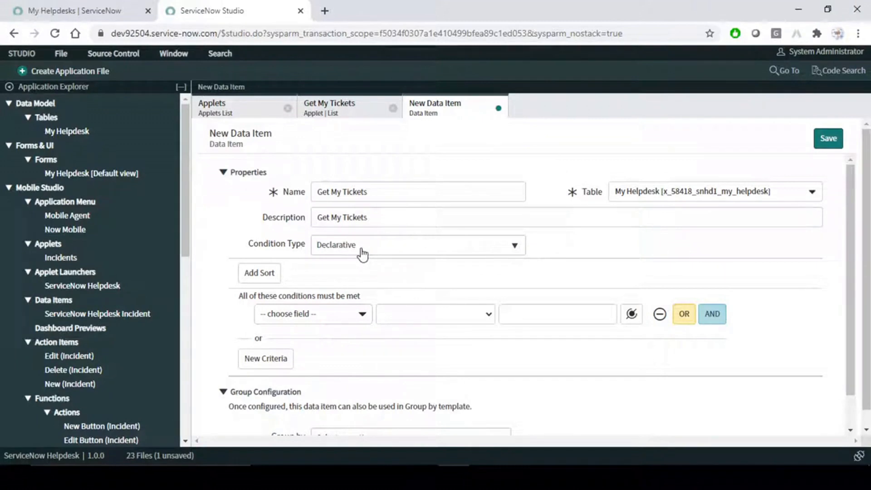
# - Add an Active is true condition to the Get My Tickets data item
pyautogui.click(362, 315)
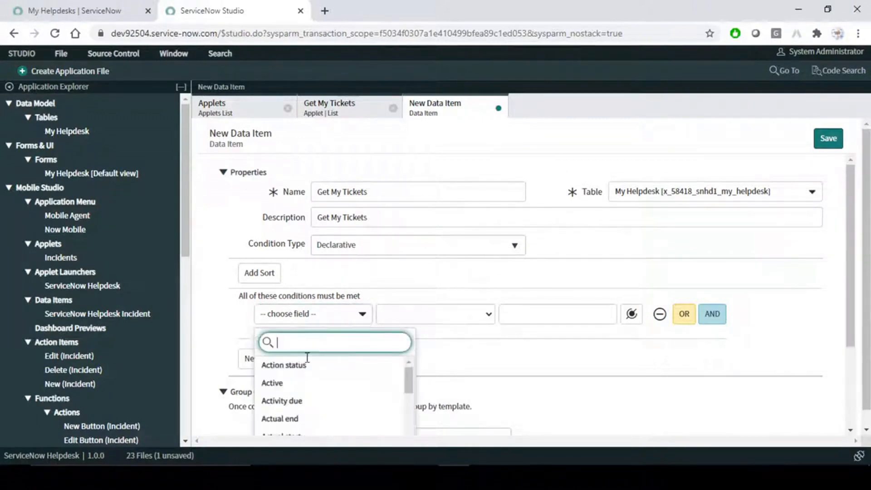
pyautogui.click(288, 383)
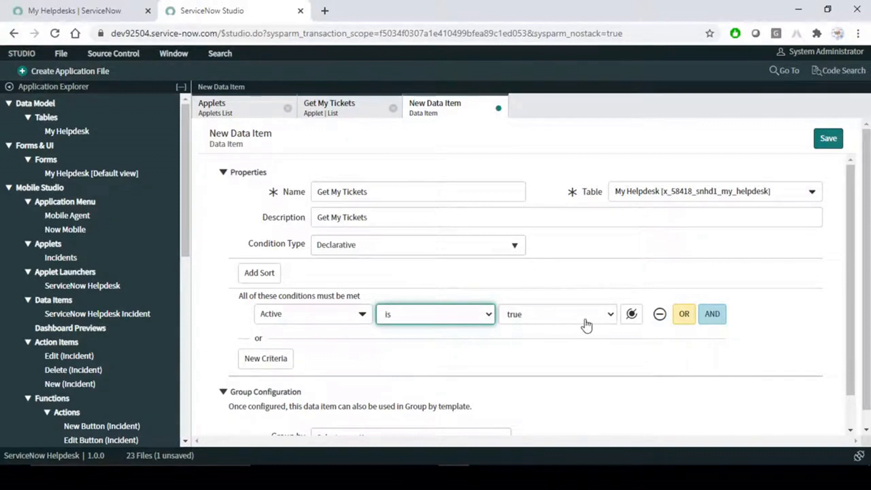
pyautogui.click(612, 246)
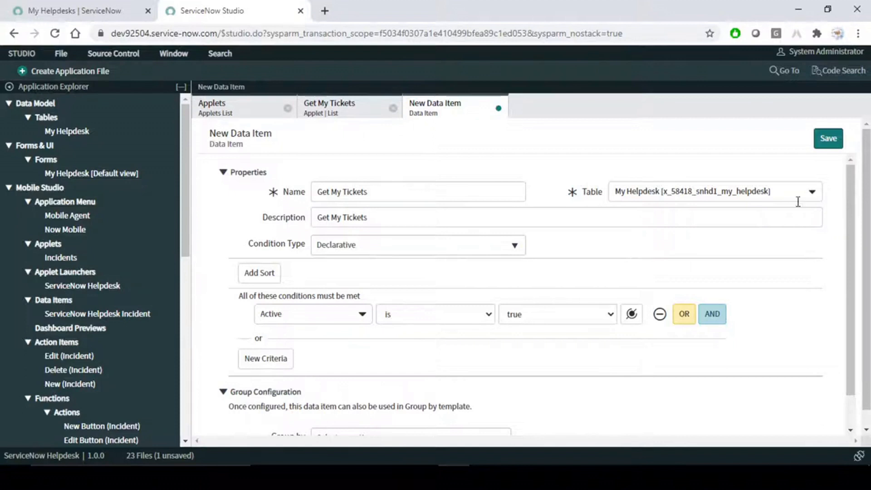
# - Switch the condition type to Scripted, then to Append Encoded Query, and select its query field
pyautogui.click(460, 250)
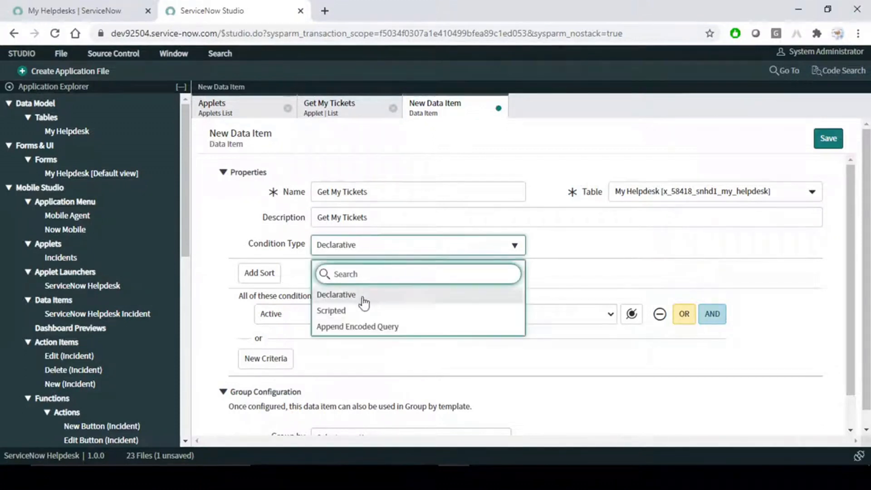
pyautogui.click(346, 310)
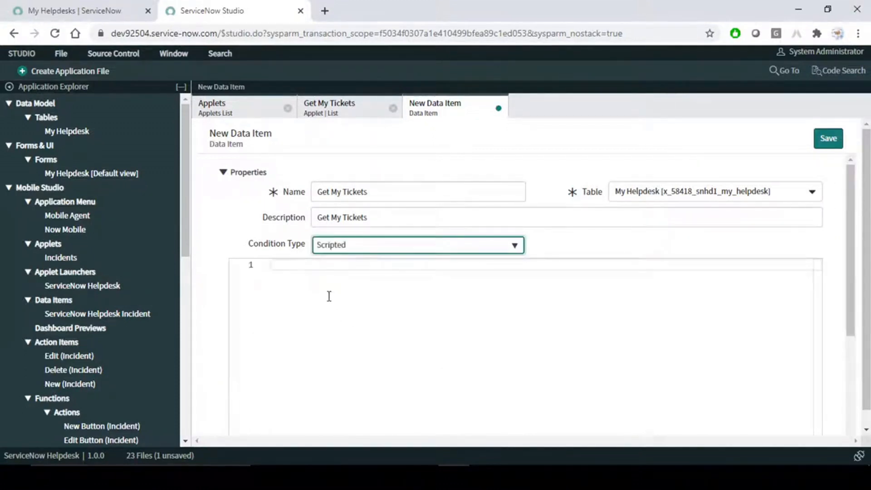
pyautogui.click(297, 270)
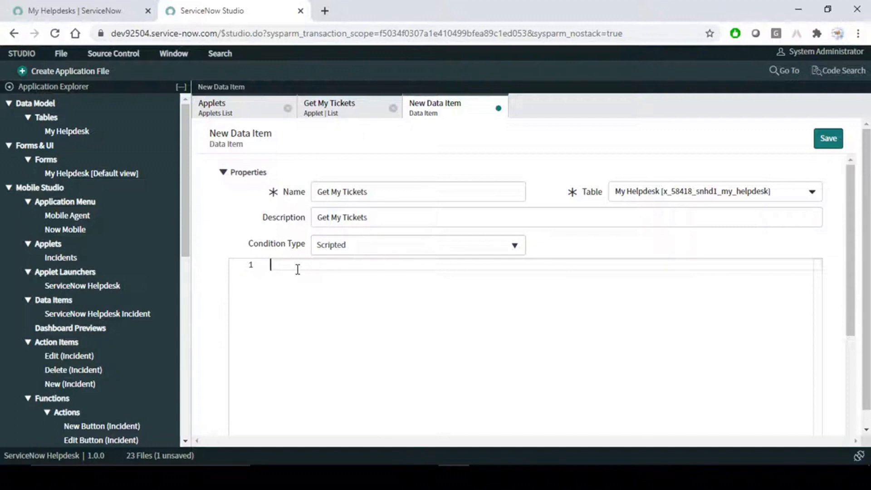
pyautogui.click(397, 245)
pyautogui.click(369, 334)
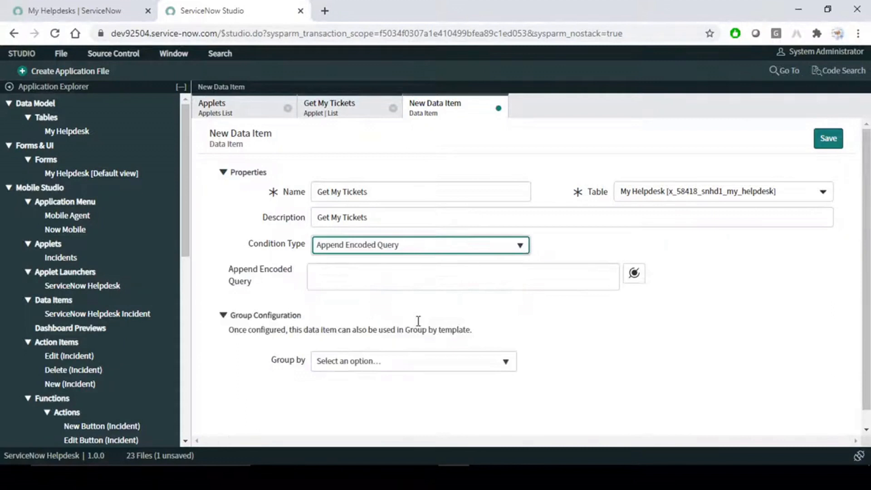
pyautogui.click(342, 278)
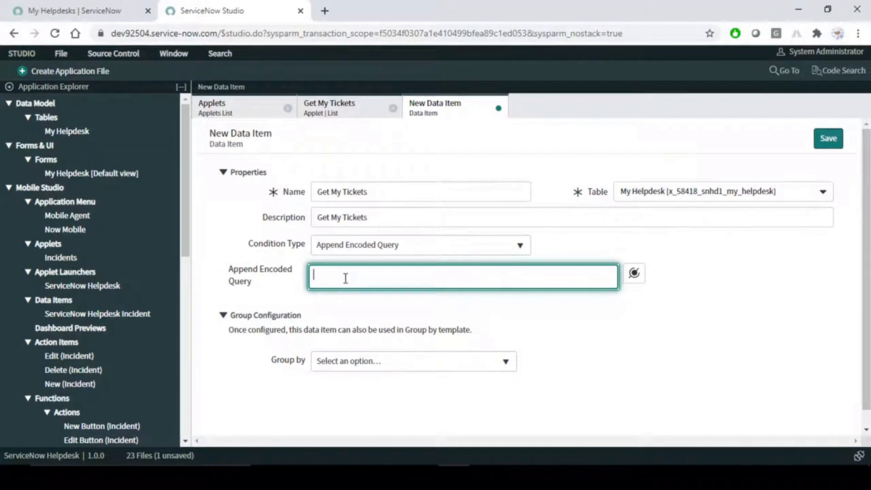
# - Filter the My Helpdesks list to Action status is Blocked internally and by customer, then open the filter breadcrumb's copy options
pyautogui.click(52, 9)
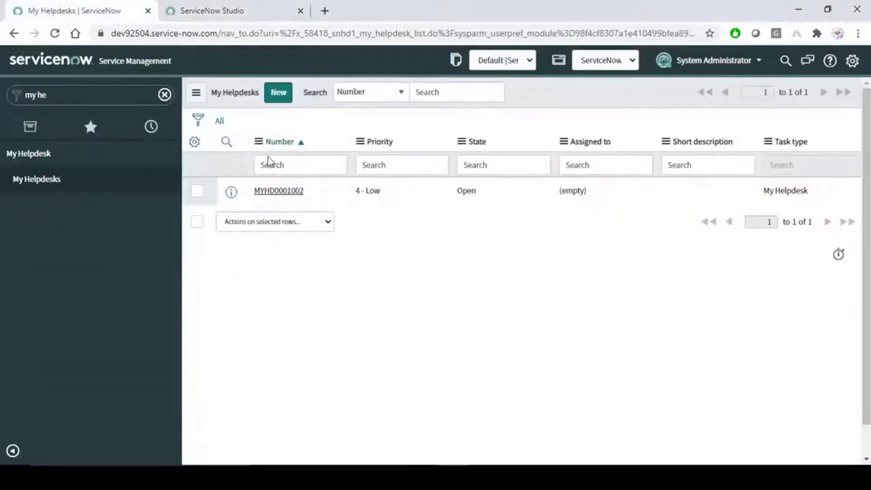
pyautogui.click(199, 123)
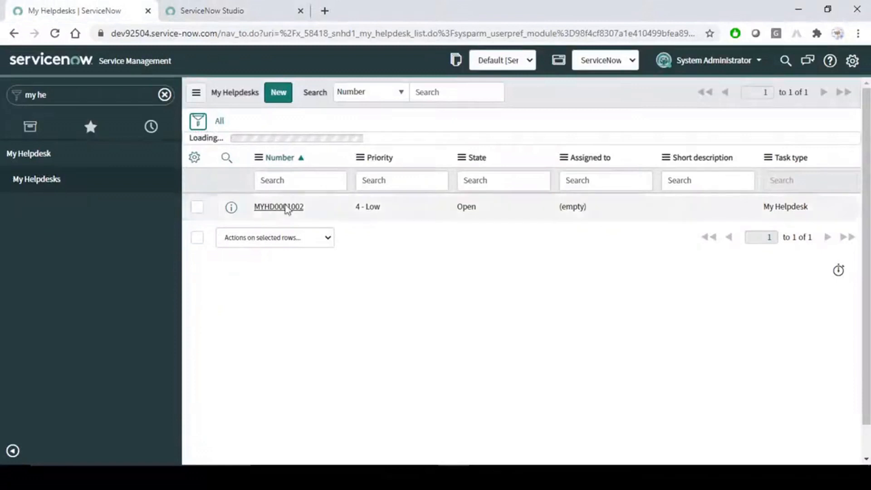
pyautogui.click(328, 184)
pyautogui.click(282, 250)
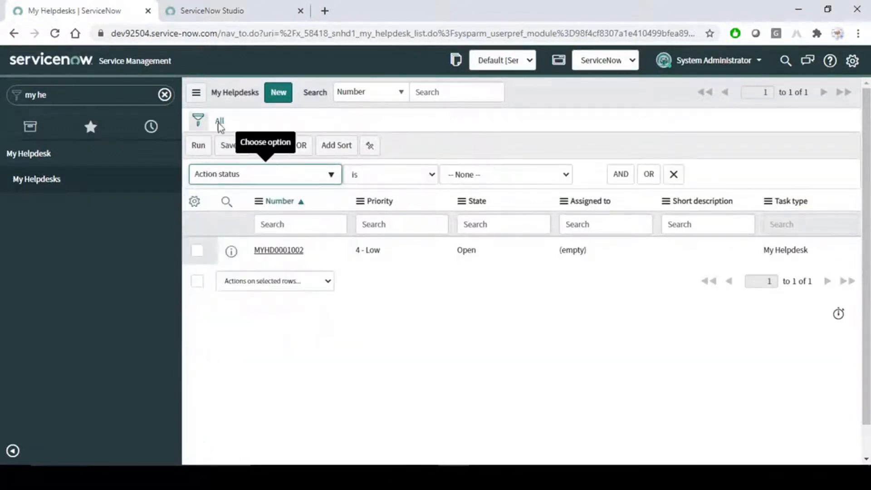
pyautogui.click(512, 179)
pyautogui.click(482, 223)
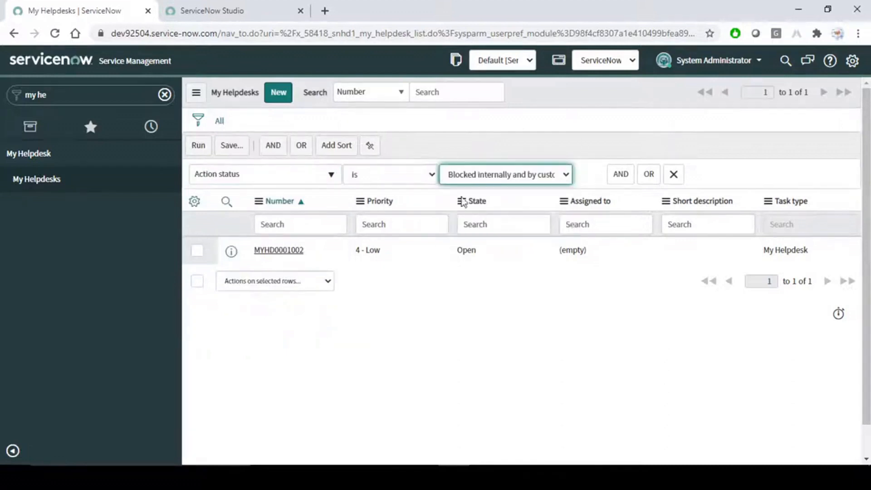
pyautogui.click(200, 148)
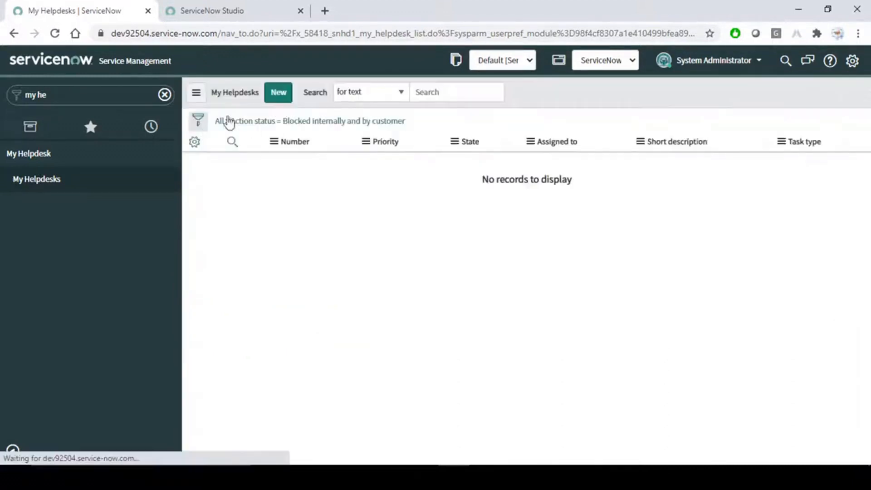
pyautogui.rightClick(333, 123)
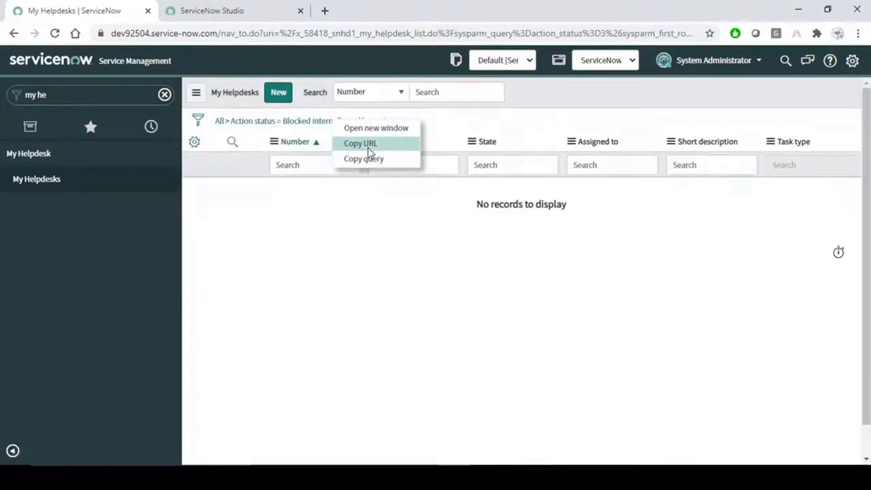
# - Set the Get My Tickets data item's condition type back to Declarative
pyautogui.click(229, 10)
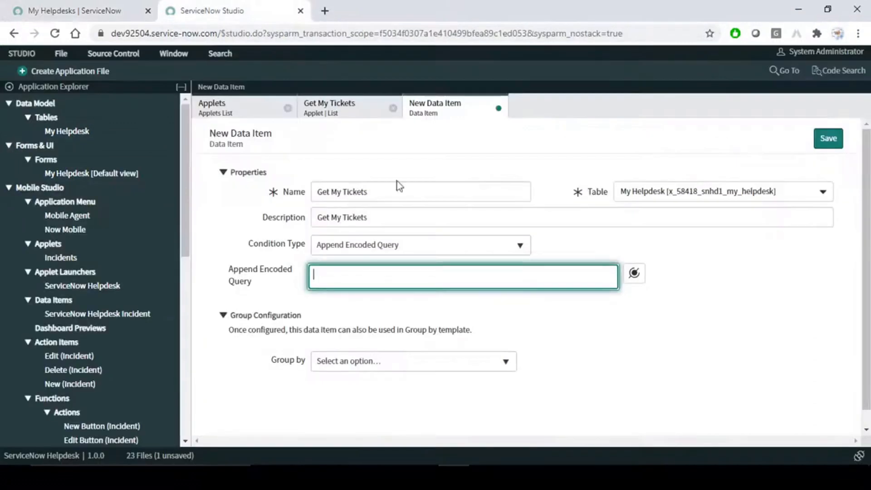
pyautogui.click(406, 247)
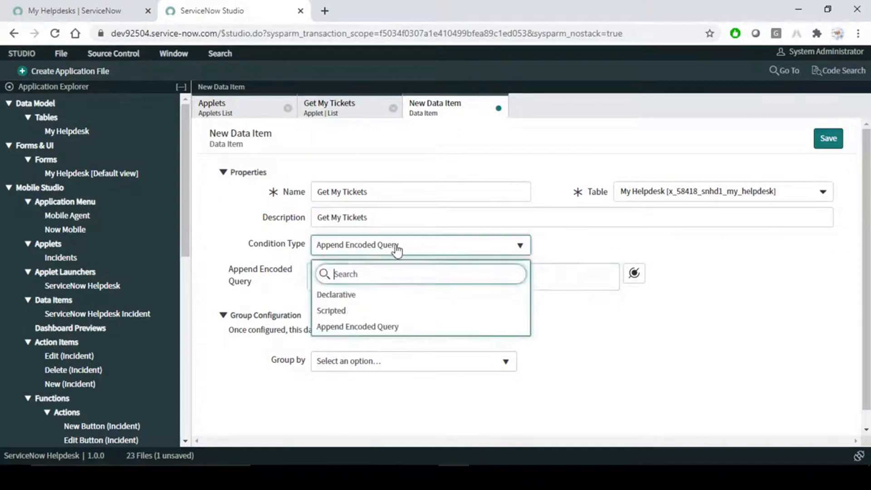
pyautogui.click(347, 295)
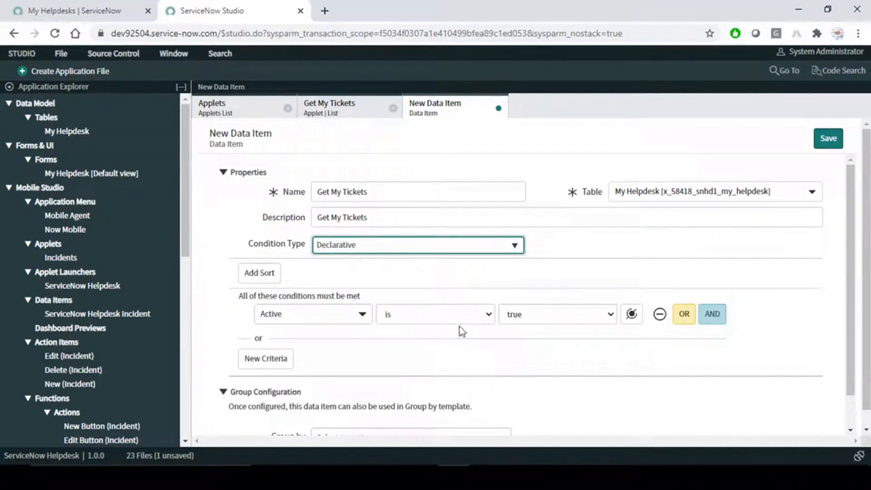
# - Leave Group by empty, save the data item, and return to the Get My Tickets applet
pyautogui.scroll(-1, 514, 344)
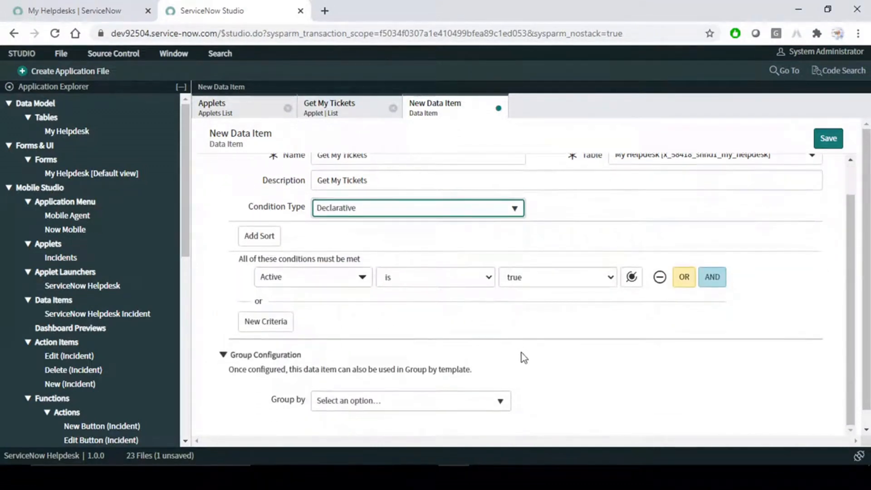
pyautogui.click(499, 402)
pyautogui.scroll(-4, 630, 326)
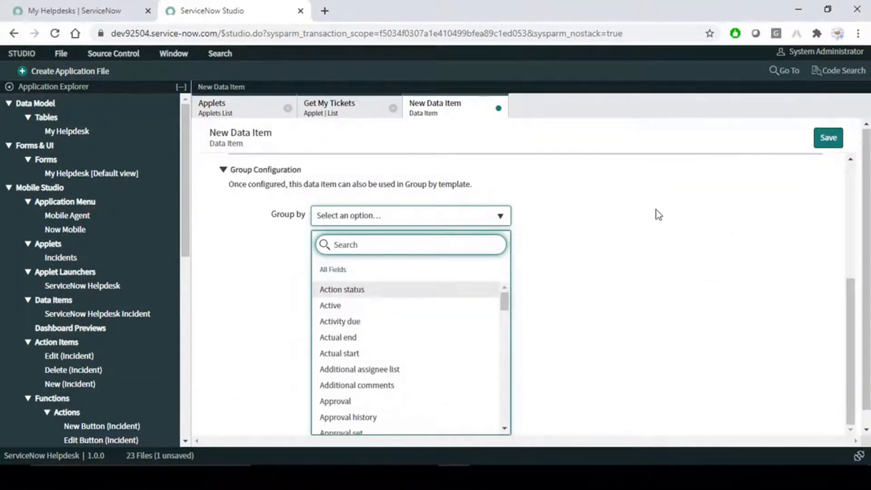
pyautogui.click(552, 267)
pyautogui.scroll(1, 558, 271)
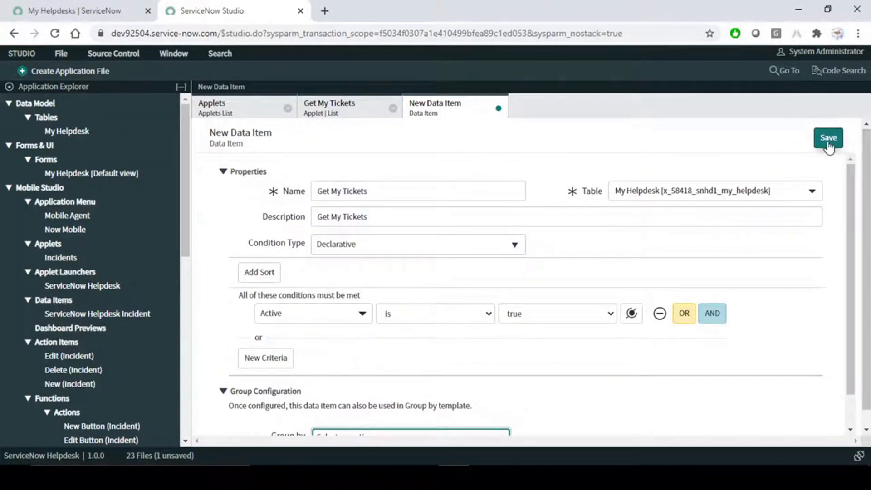
pyautogui.click(829, 138)
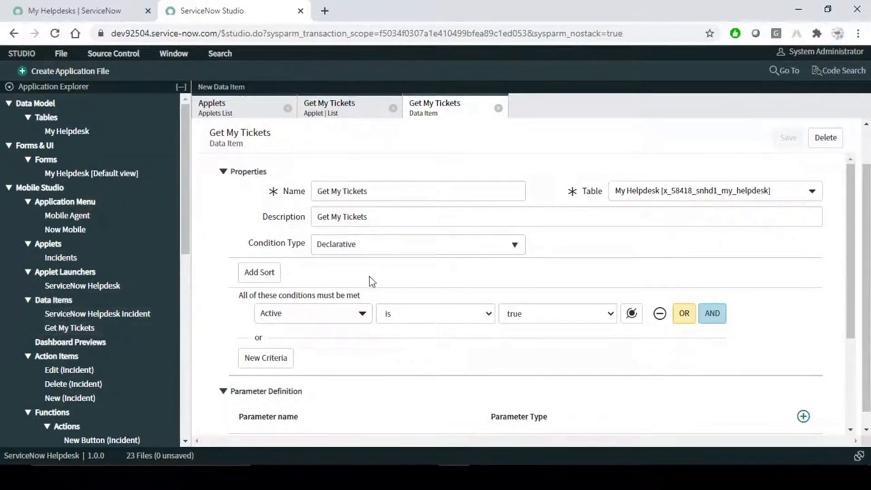
pyautogui.click(347, 115)
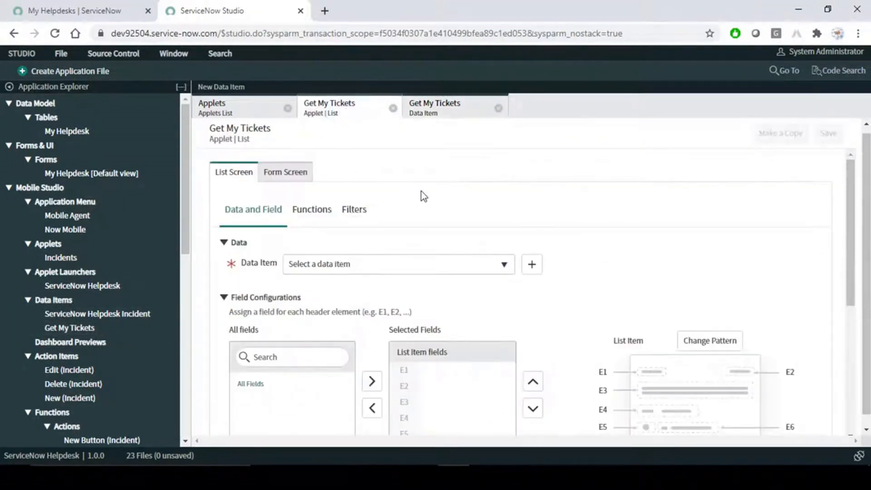
# - Select Get My Tickets as the list screen's data item
pyautogui.click(440, 268)
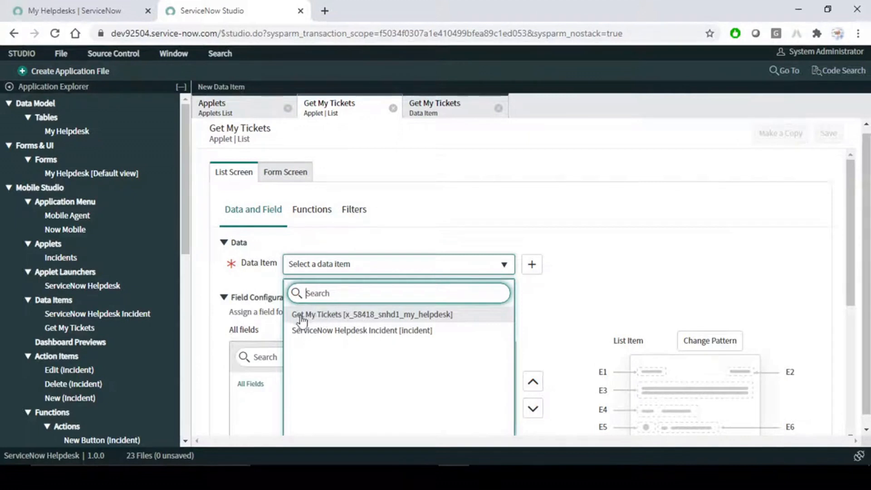
pyautogui.click(338, 316)
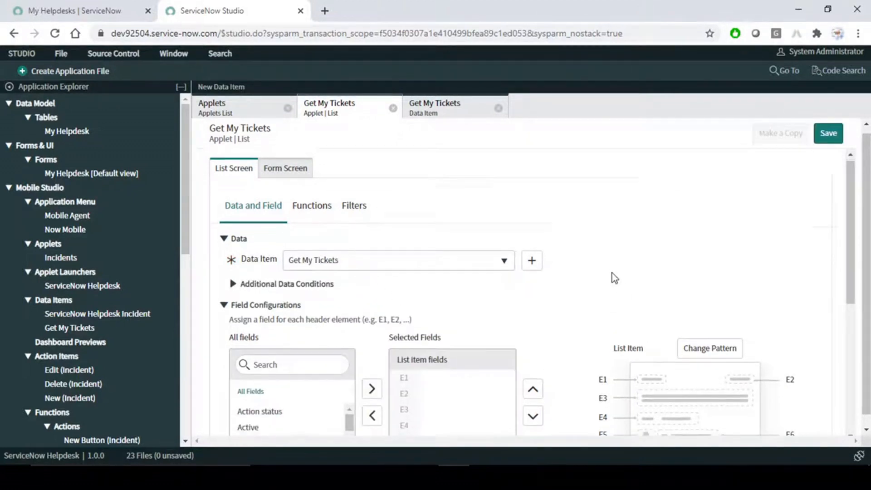
pyautogui.scroll(-1, 612, 273)
pyautogui.scroll(-1, 409, 272)
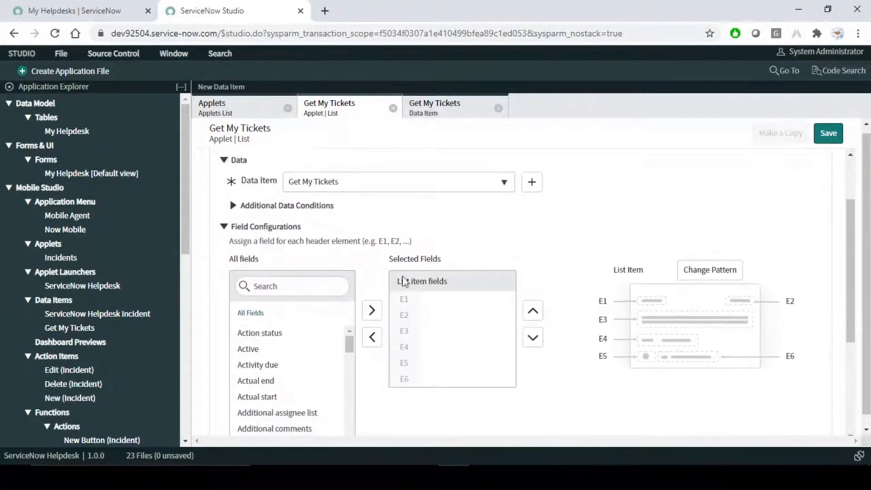
pyautogui.moveTo(349, 298)
pyautogui.mouseDown()
pyautogui.moveTo(344, 336)
pyautogui.moveTo(345, 293)
pyautogui.mouseUp()
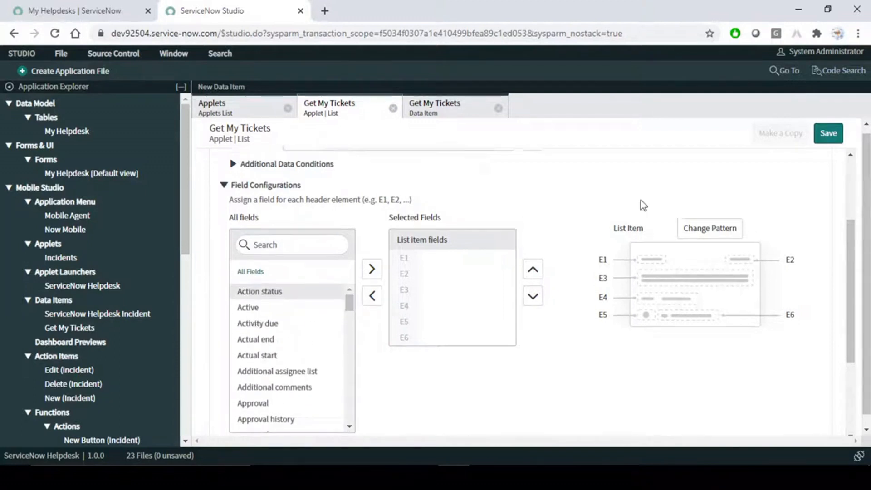
pyautogui.scroll(2, 641, 200)
# - Dismiss the data item's saved confirmation, then review the empty list item fields E1–E6 in Field Configurations
pyautogui.click(455, 120)
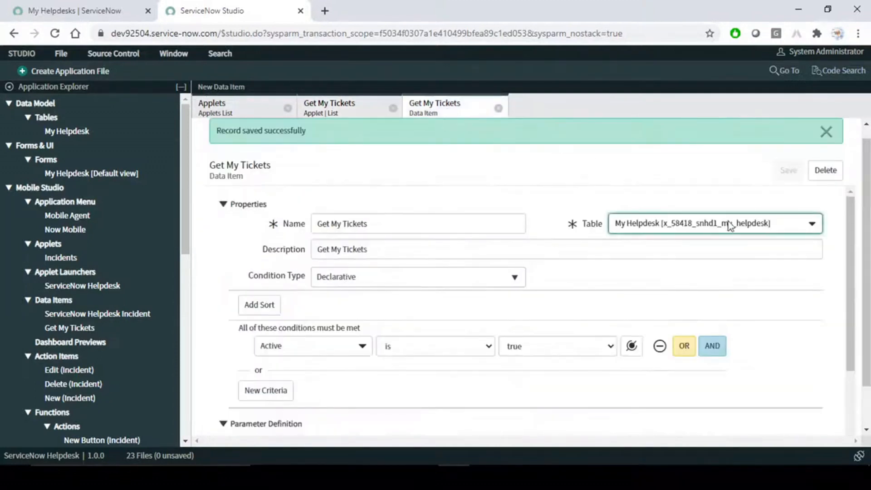
pyautogui.click(826, 131)
pyautogui.click(372, 122)
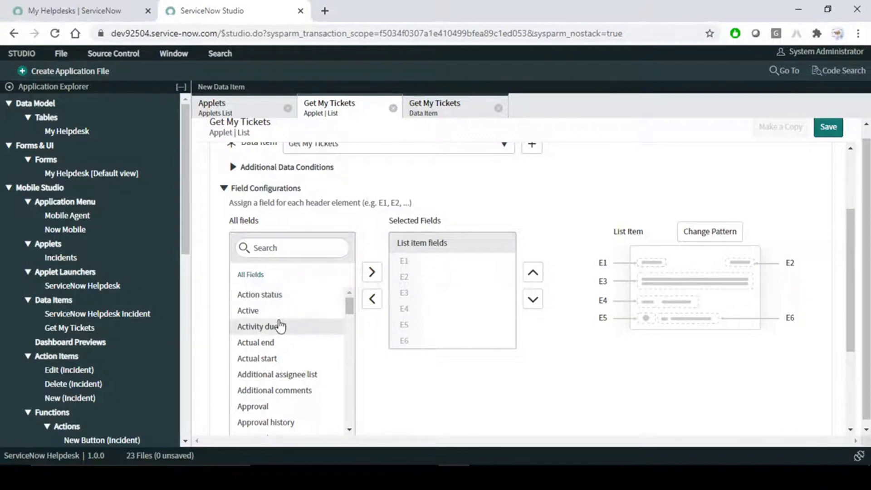
pyautogui.click(277, 245)
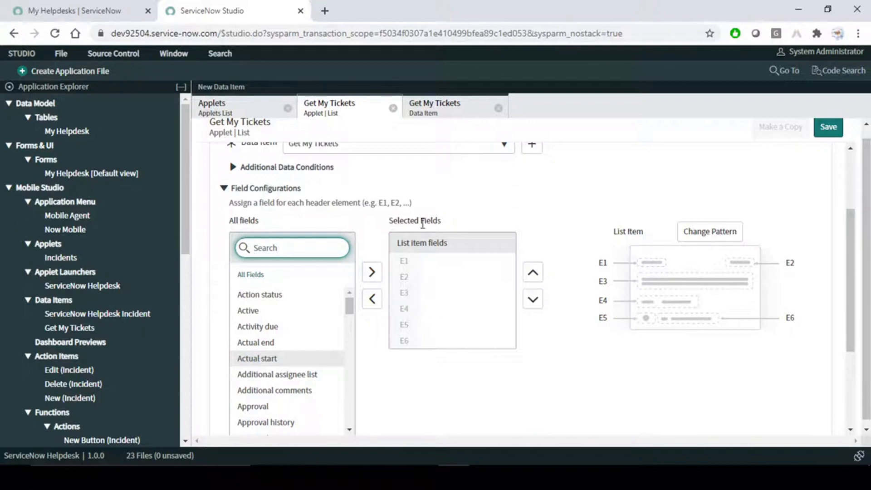
pyautogui.moveTo(390, 224); pyautogui.dragTo(451, 228)
pyautogui.click(485, 210)
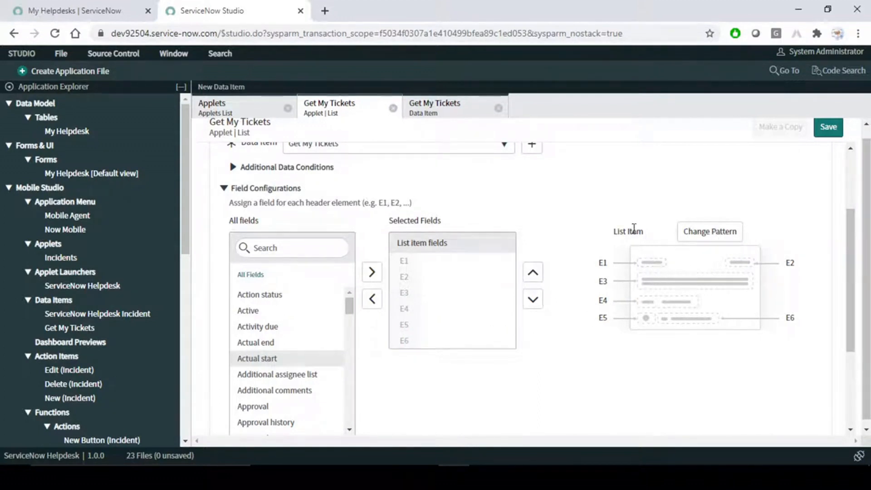
pyautogui.moveTo(644, 232); pyautogui.dragTo(616, 232)
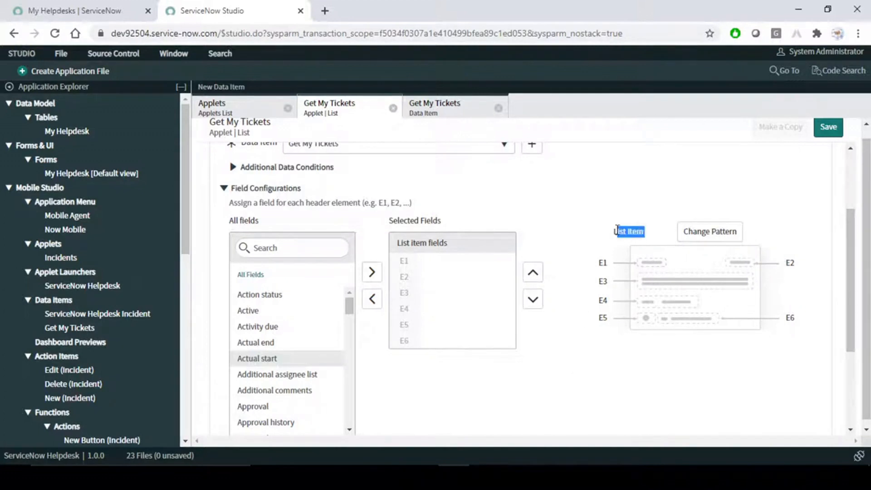
pyautogui.click(576, 232)
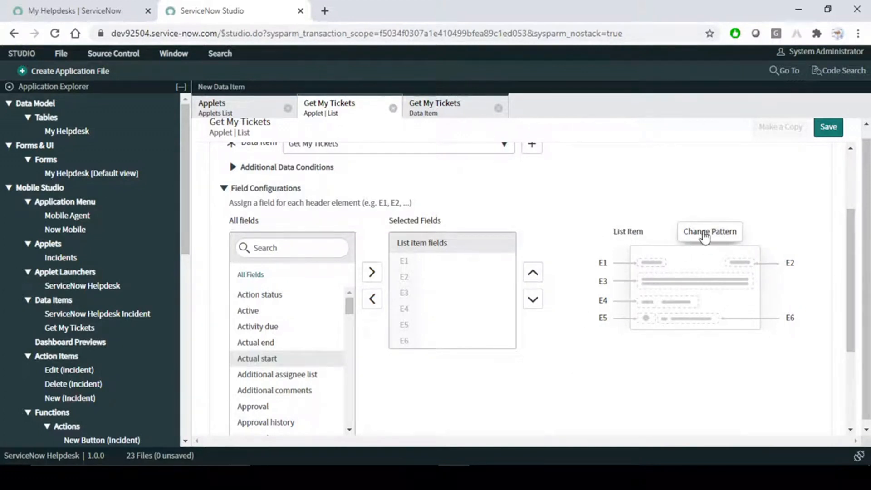
# - Browse the list item patterns, trying Work Order Tasks and then HR Cases
pyautogui.click(705, 237)
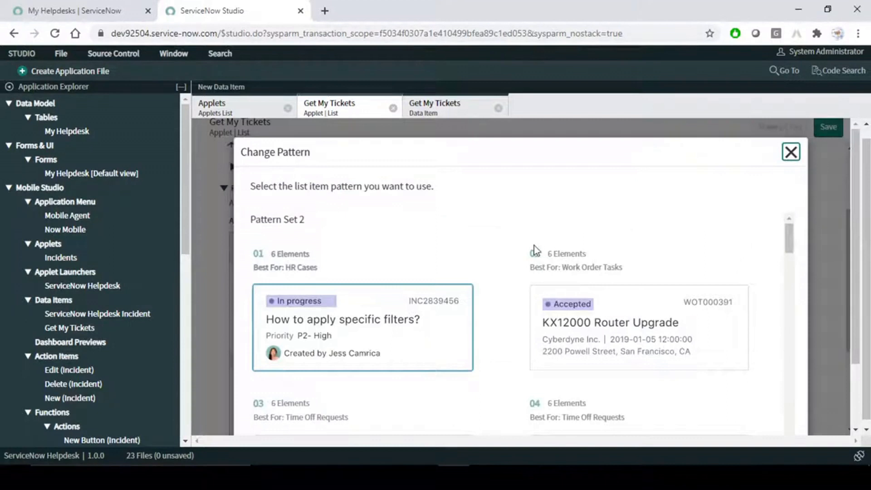
pyautogui.scroll(-1, 429, 283)
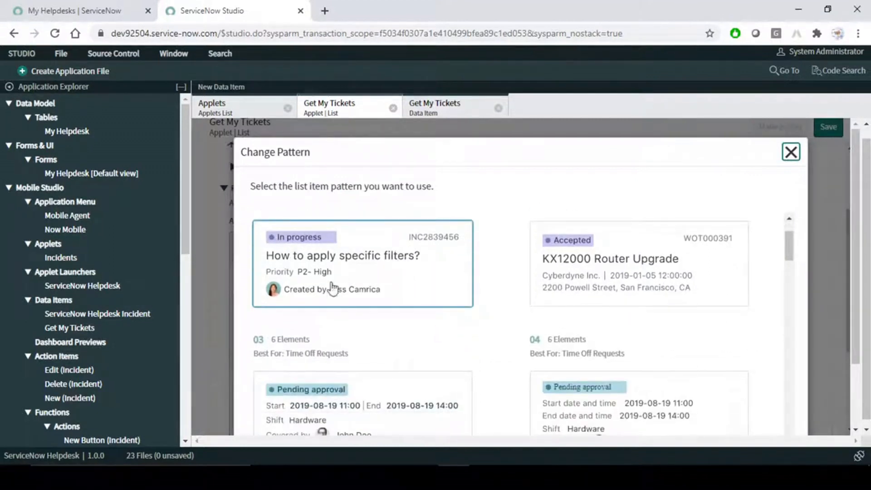
pyautogui.click(682, 259)
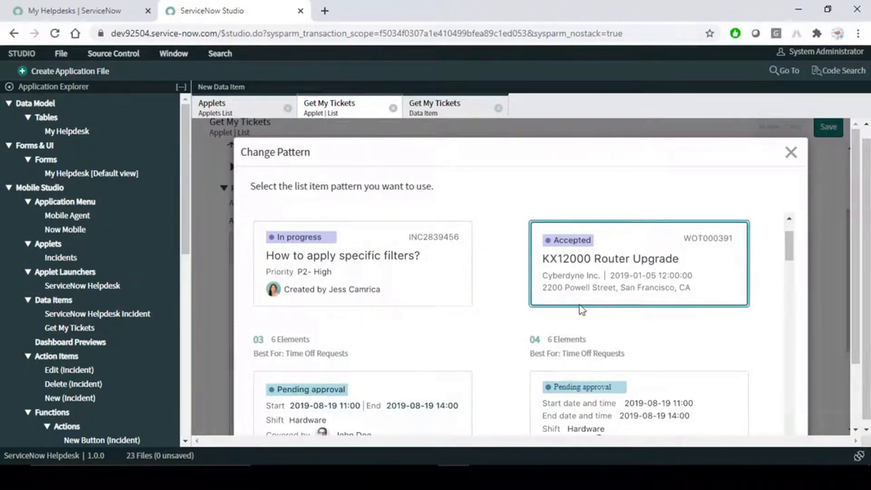
pyautogui.scroll(-15, 511, 319)
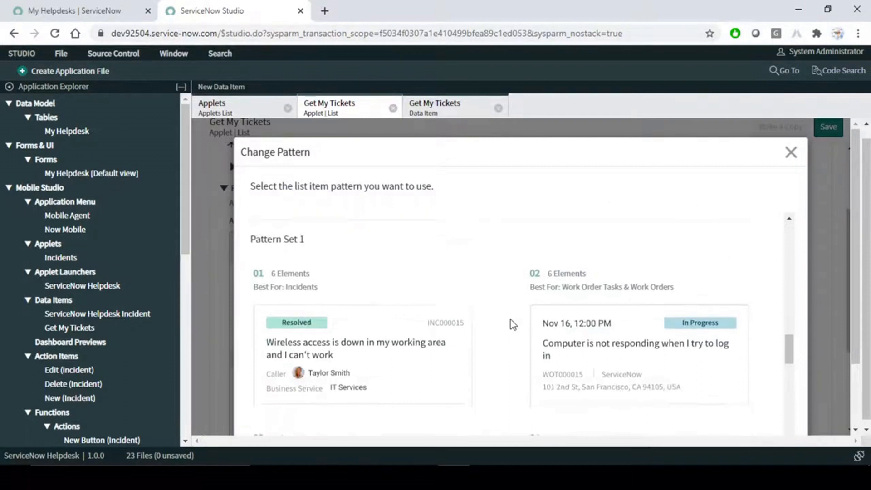
pyautogui.scroll(-2, 510, 320)
pyautogui.scroll(17, 511, 320)
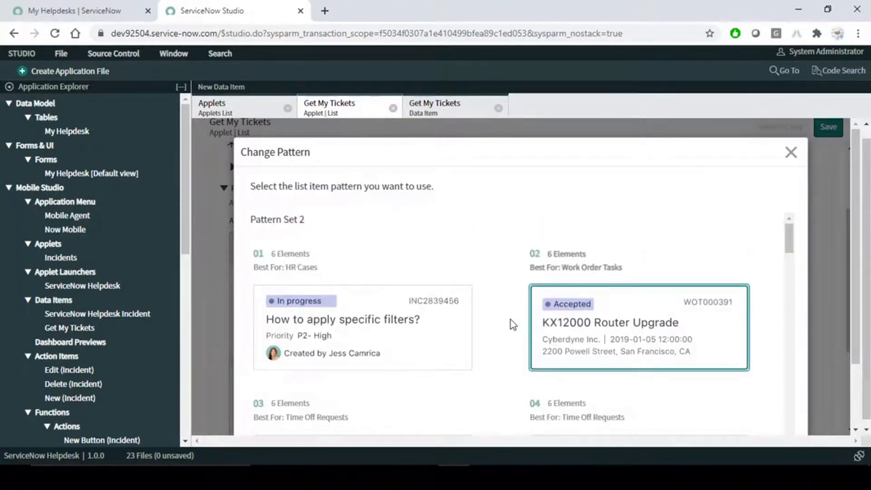
pyautogui.click(336, 323)
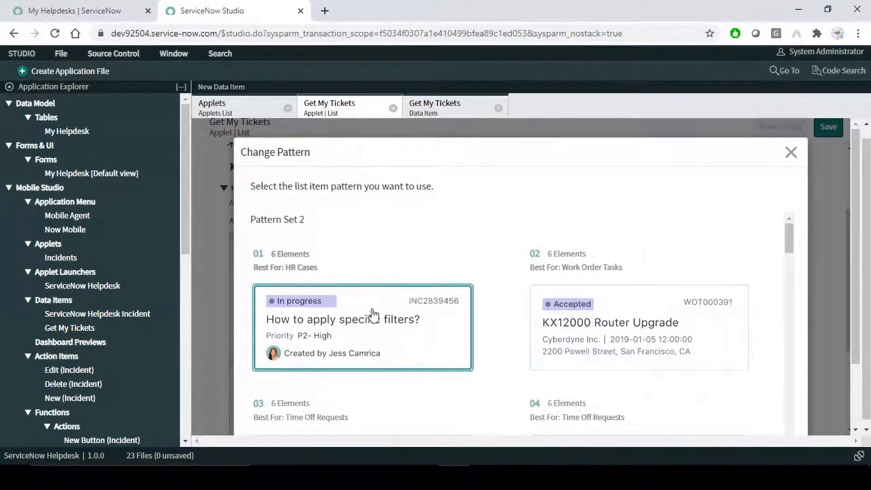
pyautogui.moveTo(256, 268); pyautogui.dragTo(324, 273)
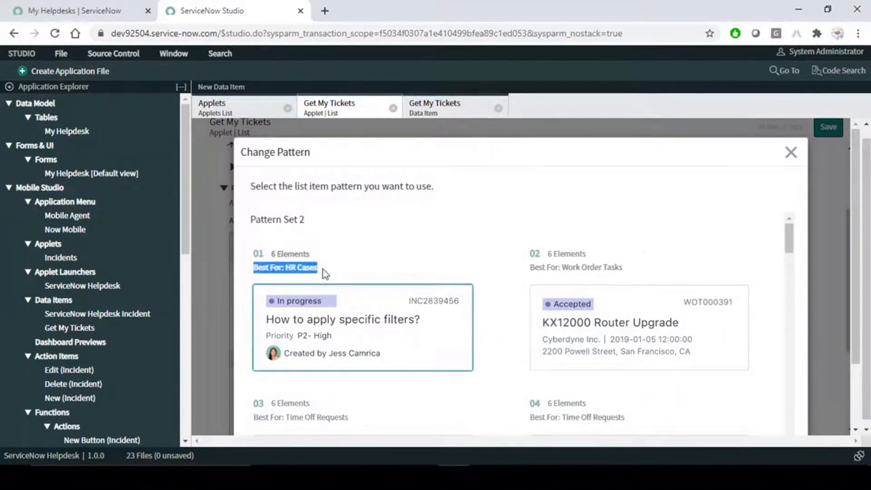
pyautogui.click(377, 236)
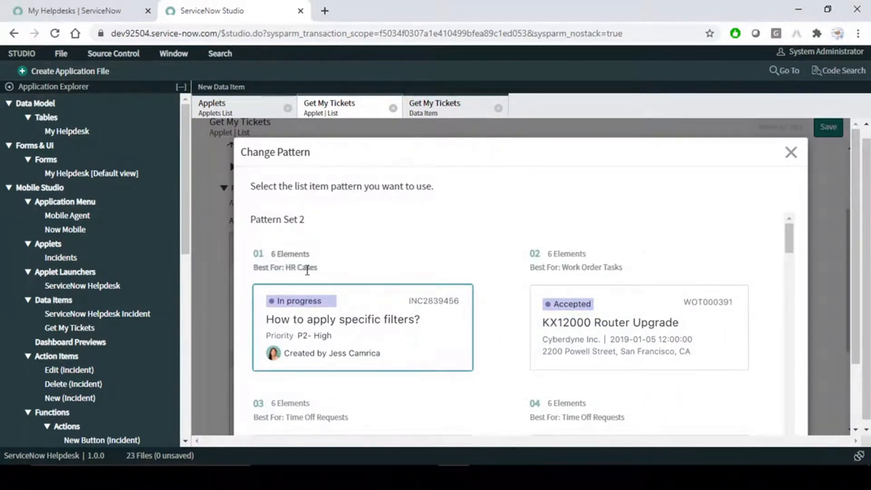
# - Select the Incidents pattern from Pattern Set 1
pyautogui.moveTo(565, 269); pyautogui.dragTo(623, 269)
pyautogui.scroll(-5, 398, 364)
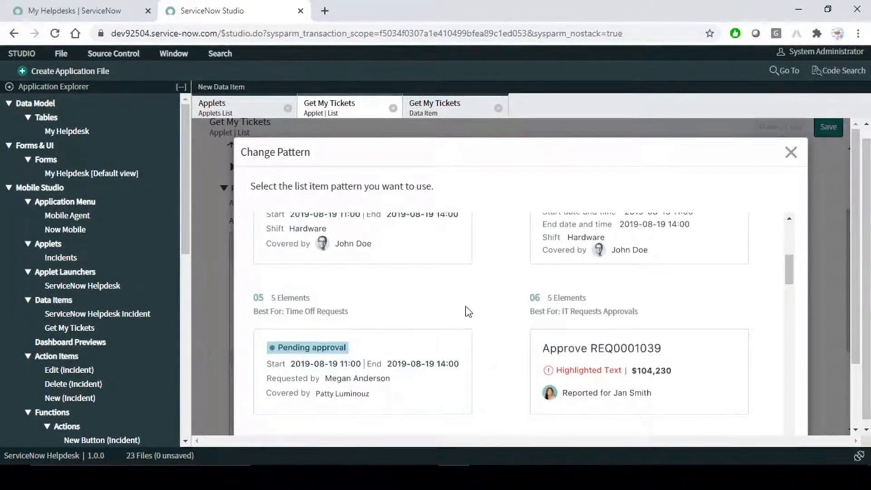
pyautogui.scroll(-3, 492, 314)
pyautogui.scroll(-3, 493, 318)
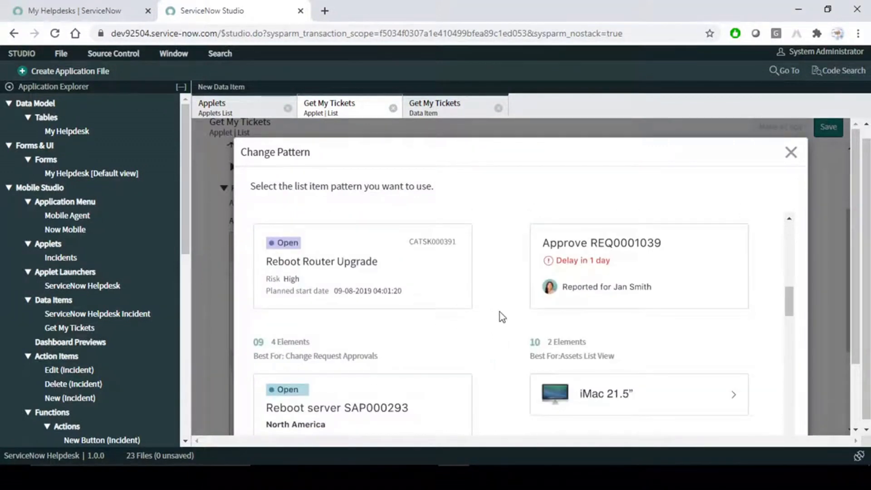
pyautogui.scroll(-3, 500, 314)
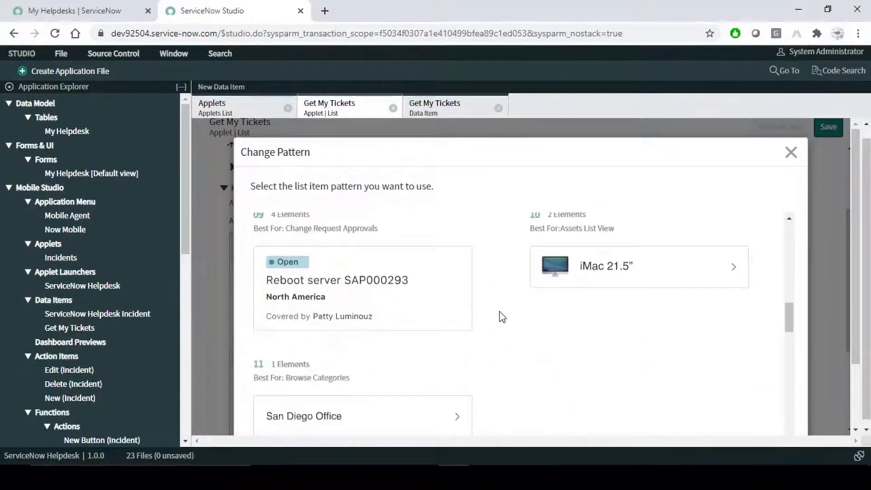
pyautogui.scroll(-3, 500, 317)
pyautogui.scroll(-3, 501, 313)
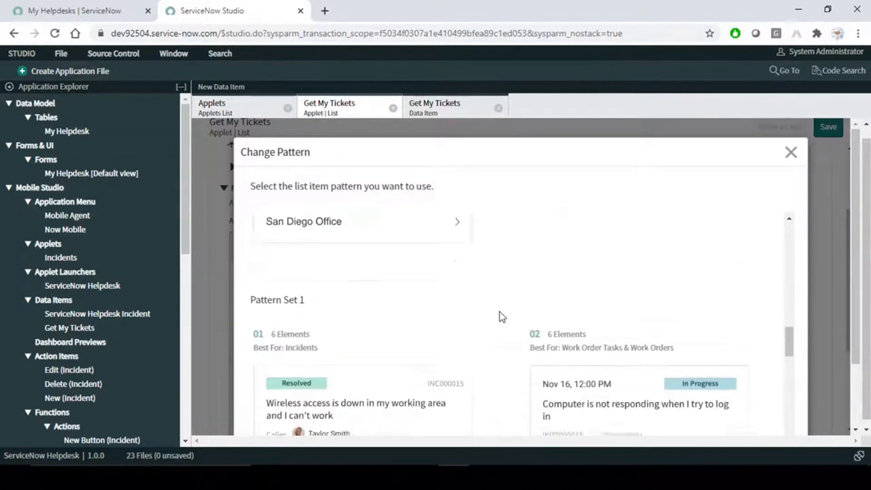
pyautogui.moveTo(271, 274); pyautogui.dragTo(322, 285)
pyautogui.click(320, 290)
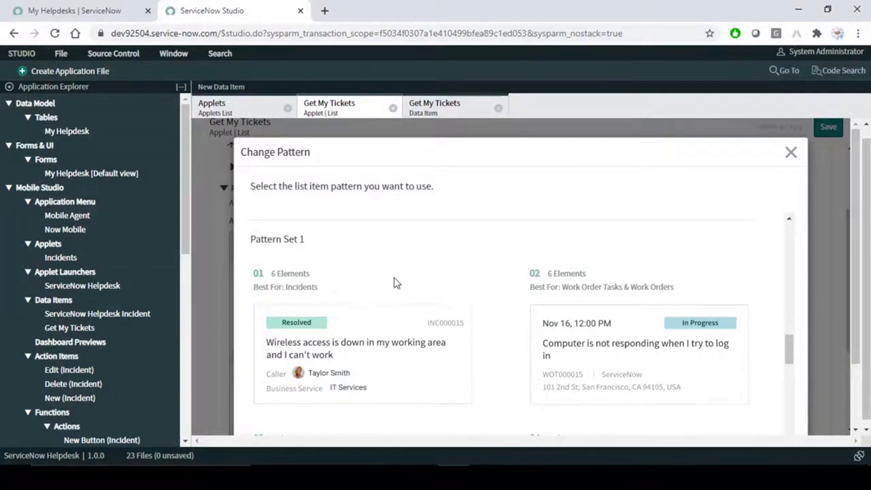
pyautogui.scroll(-3, 395, 279)
pyautogui.click(375, 247)
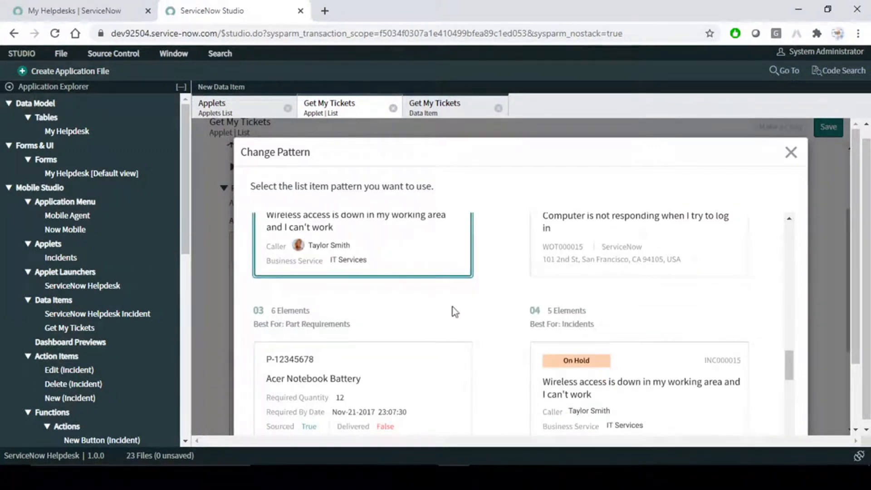
# - Apply the Incidents pattern and accept the warning that its fields will be cleared
pyautogui.scroll(2, 450, 331)
pyautogui.scroll(-1, 798, 384)
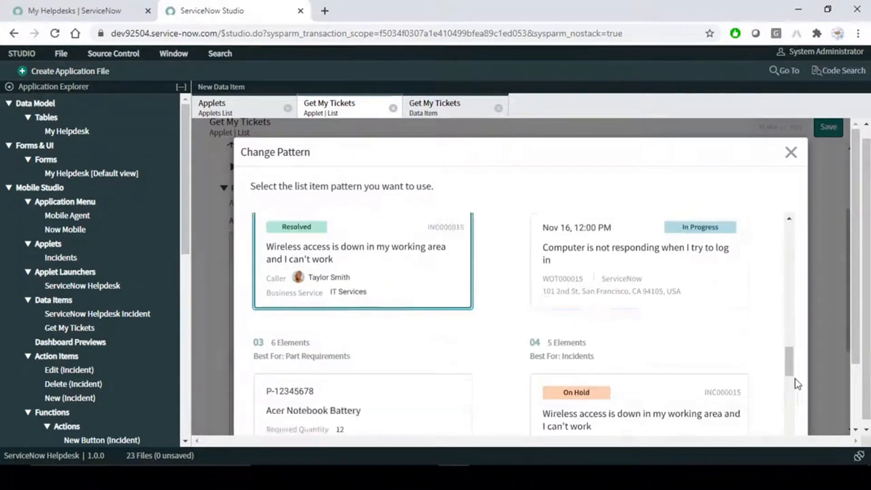
pyautogui.scroll(-10, 797, 384)
pyautogui.scroll(-2, 831, 303)
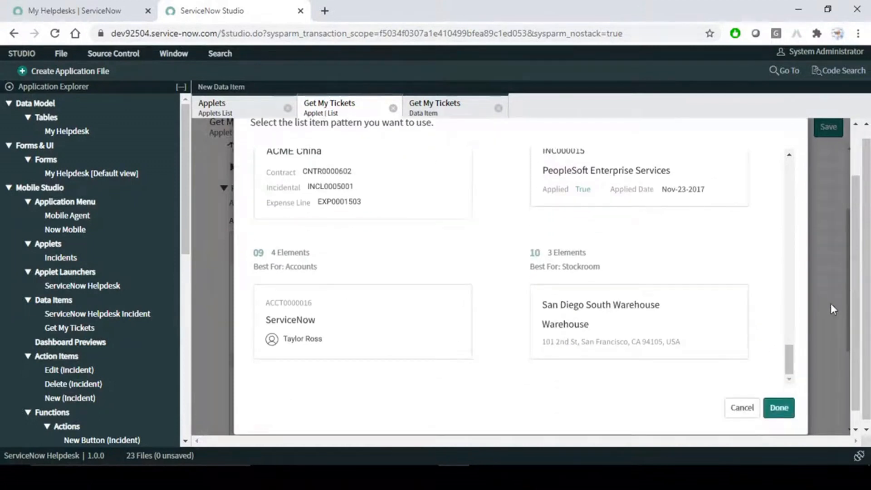
pyautogui.click(782, 409)
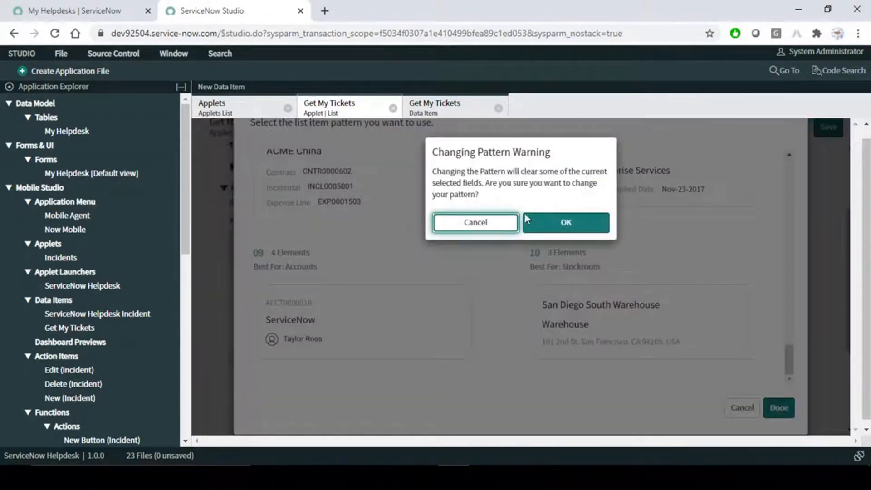
pyautogui.click(564, 225)
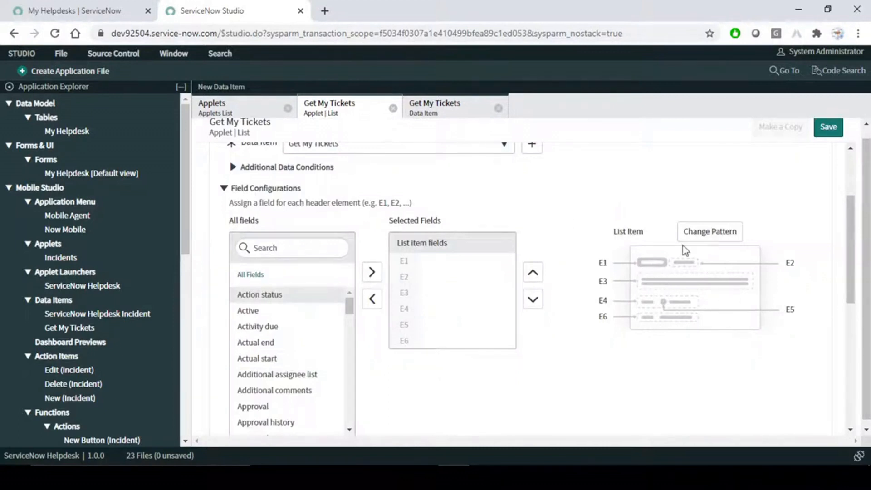
# - Reopen the list item pattern choices and scroll through the Pattern Set 1 layouts
pyautogui.click(707, 233)
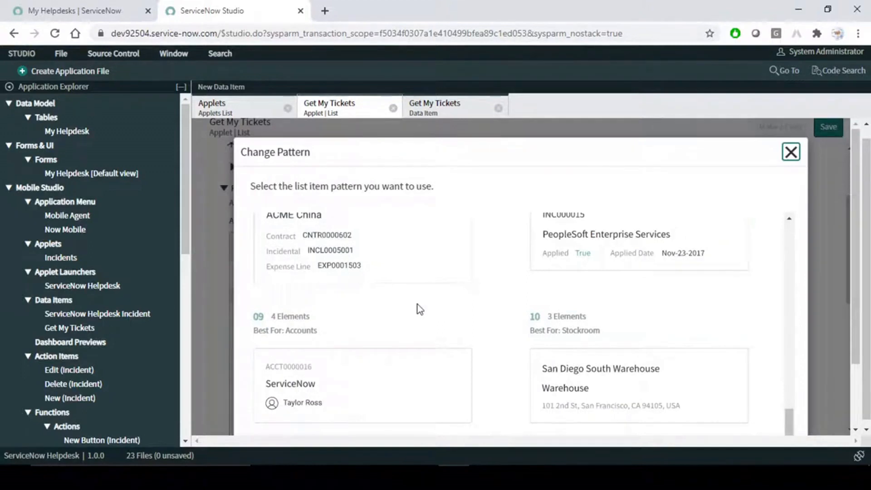
pyautogui.scroll(-2, 417, 304)
pyautogui.scroll(5, 467, 301)
pyautogui.scroll(6, 468, 297)
pyautogui.scroll(2, 452, 290)
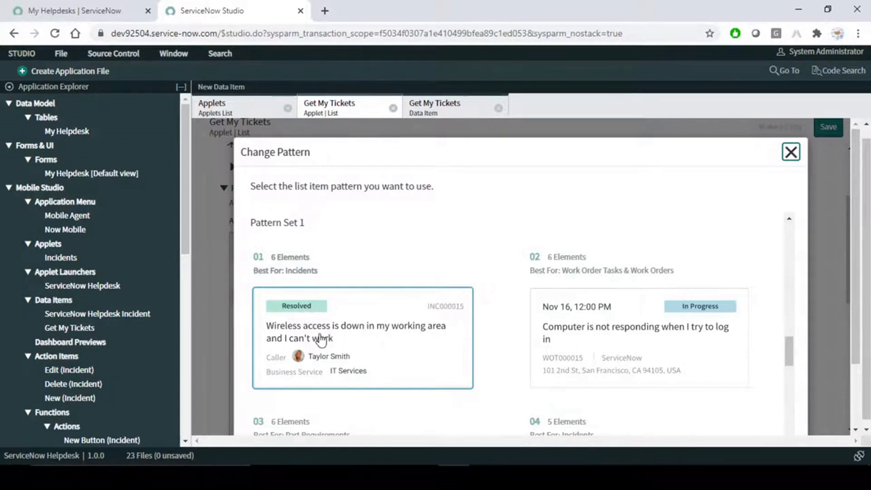
# - Add State, Number and Short description as the first three list fields
pyautogui.click(790, 152)
pyautogui.click(291, 247)
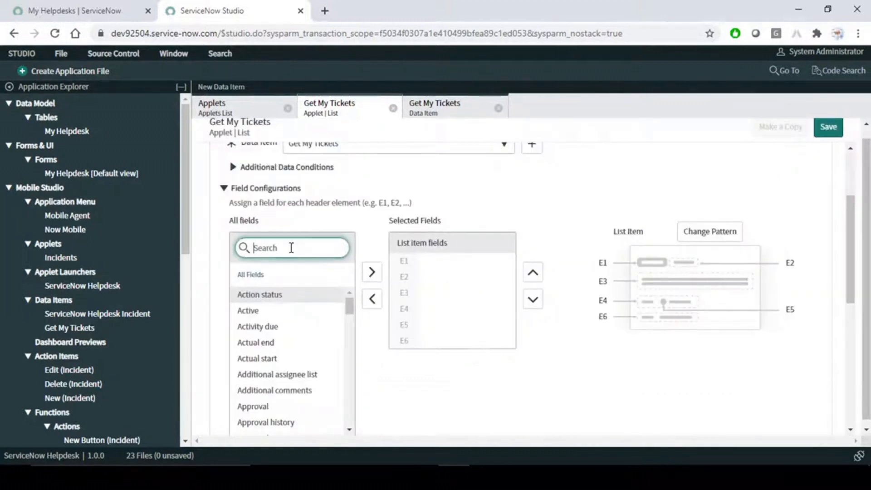
pyautogui.write('sta')
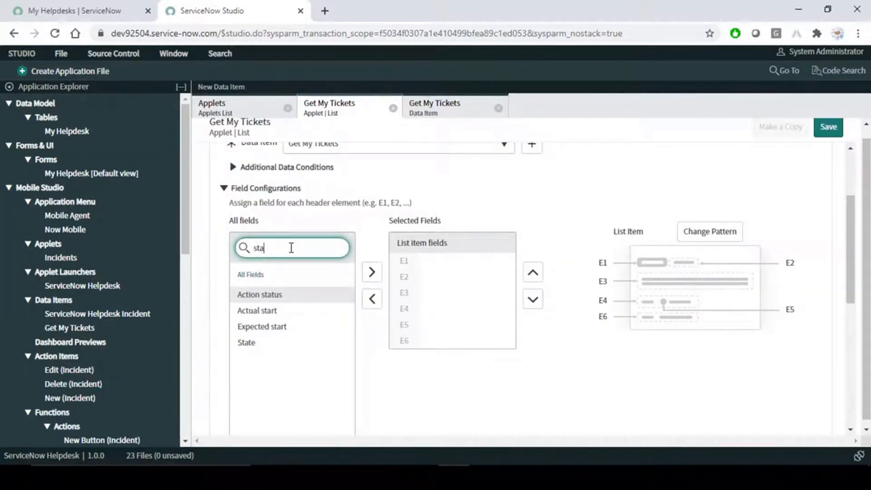
pyautogui.doubleClick(261, 349)
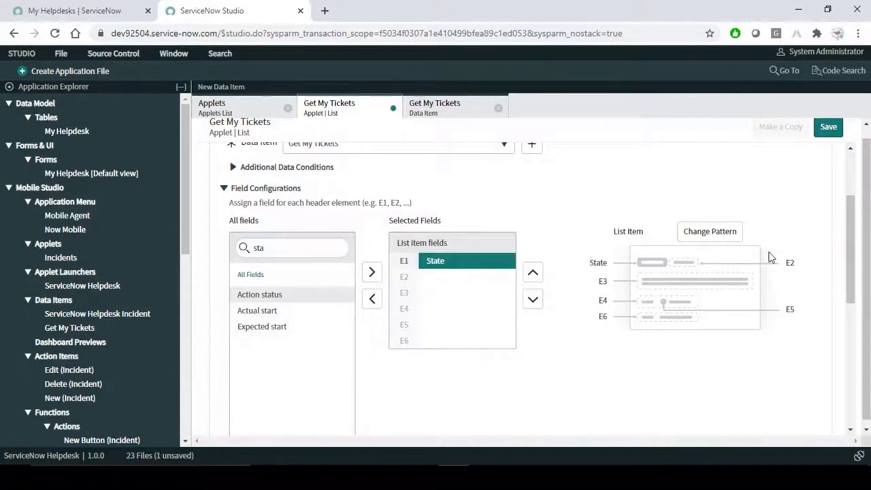
pyautogui.click(282, 249)
pyautogui.press('BackSpace')
pyautogui.press('BackSpace')
pyautogui.press('BackSpace')
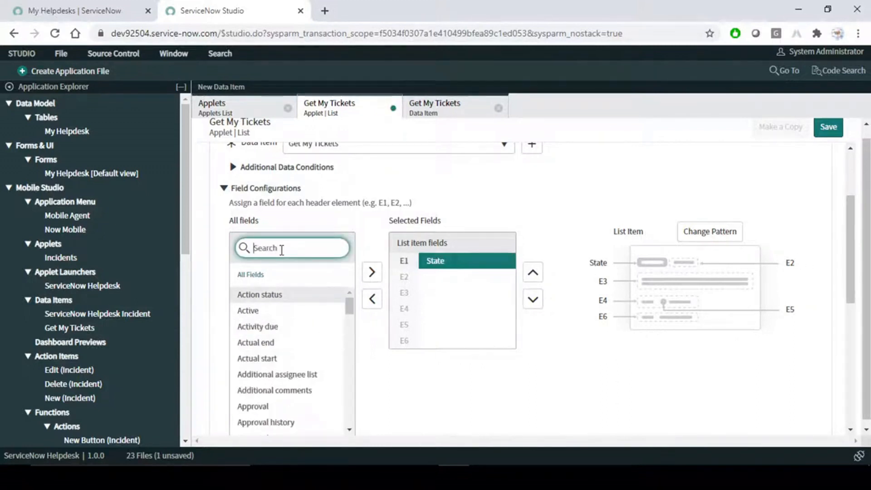
pyautogui.write('numb')
pyautogui.doubleClick(299, 312)
pyautogui.moveTo(338, 248); pyautogui.dragTo(187, 271)
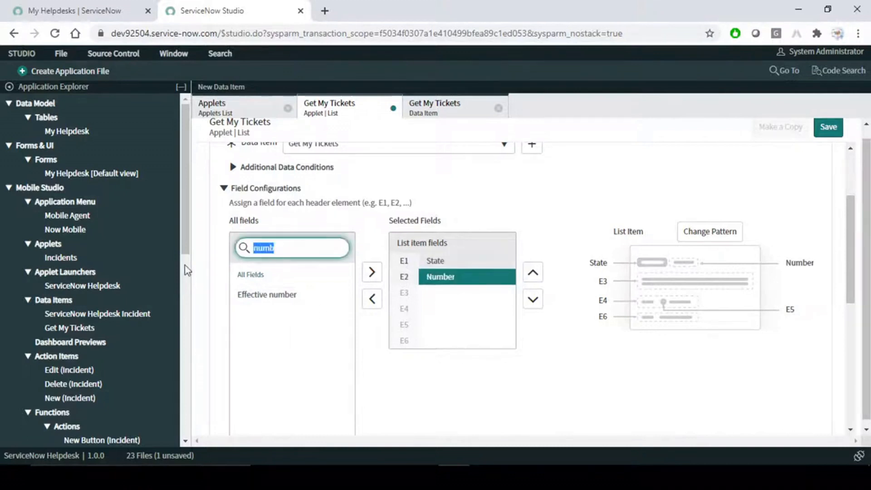
pyautogui.write('sho')
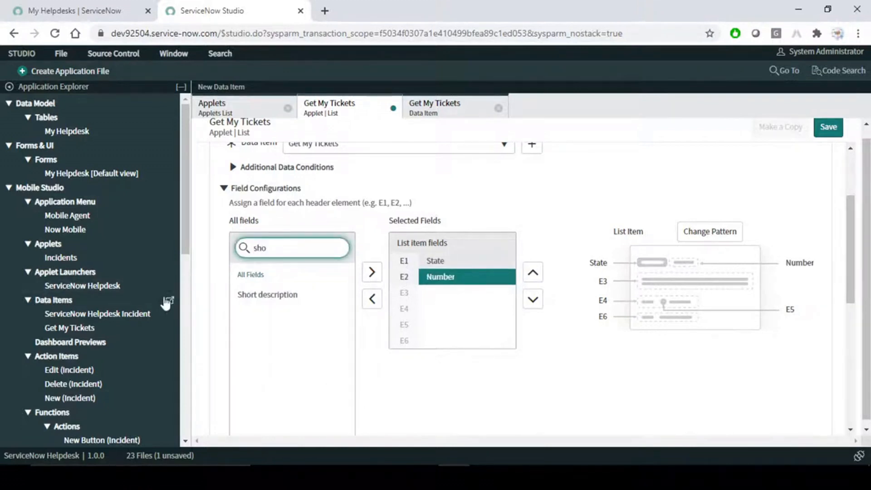
pyautogui.doubleClick(270, 296)
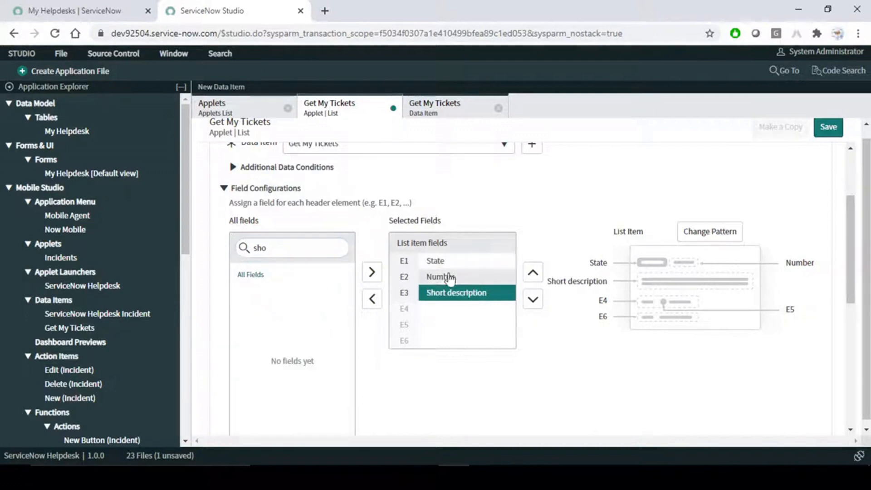
# - Add the Opened by record's Avatar as the fourth list field
pyautogui.click(287, 247)
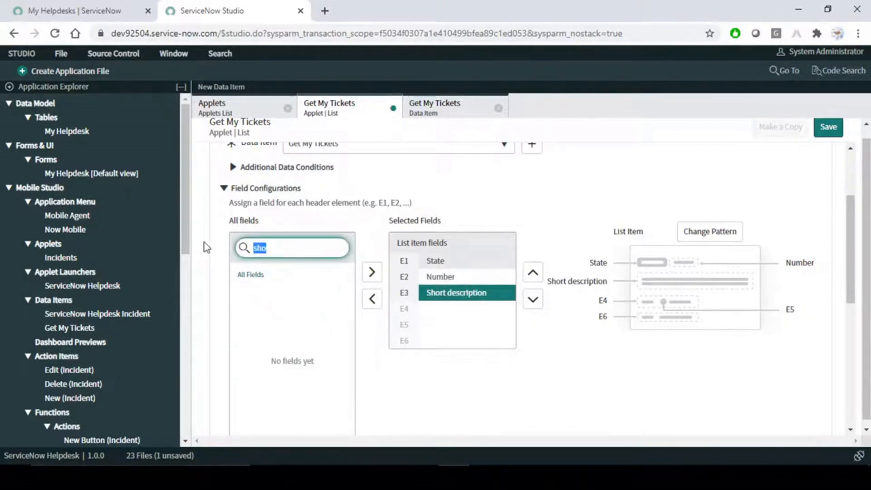
pyautogui.click(724, 235)
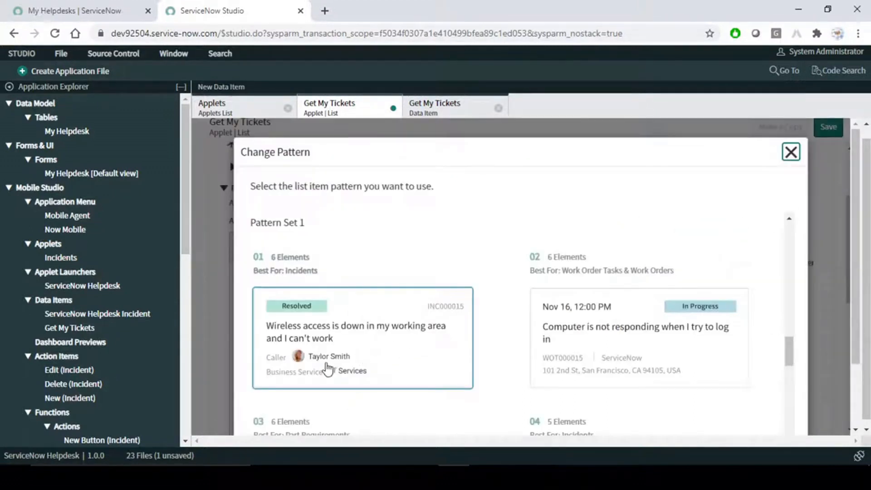
pyautogui.click(792, 153)
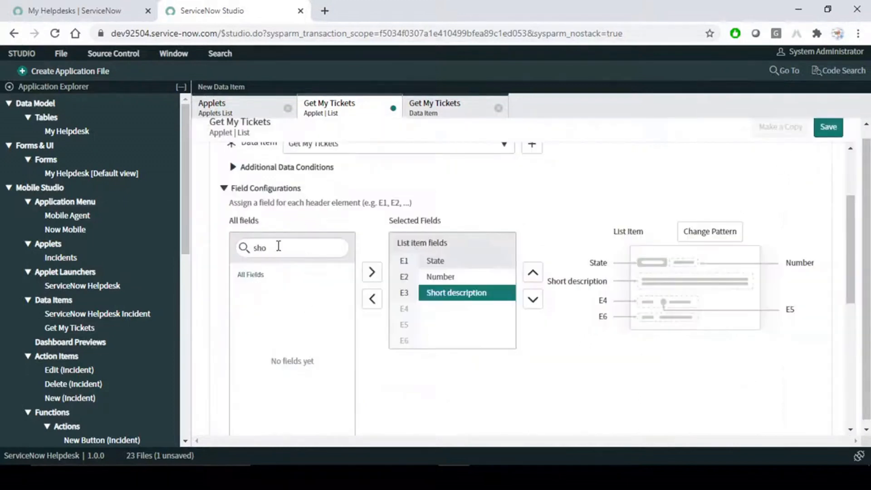
pyautogui.click(234, 249)
pyautogui.write('call')
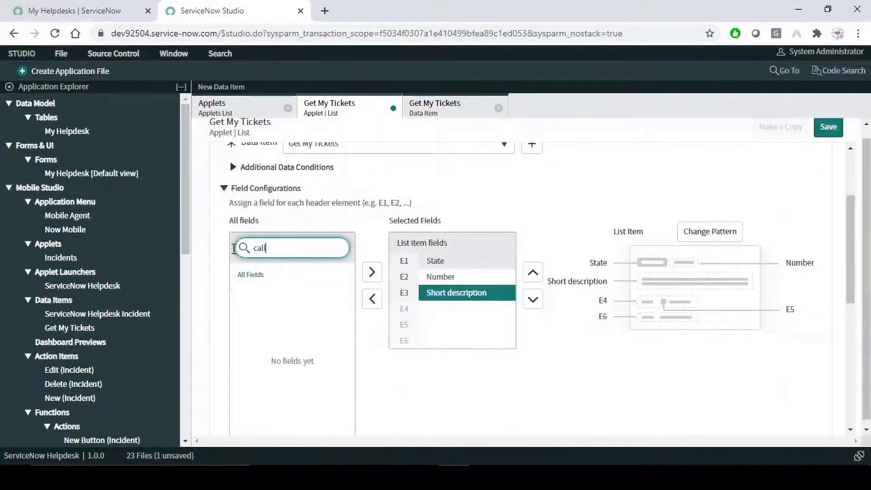
pyautogui.press('BackSpace')
pyautogui.press('BackSpace')
pyautogui.press('BackSpace')
pyautogui.press('BackSpace')
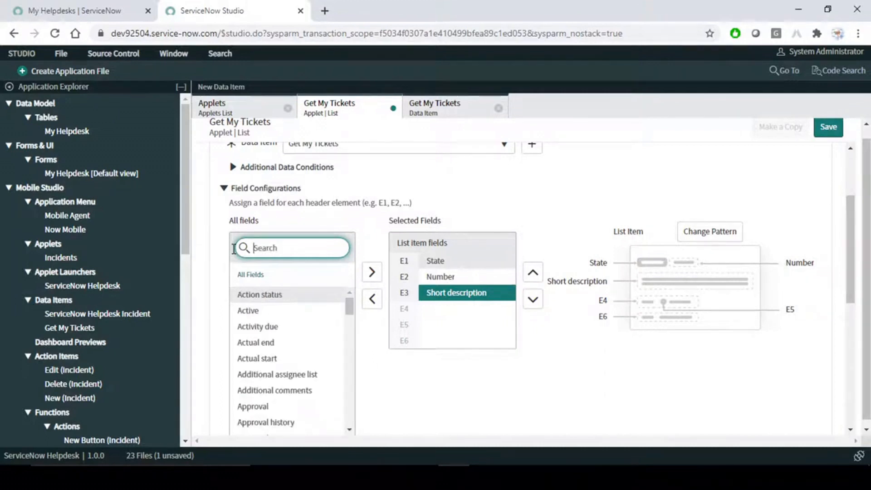
pyautogui.write('op')
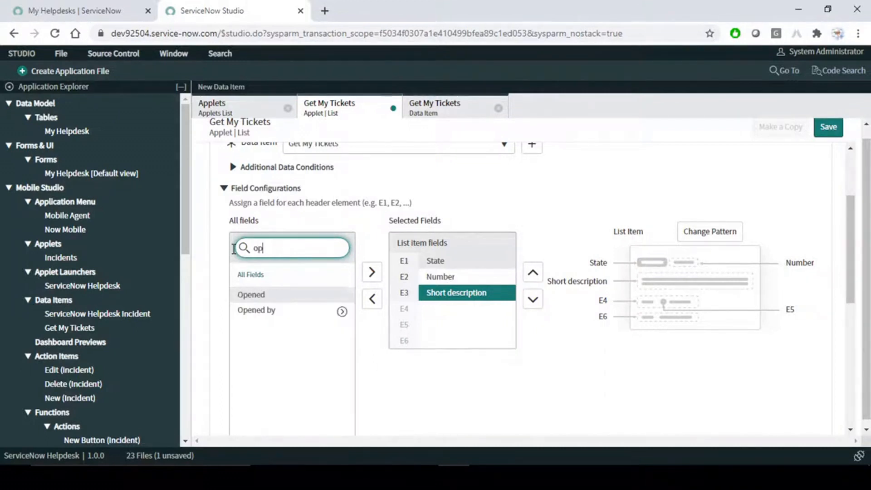
pyautogui.click(336, 314)
pyautogui.click(337, 315)
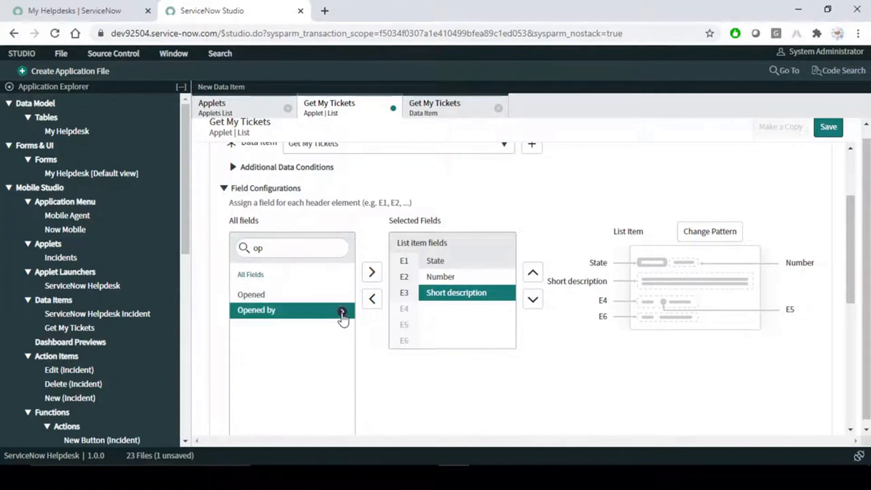
pyautogui.click(343, 314)
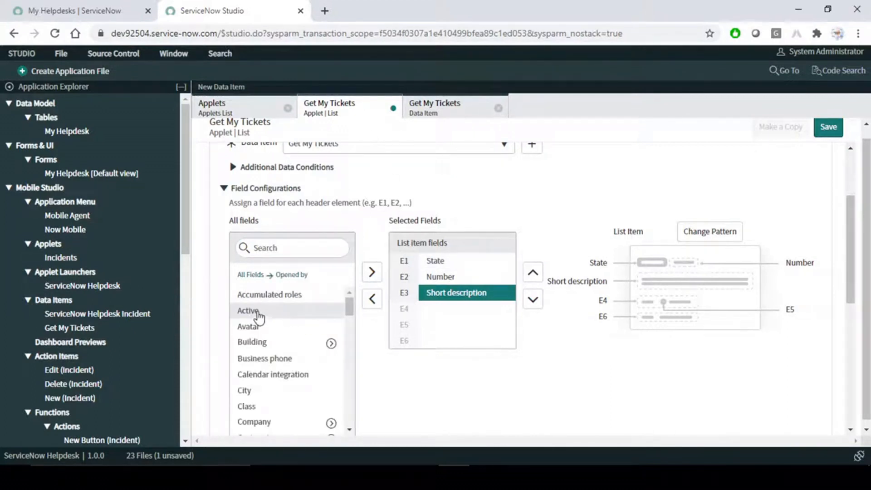
pyautogui.click(253, 327)
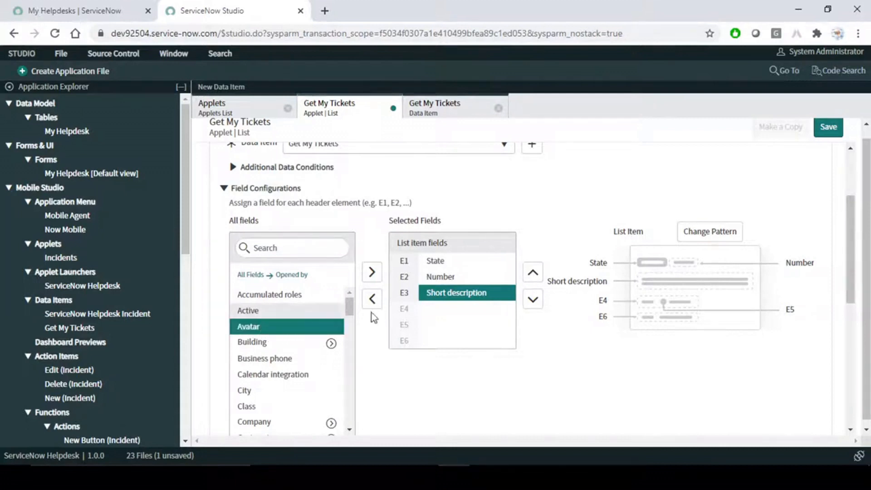
pyautogui.click(372, 272)
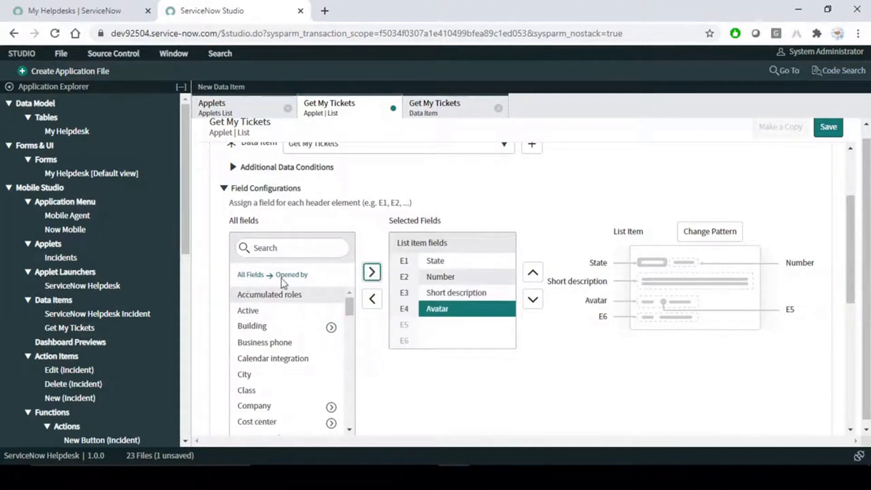
pyautogui.click(248, 275)
# - Add Opened by and Configuration item as the fifth and sixth list fields
pyautogui.click(280, 250)
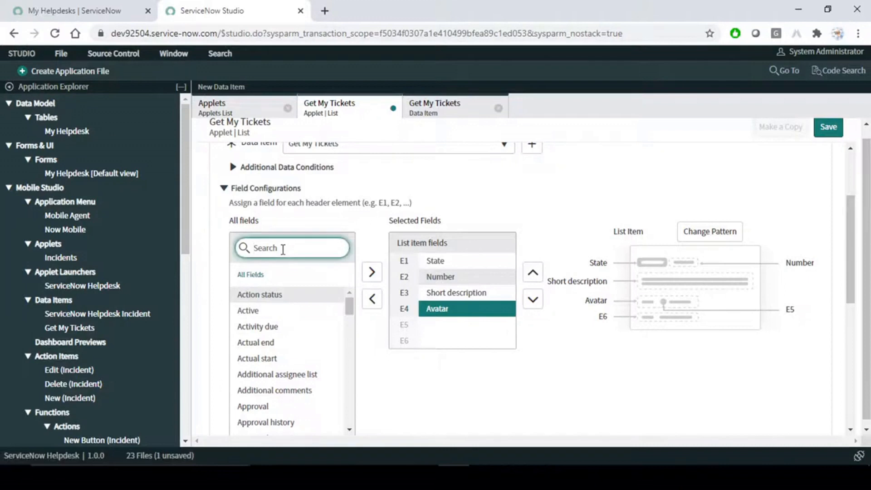
pyautogui.write('op')
pyautogui.click(285, 312)
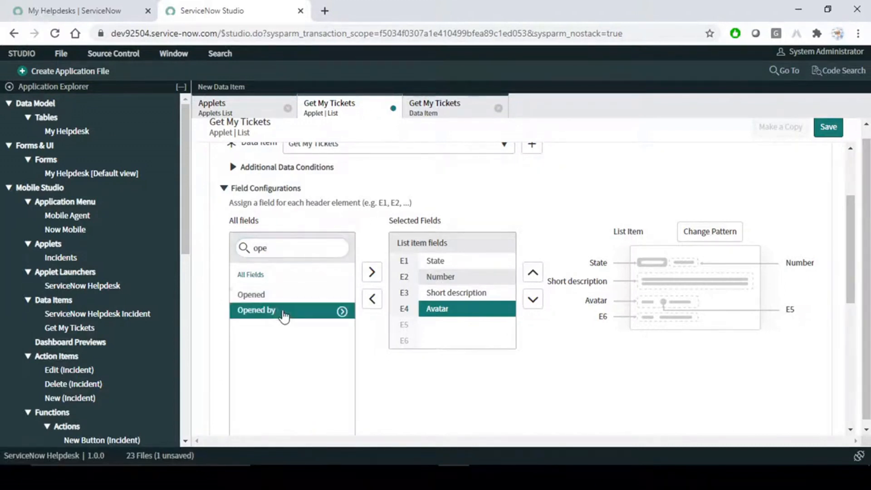
pyautogui.click(372, 273)
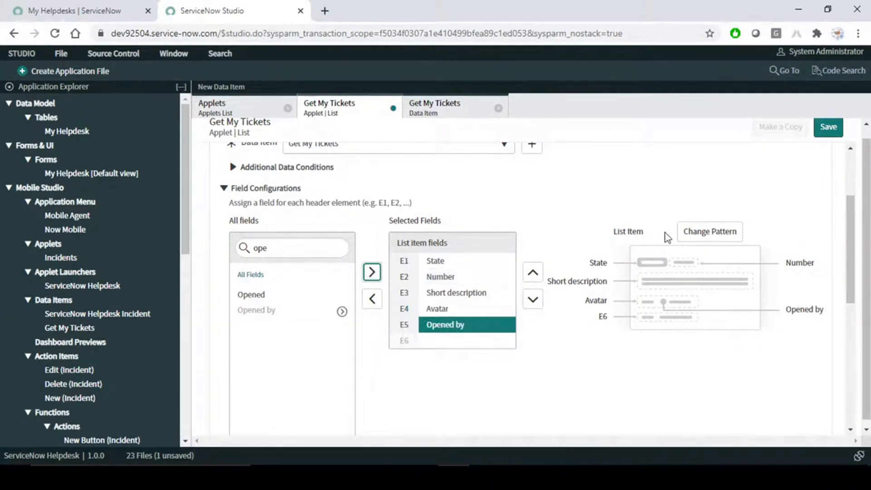
pyautogui.click(719, 234)
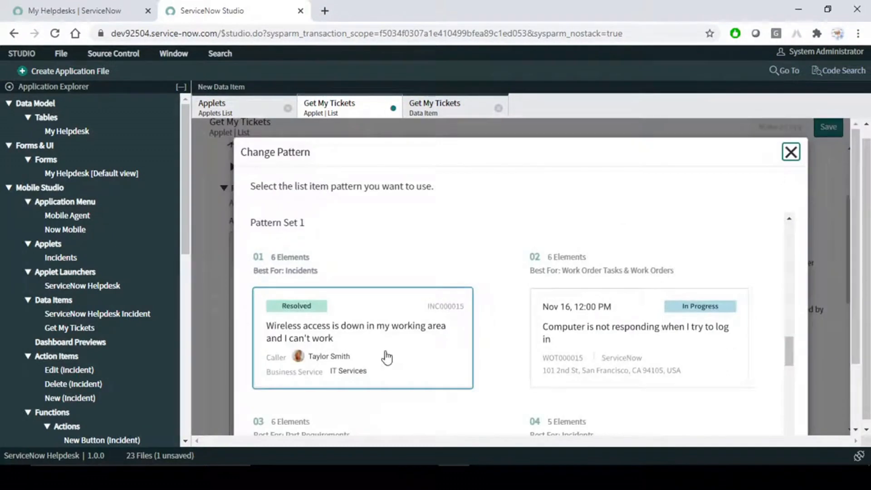
pyautogui.click(791, 153)
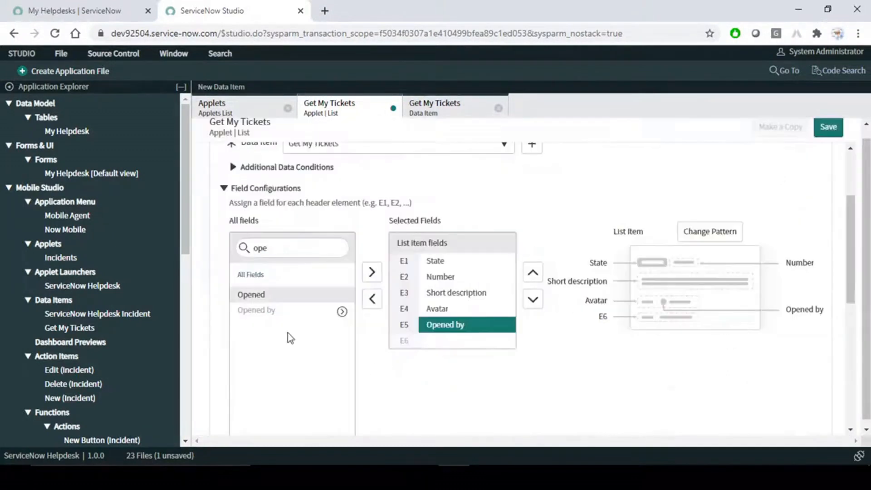
pyautogui.moveTo(291, 248); pyautogui.dragTo(194, 246)
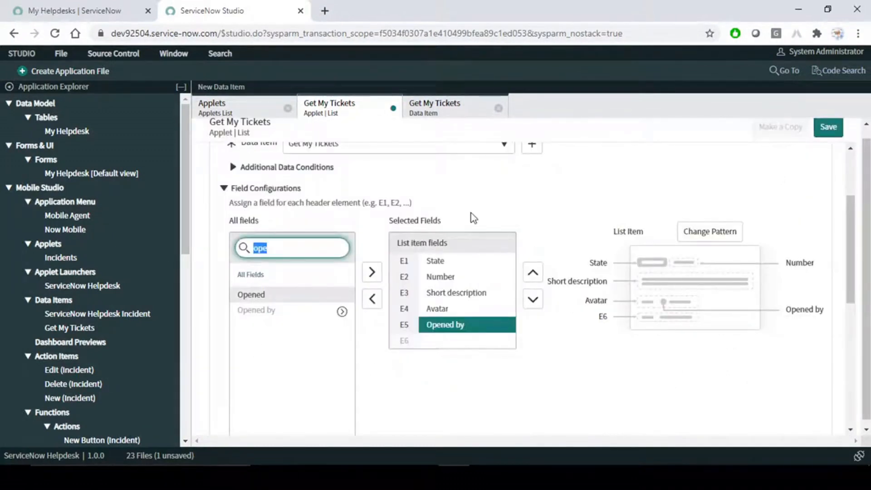
pyautogui.write('conf')
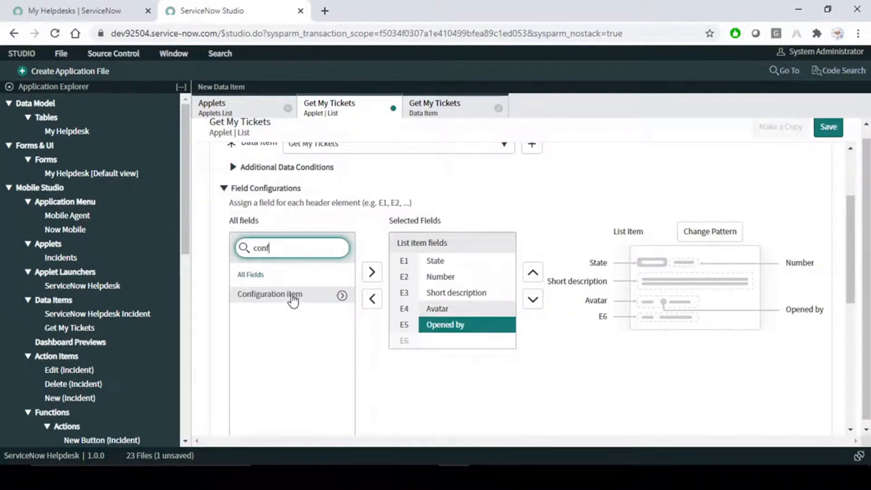
pyautogui.doubleClick(294, 300)
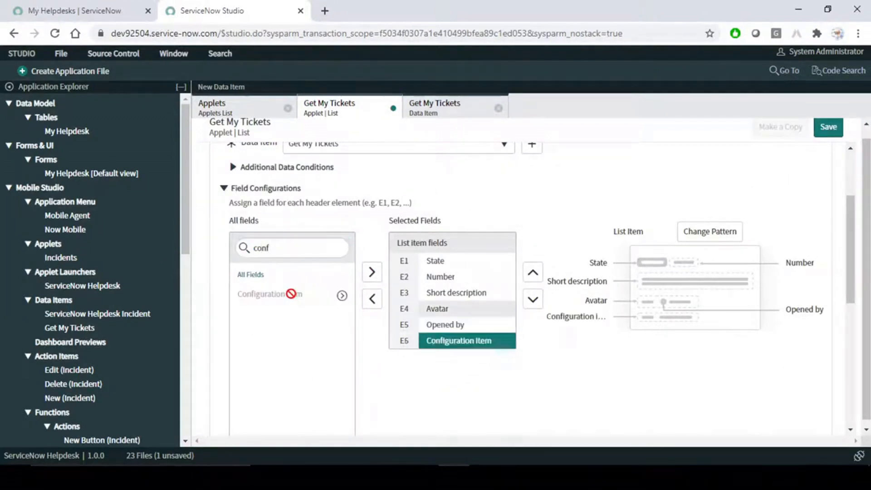
pyautogui.click(327, 248)
pyautogui.press('BackSpace')
pyautogui.press('BackSpace')
pyautogui.press('BackSpace')
pyautogui.press('BackSpace')
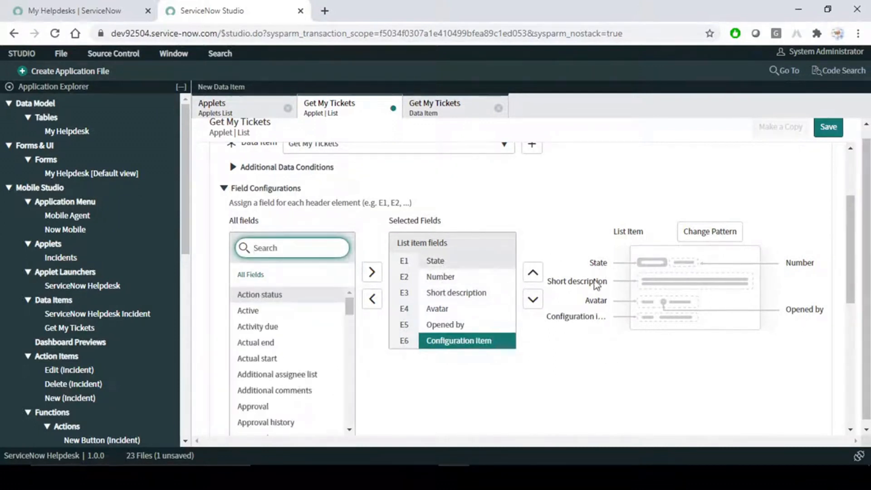
pyautogui.scroll(3, 597, 286)
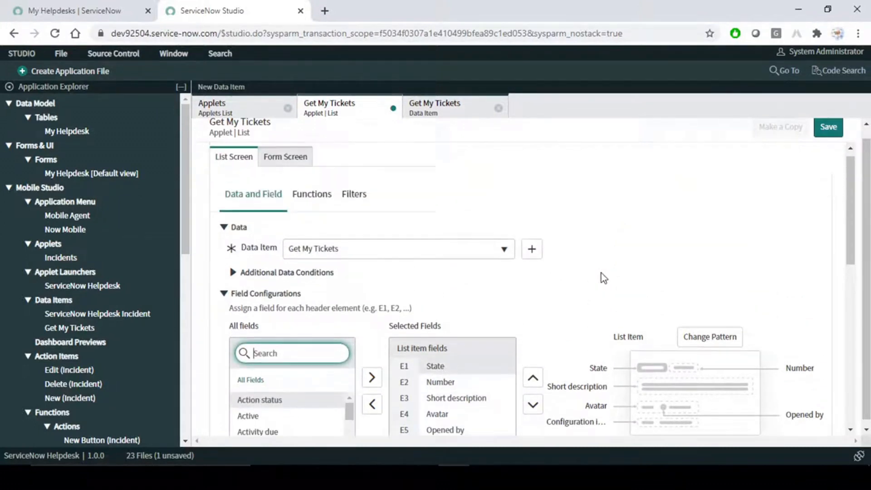
# - Save the Get My Tickets applet and dismiss the saved confirmation
pyautogui.click(829, 128)
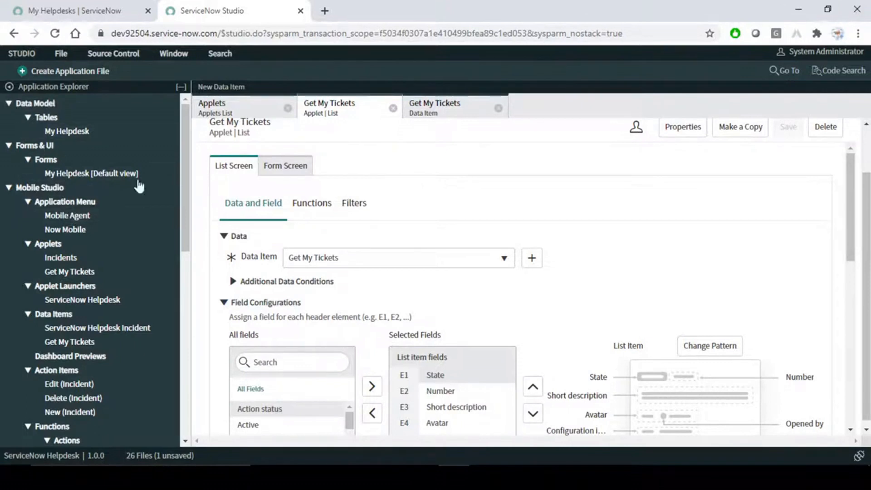
pyautogui.click(445, 111)
pyautogui.click(340, 111)
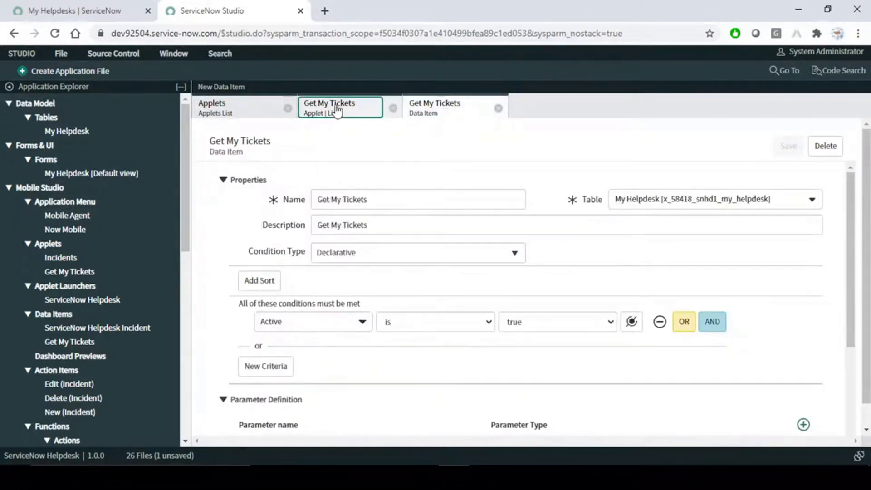
pyautogui.click(826, 132)
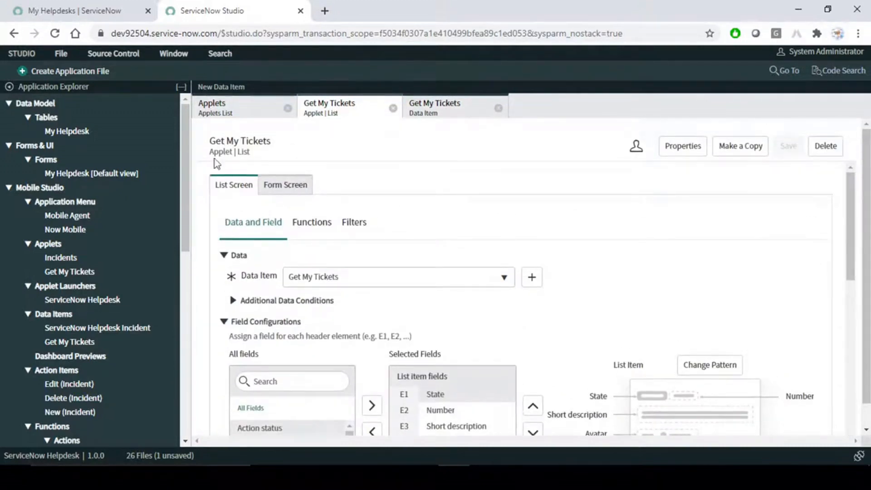
pyautogui.moveTo(209, 156); pyautogui.dragTo(269, 145)
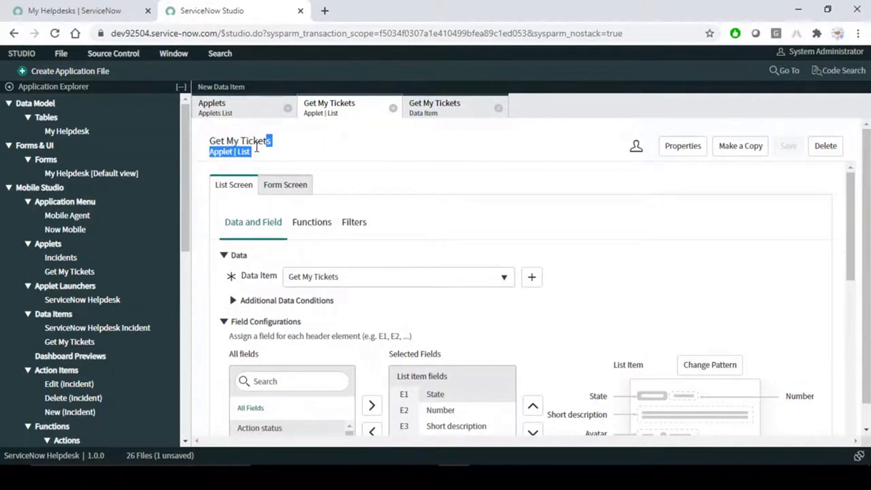
pyautogui.click(257, 148)
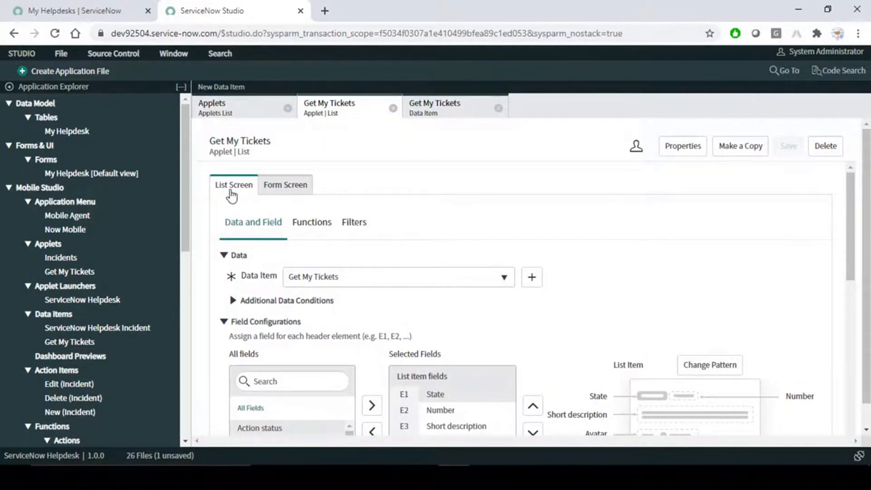
# - Review the applet's Form Screen, List Screen and the Get My Tickets data item
pyautogui.click(282, 197)
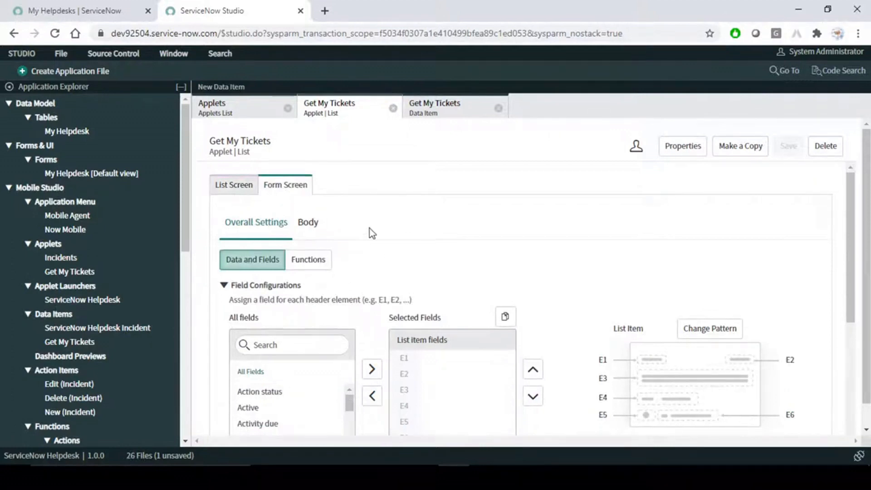
pyautogui.click(234, 189)
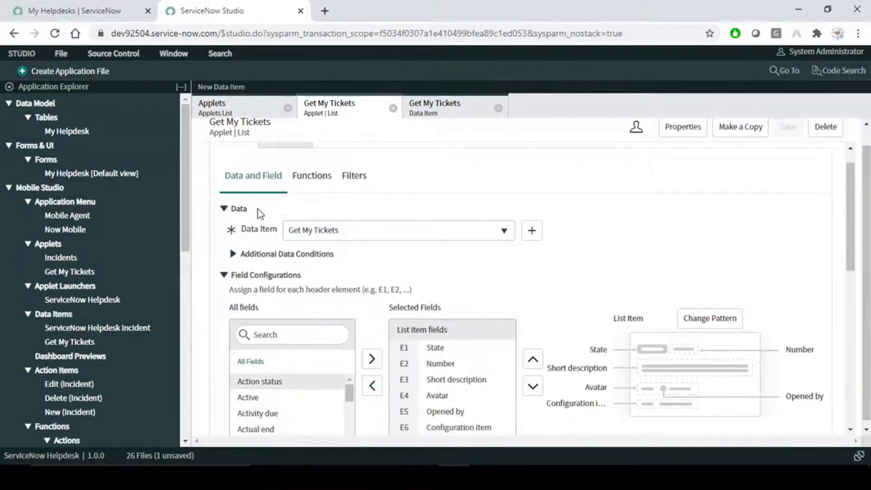
pyautogui.scroll(1, 260, 214)
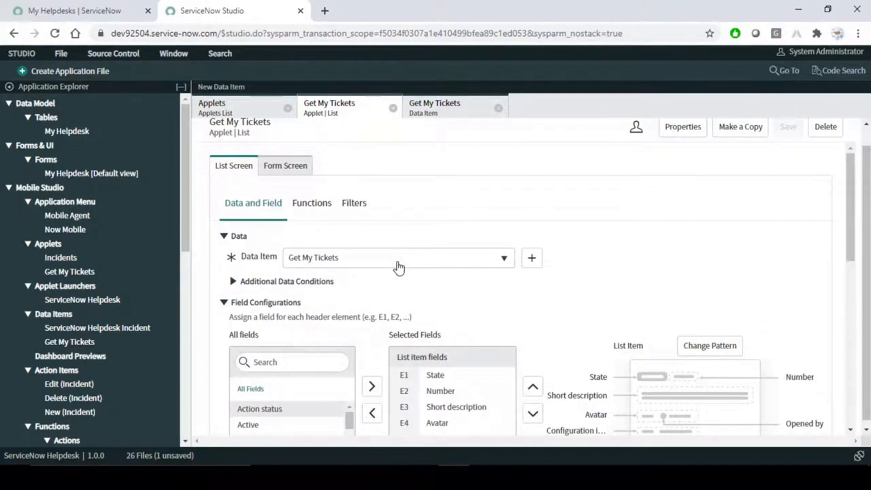
pyautogui.scroll(-2, 399, 268)
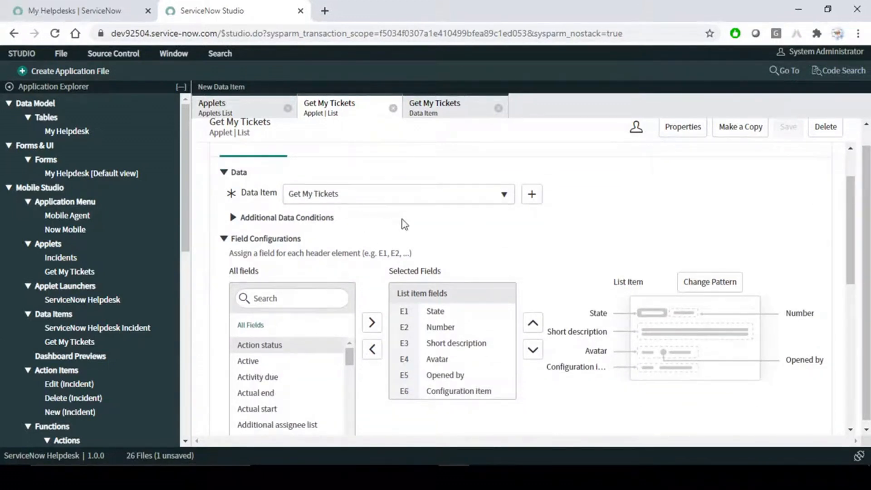
pyautogui.scroll(2, 404, 225)
pyautogui.click(448, 108)
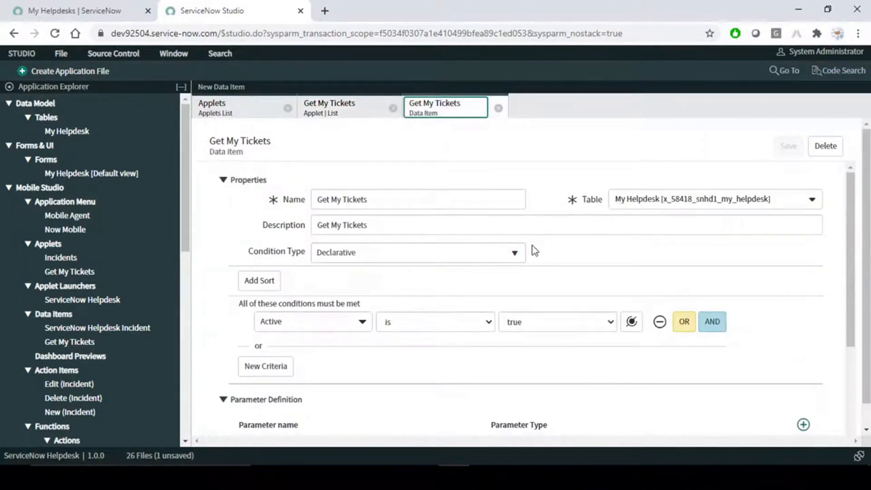
pyautogui.scroll(-2, 532, 246)
pyautogui.scroll(2, 707, 210)
pyautogui.click(339, 114)
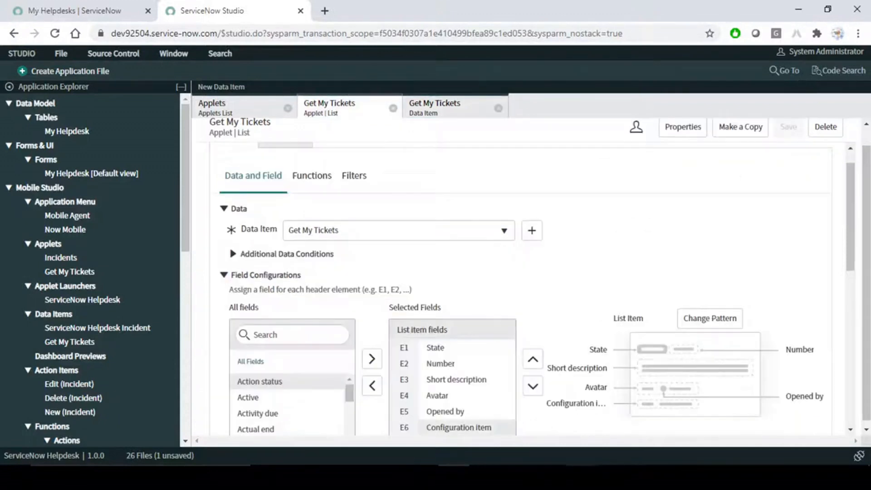
pyautogui.click(579, 477)
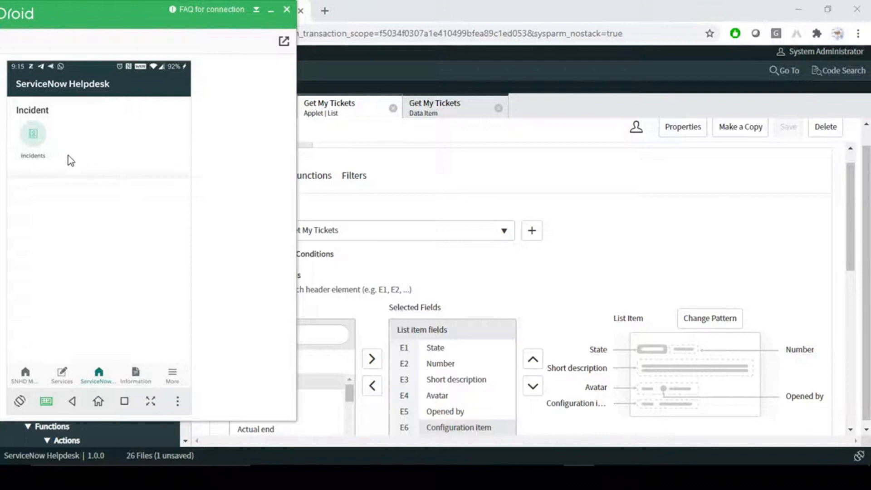
pyautogui.moveTo(9, 101)
pyautogui.mouseDown()
pyautogui.moveTo(147, 180)
pyautogui.moveTo(169, 175)
pyautogui.mouseUp()
pyautogui.moveTo(19, 182)
pyautogui.mouseDown()
pyautogui.moveTo(127, 272)
pyautogui.moveTo(177, 327)
pyautogui.moveTo(185, 352)
pyautogui.mouseUp()
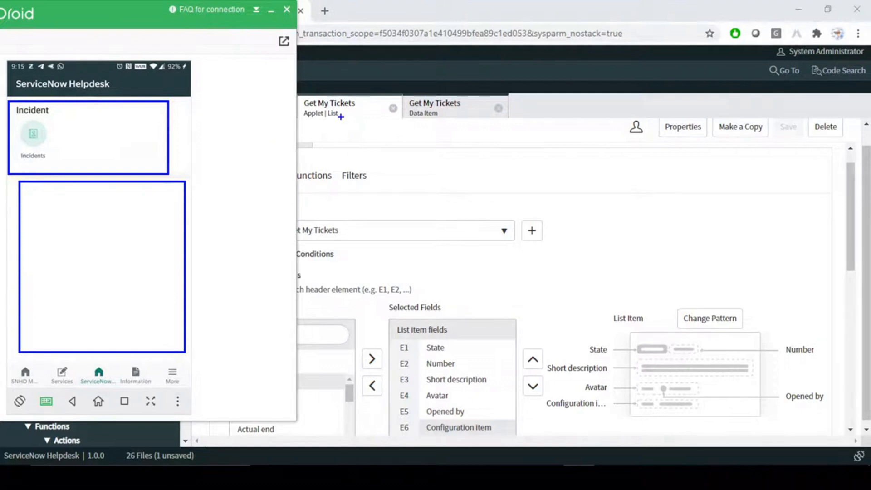
pyautogui.moveTo(76, 121); pyautogui.dragTo(143, 158)
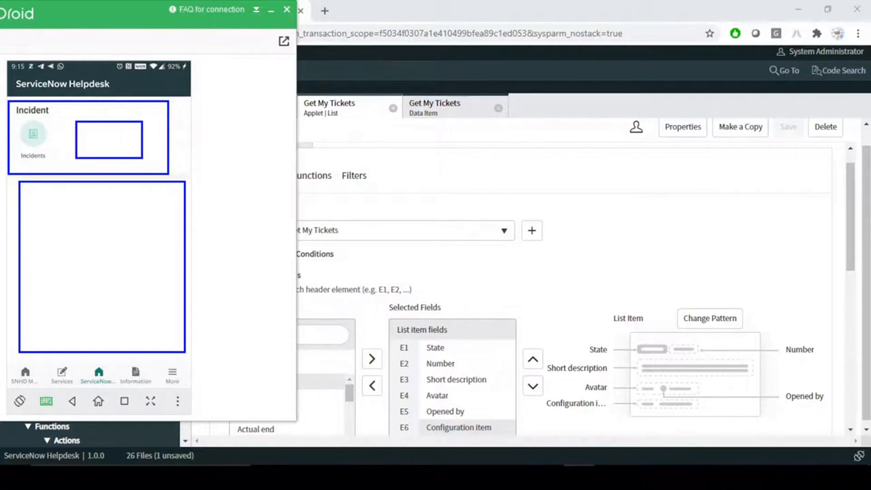
pyautogui.moveTo(55, 219); pyautogui.dragTo(124, 300)
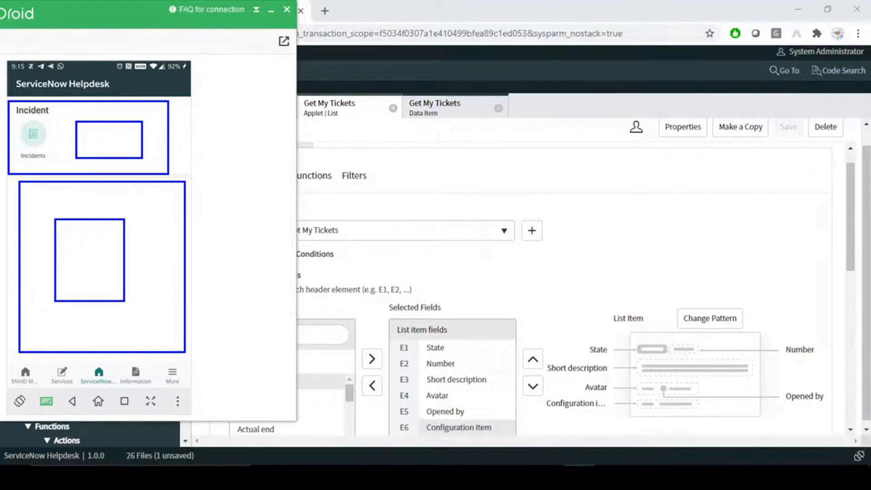
pyautogui.press('Escape')
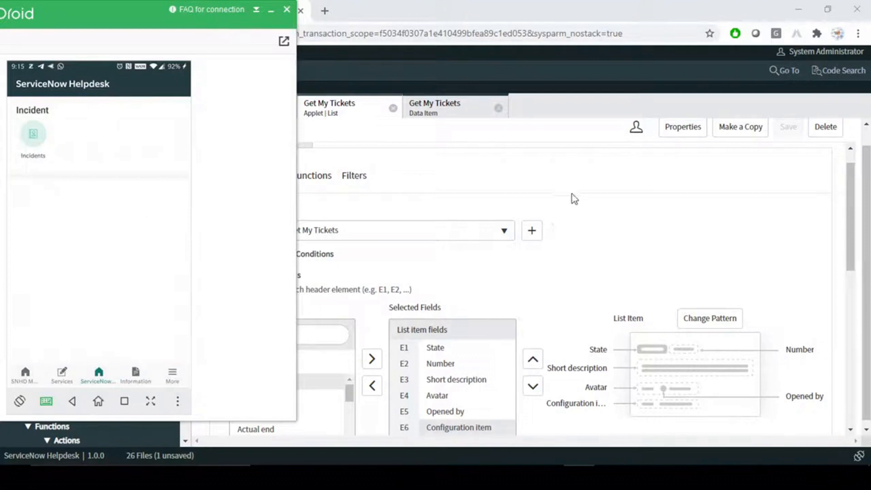
pyautogui.click(619, 220)
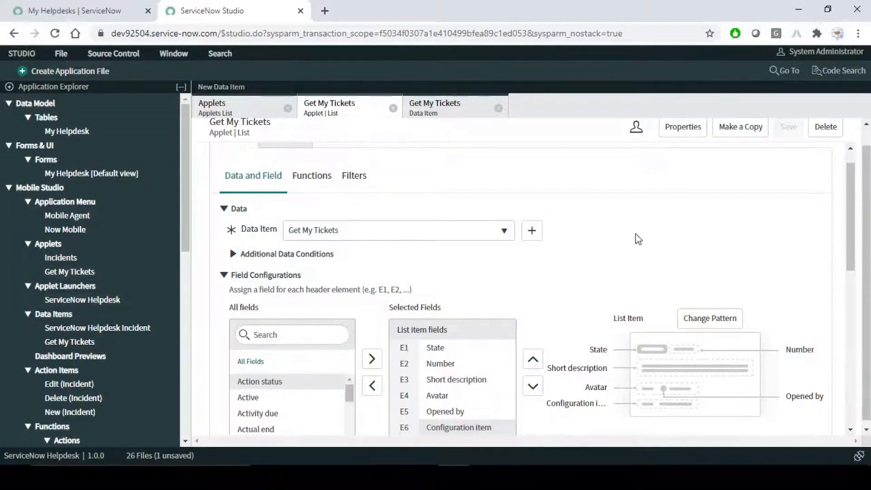
pyautogui.click(87, 301)
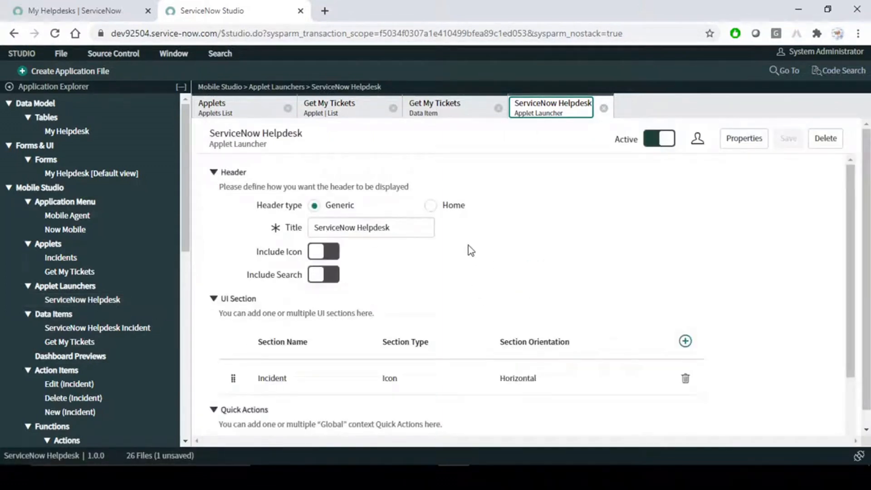
# - Open the ServiceNow Helpdesk applet launcher from Applet Launchers
pyautogui.scroll(-2, 470, 249)
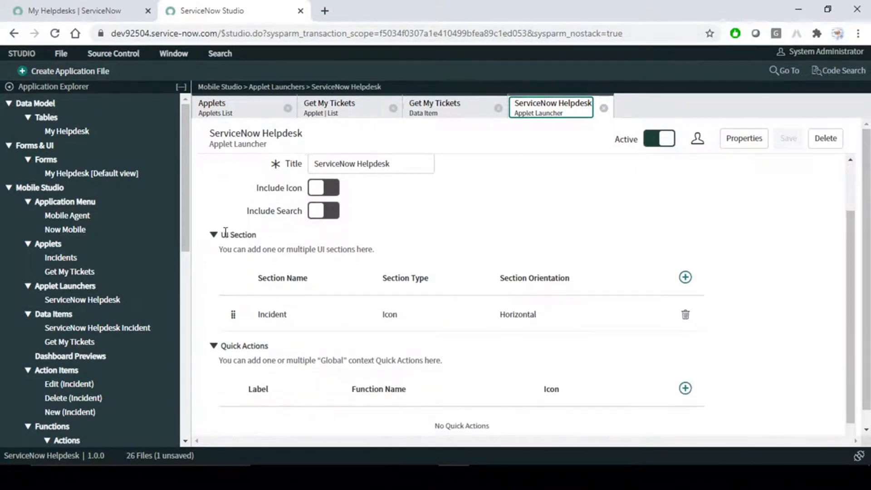
pyautogui.scroll(2, 264, 245)
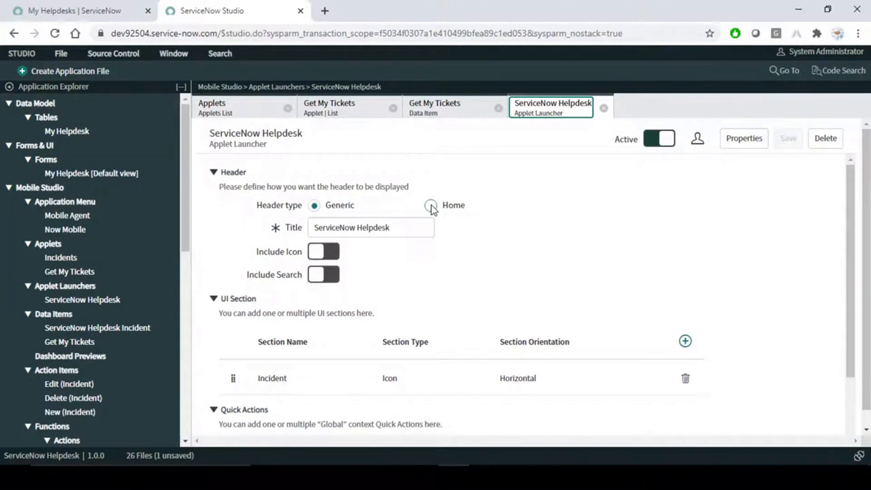
pyautogui.doubleClick(222, 173)
pyautogui.click(662, 278)
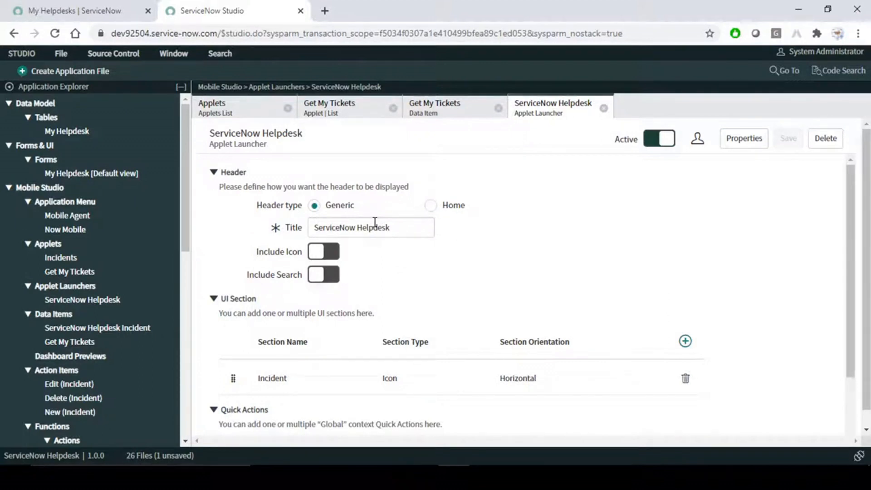
pyautogui.scroll(-1, 464, 276)
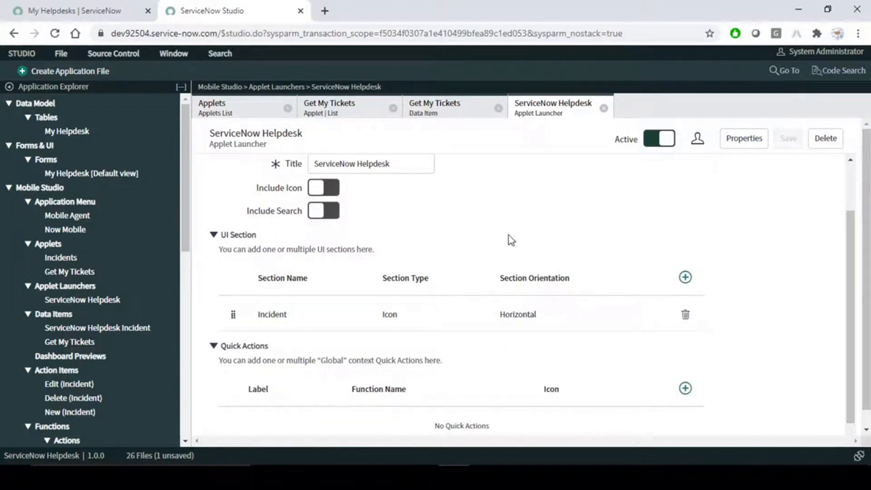
pyautogui.scroll(1, 459, 302)
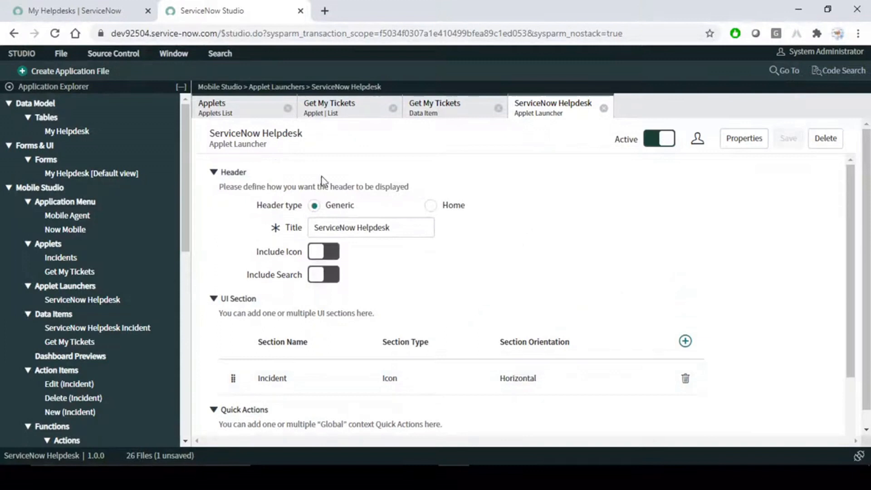
# - Try the Home header type, then set the launcher header back to Generic
pyautogui.click(430, 206)
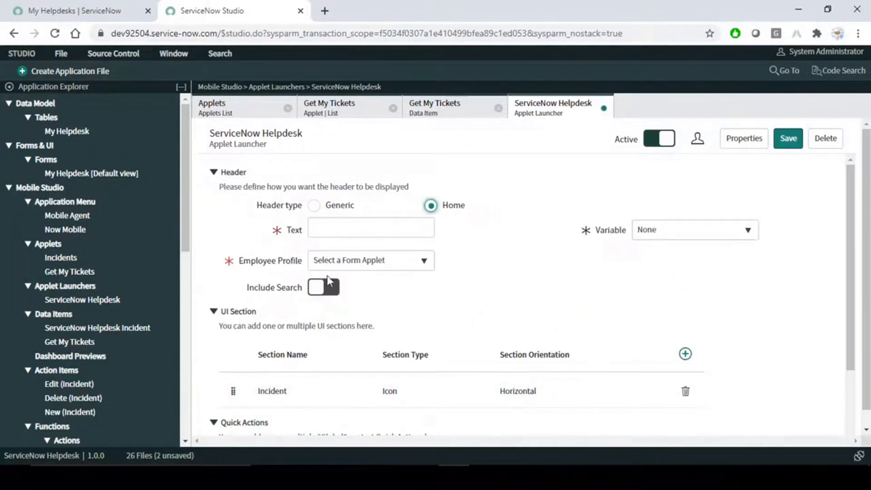
pyautogui.click(416, 262)
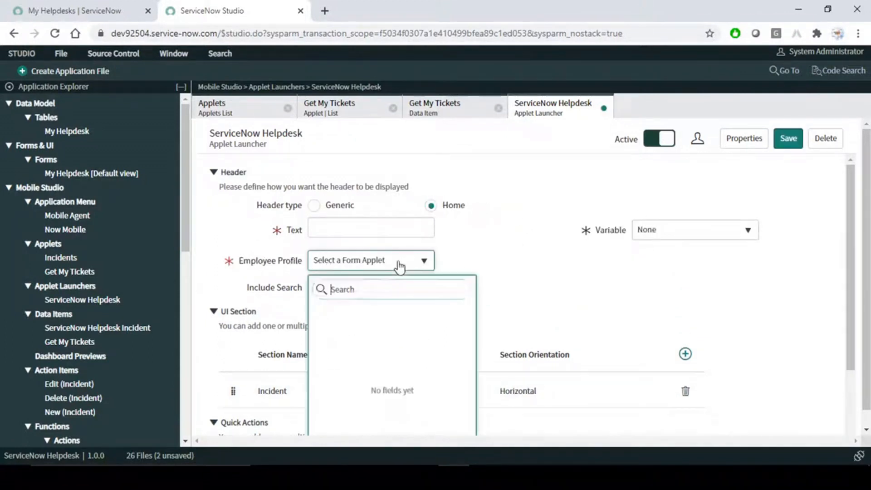
pyautogui.click(532, 242)
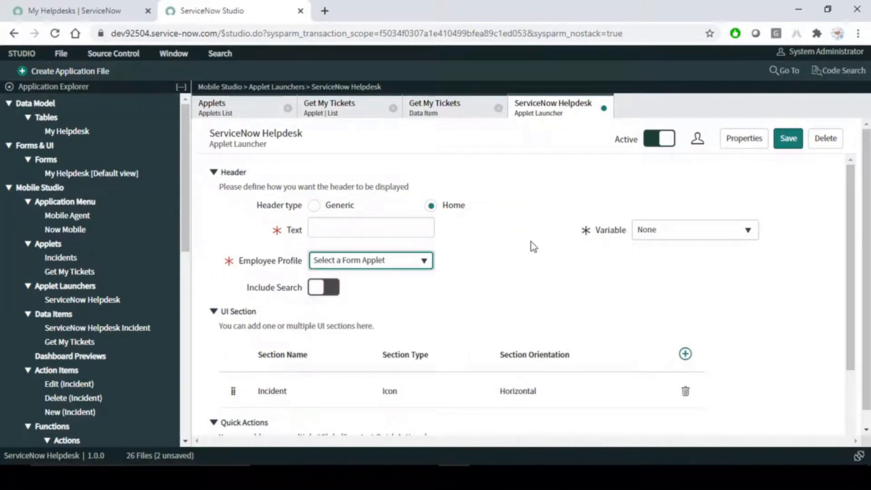
pyautogui.click(314, 206)
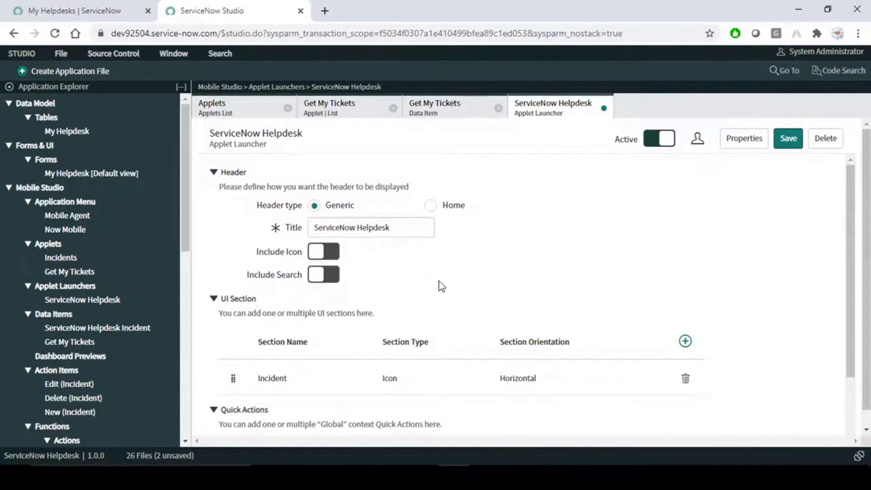
# - Open the Incident UI section for editing
pyautogui.scroll(-1, 439, 282)
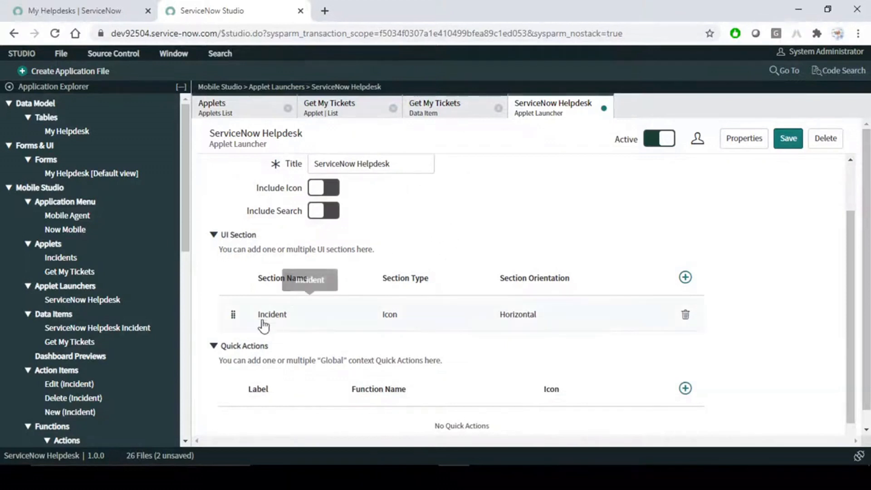
pyautogui.moveTo(301, 315); pyautogui.dragTo(259, 318)
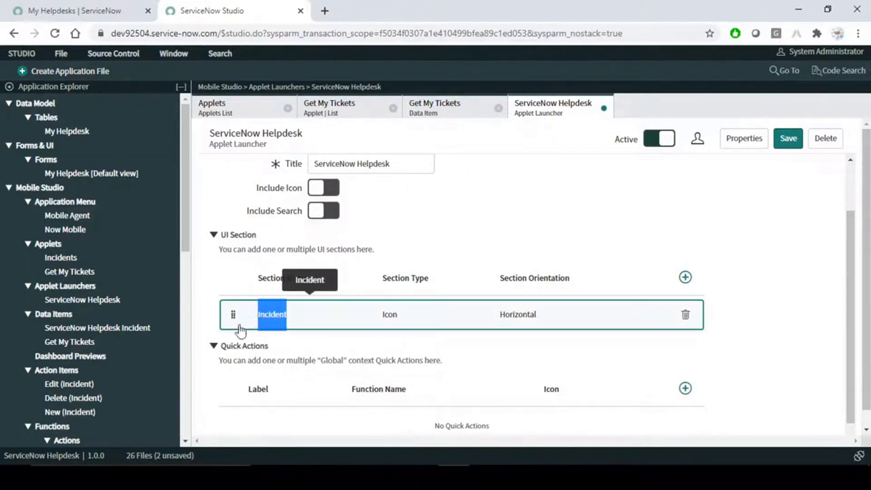
pyautogui.click(247, 323)
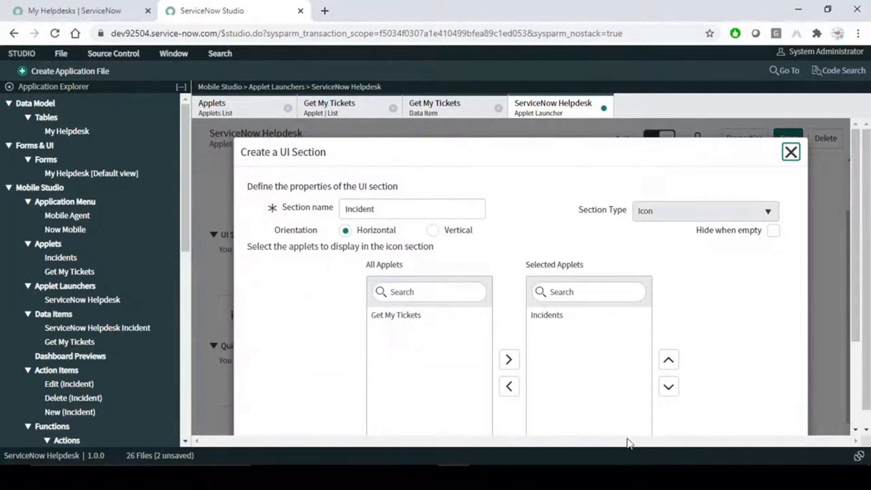
# - Check the launcher on the mirrored phone, then close the Incident section dialog
pyautogui.click(581, 477)
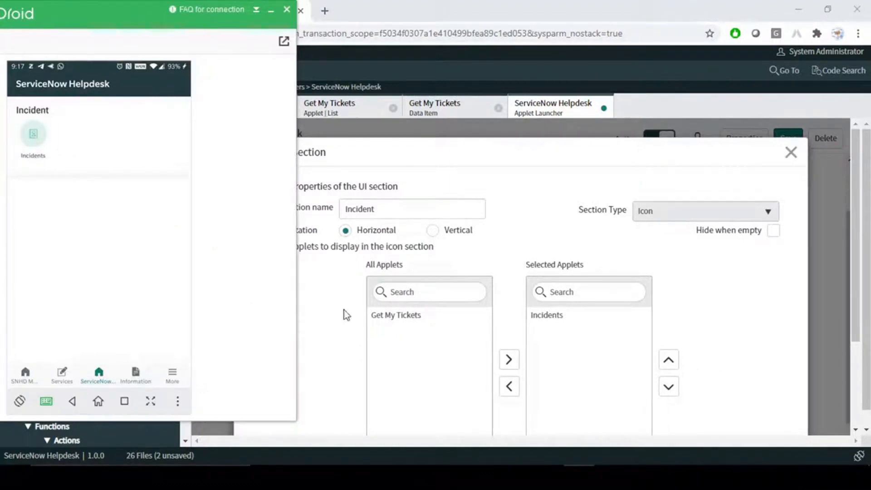
pyautogui.click(792, 153)
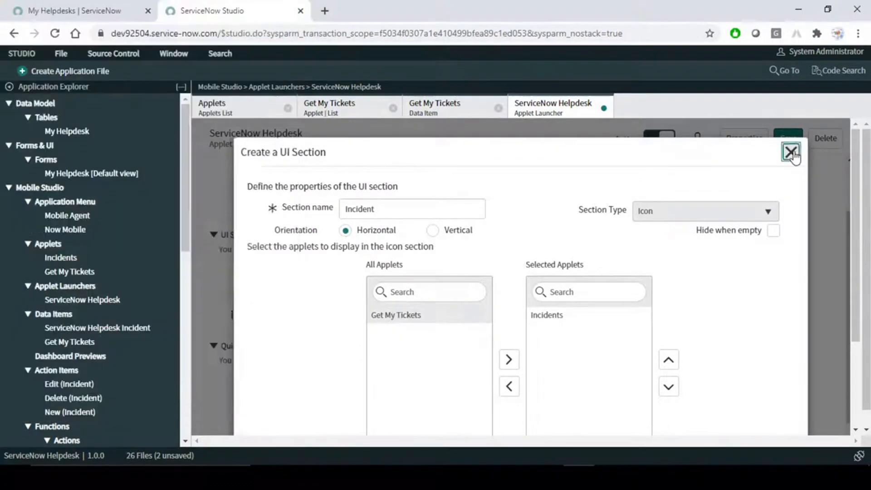
pyautogui.click(792, 153)
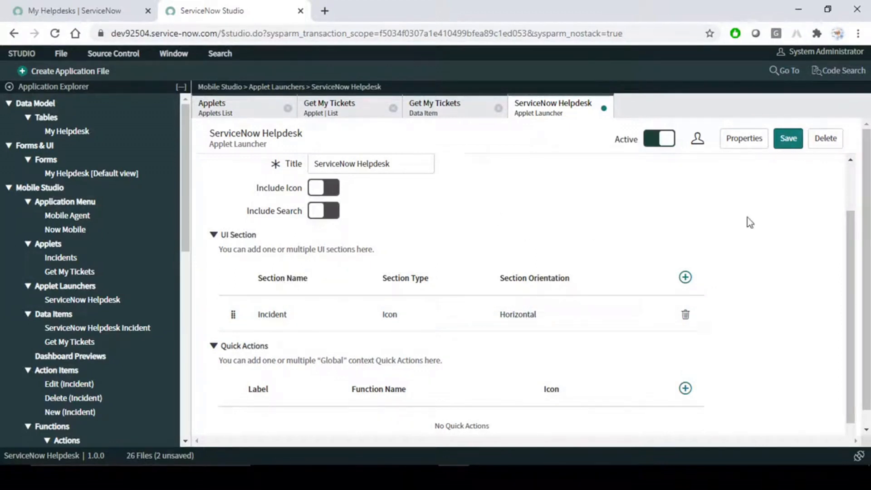
# - Create a new UI section named 'My Work' with horizontal orientation
pyautogui.click(686, 278)
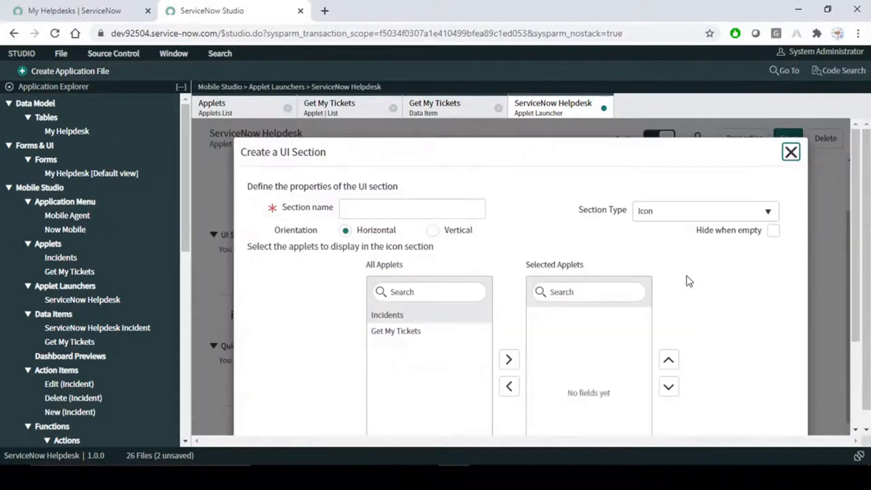
pyautogui.click(405, 208)
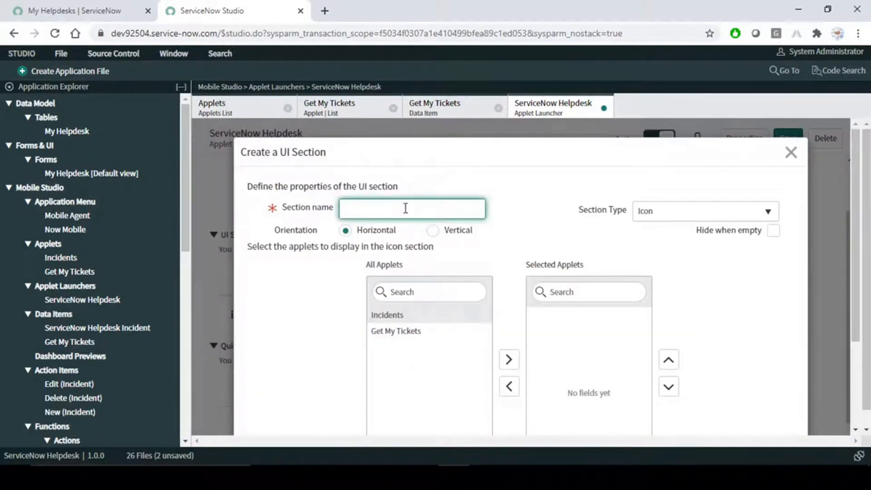
pyautogui.write('My Work')
pyautogui.click(432, 231)
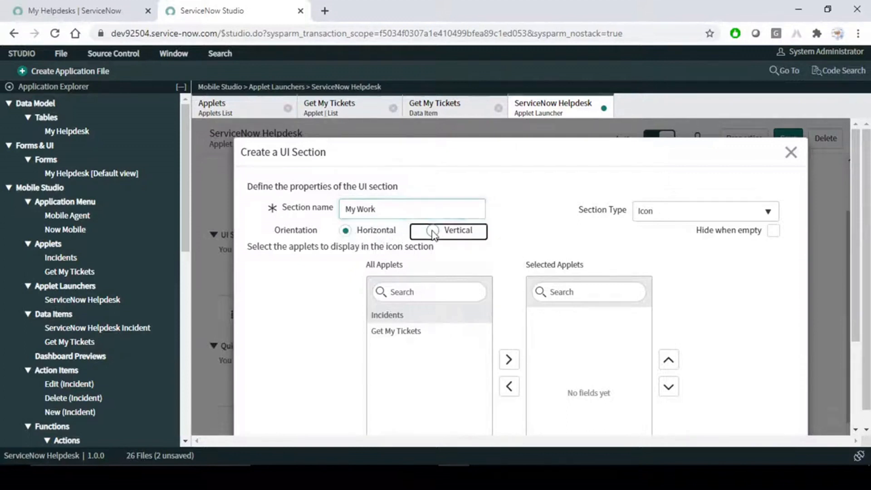
pyautogui.click(345, 231)
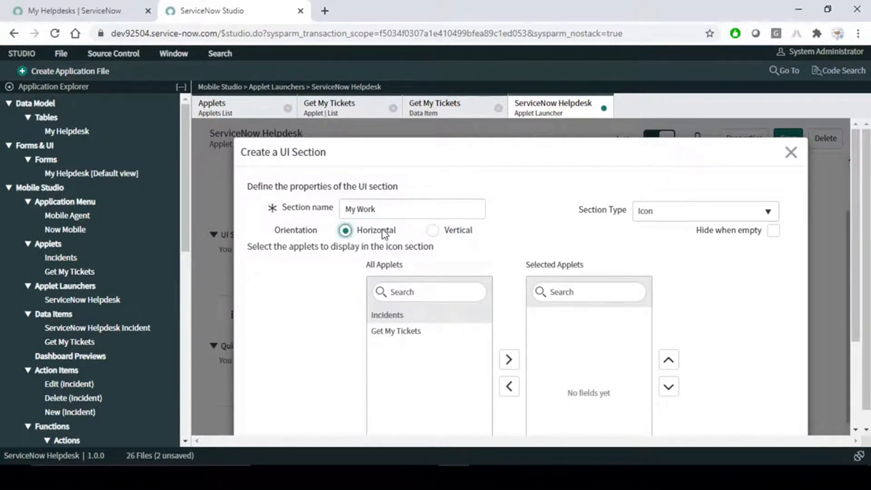
pyautogui.click(579, 477)
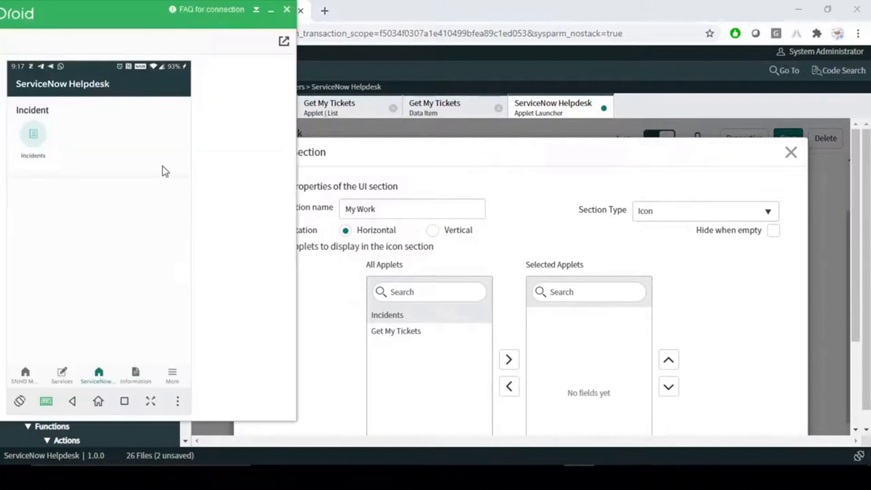
pyautogui.click(512, 198)
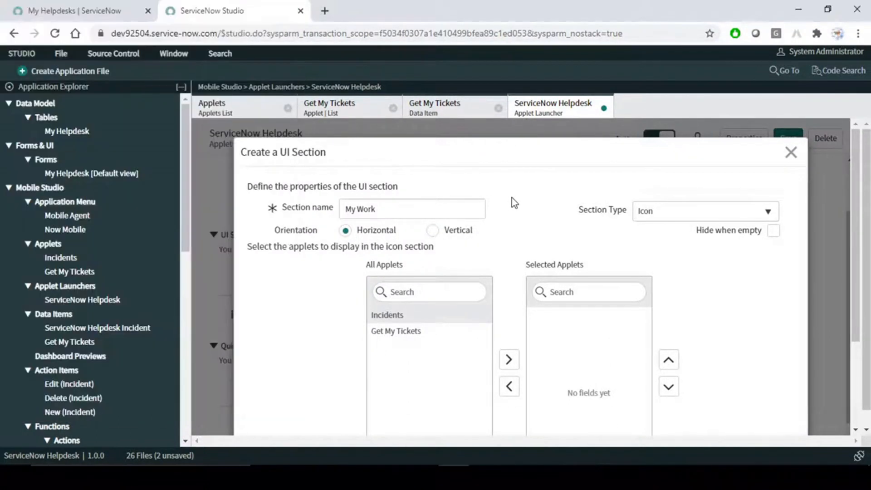
pyautogui.click(433, 230)
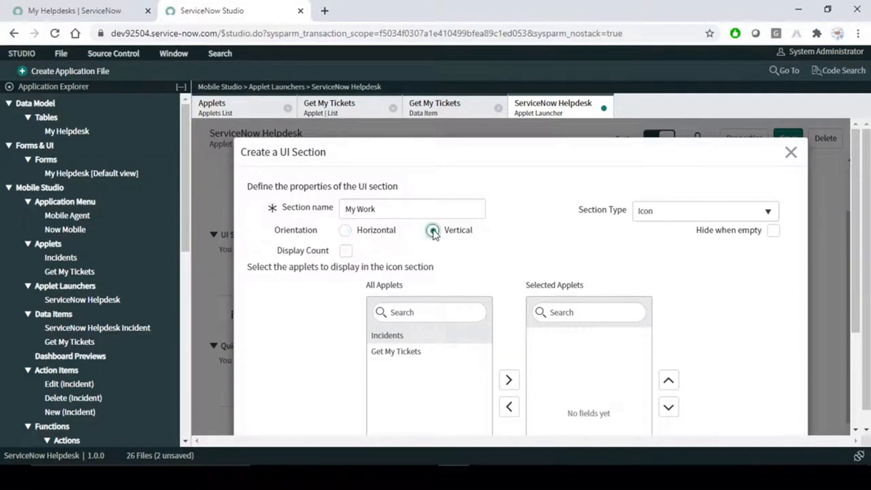
pyautogui.click(345, 231)
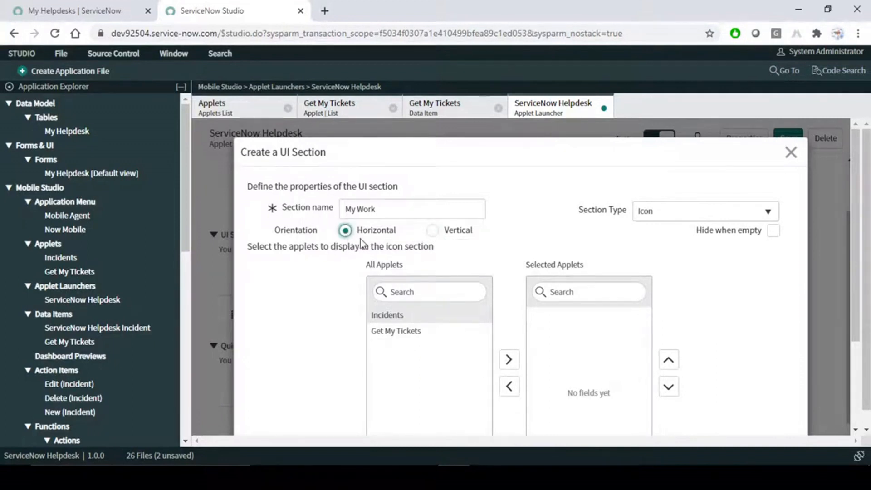
# - Try section type Item, then set the My Work section type back to Icon
pyautogui.click(722, 214)
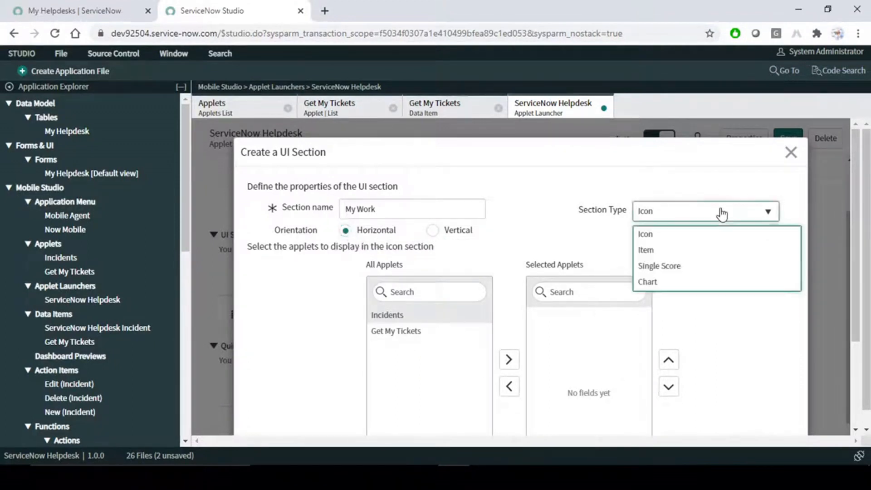
pyautogui.click(652, 250)
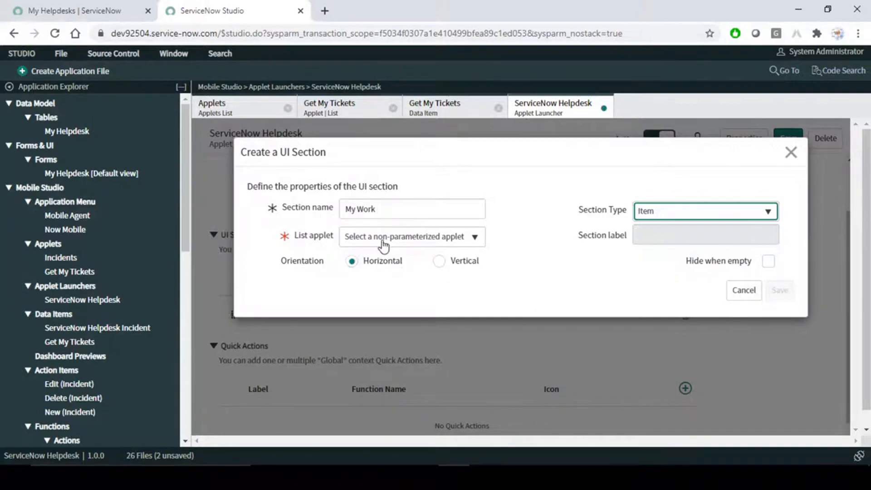
pyautogui.click(701, 212)
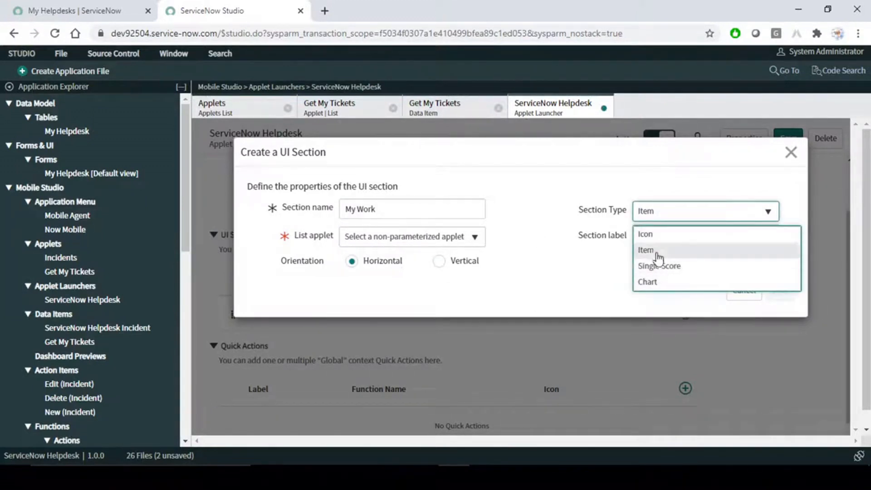
pyautogui.click(652, 235)
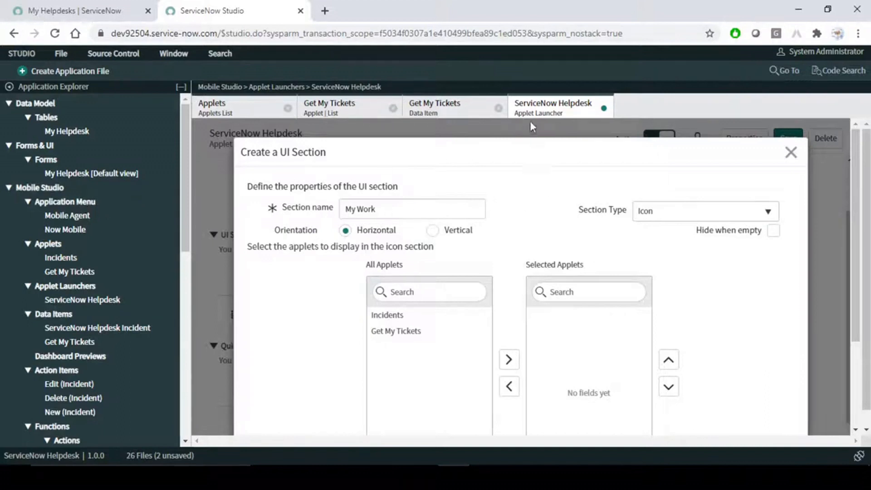
# - Check the Get My Tickets data item and leave 'hide when empty' off for My Work
pyautogui.click(437, 108)
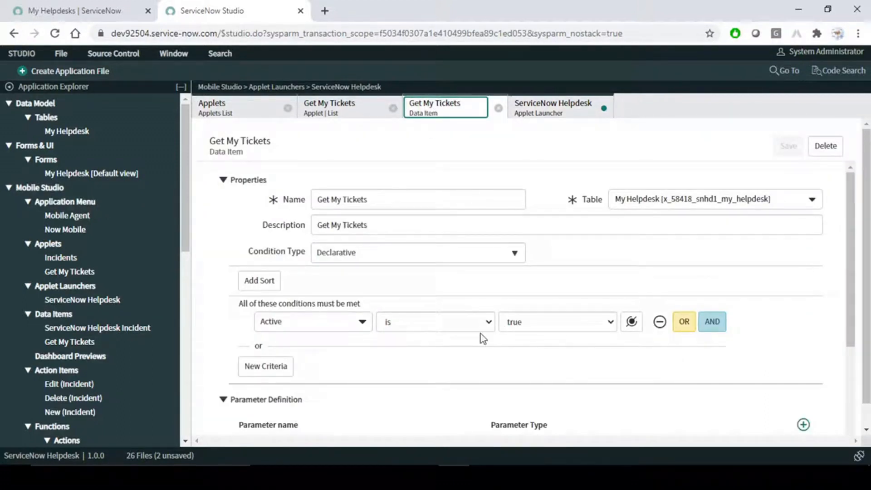
pyautogui.click(542, 109)
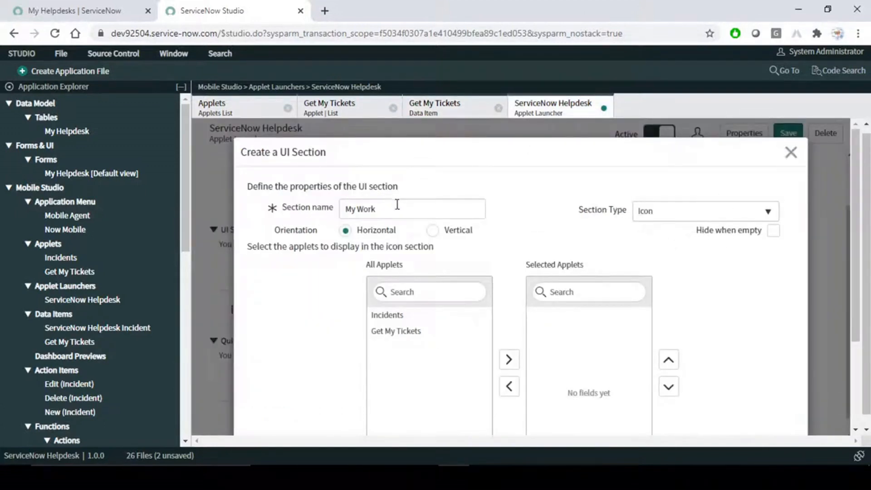
pyautogui.moveTo(396, 202); pyautogui.dragTo(268, 214)
pyautogui.click(542, 202)
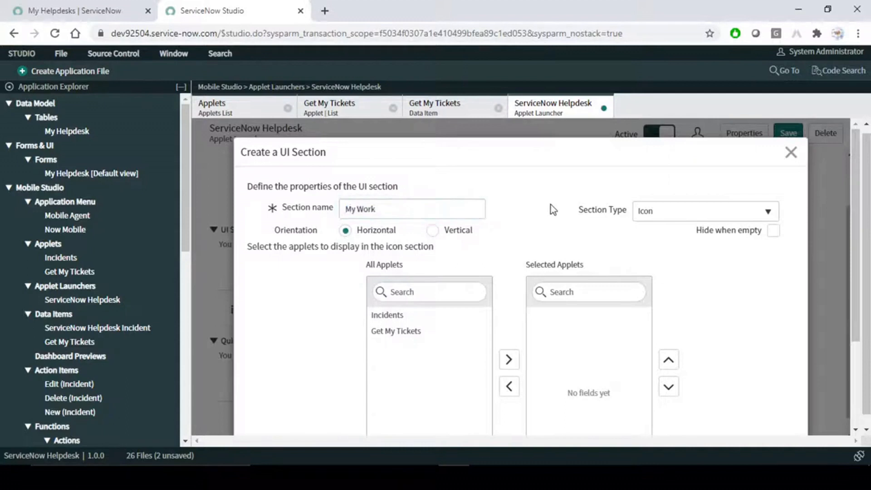
pyautogui.click(773, 232)
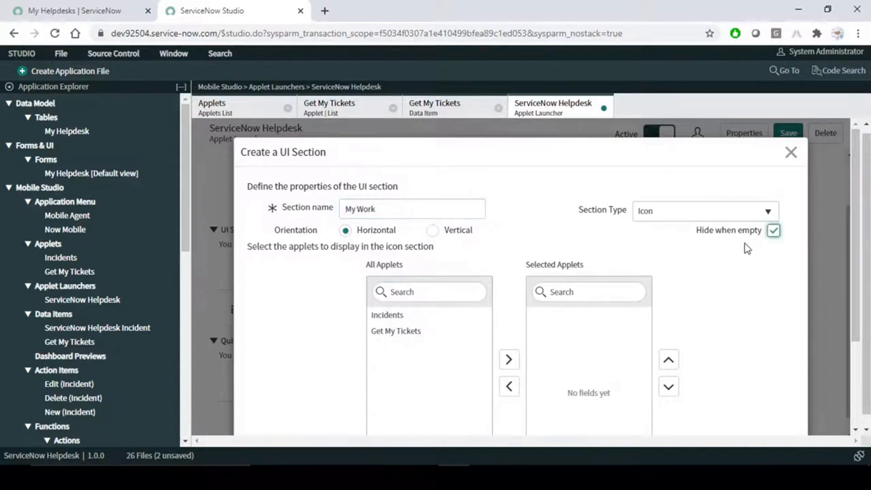
pyautogui.click(775, 231)
pyautogui.click(539, 195)
# - Add Get My Tickets to the My Work section's applets and save the section
pyautogui.doubleClick(400, 332)
pyautogui.click(581, 316)
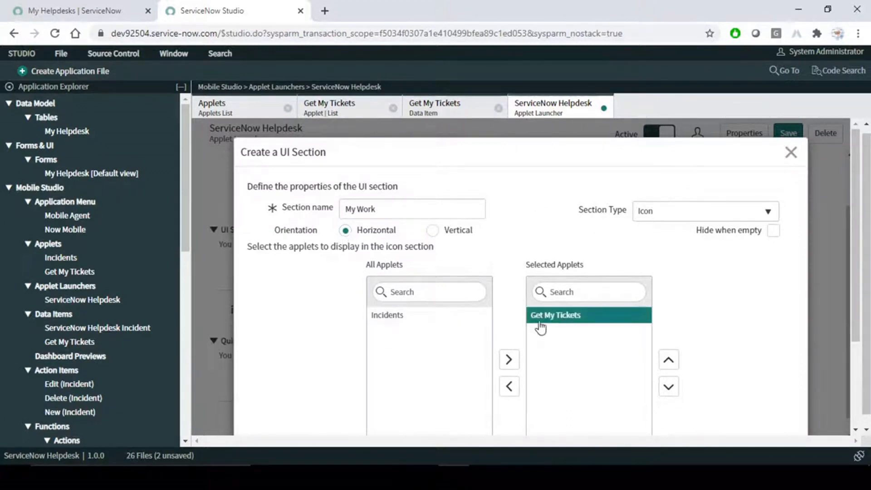
pyautogui.moveTo(403, 210); pyautogui.dragTo(288, 213)
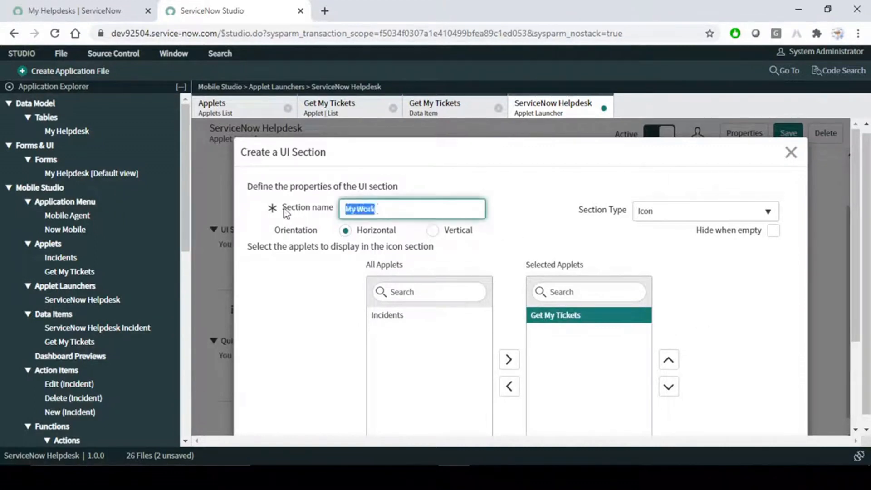
pyautogui.click(382, 208)
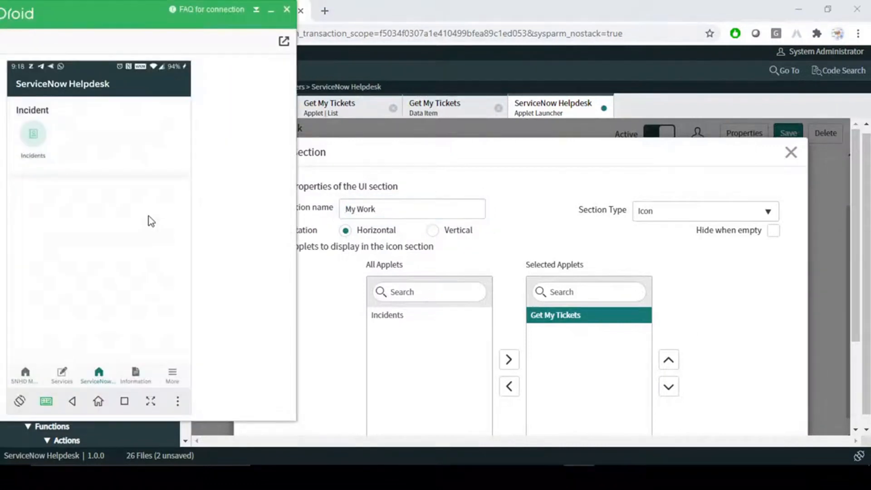
pyautogui.moveTo(58, 231); pyautogui.dragTo(59, 252)
pyautogui.click(717, 273)
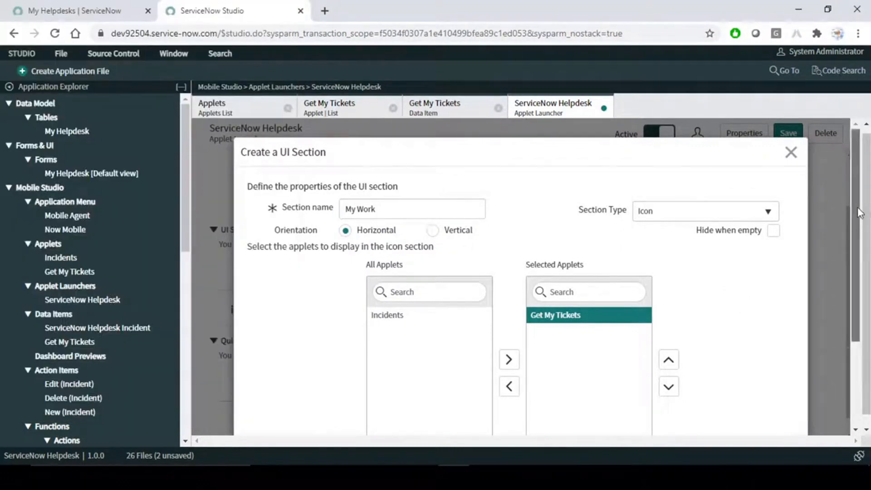
pyautogui.scroll(-3, 866, 323)
pyautogui.scroll(2, 862, 296)
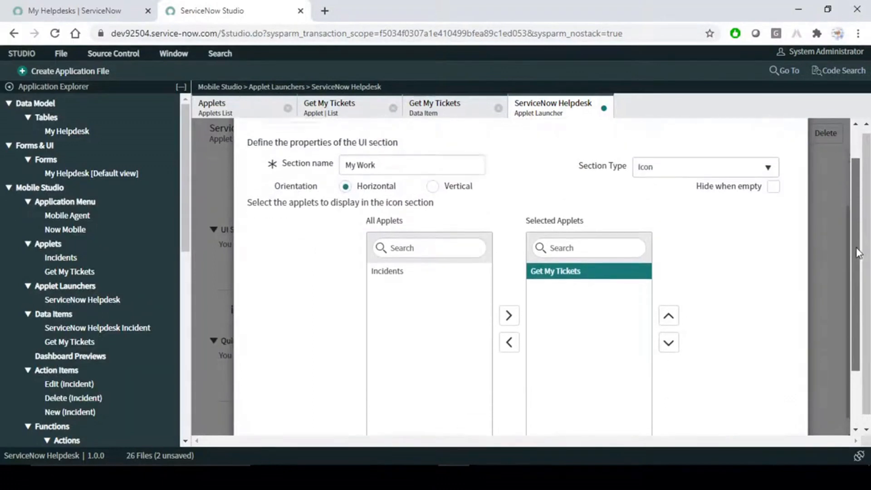
pyautogui.scroll(1, 858, 268)
pyautogui.scroll(-3, 844, 293)
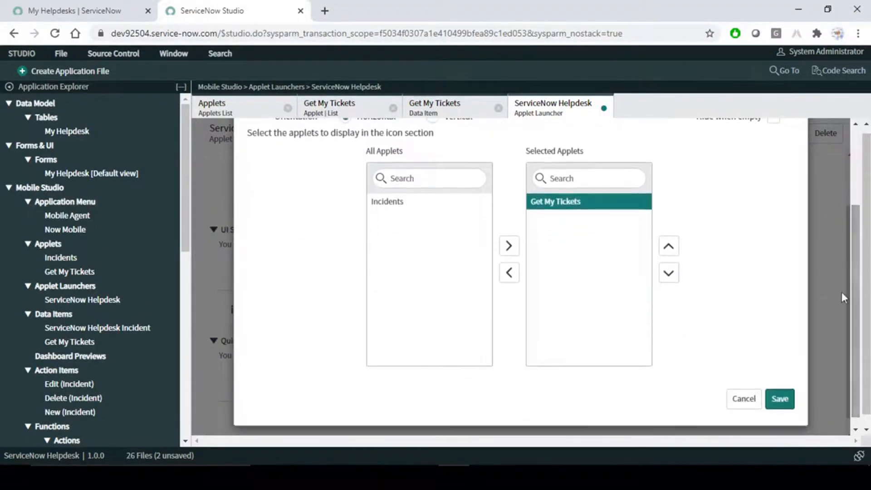
pyautogui.click(781, 401)
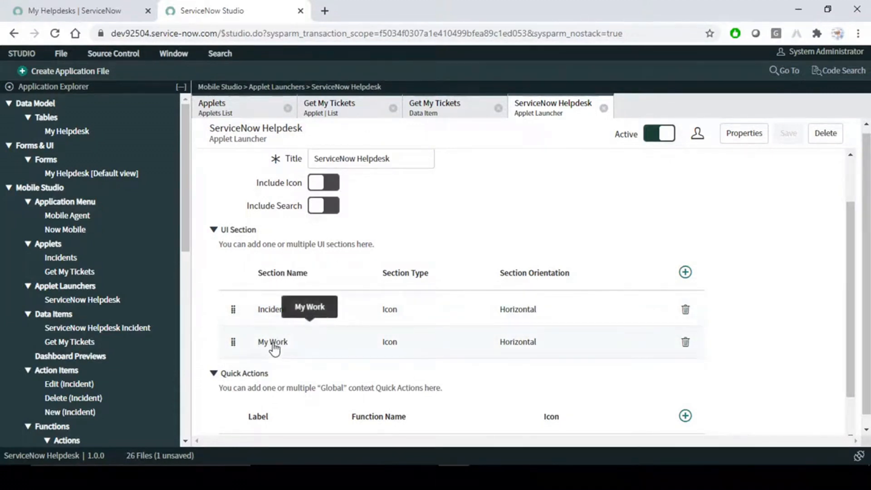
# - Move My Work above Incident, save the launcher, and preview Get My Tickets on the phone
pyautogui.moveTo(233, 342)
pyautogui.mouseDown()
pyautogui.moveTo(232, 303)
pyautogui.moveTo(233, 342)
pyautogui.mouseUp()
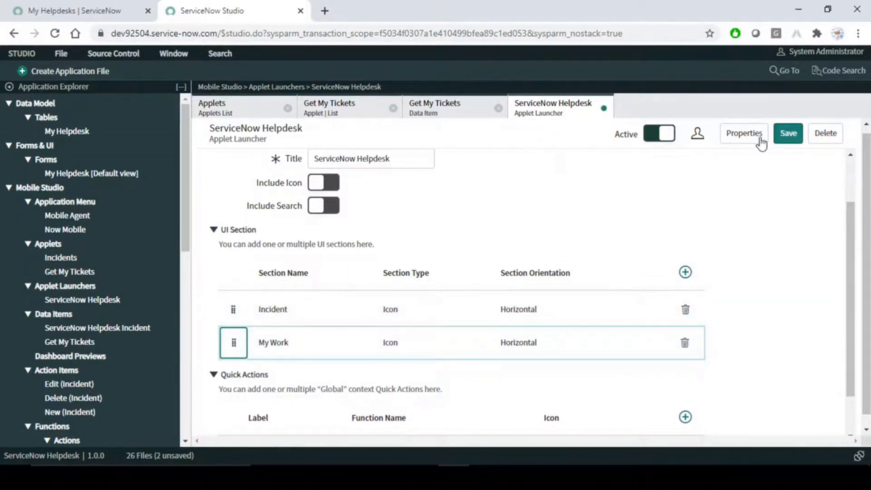
pyautogui.click(794, 137)
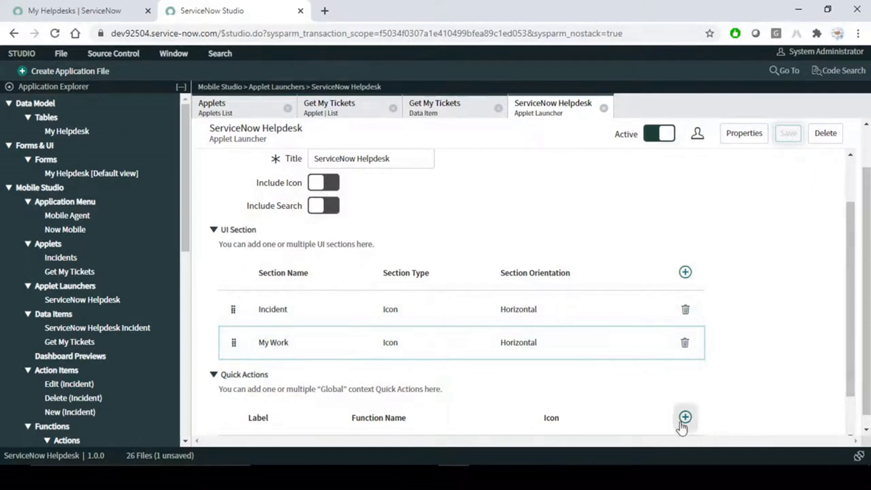
pyautogui.click(580, 477)
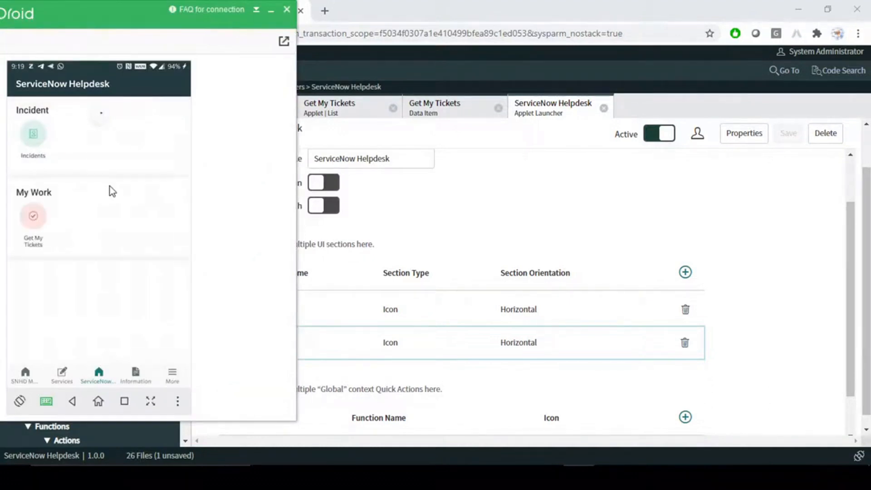
pyautogui.click(34, 218)
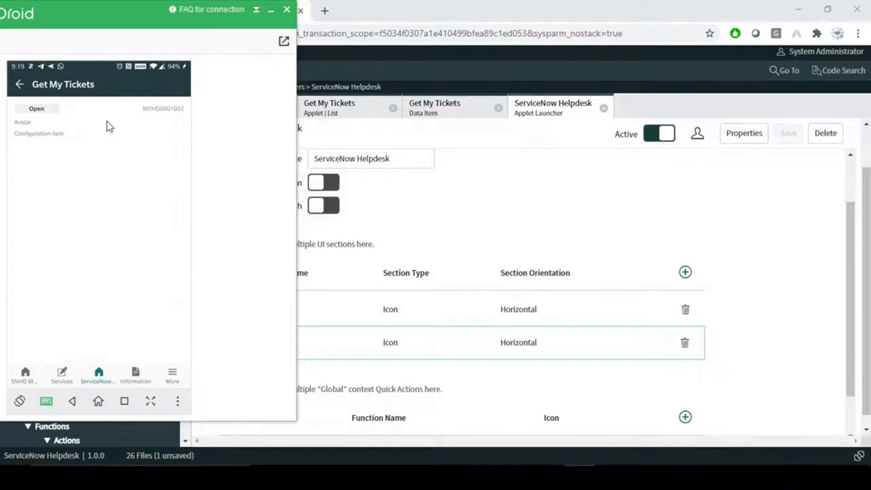
pyautogui.click(542, 186)
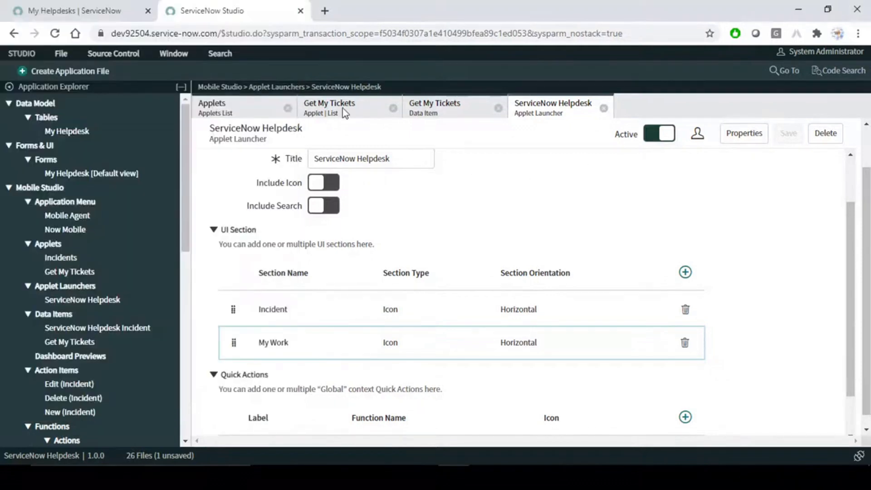
pyautogui.click(81, 8)
# - Submit new ticket MYHD0001003 with short description 'ffdgfdgfdgfdh'
pyautogui.click(341, 256)
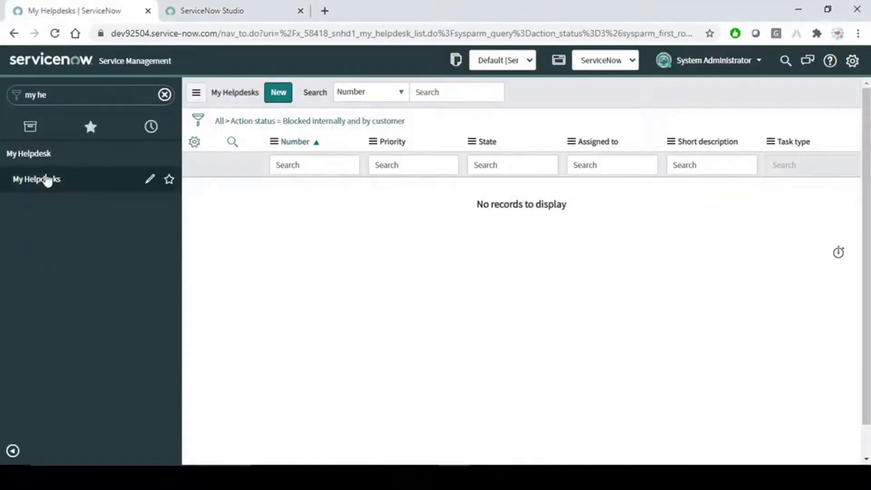
pyautogui.click(47, 180)
pyautogui.click(278, 100)
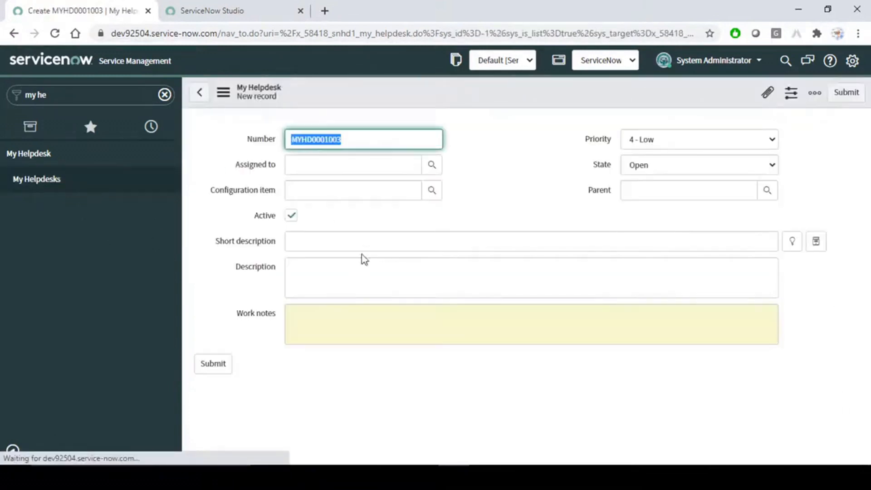
pyautogui.click(361, 246)
pyautogui.write('ffdgfdgfdgfdh')
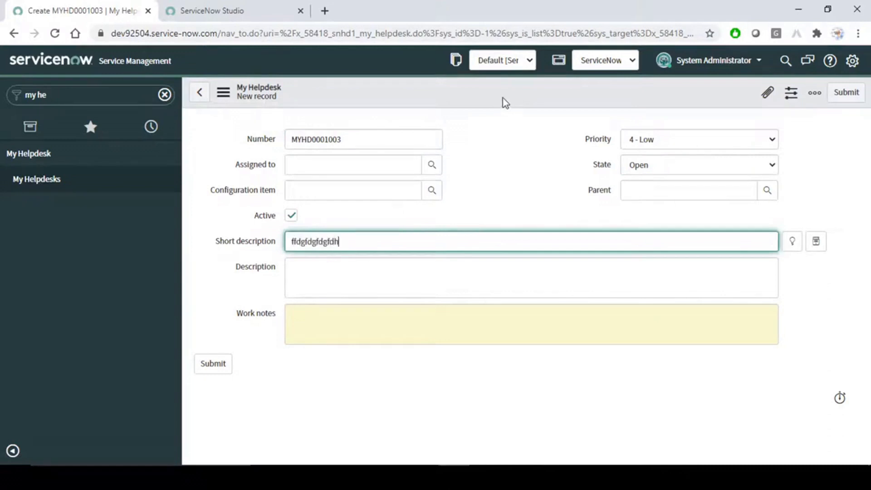
pyautogui.rightClick(505, 103)
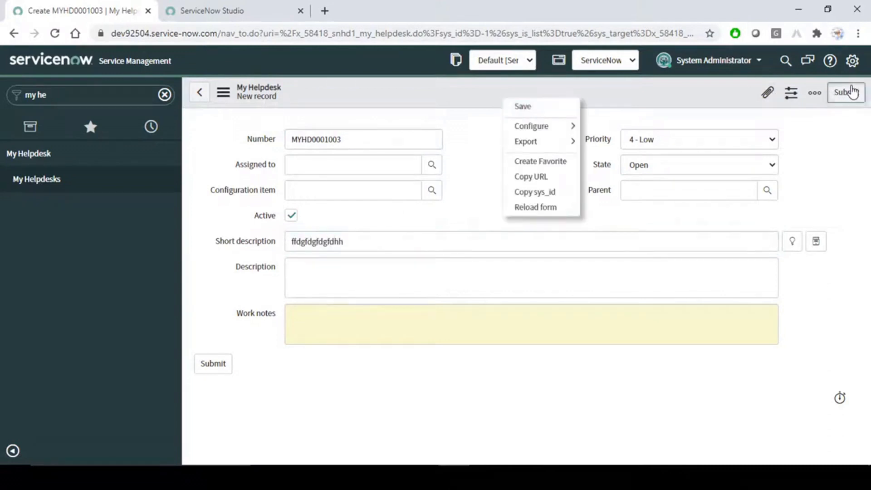
pyautogui.click(847, 93)
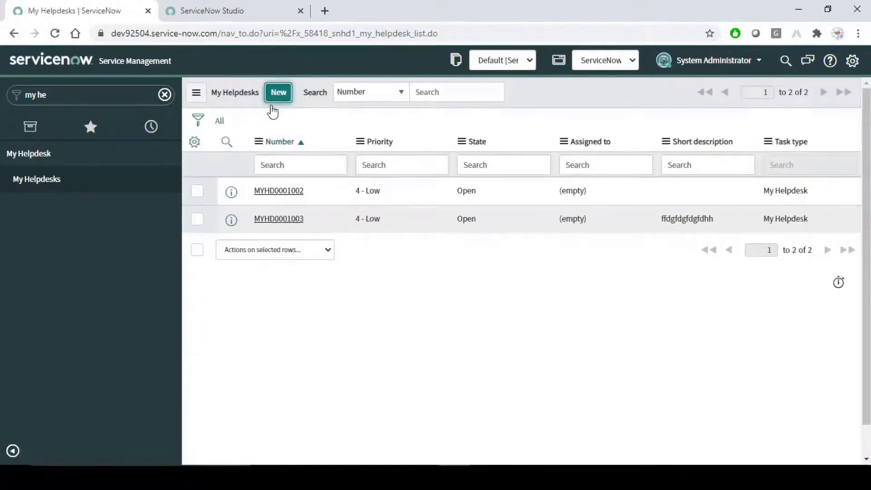
# - Submit ticket MYHD0001004 ('gfhff vcgf') and set its configuration item to InstVM1-DB12
pyautogui.click(371, 243)
pyautogui.write('gfhff vcgf')
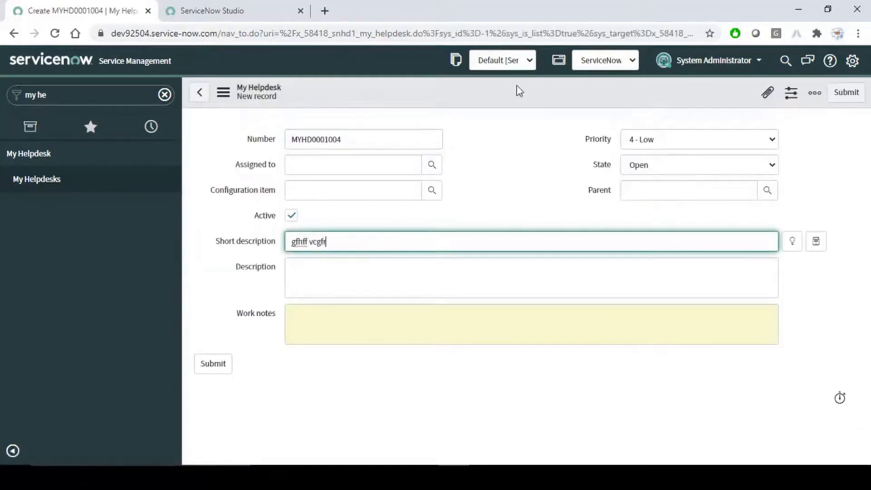
pyautogui.click(845, 93)
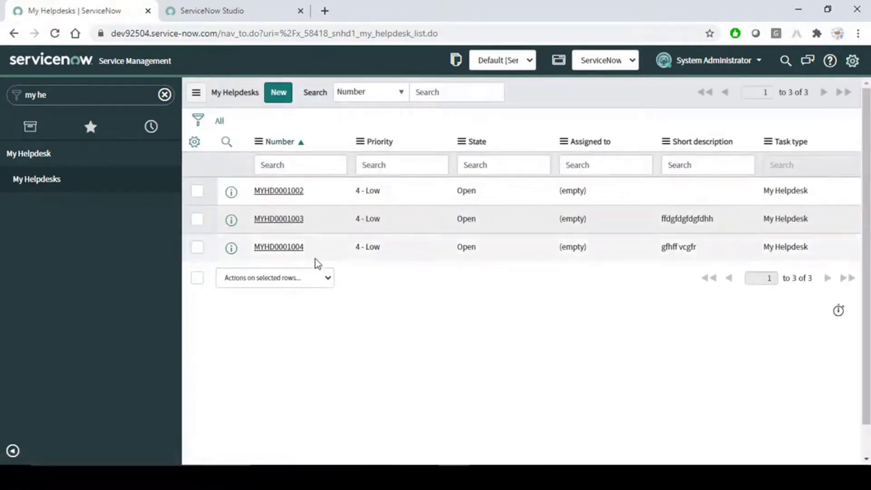
pyautogui.click(281, 248)
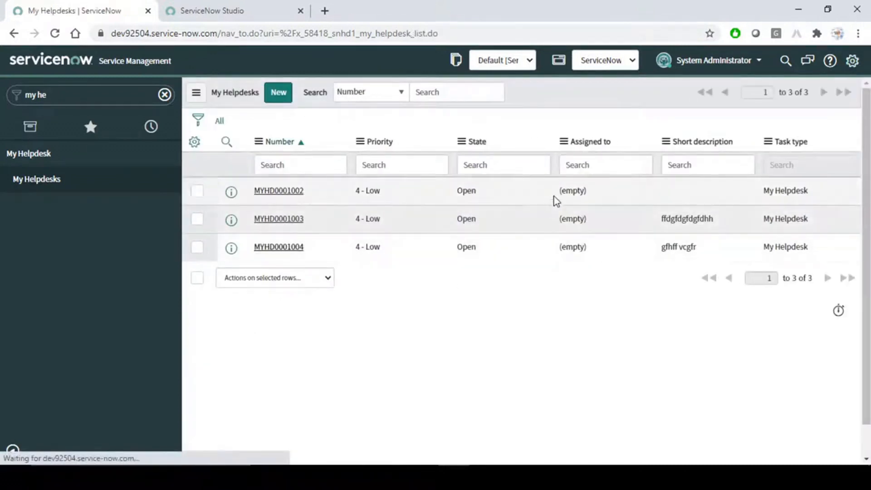
pyautogui.click(432, 191)
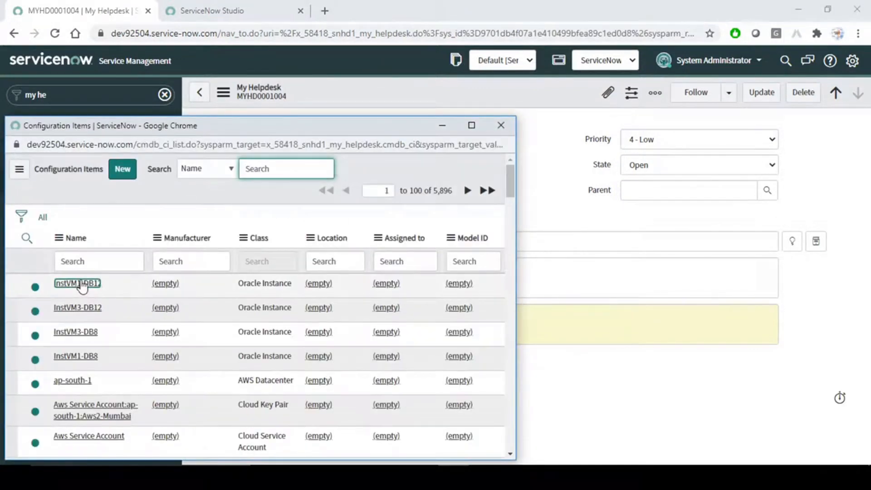
pyautogui.click(77, 284)
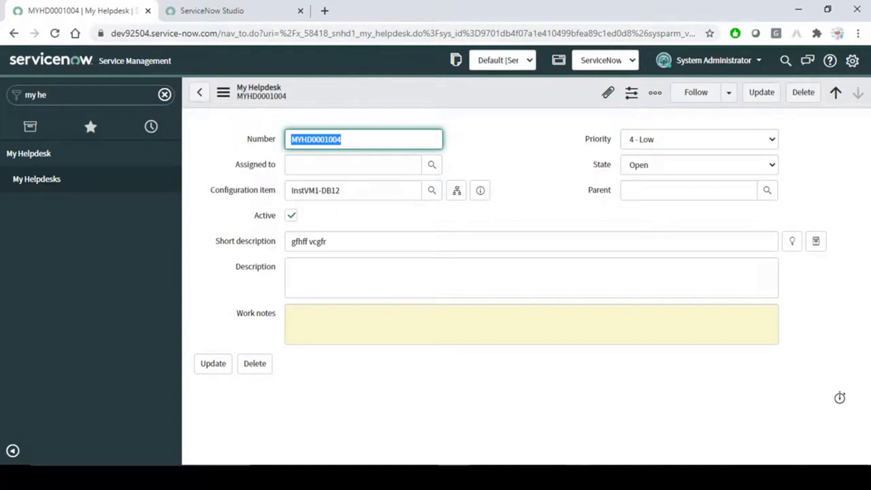
pyautogui.click(579, 478)
# - Refresh Get My Tickets on the phone and open the first ticket to check it
pyautogui.scroll(3, 85, 238)
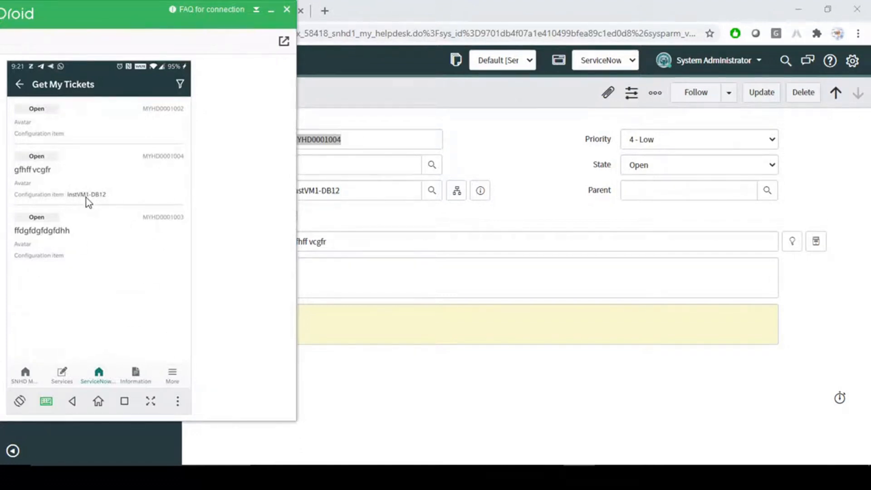
pyautogui.click(510, 136)
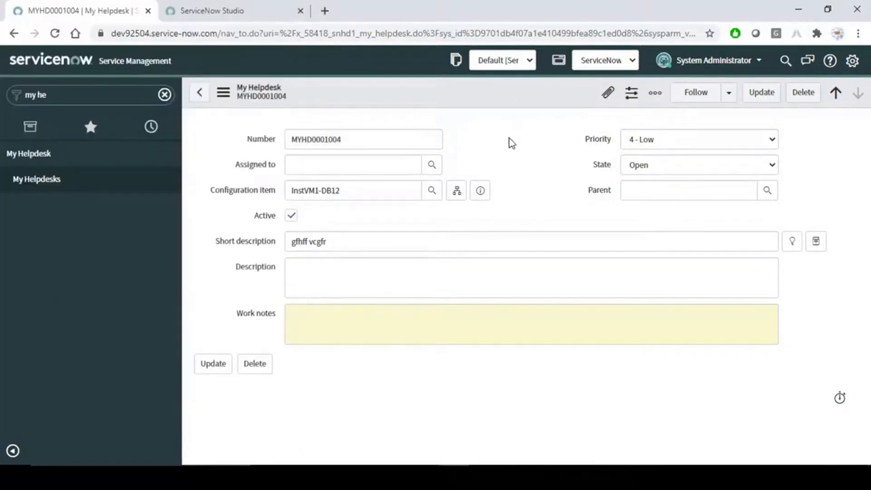
pyautogui.hotkey('alt', 'Tab')
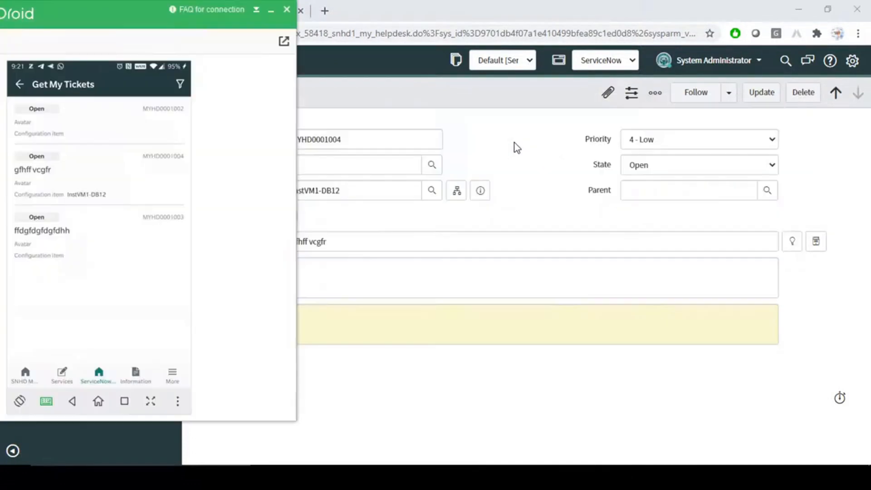
pyautogui.click(73, 126)
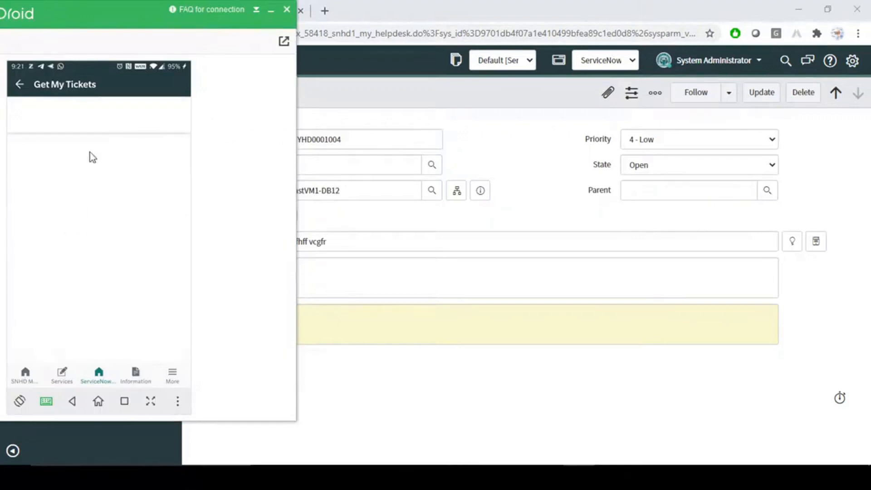
pyautogui.click(17, 83)
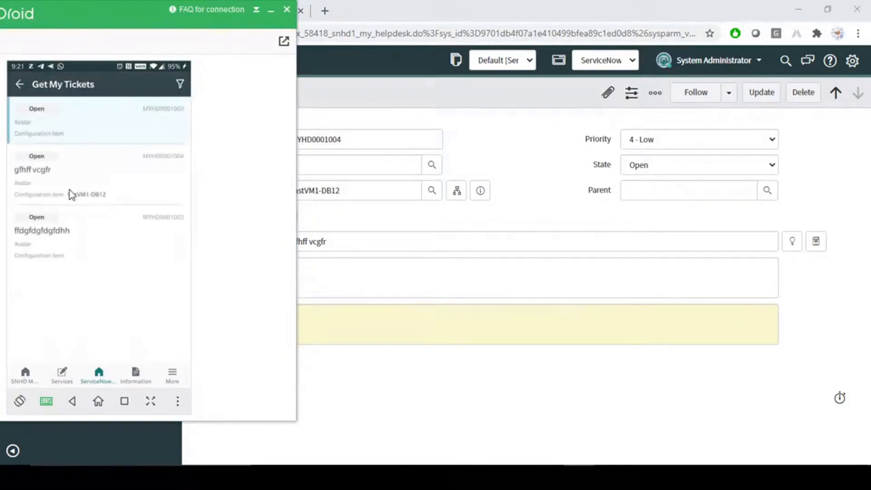
pyautogui.click(66, 181)
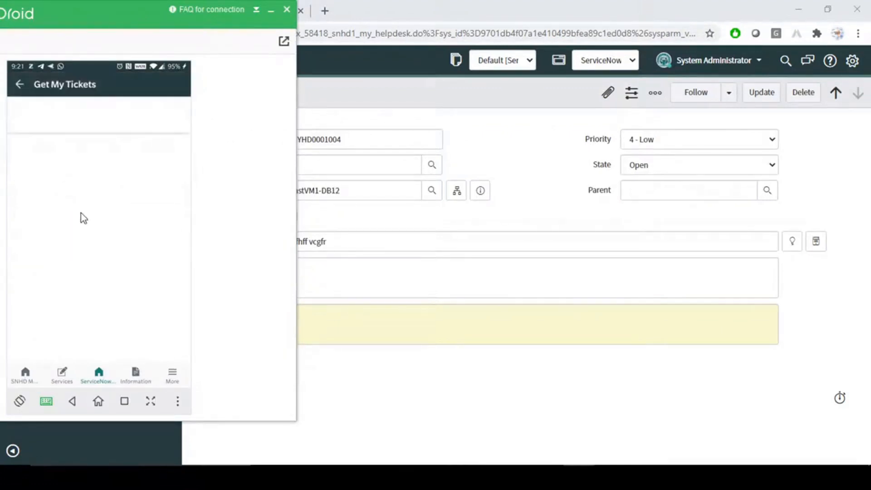
pyautogui.click(19, 84)
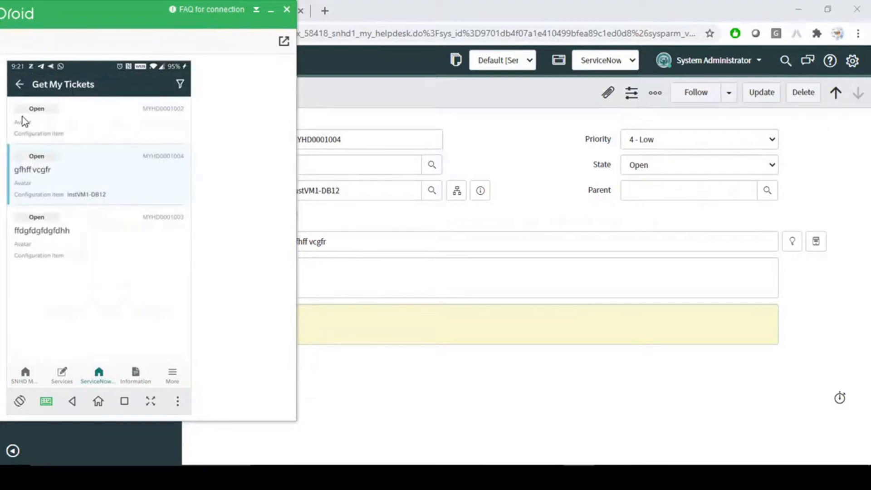
# - Open another ticket on the phone, then return to the Studio applet launcher
pyautogui.click(522, 155)
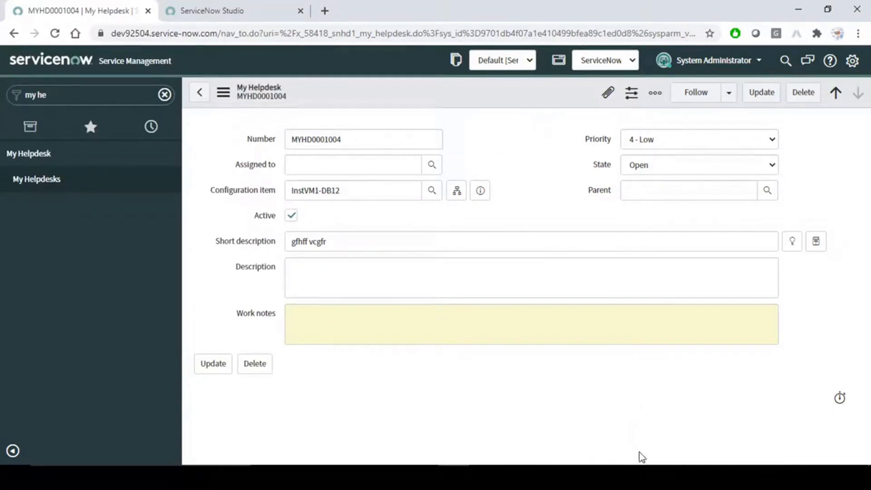
pyautogui.click(578, 478)
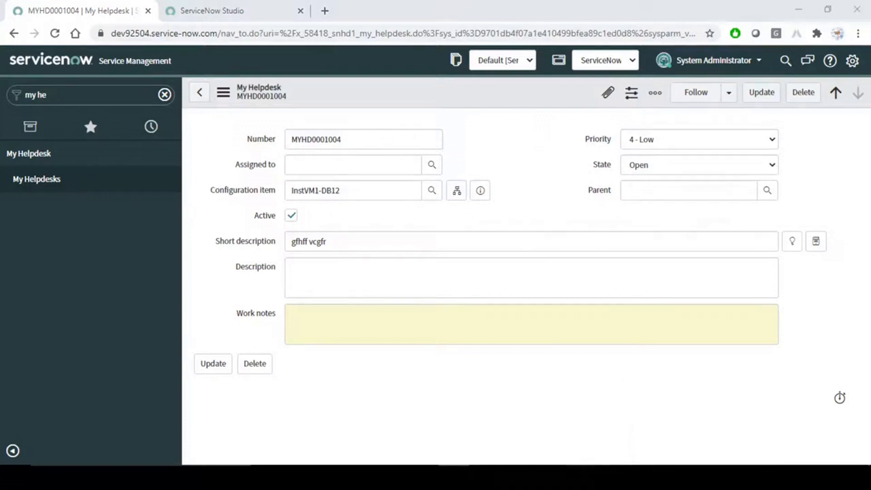
pyautogui.click(99, 129)
pyautogui.click(20, 84)
pyautogui.click(502, 132)
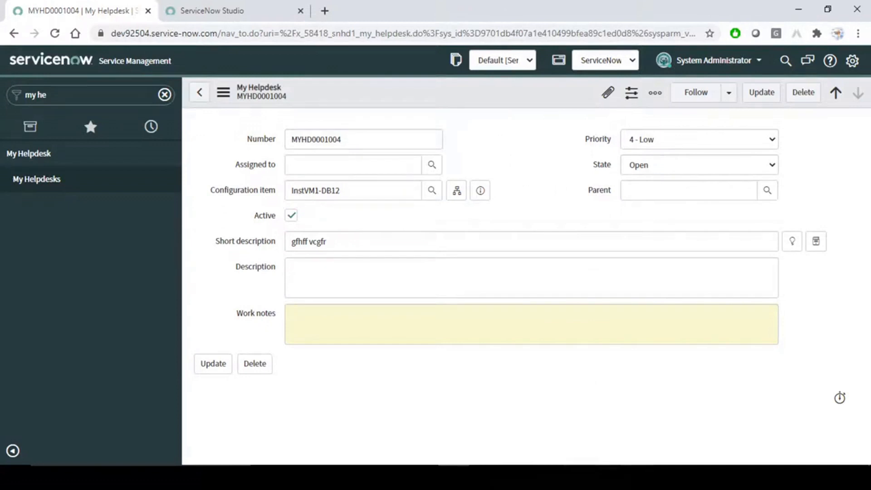
pyautogui.click(199, 9)
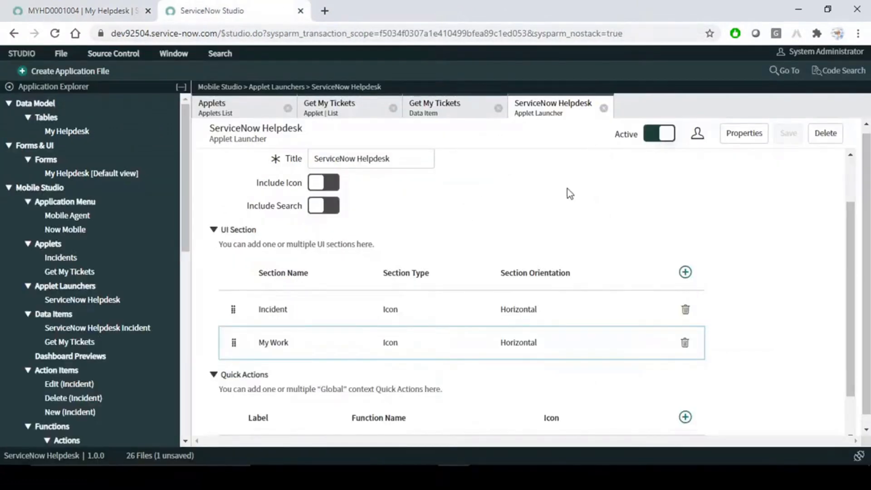
# - Drag the My Work section above Incident in the Helpdesk Applet Launcher and save
pyautogui.scroll(3, 551, 213)
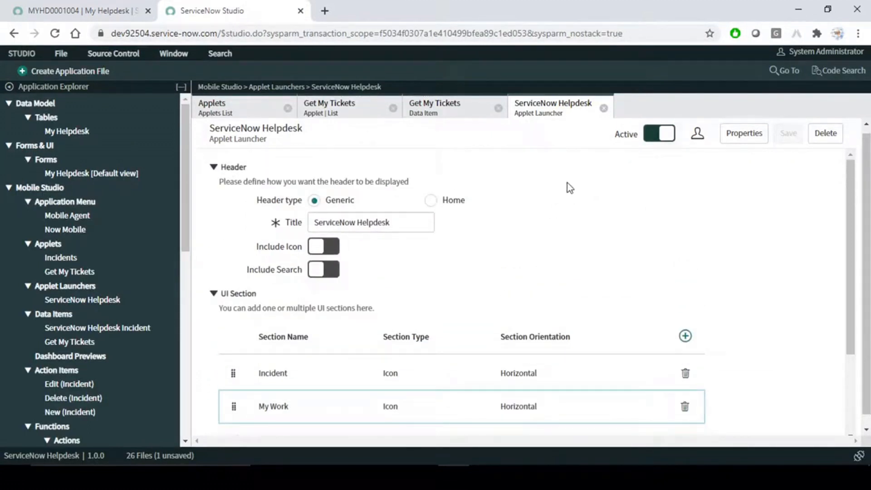
pyautogui.scroll(-2, 516, 238)
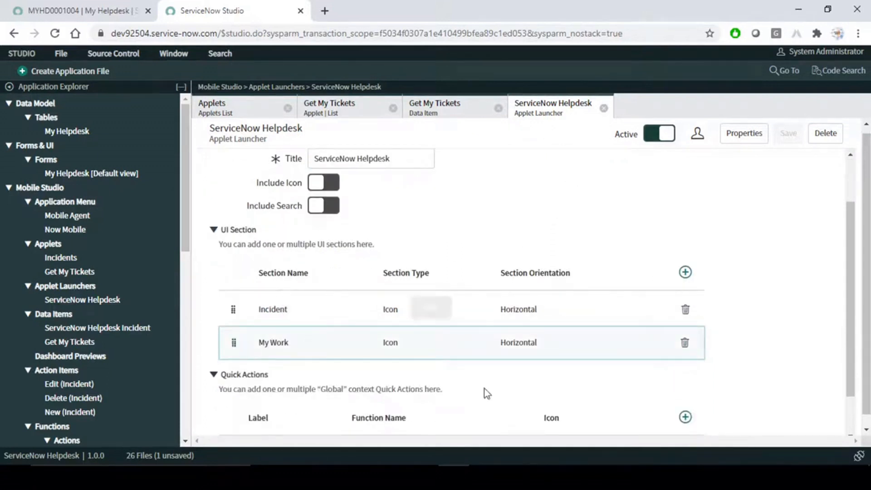
pyautogui.click(579, 477)
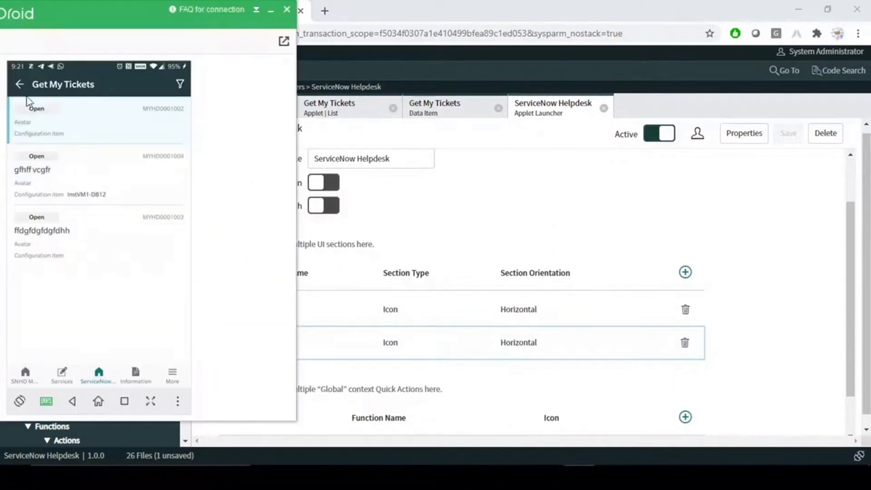
pyautogui.click(19, 85)
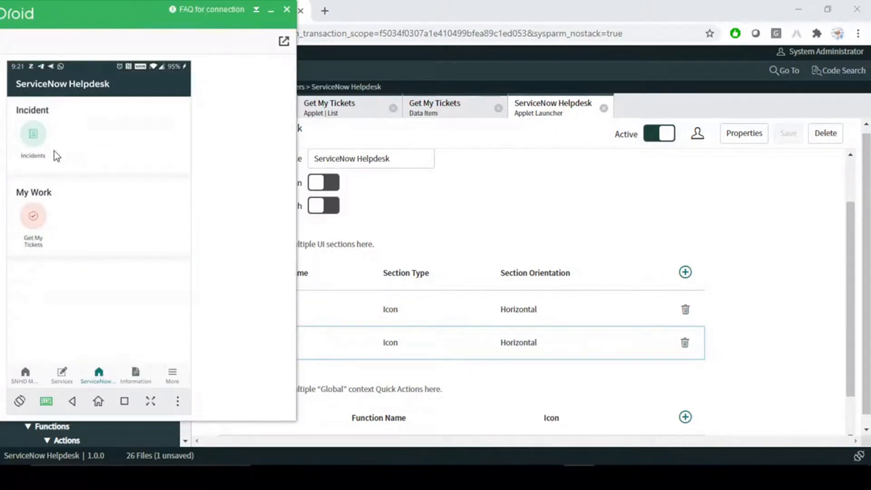
pyautogui.click(608, 206)
pyautogui.moveTo(234, 343); pyautogui.dragTo(233, 302)
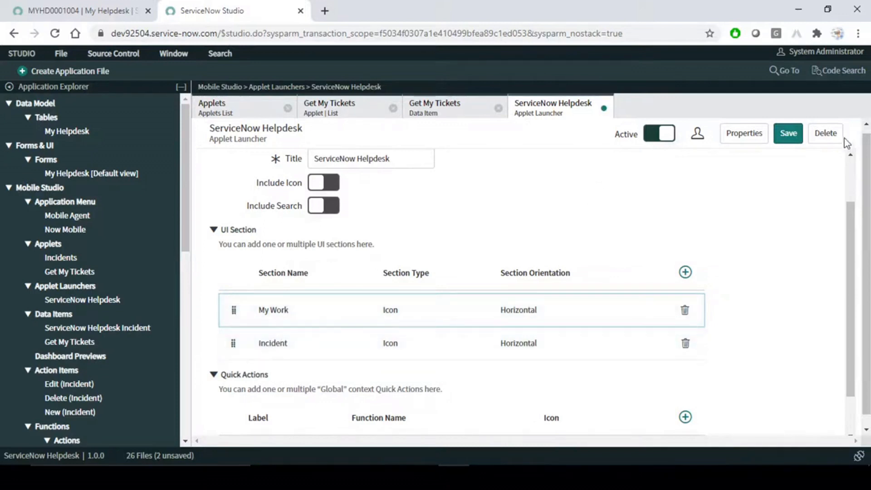
pyautogui.click(789, 133)
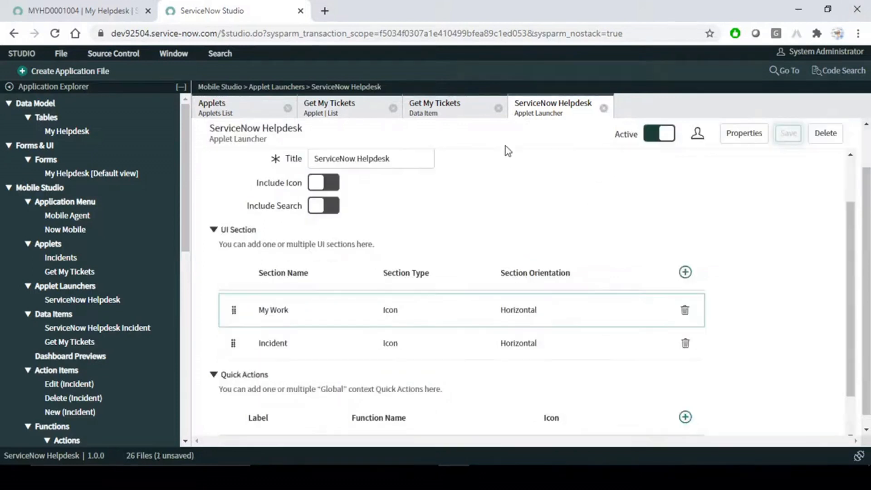
# - Refresh the phone's Helpdesk launcher to confirm My Work now appears first
pyautogui.click(579, 477)
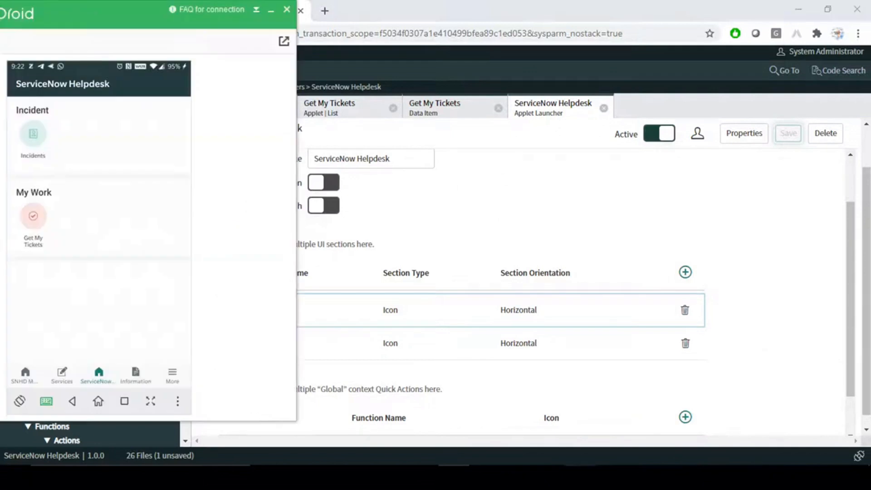
pyautogui.moveTo(101, 124); pyautogui.dragTo(98, 201)
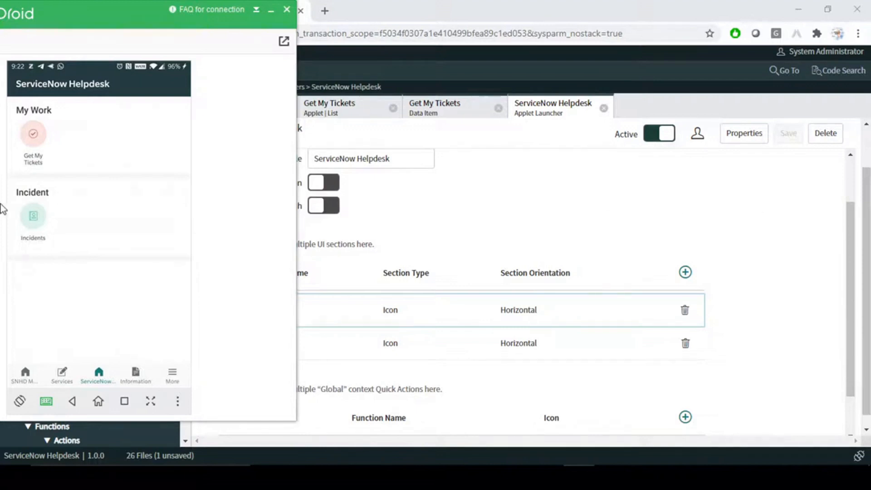
pyautogui.click(572, 180)
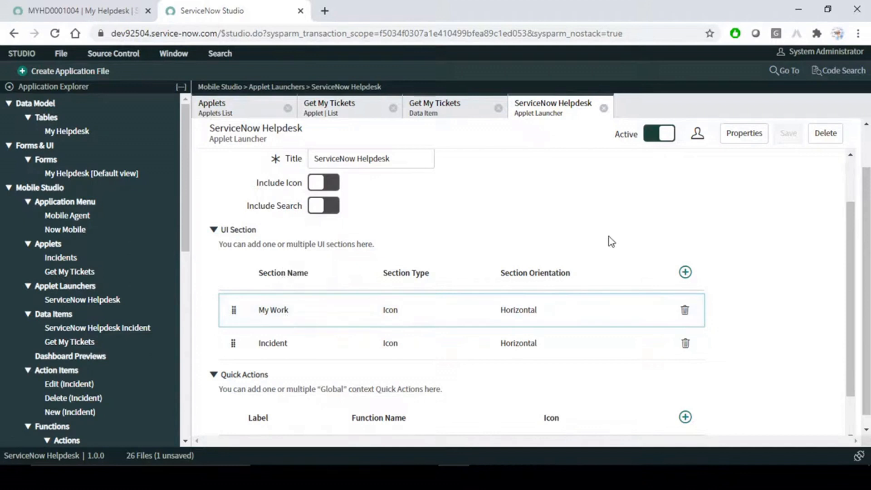
# - Open the Get My Tickets data item, then its applet's Form Screen with empty E1–E6 slots
pyautogui.click(438, 111)
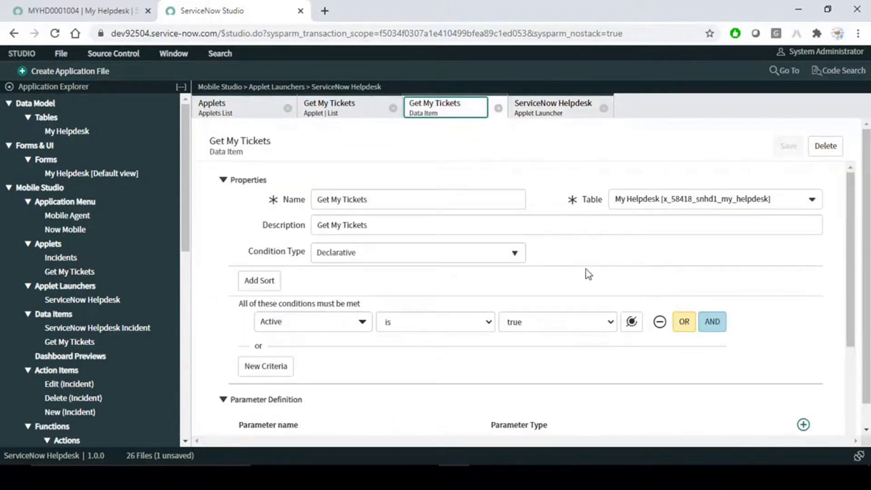
pyautogui.scroll(-3, 588, 277)
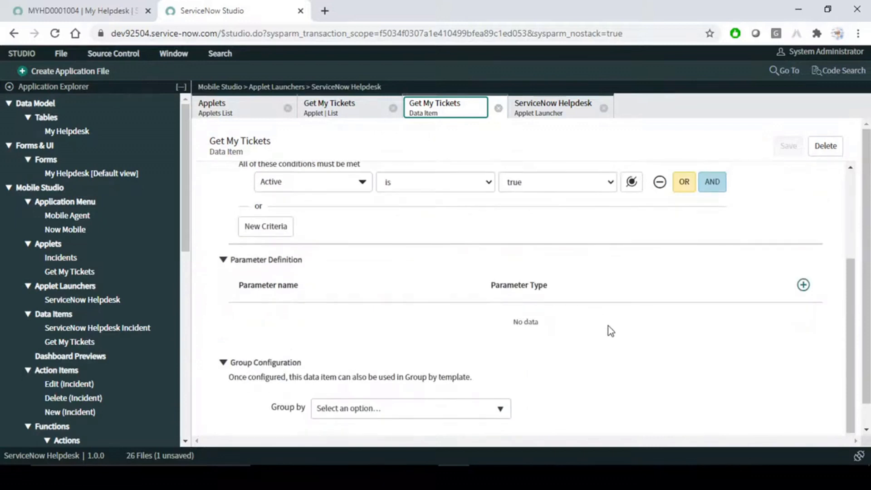
pyautogui.scroll(3, 611, 330)
pyautogui.click(346, 108)
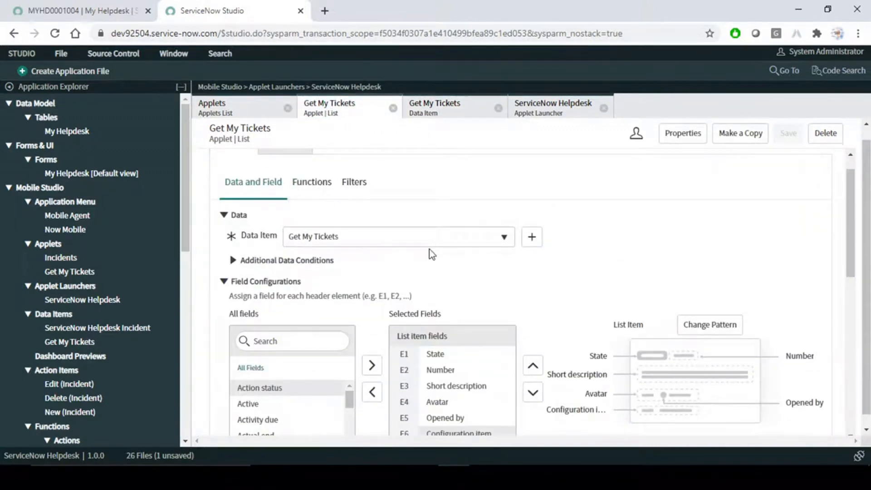
pyautogui.scroll(1, 417, 241)
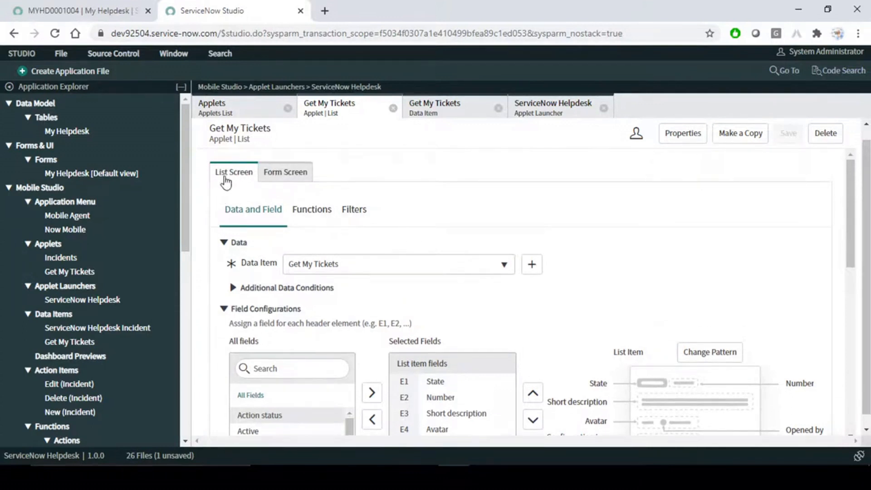
pyautogui.click(291, 179)
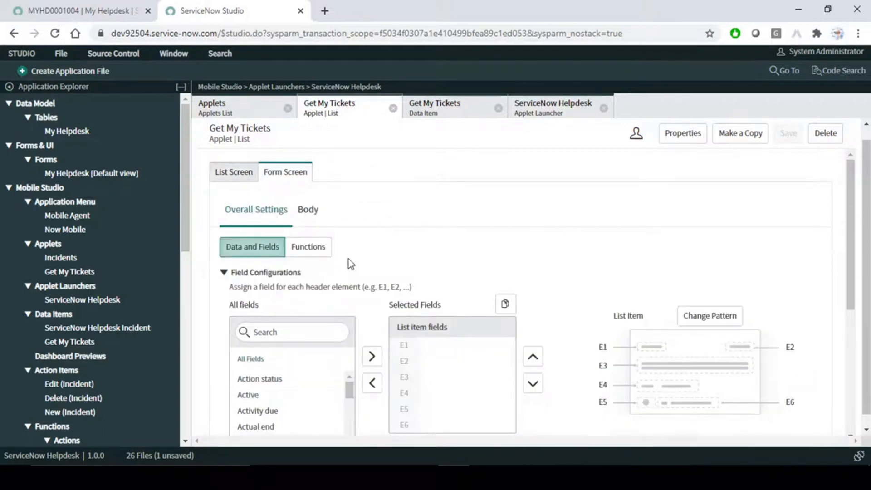
pyautogui.scroll(-1, 492, 246)
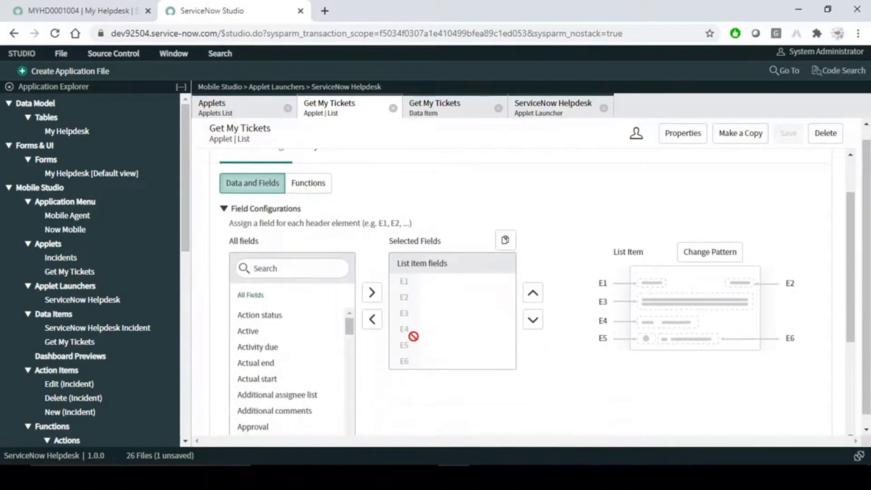
# - Add State, Number and Short description as form fields E1–E3
pyautogui.click(281, 268)
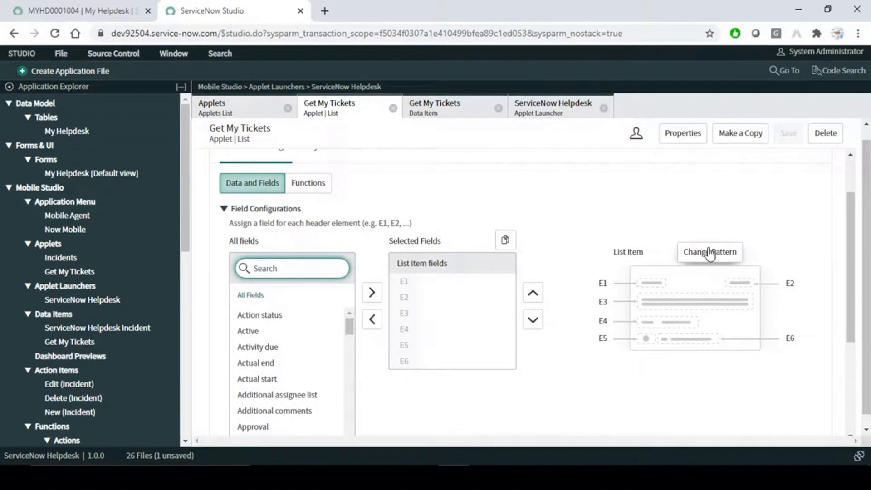
pyautogui.write('sta')
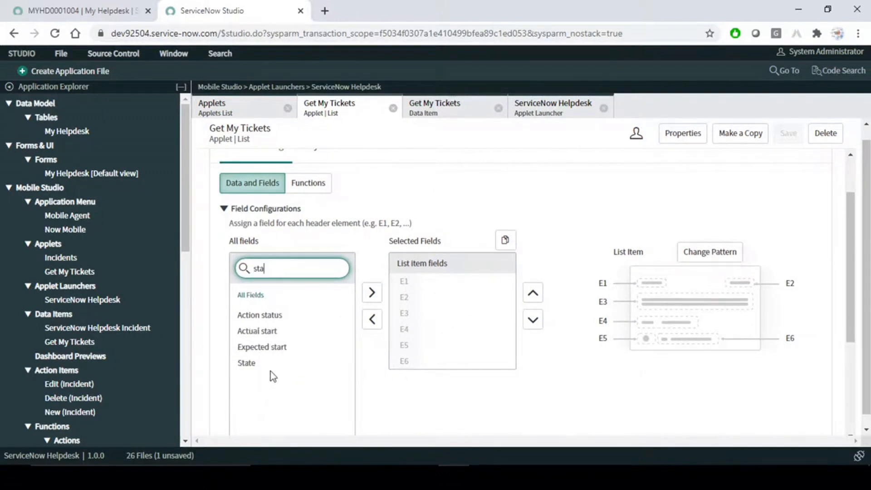
pyautogui.doubleClick(251, 363)
pyautogui.doubleClick(279, 266)
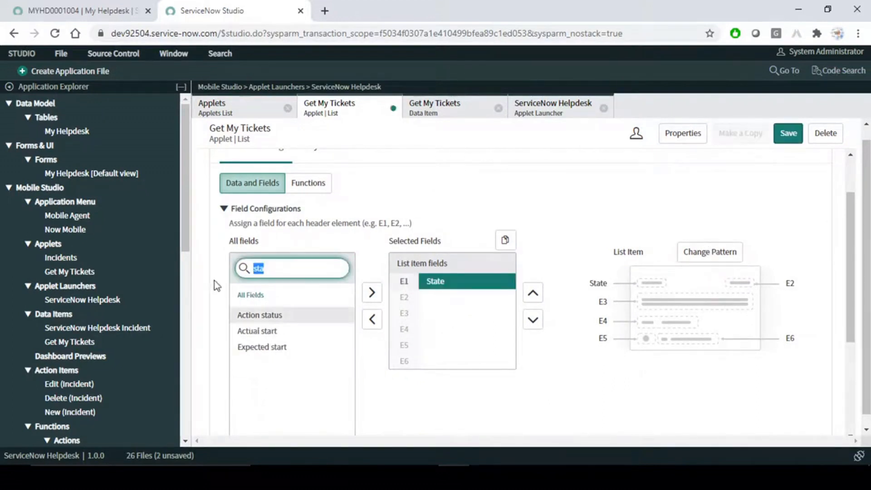
pyautogui.write('num')
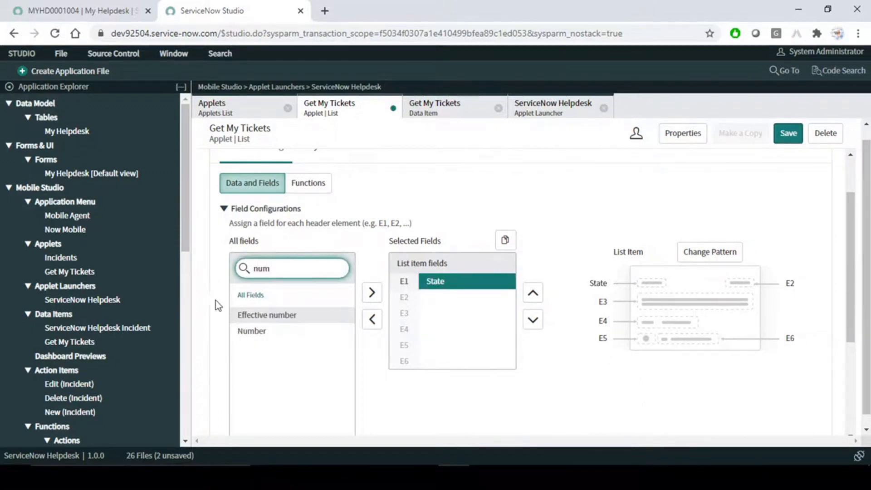
pyautogui.doubleClick(270, 331)
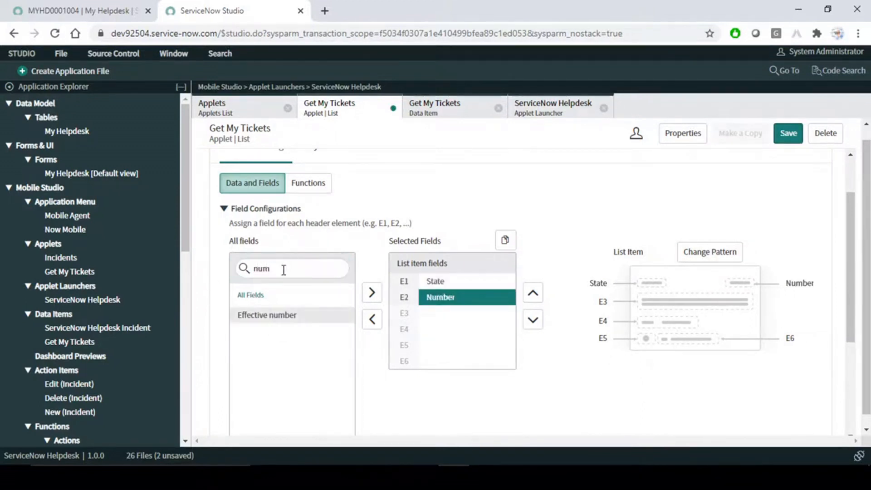
pyautogui.moveTo(282, 269); pyautogui.dragTo(227, 266)
pyautogui.write('sho')
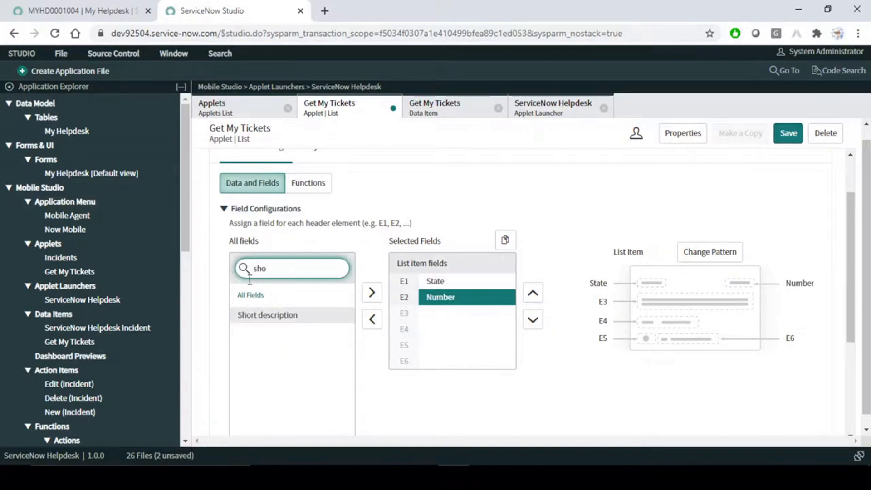
pyautogui.doubleClick(277, 318)
pyautogui.doubleClick(287, 267)
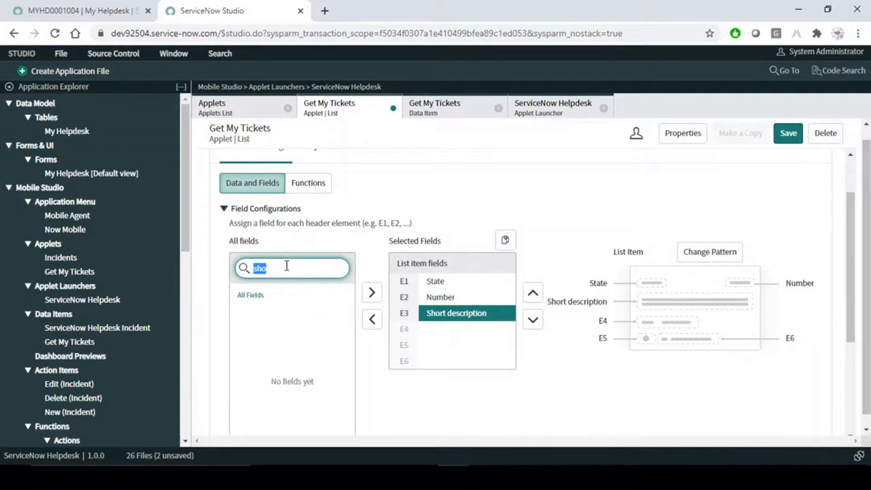
# - Add Opened by > Avatar, Opened by and Configuration item as fields E4–E6
pyautogui.write('ope')
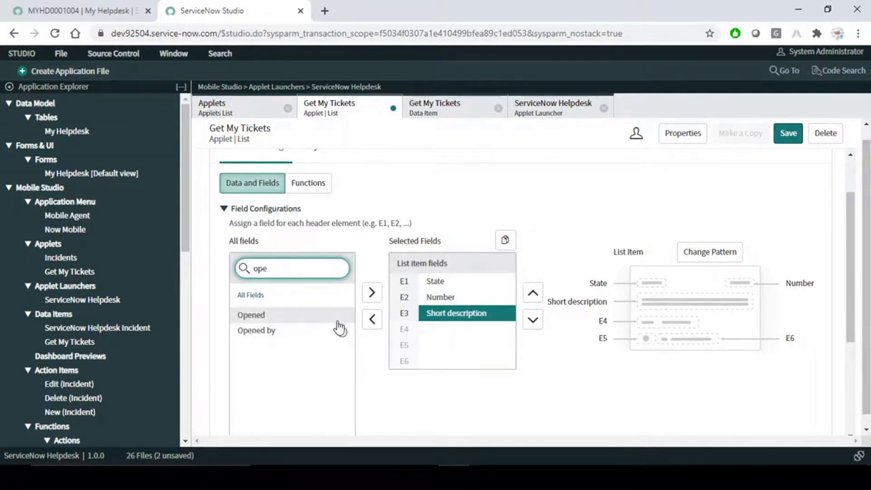
pyautogui.click(342, 333)
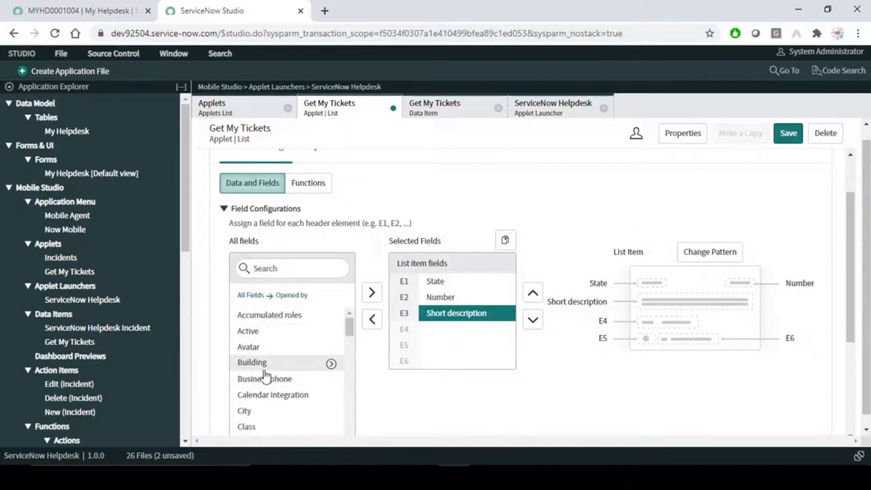
pyautogui.click(266, 349)
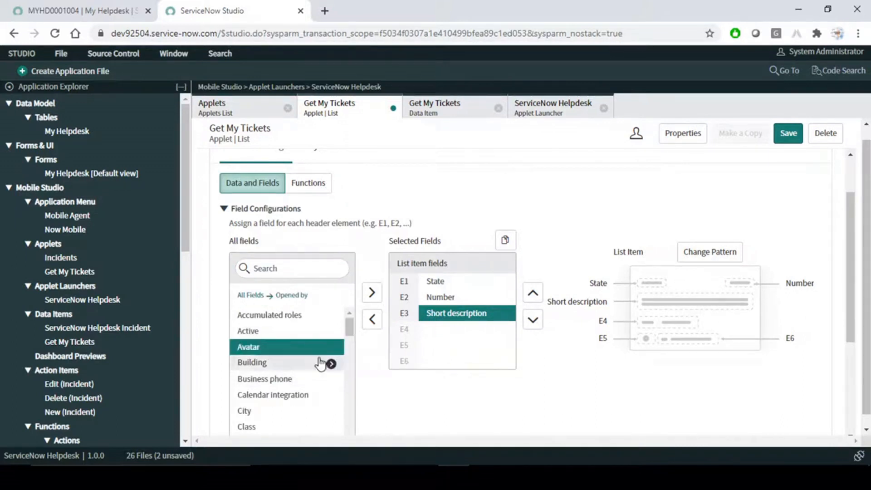
pyautogui.doubleClick(282, 348)
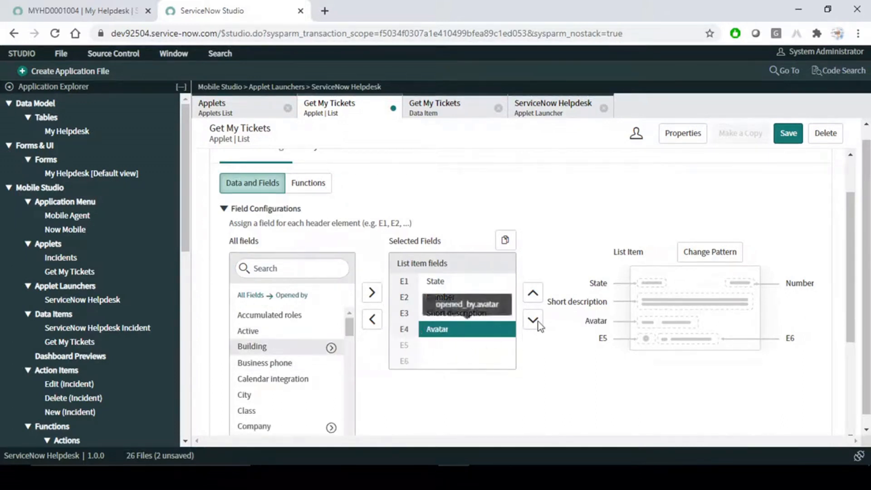
pyautogui.click(287, 269)
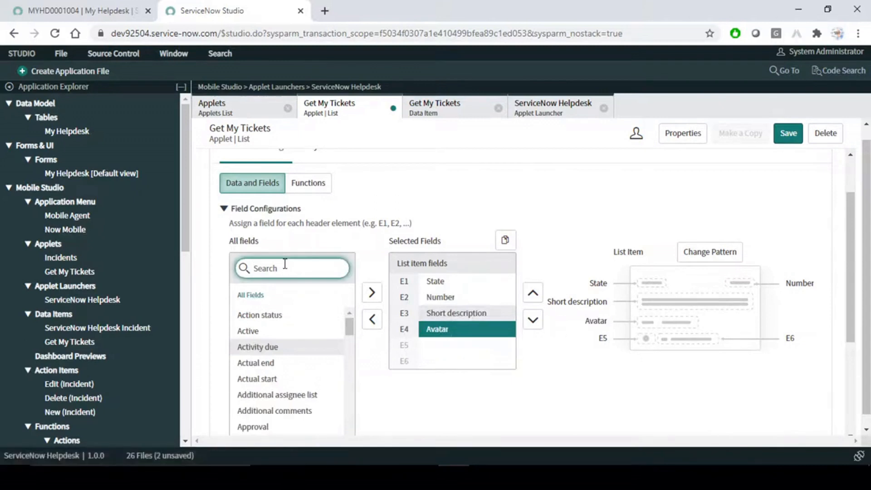
pyautogui.write('open')
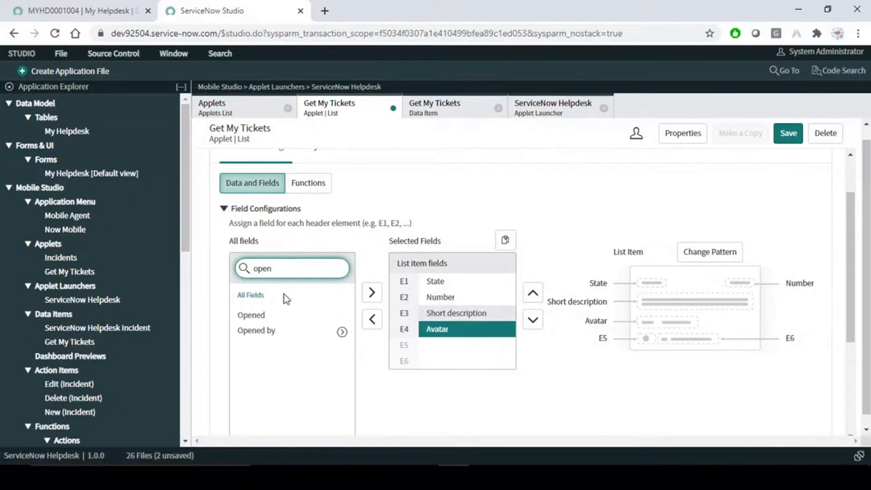
pyautogui.doubleClick(269, 331)
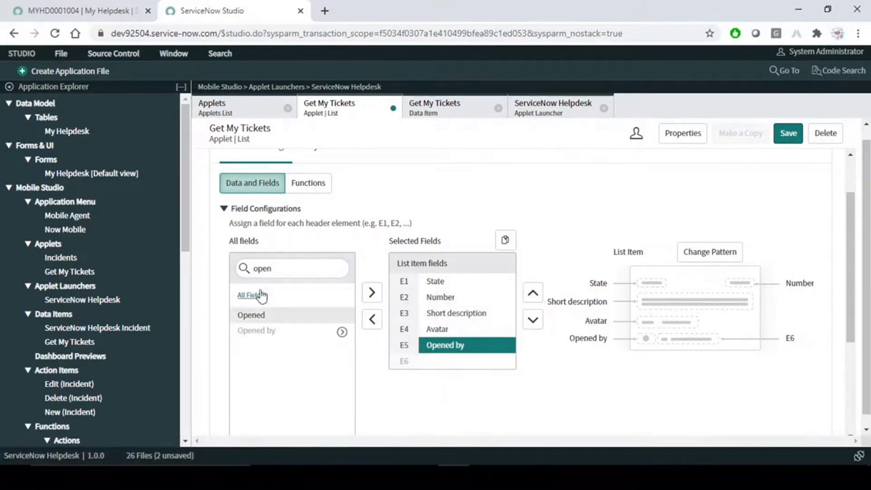
pyautogui.doubleClick(282, 268)
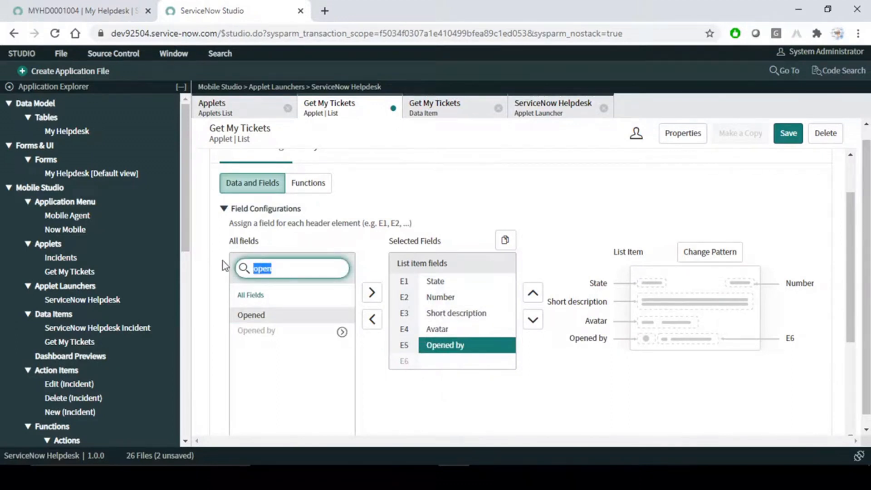
pyautogui.write('conf')
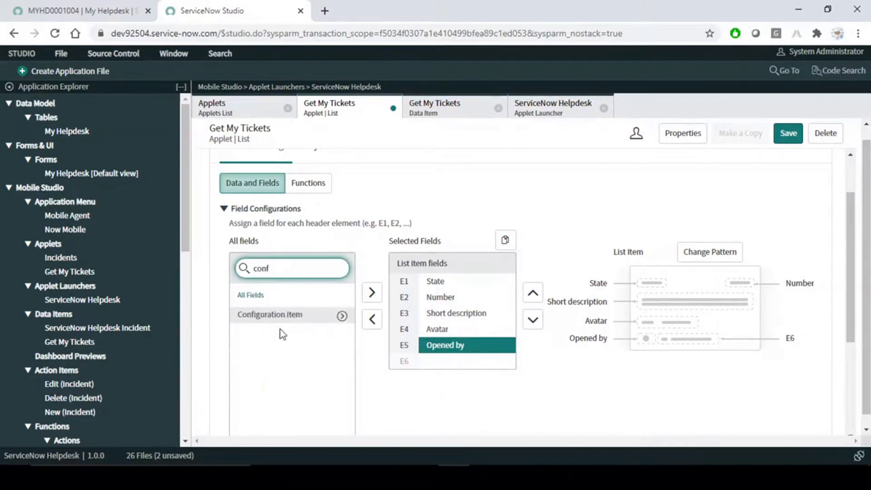
pyautogui.doubleClick(288, 316)
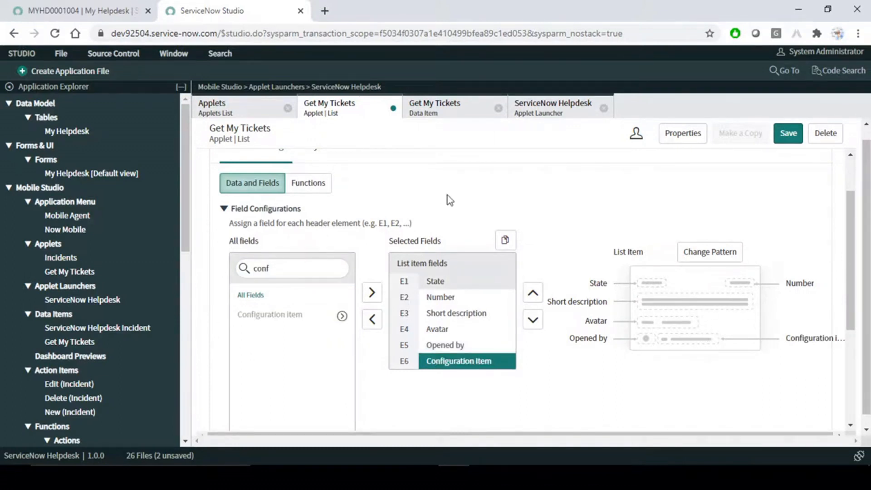
# - Clear the field search and save the Get My Tickets applet
pyautogui.click(295, 270)
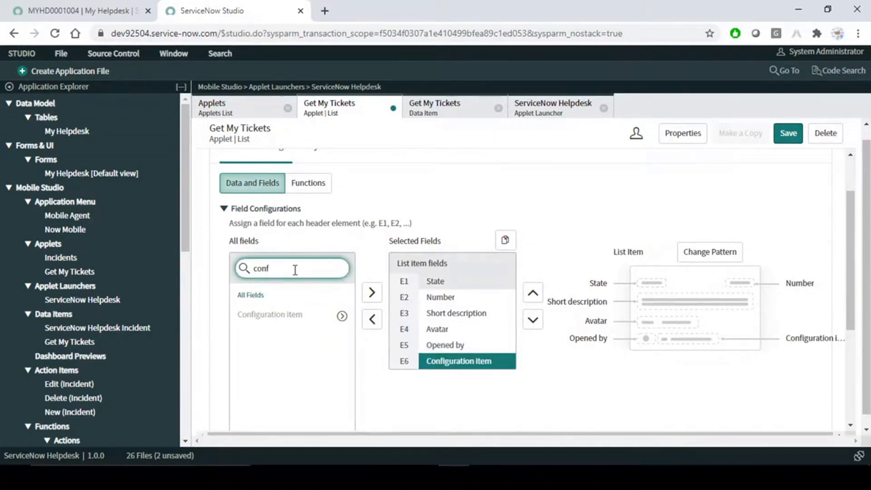
pyautogui.press('BackSpace')
pyautogui.press('BackSpace')
pyautogui.press('BackSpace')
pyautogui.press('BackSpace')
pyautogui.click(625, 185)
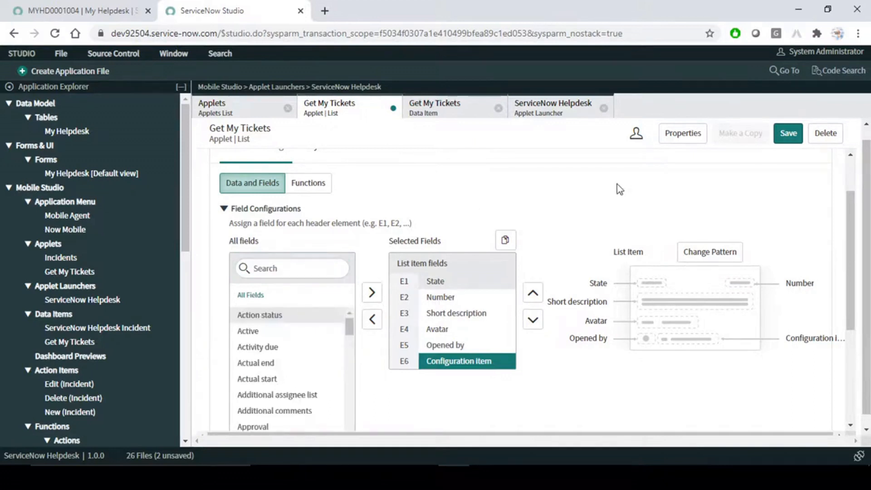
pyautogui.click(789, 134)
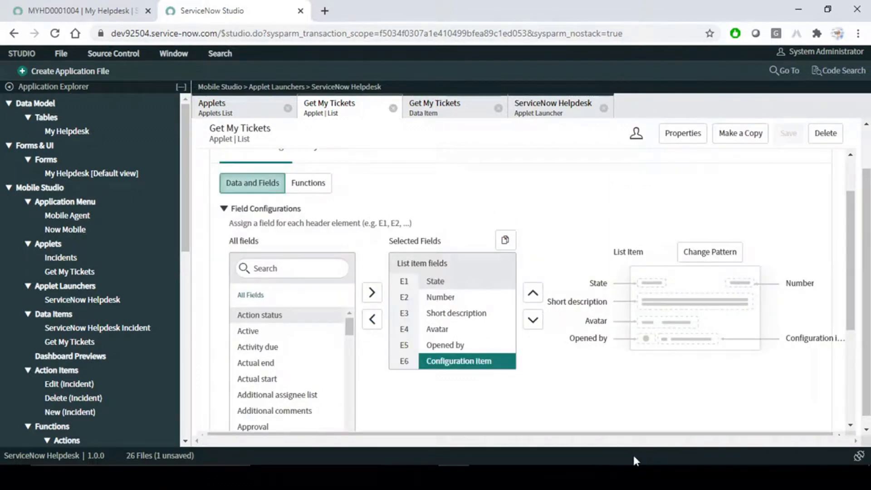
# - On the mirrored phone, open Get My Tickets under My Work to view the three Open tickets
pyautogui.click(579, 478)
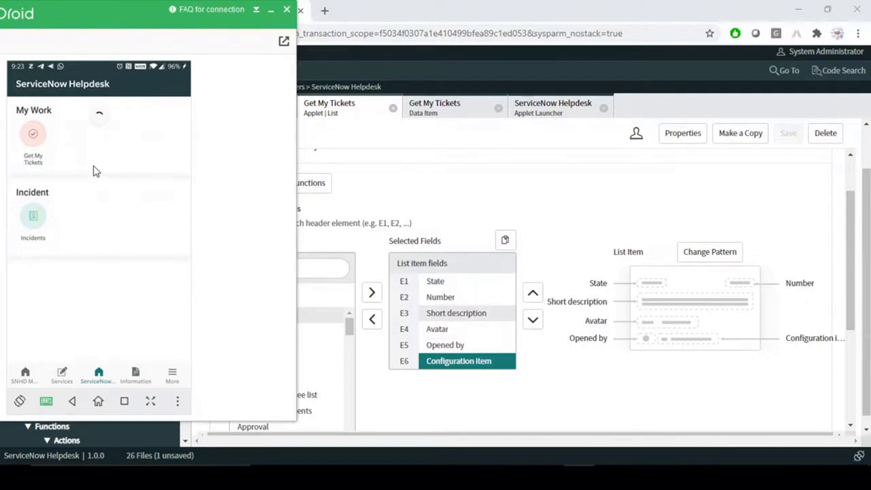
pyautogui.click(33, 134)
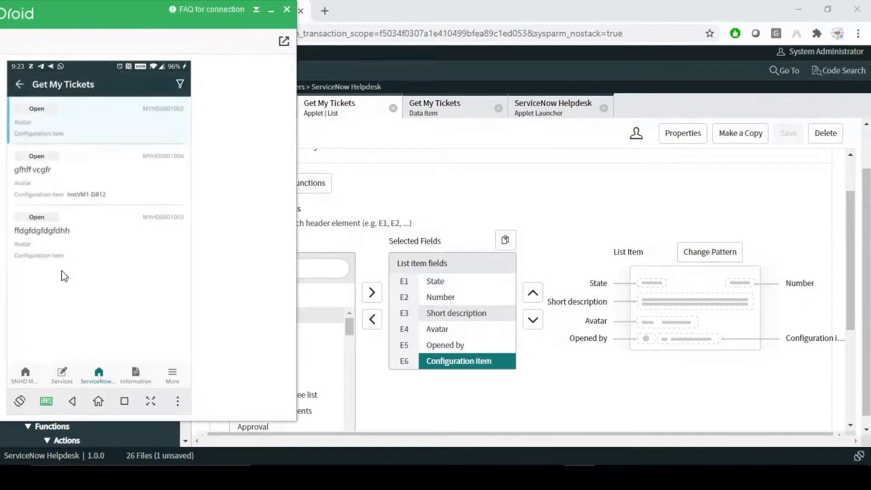
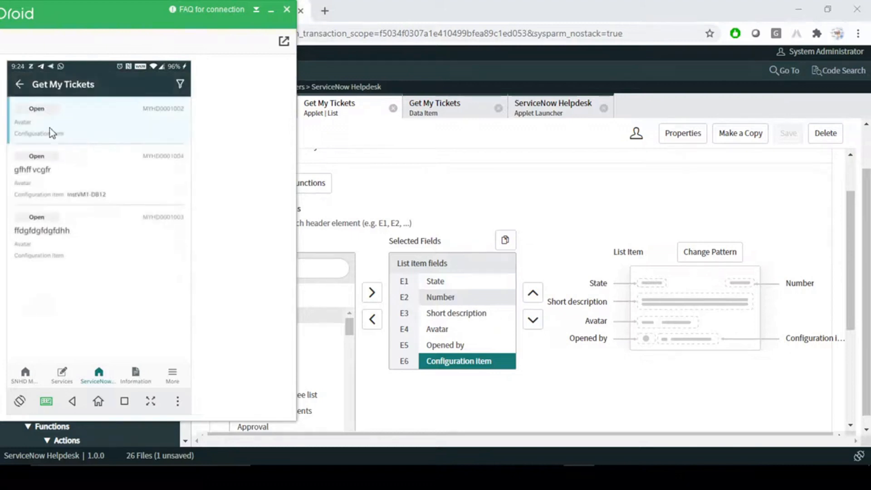
# - View ticket MYHD0001004's details on the mirrored phone, then return to ServiceNow Studio
pyautogui.click(67, 184)
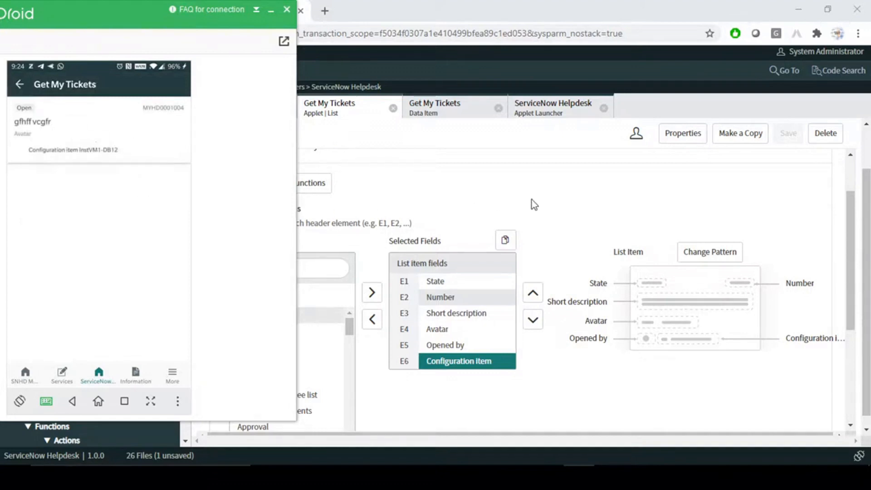
pyautogui.click(489, 194)
# - Show the Get My Tickets form screen's empty Body field lists, checking the MYHD0001004 record tab
pyautogui.scroll(2, 408, 212)
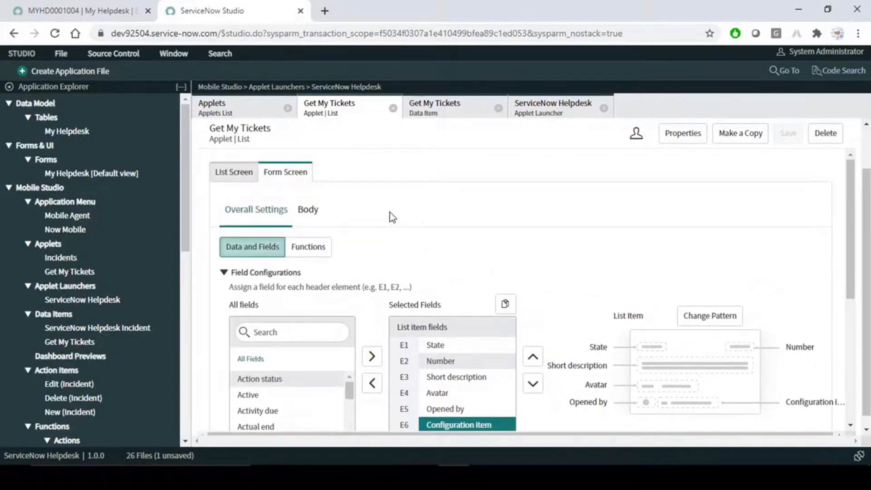
pyautogui.click(313, 213)
pyautogui.scroll(-1, 577, 253)
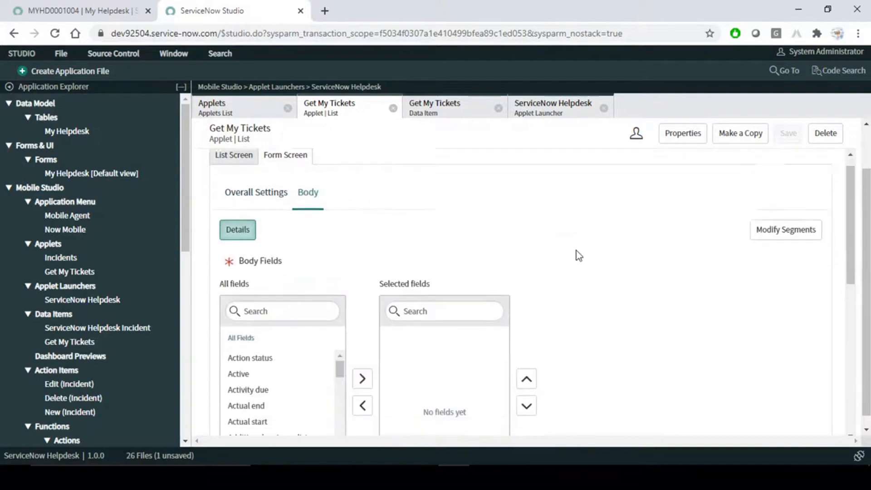
pyautogui.scroll(-2, 544, 261)
pyautogui.scroll(-5, 273, 336)
pyautogui.scroll(3, 272, 342)
pyautogui.scroll(-9, 272, 342)
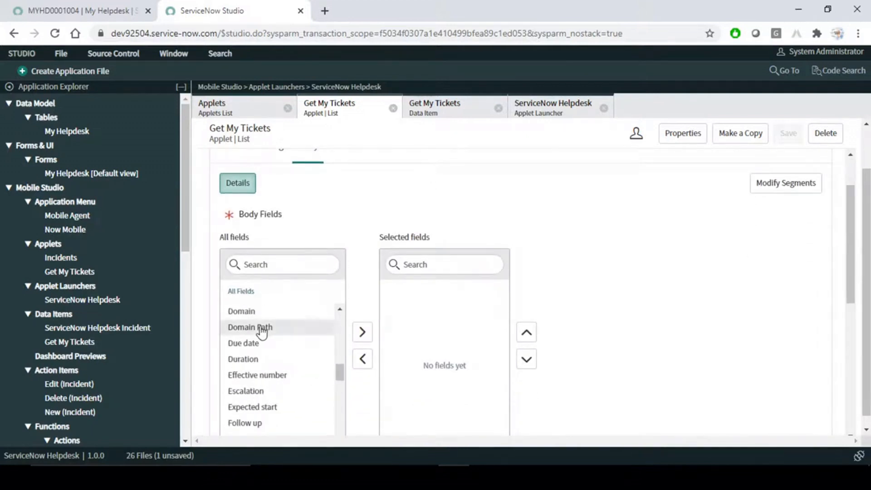
pyautogui.scroll(5, 272, 340)
pyautogui.scroll(2, 274, 272)
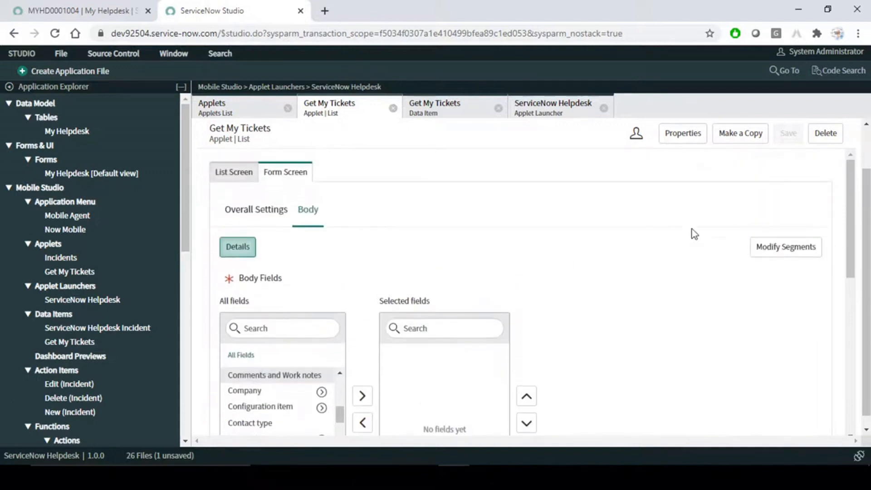
pyautogui.scroll(-3, 662, 237)
pyautogui.click(83, 7)
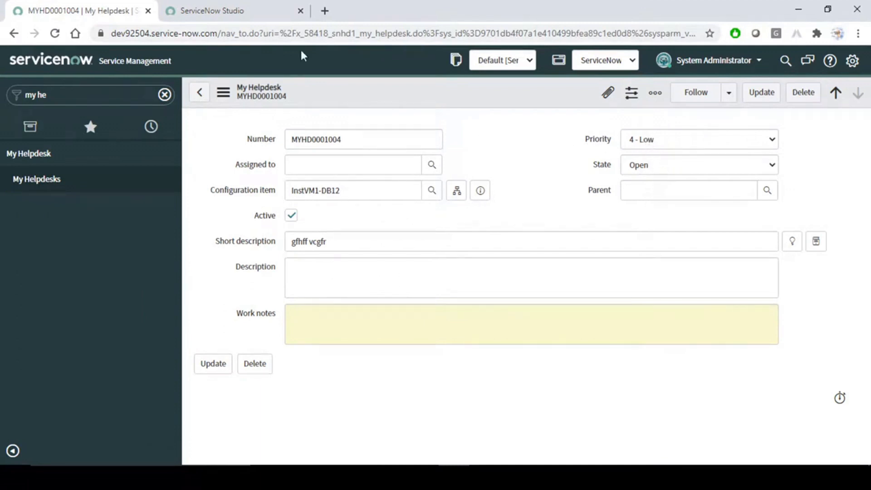
pyautogui.click(244, 15)
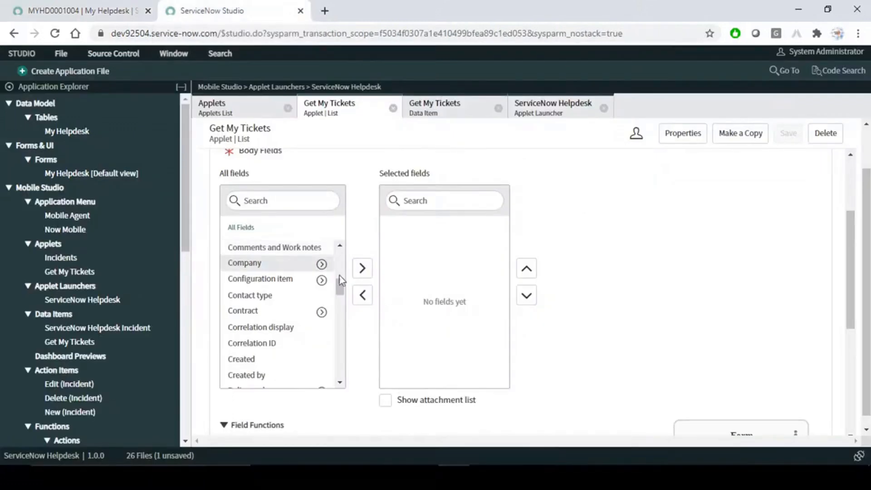
# - Add Assignment group, Assigned to, Additional assignee list and Additional comments as body fields
pyautogui.click(263, 196)
pyautogui.write('a')
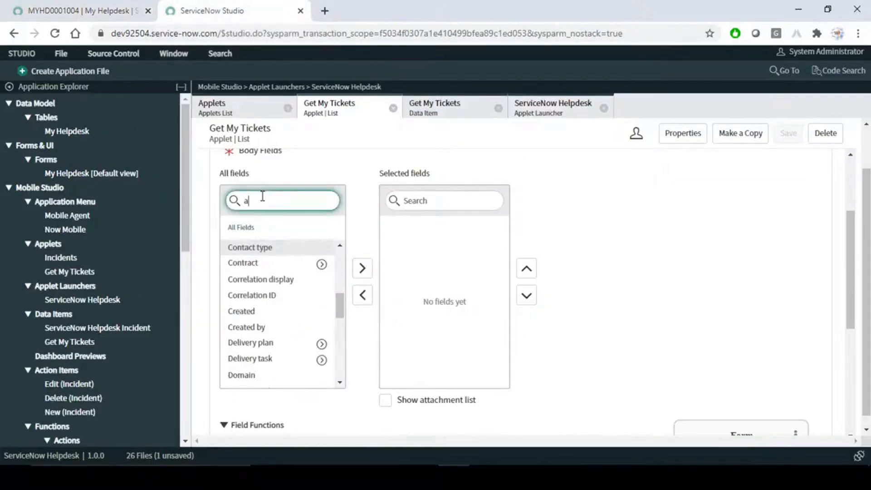
pyautogui.write('ss')
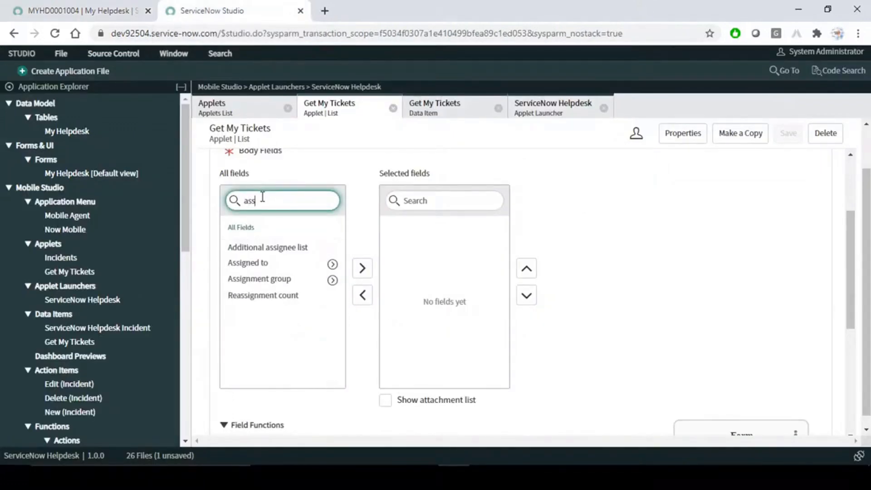
pyautogui.doubleClick(279, 278)
pyautogui.doubleClick(271, 265)
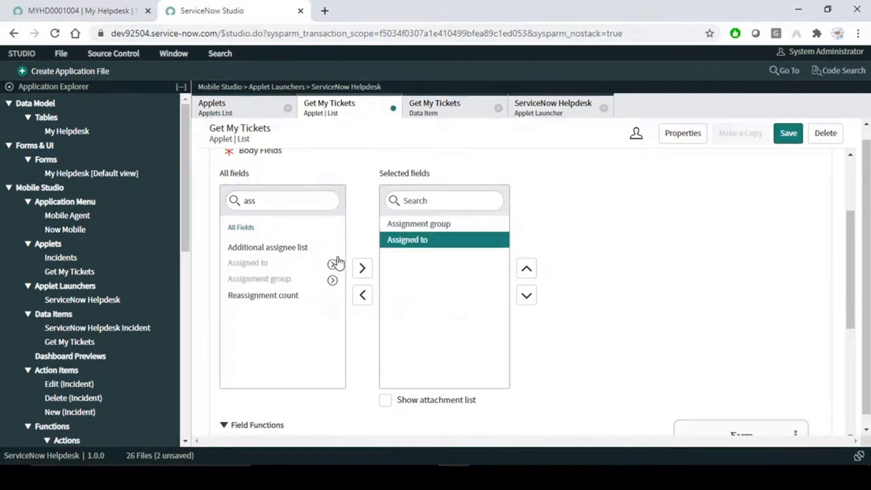
pyautogui.doubleClick(283, 248)
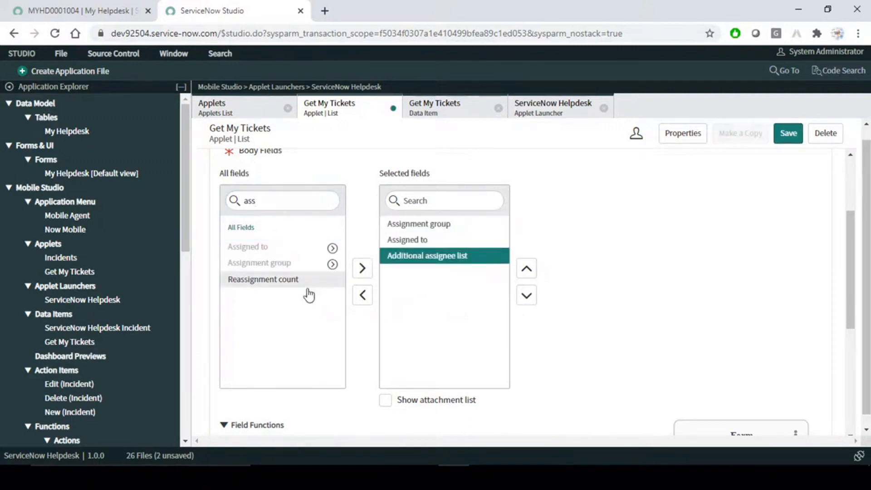
pyautogui.doubleClick(251, 193)
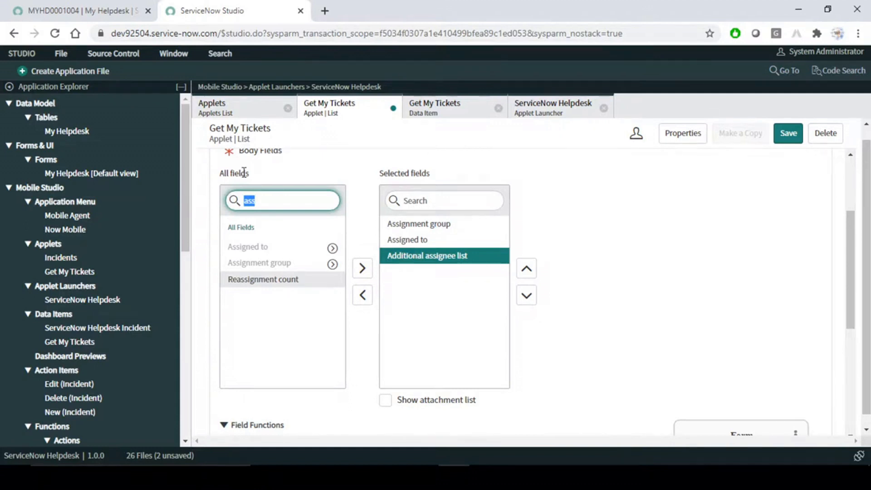
pyautogui.write('add')
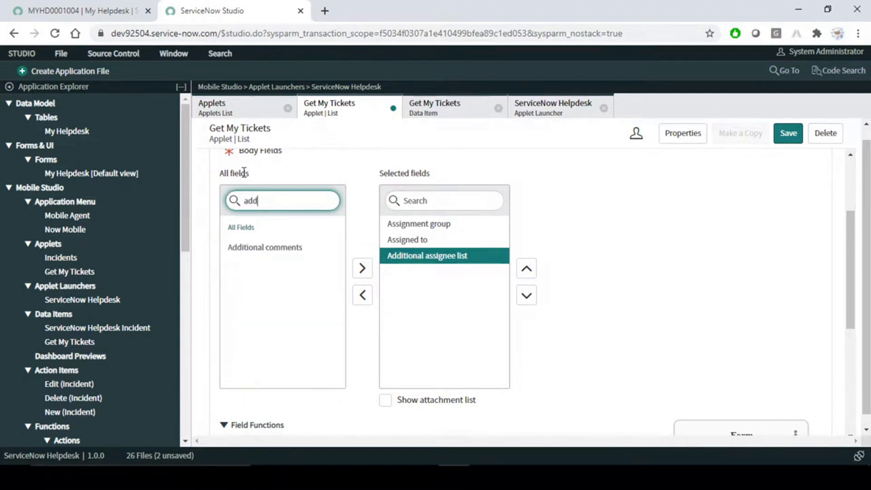
pyautogui.doubleClick(278, 249)
# - Add Work notes as a body field, placed above Additional comments
pyautogui.click(281, 203)
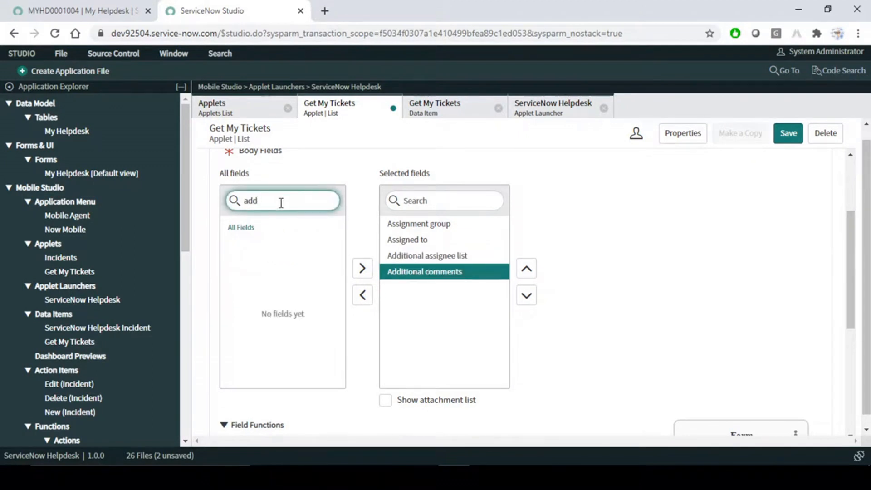
pyautogui.press('BackSpace')
pyautogui.press('BackSpace')
pyautogui.press('BackSpace')
pyautogui.write('work')
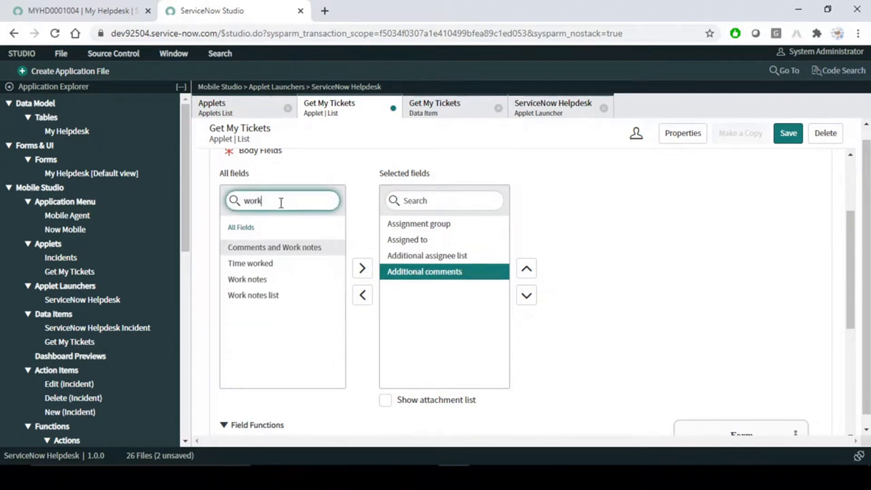
pyautogui.doubleClick(273, 280)
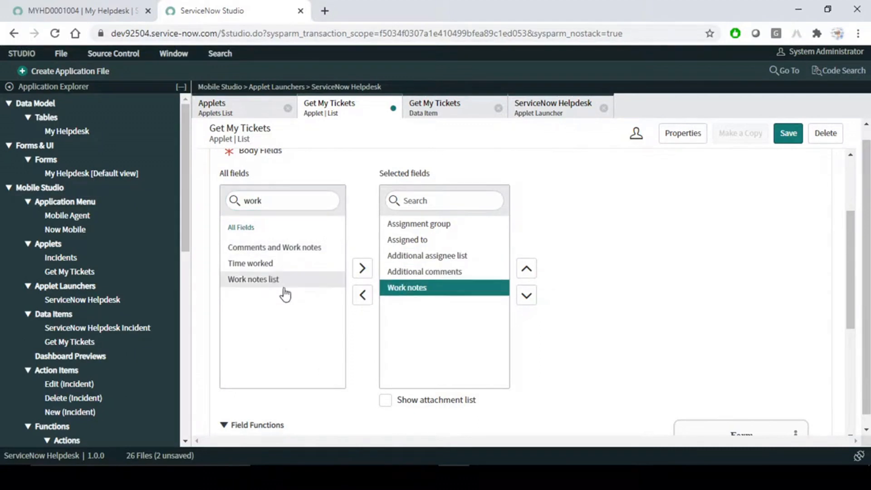
pyautogui.click(526, 269)
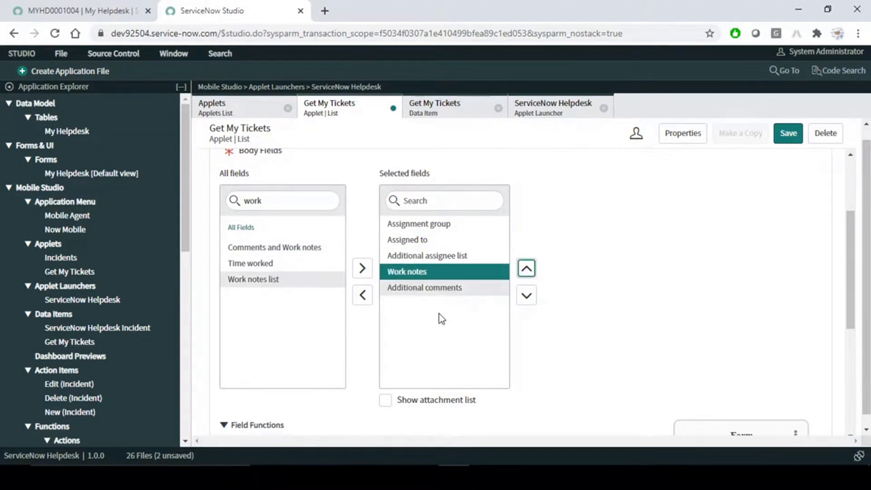
# - Add Location as the last body field, clear the search, and save the form screen
pyautogui.click(300, 198)
pyautogui.press('BackSpace')
pyautogui.press('BackSpace')
pyautogui.press('BackSpace')
pyautogui.press('BackSpace')
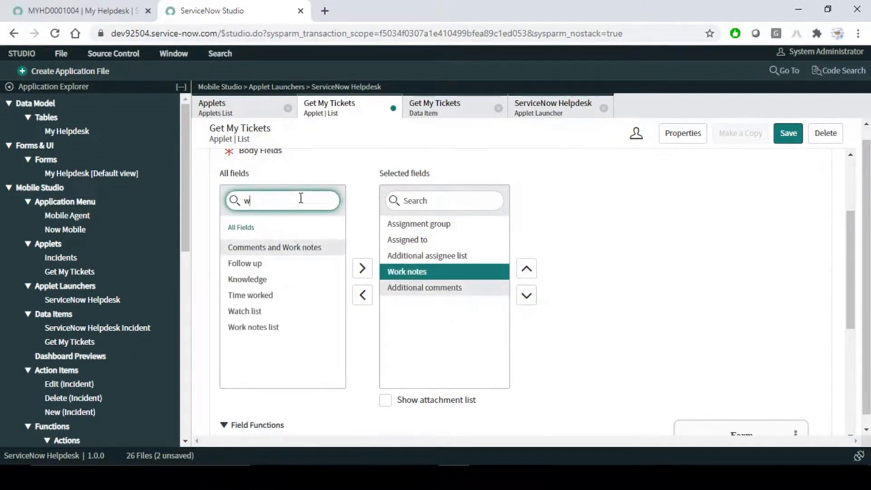
pyautogui.scroll(-6, 272, 317)
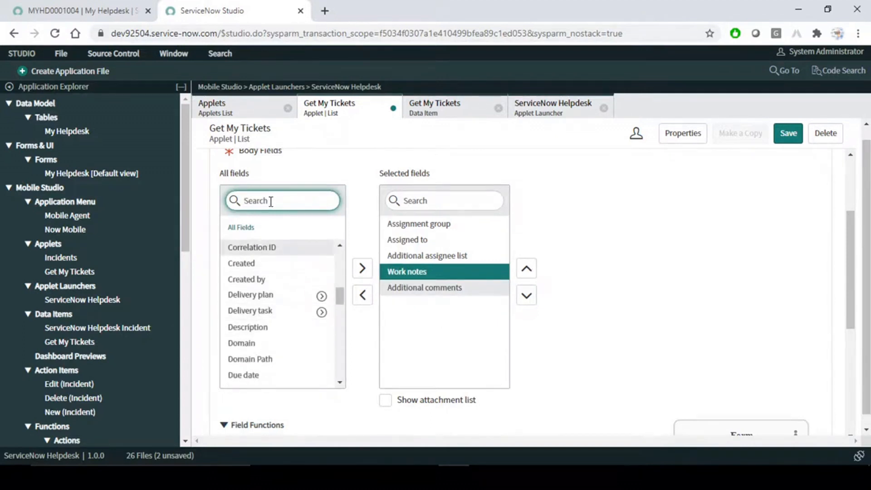
pyautogui.write('cat')
pyautogui.doubleClick(268, 249)
pyautogui.moveTo(253, 197); pyautogui.dragTo(270, 203)
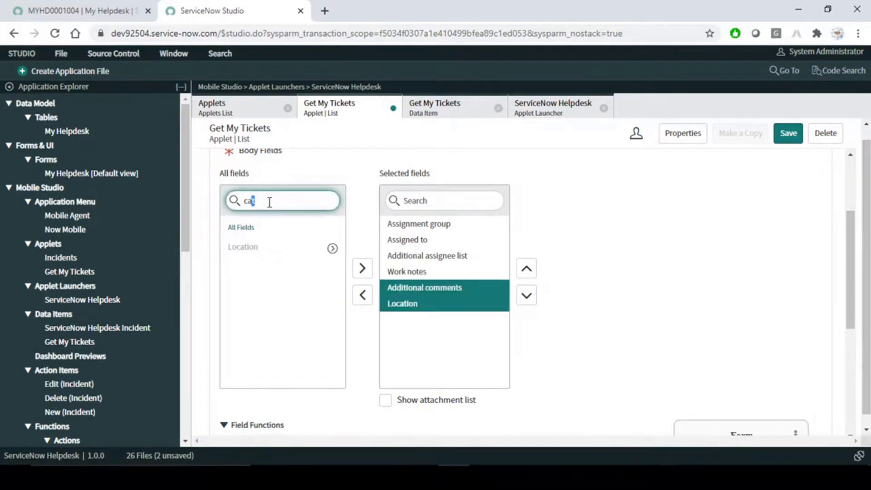
pyautogui.click(293, 206)
pyautogui.press('BackSpace')
pyautogui.press('BackSpace')
pyautogui.press('BackSpace')
pyautogui.click(722, 290)
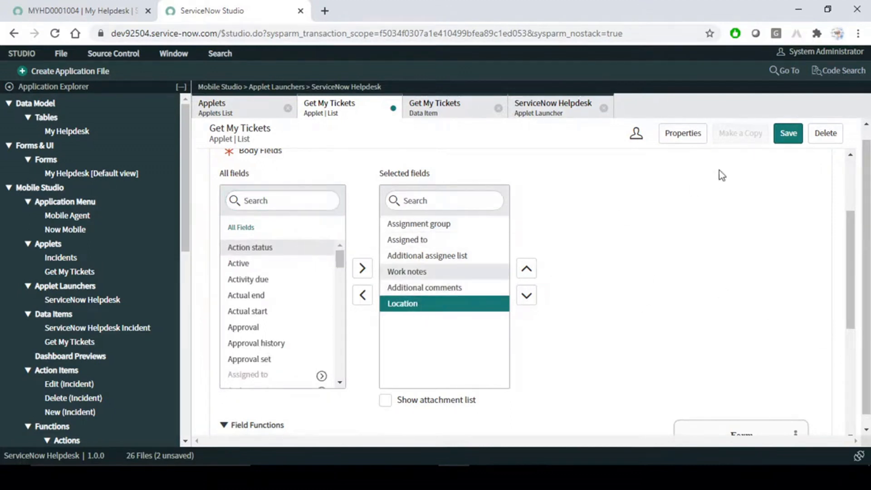
pyautogui.click(789, 134)
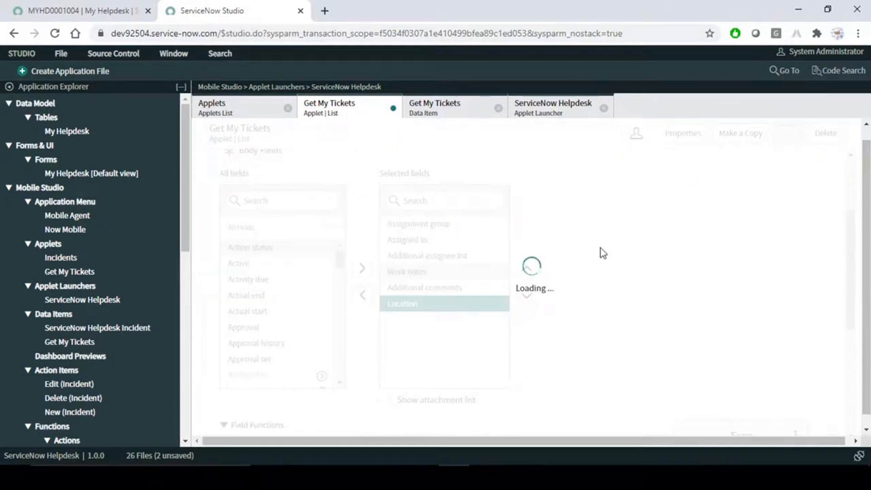
# - Reopen ticket MYHD0001004 in the phone mirror to see Assignment group through Location
pyautogui.scroll(3, 601, 249)
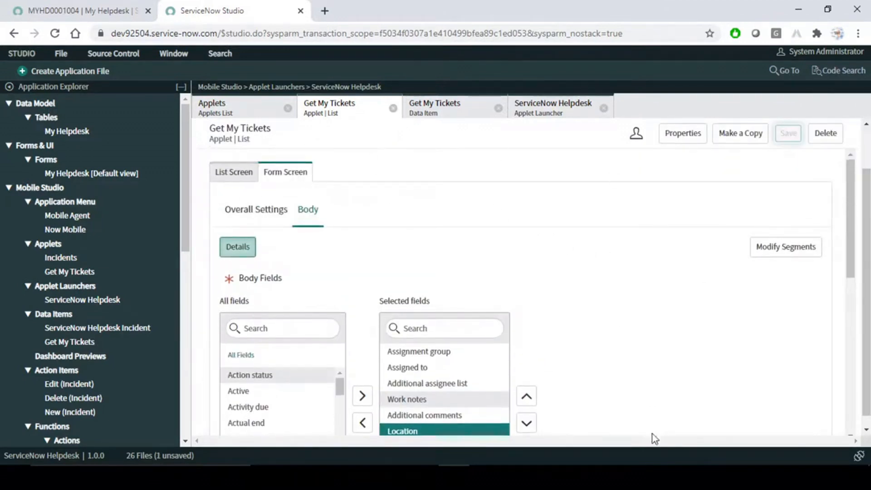
pyautogui.moveTo(581, 477)
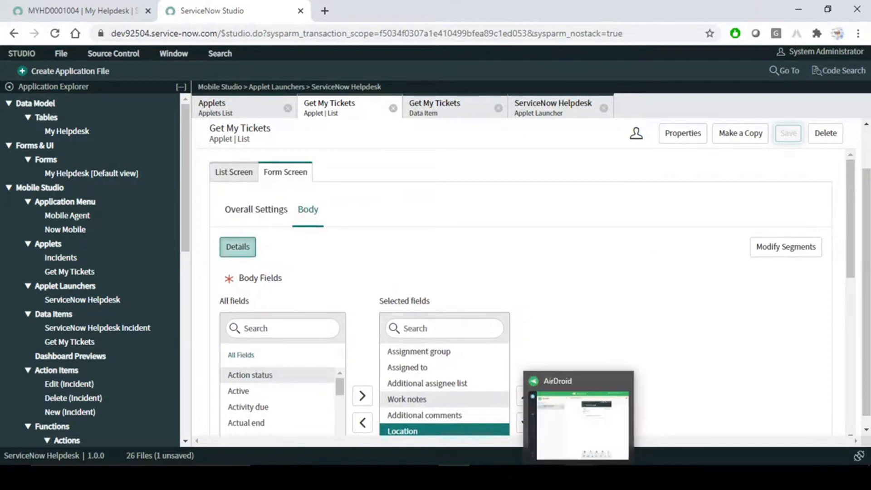
pyautogui.click(578, 432)
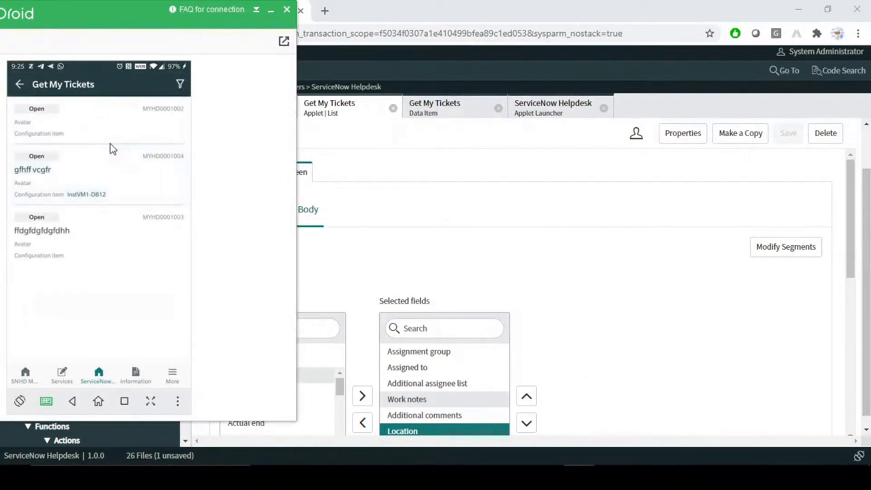
pyautogui.click(75, 179)
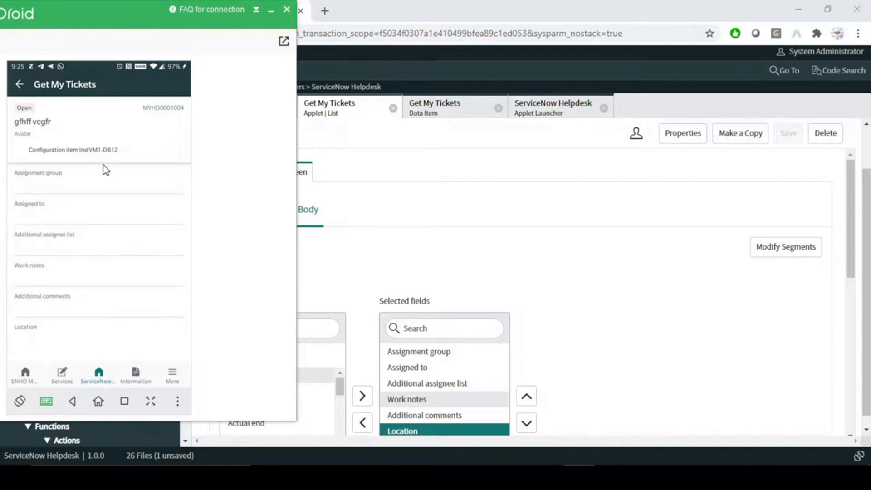
# - In the form body's Modify Segments settings, rename the Details segment to Basic Info
pyautogui.click(604, 236)
pyautogui.scroll(-3, 571, 268)
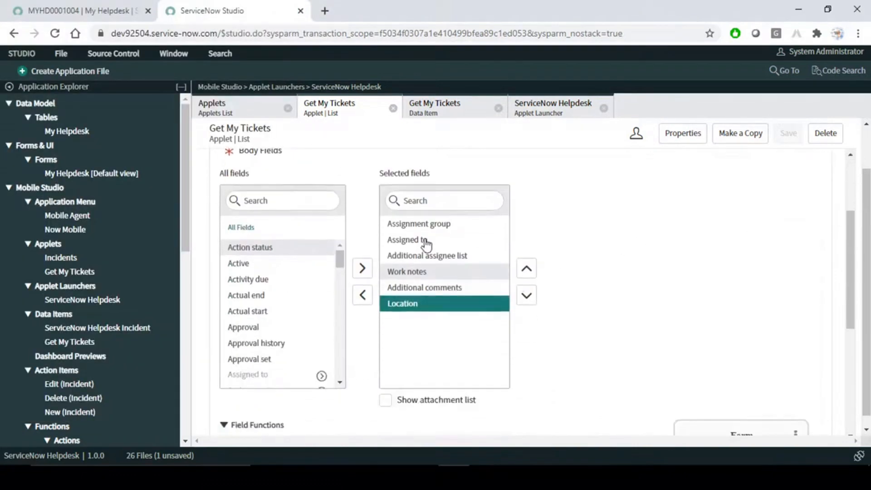
pyautogui.scroll(3, 620, 271)
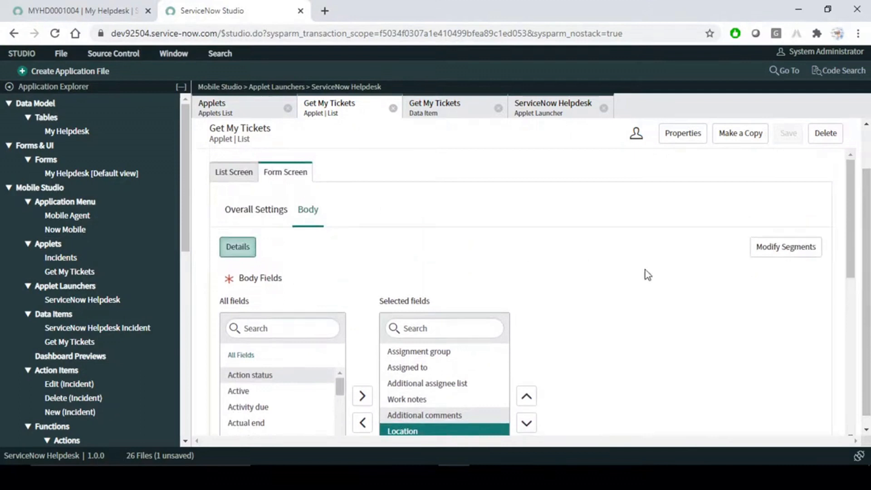
pyautogui.click(787, 248)
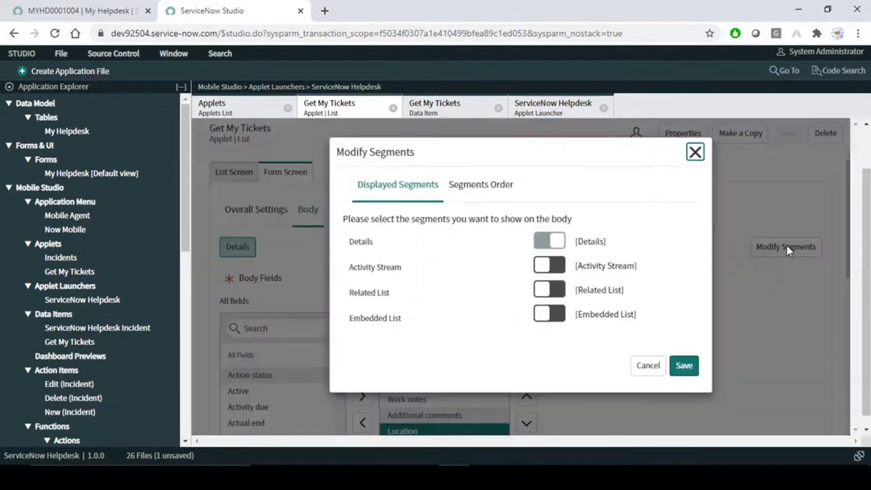
pyautogui.click(546, 240)
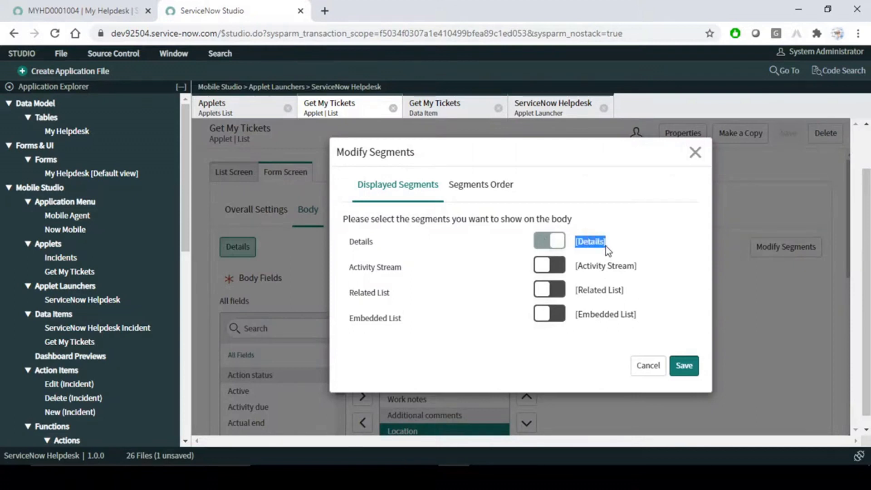
pyautogui.click(631, 245)
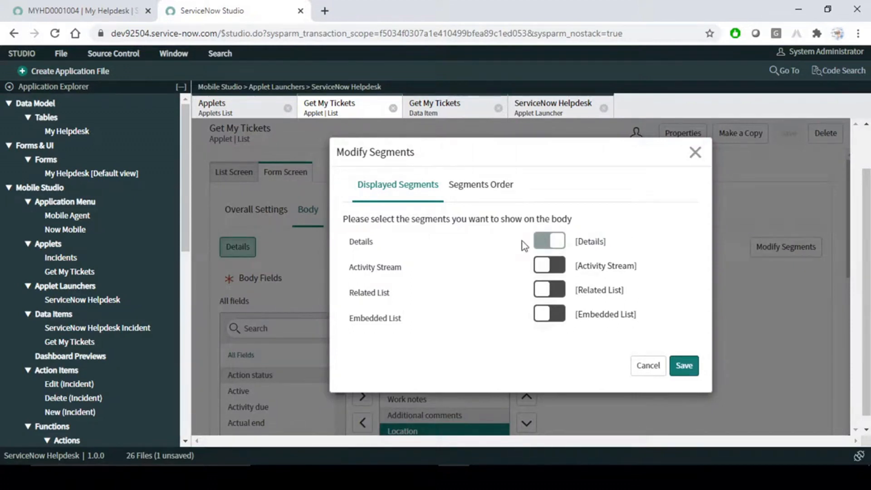
pyautogui.click(374, 245)
pyautogui.doubleClick(382, 240)
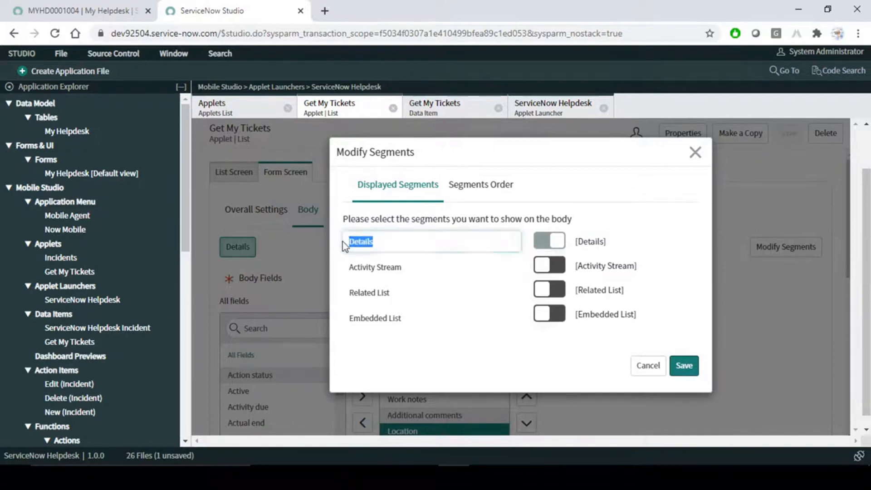
pyautogui.click(391, 241)
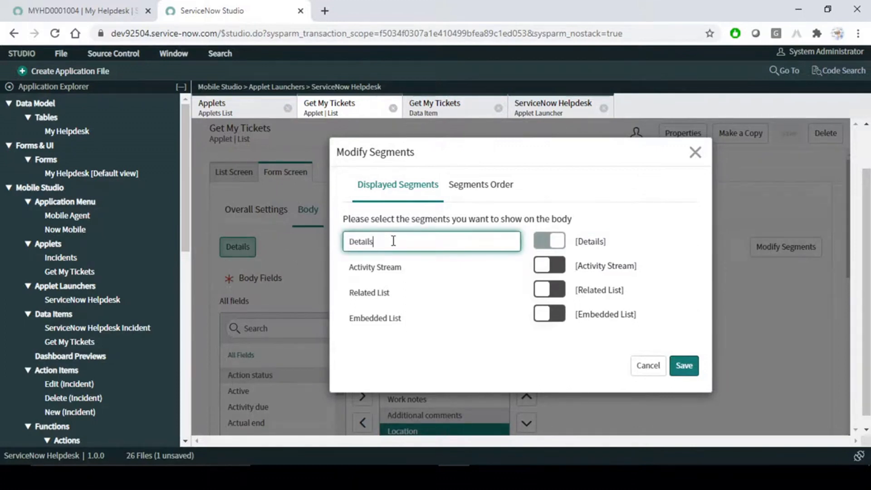
pyautogui.click(335, 245)
pyautogui.click(362, 241)
pyautogui.press('BackSpace')
pyautogui.press('BackSpace')
pyautogui.press('BackSpace')
pyautogui.write('Basic Info')
pyautogui.click(636, 225)
# - Enable the Activity Stream segment, save, and confirm deleting the disabled segments
pyautogui.click(555, 271)
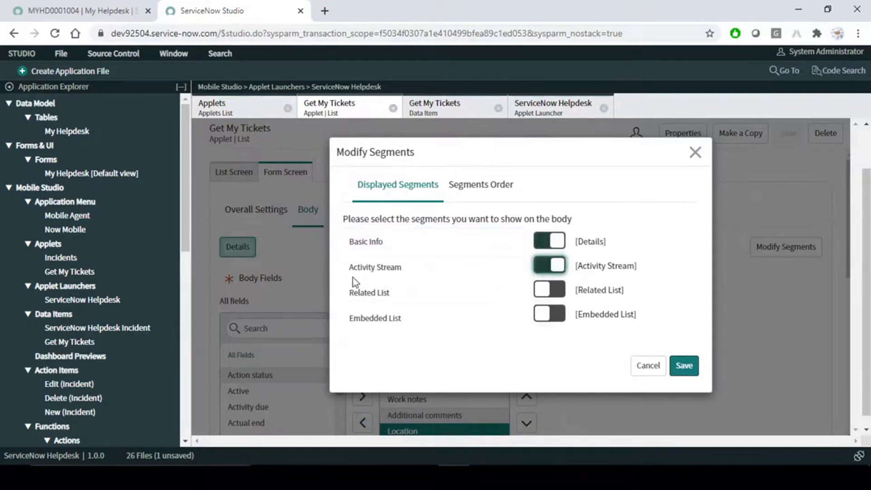
pyautogui.click(549, 290)
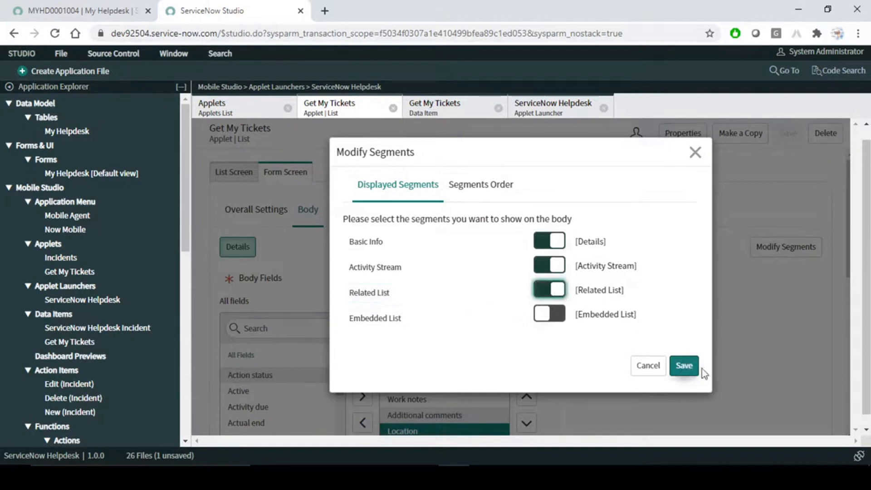
pyautogui.click(550, 291)
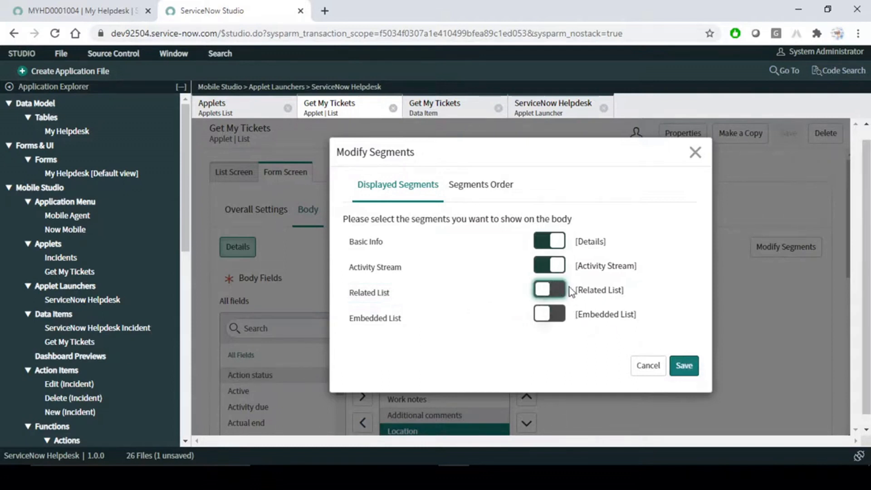
pyautogui.click(689, 366)
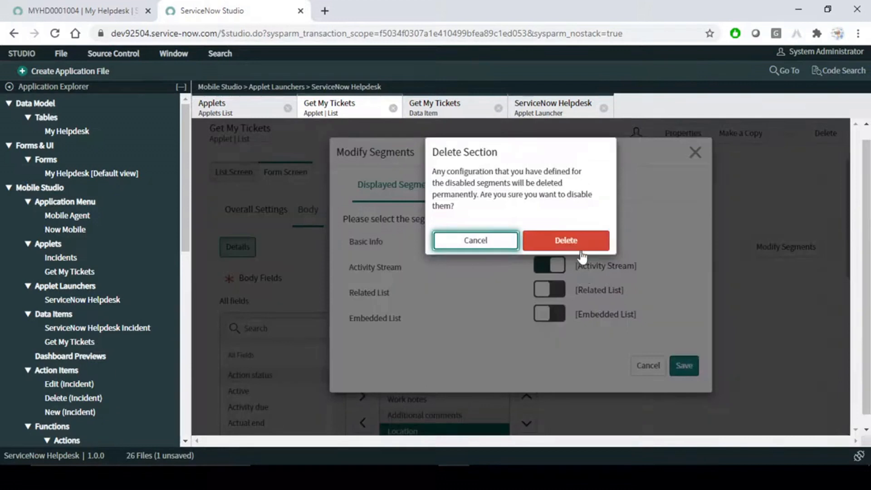
pyautogui.click(566, 246)
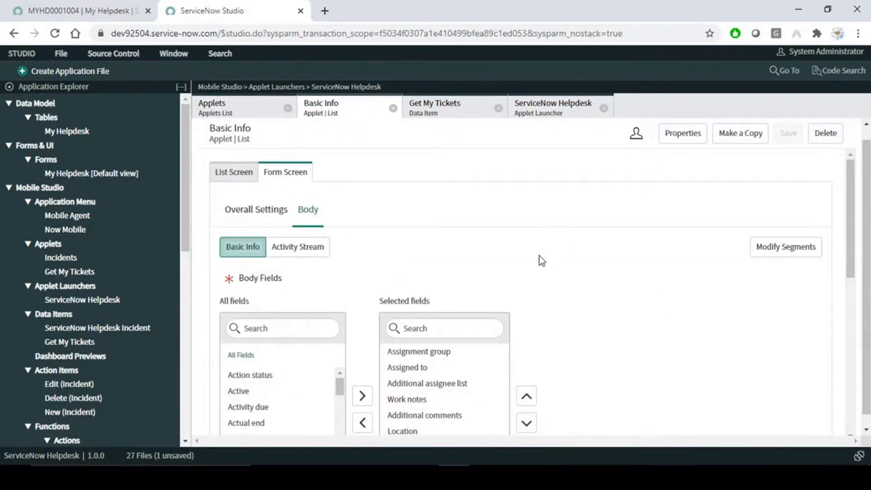
# - Save the Activity Stream segment with Add Comments, Add Work Notes and Add Attachments enabled
pyautogui.click(291, 255)
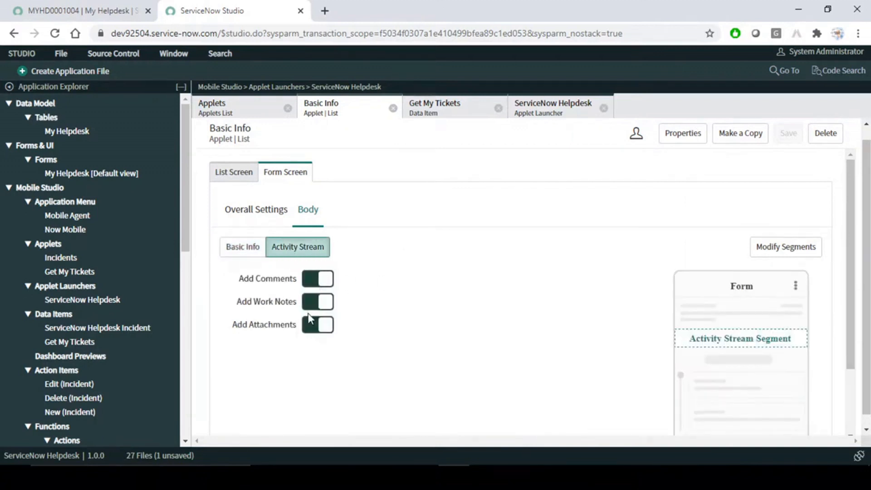
pyautogui.scroll(-2, 309, 318)
pyautogui.moveTo(238, 215); pyautogui.dragTo(296, 217)
pyautogui.moveTo(237, 238); pyautogui.dragTo(296, 241)
pyautogui.moveTo(233, 261); pyautogui.dragTo(299, 263)
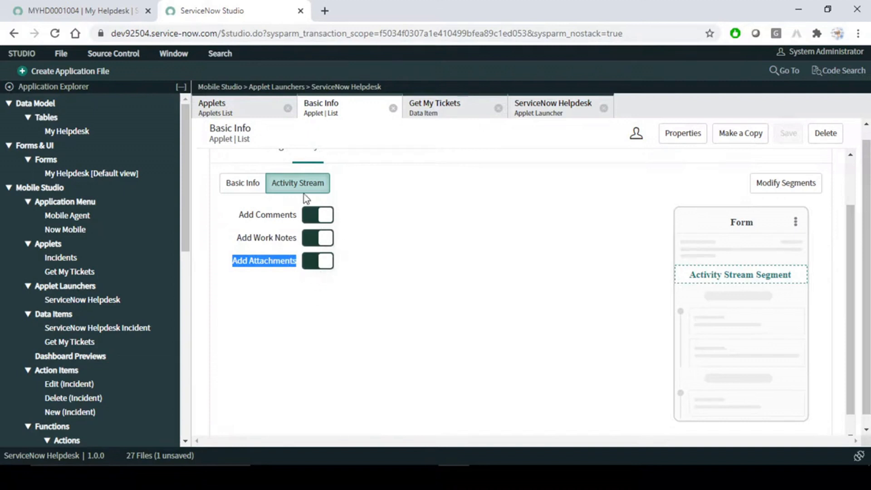
pyautogui.click(314, 296)
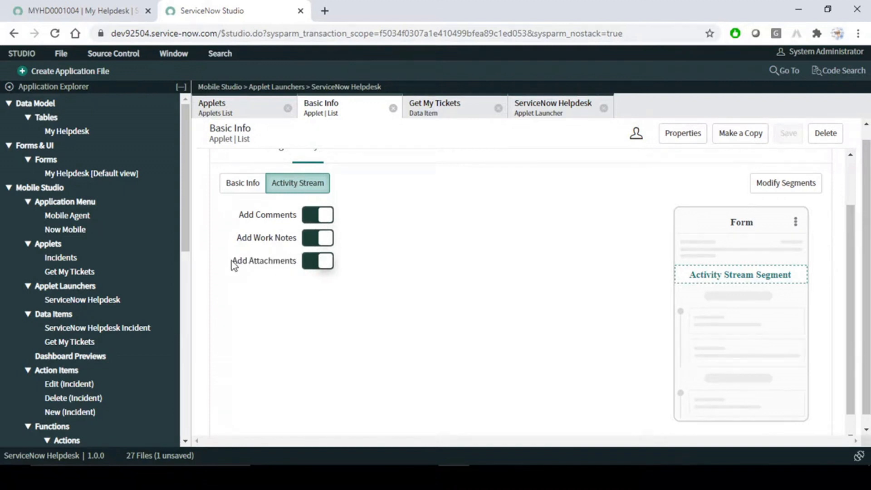
pyautogui.click(315, 261)
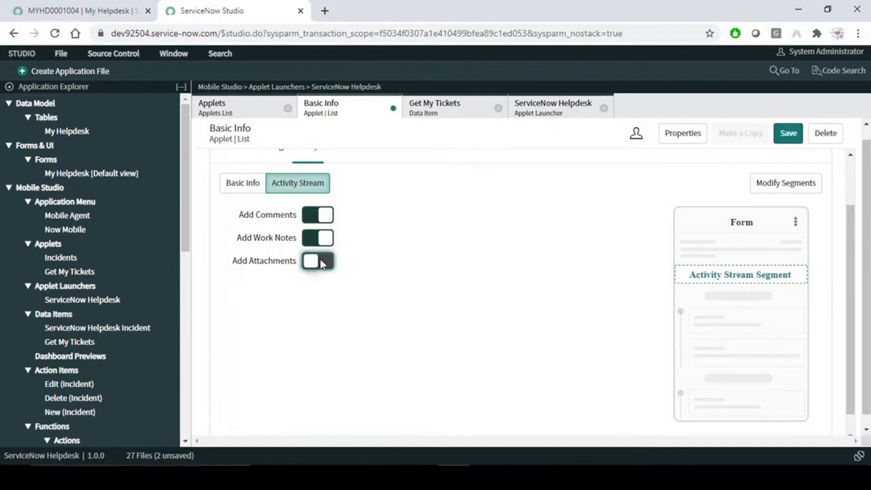
pyautogui.click(790, 135)
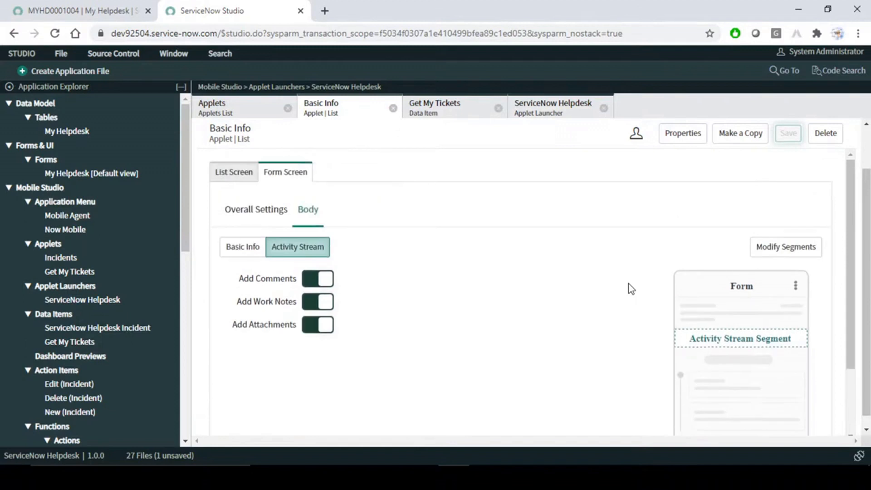
# - On the mirrored phone, view the gfhff vcgfr ticket's Activity Stream and Basic Info tabs, then close the mirror
pyautogui.click(579, 477)
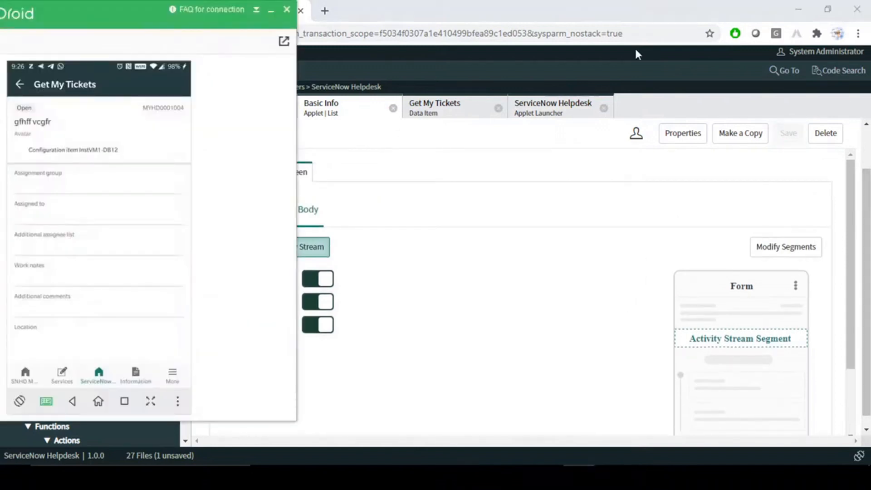
pyautogui.click(19, 84)
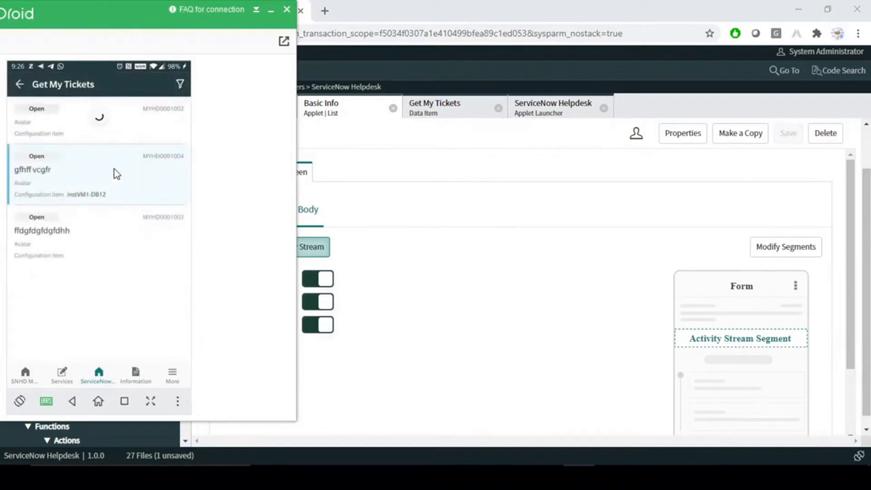
pyautogui.click(72, 180)
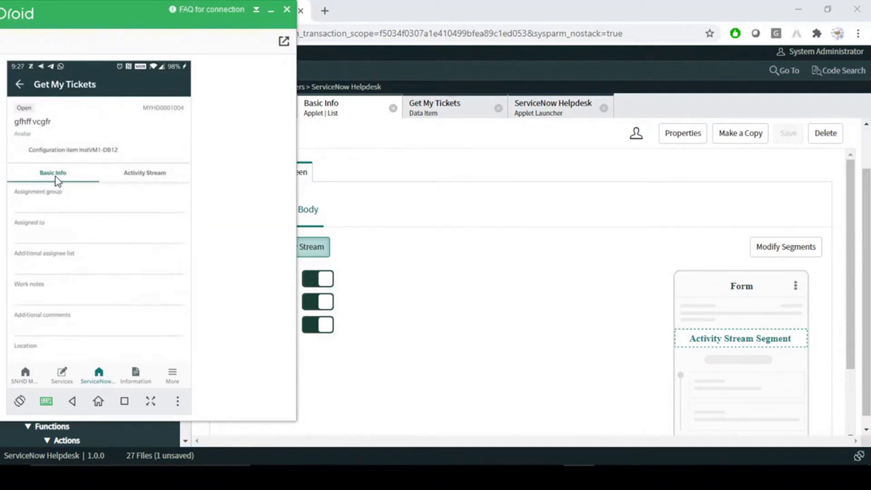
pyautogui.click(146, 173)
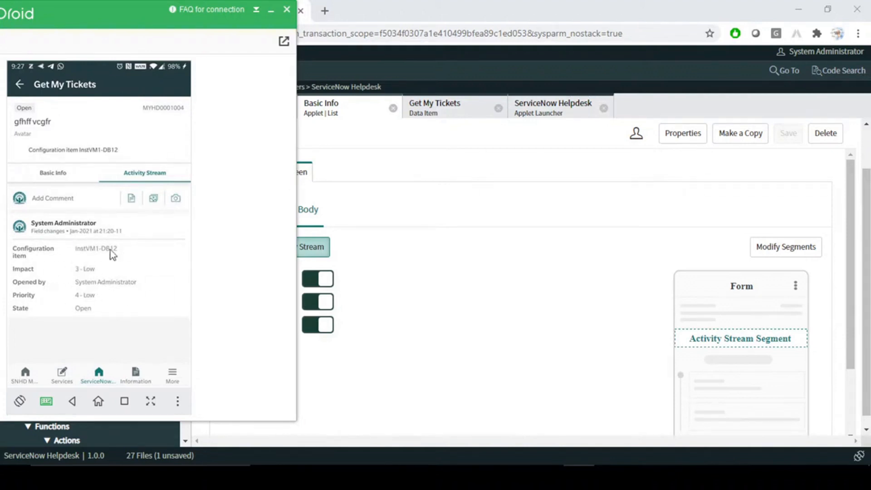
pyautogui.click(58, 172)
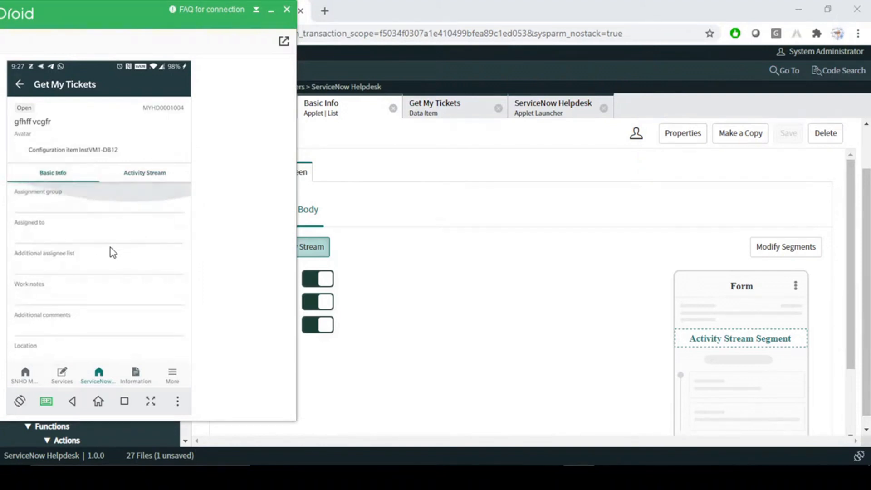
pyautogui.scroll(-3, 111, 248)
pyautogui.scroll(3, 113, 253)
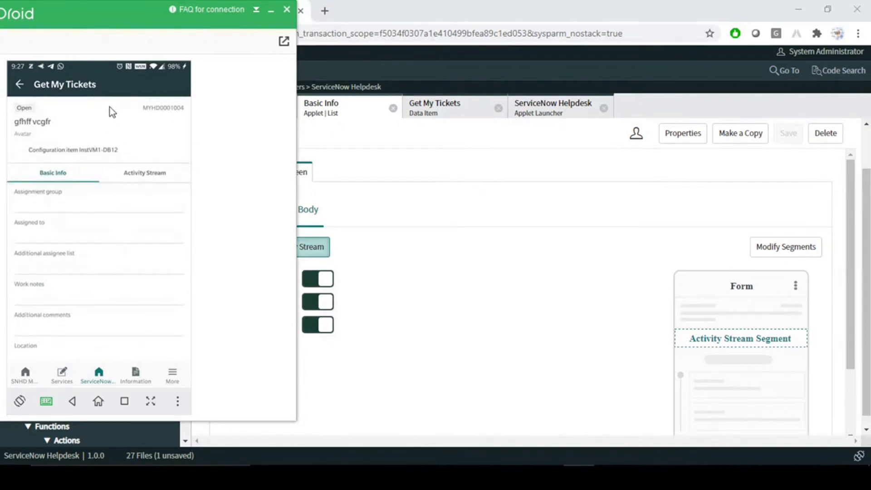
pyautogui.click(477, 276)
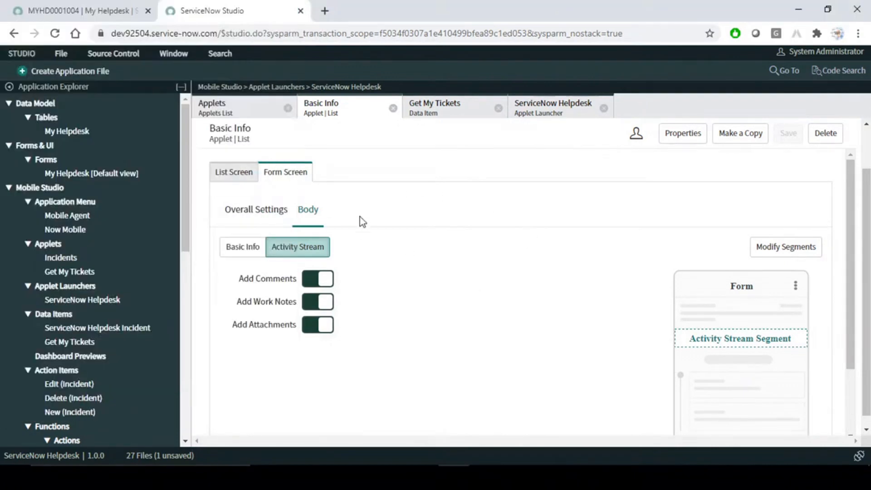
# - Inspect the List Screen's Get My Tickets data item and its E1–E6 fields, State through Configuration item
pyautogui.click(233, 176)
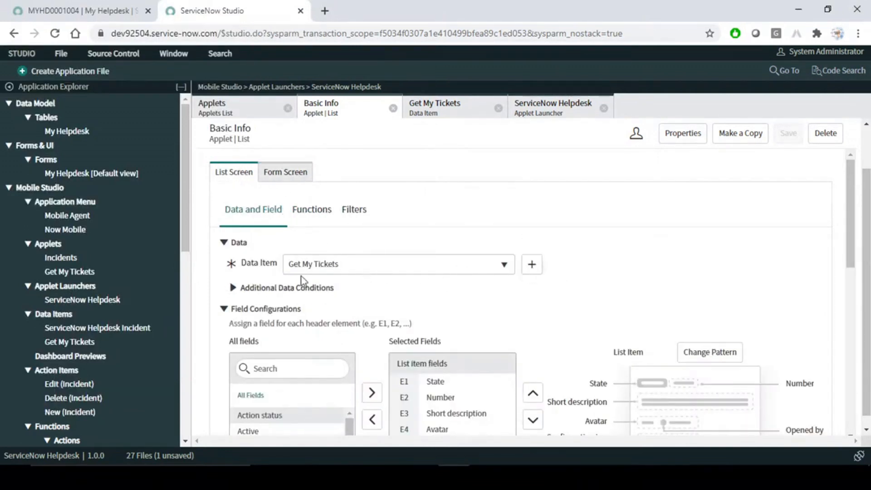
pyautogui.click(435, 109)
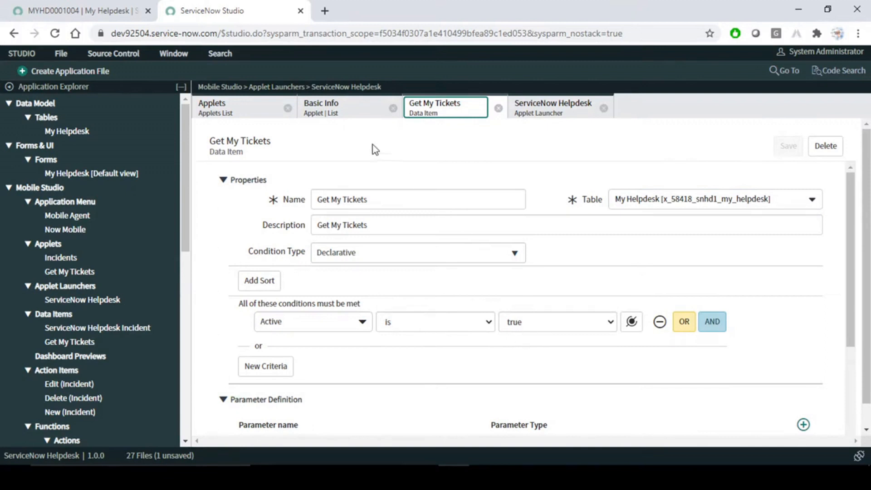
pyautogui.click(345, 116)
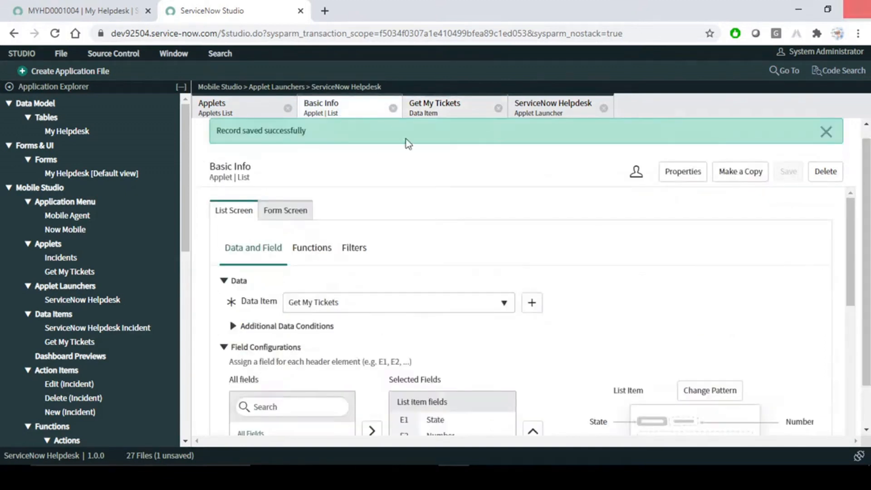
pyautogui.scroll(-1, 447, 315)
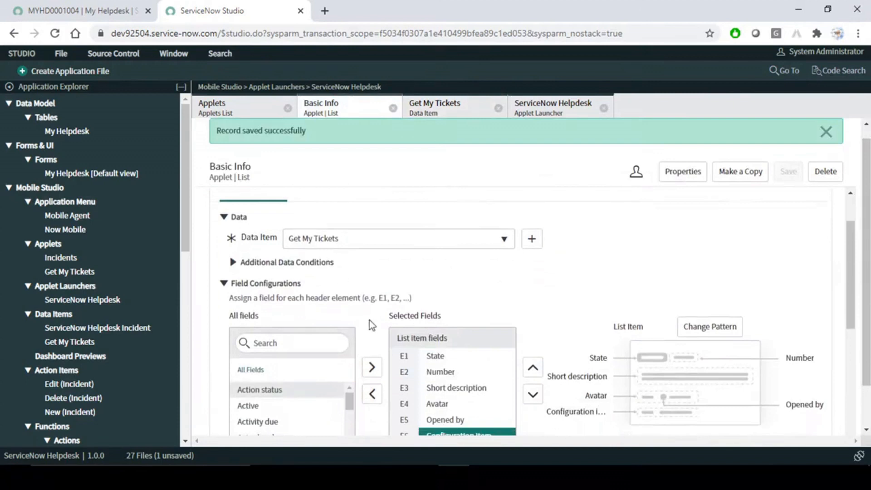
pyautogui.scroll(-3, 371, 304)
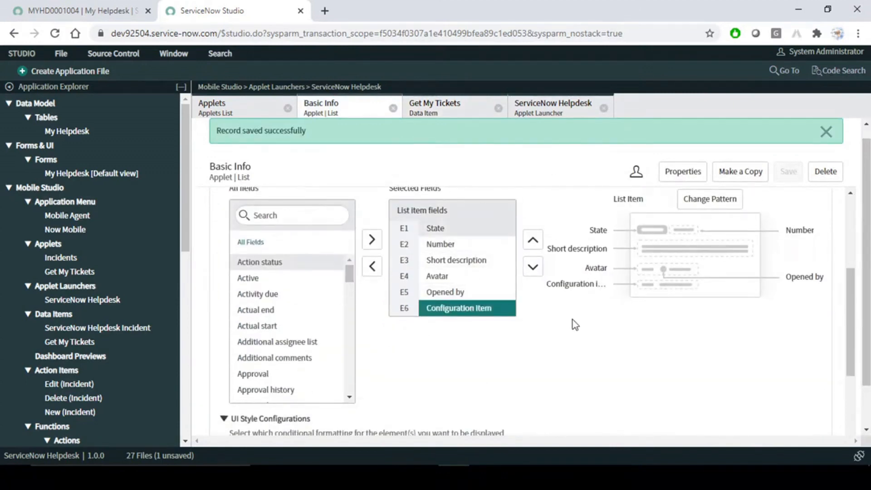
pyautogui.scroll(1, 574, 322)
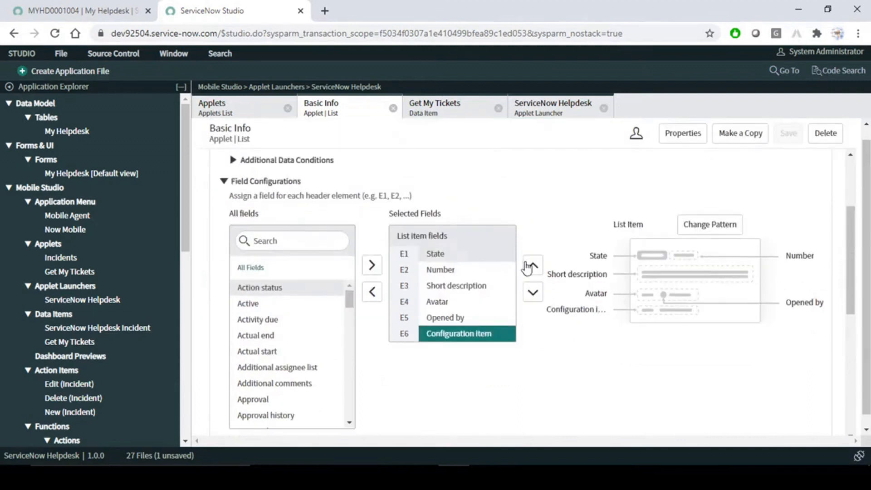
pyautogui.scroll(1, 496, 331)
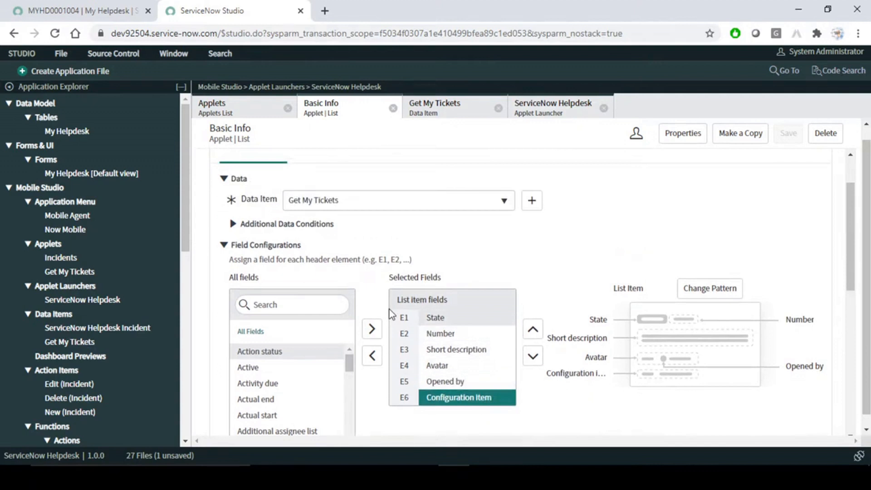
pyautogui.scroll(1, 391, 316)
# - From the Form Screen's Body fields, open Modify Segments showing Basic Info and Activity Stream enabled
pyautogui.click(287, 178)
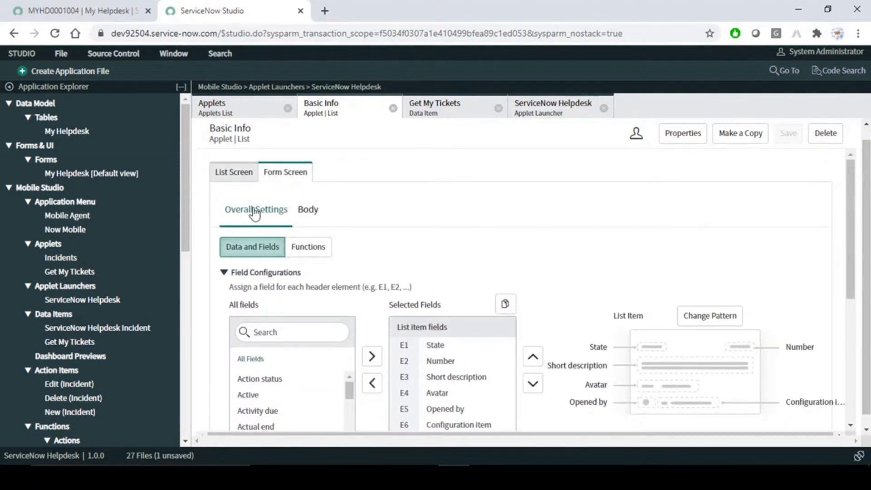
pyautogui.scroll(-1, 292, 260)
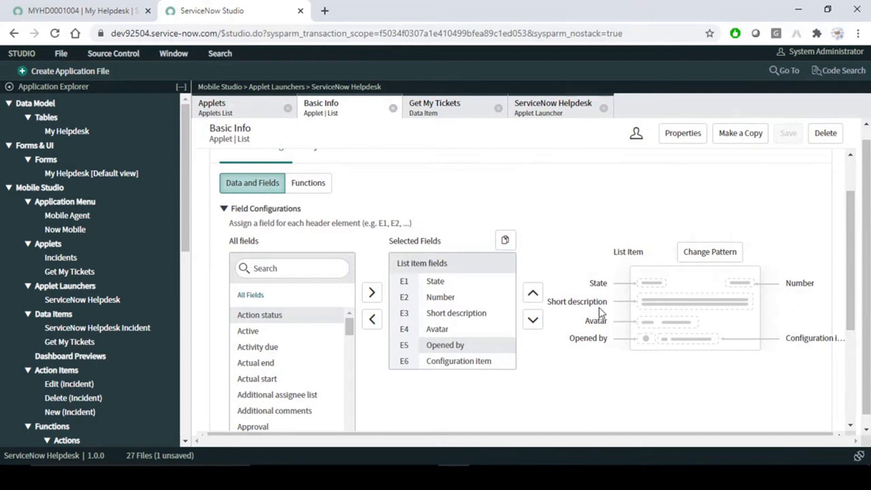
pyautogui.scroll(1, 600, 309)
pyautogui.click(308, 210)
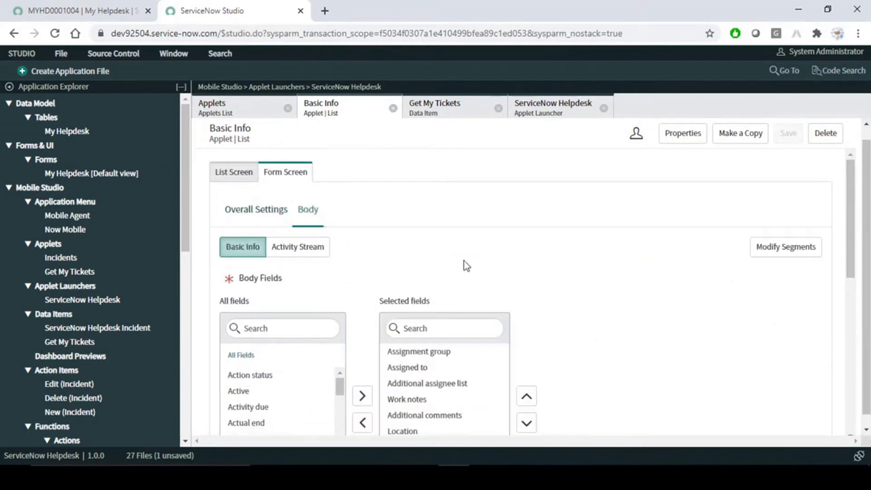
pyautogui.scroll(-2, 467, 267)
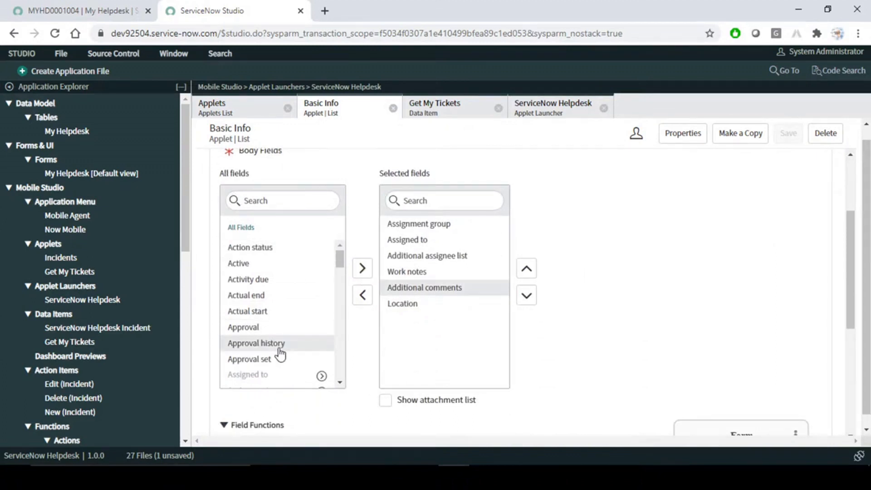
pyautogui.scroll(2, 281, 354)
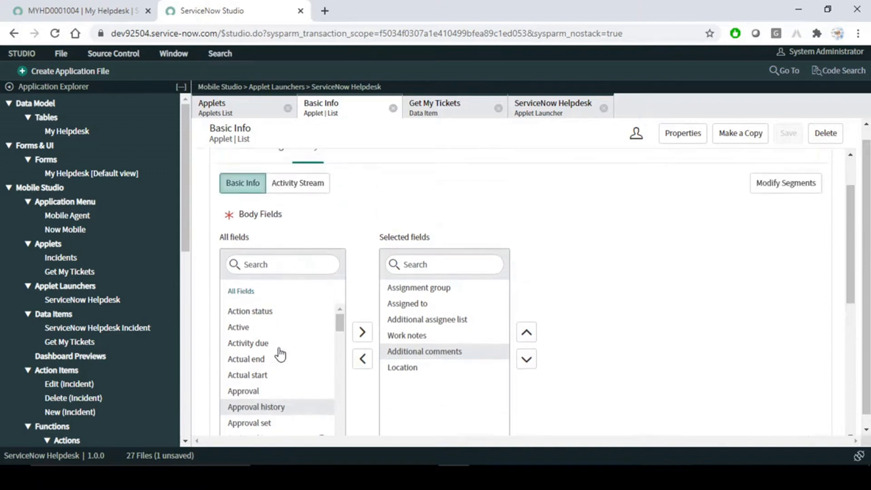
pyautogui.click(785, 248)
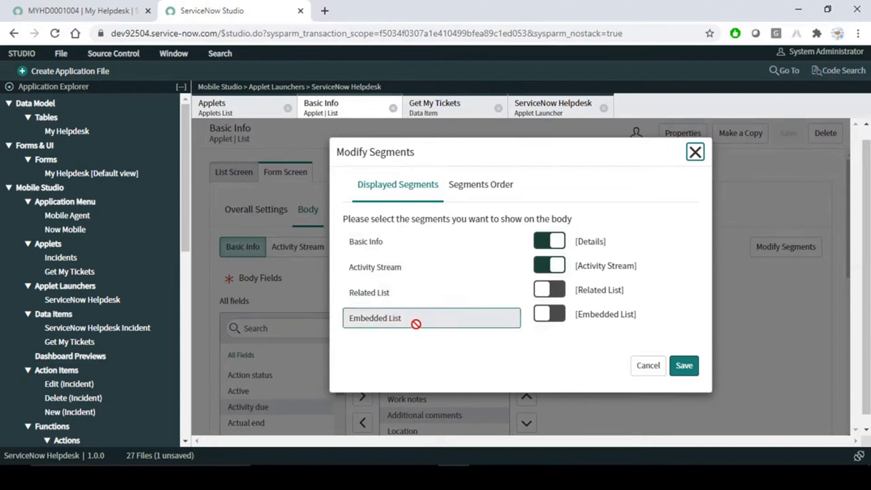
# - Turn on the Related List and Embedded List segments and save
pyautogui.click(550, 290)
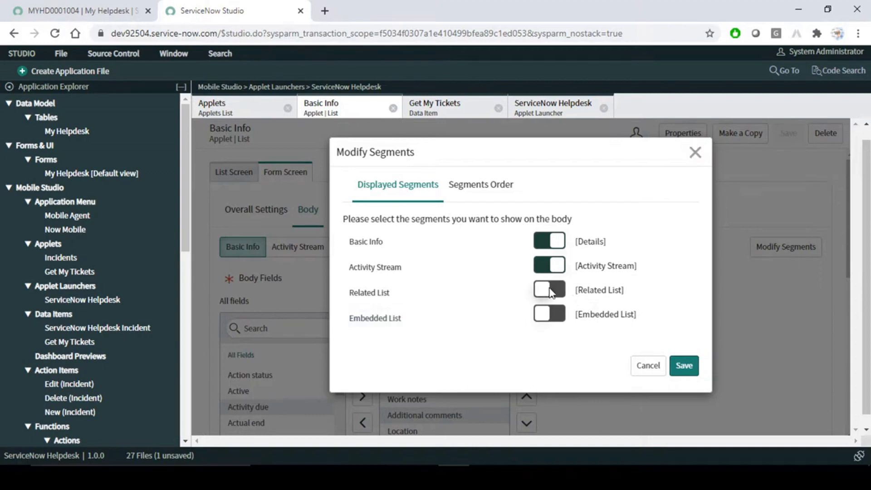
pyautogui.click(556, 315)
pyautogui.click(684, 365)
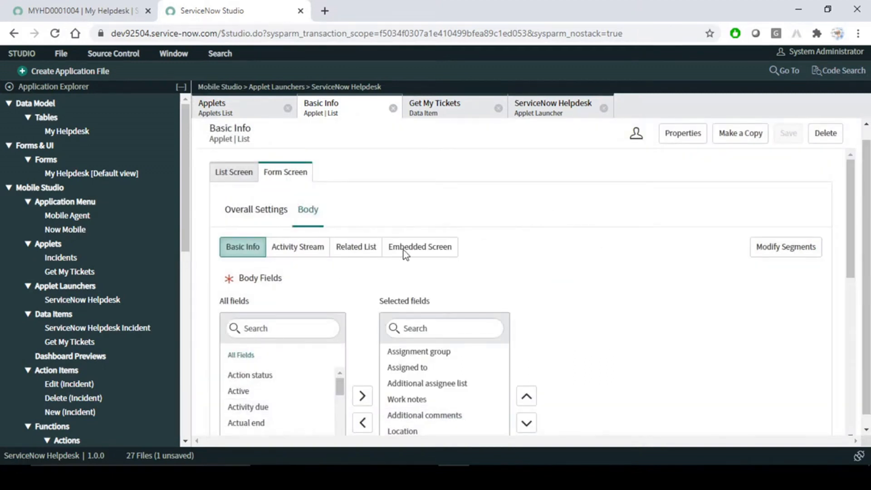
# - Look over the empty Related List and Embedded Screen segment settings
pyautogui.click(361, 252)
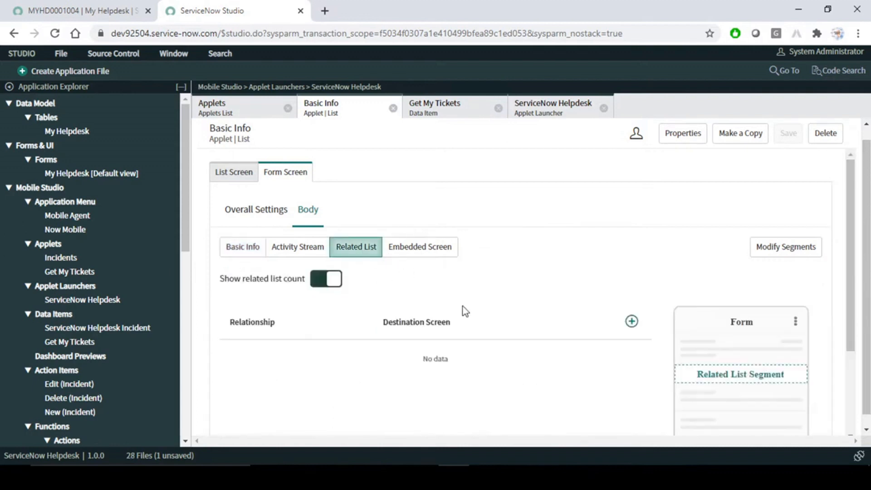
pyautogui.scroll(-2, 478, 324)
pyautogui.tripleClick(439, 317)
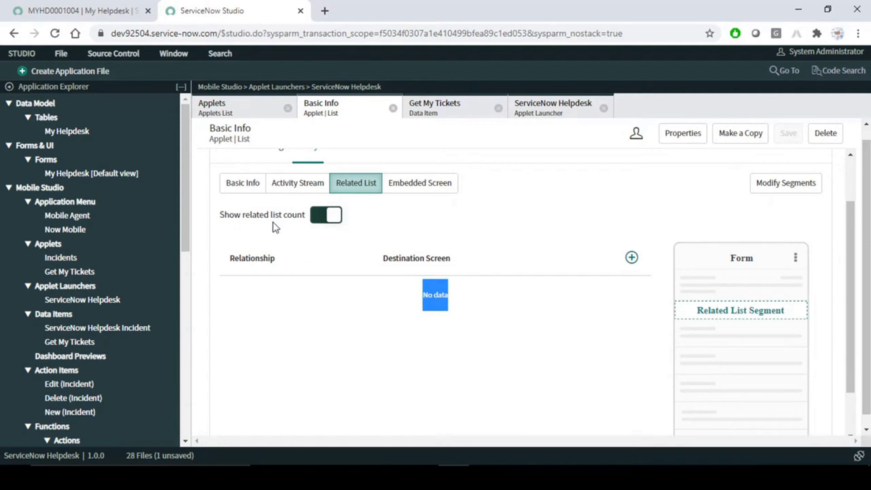
pyautogui.click(408, 183)
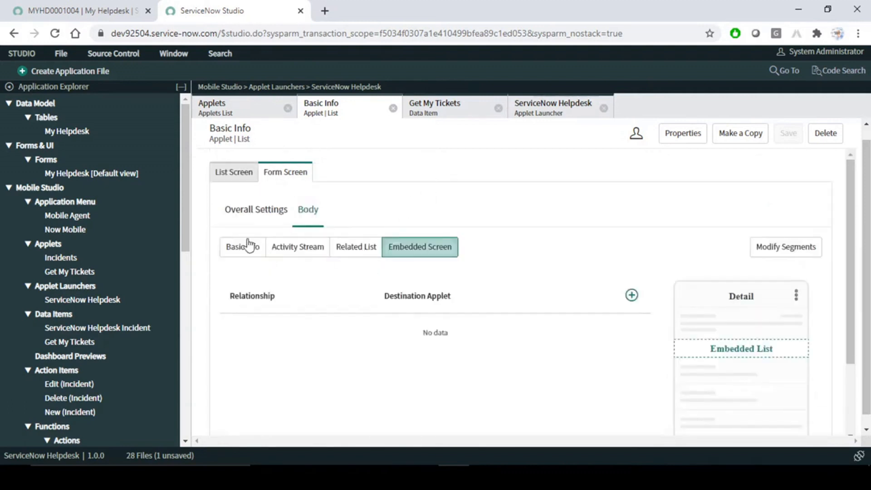
pyautogui.scroll(1, 567, 288)
# - Refresh the phone's Get My Tickets list and check the gfhff vcgfr ticket's Activity Stream, then view Studio's Related List settings
pyautogui.click(581, 477)
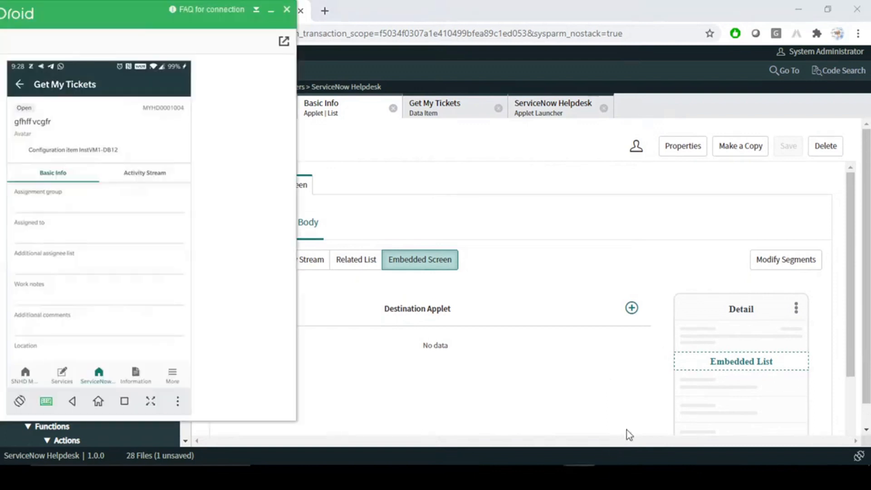
pyautogui.click(21, 80)
pyautogui.moveTo(92, 203); pyautogui.dragTo(108, 267)
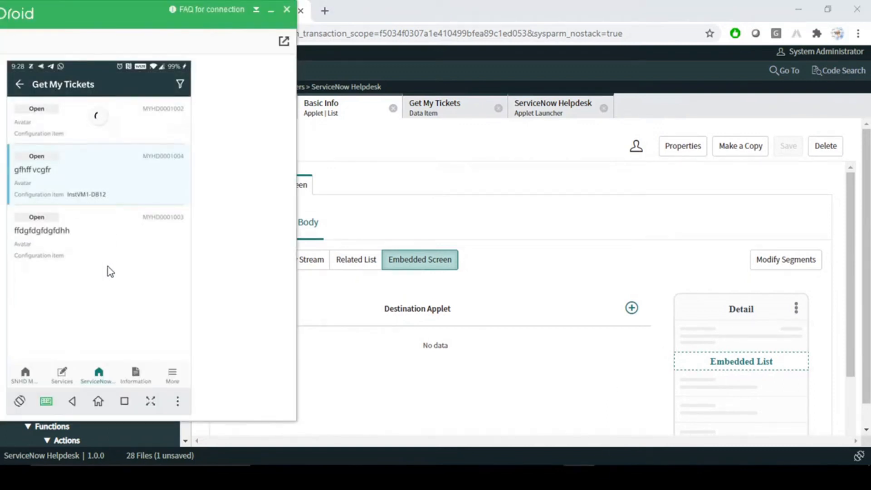
pyautogui.click(75, 181)
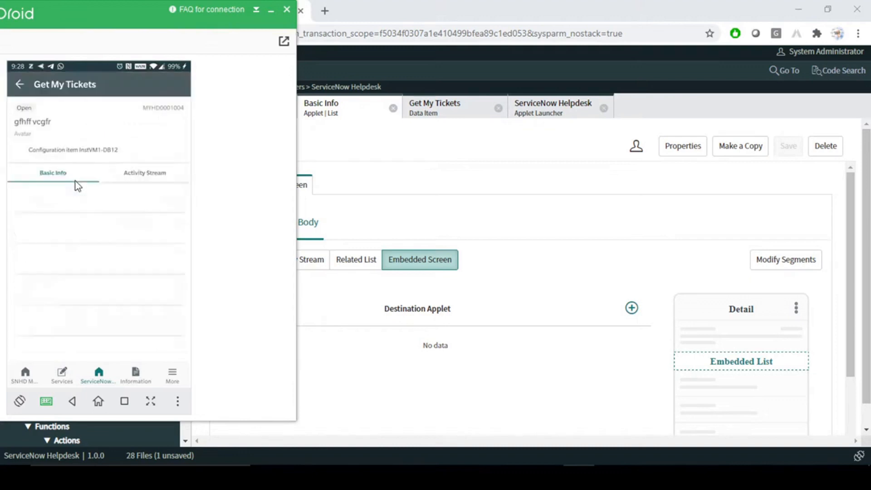
pyautogui.click(19, 84)
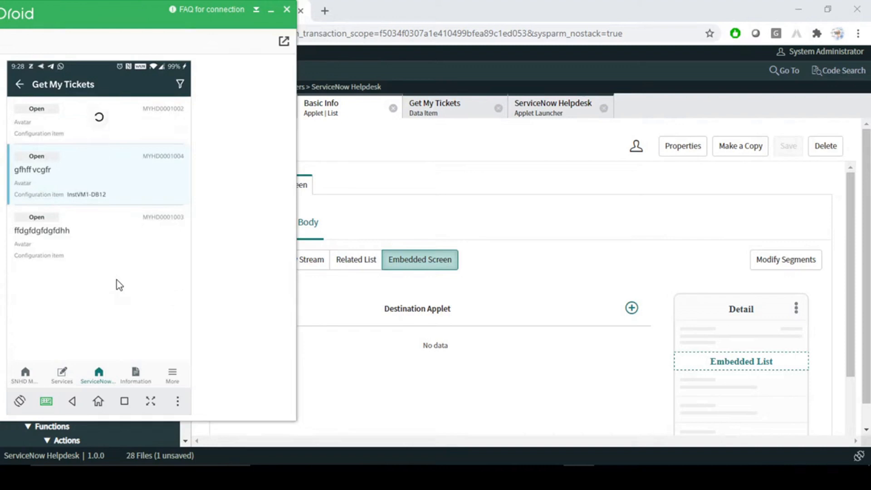
pyautogui.click(74, 176)
pyautogui.click(151, 173)
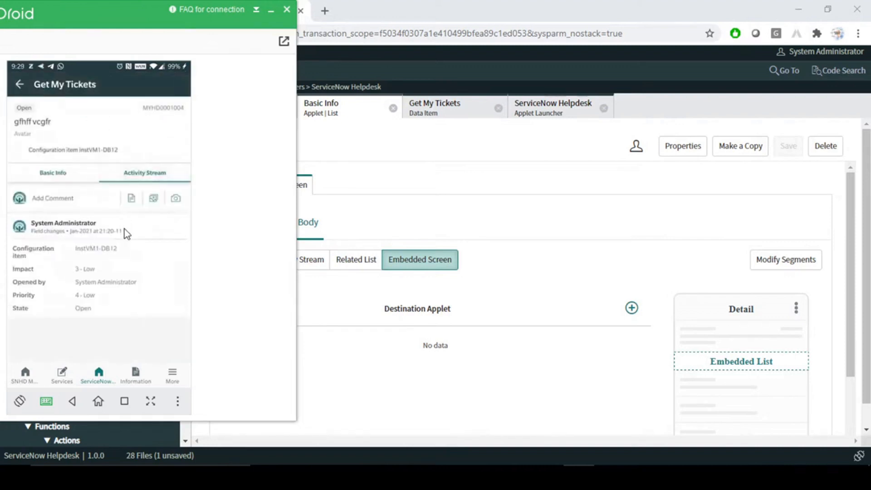
pyautogui.click(502, 215)
pyautogui.click(372, 263)
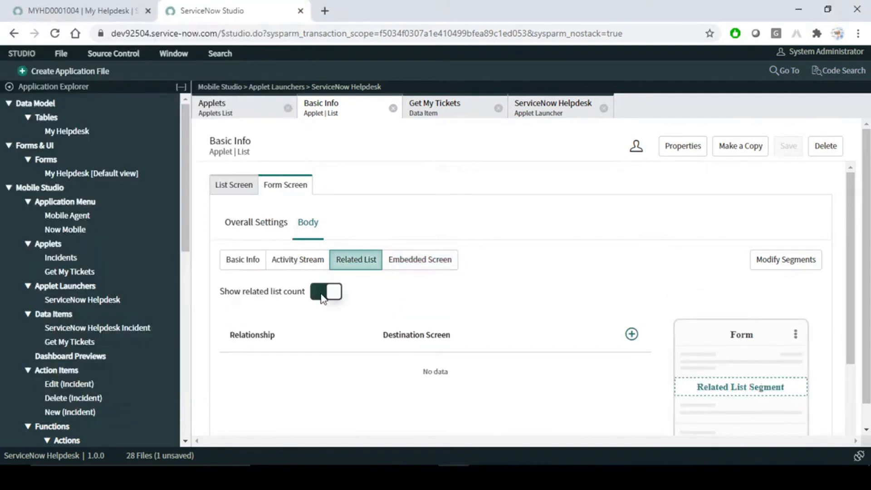
# - Turn on the related list count, then delete the Related List and Embedded List segments from the form body
pyautogui.click(323, 295)
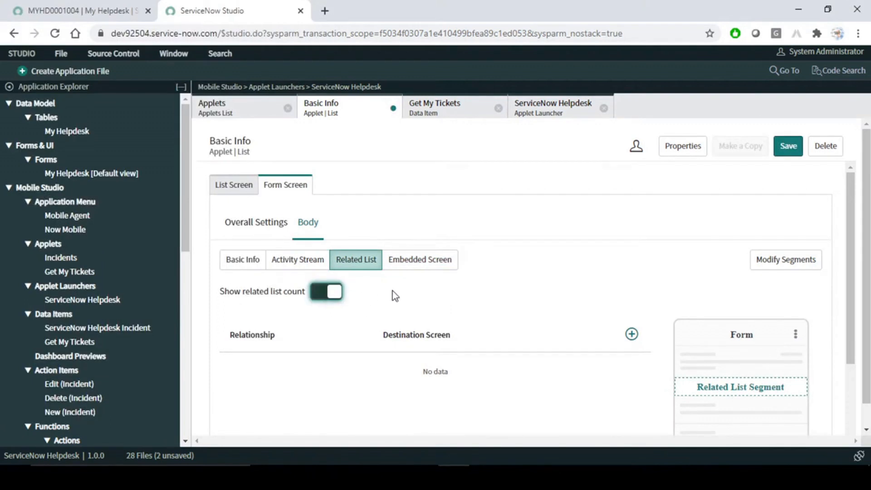
pyautogui.click(414, 266)
pyautogui.click(369, 262)
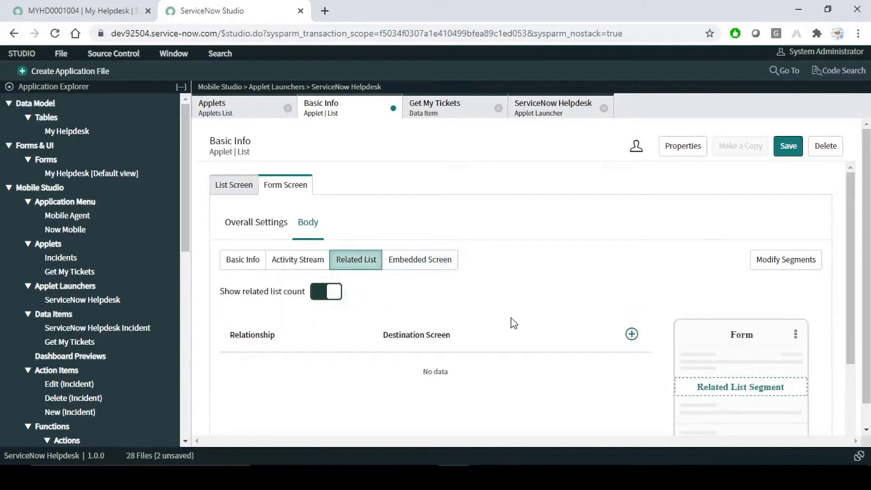
pyautogui.click(779, 259)
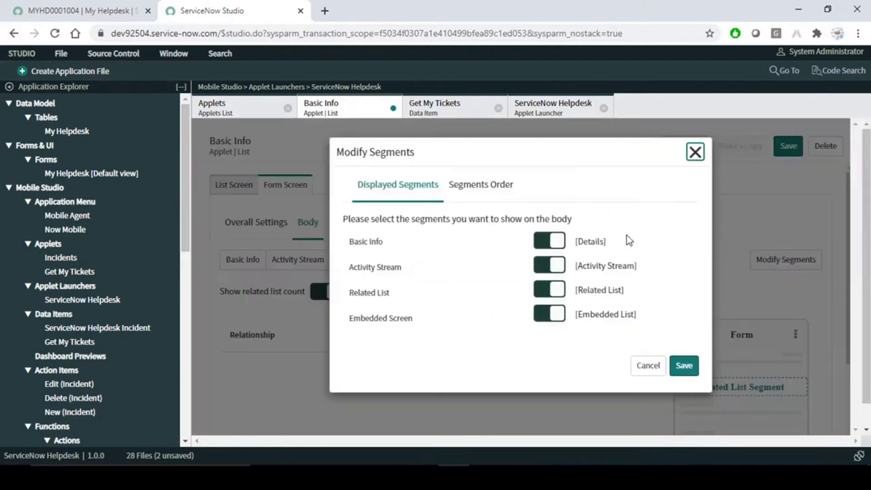
pyautogui.click(552, 313)
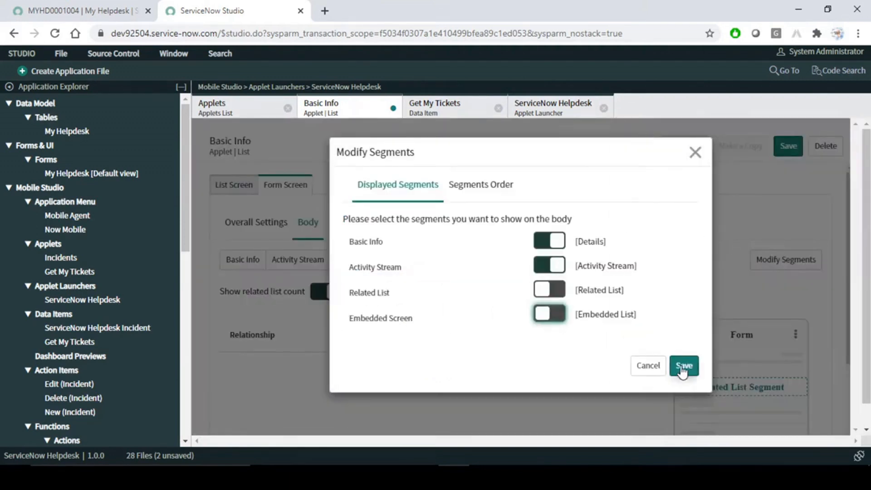
pyautogui.click(684, 365)
pyautogui.click(567, 241)
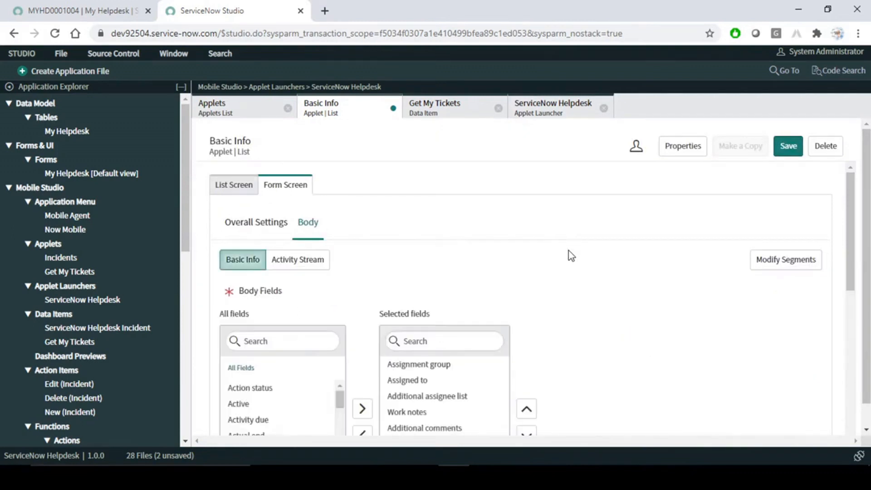
# - Show the Basic Info list screen's Functions settings
pyautogui.click(228, 187)
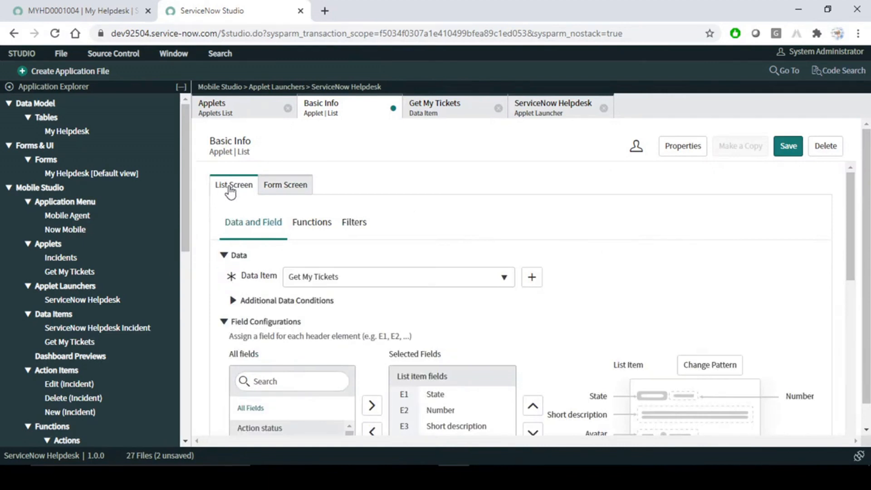
pyautogui.click(292, 190)
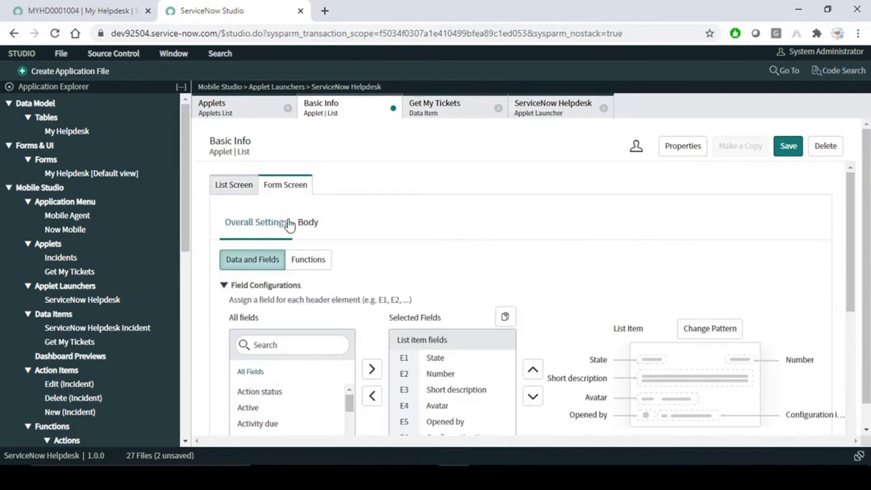
pyautogui.click(250, 190)
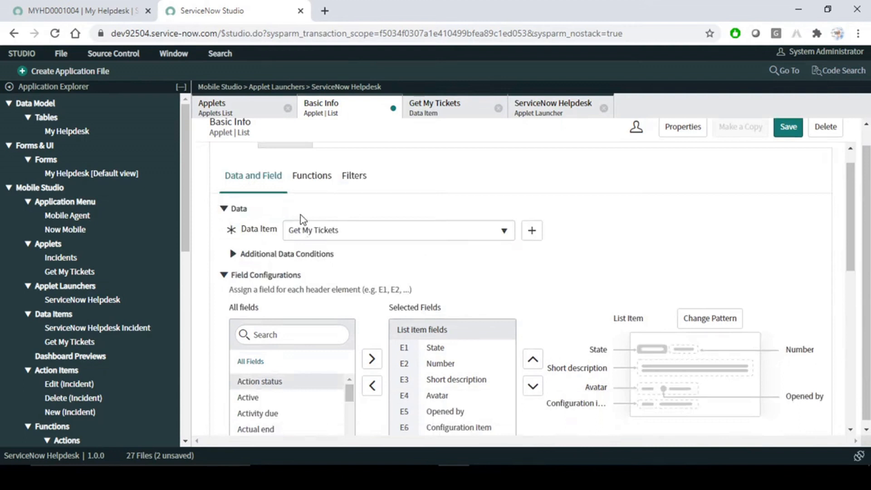
pyautogui.scroll(1, 338, 231)
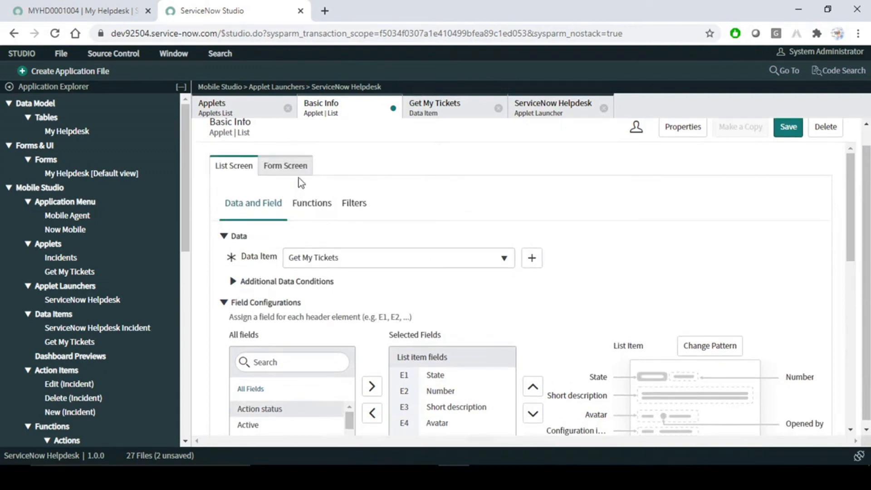
pyautogui.click(311, 203)
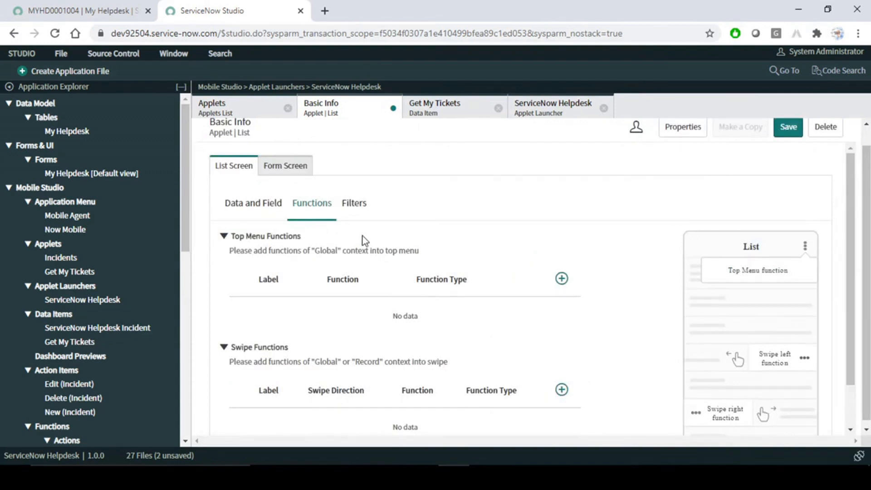
# - Look over the list screen's functions, then return to its Data and Field settings fed by Get My Tickets
pyautogui.scroll(-2, 788, 350)
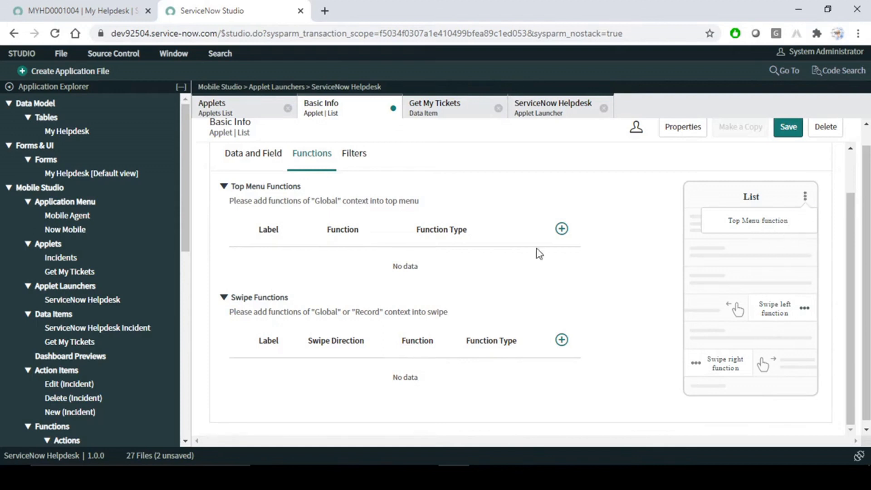
pyautogui.scroll(2, 424, 259)
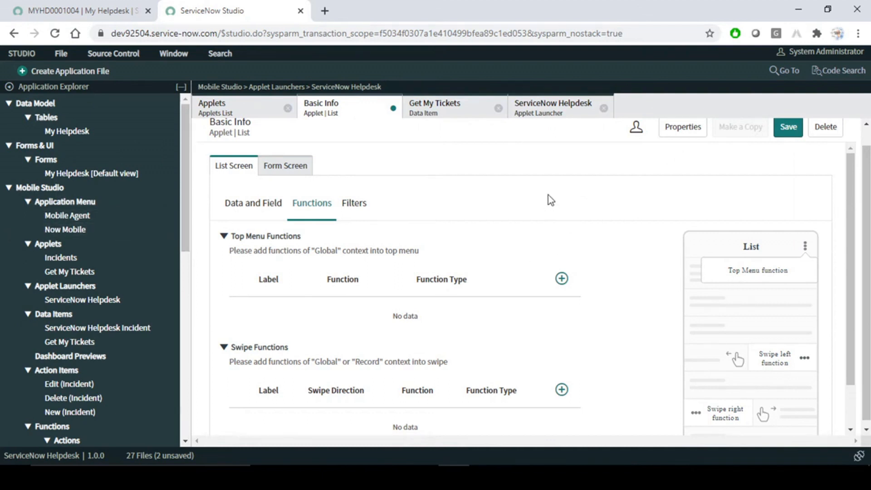
pyautogui.click(256, 206)
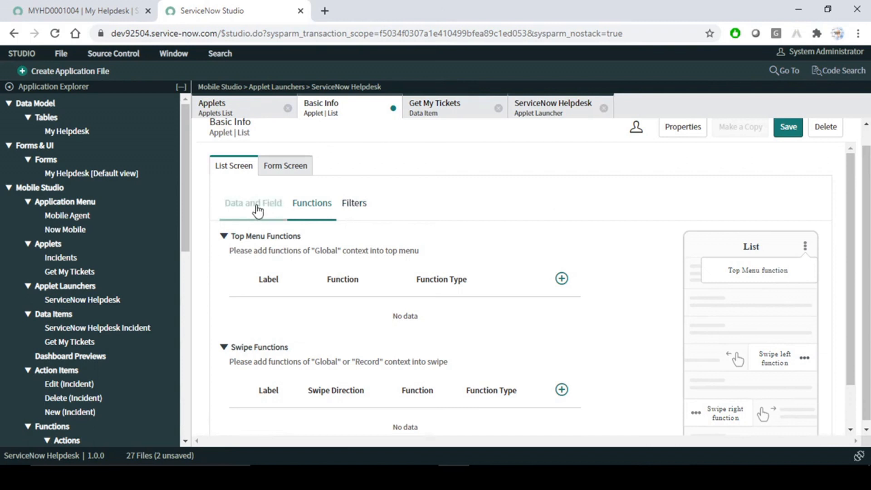
# - On the phone, check ticket MYHD0001002's Activity Stream and Basic Info, then return to Get My Tickets
pyautogui.click(318, 207)
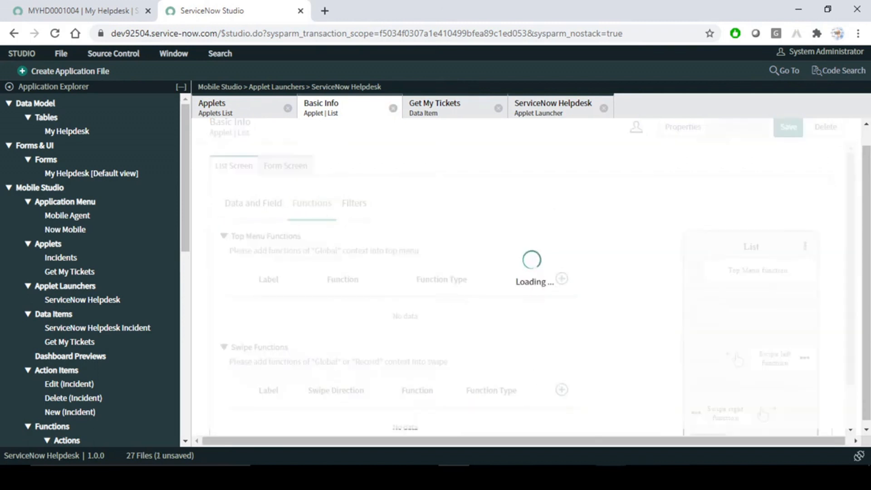
pyautogui.click(454, 477)
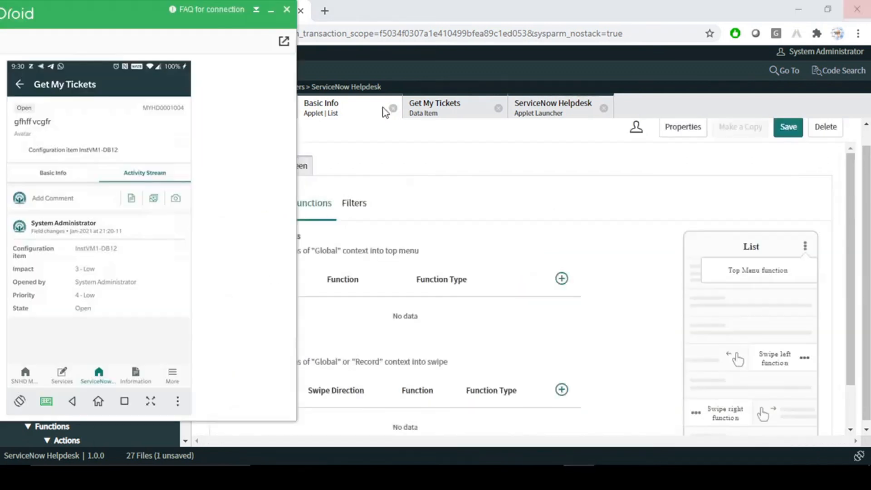
pyautogui.click(20, 86)
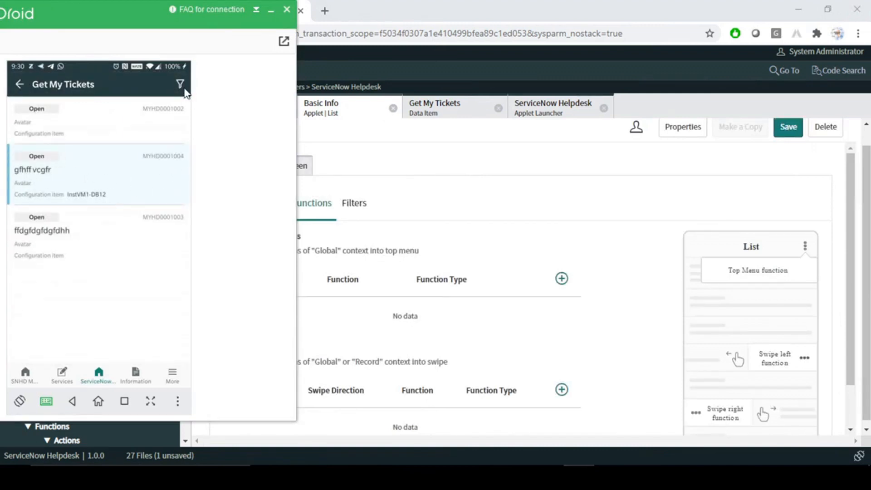
pyautogui.click(77, 119)
pyautogui.click(144, 160)
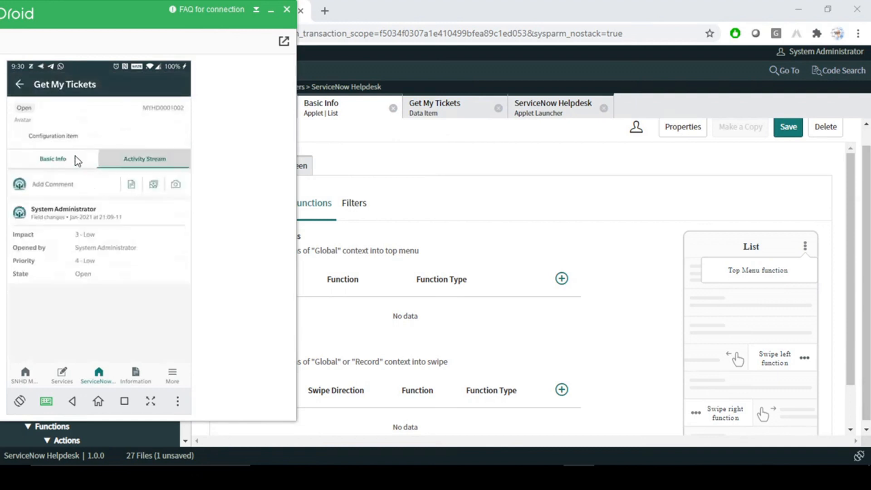
pyautogui.click(50, 162)
pyautogui.click(20, 85)
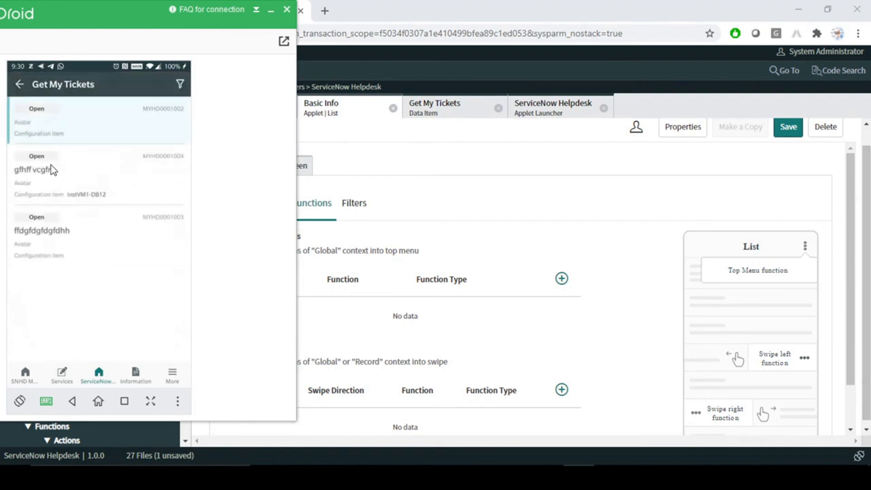
pyautogui.click(432, 202)
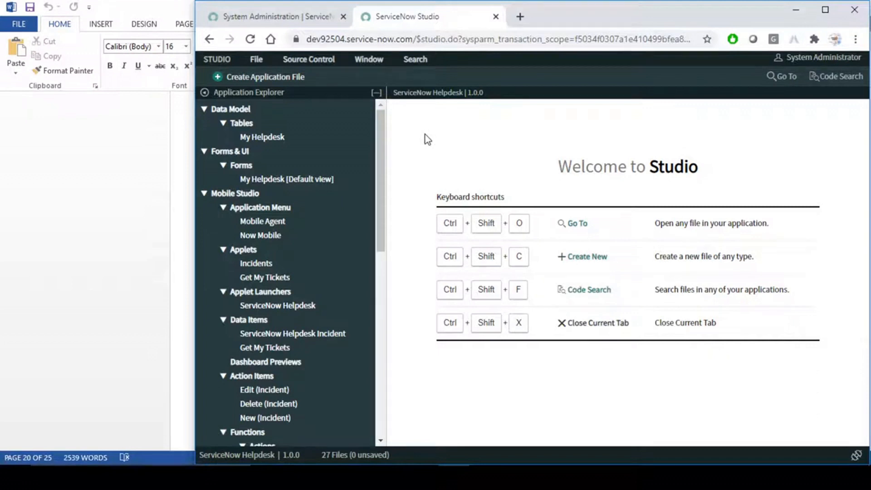
# - In the Word guide, point out the section 4 heading 'Functions And Action Item'
pyautogui.hotkey('alt', 'Tab')
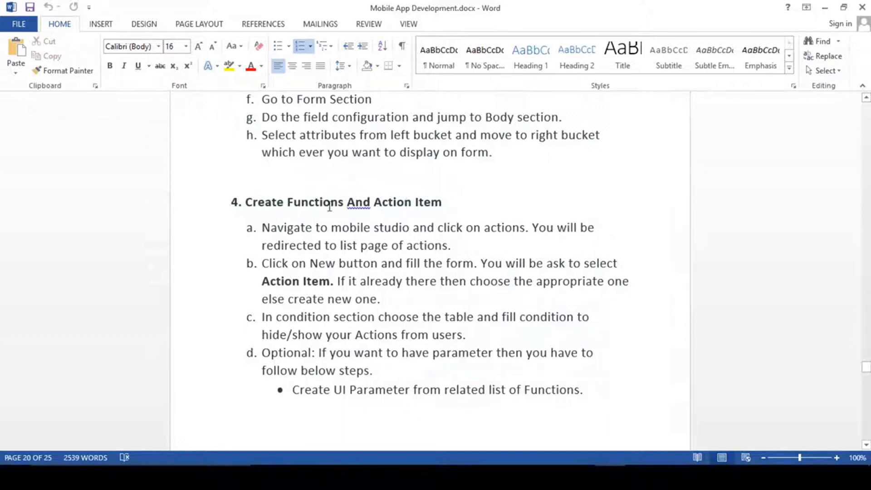
pyautogui.moveTo(288, 204); pyautogui.dragTo(429, 203)
pyautogui.click(361, 202)
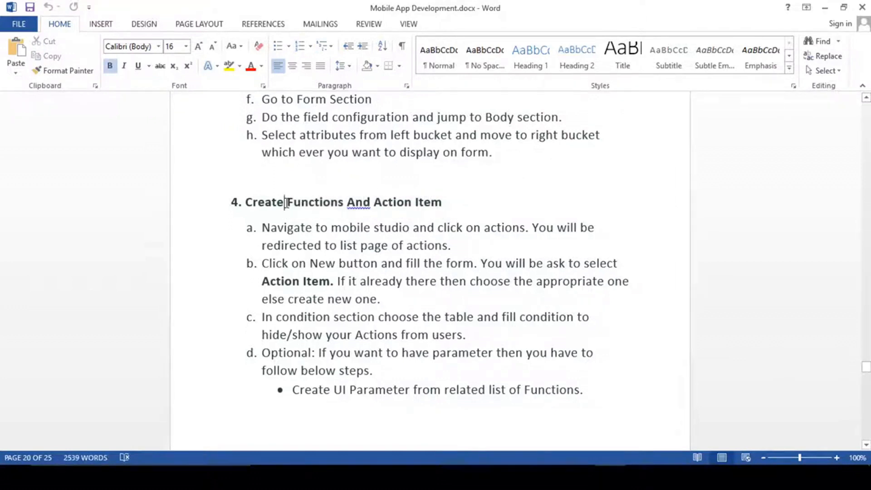
pyautogui.moveTo(247, 202); pyautogui.dragTo(434, 200)
pyautogui.click(383, 207)
pyautogui.scroll(15, 400, 272)
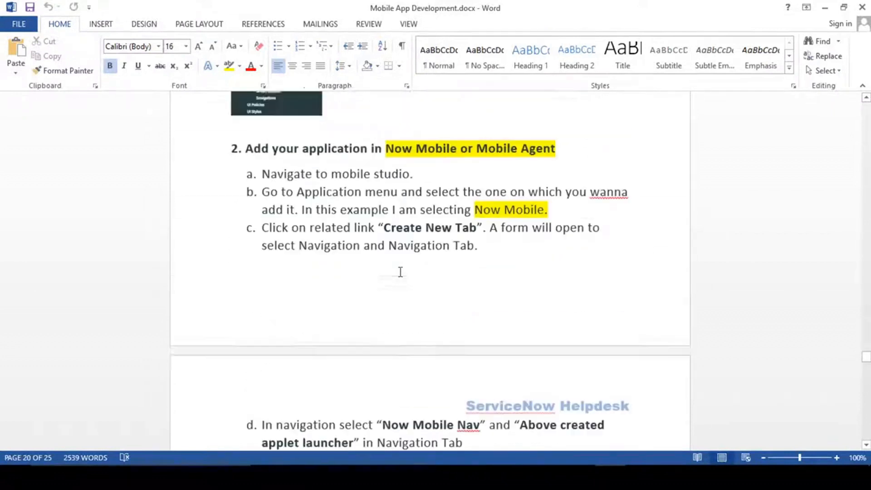
pyautogui.scroll(10, 399, 274)
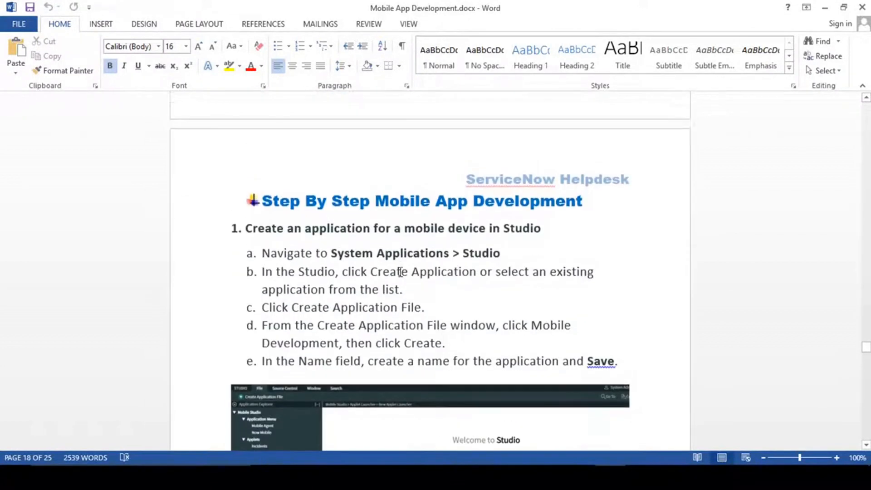
pyautogui.scroll(-3, 400, 271)
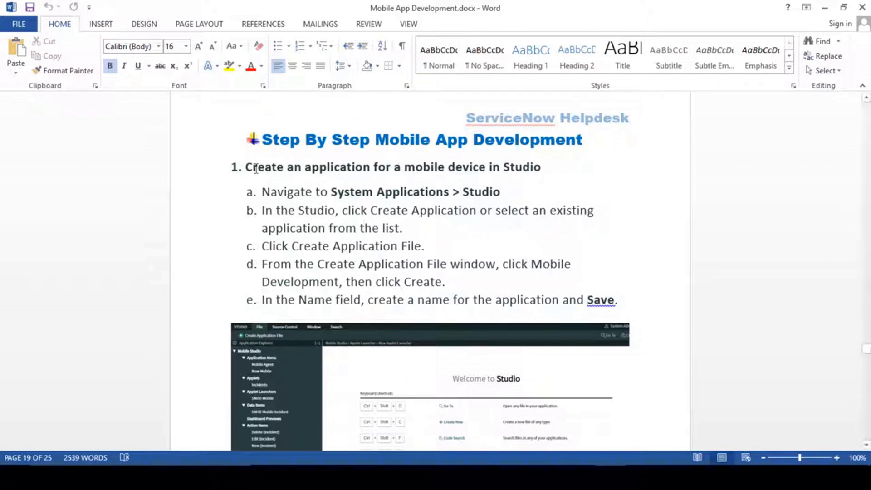
# - Highlight the section 1 heading 'Create an application for a mobile device'
pyautogui.moveTo(248, 168)
pyautogui.mouseDown()
pyautogui.moveTo(471, 156)
pyautogui.moveTo(540, 169)
pyautogui.mouseUp()
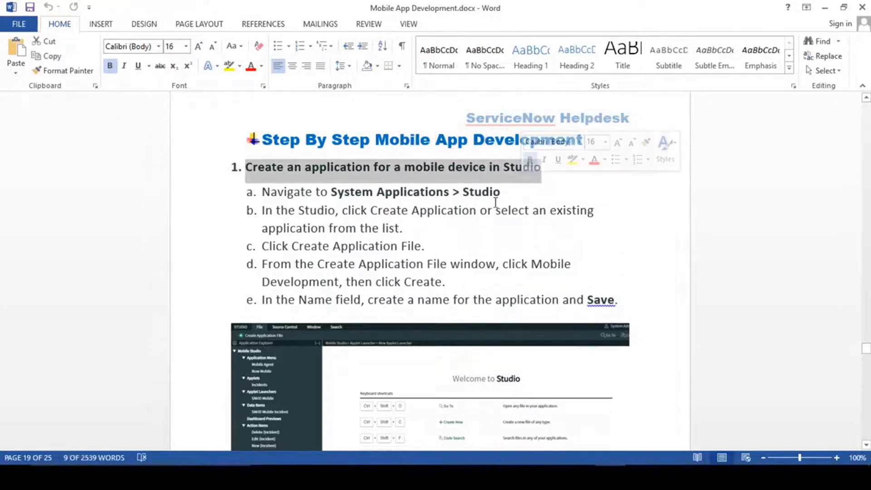
pyautogui.click(494, 205)
pyautogui.scroll(-1, 490, 245)
pyautogui.scroll(1, 490, 245)
pyautogui.moveTo(247, 167); pyautogui.dragTo(453, 176)
pyautogui.click(410, 169)
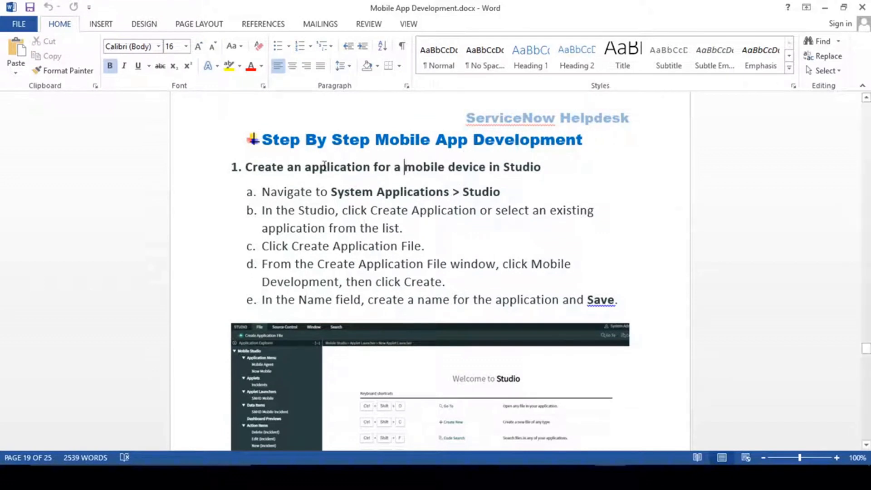
pyautogui.doubleClick(246, 167)
pyautogui.moveTo(315, 164); pyautogui.dragTo(448, 168)
pyautogui.scroll(-2, 422, 236)
pyautogui.scroll(-8, 424, 238)
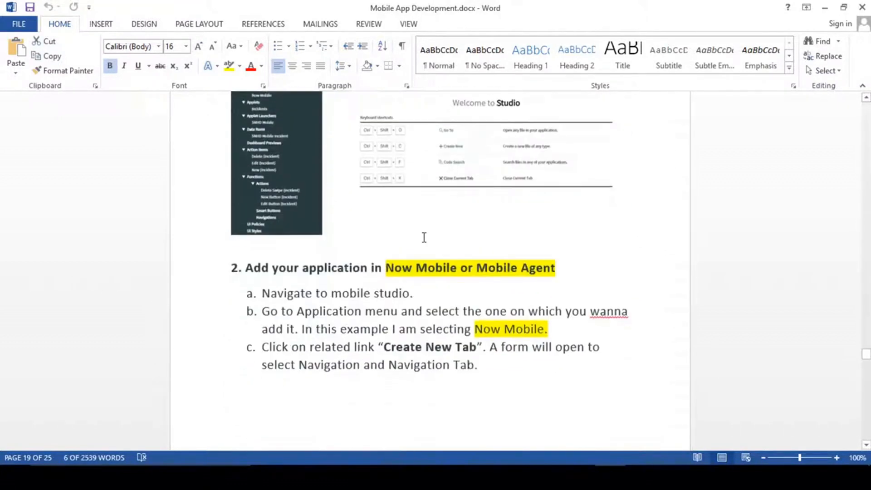
pyautogui.scroll(1, 424, 238)
pyautogui.click(332, 271)
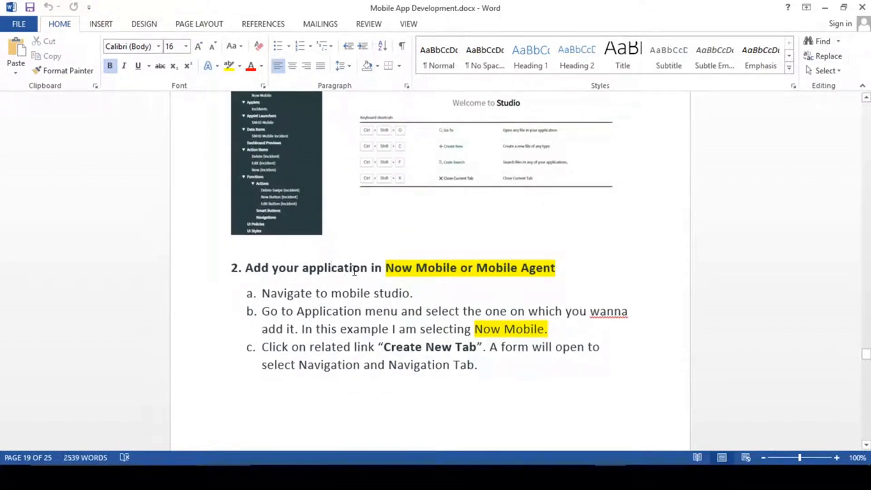
# - Point out 'Now Mobile' and 'Mobile Agent' in the section 2 heading
pyautogui.scroll(5, 353, 272)
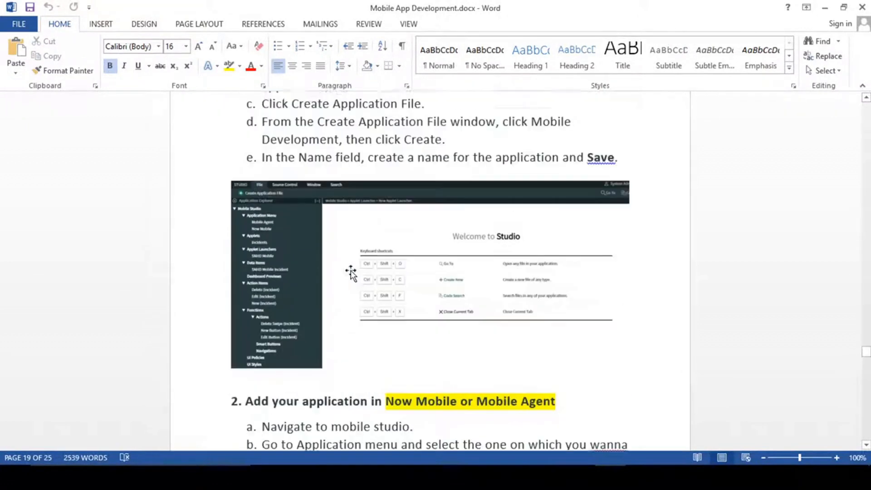
pyautogui.scroll(7, 350, 273)
pyautogui.moveTo(301, 229); pyautogui.dragTo(391, 245)
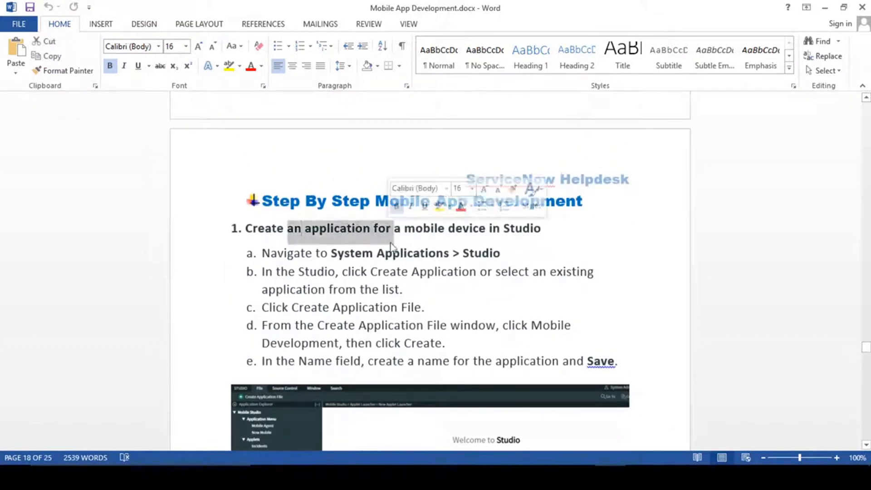
pyautogui.scroll(-15, 411, 296)
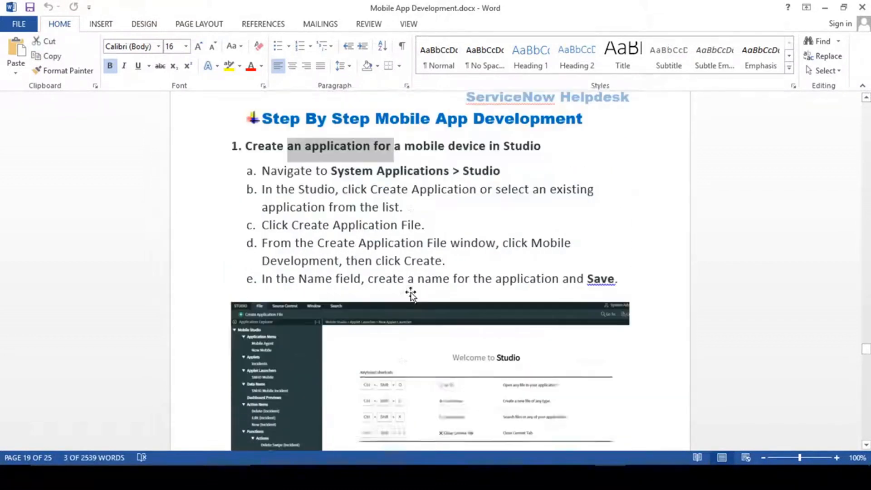
pyautogui.scroll(2, 412, 292)
pyautogui.click(386, 238)
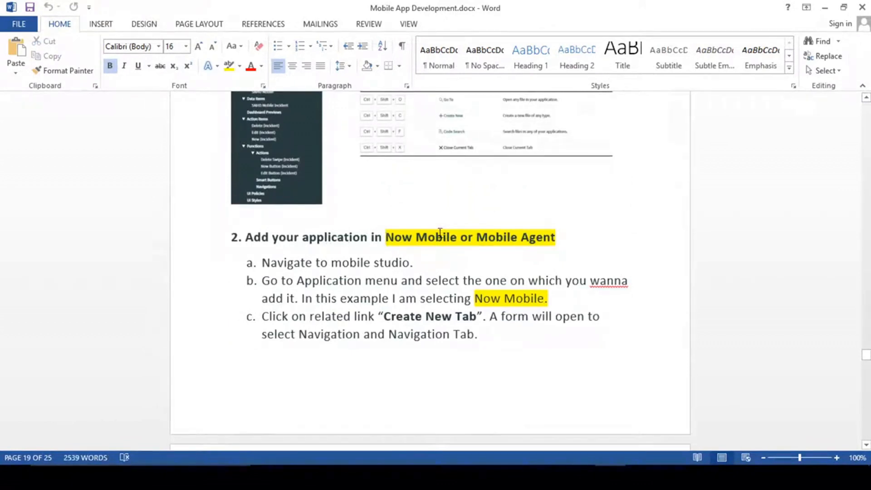
pyautogui.moveTo(387, 238); pyautogui.dragTo(554, 240)
pyautogui.click(474, 242)
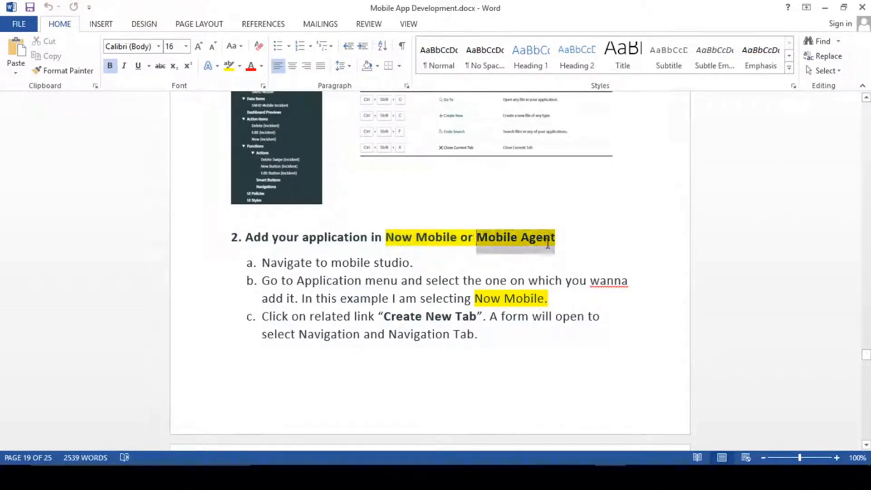
pyautogui.click(423, 240)
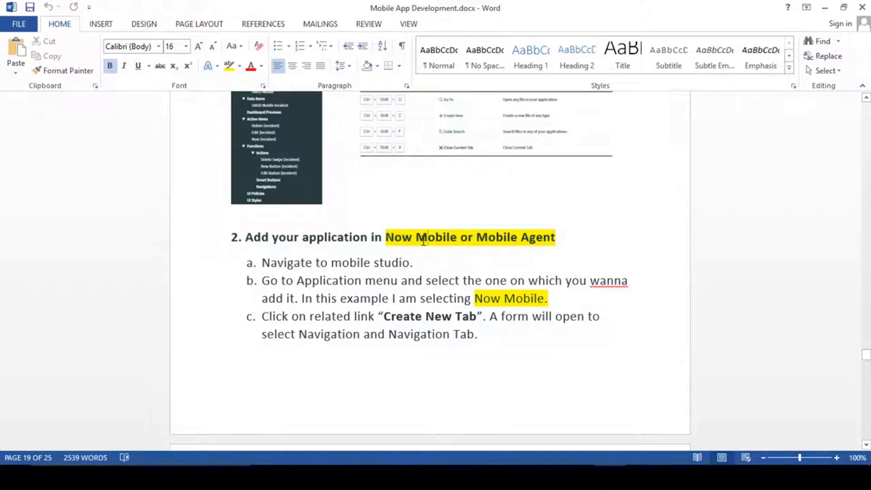
pyautogui.click(418, 238)
pyautogui.click(386, 238)
pyautogui.moveTo(386, 238); pyautogui.dragTo(457, 238)
pyautogui.click(412, 238)
pyautogui.moveTo(386, 238); pyautogui.dragTo(459, 237)
pyautogui.click(471, 241)
# - Scroll through sections 3 and 4 and highlight the 'Functions And Action Item' heading
pyautogui.scroll(-9, 541, 344)
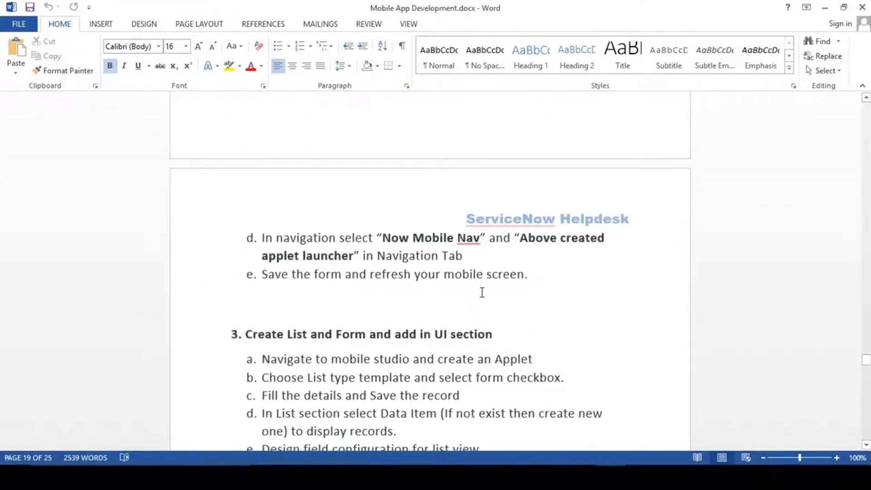
pyautogui.scroll(4, 414, 233)
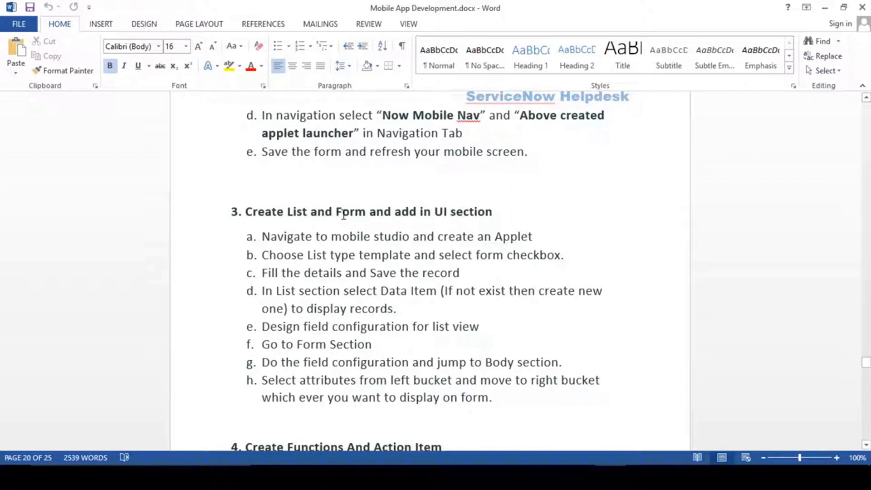
pyautogui.scroll(-2, 352, 265)
pyautogui.scroll(3, 353, 263)
pyautogui.scroll(3, 352, 263)
pyautogui.scroll(-5, 352, 263)
pyautogui.scroll(3, 352, 264)
pyautogui.scroll(8, 352, 263)
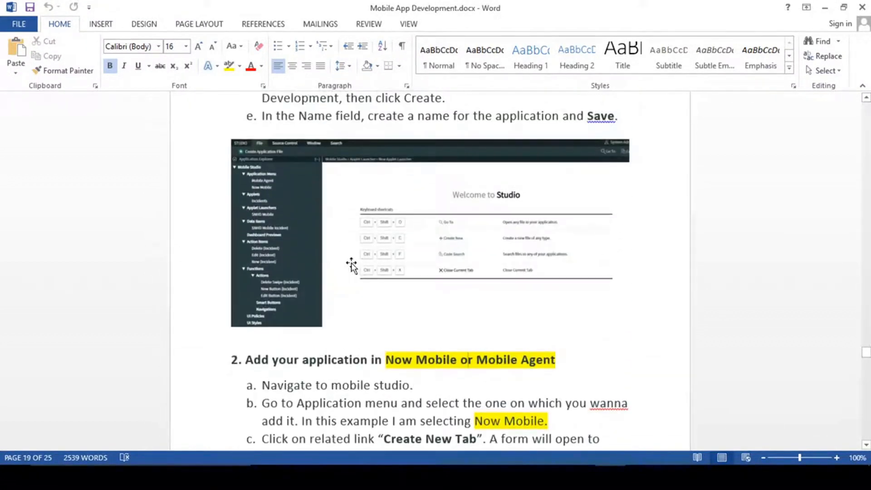
pyautogui.scroll(-5, 352, 263)
pyautogui.scroll(-3, 352, 263)
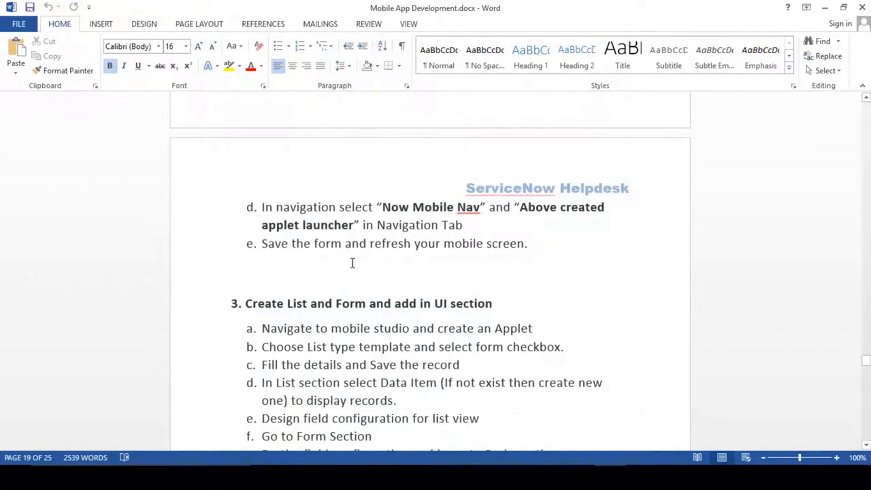
pyautogui.scroll(-7, 352, 264)
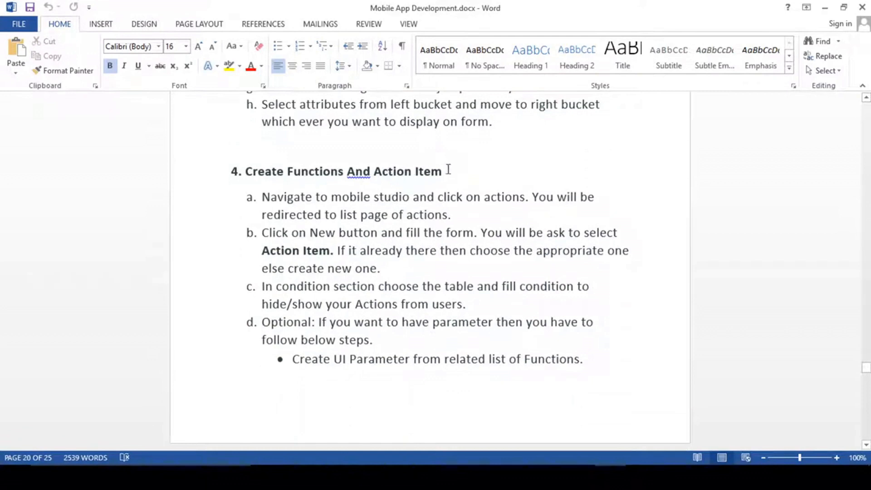
pyautogui.moveTo(446, 174); pyautogui.dragTo(287, 172)
pyautogui.click(350, 197)
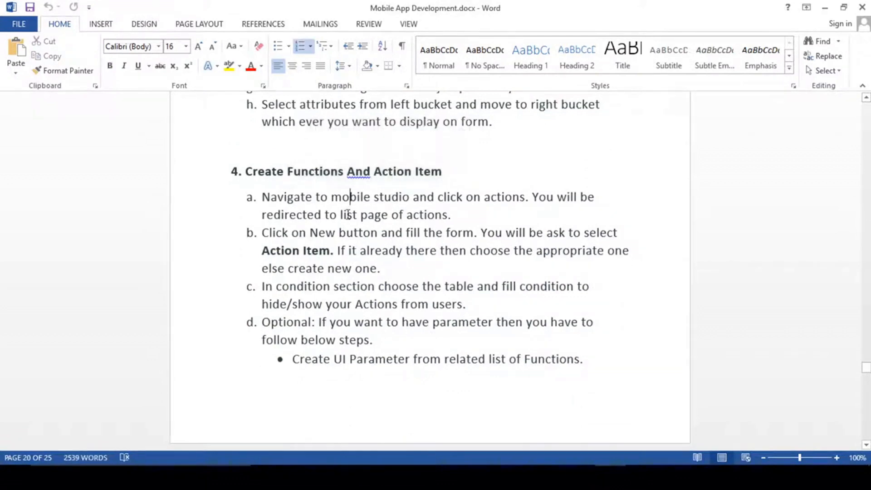
# - Highlight the section 3 and section 4 headings again, then bring the phone mirror back up
pyautogui.scroll(5, 348, 215)
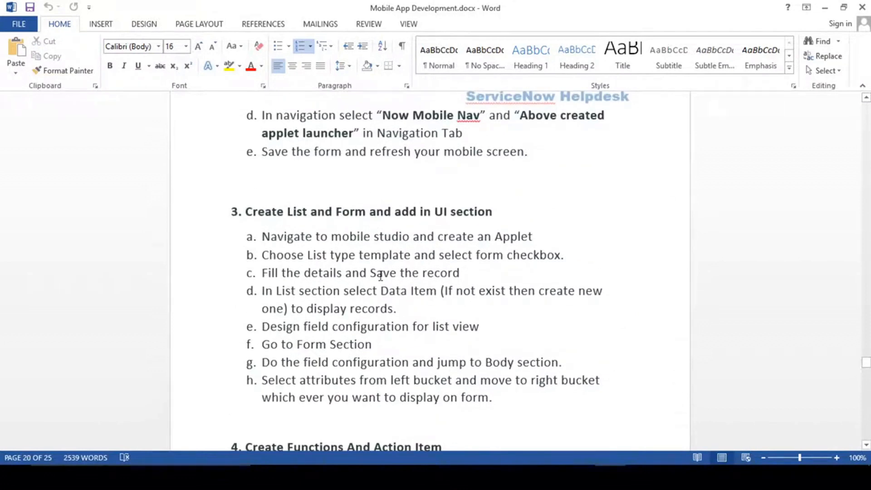
pyautogui.scroll(-1, 381, 275)
pyautogui.moveTo(305, 151); pyautogui.dragTo(419, 151)
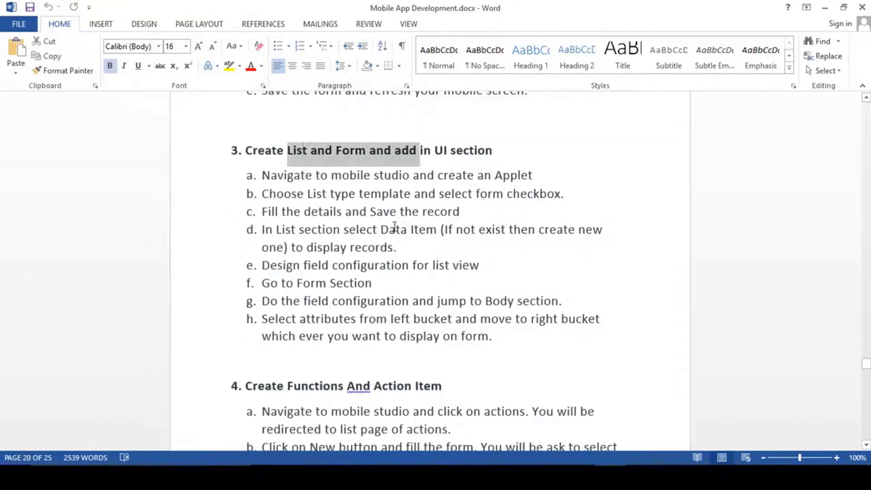
pyautogui.scroll(-3, 397, 290)
pyautogui.click(371, 228)
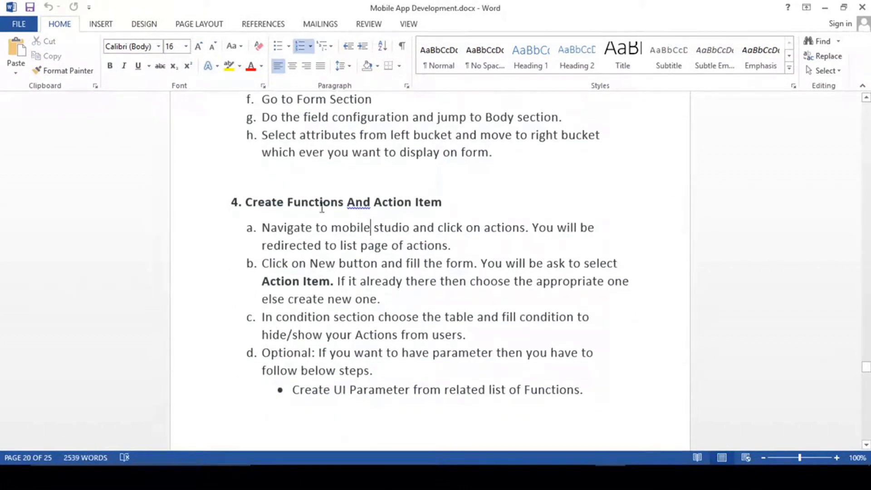
pyautogui.moveTo(288, 202); pyautogui.dragTo(416, 203)
pyautogui.click(421, 302)
pyautogui.click(642, 476)
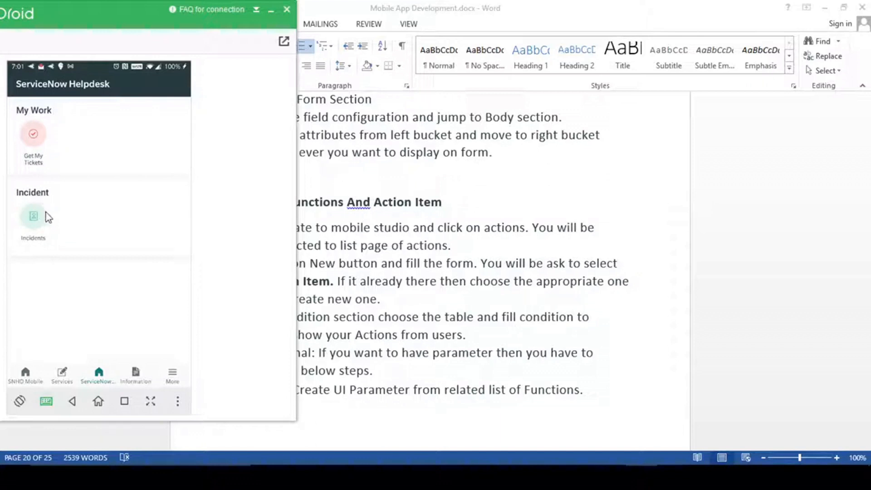
# - Open Get My Tickets on the phone, then switch to the System Administration home's navigator filter
pyautogui.click(33, 139)
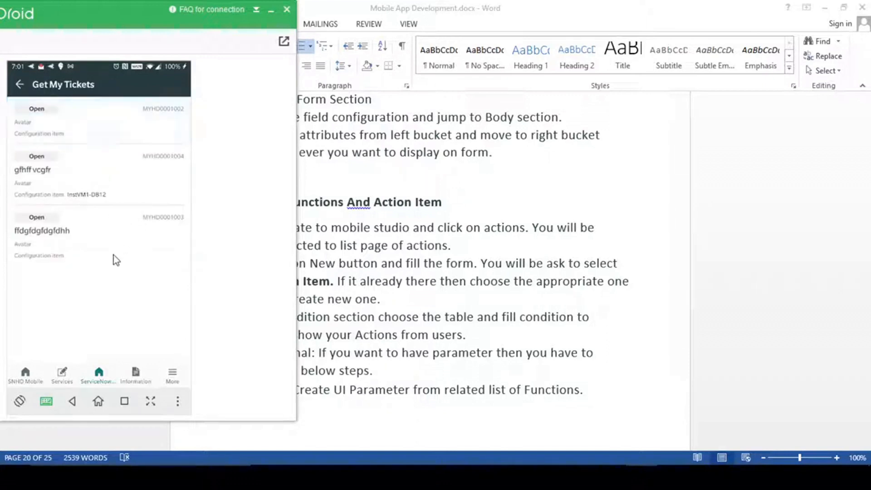
pyautogui.click(450, 478)
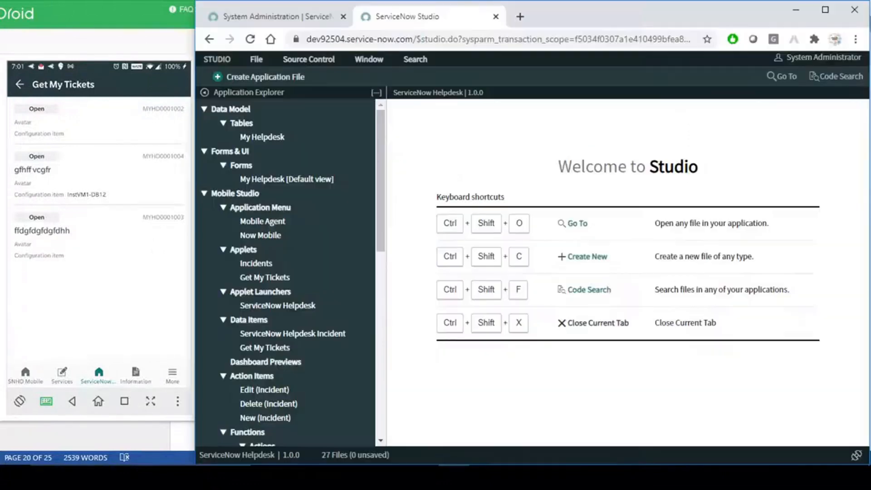
pyautogui.click(292, 25)
pyautogui.click(279, 97)
# - Open the My Helpdesks list by filtering 'my h', and check a ticket's activity stream on the phone
pyautogui.write('my h')
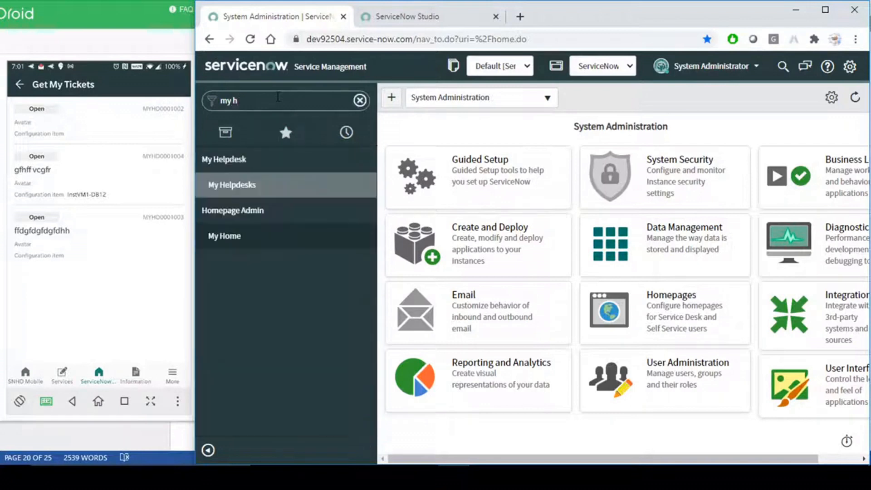
pyautogui.middleClick(250, 185)
pyautogui.click(575, 15)
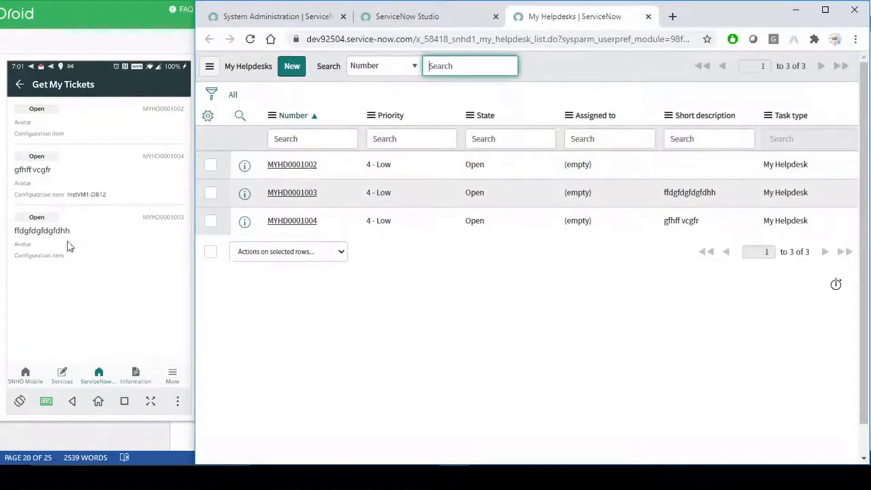
pyautogui.click(73, 129)
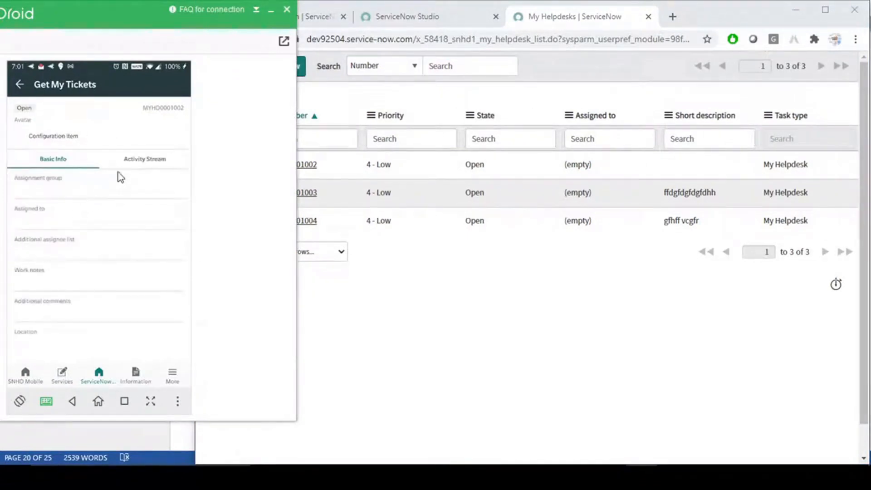
pyautogui.click(132, 160)
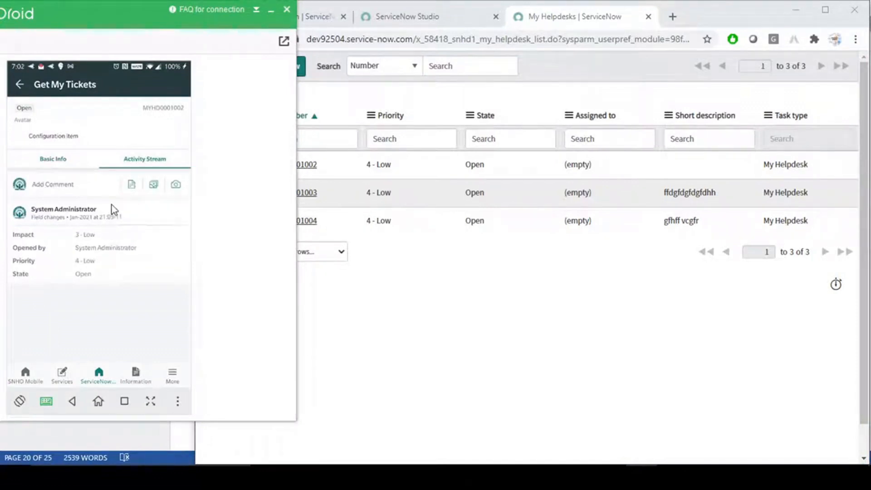
pyautogui.click(63, 162)
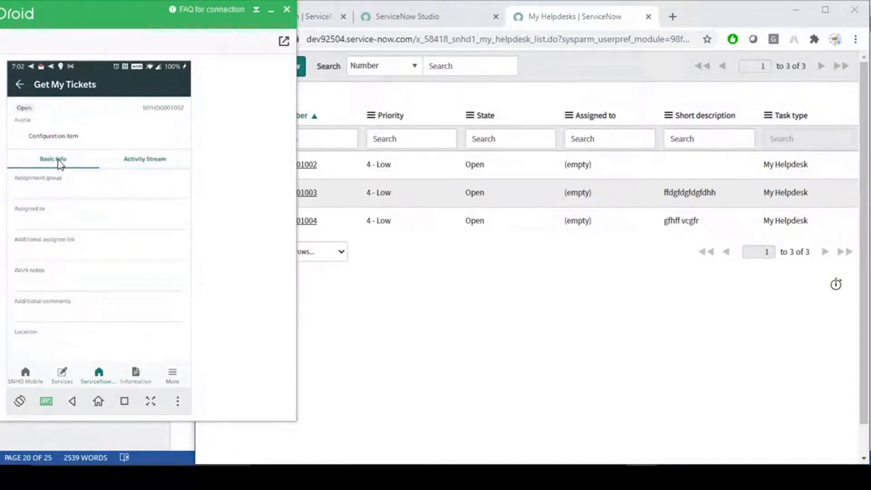
pyautogui.click(20, 84)
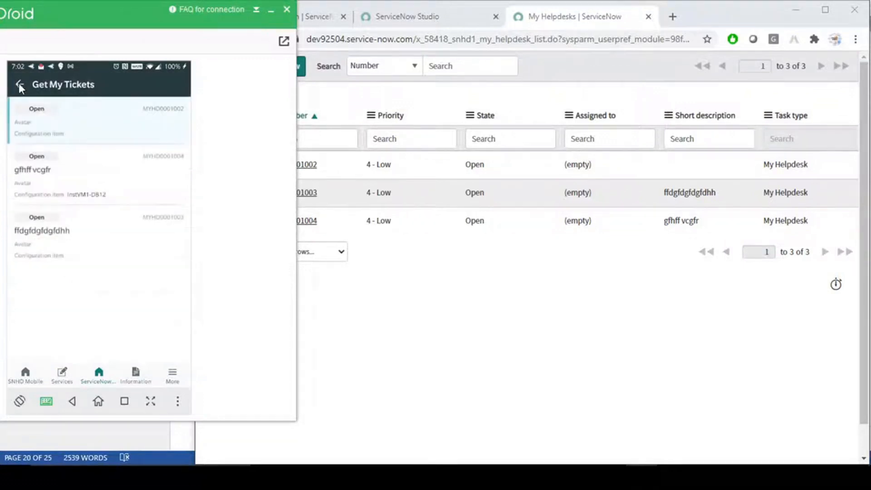
# - Close the My Helpdesks list back to Studio's welcome page and review the Functions And Action heading in Word
pyautogui.click(464, 293)
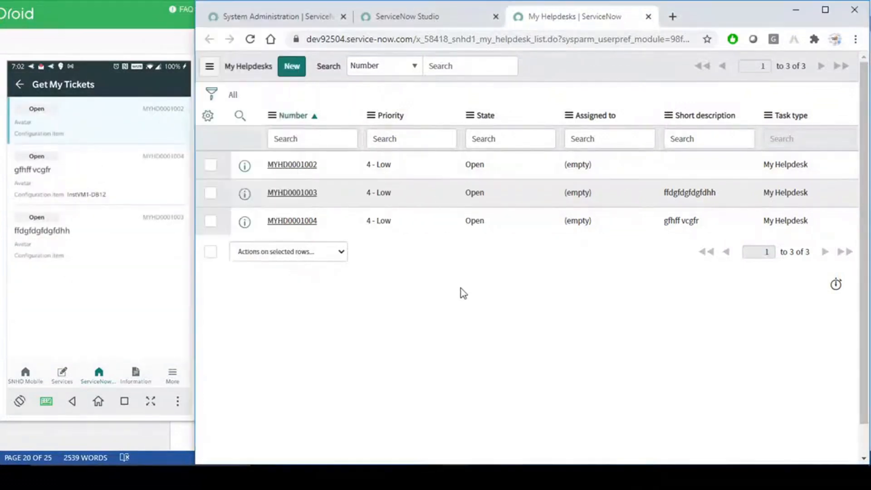
pyautogui.click(414, 20)
pyautogui.click(649, 17)
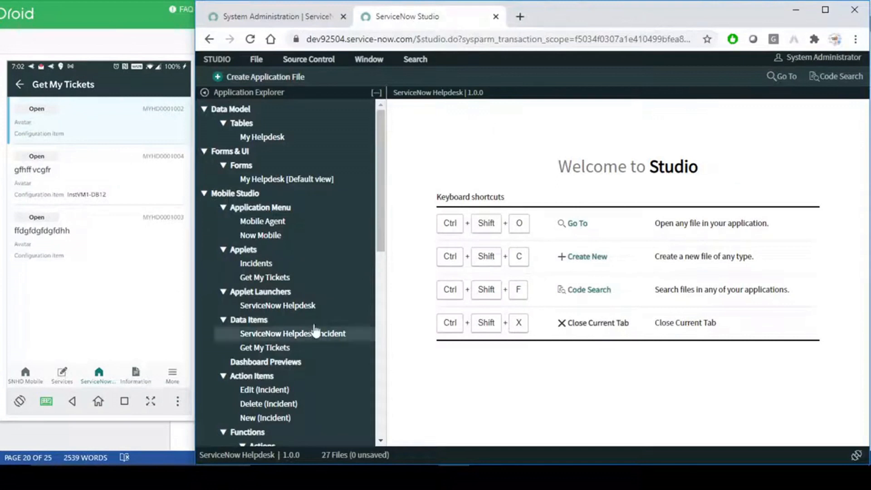
pyautogui.click(611, 477)
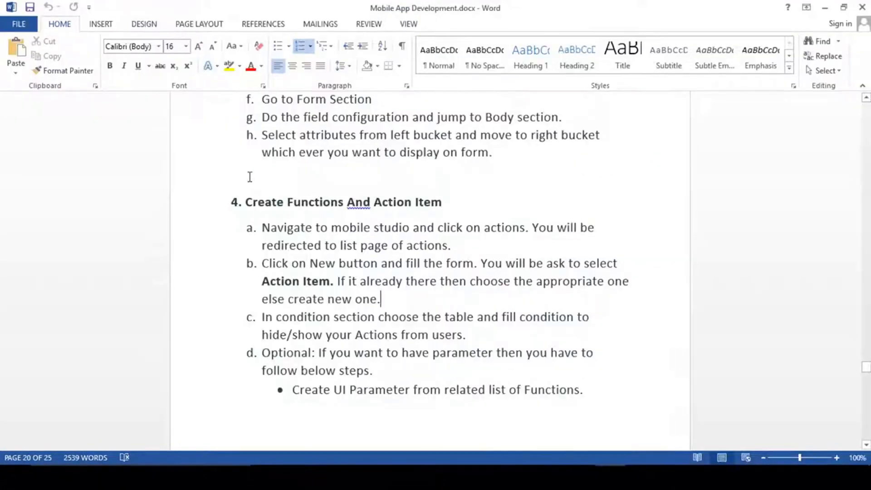
pyautogui.moveTo(288, 203); pyautogui.dragTo(414, 203)
pyautogui.click(397, 203)
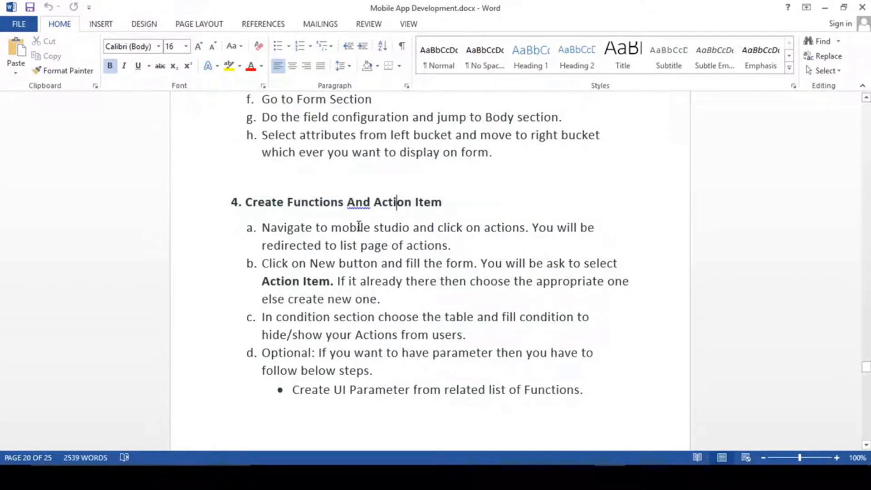
pyautogui.hotkey('alt', 'Tab')
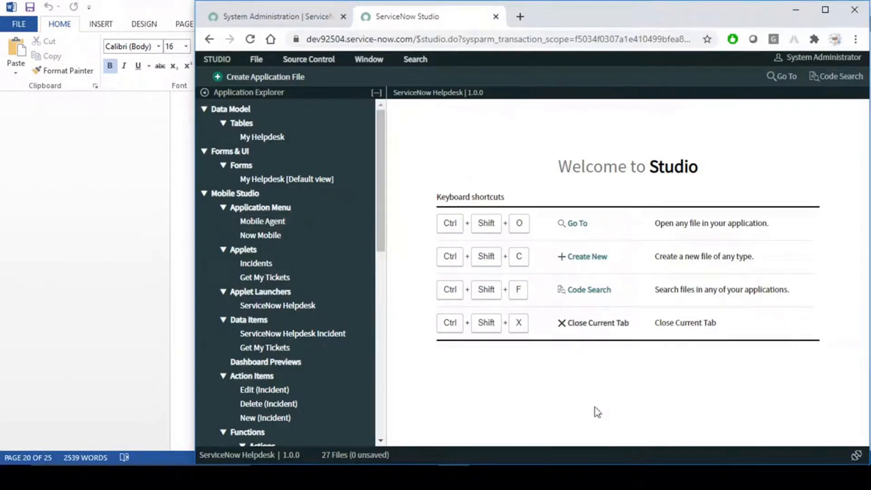
pyautogui.click(641, 477)
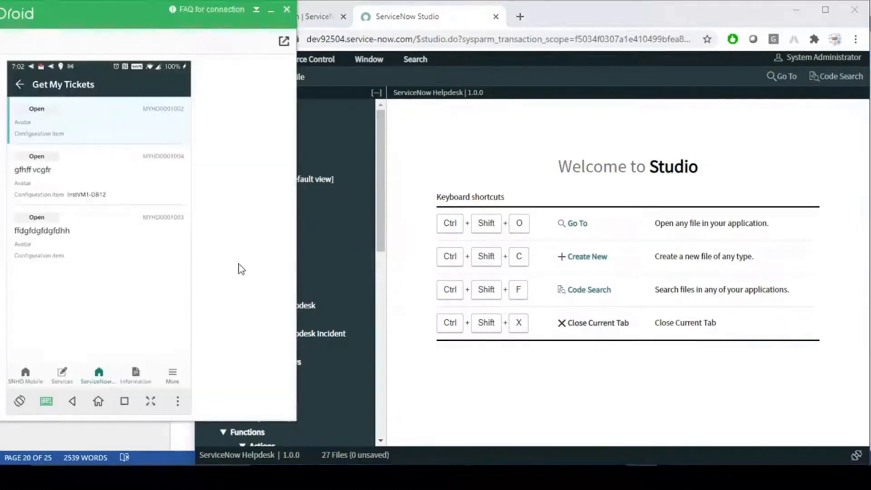
pyautogui.click(101, 124)
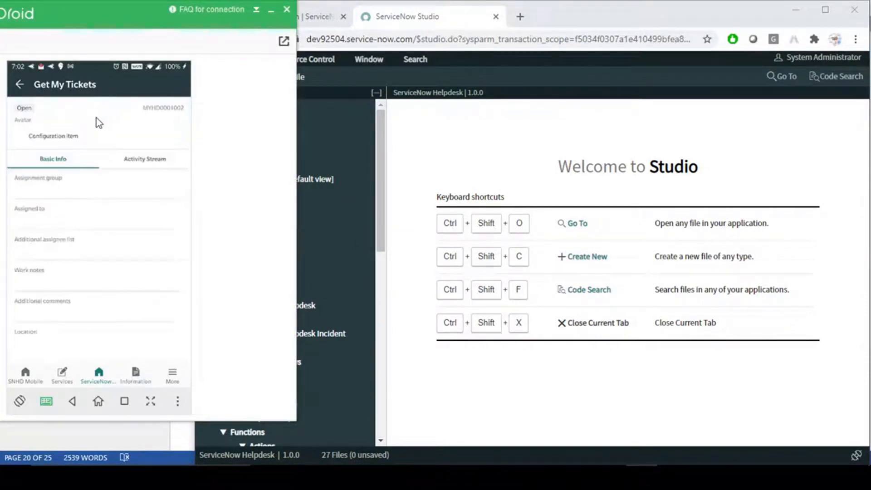
pyautogui.click(19, 85)
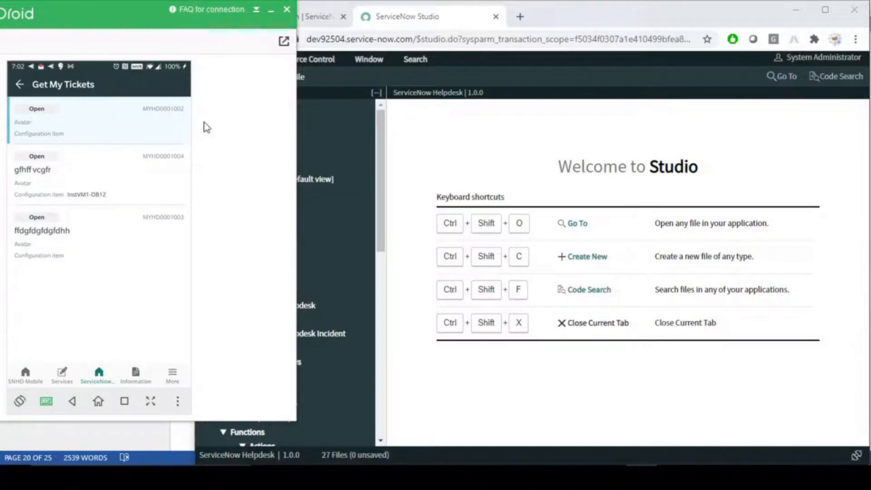
pyautogui.click(460, 144)
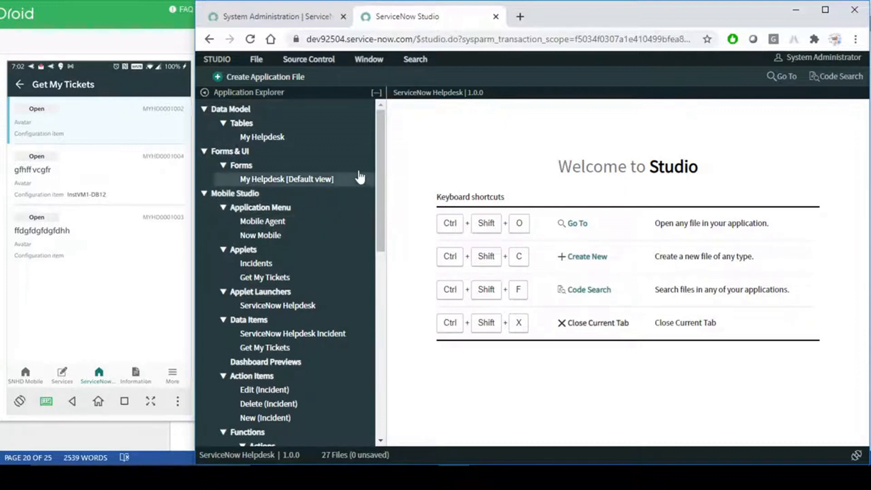
# - Open the Mobile Actions functions list, create a new Action function record and focus its Name field
pyautogui.moveTo(378, 151); pyautogui.dragTo(386, 247)
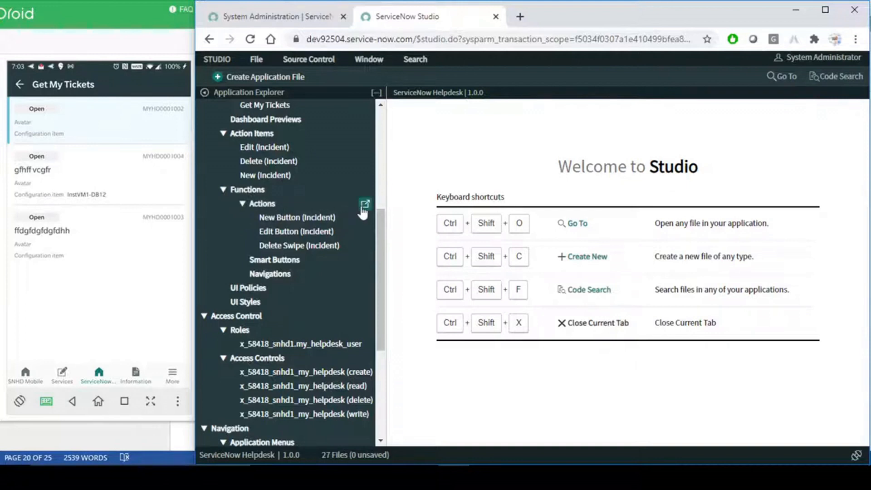
pyautogui.click(364, 205)
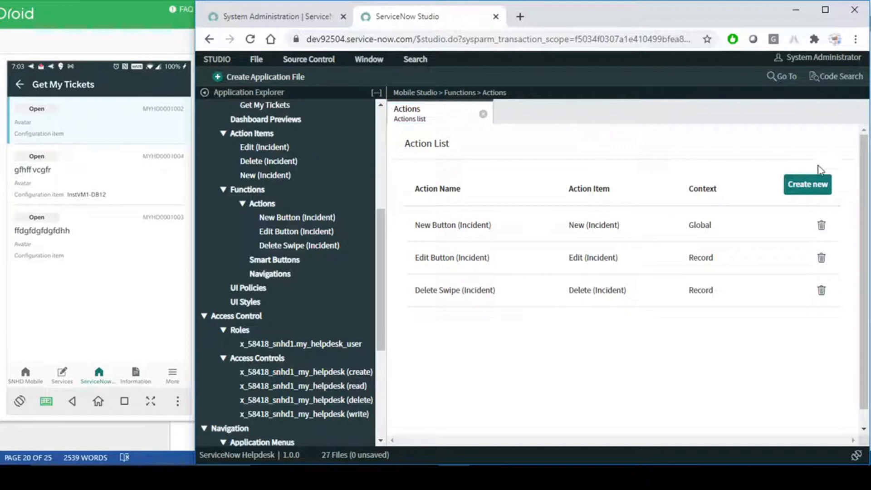
pyautogui.click(808, 187)
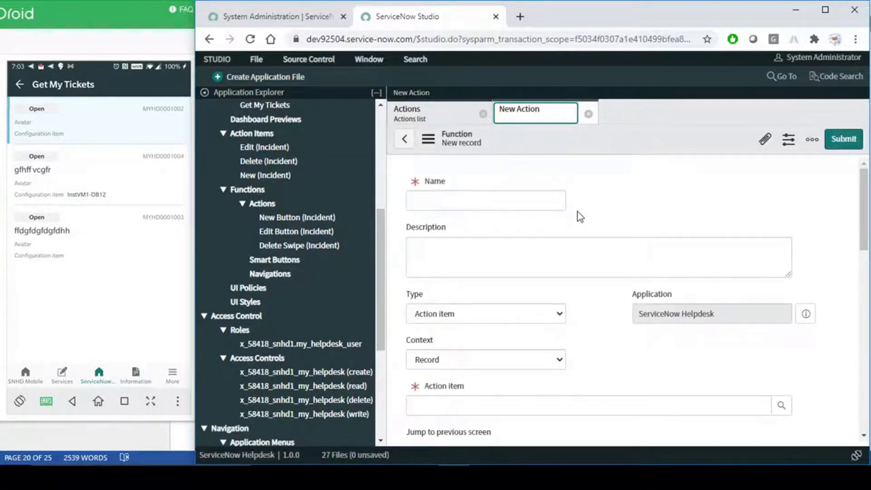
pyautogui.click(476, 197)
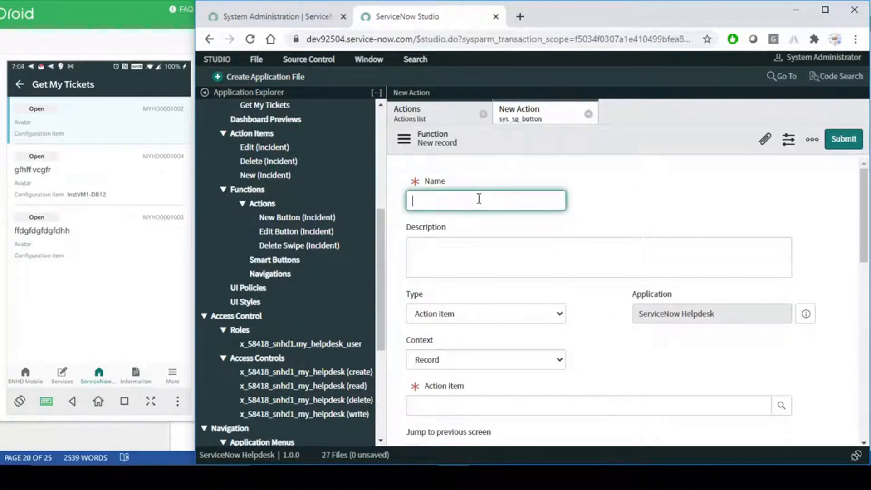
# - Name the new function 'Delete My Ticket' and paste the same text as its description
pyautogui.write('Delete My Ticket')
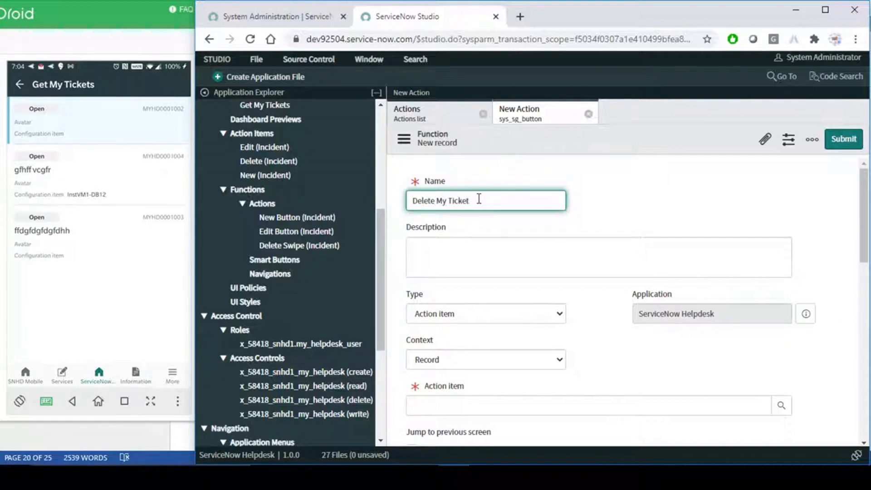
pyautogui.moveTo(484, 200); pyautogui.dragTo(411, 201)
pyautogui.click(440, 205)
pyautogui.click(484, 203)
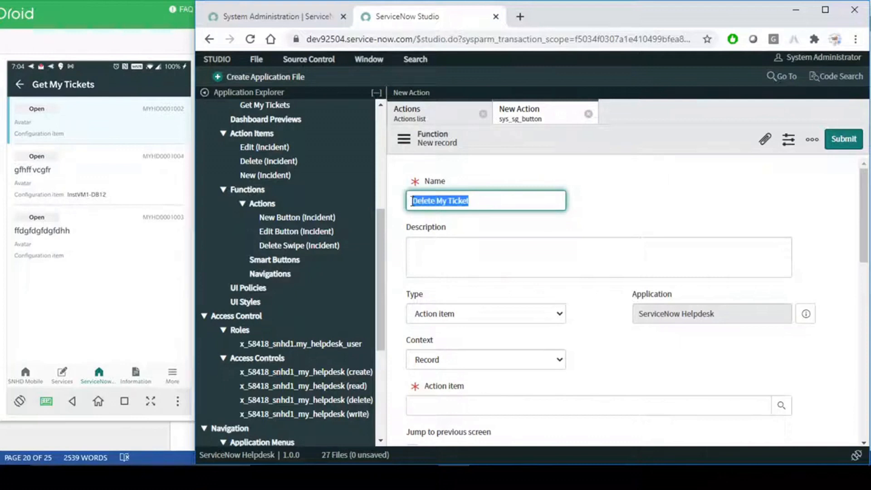
pyautogui.click(462, 201)
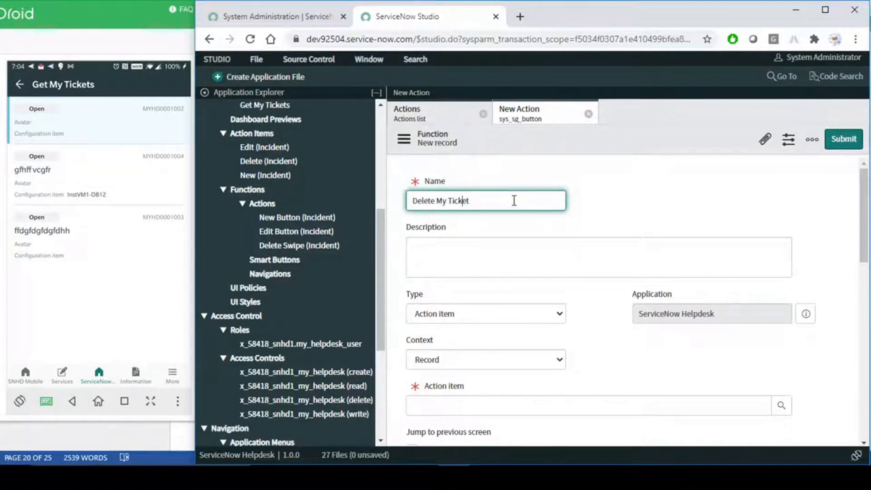
pyautogui.click(472, 253)
pyautogui.moveTo(483, 203); pyautogui.dragTo(369, 204)
pyautogui.hotkey('ctrl', 'c')
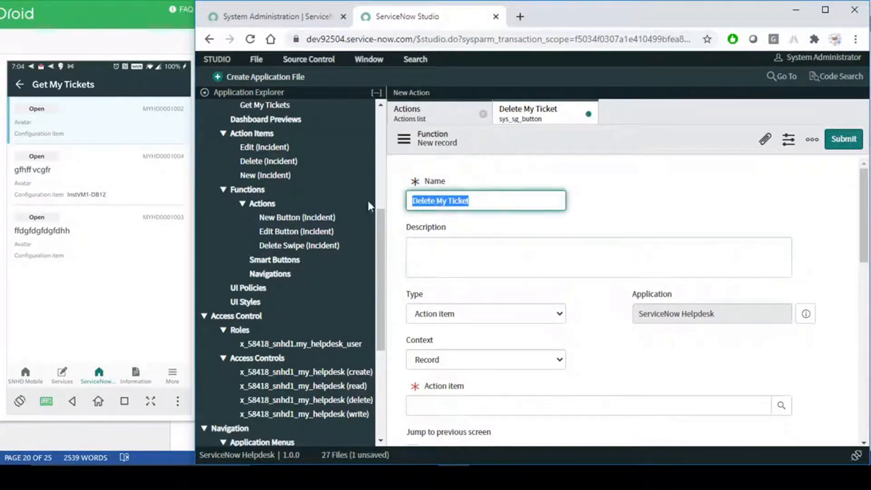
pyautogui.click(458, 255)
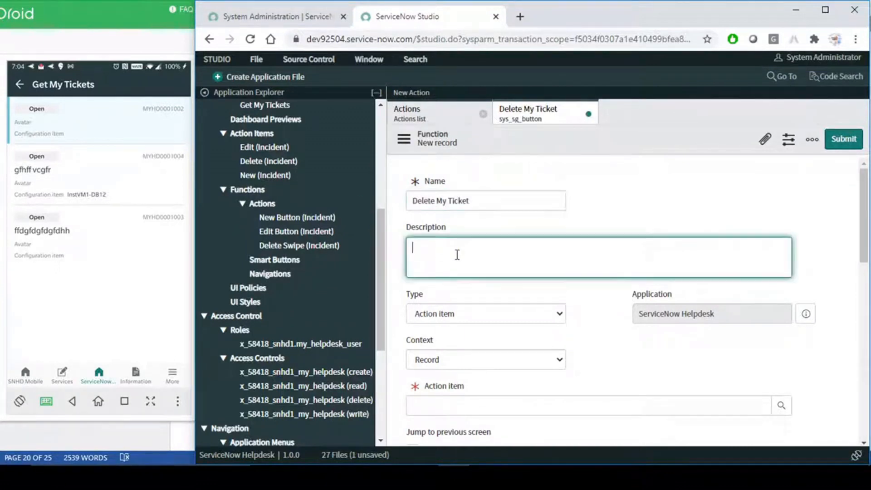
pyautogui.hotkey('ctrl', 'v')
pyautogui.click(599, 201)
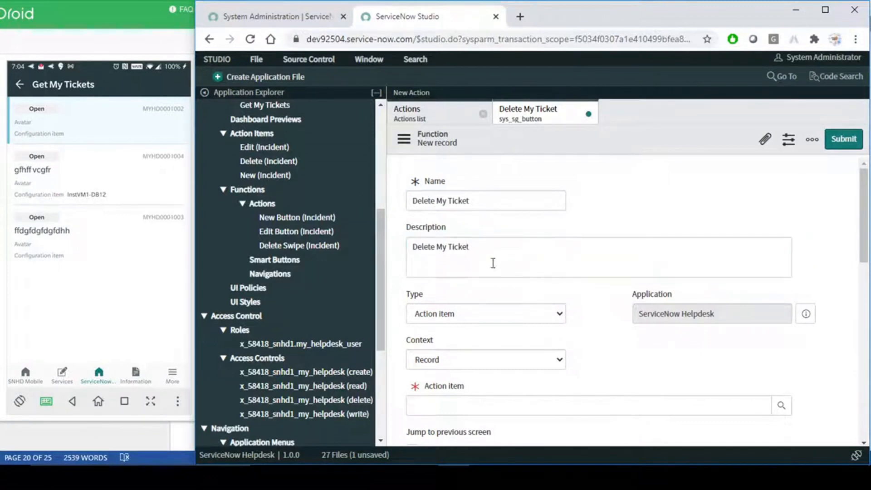
pyautogui.moveTo(492, 261); pyautogui.dragTo(343, 259)
pyautogui.click(515, 260)
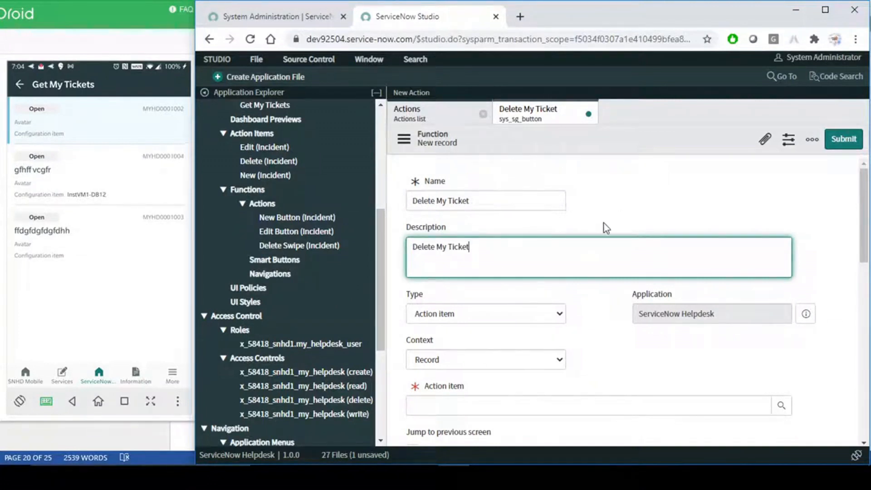
# - Keep the Type as Action item and the Context as Record
pyautogui.scroll(-2, 604, 225)
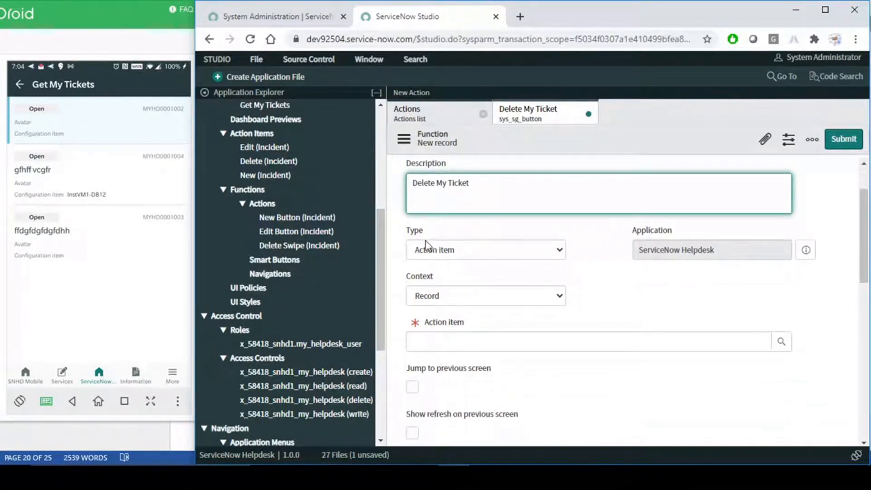
pyautogui.click(497, 250)
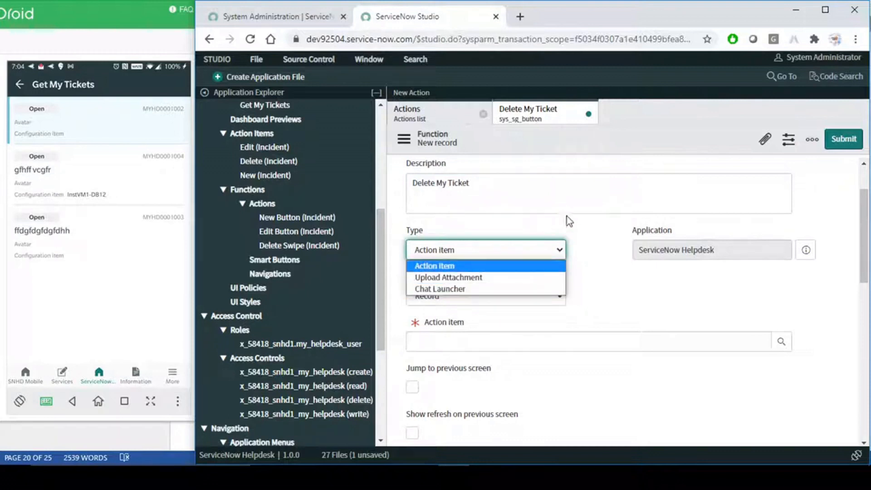
pyautogui.click(605, 242)
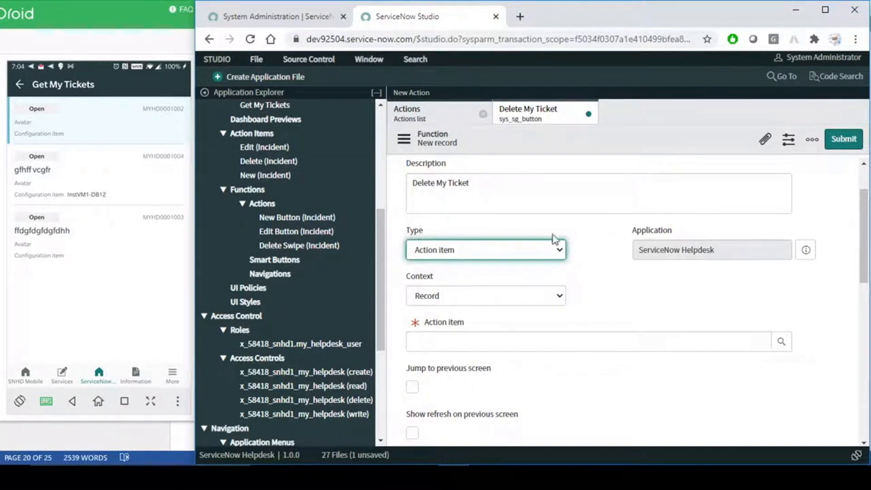
pyautogui.moveTo(700, 250); pyautogui.dragTo(629, 252)
pyautogui.click(645, 273)
pyautogui.moveTo(714, 249); pyautogui.dragTo(620, 306)
pyautogui.click(630, 299)
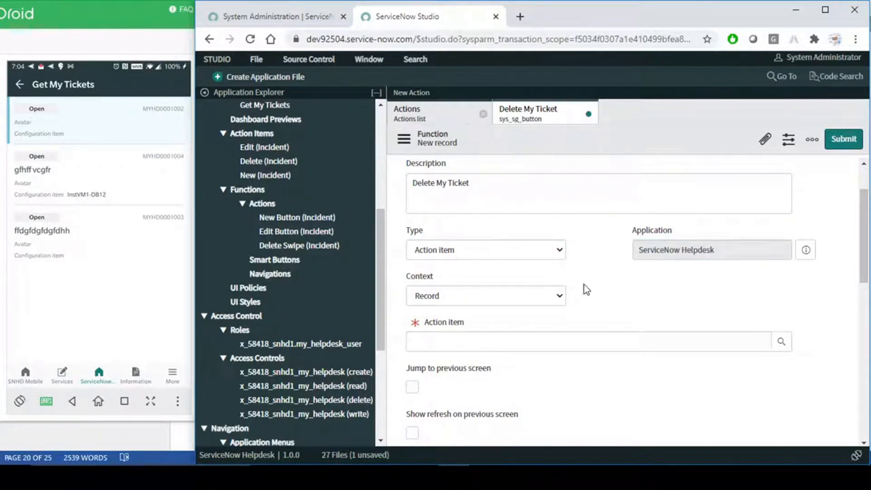
pyautogui.click(536, 296)
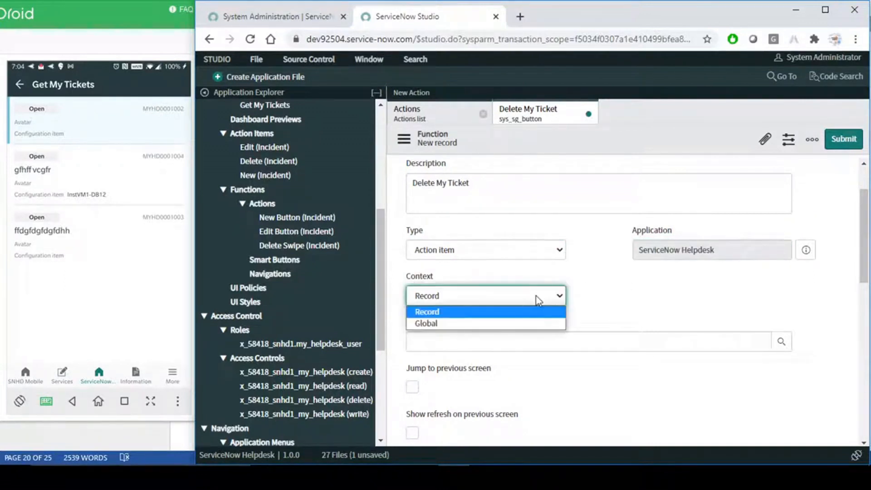
pyautogui.click(636, 285)
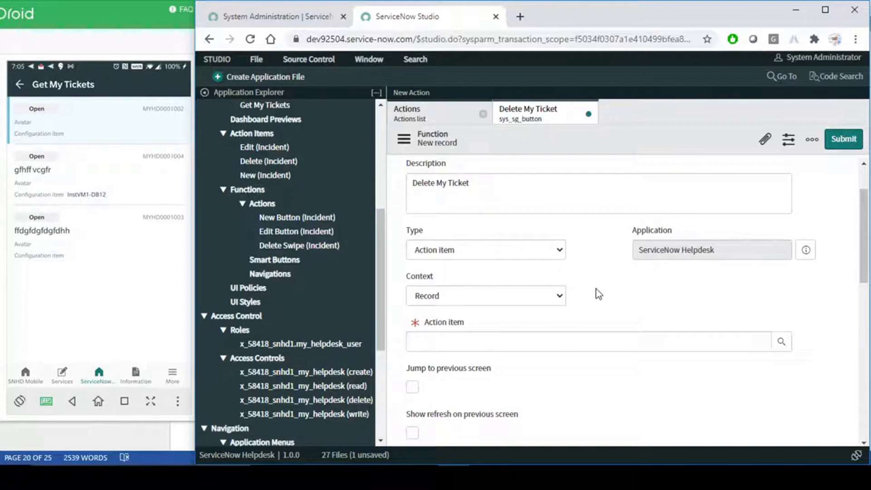
# - Review the Action item field, then bring up the existing action items list
pyautogui.scroll(-2, 593, 290)
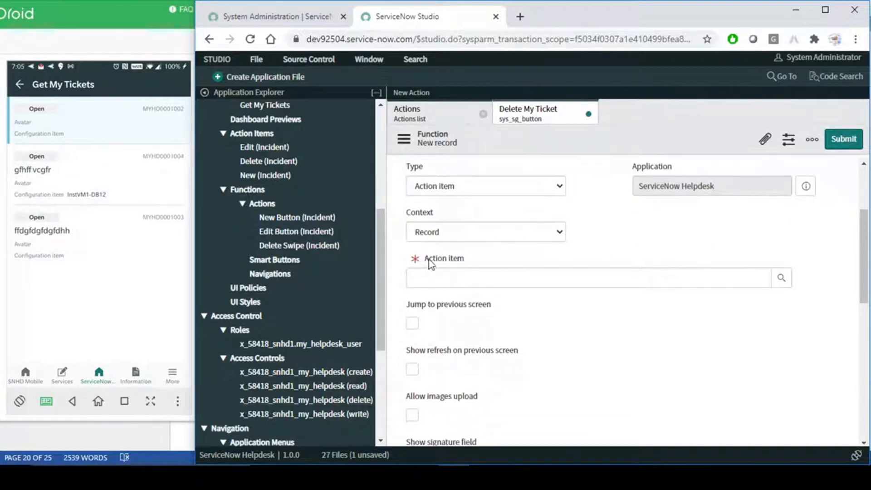
pyautogui.moveTo(426, 259); pyautogui.dragTo(506, 254)
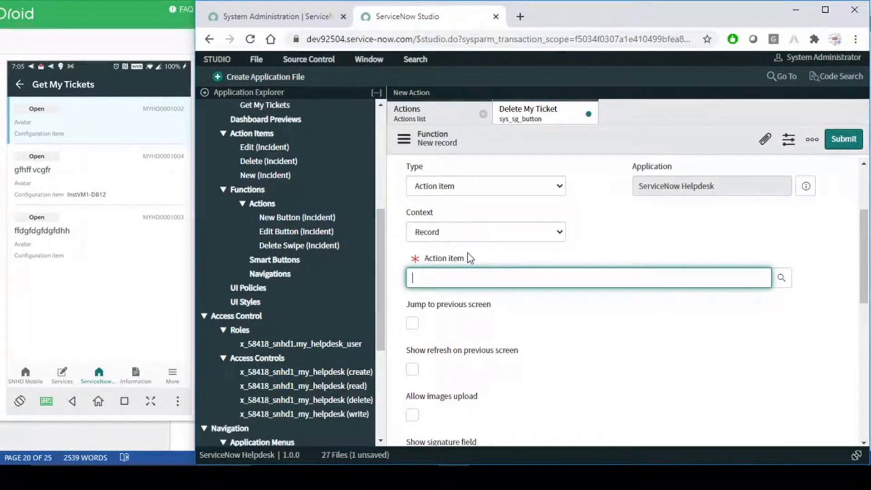
pyautogui.click(594, 247)
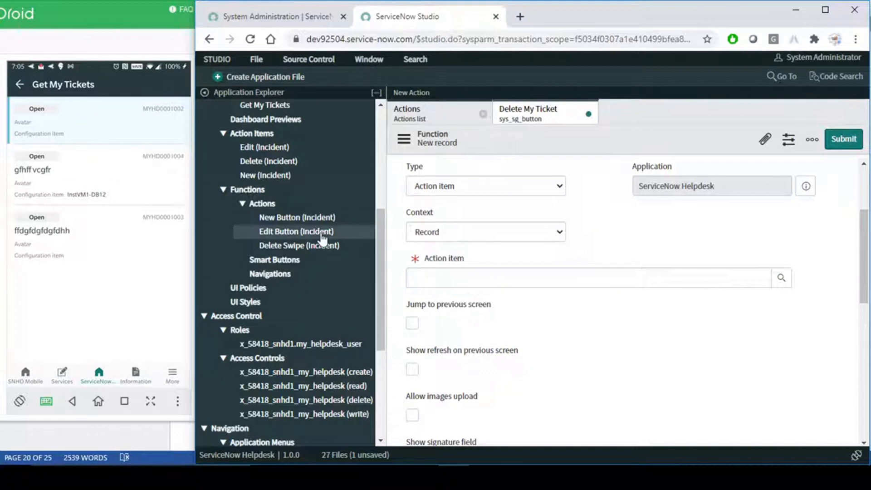
pyautogui.scroll(3, 315, 249)
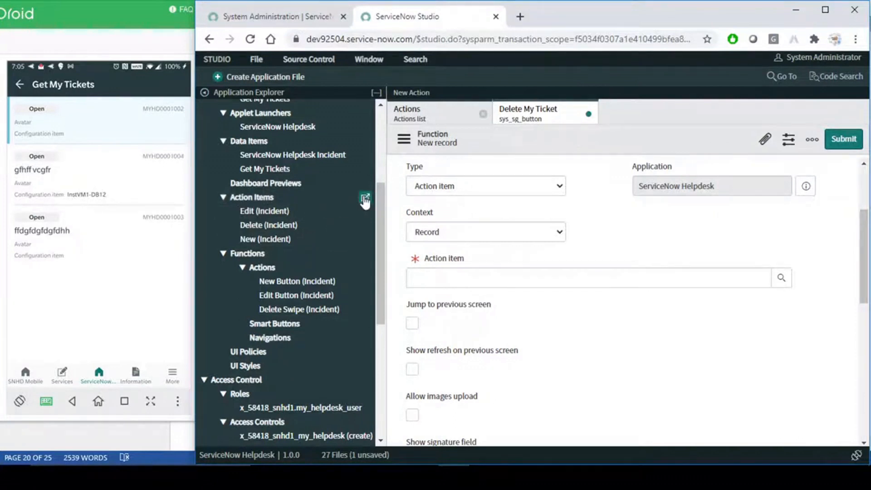
pyautogui.click(365, 198)
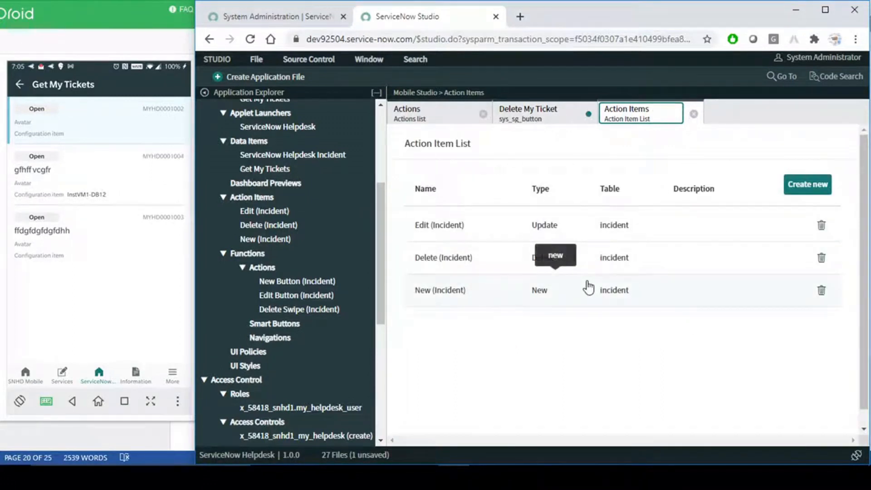
# - Try the Action item lookup on Delete My Ticket, then show the Action Items list (Edit, Delete, New)
pyautogui.click(521, 119)
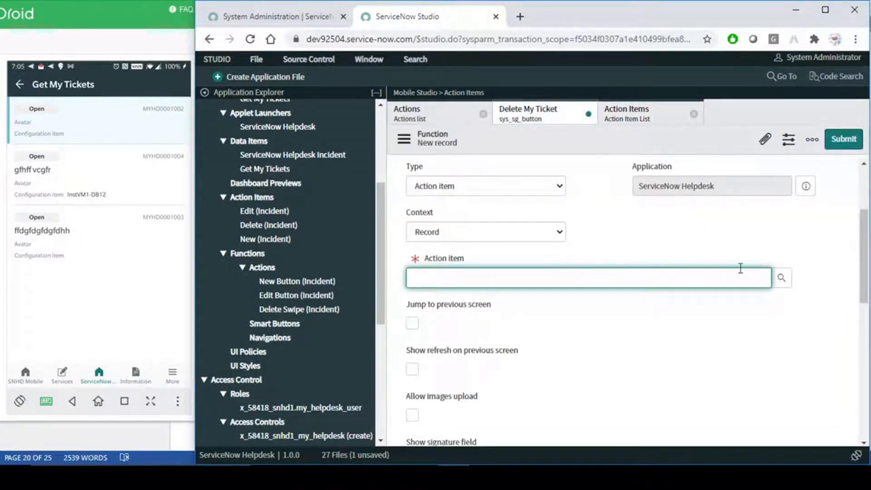
pyautogui.click(782, 278)
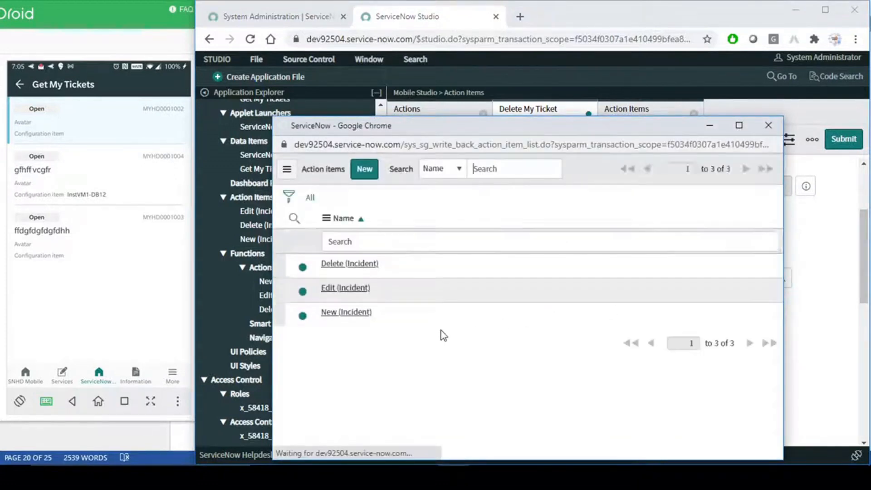
pyautogui.click(375, 180)
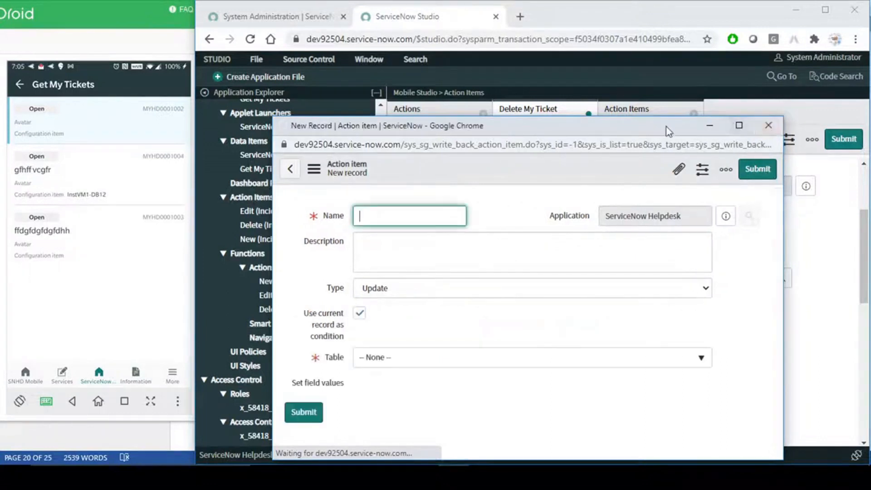
pyautogui.click(769, 126)
pyautogui.click(649, 118)
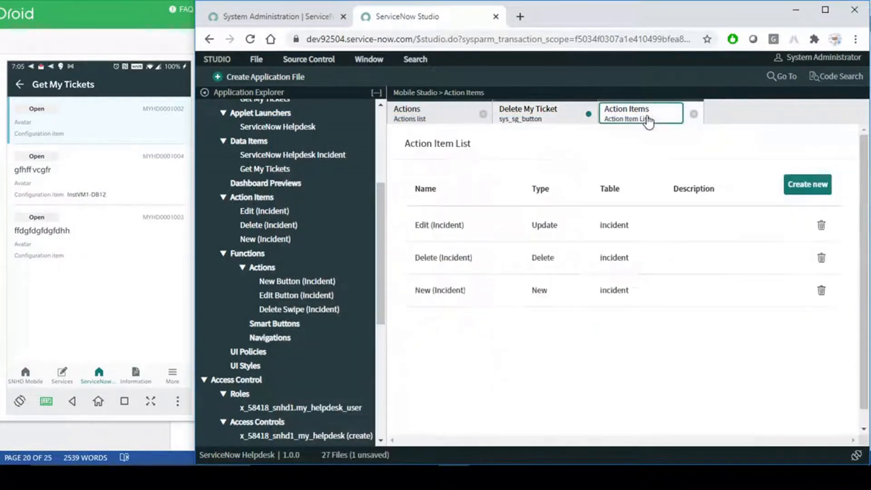
# - Start a new action item after reviewing the Delete My Ticket function form
pyautogui.click(808, 187)
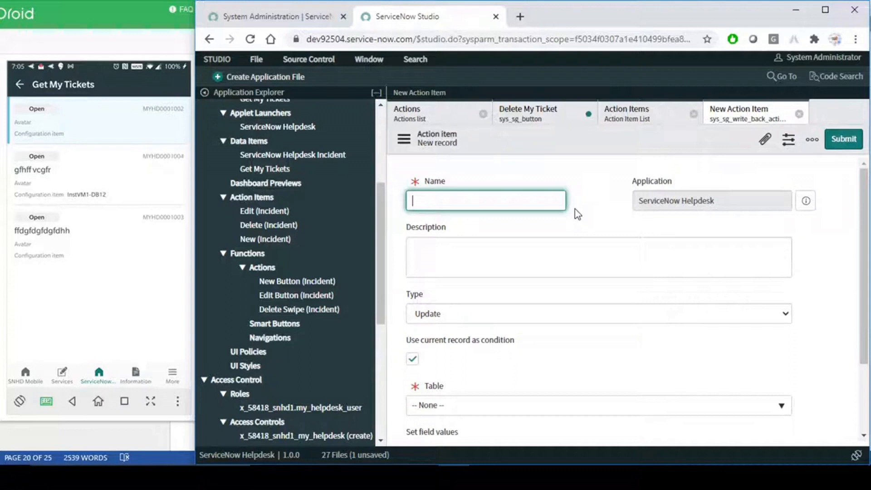
pyautogui.click(531, 118)
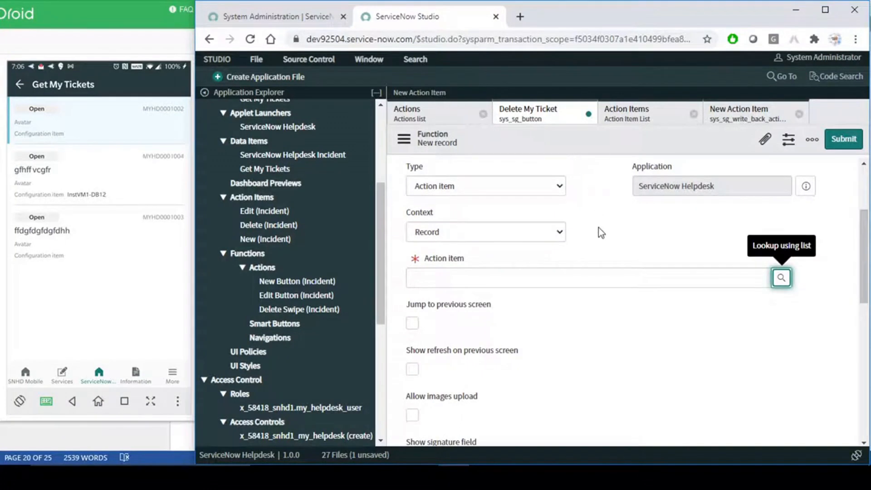
pyautogui.scroll(3, 598, 227)
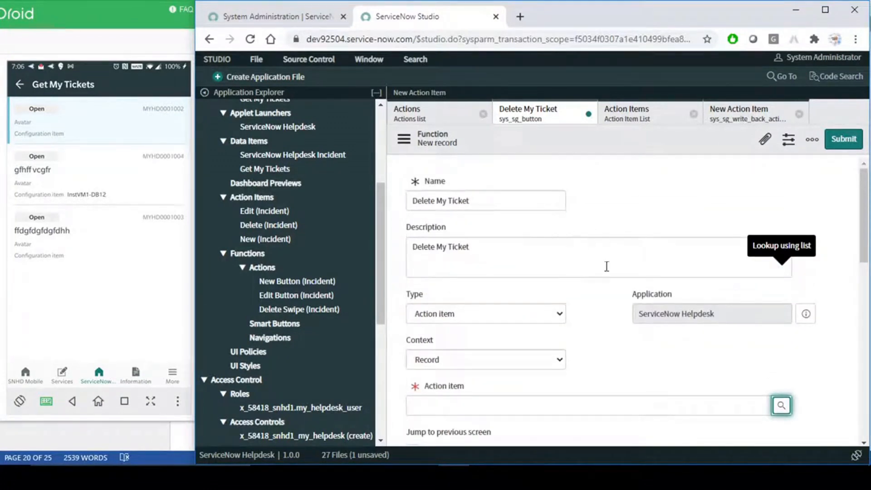
pyautogui.scroll(-3, 609, 296)
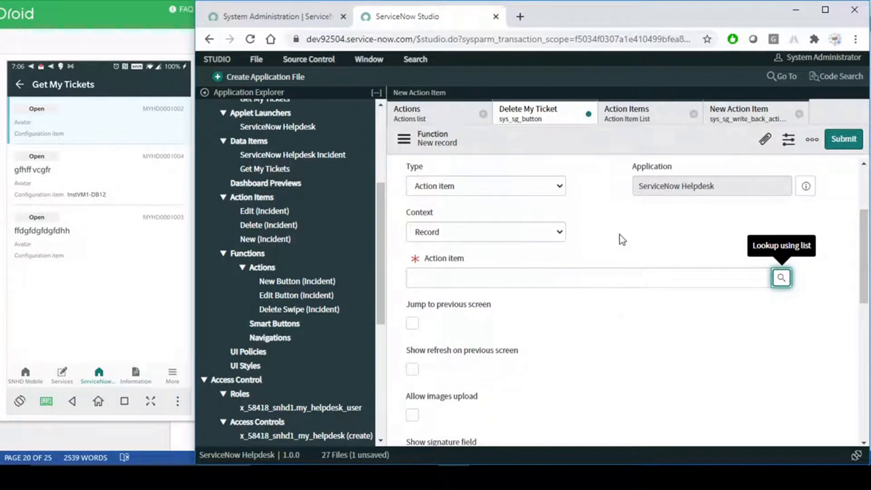
pyautogui.moveTo(469, 256); pyautogui.dragTo(426, 259)
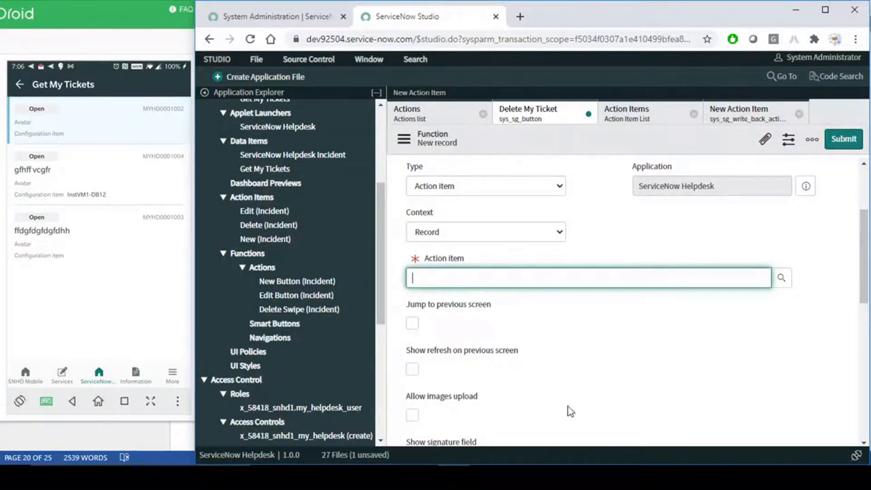
pyautogui.click(739, 119)
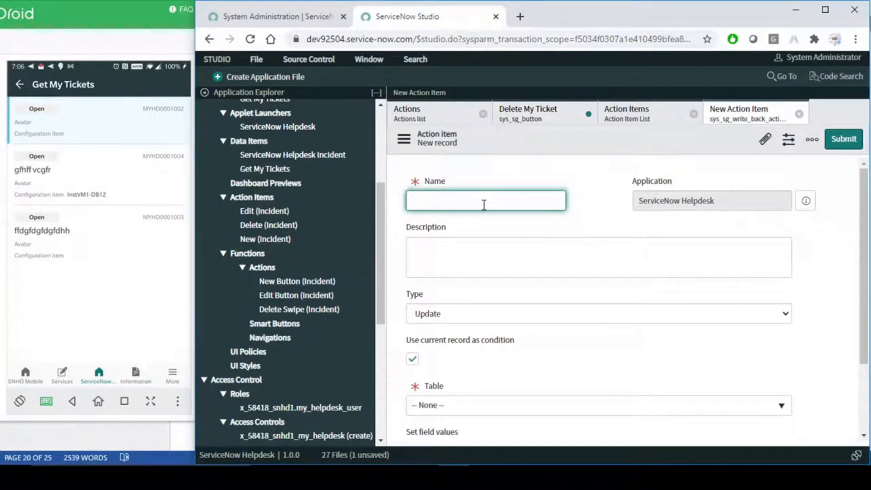
# - Name the action item 'Delete my ticket' and set its type to Delete
pyautogui.write('Delete my ticket')
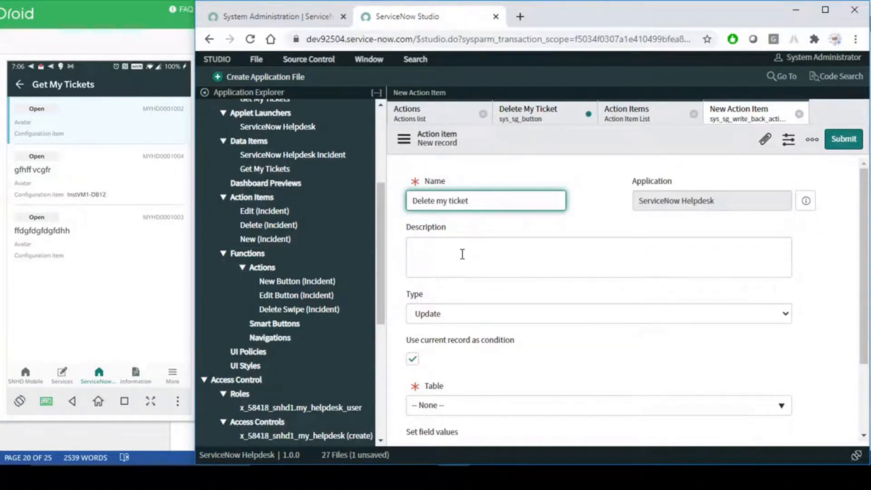
pyautogui.click(461, 255)
pyautogui.click(465, 314)
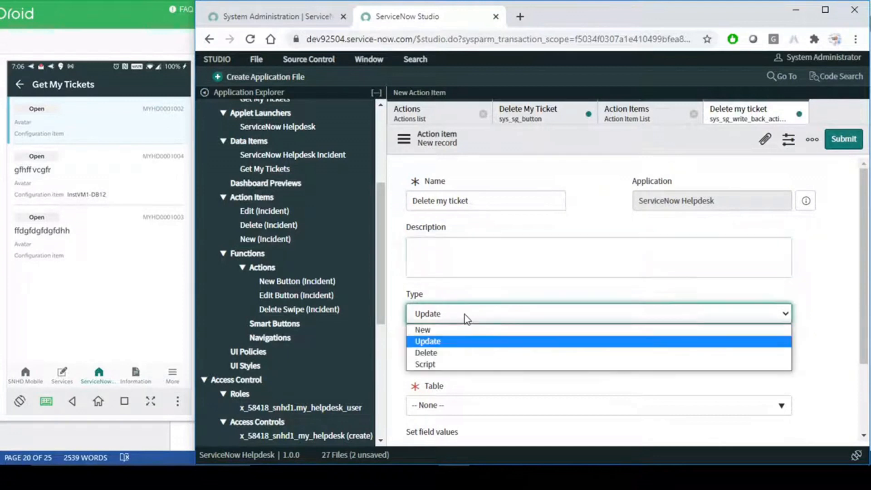
pyautogui.click(437, 354)
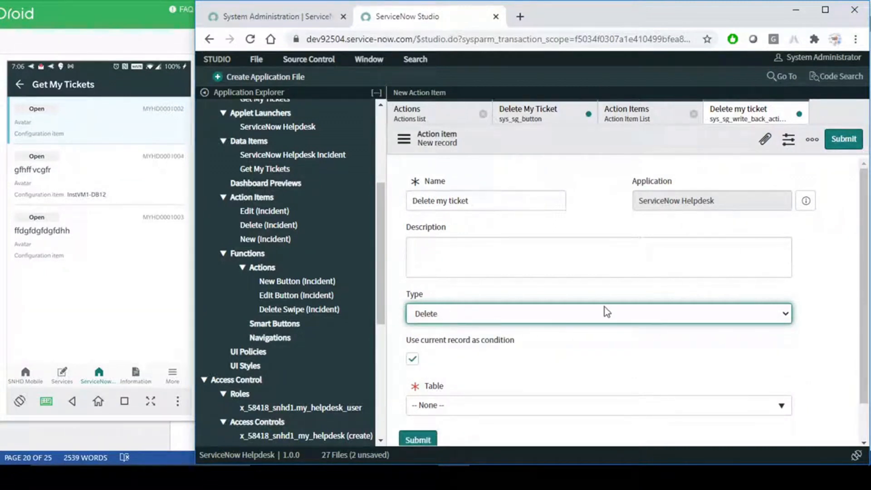
# - Leave 'Use current record as condition' checked after comparing it with the query conditions
pyautogui.scroll(-1, 604, 307)
pyautogui.moveTo(406, 298); pyautogui.dragTo(547, 304)
pyautogui.click(546, 304)
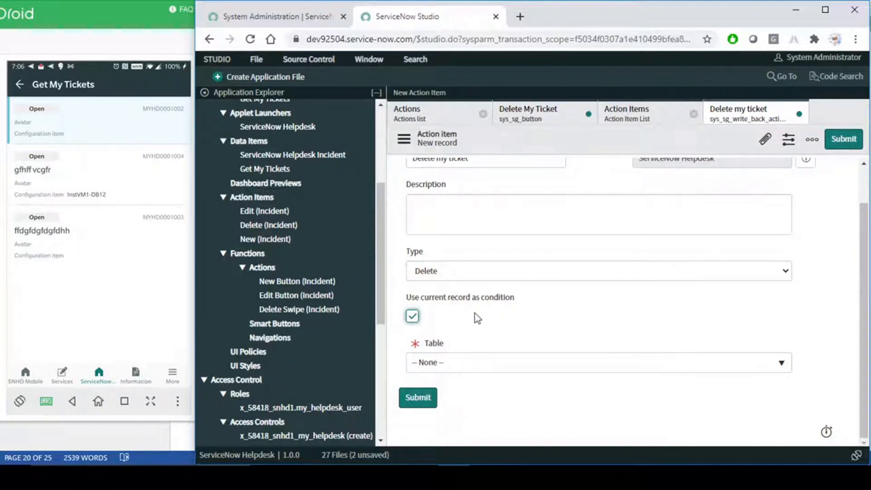
pyautogui.click(413, 318)
pyautogui.click(412, 317)
pyautogui.click(412, 402)
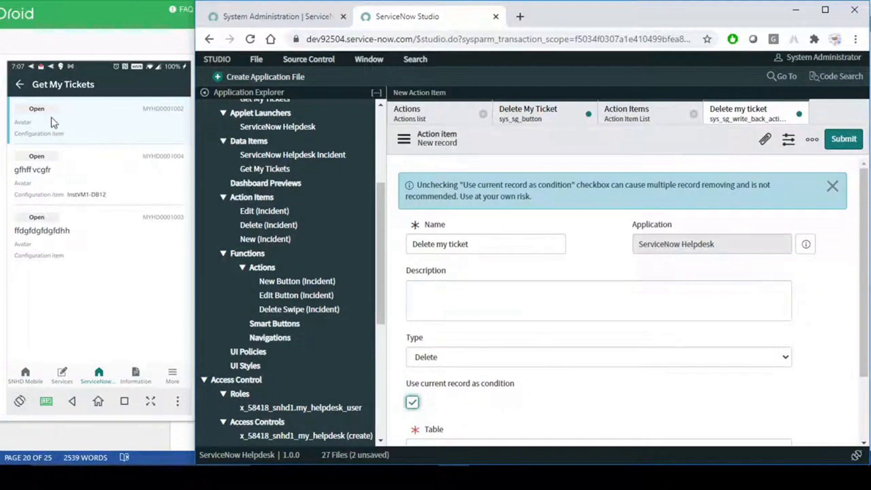
pyautogui.click(82, 124)
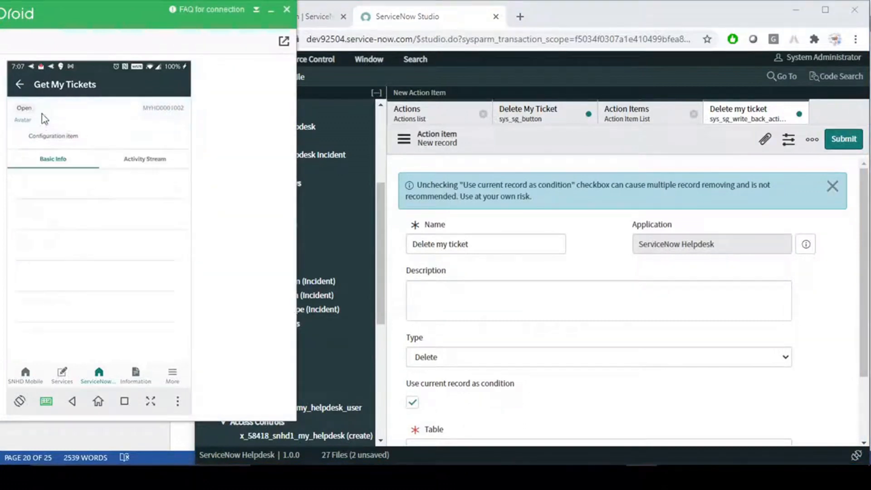
pyautogui.click(19, 81)
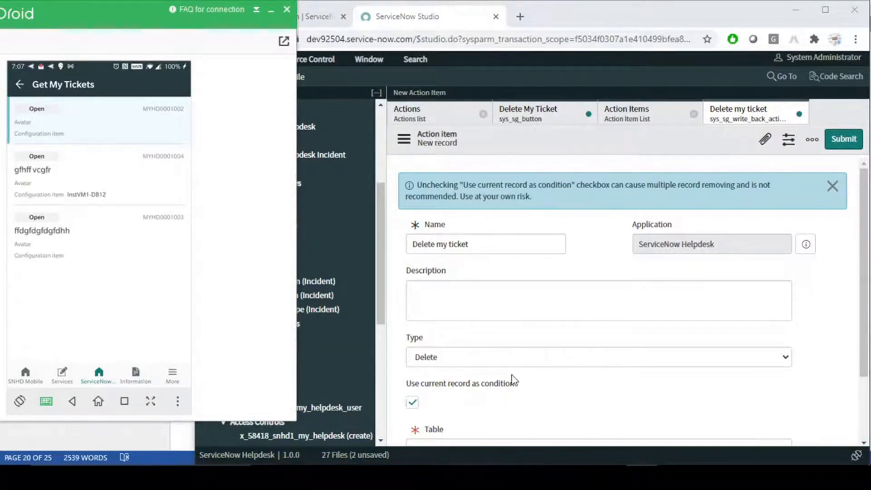
pyautogui.click(413, 402)
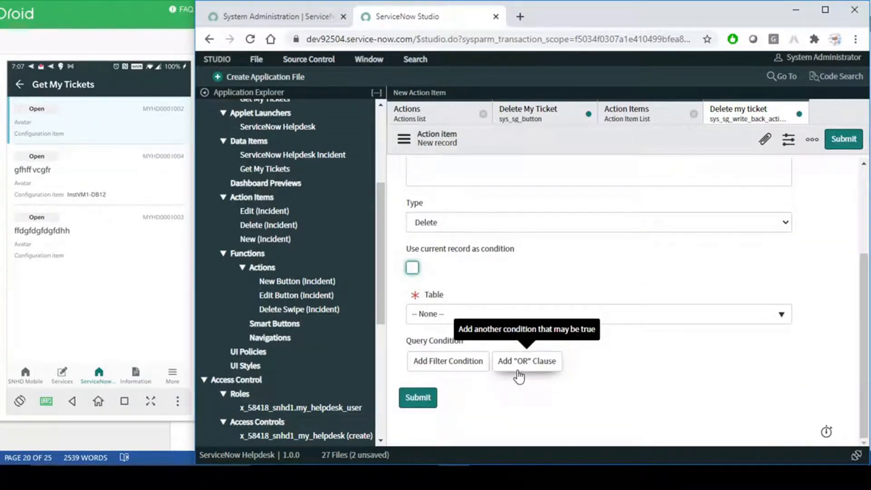
pyautogui.click(414, 268)
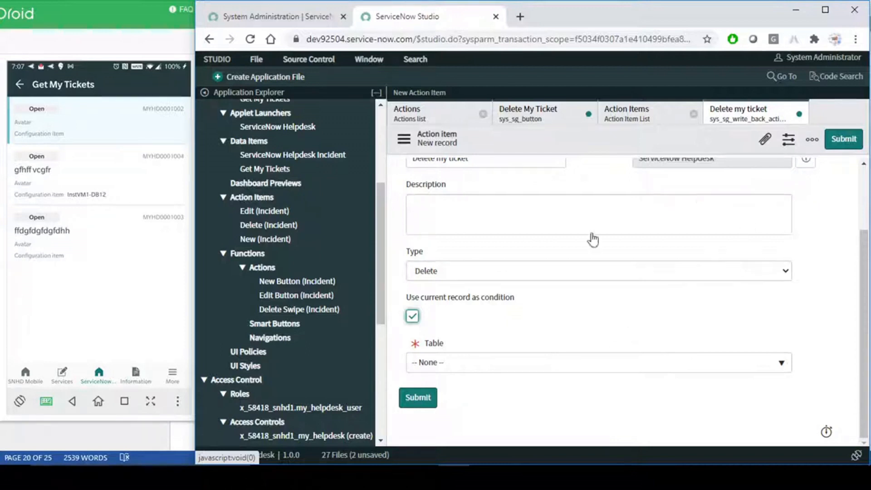
# - Set the action item's table to My Helpdesk
pyautogui.click(781, 363)
pyautogui.write('my h')
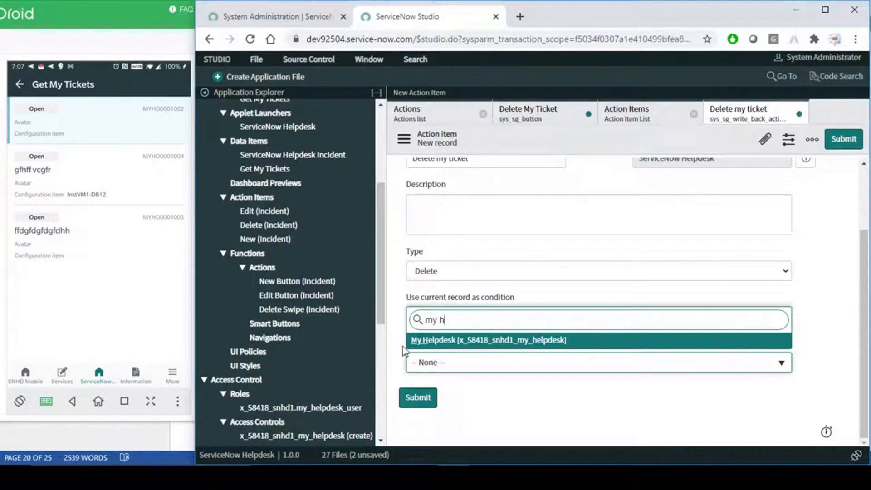
pyautogui.click(495, 342)
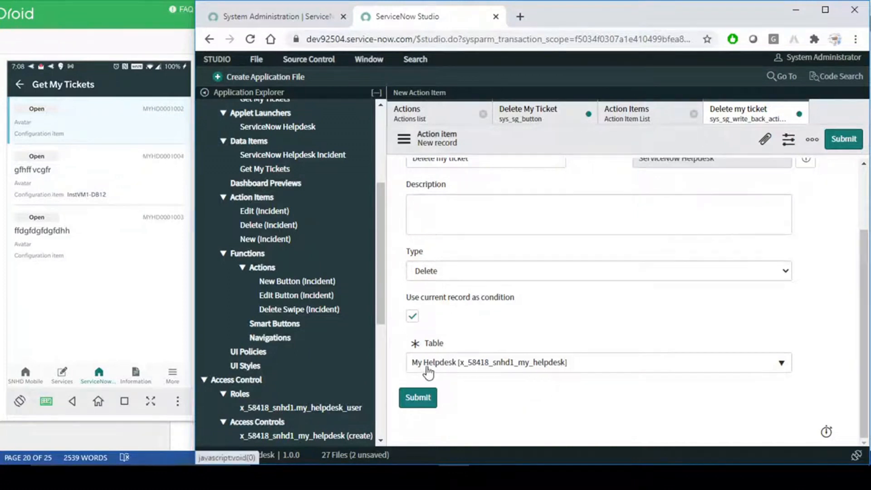
# - Dismiss the record-removal warning and submit the Delete my ticket action item
pyautogui.scroll(2, 605, 307)
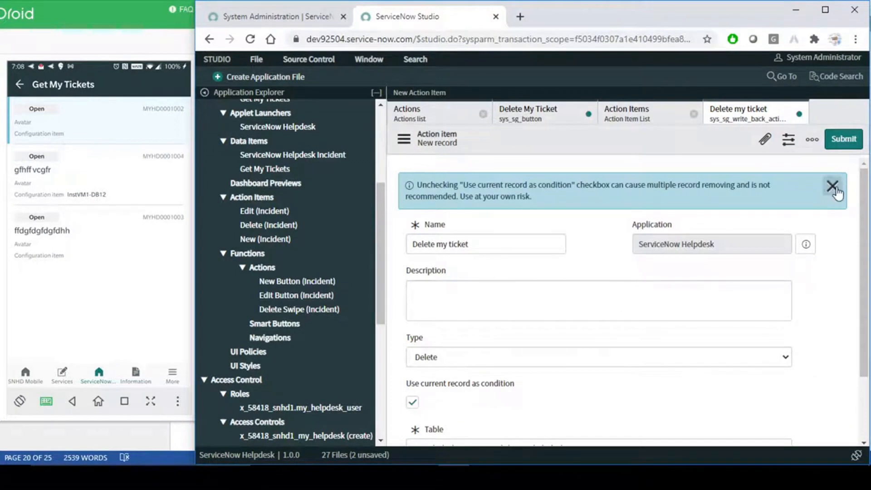
pyautogui.click(492, 294)
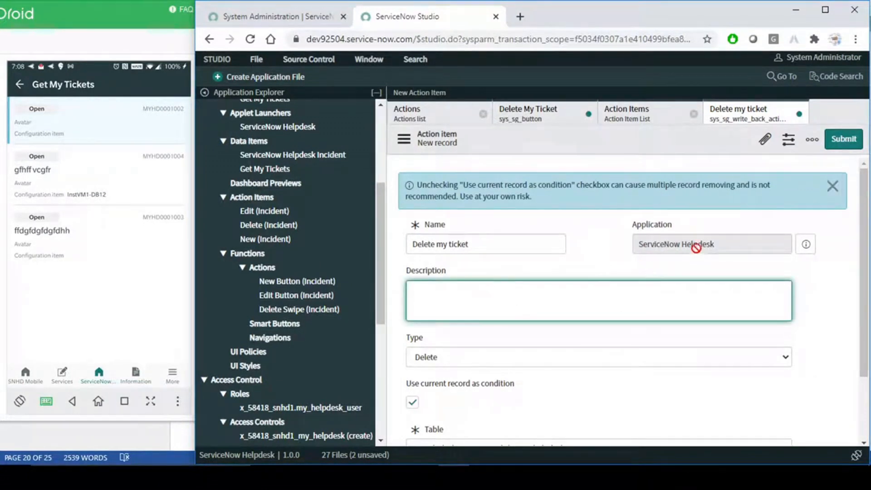
pyautogui.click(832, 186)
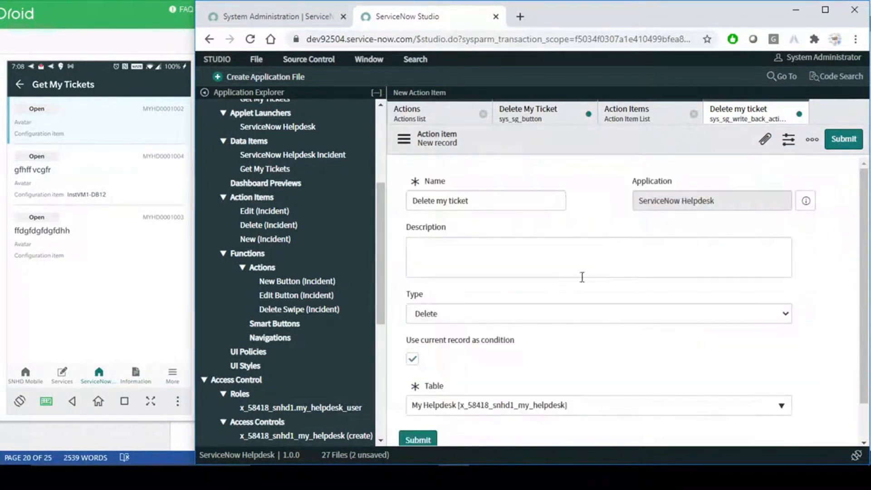
pyautogui.scroll(-1, 661, 320)
pyautogui.scroll(1, 662, 320)
pyautogui.click(844, 141)
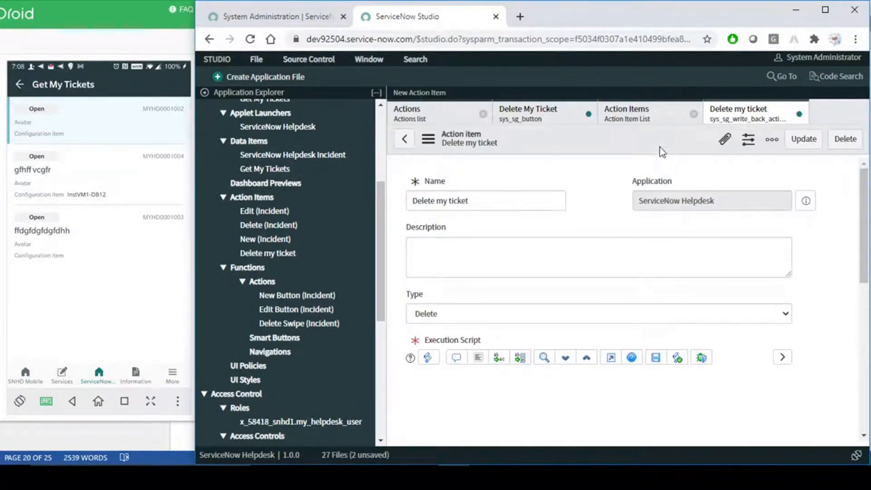
# - On the Delete My Ticket function, choose Delete my ticket in the Action item lookup
pyautogui.click(540, 121)
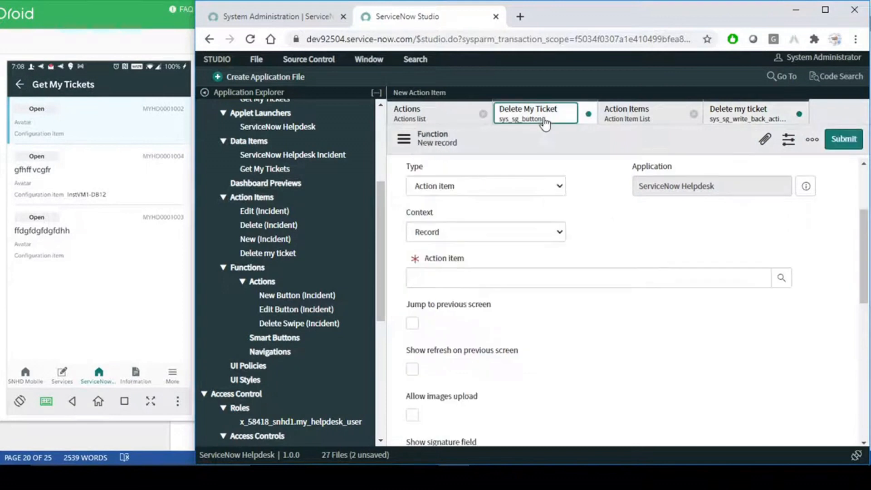
pyautogui.click(782, 279)
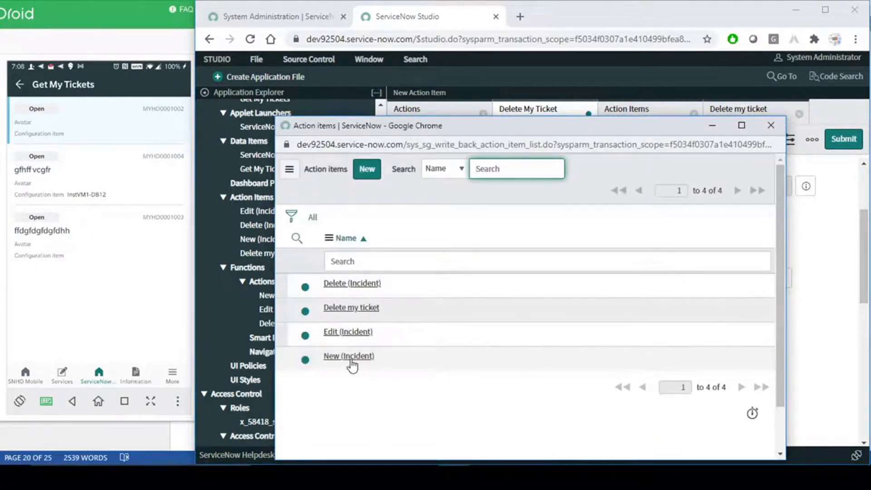
pyautogui.click(352, 308)
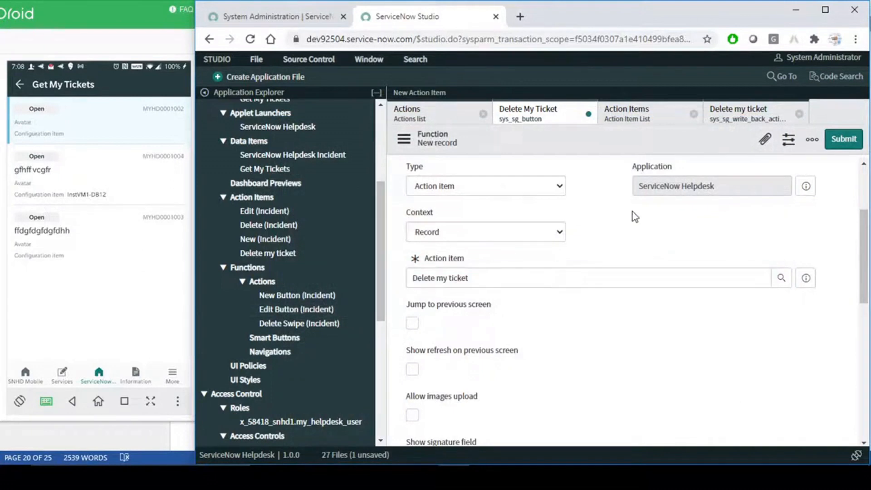
pyautogui.scroll(3, 603, 220)
pyautogui.moveTo(492, 198); pyautogui.dragTo(385, 200)
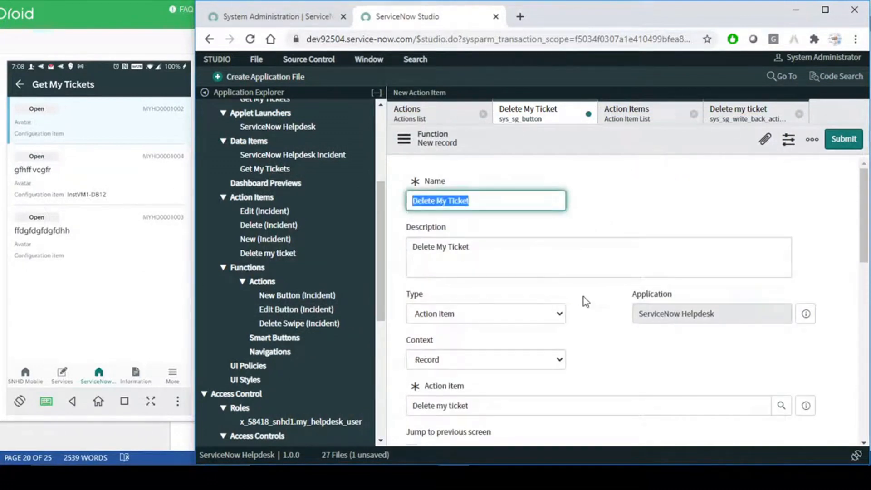
pyautogui.scroll(-3, 585, 298)
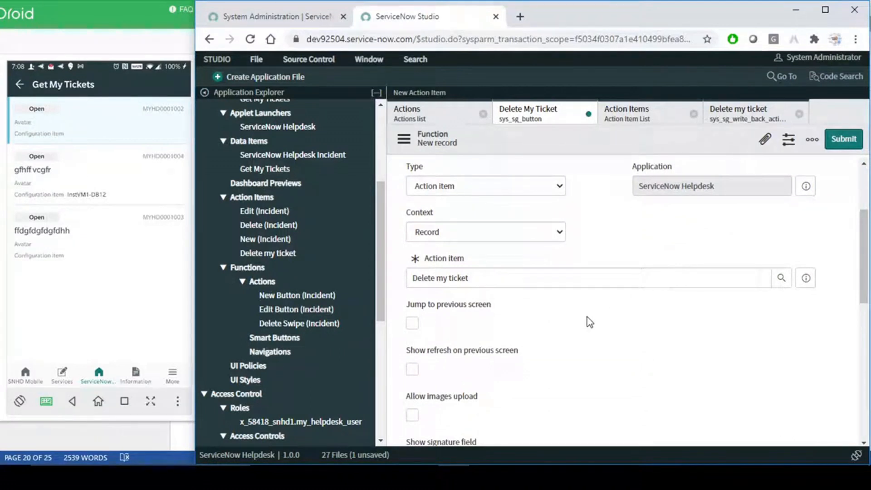
pyautogui.scroll(3, 589, 321)
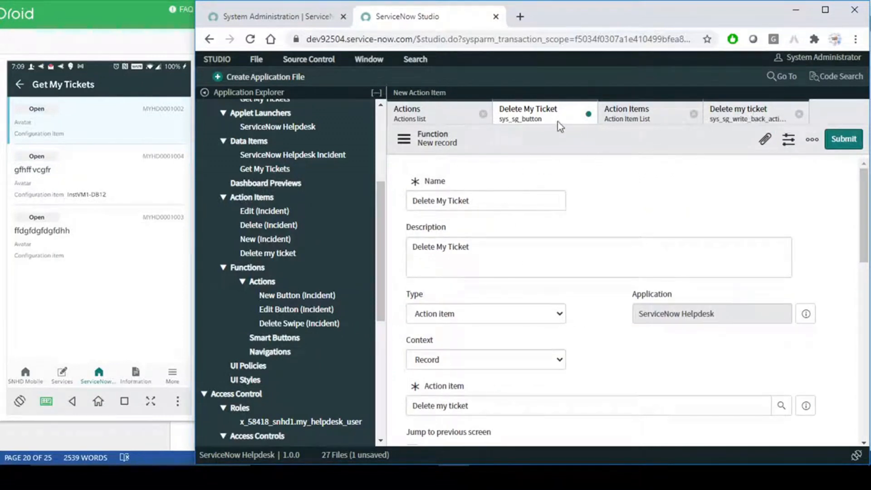
pyautogui.scroll(-4, 587, 239)
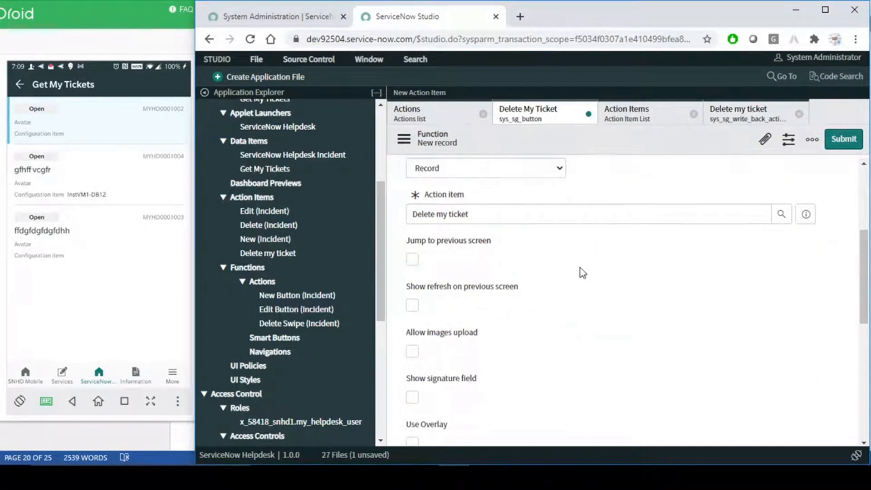
pyautogui.scroll(2, 484, 303)
pyautogui.scroll(-2, 484, 304)
pyautogui.click(412, 260)
pyautogui.scroll(-1, 581, 261)
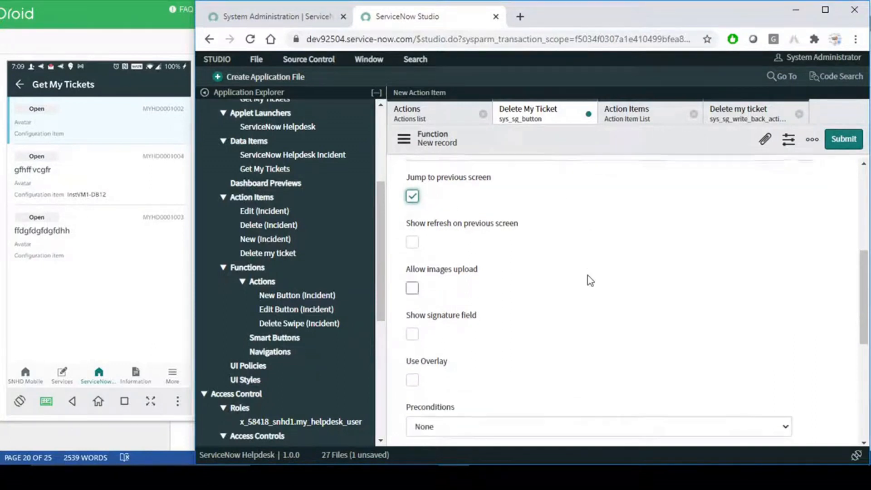
pyautogui.scroll(-3, 528, 309)
pyautogui.scroll(4, 528, 310)
pyautogui.click(414, 263)
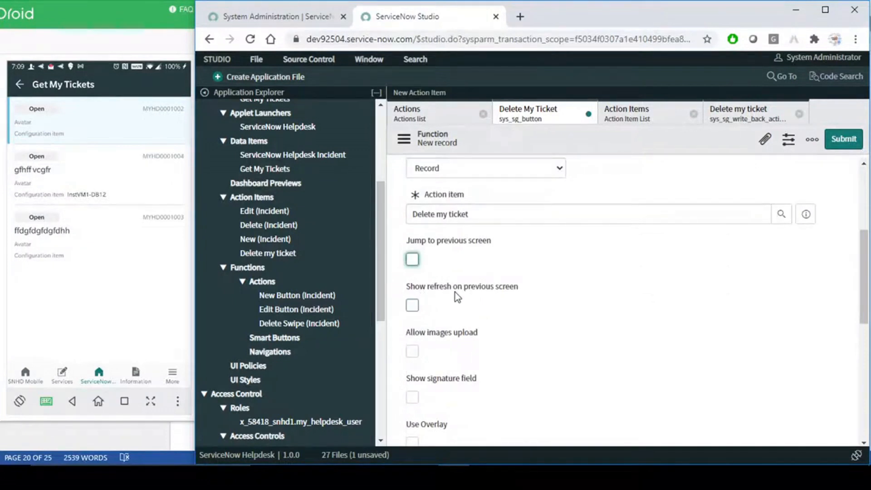
pyautogui.moveTo(522, 287); pyautogui.dragTo(407, 287)
pyautogui.click(570, 270)
pyautogui.press('Tab')
pyautogui.click(413, 352)
pyautogui.click(413, 353)
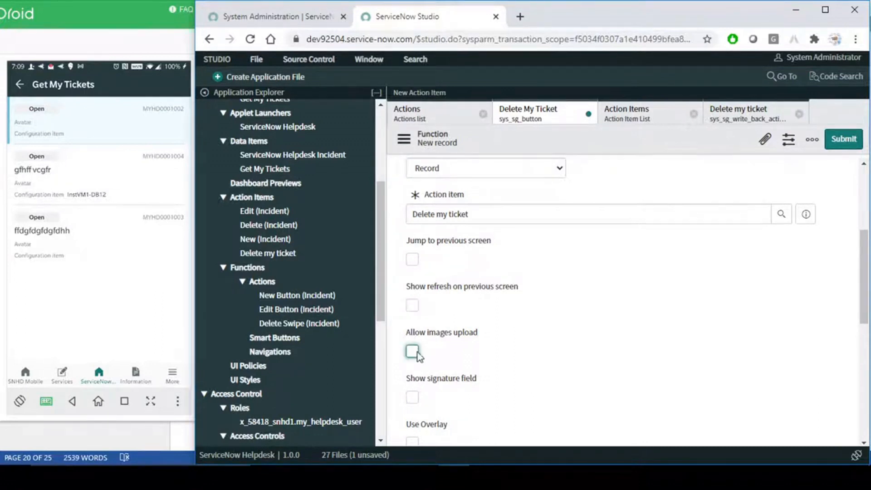
pyautogui.moveTo(486, 333); pyautogui.dragTo(411, 332)
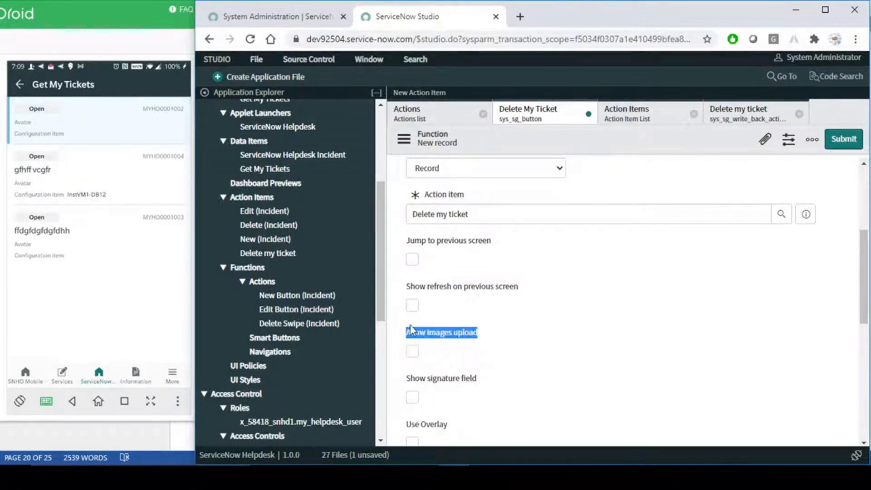
pyautogui.click(589, 308)
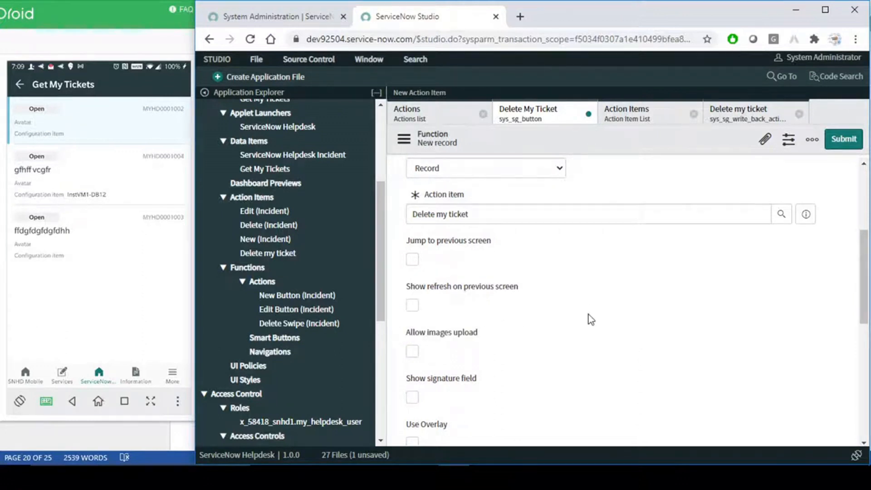
pyautogui.scroll(-1, 589, 314)
pyautogui.moveTo(406, 268); pyautogui.dragTo(587, 270)
pyautogui.click(586, 280)
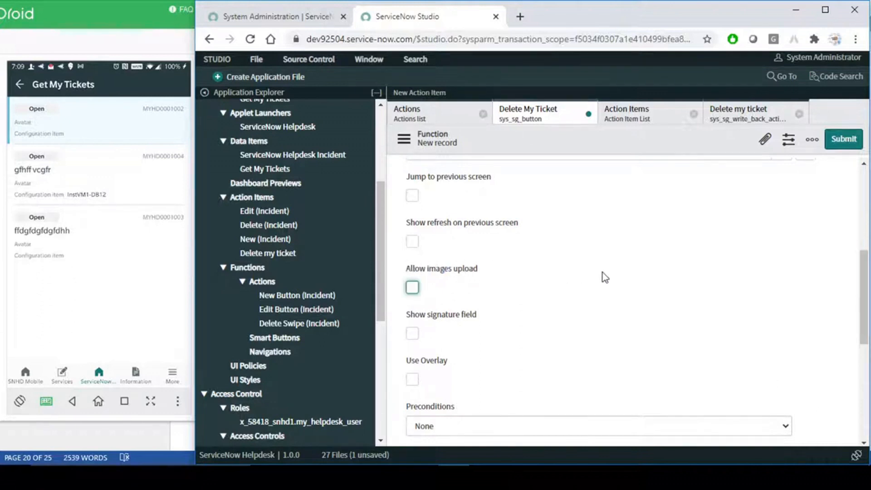
pyautogui.scroll(-1, 603, 272)
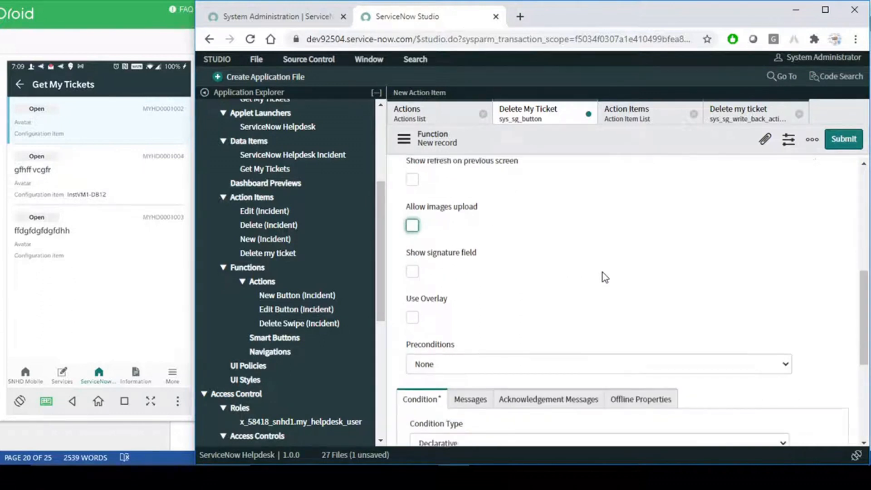
pyautogui.moveTo(400, 254); pyautogui.dragTo(584, 255)
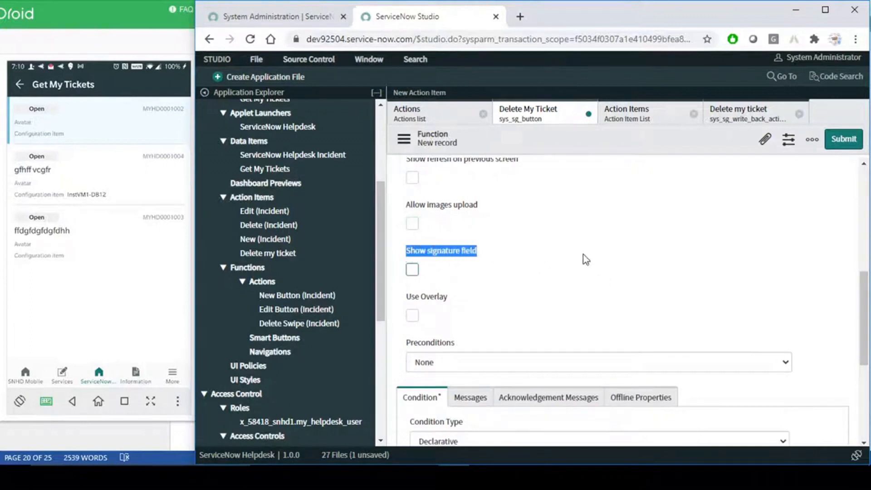
pyautogui.click(590, 258)
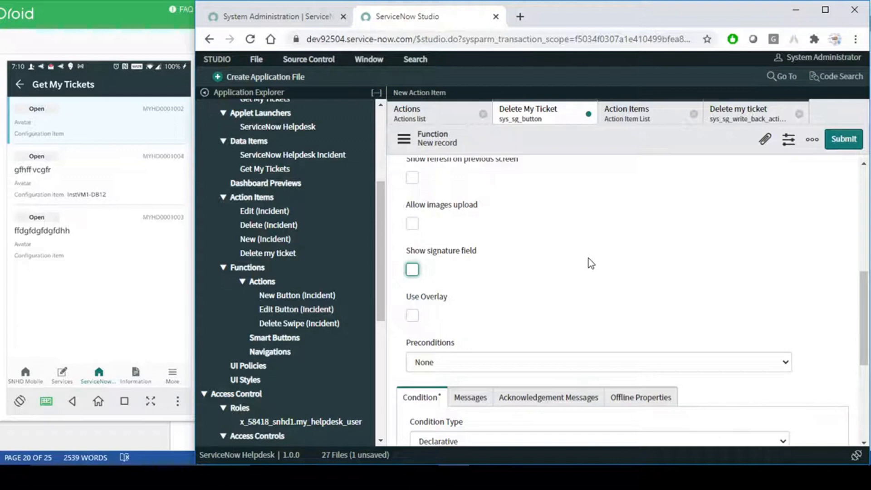
pyautogui.scroll(-3, 589, 258)
pyautogui.scroll(2, 589, 261)
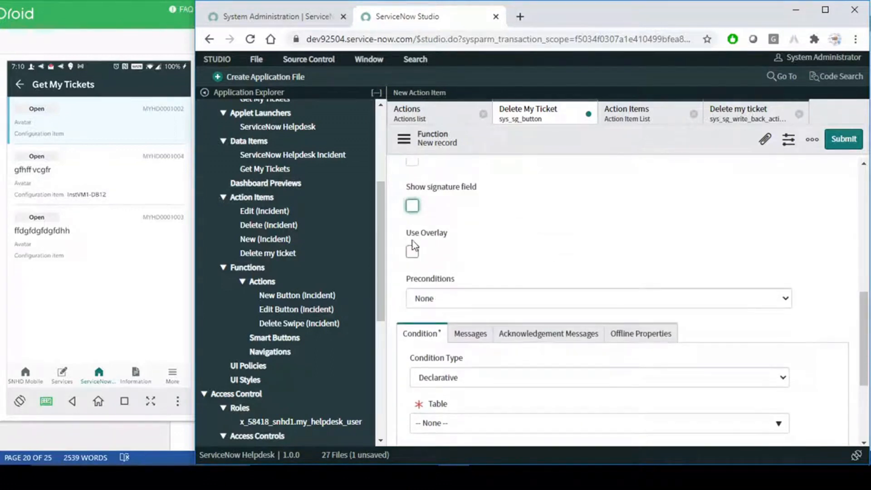
pyautogui.moveTo(421, 235)
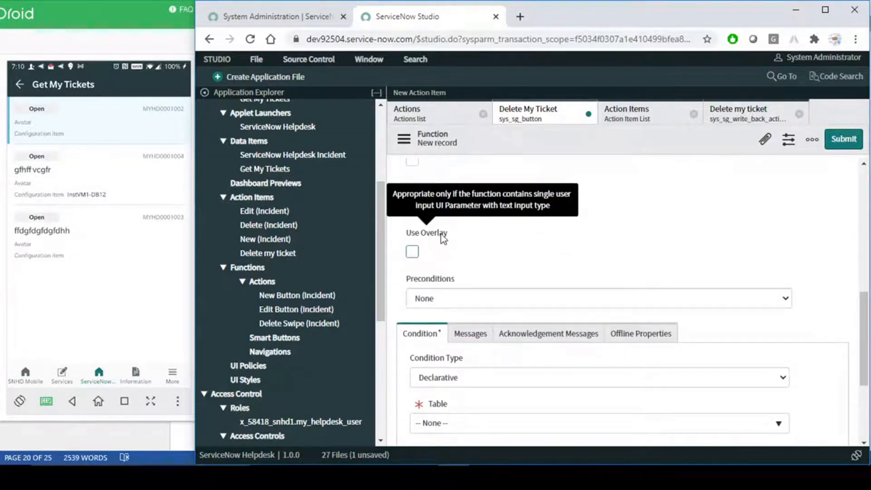
pyautogui.press('Tab')
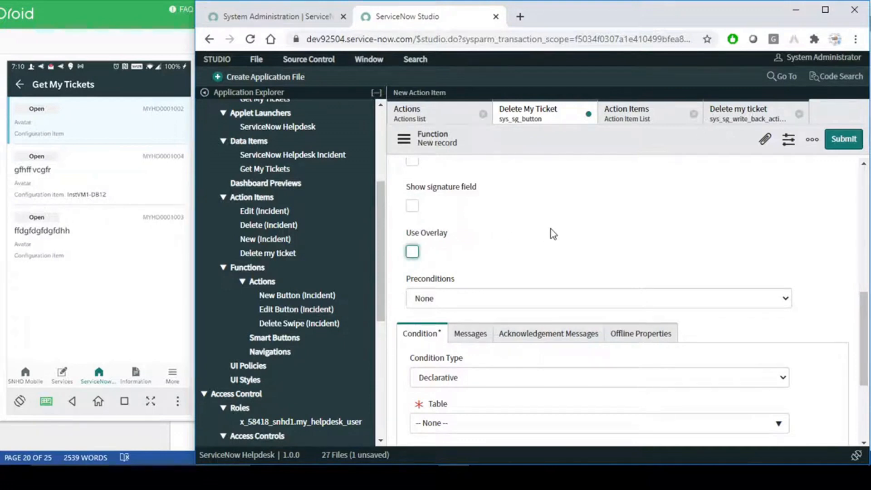
pyautogui.scroll(7, 551, 230)
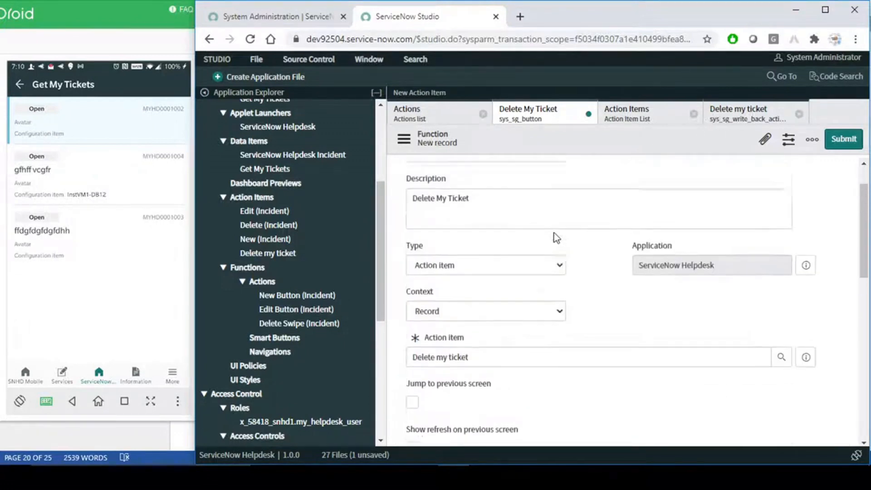
pyautogui.scroll(-10, 588, 292)
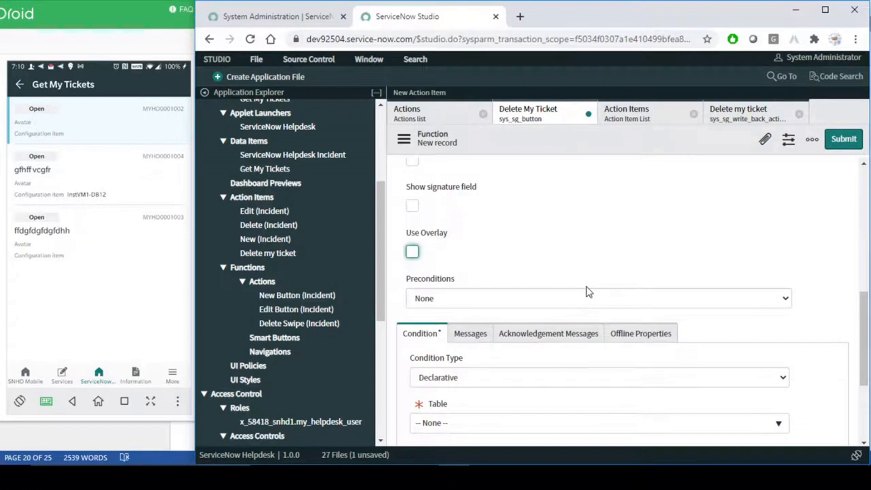
pyautogui.scroll(-2, 588, 291)
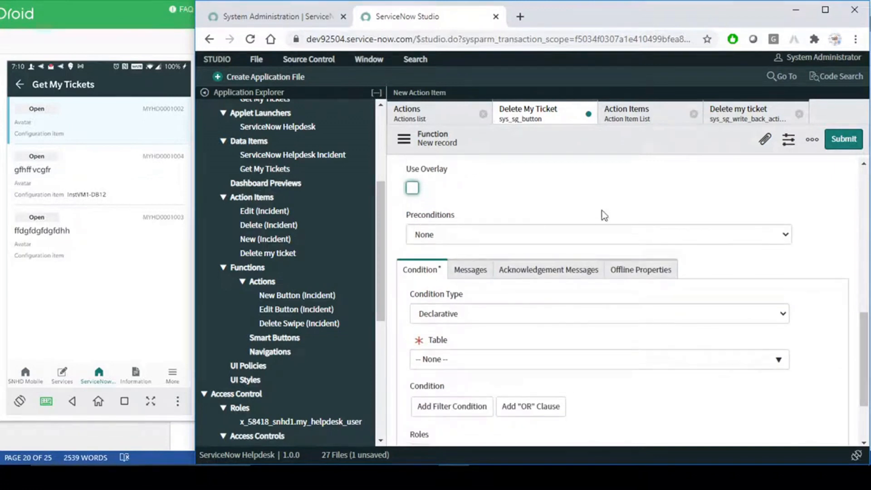
pyautogui.click(628, 237)
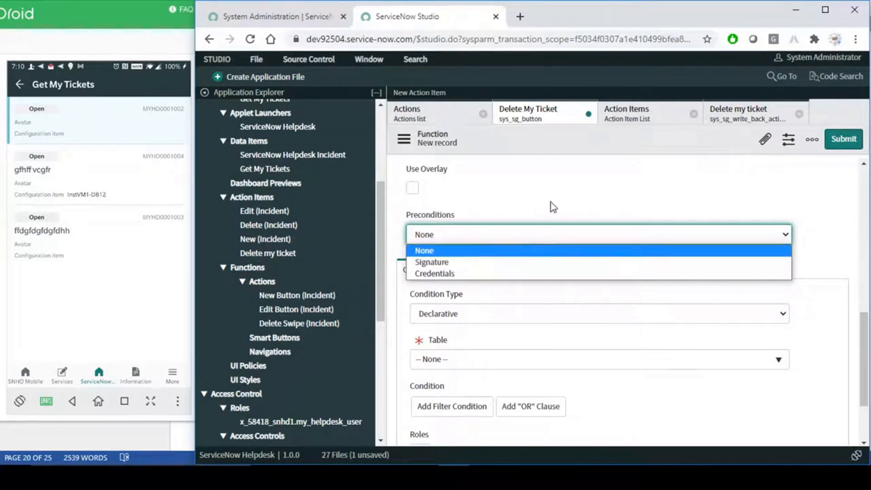
pyautogui.click(464, 235)
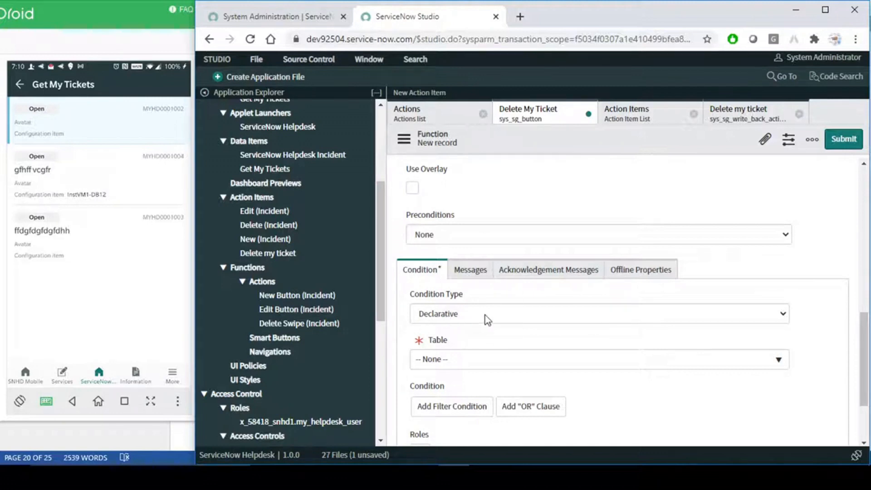
# - Try the Script condition type, then revert the condition type to Declarative
pyautogui.click(505, 314)
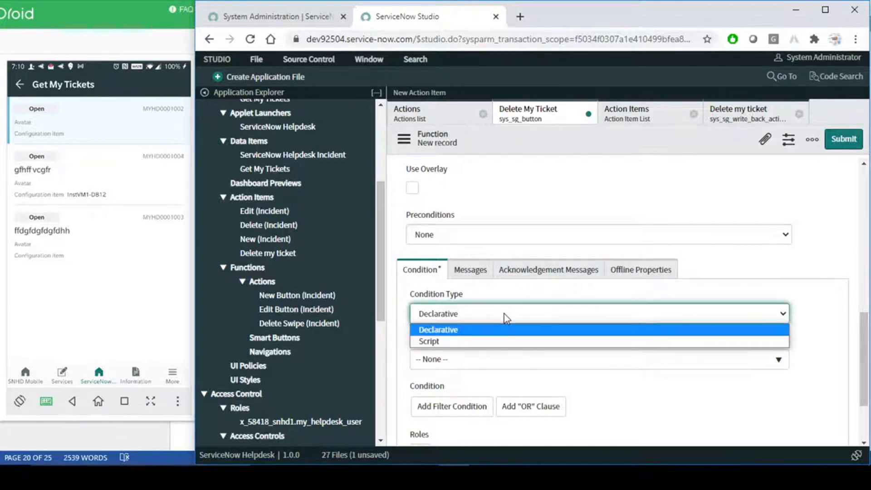
pyautogui.click(453, 343)
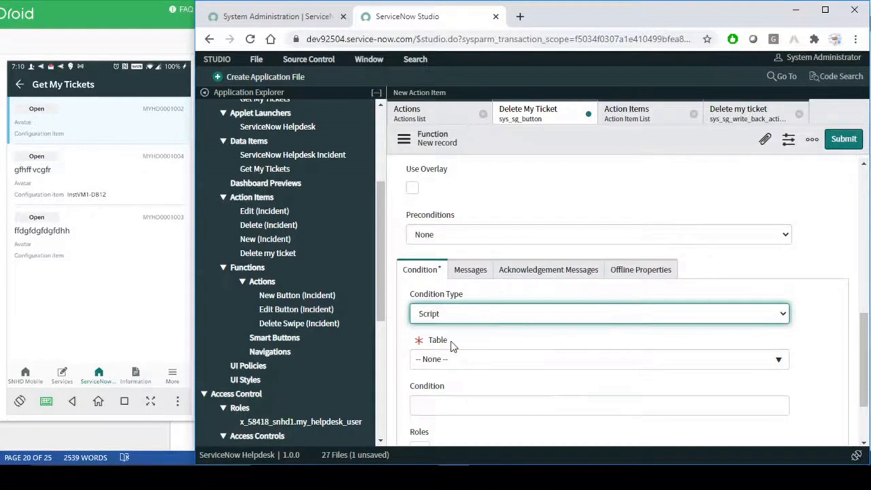
pyautogui.click(454, 405)
pyautogui.click(494, 314)
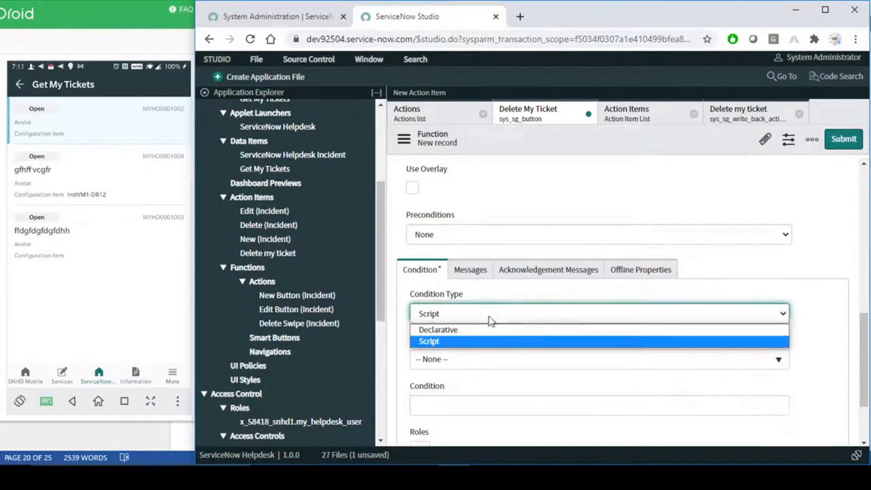
pyautogui.click(448, 332)
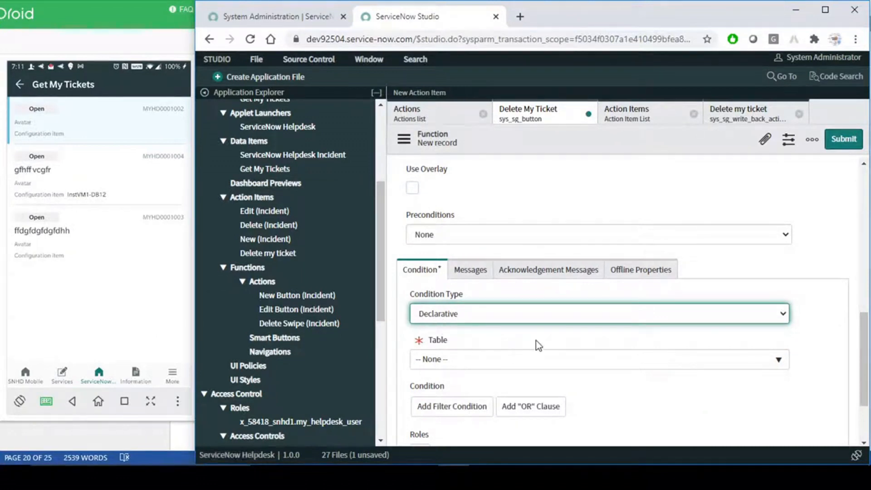
pyautogui.scroll(-2, 535, 343)
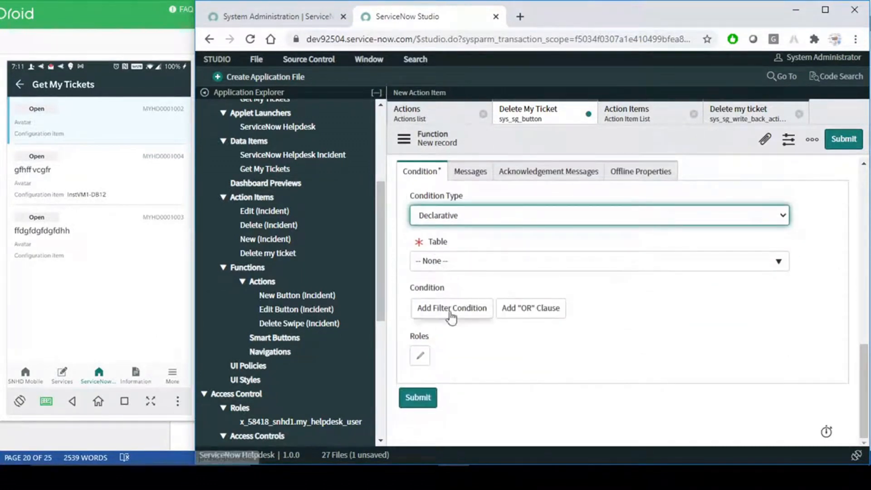
# - Set the table to My Helpdesk and add the filter condition Active is true
pyautogui.click(529, 267)
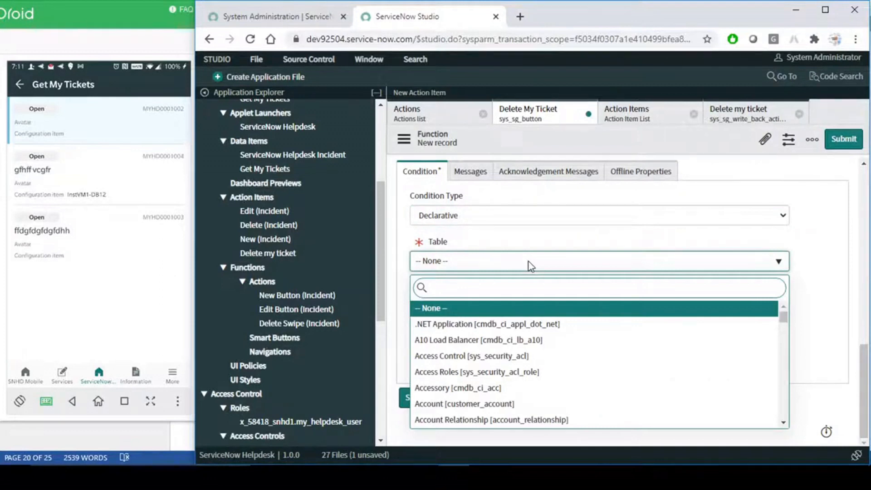
pyautogui.write('my h')
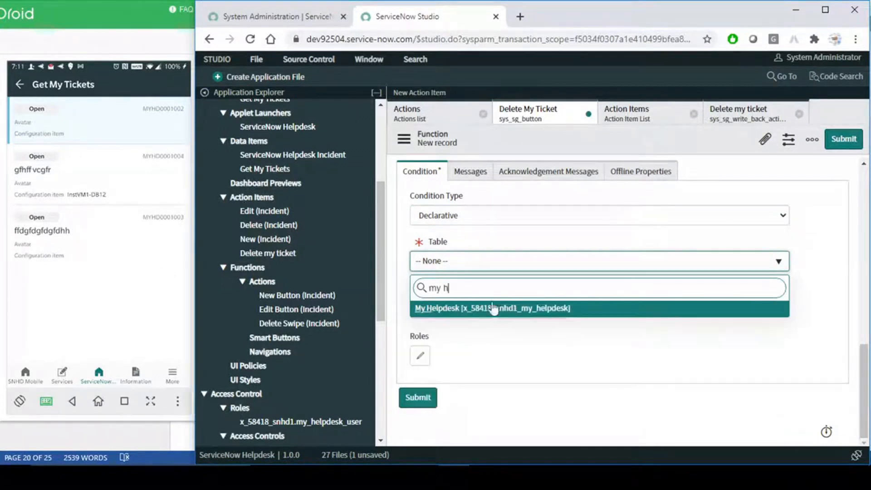
pyautogui.click(491, 311)
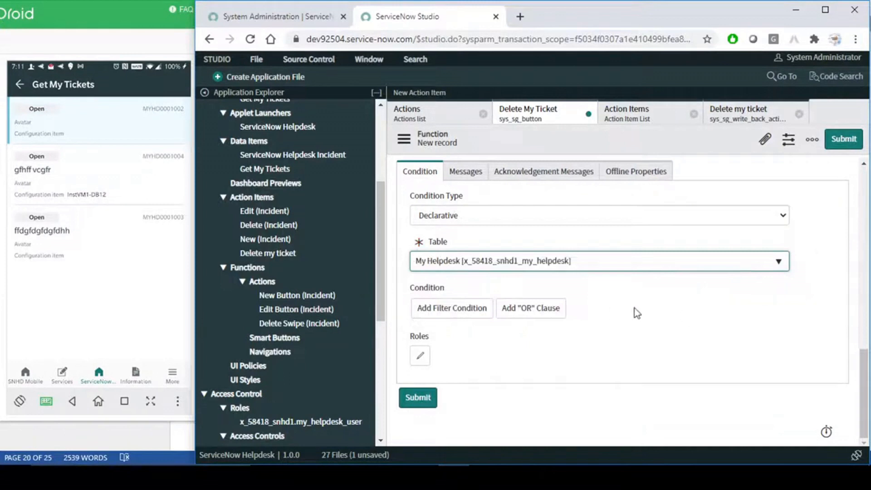
pyautogui.click(476, 308)
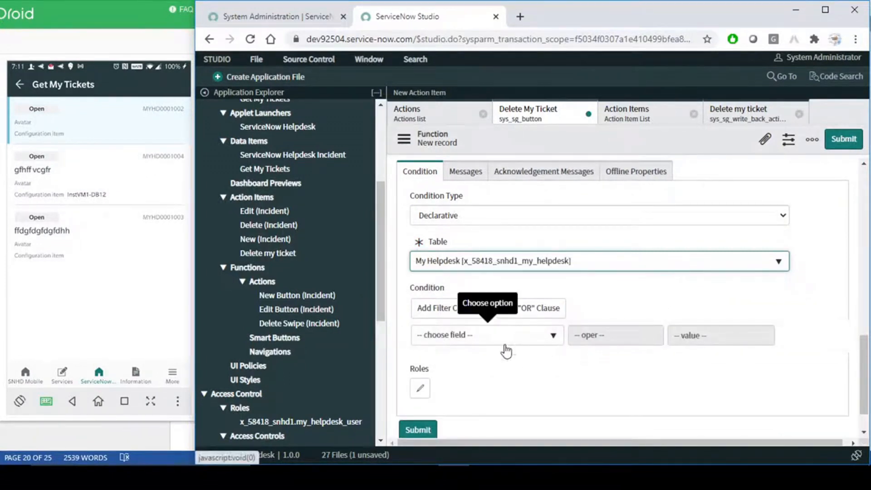
pyautogui.click(553, 338)
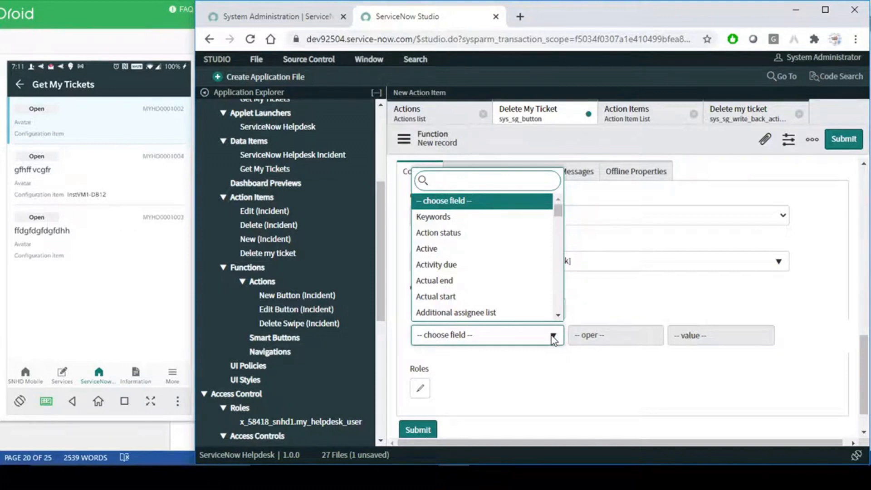
pyautogui.write('act')
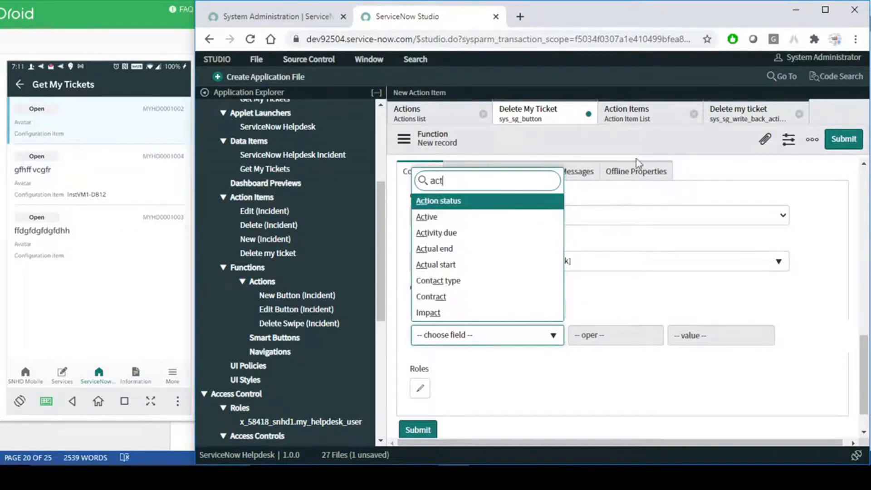
pyautogui.click(468, 218)
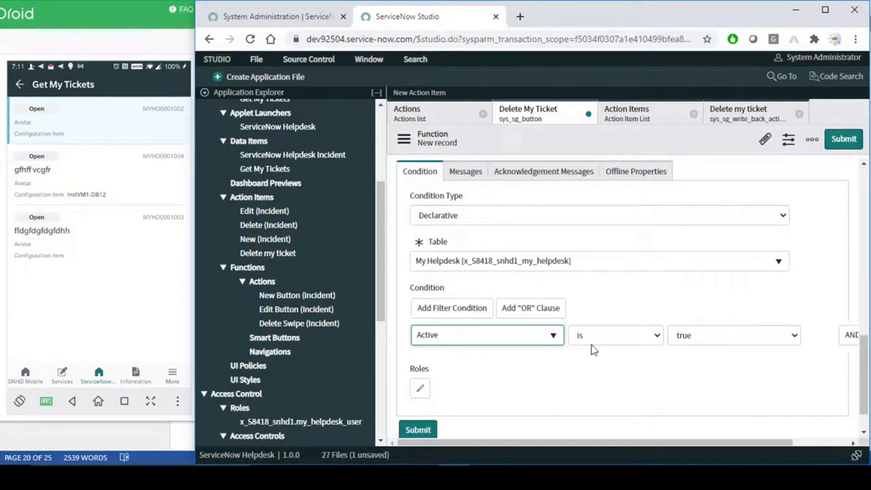
pyautogui.click(685, 304)
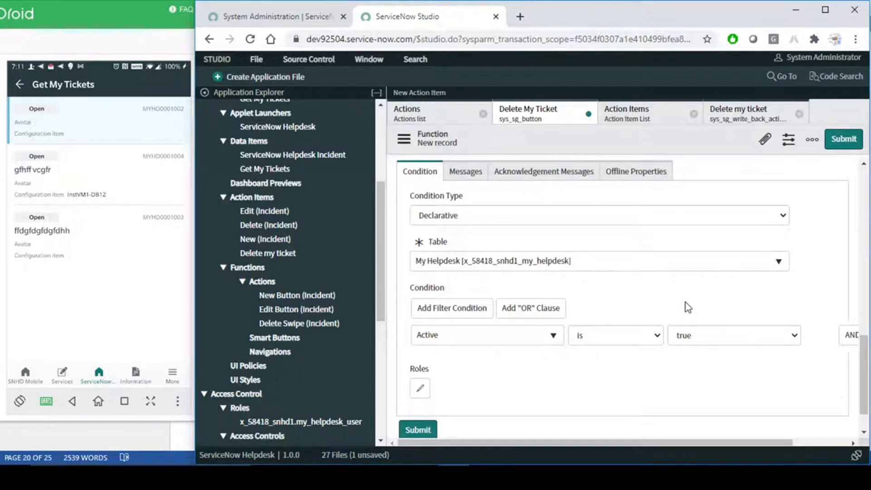
pyautogui.scroll(-1, 685, 302)
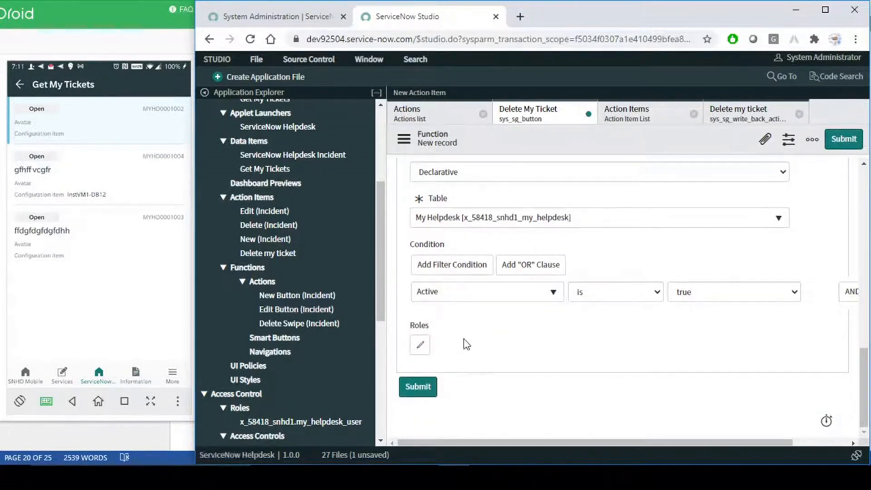
# - Leave roles empty and save the Delete My Ticket function from the header menu
pyautogui.click(420, 345)
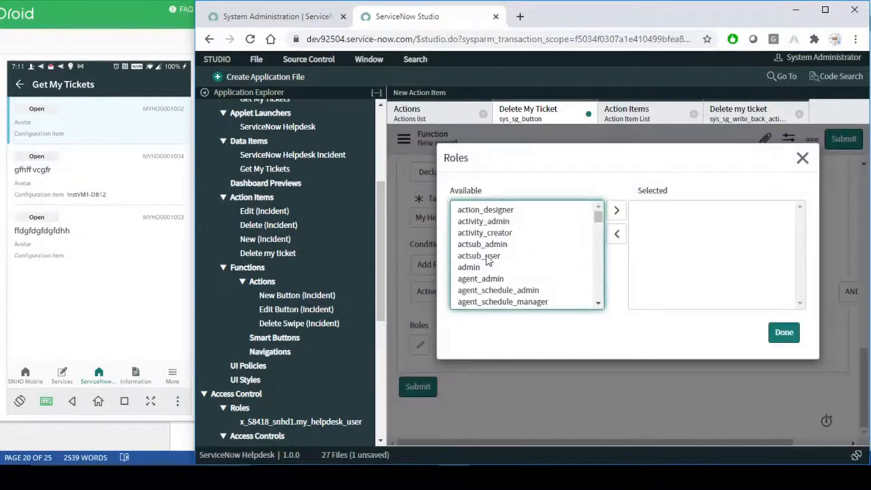
pyautogui.click(802, 159)
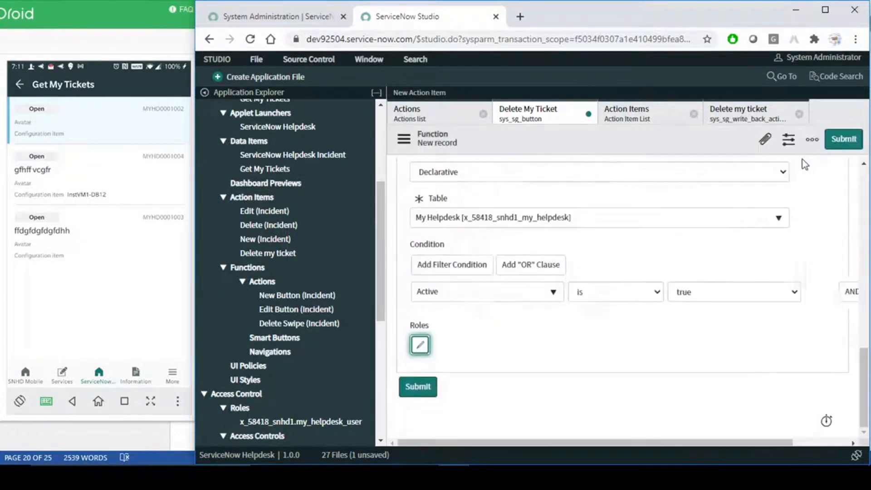
pyautogui.scroll(10, 539, 344)
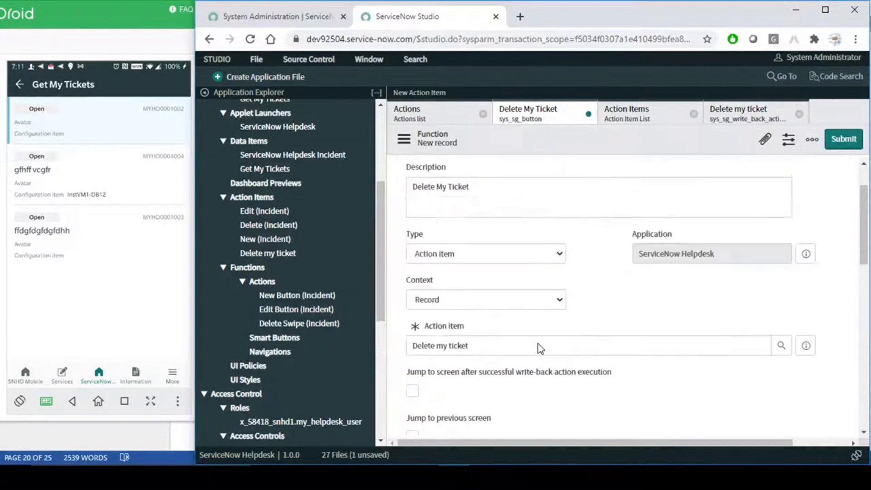
pyautogui.scroll(2, 538, 344)
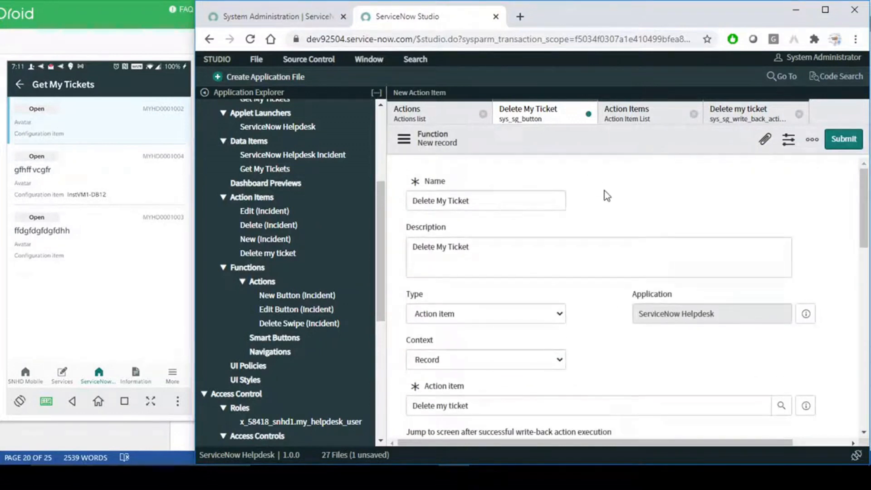
pyautogui.rightClick(623, 143)
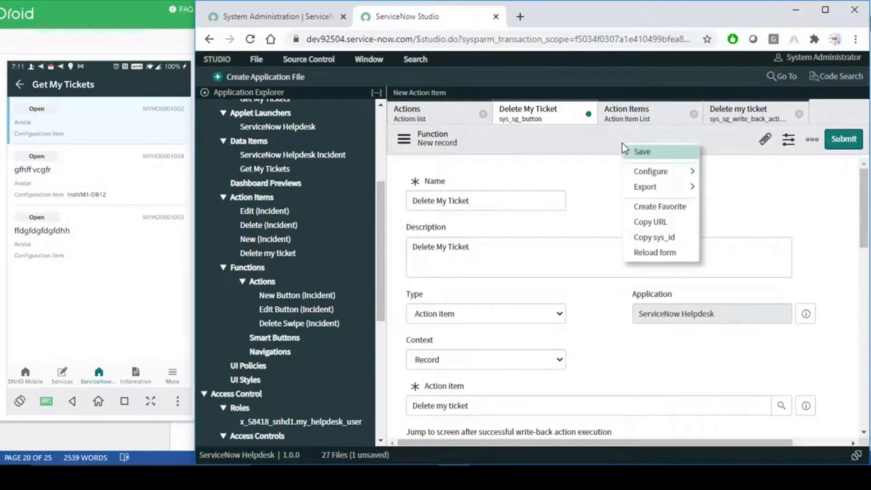
pyautogui.click(646, 153)
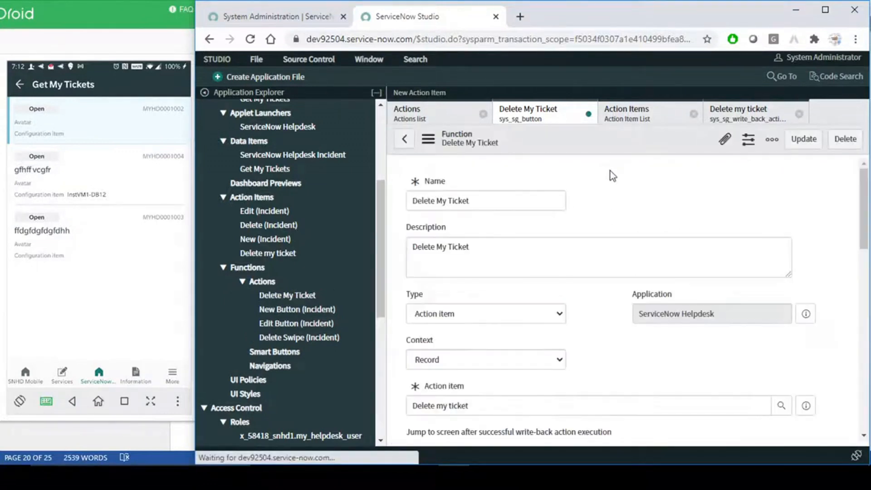
# - Review the saved function, check the phone mirror, and return to the Studio browser
pyautogui.tripleClick(490, 207)
pyautogui.click(661, 178)
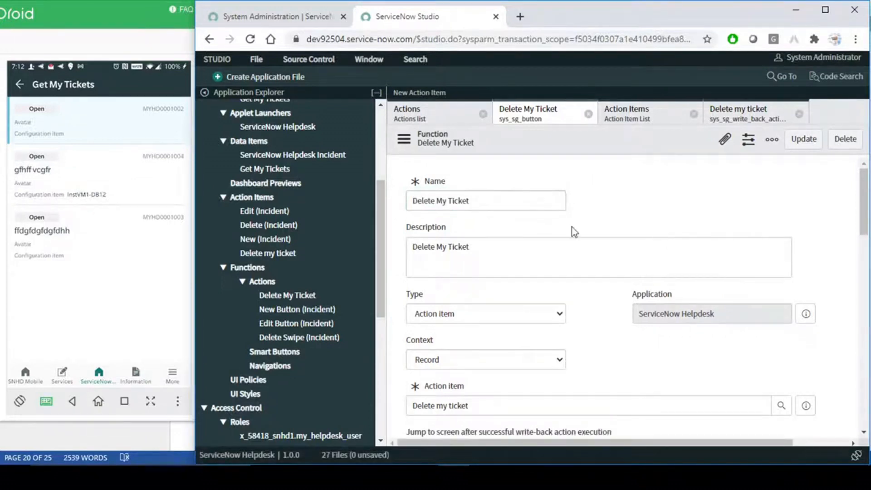
pyautogui.scroll(-2, 551, 303)
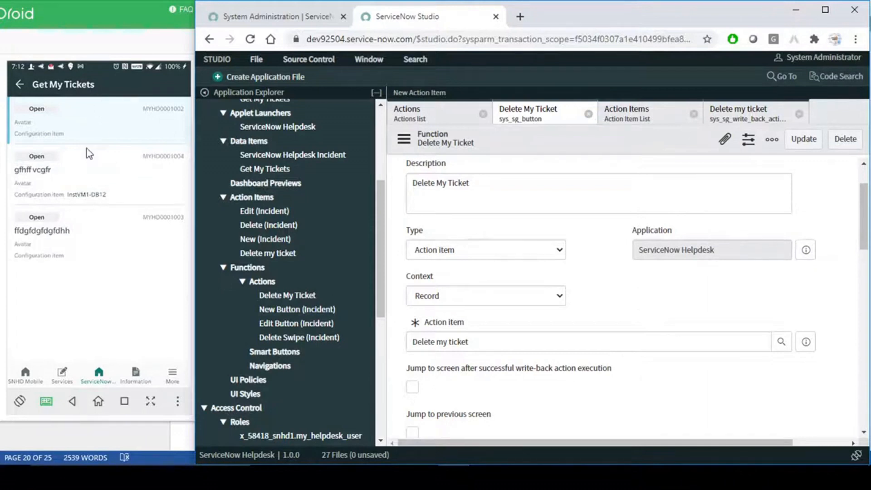
pyautogui.click(147, 123)
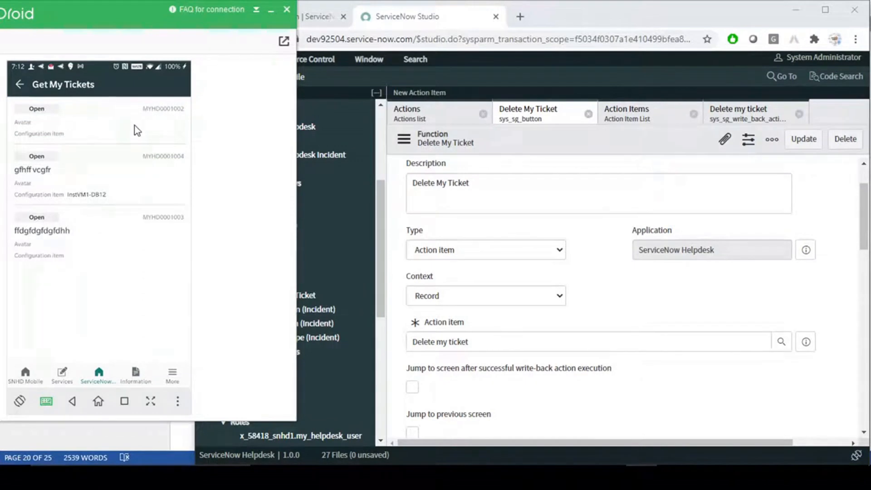
pyautogui.click(548, 144)
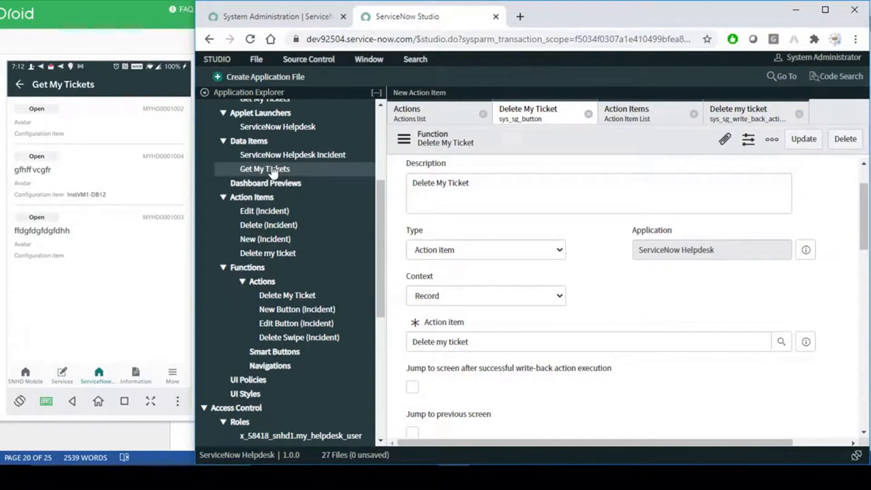
# - Close the Actions and Action Items editor tabs
pyautogui.click(483, 114)
pyautogui.click(552, 119)
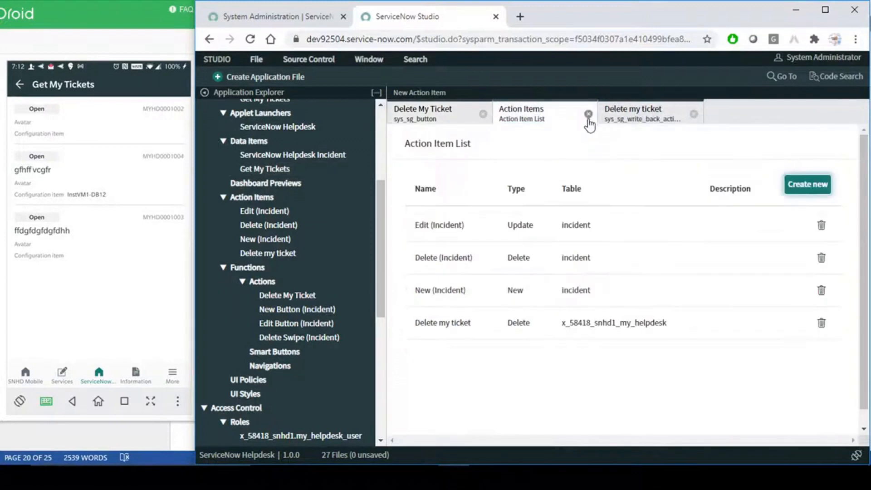
pyautogui.click(589, 114)
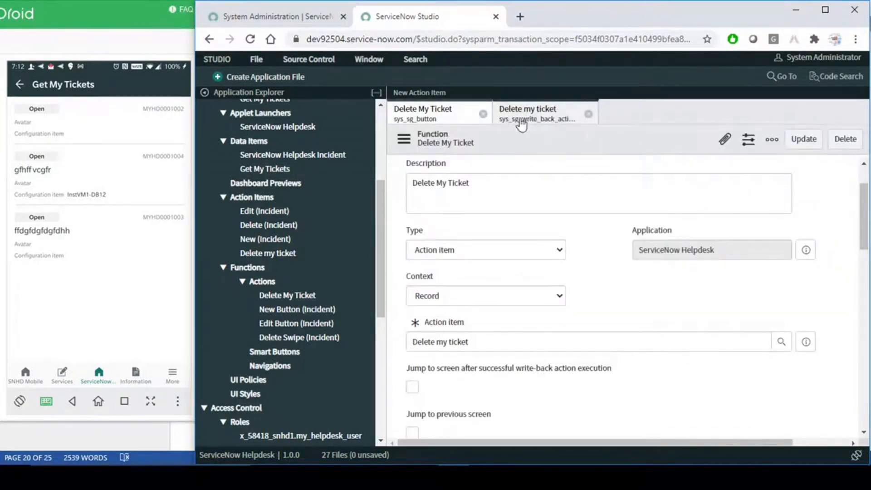
# - Review the Get My Tickets data item's My Helpdesk table and Active is true condition
pyautogui.click(274, 169)
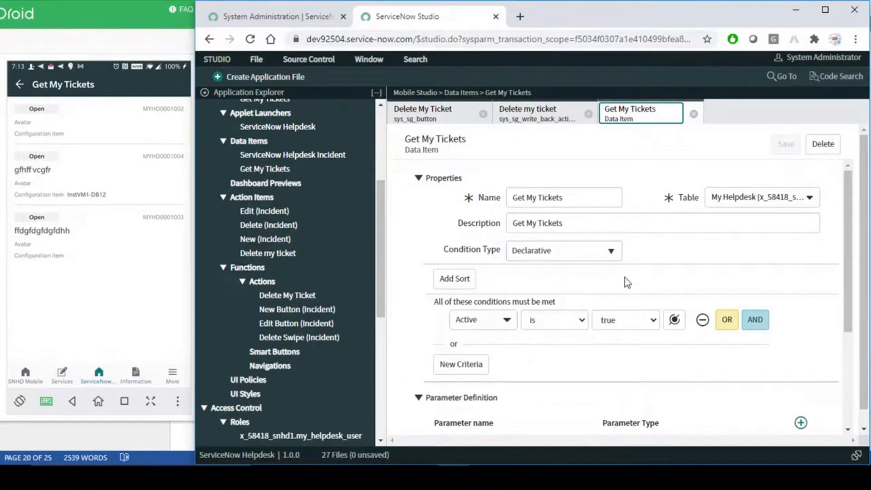
pyautogui.scroll(-3, 626, 281)
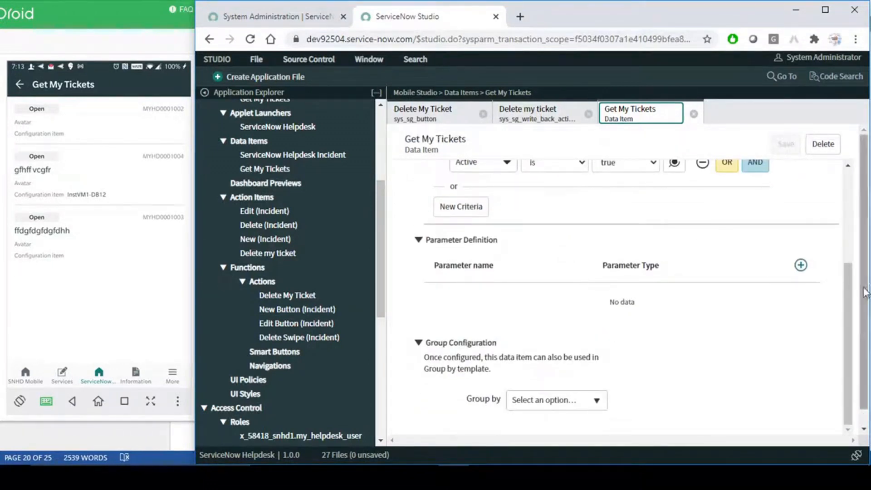
pyautogui.scroll(3, 829, 293)
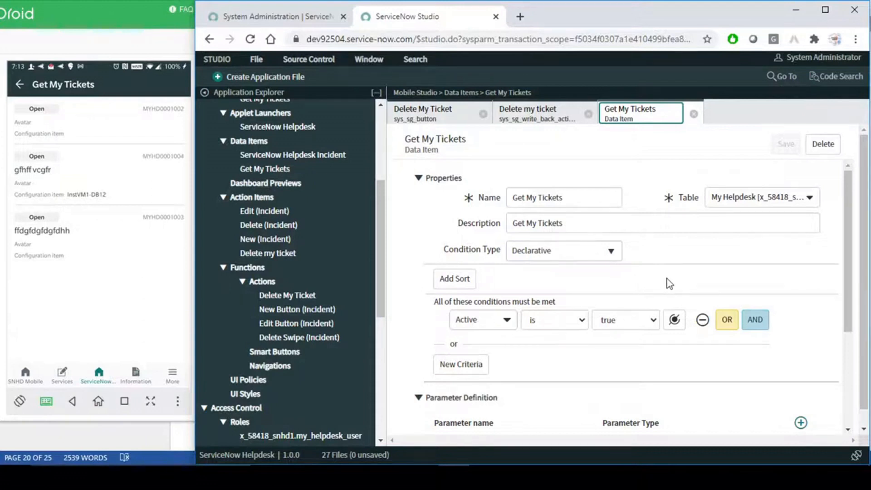
pyautogui.scroll(3, 360, 213)
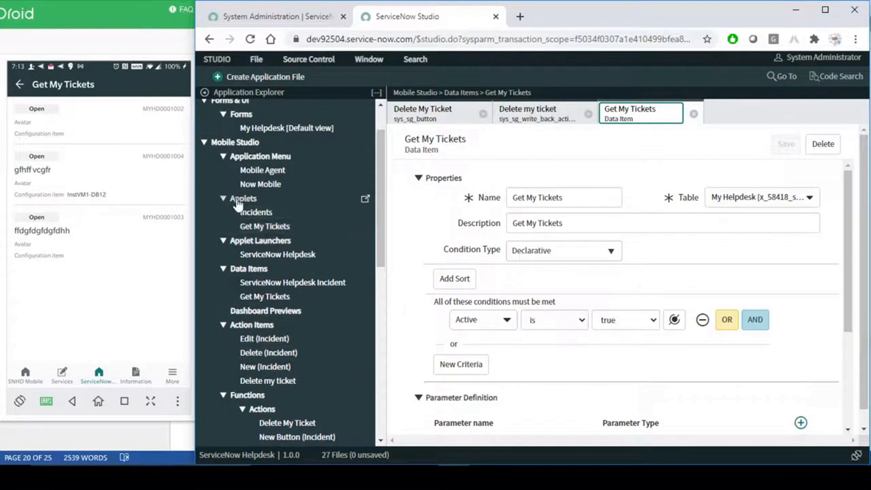
# - Show the Get My Tickets applet's List Screen Data and Field settings: State, Number, Short description
pyautogui.click(268, 227)
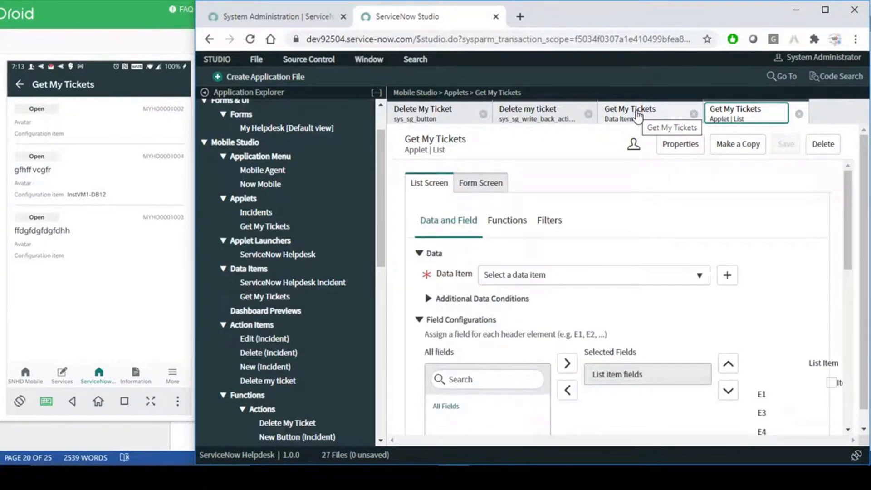
pyautogui.click(638, 115)
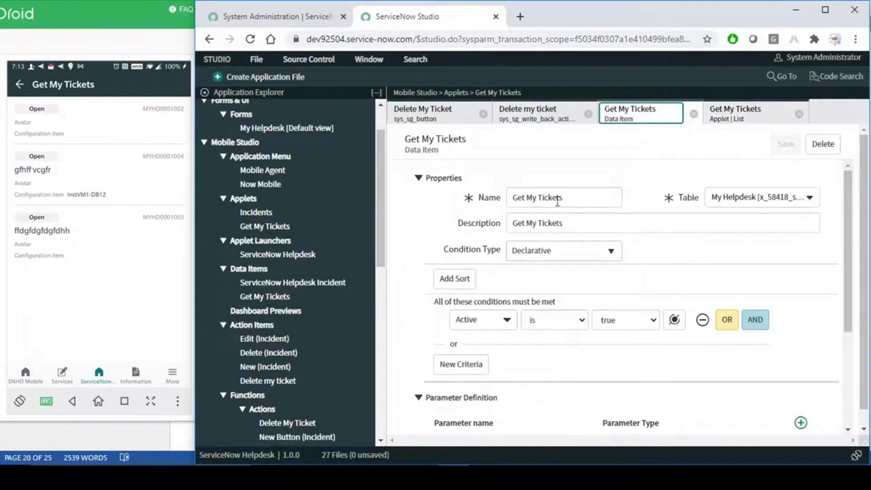
pyautogui.click(753, 116)
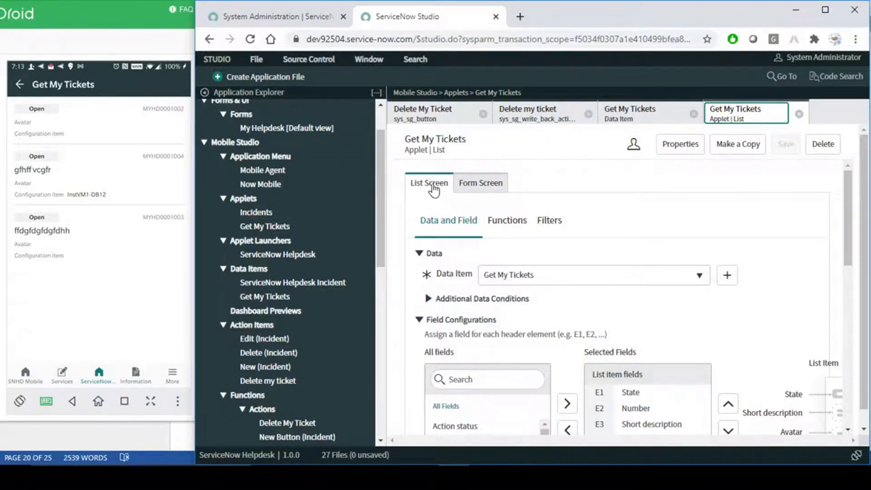
pyautogui.click(485, 186)
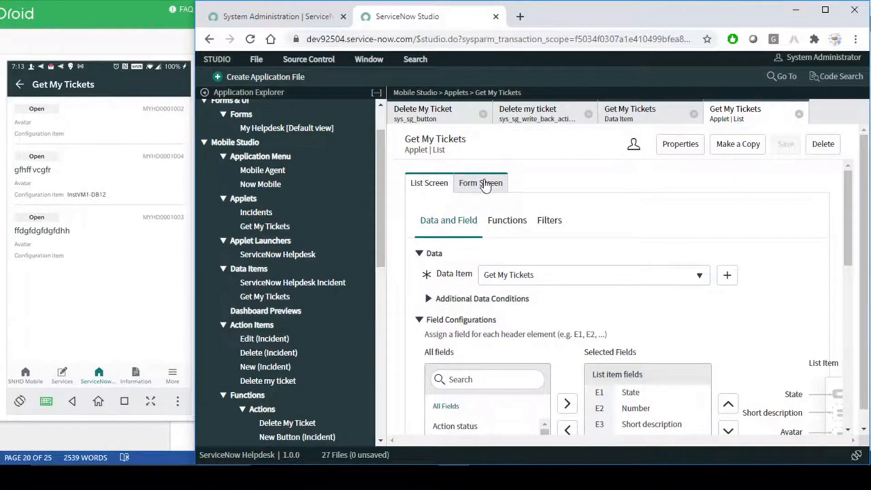
pyautogui.click(429, 190)
# - Show the applet's Functions sub-tab, scrolled to the empty Top Menu and Swipe Functions tables
pyautogui.click(507, 222)
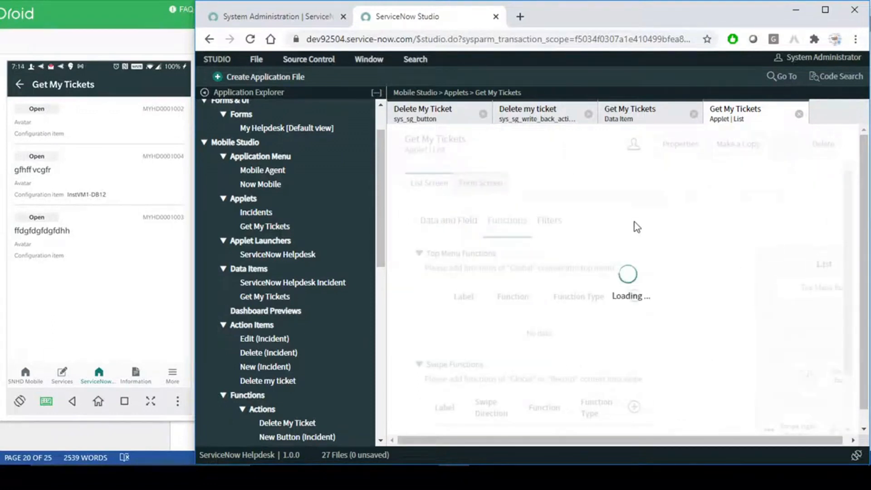
pyautogui.scroll(-1, 636, 227)
pyautogui.scroll(1, 636, 240)
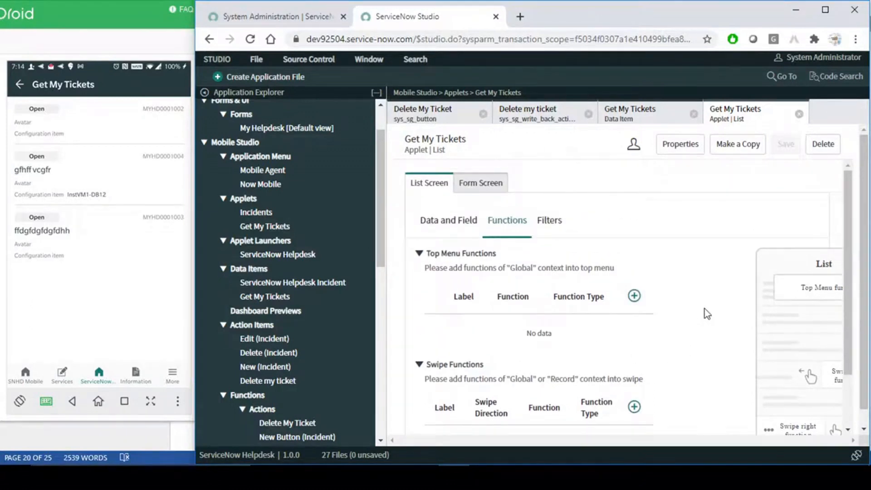
pyautogui.scroll(-1, 831, 367)
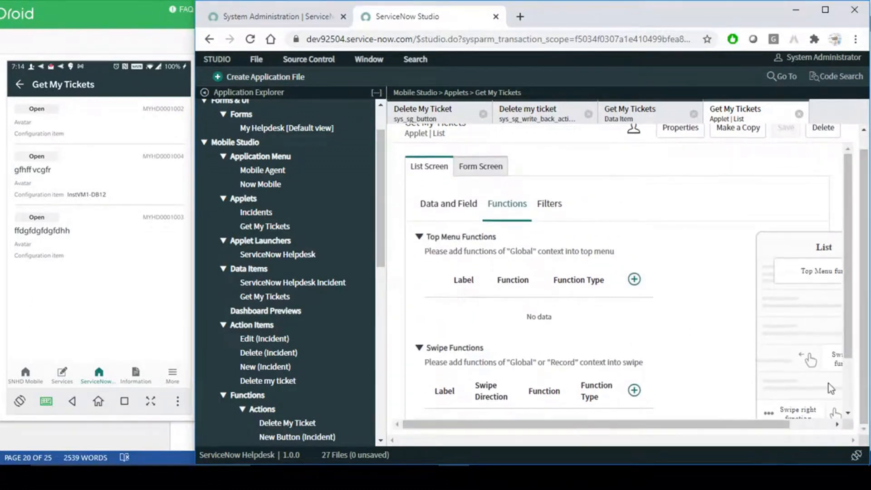
pyautogui.moveTo(777, 425); pyautogui.dragTo(819, 426)
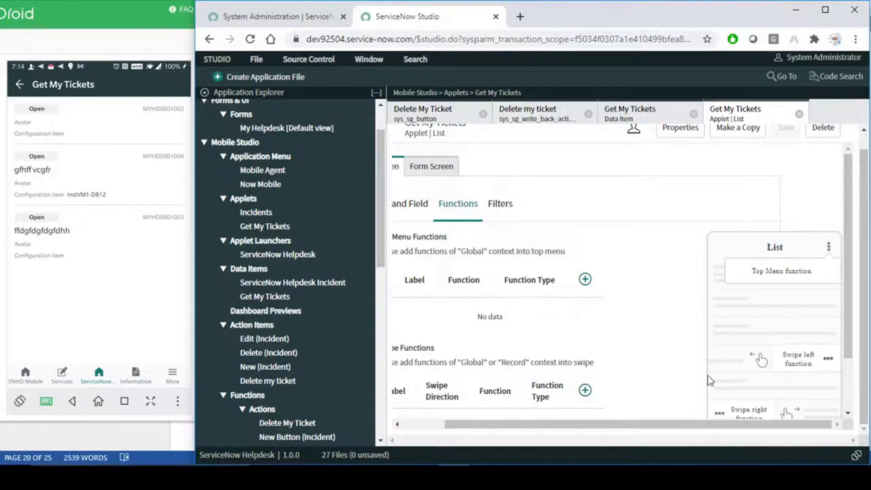
pyautogui.moveTo(774, 426); pyautogui.dragTo(725, 425)
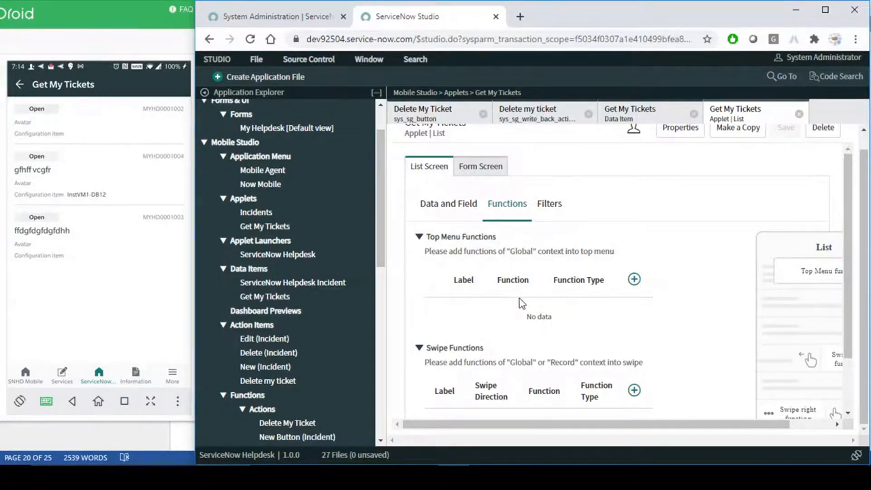
pyautogui.scroll(-2, 526, 320)
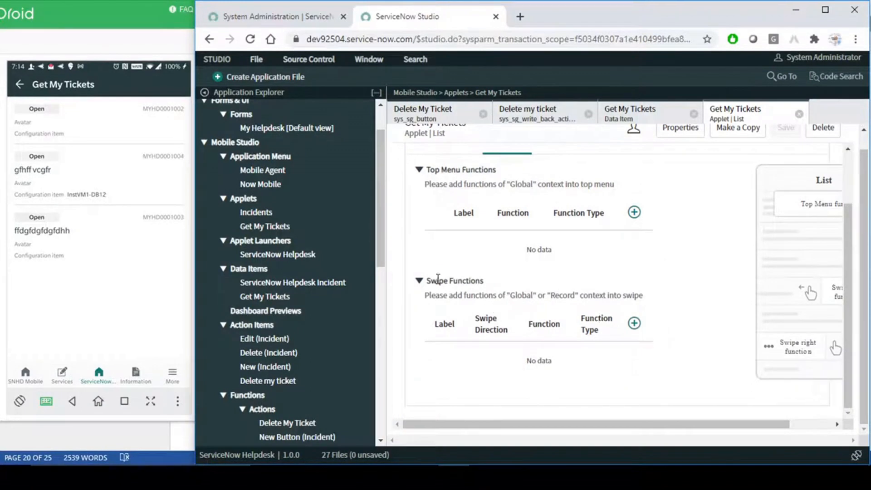
pyautogui.moveTo(425, 281); pyautogui.dragTo(498, 286)
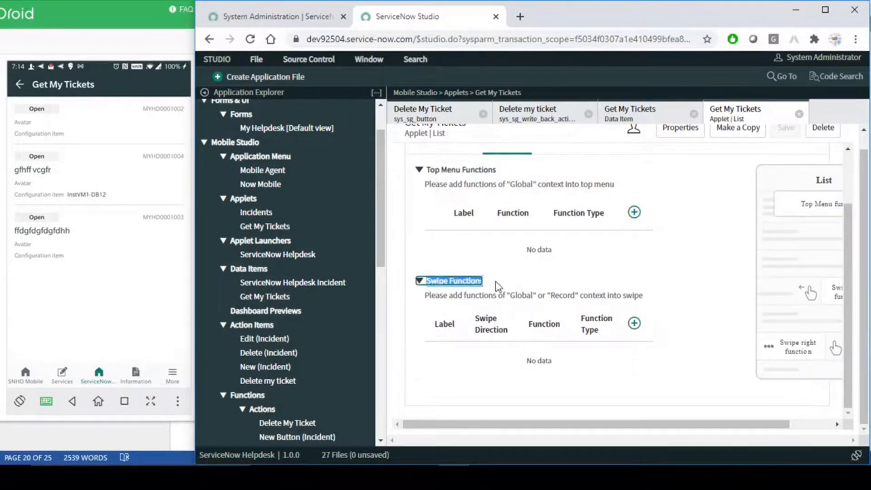
pyautogui.click(448, 263)
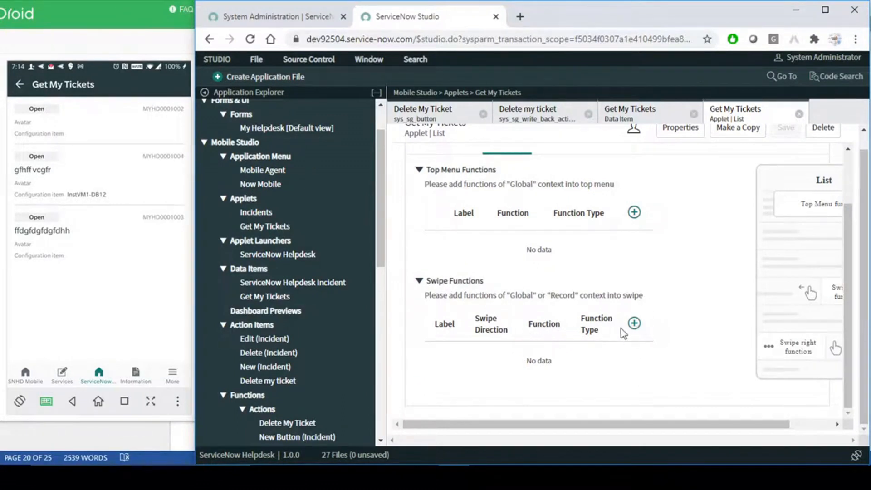
# - Add a new swipe function with direction Left and label Delete
pyautogui.click(635, 324)
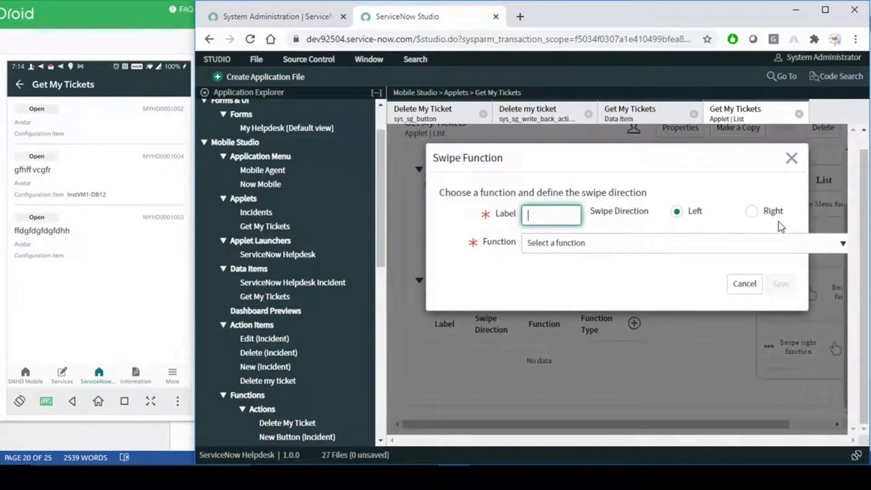
pyautogui.click(754, 212)
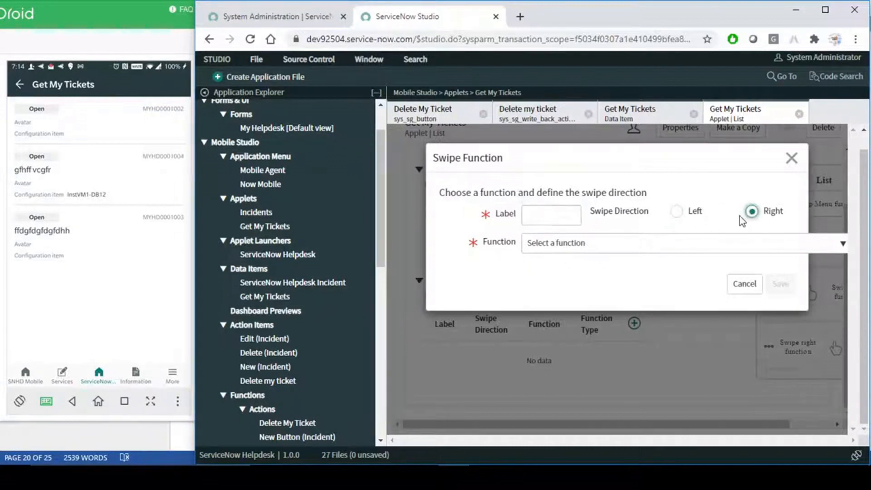
pyautogui.click(677, 212)
pyautogui.click(538, 217)
pyautogui.write('D')
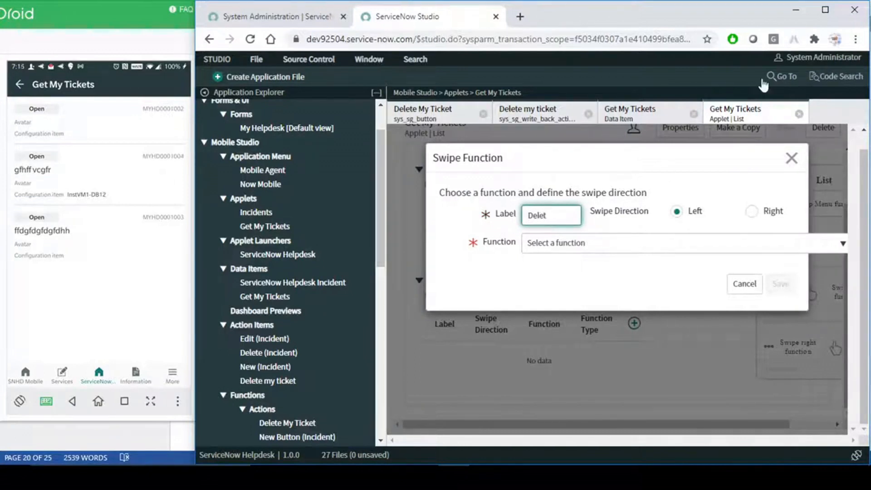
pyautogui.write('elete')
pyautogui.click(580, 274)
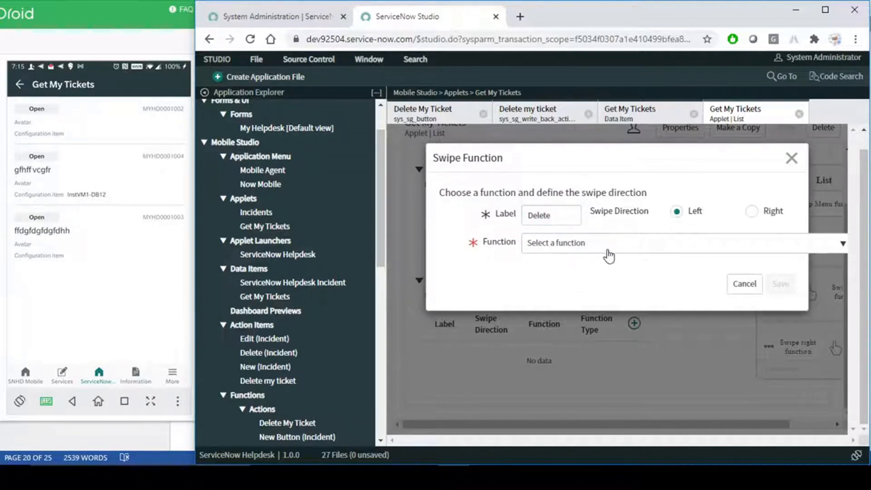
pyautogui.doubleClick(561, 217)
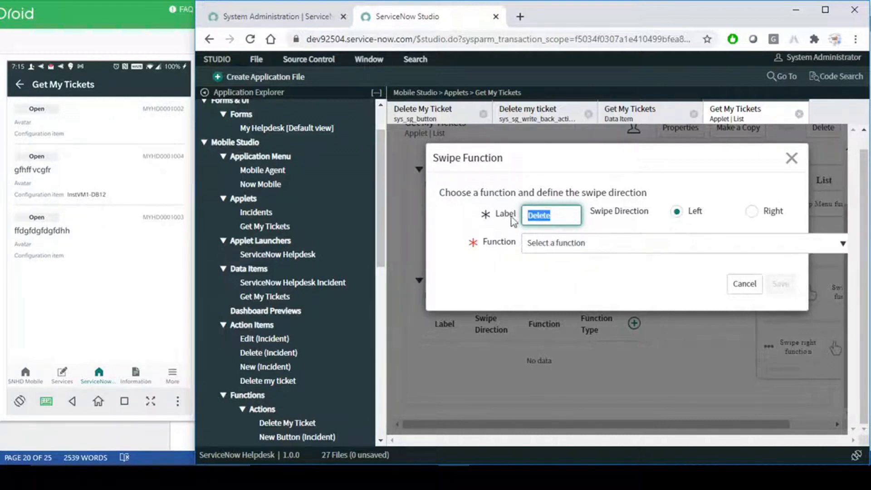
pyautogui.click(561, 216)
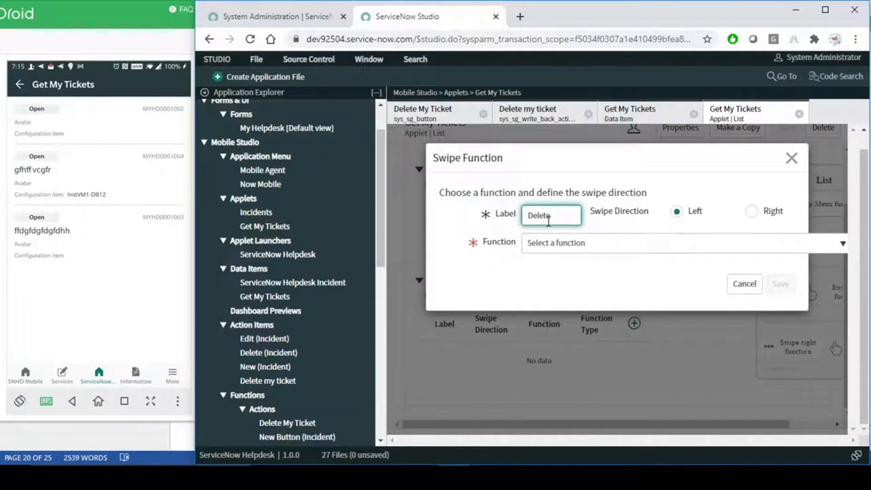
pyautogui.doubleClick(561, 216)
# - Assign the Delete My Ticket action to the swipe function and save it
pyautogui.click(616, 245)
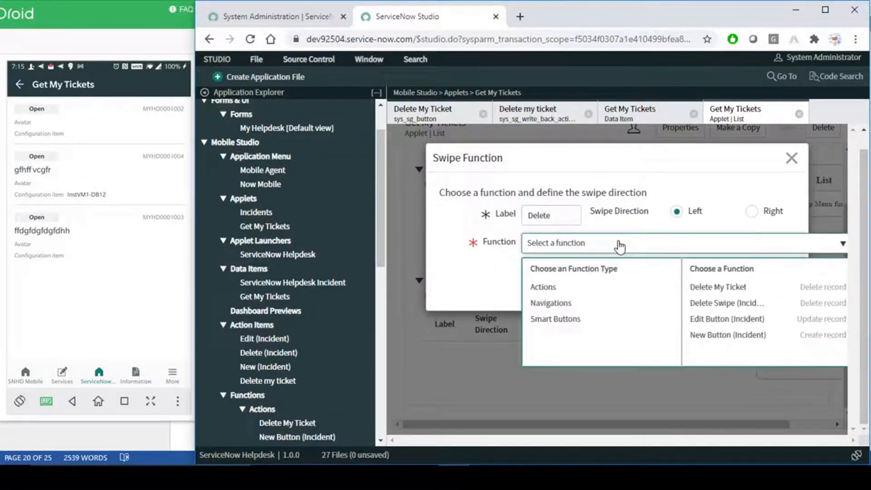
pyautogui.click(719, 288)
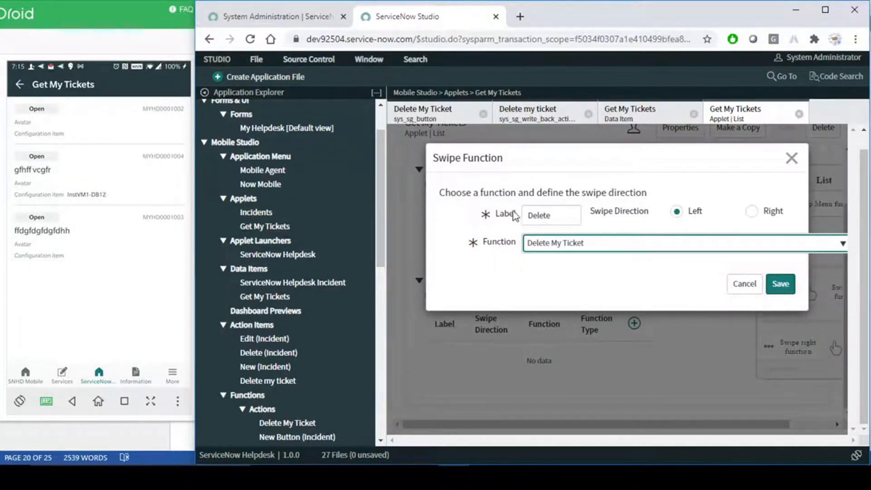
pyautogui.moveTo(568, 212); pyautogui.dragTo(524, 214)
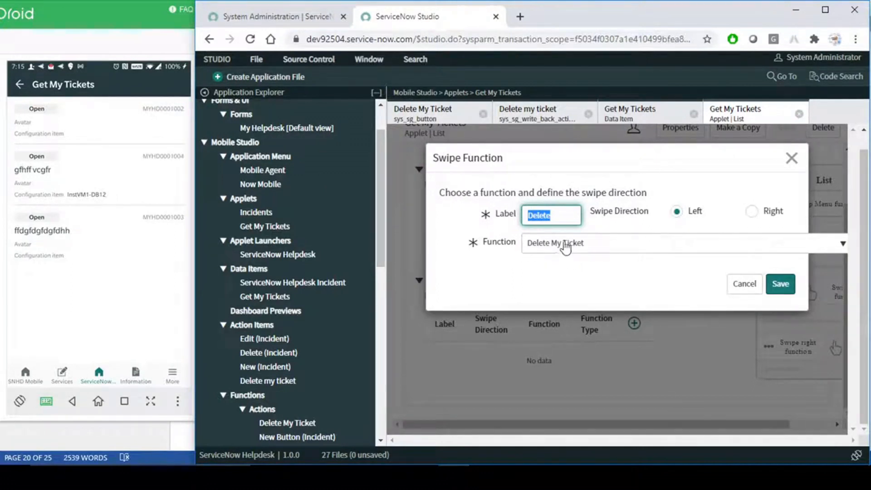
pyautogui.click(782, 285)
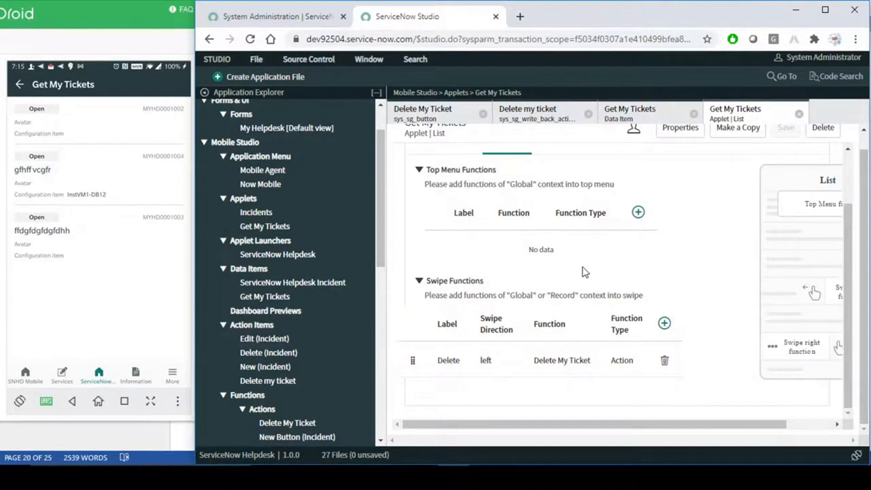
pyautogui.scroll(3, 584, 268)
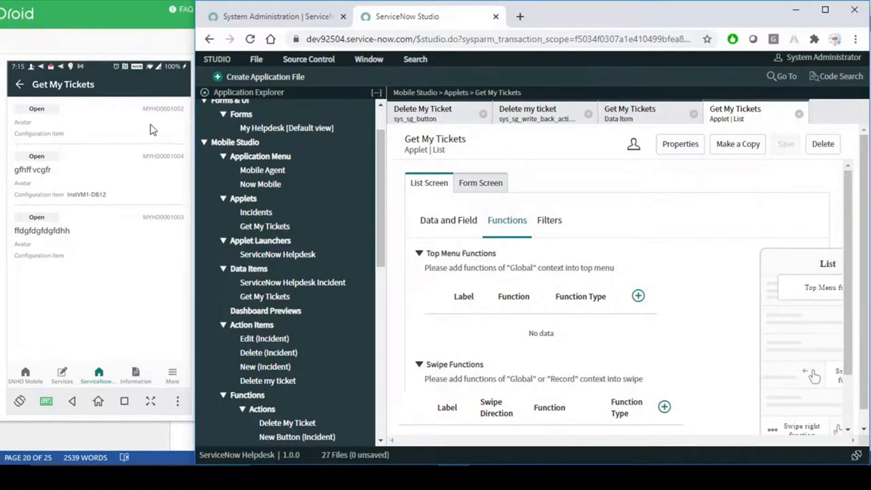
# - In the emulator, swipe the first two tickets left to reveal Delete, then return to ServiceNow admin
pyautogui.click(120, 119)
pyautogui.moveTo(159, 123); pyautogui.dragTo(70, 121)
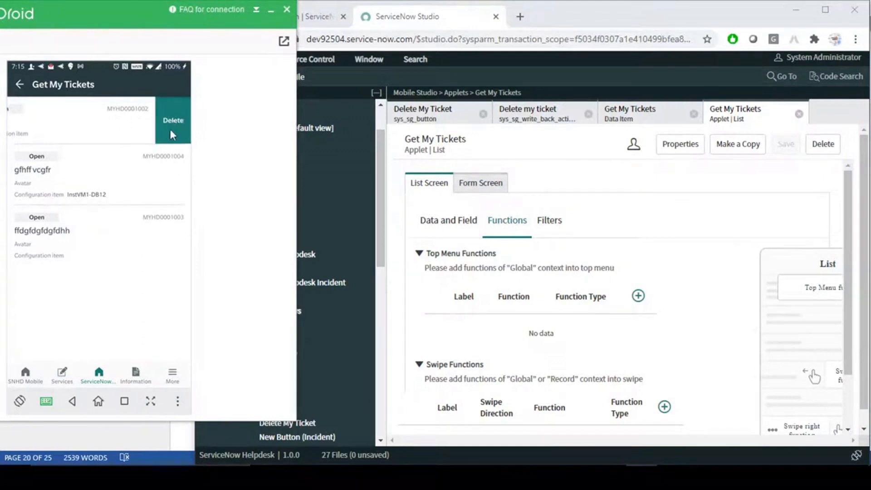
pyautogui.moveTo(162, 174); pyautogui.dragTo(57, 171)
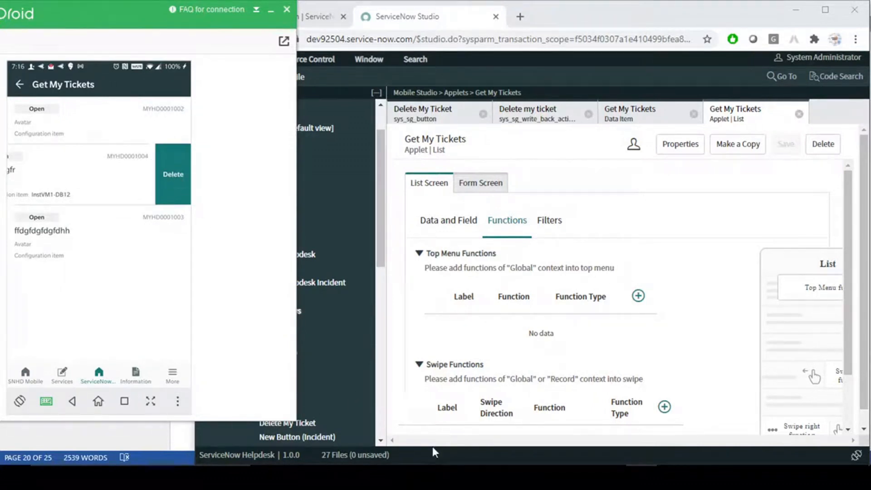
pyautogui.click(454, 477)
pyautogui.click(291, 20)
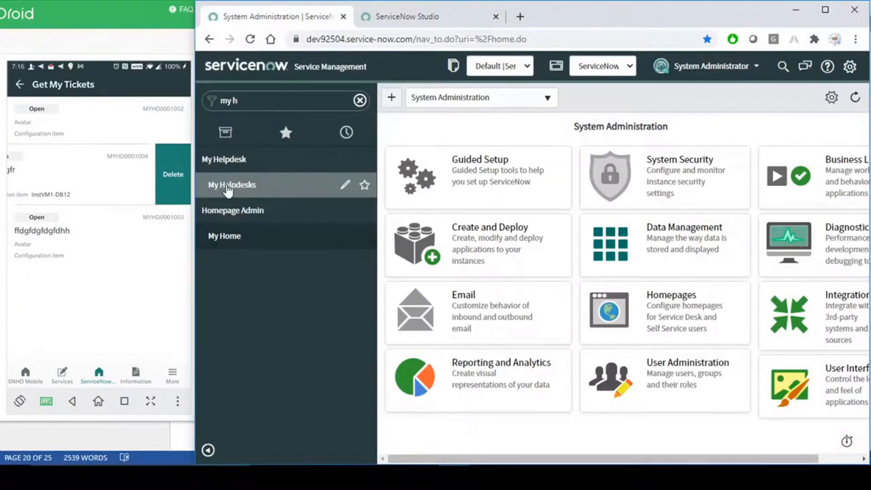
# - Open the My Helpdesks records in a new tab and check the three tickets
pyautogui.middleClick(242, 187)
pyautogui.click(565, 20)
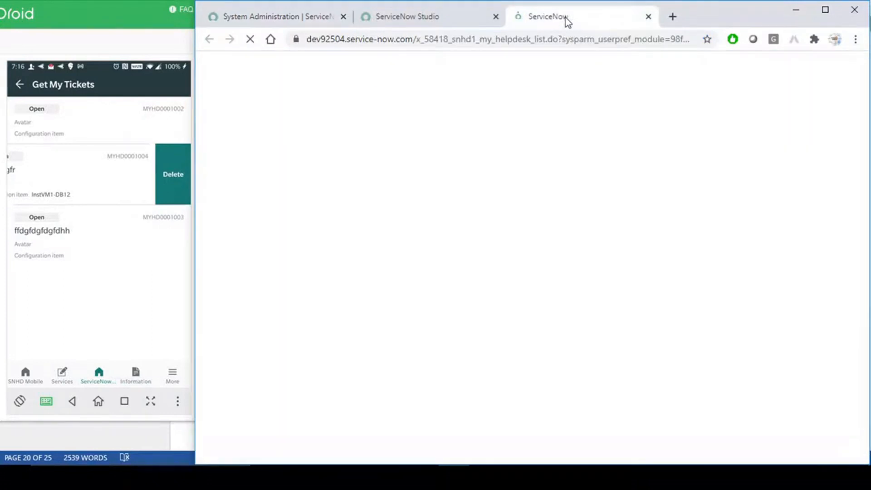
pyautogui.doubleClick(331, 219)
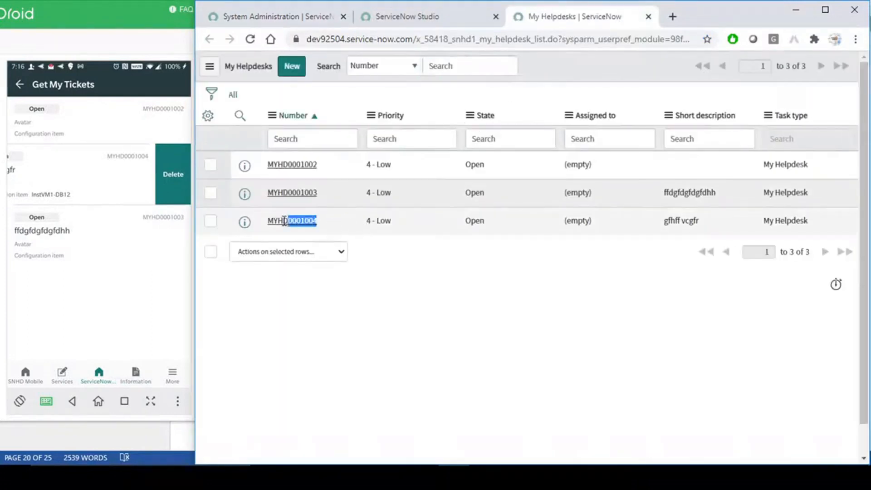
# - Try deleting the second ticket via swipe in the emulator, then return to the Get My Tickets editor
pyautogui.click(174, 177)
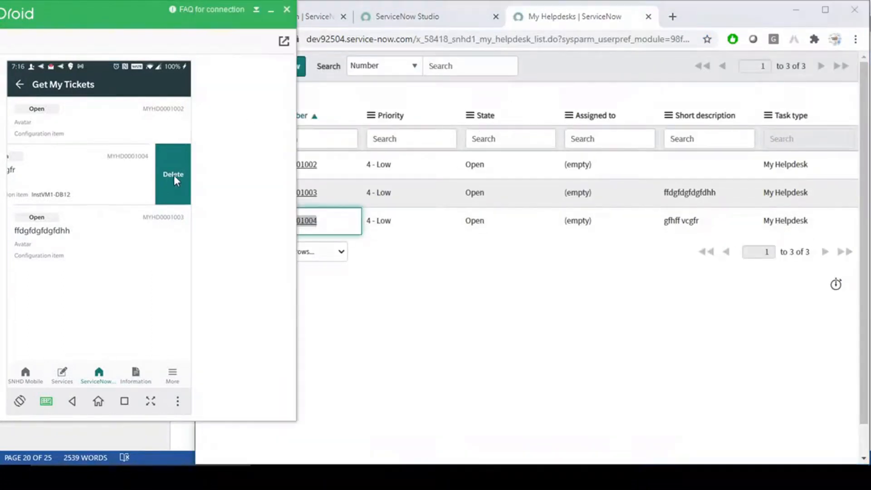
pyautogui.click(174, 179)
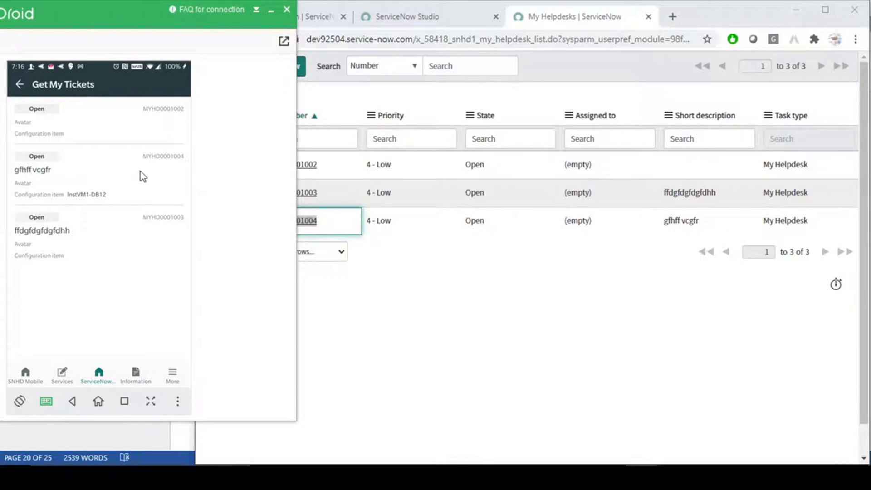
pyautogui.moveTo(140, 173); pyautogui.dragTo(99, 177)
pyautogui.moveTo(175, 183); pyautogui.dragTo(34, 185)
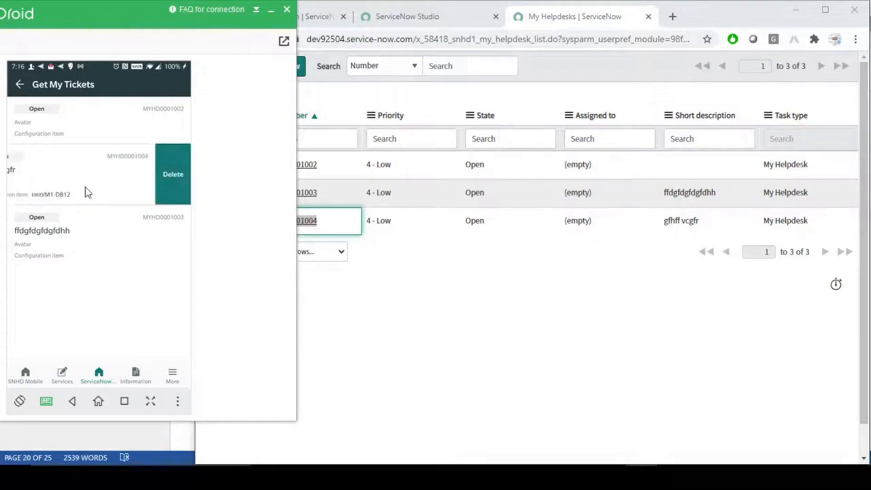
pyautogui.click(173, 175)
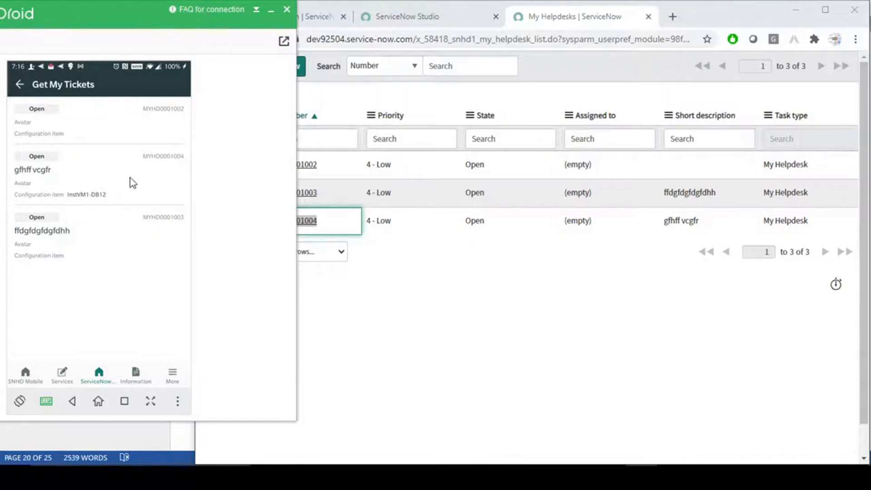
pyautogui.click(530, 291)
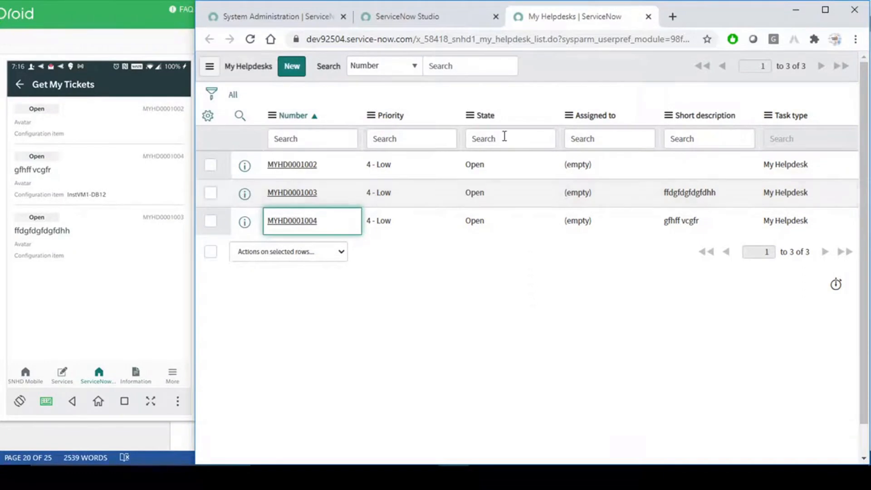
pyautogui.click(413, 16)
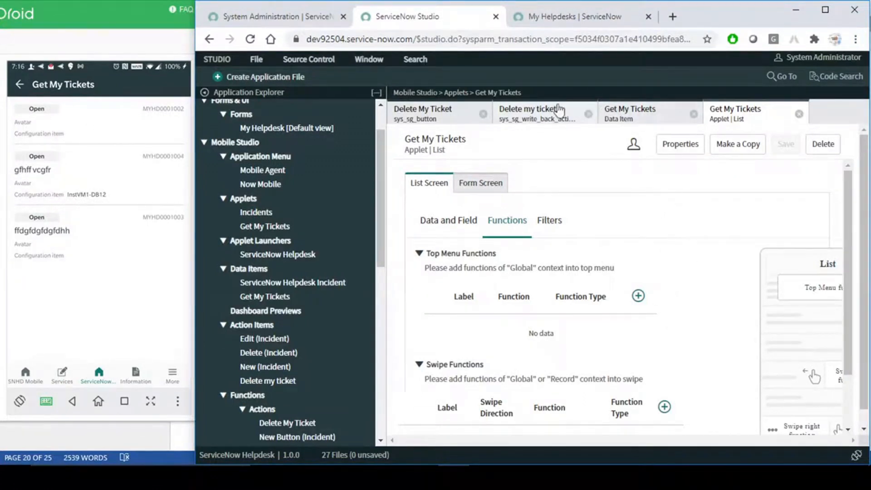
# - Confirm the Delete my ticket action item's Type remains Delete
pyautogui.click(539, 116)
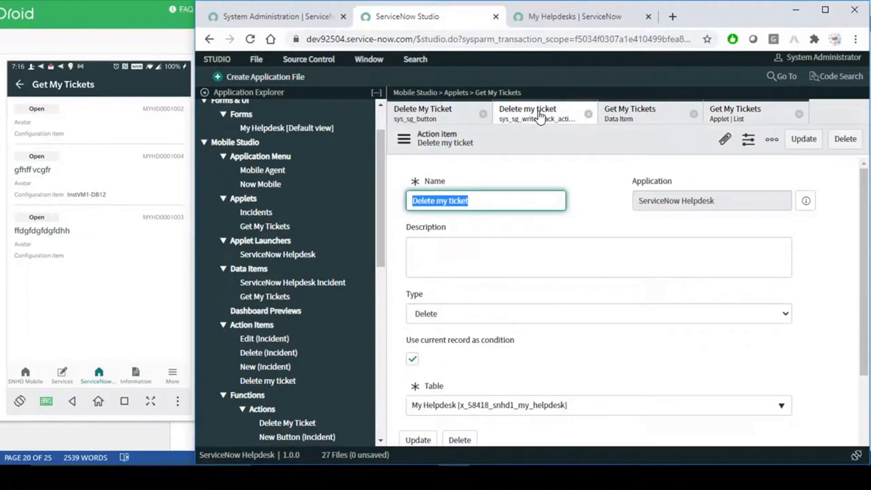
pyautogui.click(600, 203)
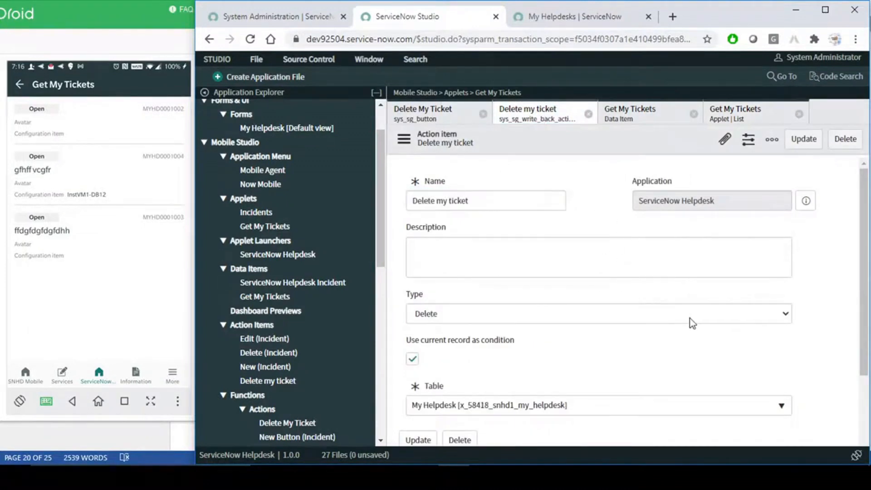
pyautogui.scroll(-3, 690, 321)
pyautogui.scroll(3, 691, 317)
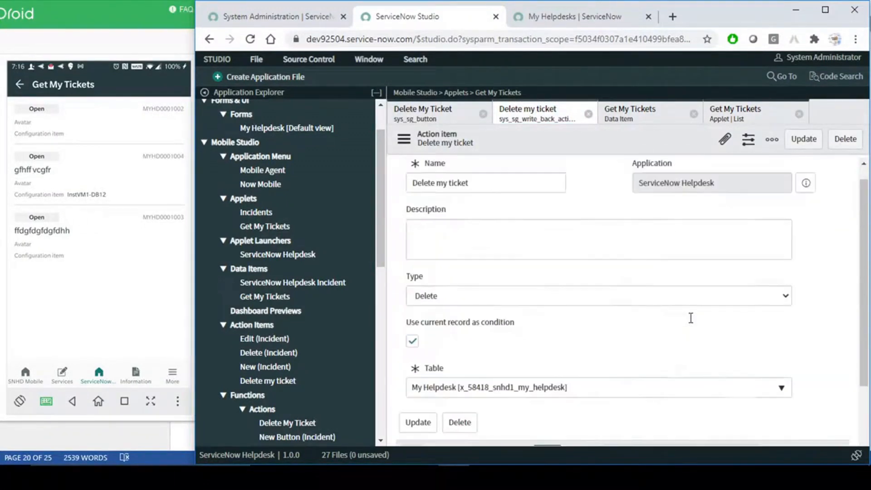
pyautogui.click(452, 298)
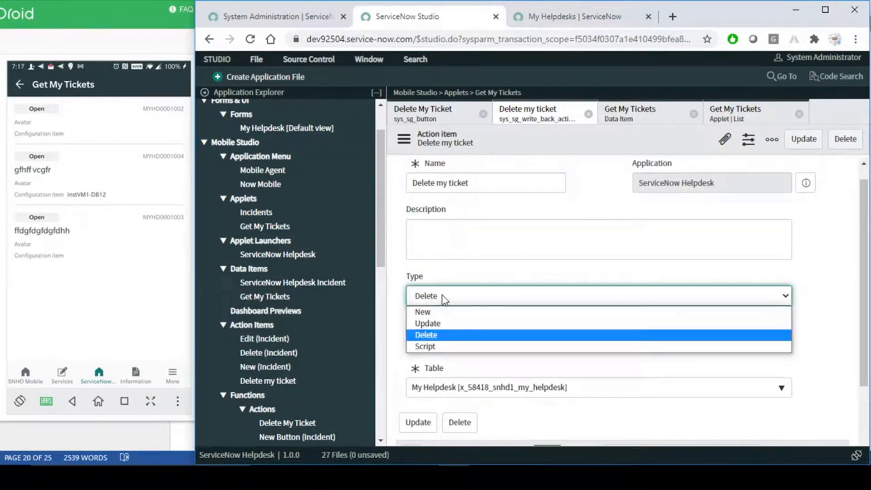
pyautogui.click(587, 203)
# - Check the Delete My Ticket function's Active is true condition, then show the My Helpdesks list
pyautogui.click(424, 114)
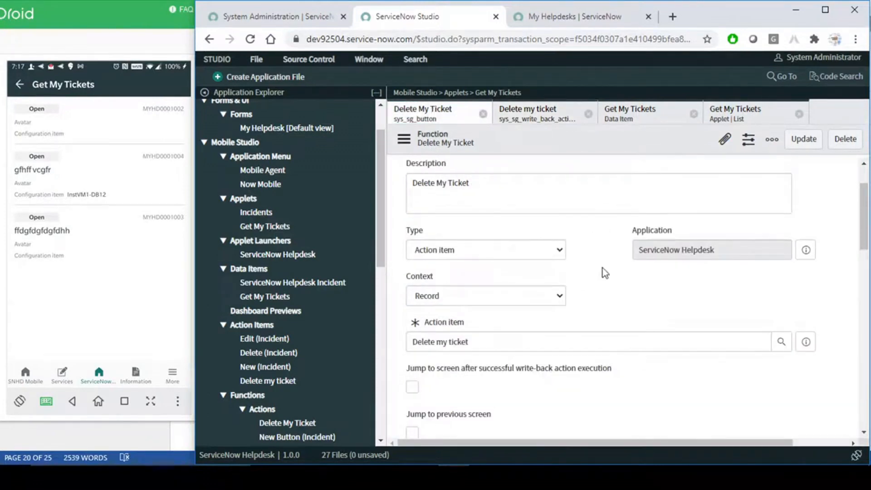
pyautogui.scroll(2, 603, 273)
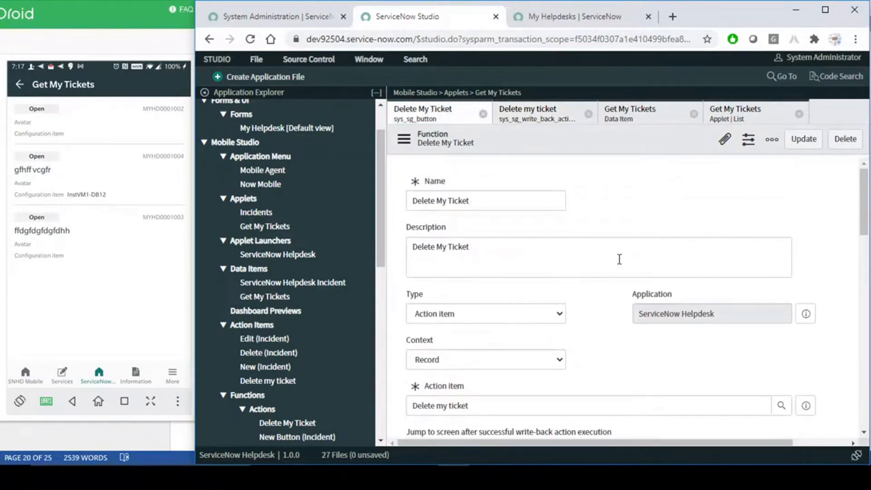
pyautogui.scroll(-7, 619, 261)
pyautogui.scroll(-5, 619, 260)
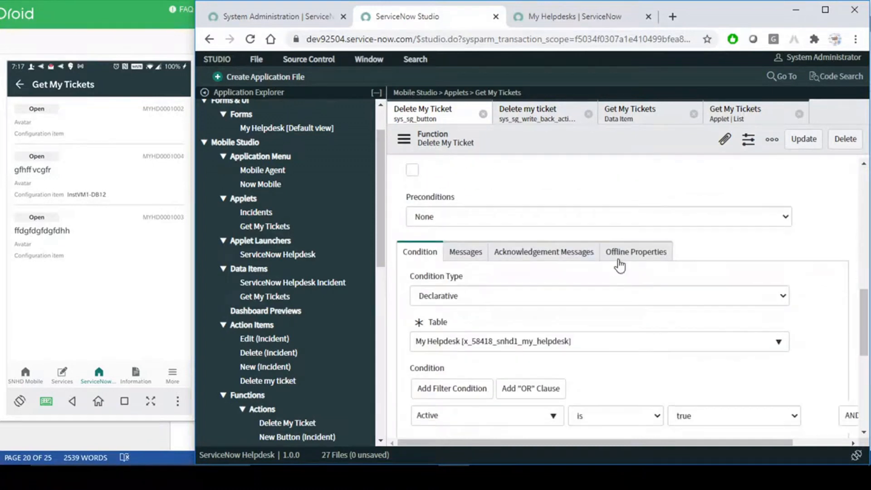
pyautogui.scroll(-3, 620, 260)
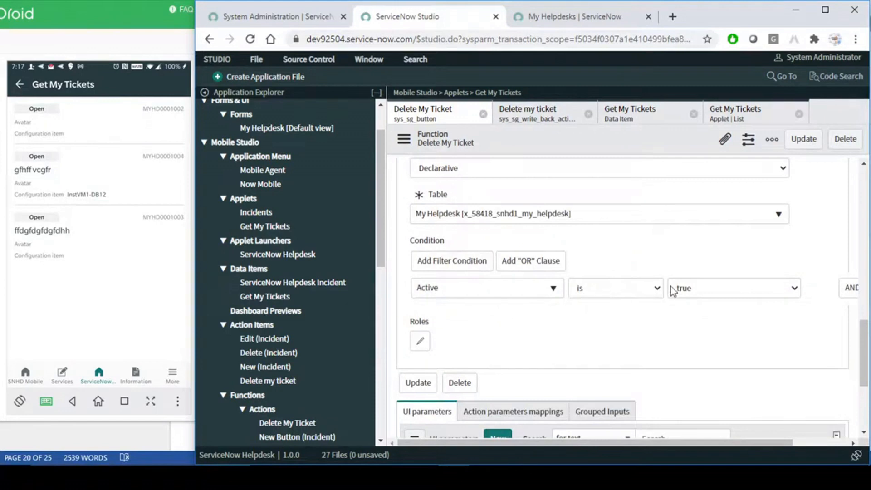
pyautogui.click(113, 298)
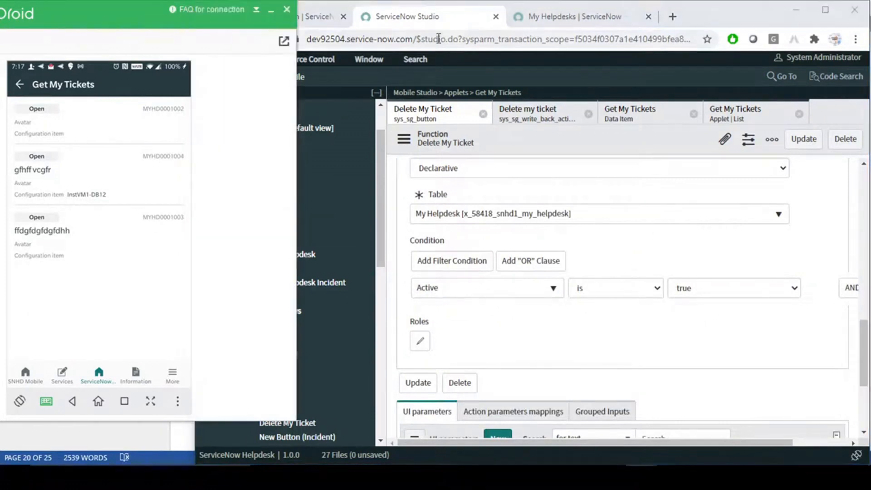
pyautogui.click(592, 20)
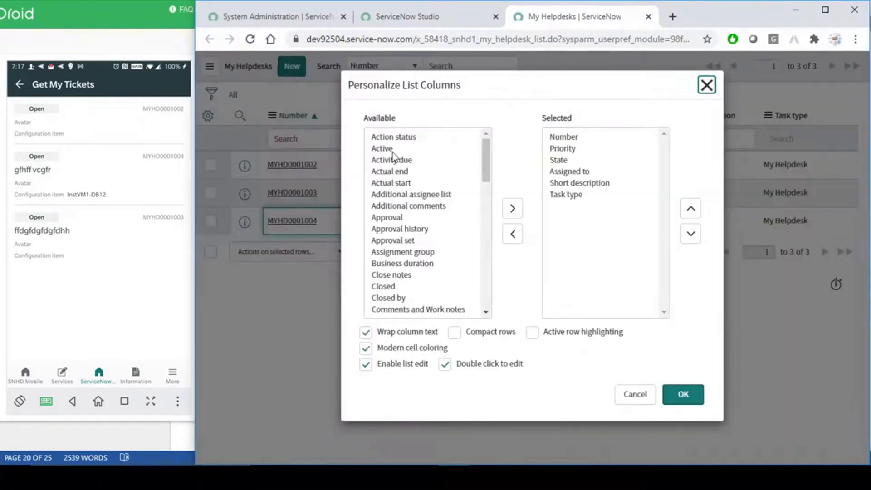
# - Move Active into the My Helpdesks selected columns, then return to Studio and the emulator
pyautogui.doubleClick(392, 149)
pyautogui.click(685, 397)
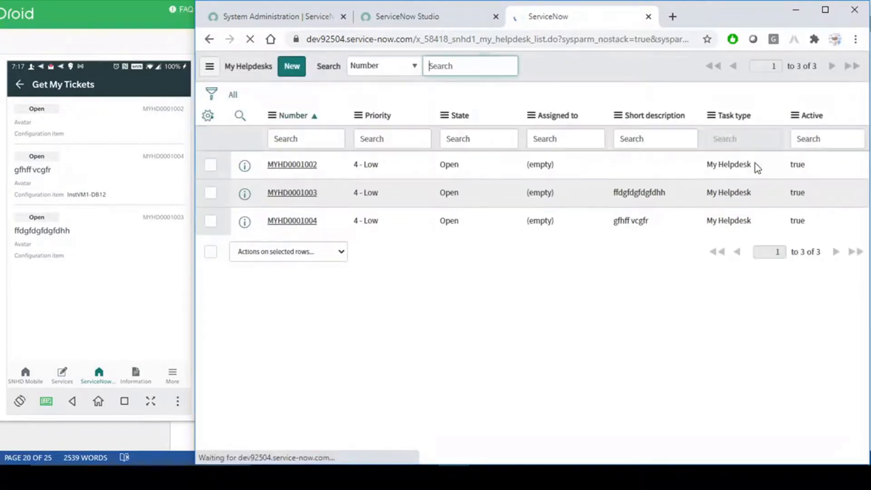
pyautogui.click(417, 18)
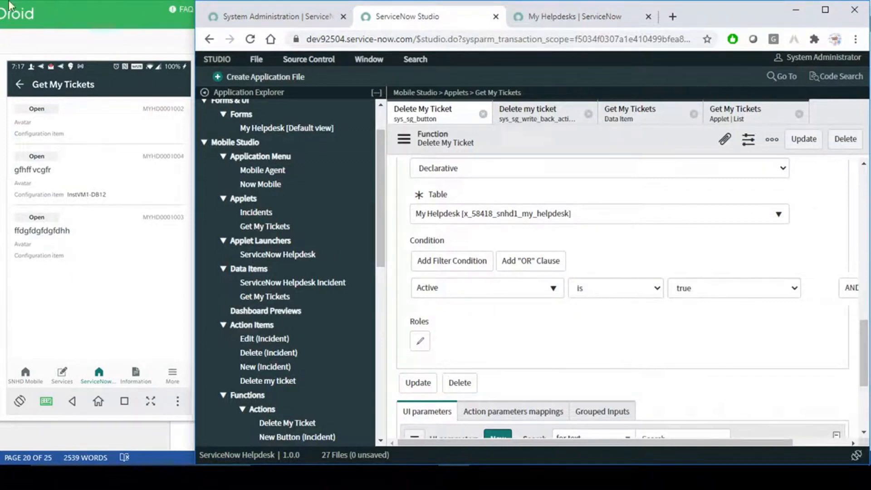
pyautogui.click(20, 89)
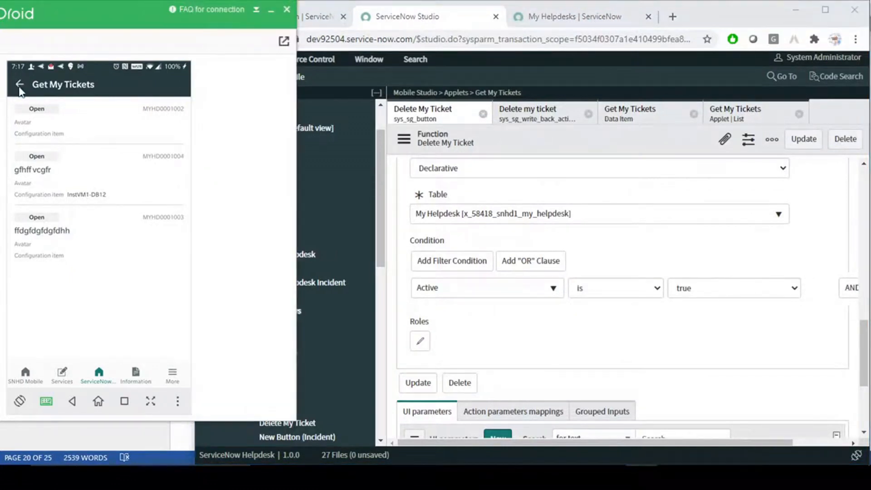
# - Delete ticket MYHD0001004 from the Get My Tickets list by swiping it left
pyautogui.click(19, 89)
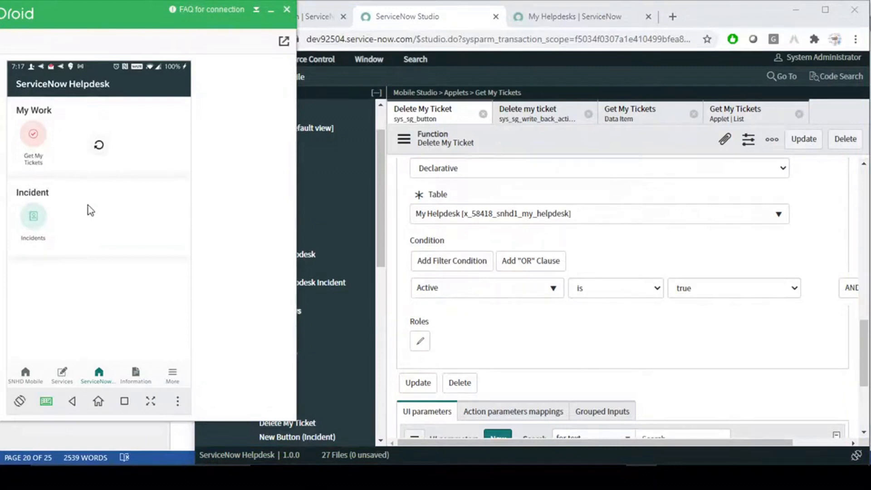
pyautogui.click(37, 134)
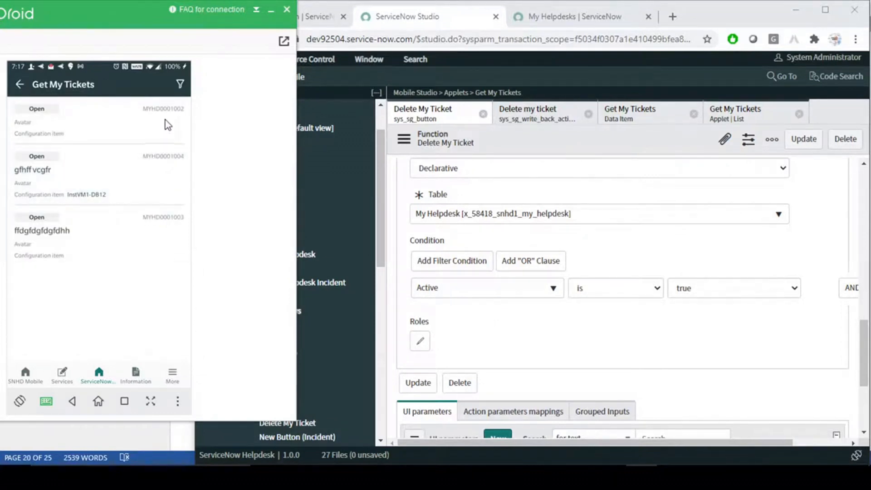
pyautogui.moveTo(150, 172); pyautogui.dragTo(86, 170)
pyautogui.click(173, 175)
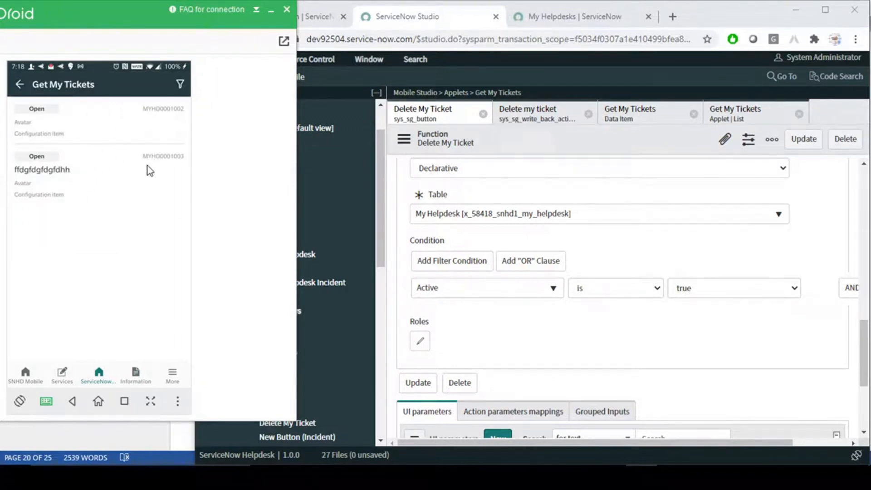
# - Swipe MYHD0001002 to reveal Delete, then return to Studio's Get My Tickets list functions
pyautogui.moveTo(168, 123); pyautogui.dragTo(62, 120)
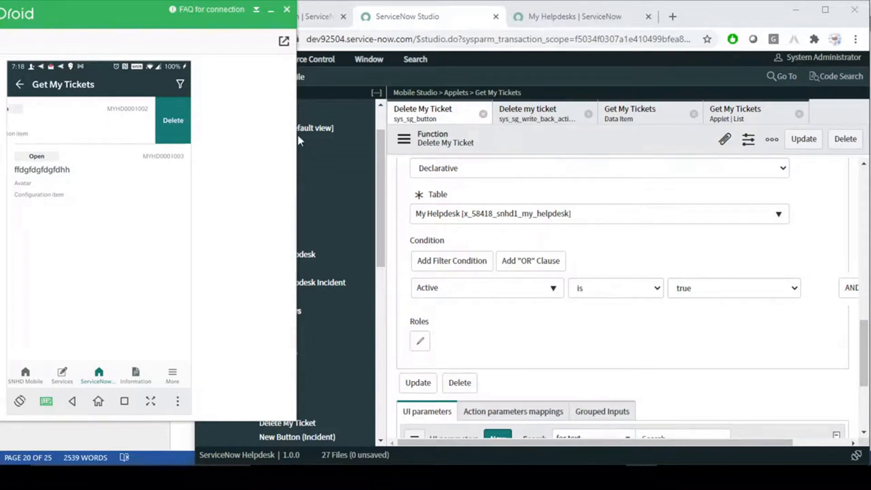
pyautogui.click(630, 252)
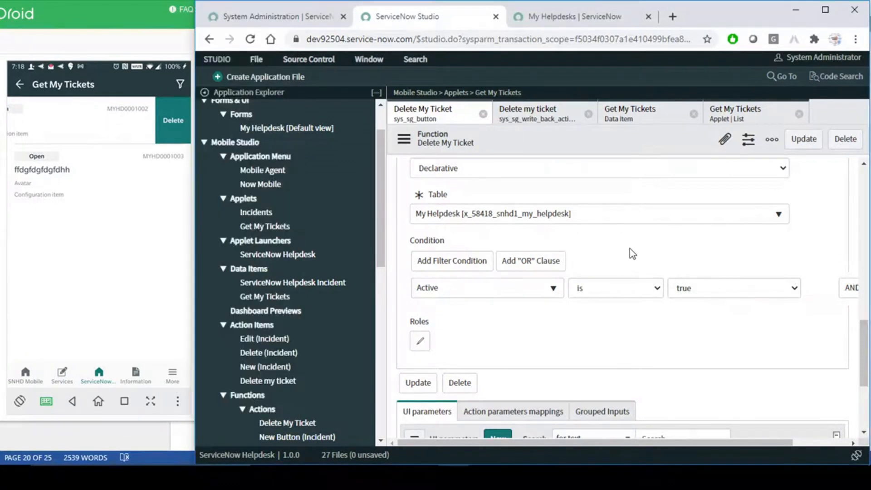
pyautogui.scroll(10, 630, 250)
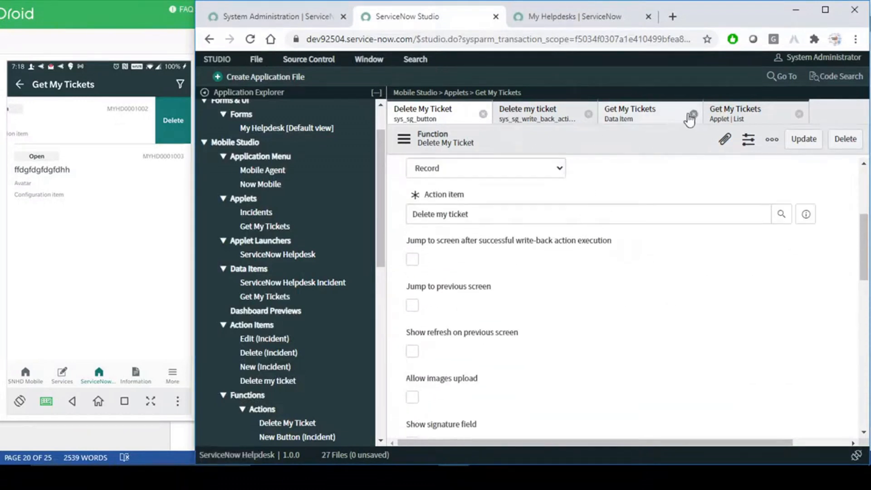
pyautogui.click(728, 117)
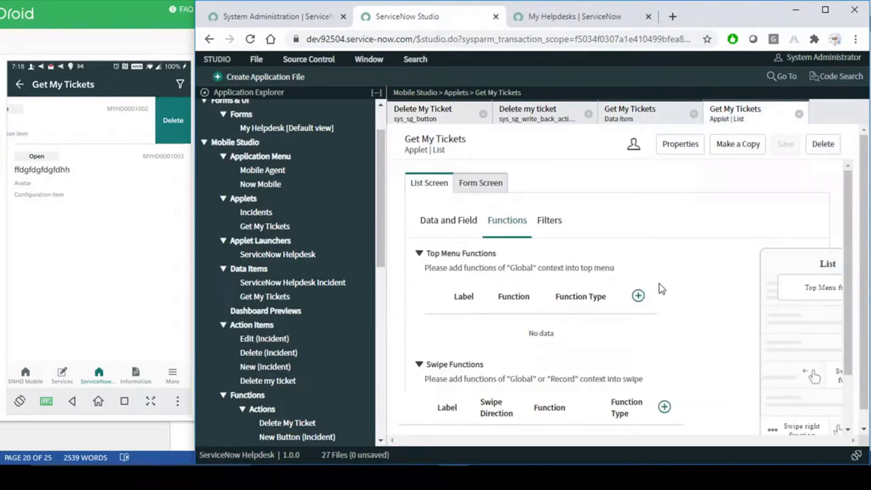
# - Change the Delete swipe function's direction to Right and save it
pyautogui.click(529, 377)
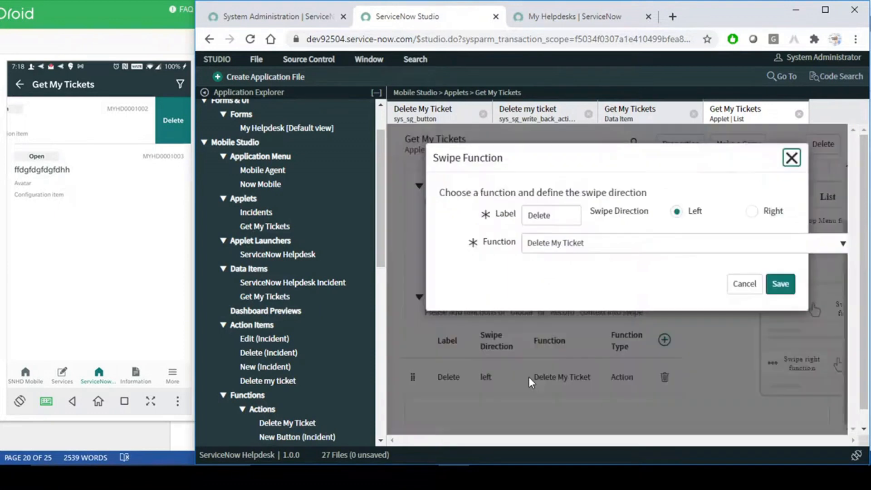
pyautogui.click(753, 212)
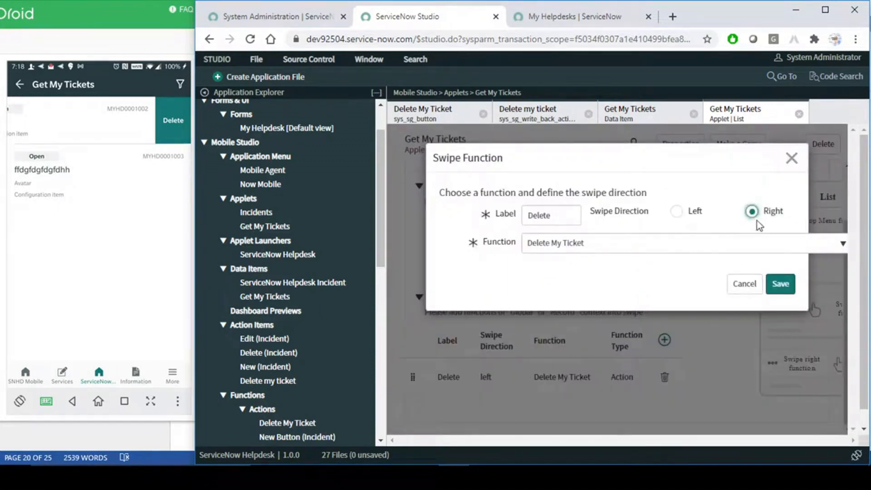
pyautogui.click(783, 287)
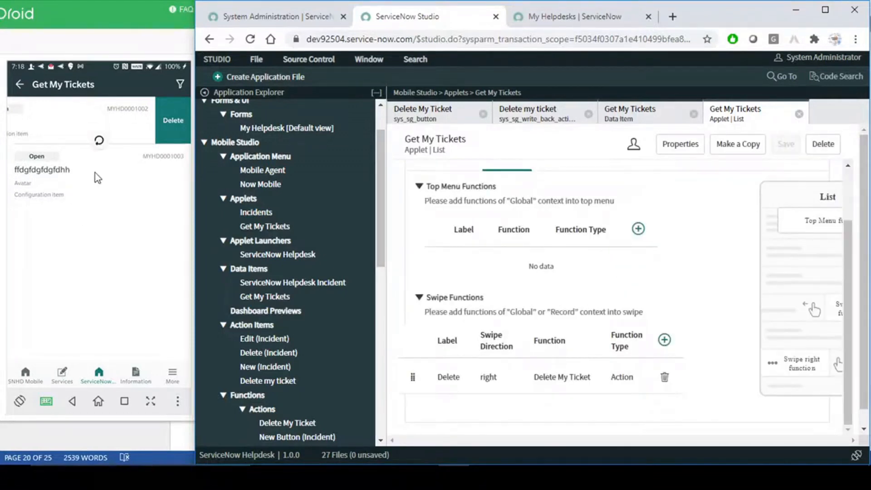
# - Test the right swipe on the first ticket, open MYHD0001003, then view the My Helpdesks list
pyautogui.click(82, 124)
pyautogui.moveTo(32, 126); pyautogui.dragTo(162, 118)
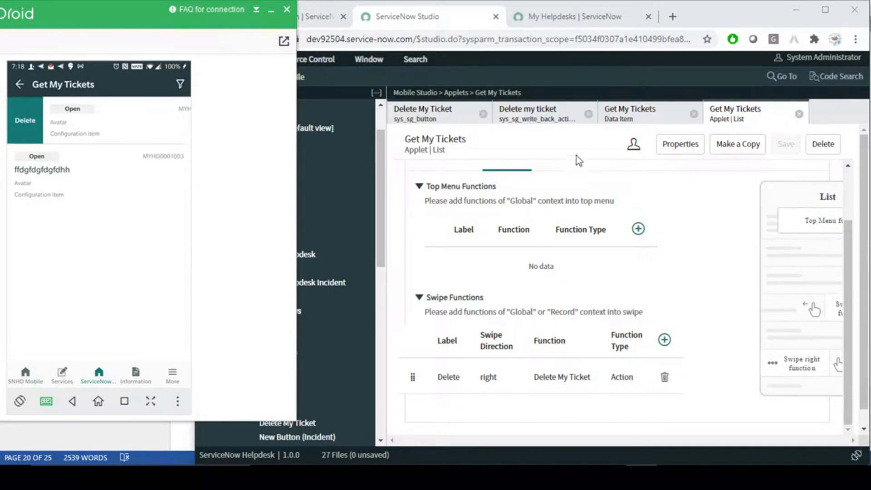
pyautogui.click(80, 175)
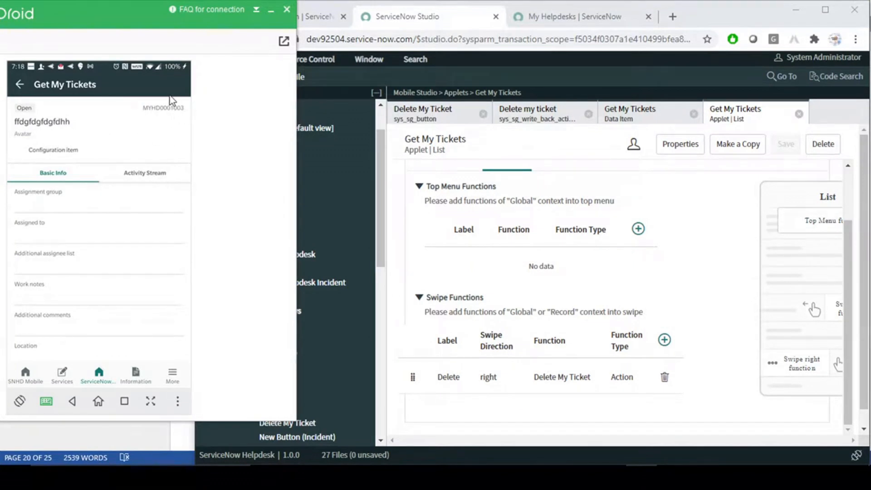
pyautogui.click(549, 16)
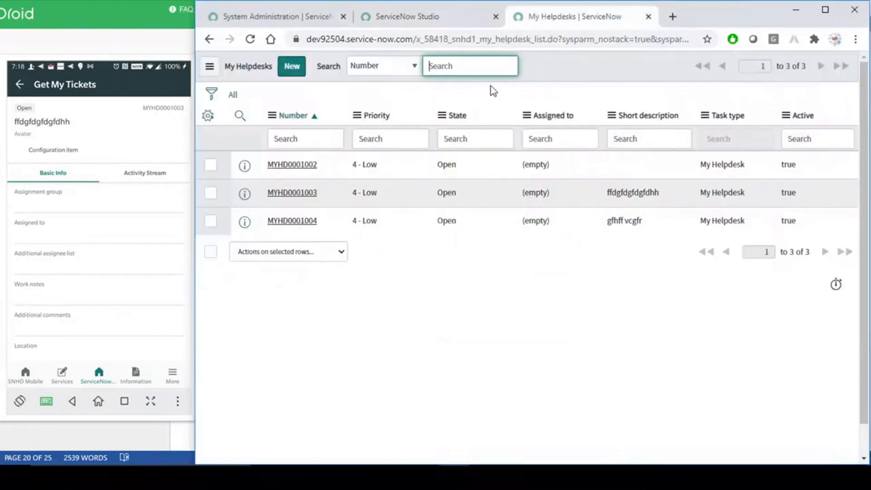
# - Open MYHD0001002's record in a new tab, then return to the Studio applet editor
pyautogui.middleClick(297, 165)
pyautogui.click(659, 23)
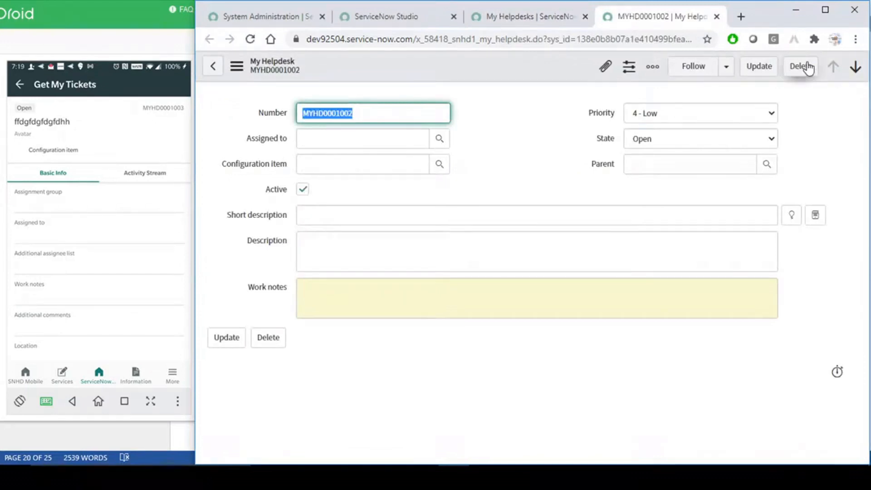
pyautogui.click(524, 145)
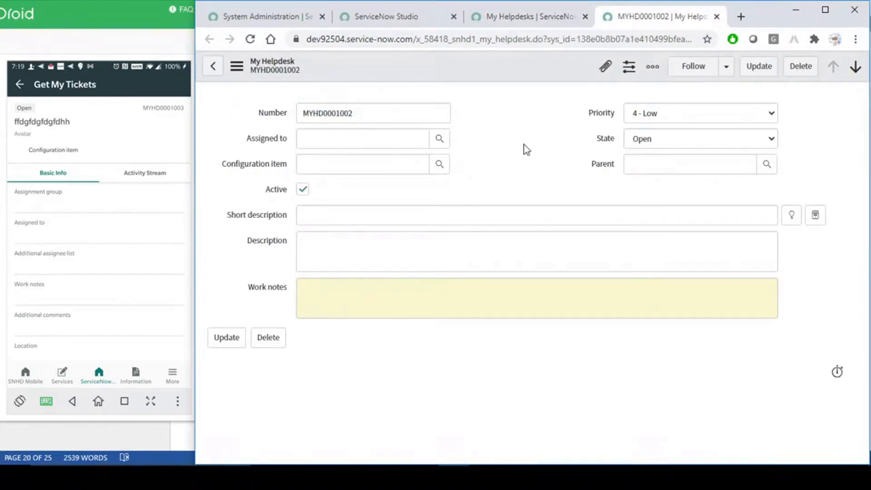
pyautogui.click(527, 16)
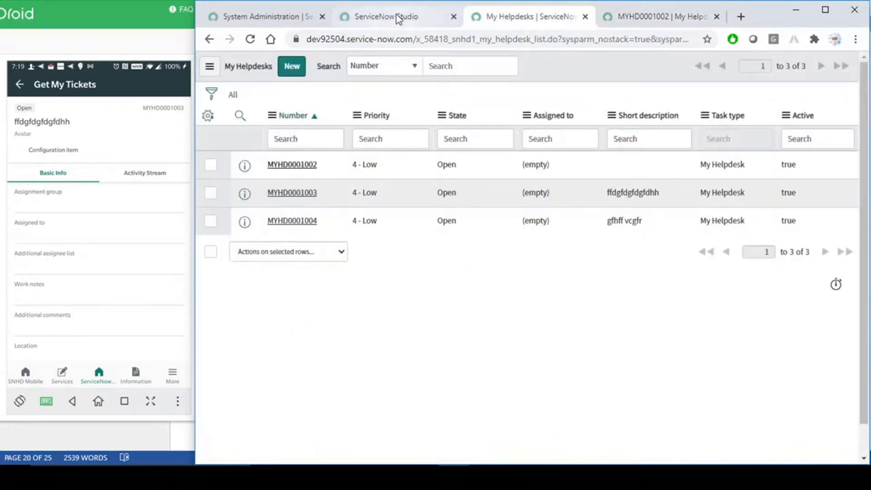
pyautogui.click(398, 18)
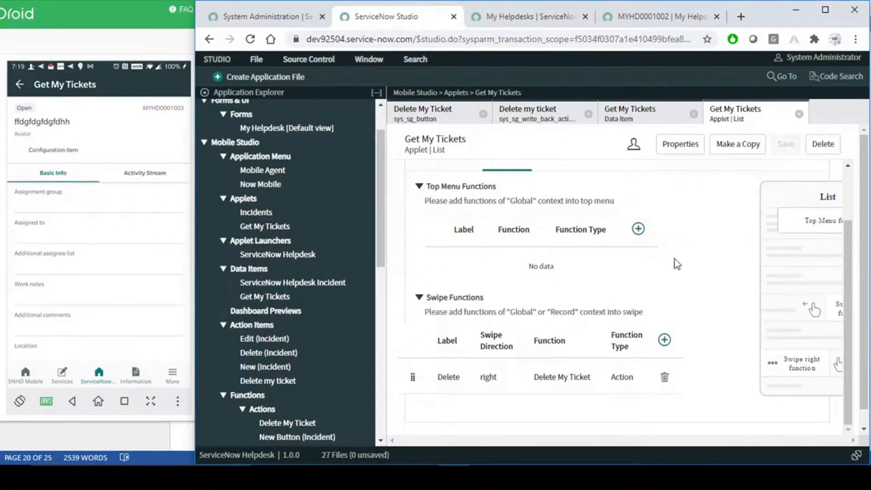
# - Open Get My Tickets' Form Screen, check its Body sections, then show its Functions settings
pyautogui.scroll(2, 675, 260)
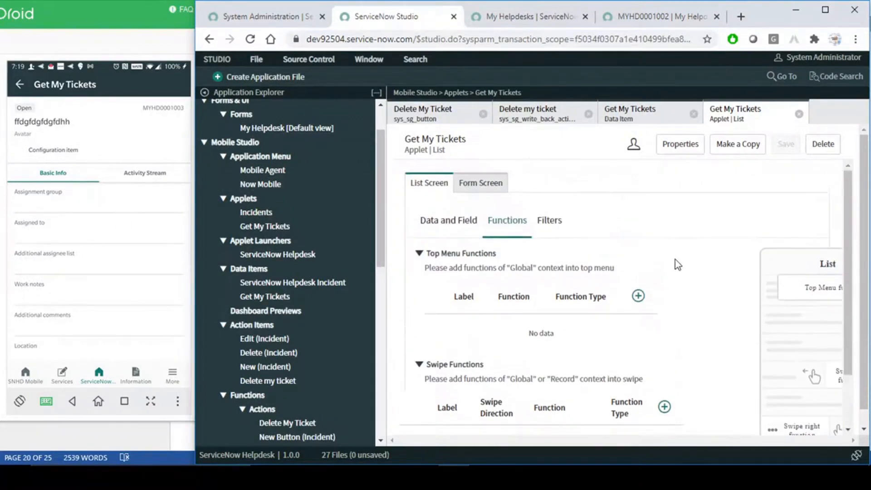
pyautogui.click(477, 189)
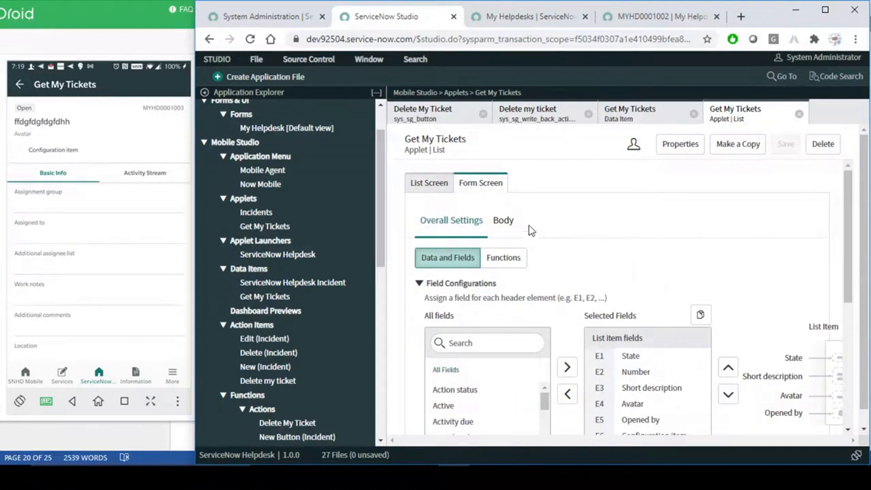
pyautogui.scroll(-4, 599, 243)
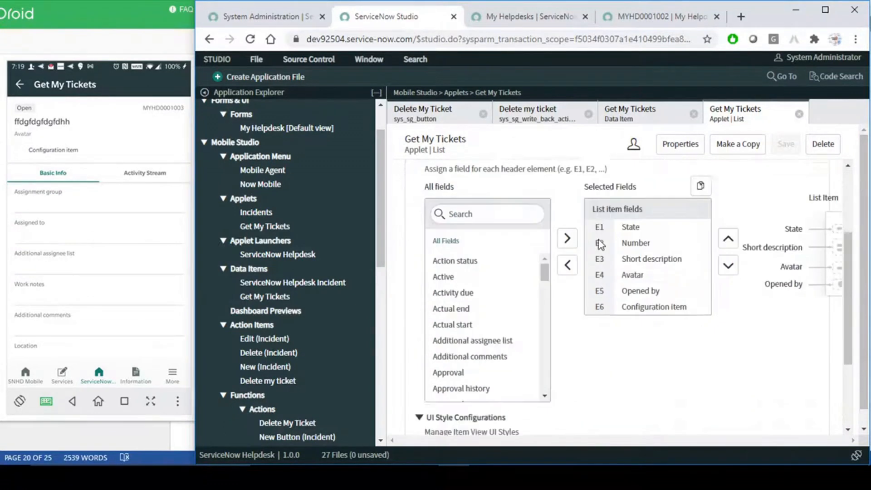
pyautogui.scroll(4, 603, 246)
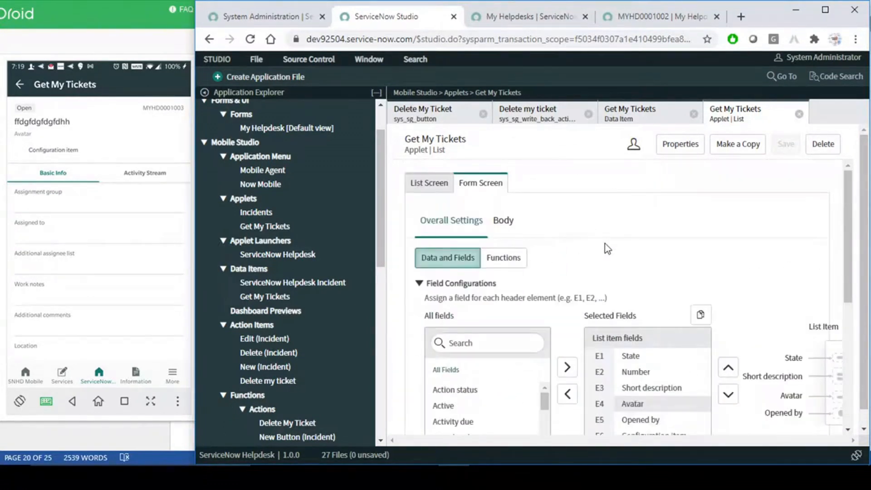
pyautogui.click(502, 222)
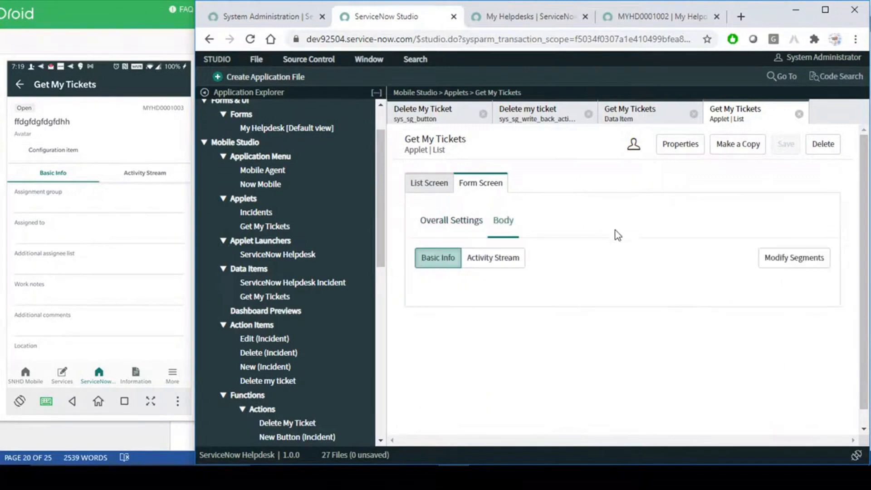
pyautogui.click(453, 224)
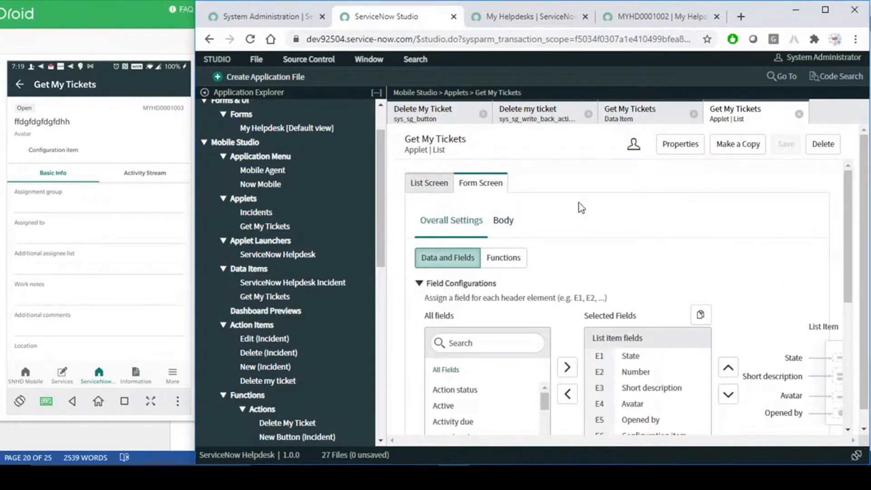
pyautogui.click(465, 224)
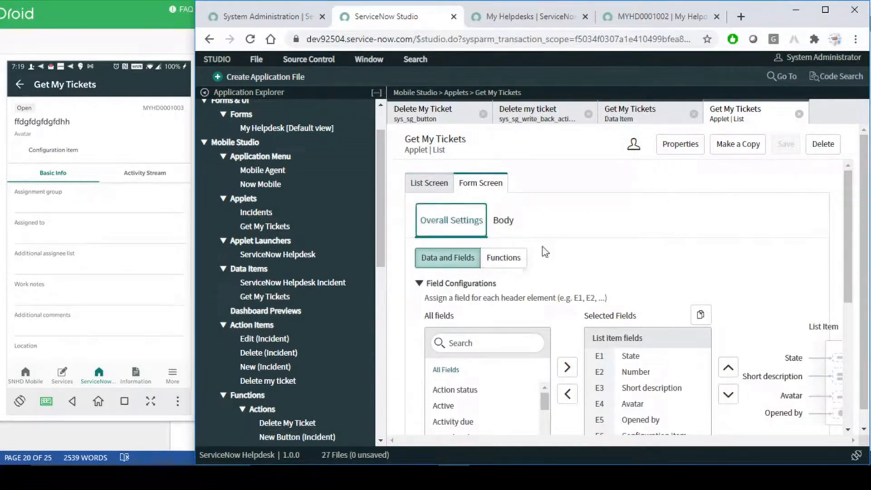
pyautogui.click(512, 259)
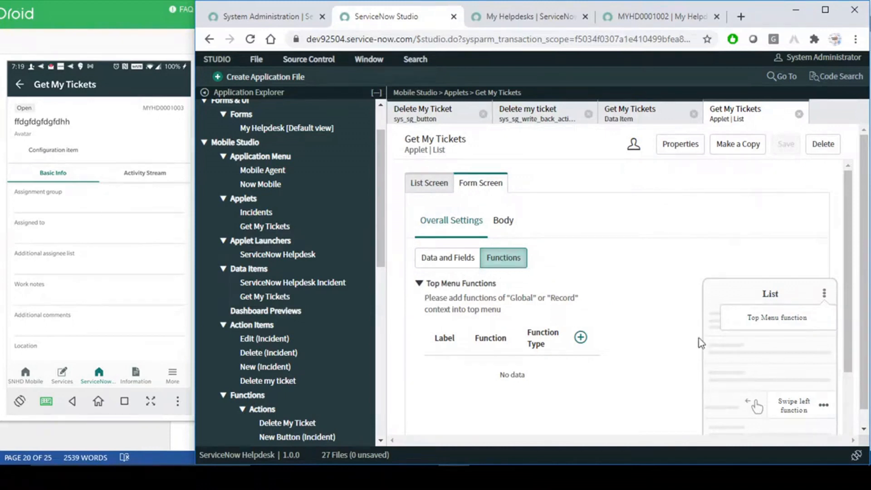
# - Add a 'Delete' top menu function running Actions > Delete My Ticket and save it
pyautogui.click(581, 338)
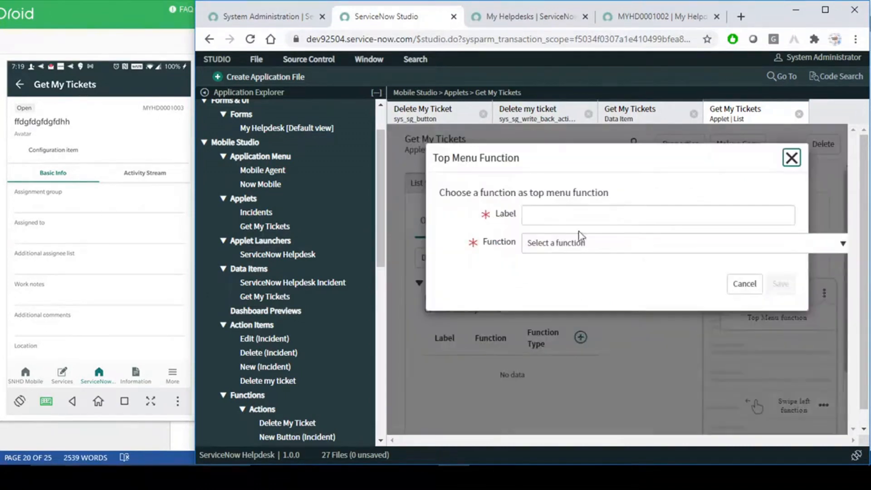
pyautogui.click(589, 215)
pyautogui.write('Delet')
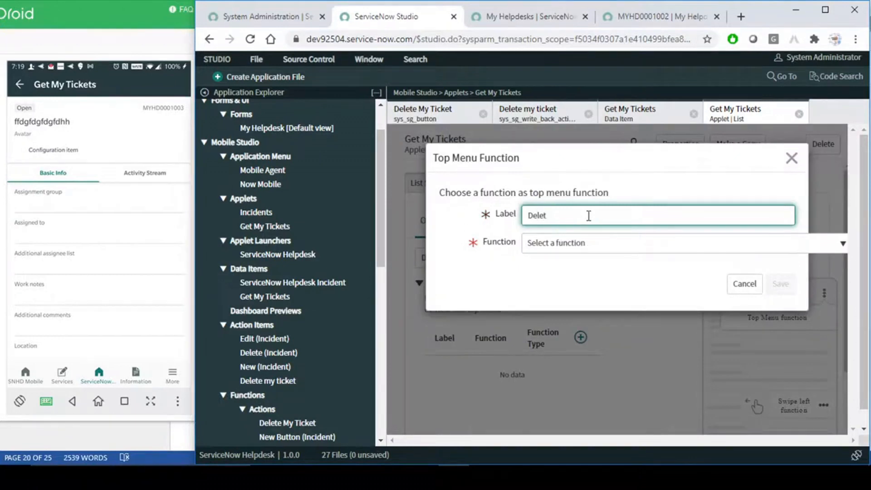
pyautogui.click(606, 247)
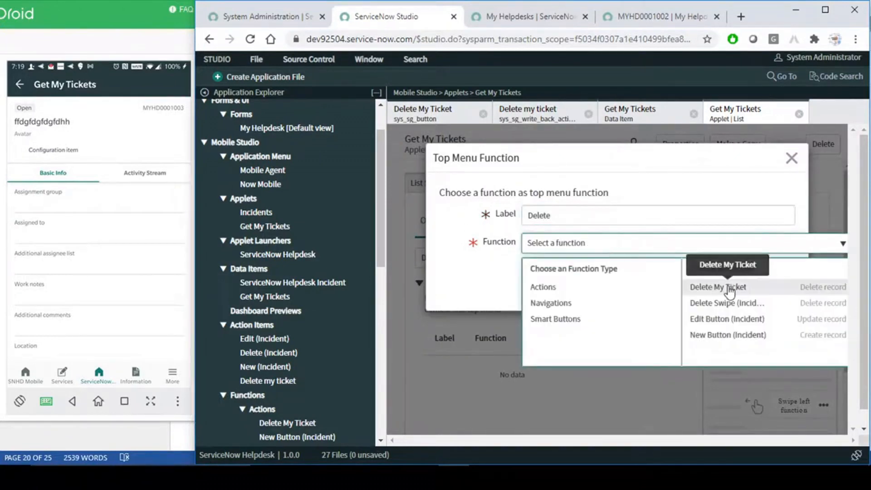
pyautogui.click(702, 284)
pyautogui.click(781, 284)
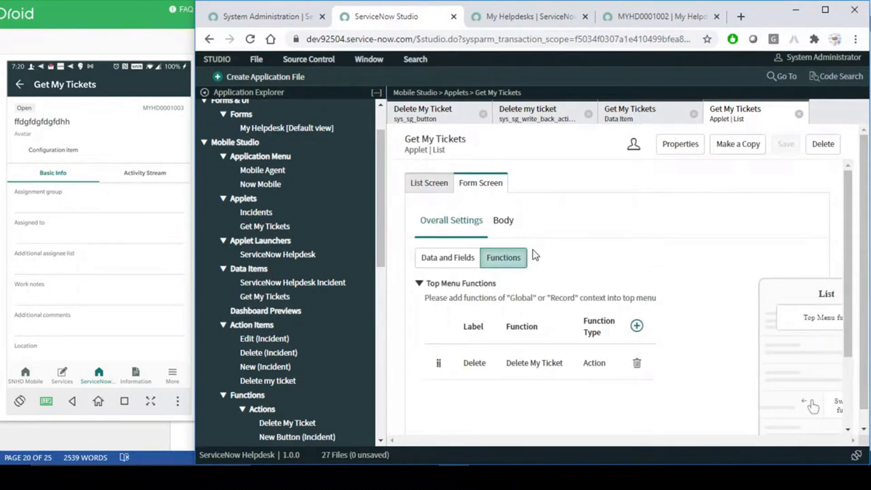
# - Delete ticket MYHD0001003 through its three-dot menu Delete action, then go back
pyautogui.click(117, 238)
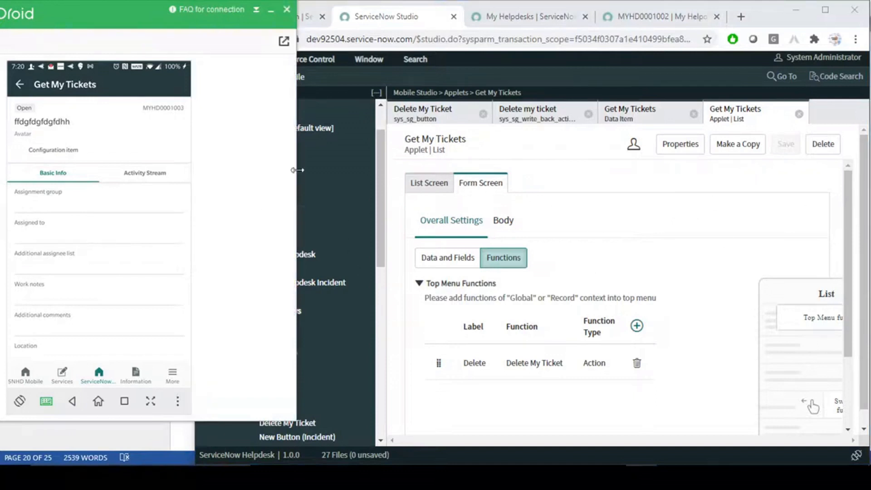
pyautogui.click(20, 87)
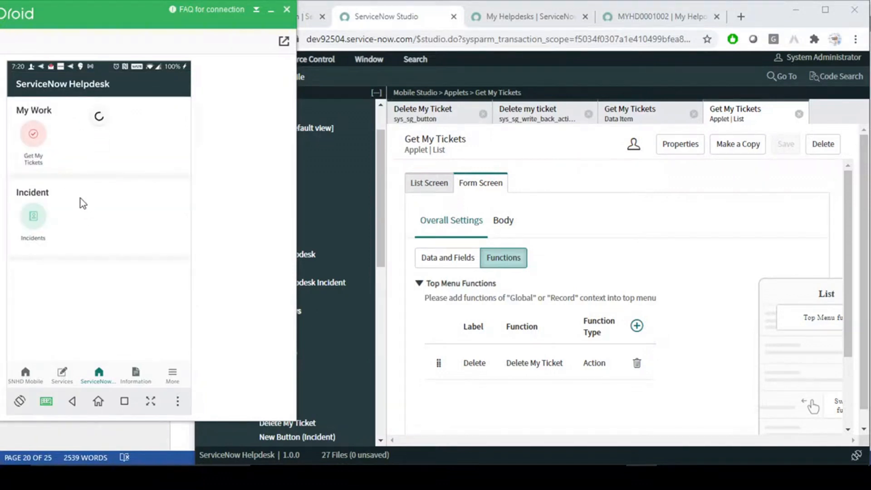
pyautogui.click(37, 137)
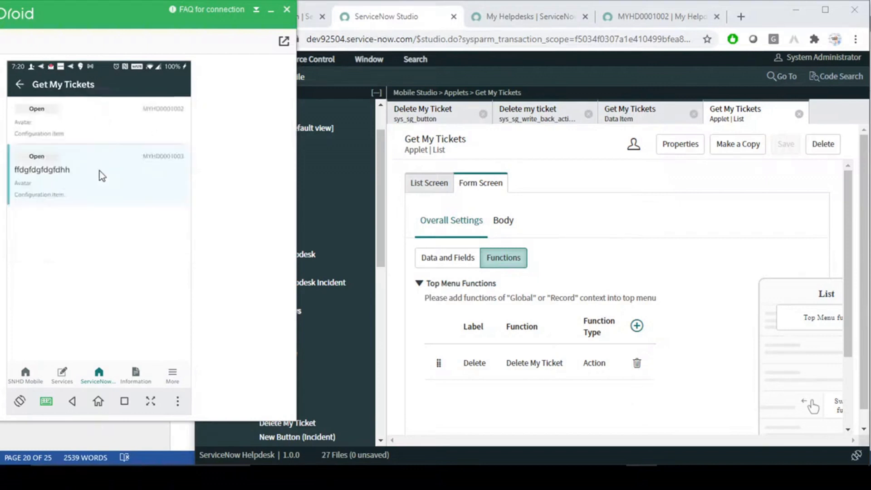
pyautogui.click(79, 187)
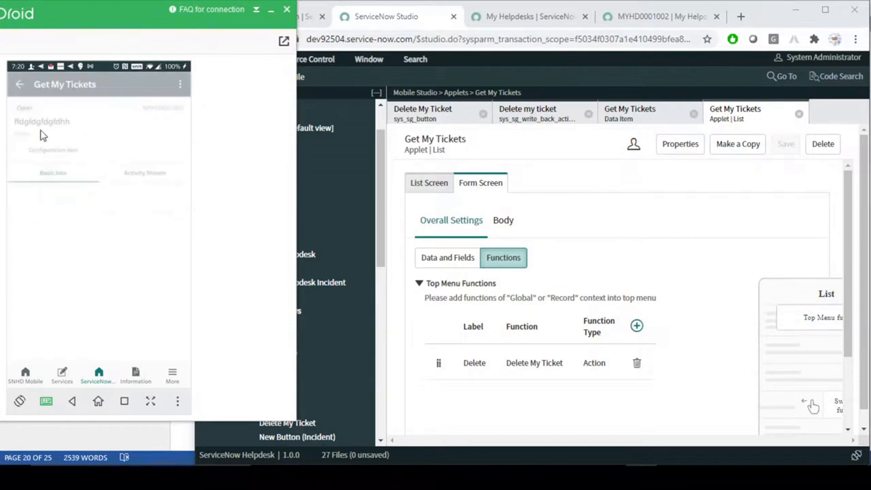
pyautogui.click(179, 84)
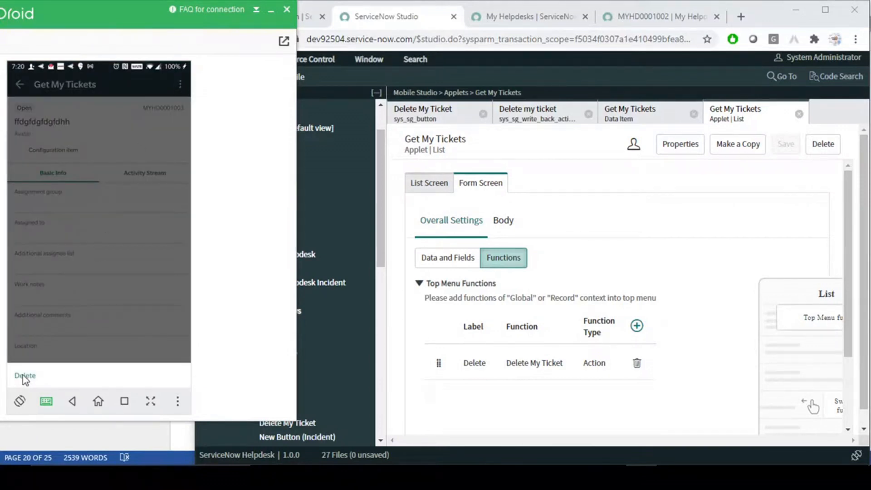
pyautogui.click(102, 248)
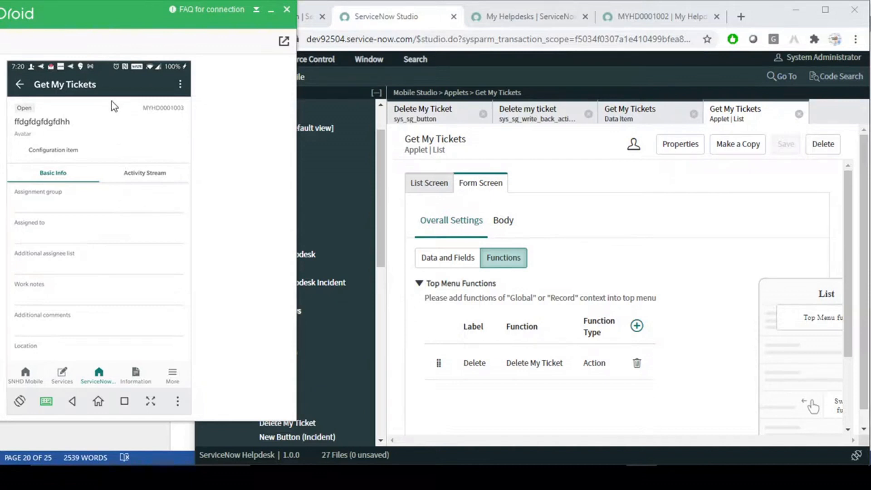
pyautogui.click(19, 86)
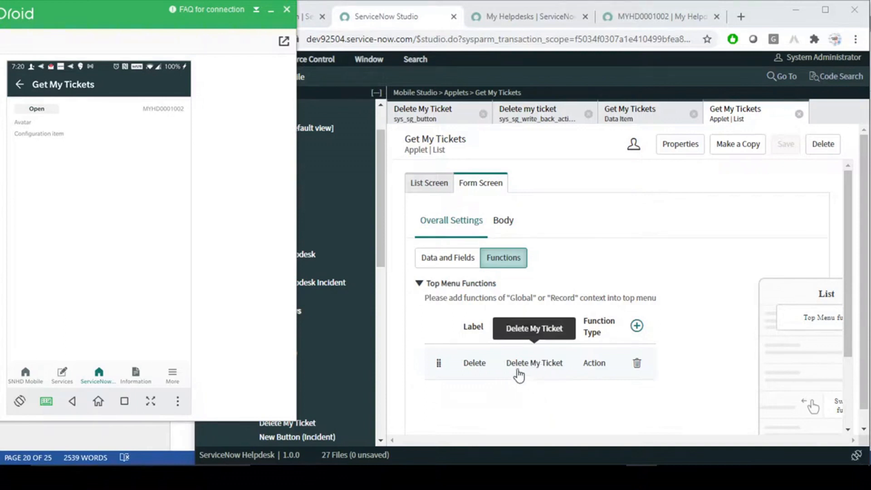
# - Make the Delete My Ticket function jump to the Get My Tickets destination screen
pyautogui.click(534, 115)
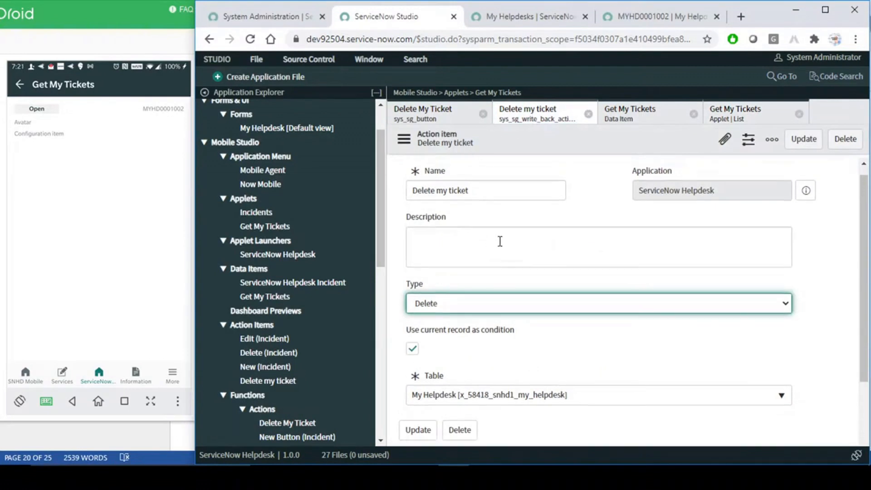
pyautogui.click(432, 111)
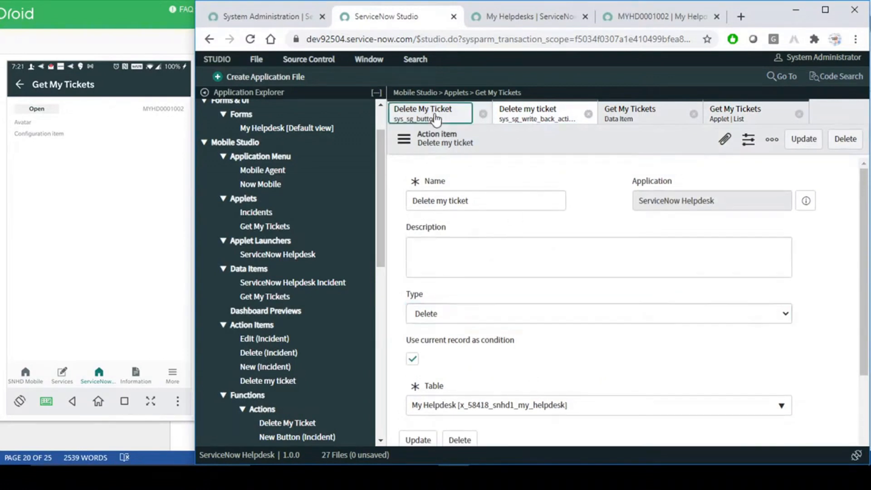
pyautogui.scroll(3, 557, 293)
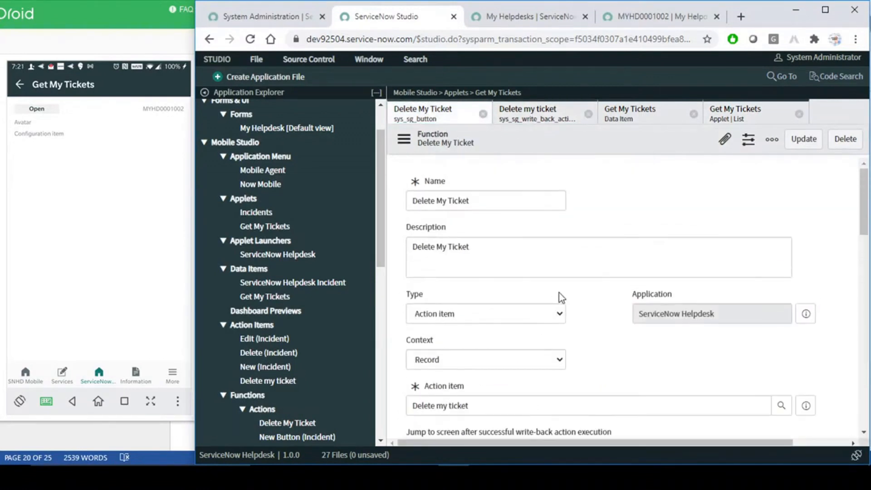
pyautogui.scroll(-3, 559, 293)
pyautogui.click(413, 260)
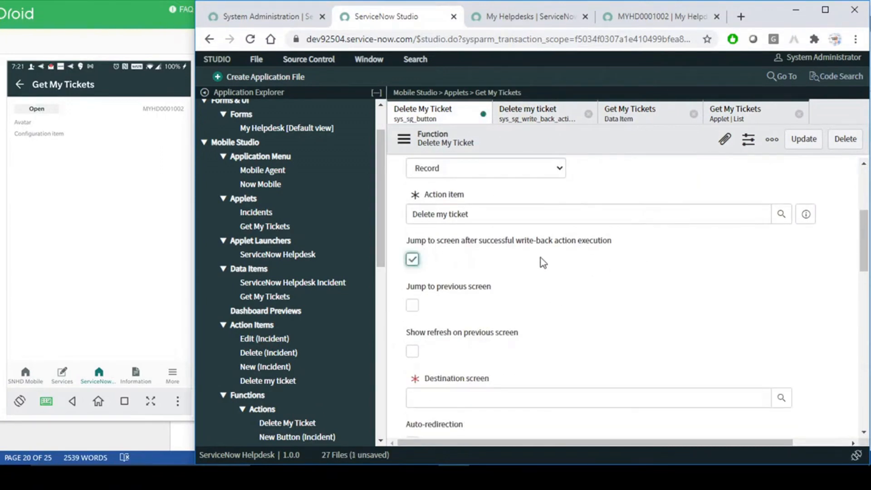
pyautogui.scroll(-3, 520, 285)
pyautogui.click(482, 273)
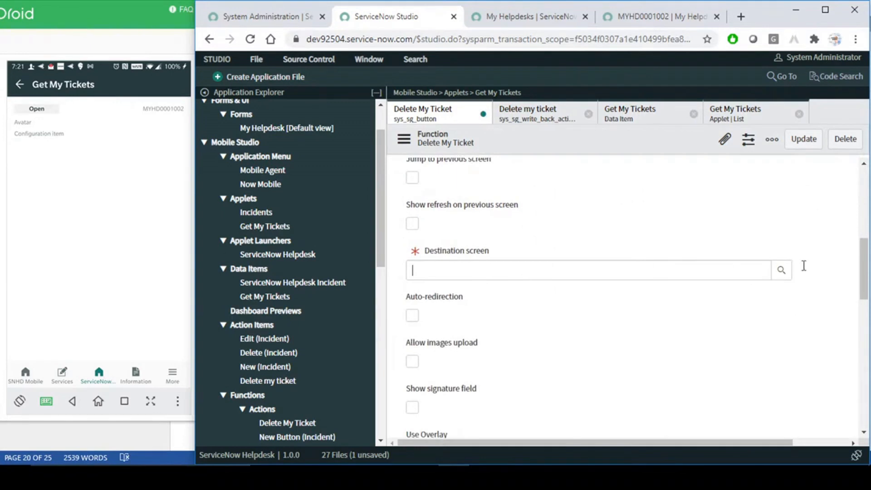
pyautogui.click(782, 270)
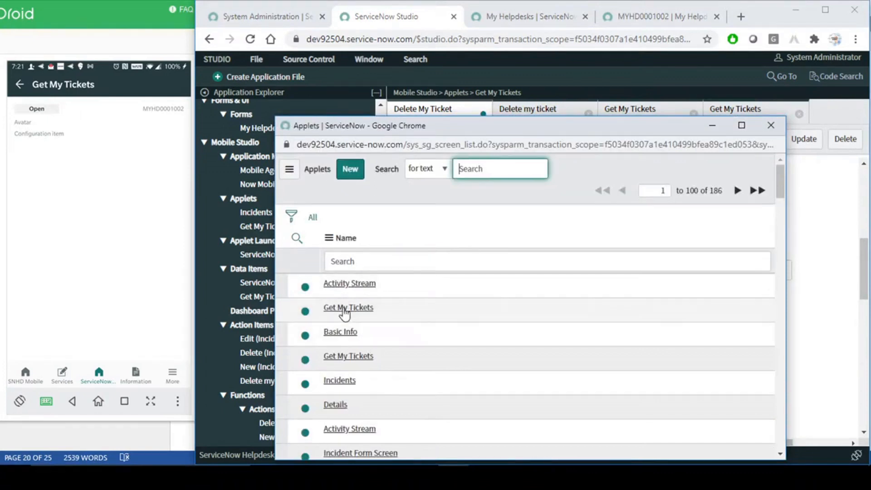
pyautogui.click(348, 307)
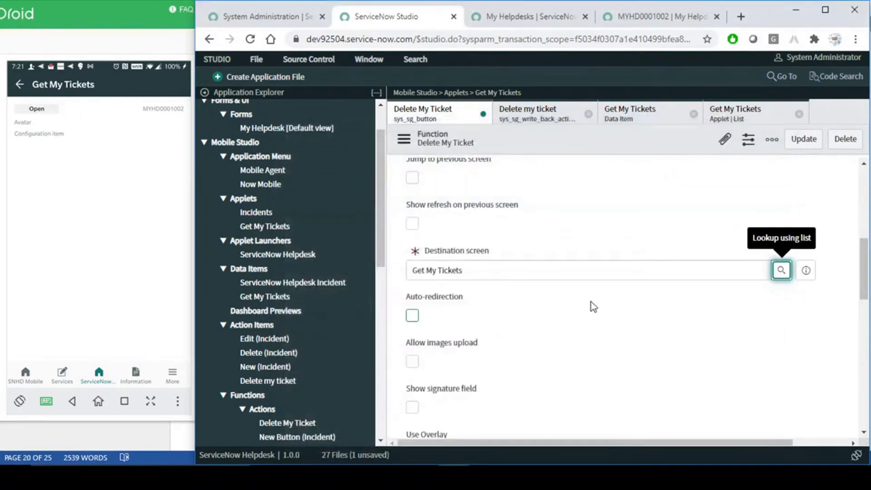
# - Save the Delete My Ticket function from the header's right-click menu
pyautogui.scroll(7, 619, 295)
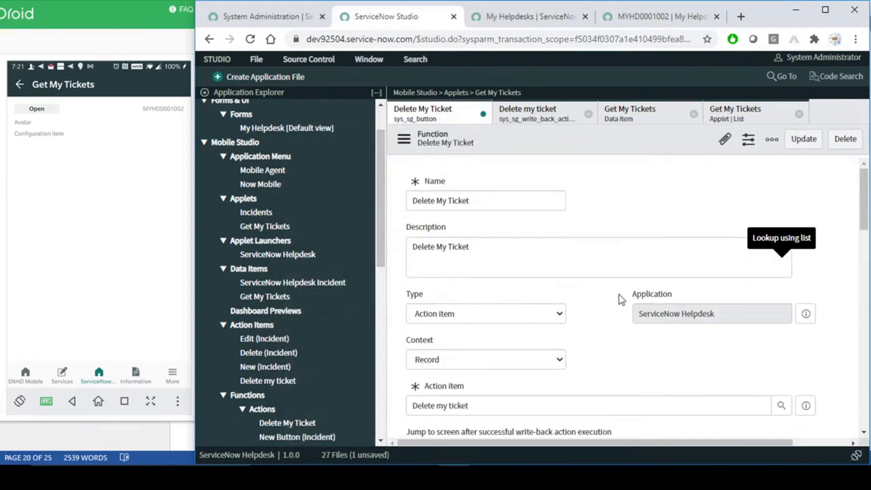
pyautogui.rightClick(679, 142)
pyautogui.click(695, 149)
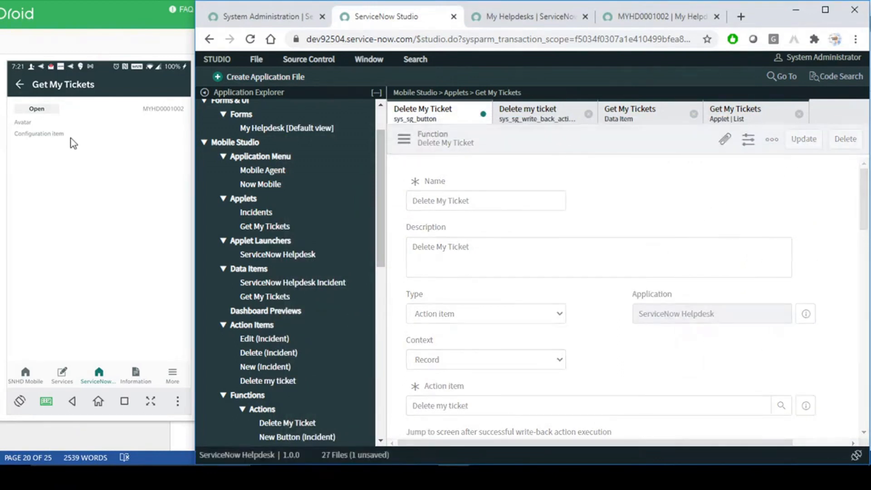
pyautogui.click(638, 17)
# - Create and submit new helpdesk ticket MYHD0001005, then close the leftover record tabs
pyautogui.click(506, 19)
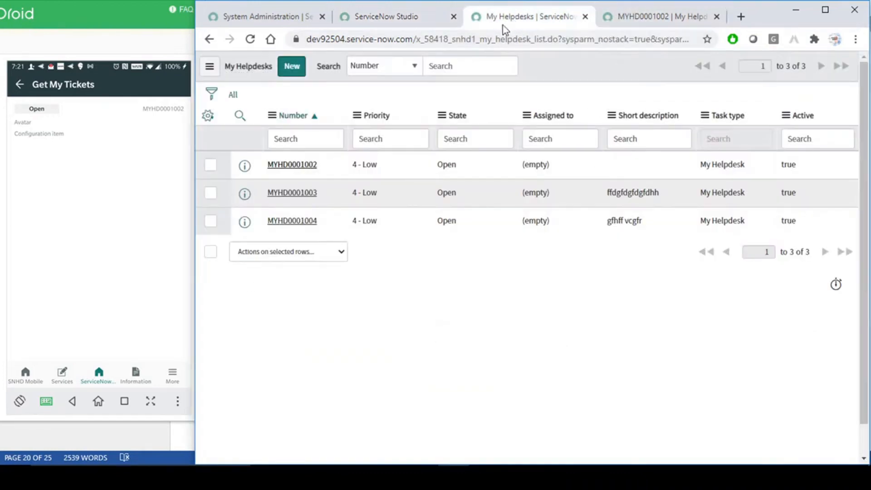
pyautogui.click(294, 75)
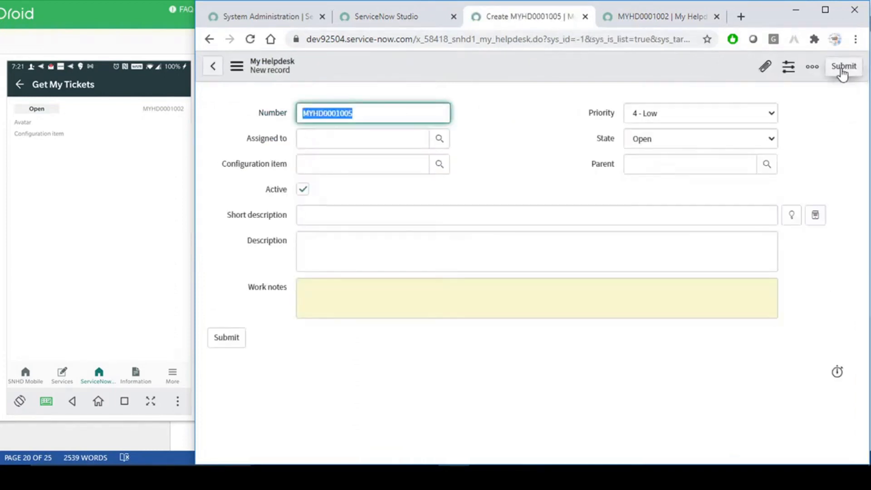
pyautogui.click(842, 67)
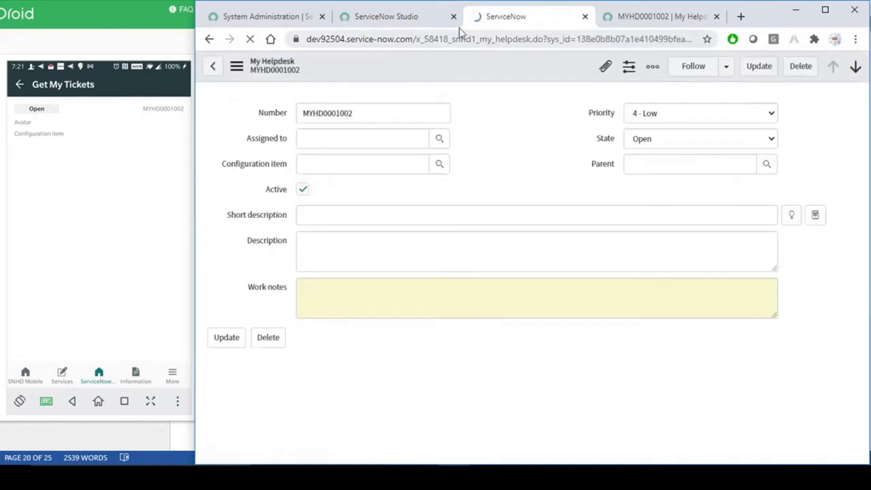
pyautogui.click(585, 17)
pyautogui.click(592, 17)
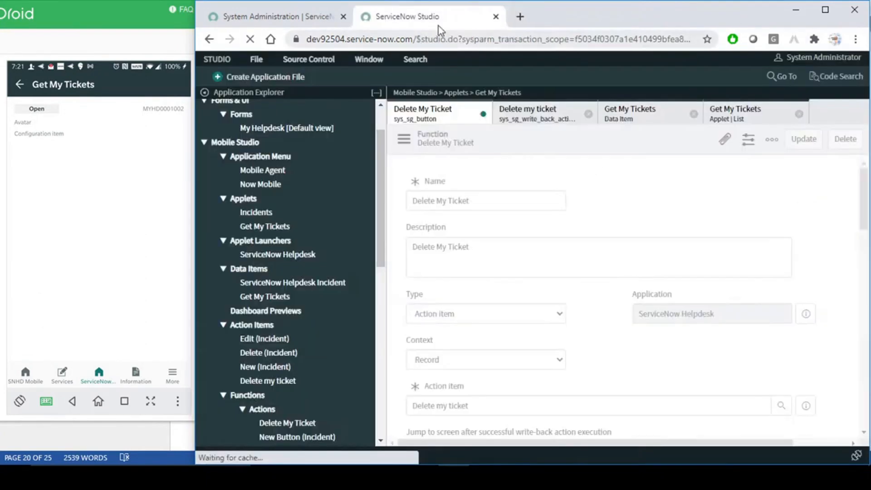
# - Open a fresh My Helpdesks list in a new tab and refresh the phone's ticket list
pyautogui.click(292, 20)
pyautogui.middleClick(344, 185)
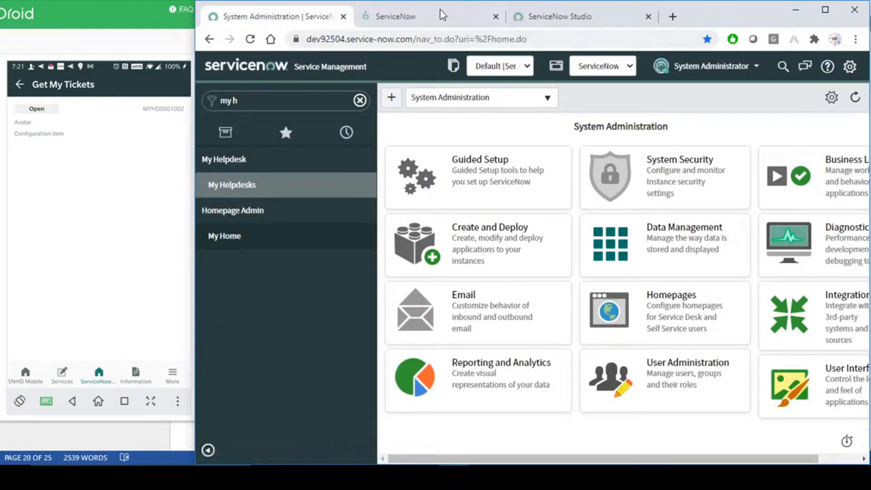
pyautogui.click(432, 19)
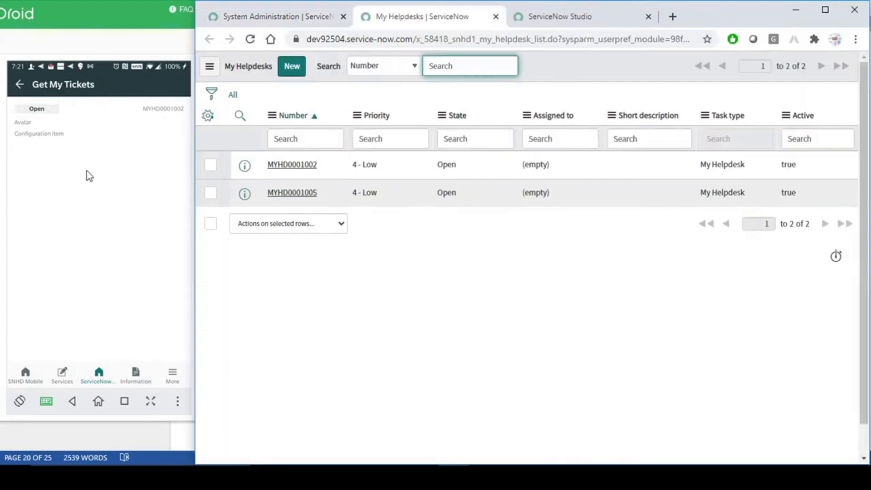
pyautogui.moveTo(52, 105); pyautogui.dragTo(80, 140)
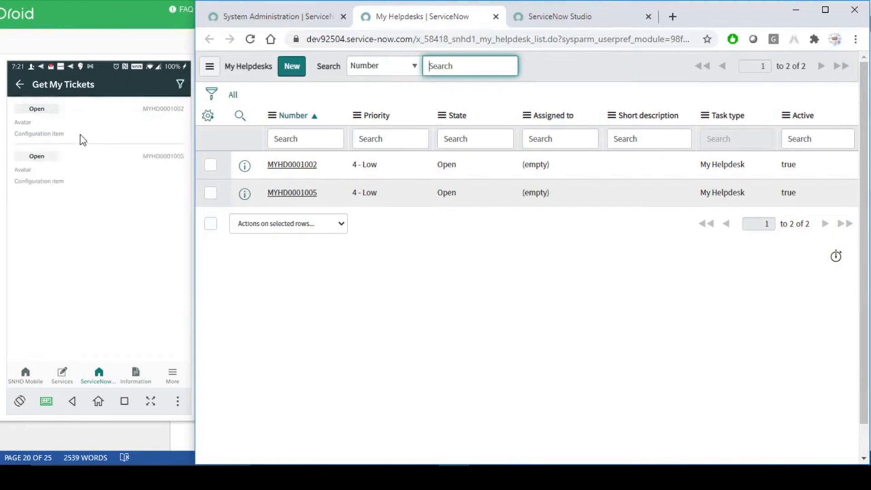
# - Delete ticket MYHD0001005 via its three-dot menu, dismiss the rating prompt, and relaunch the app
pyautogui.click(100, 172)
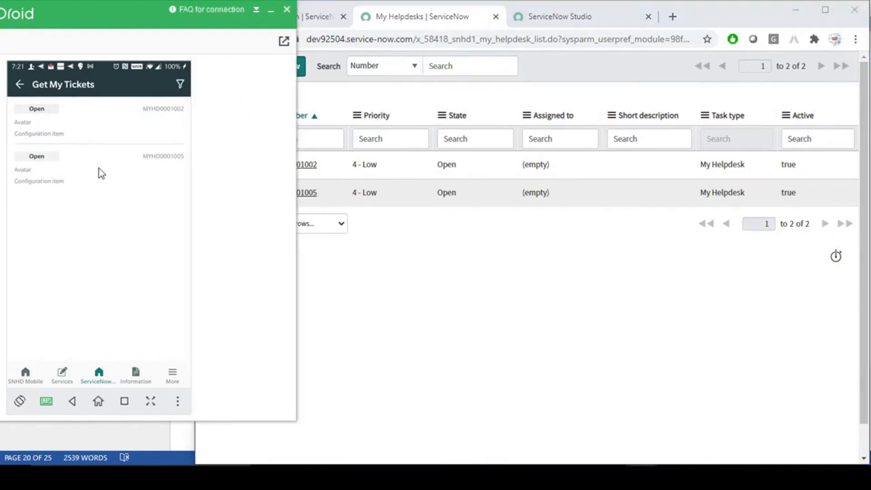
pyautogui.click(99, 168)
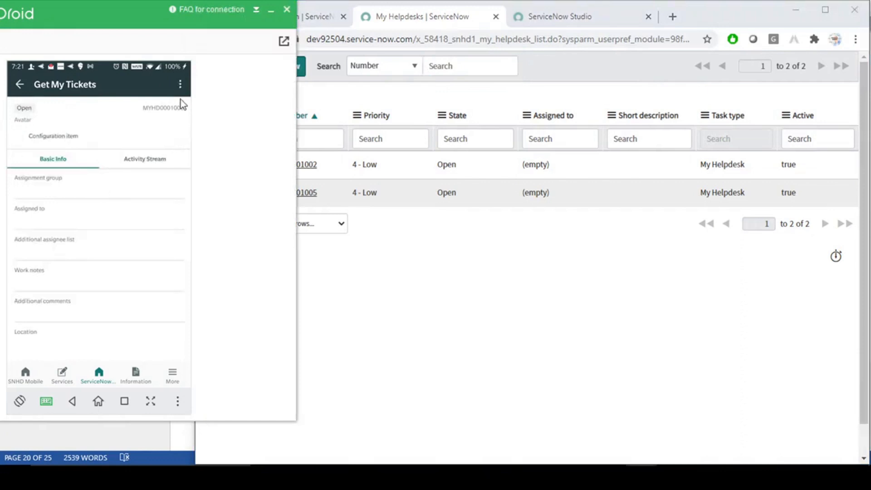
pyautogui.click(180, 85)
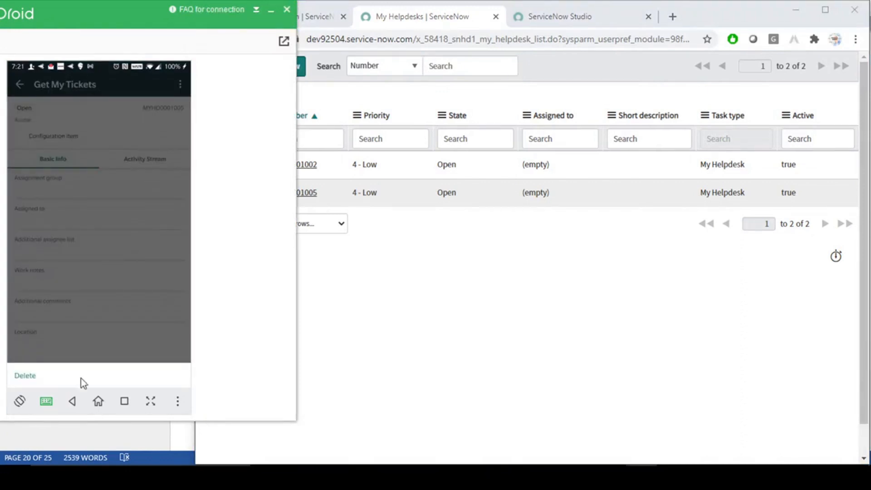
pyautogui.click(84, 288)
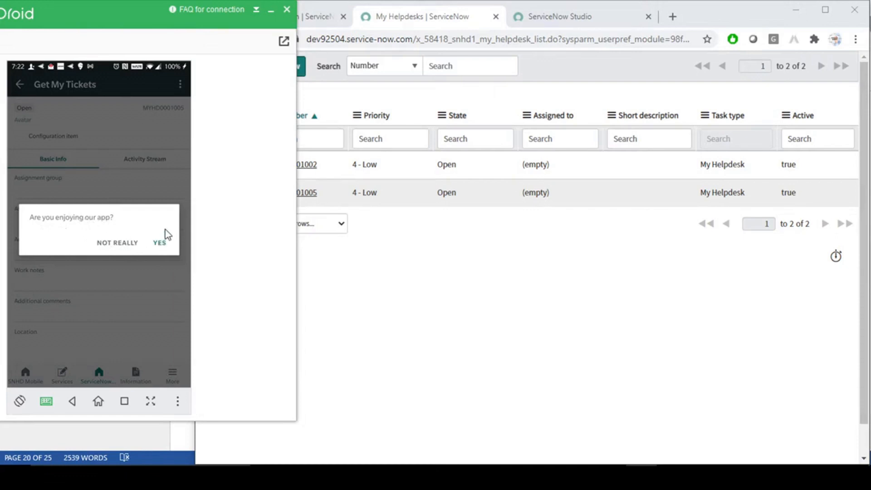
pyautogui.click(164, 244)
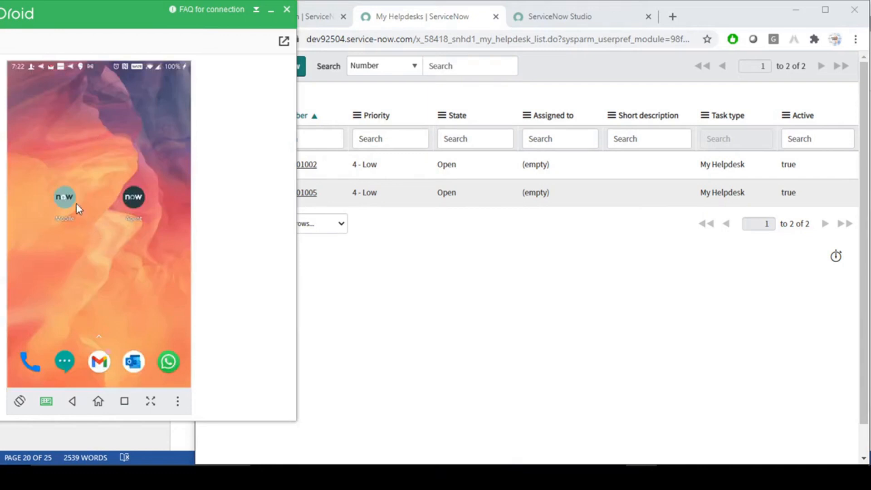
pyautogui.click(69, 199)
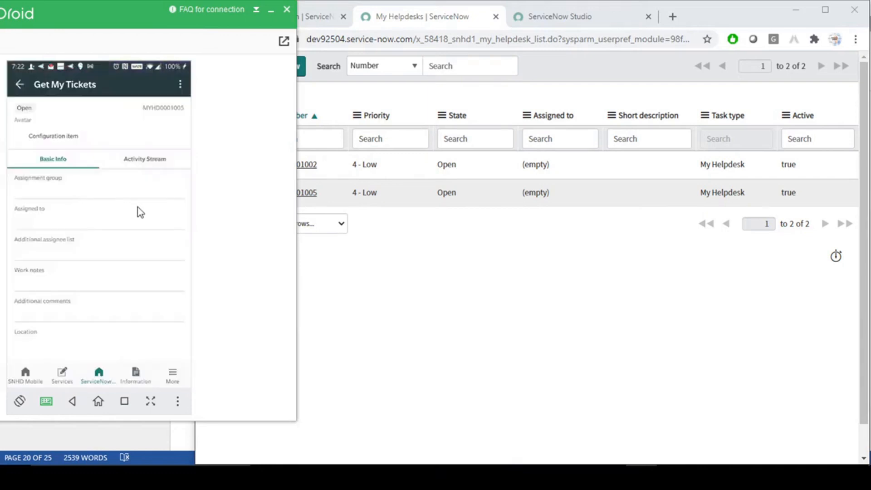
pyautogui.click(17, 83)
# - Open MYHD0001002's actions menu, close it without deleting, then return to the ServiceNow browser
pyautogui.click(31, 106)
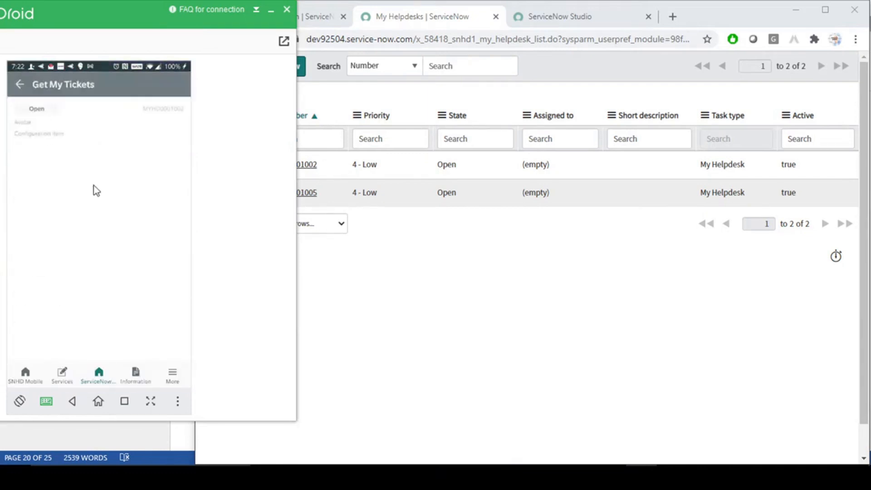
pyautogui.click(19, 85)
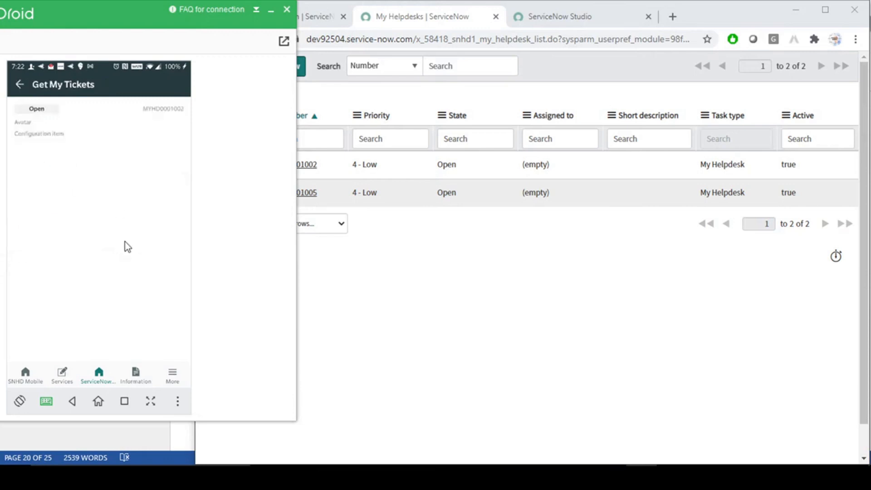
pyautogui.click(75, 130)
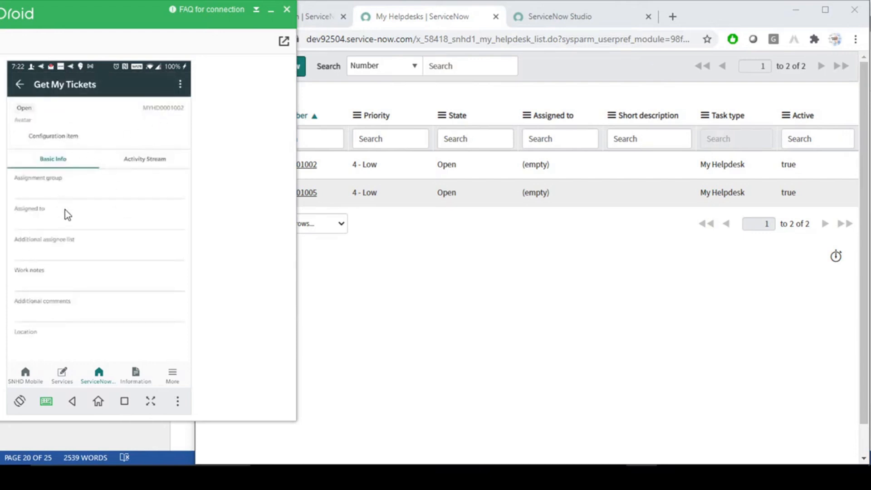
pyautogui.click(179, 86)
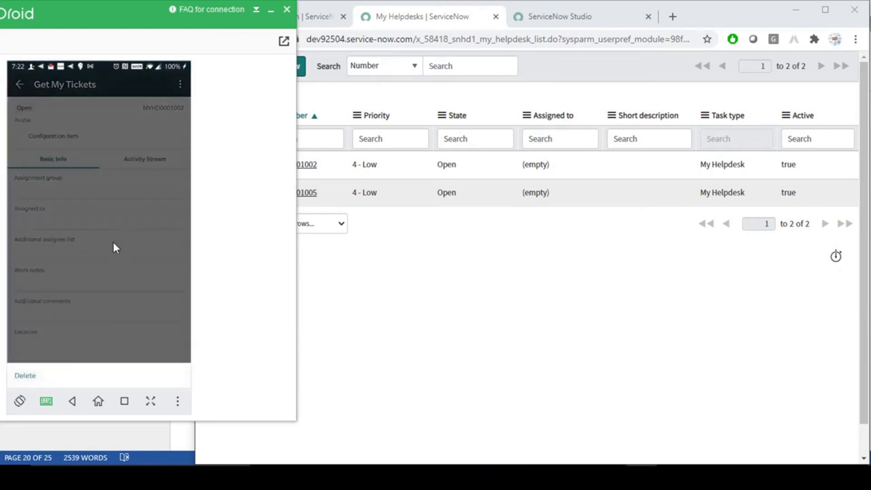
pyautogui.click(136, 233)
pyautogui.click(19, 85)
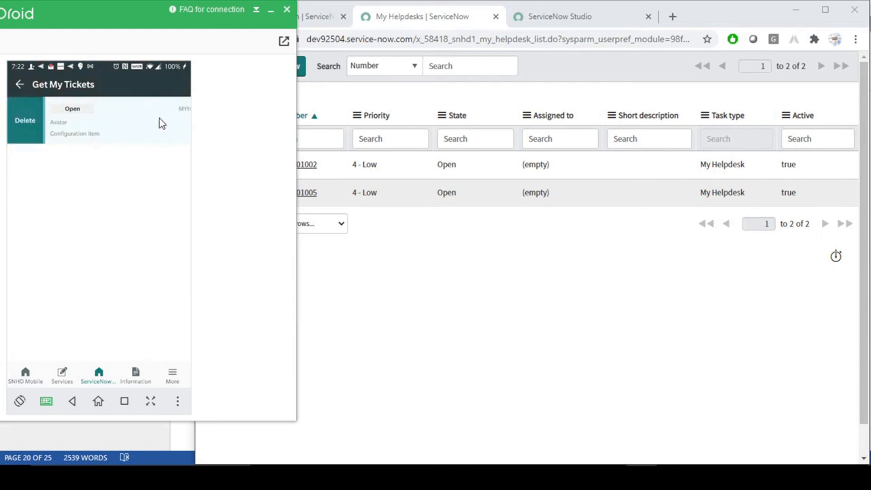
pyautogui.click(547, 292)
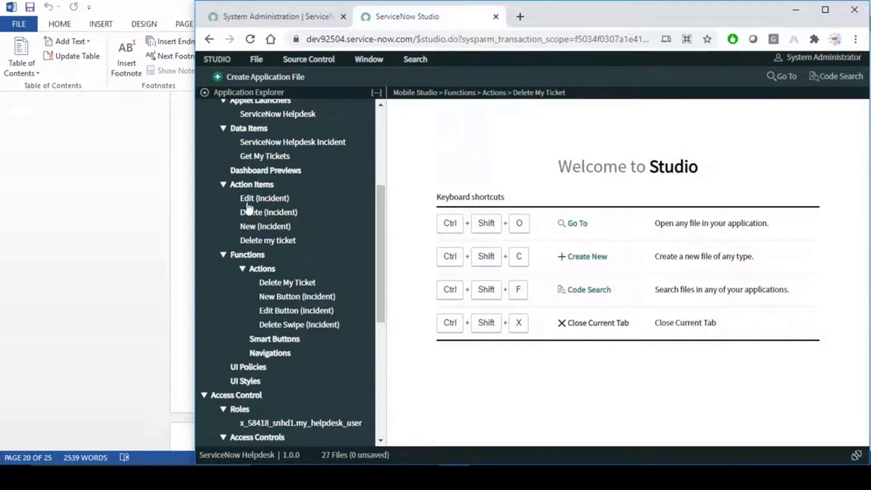
# - Bring the Word guide forward and scroll down to section 4.1 Types of Function
pyautogui.click(96, 224)
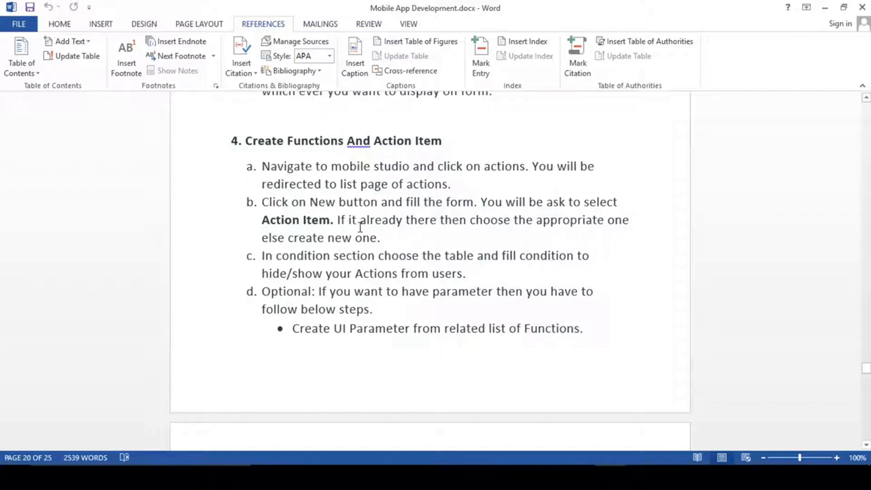
pyautogui.click(401, 242)
pyautogui.click(475, 274)
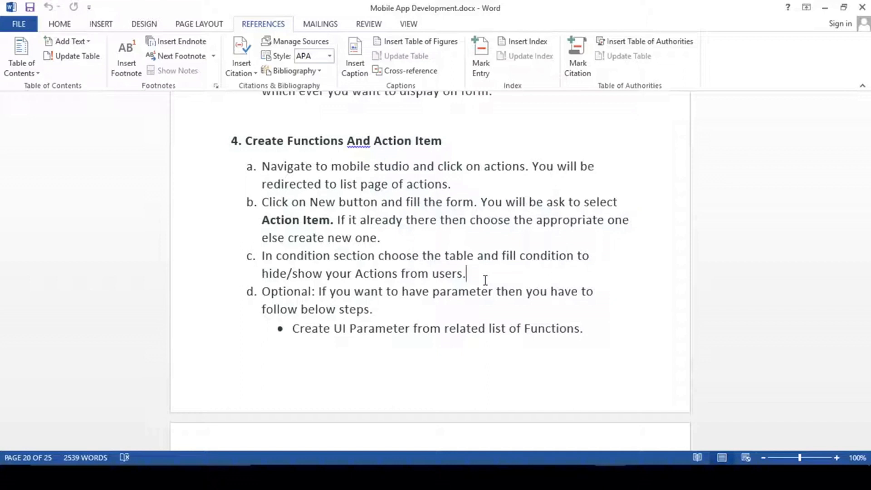
pyautogui.scroll(-8, 486, 280)
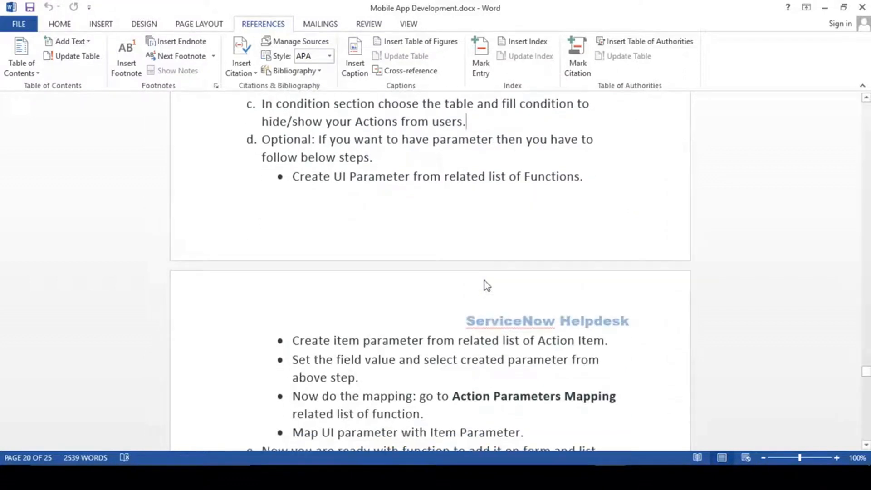
pyautogui.scroll(-3, 485, 280)
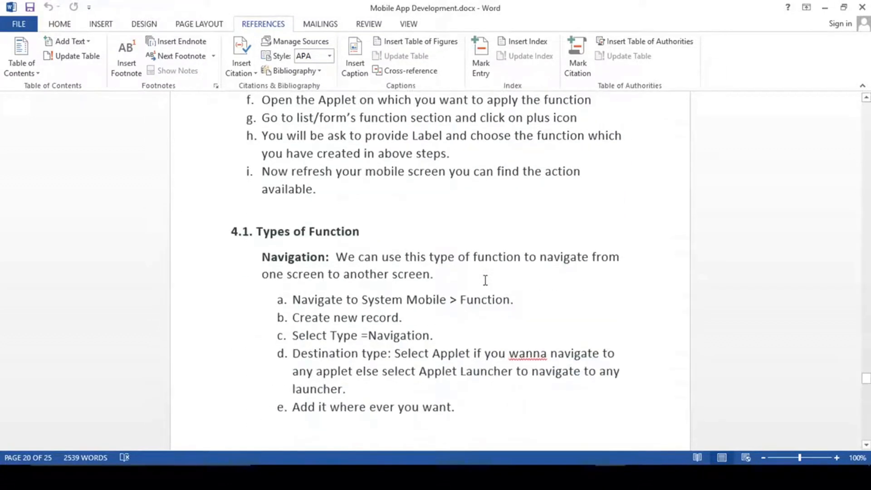
# - Read the Navigation steps, highlighting the Types of Function heading, System Mobile and Navigation
pyautogui.moveTo(257, 201); pyautogui.dragTo(338, 202)
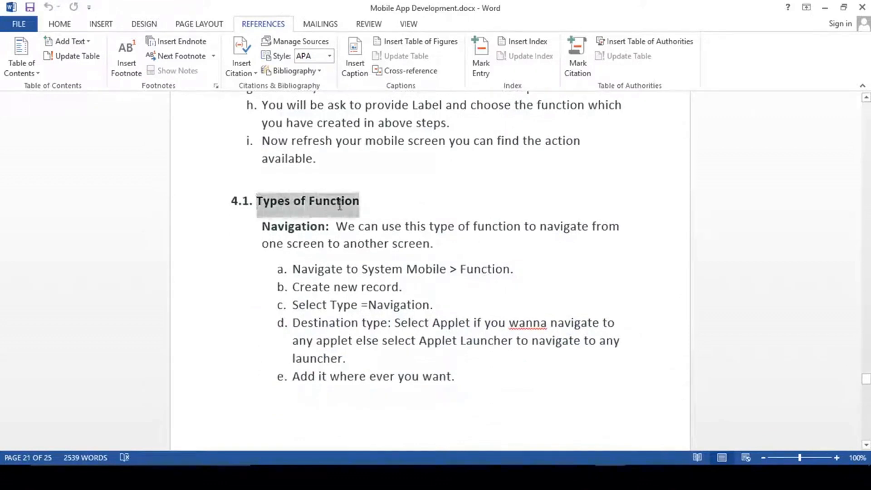
pyautogui.click(317, 202)
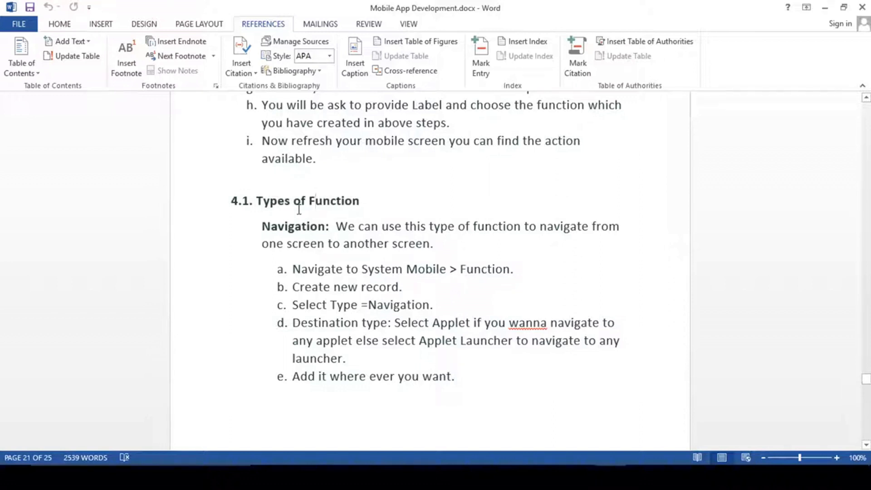
pyautogui.moveTo(362, 269); pyautogui.dragTo(440, 270)
pyautogui.click(392, 287)
pyautogui.click(257, 201)
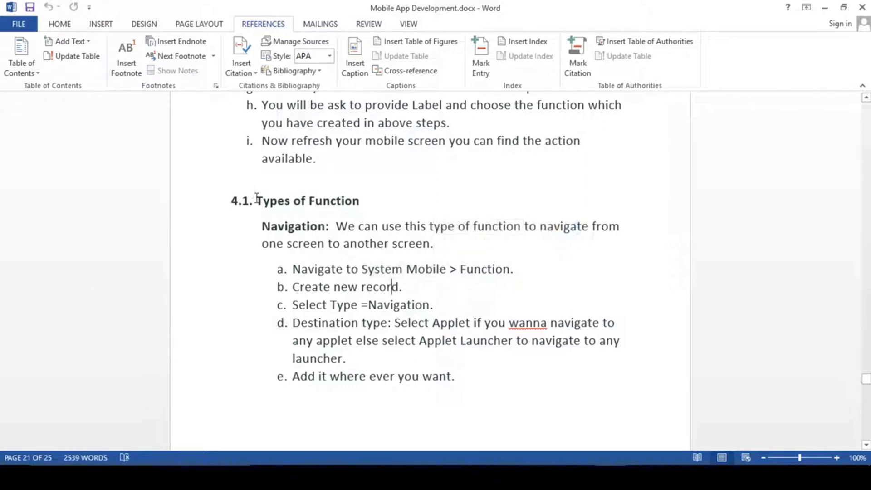
pyautogui.doubleClick(286, 226)
pyautogui.click(334, 227)
pyautogui.click(654, 477)
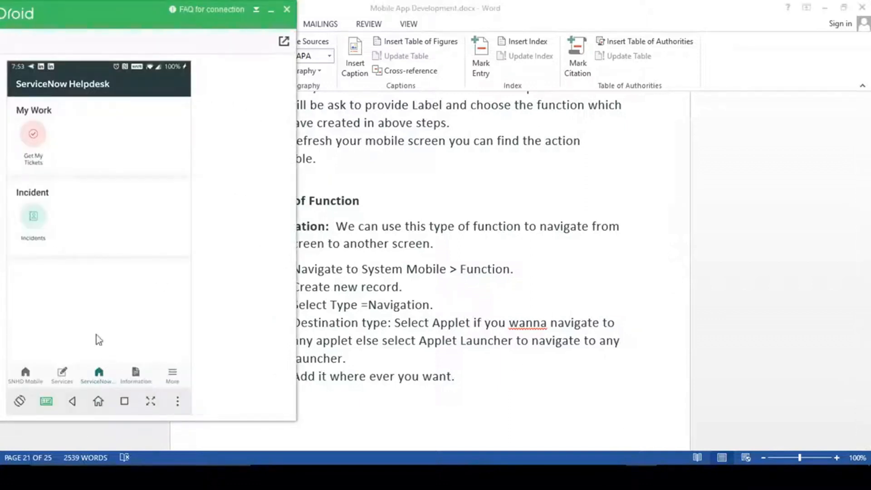
# - Open ticket MYHD0001002's details from Get My Tickets in the ServiceNow section
pyautogui.click(100, 382)
pyautogui.click(34, 136)
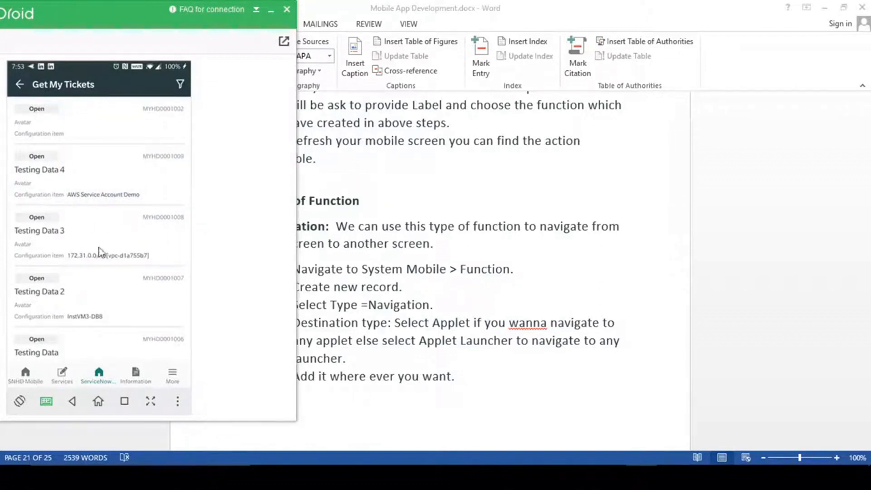
pyautogui.click(58, 123)
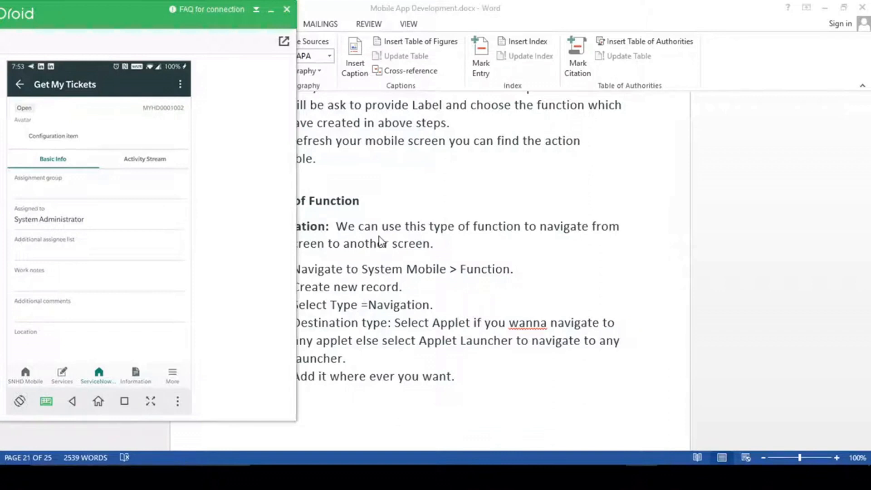
# - Switch from the Word guide back to the ServiceNow Studio browser window
pyautogui.click(427, 214)
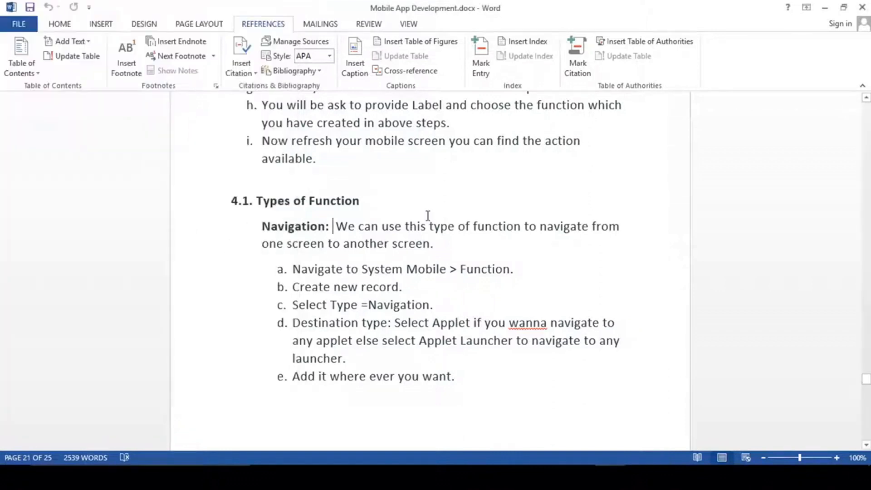
pyautogui.hotkey('alt', 'Tab')
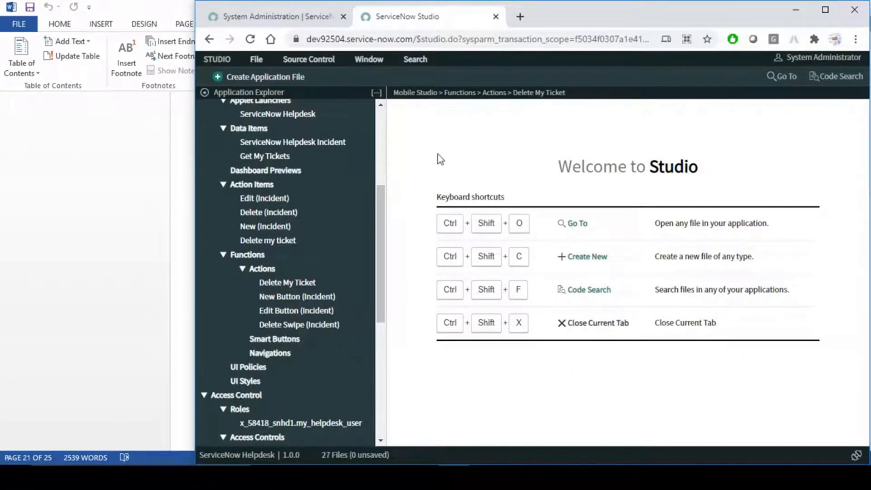
# - Open the Delete My Ticket function and review its Condition settings
pyautogui.click(285, 280)
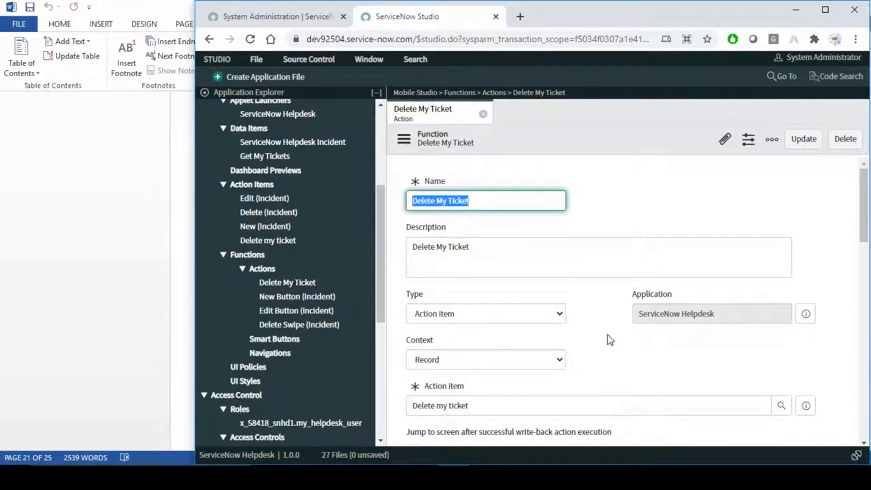
pyautogui.scroll(-4, 609, 340)
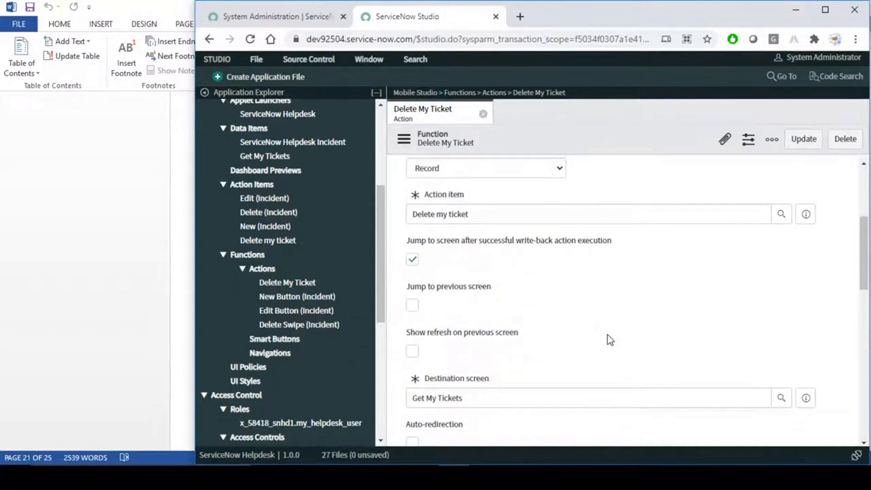
pyautogui.scroll(3, 609, 335)
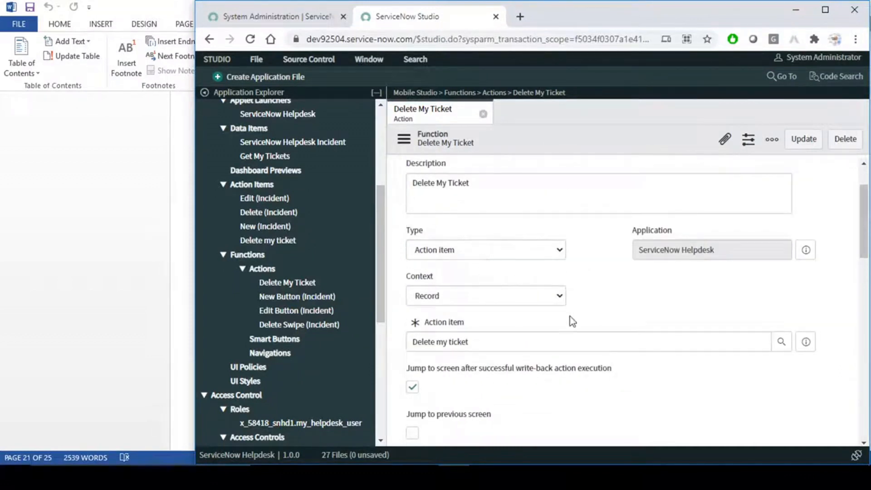
pyautogui.scroll(-10, 571, 318)
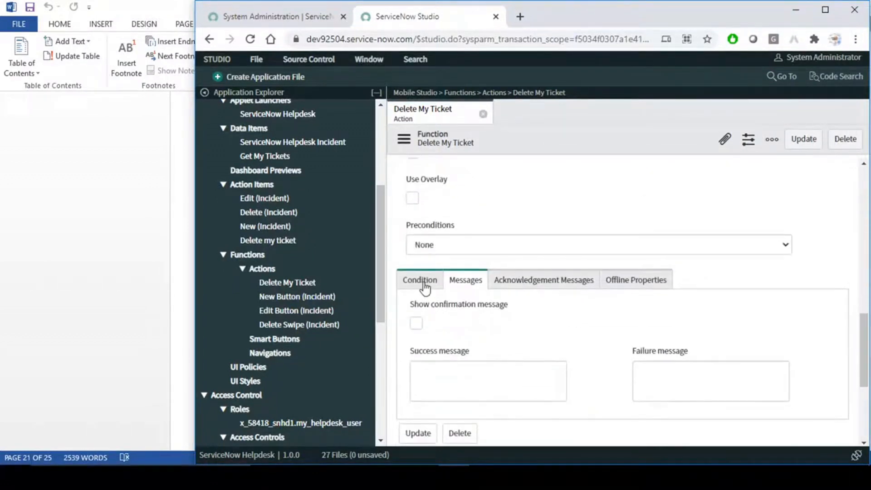
pyautogui.click(423, 282)
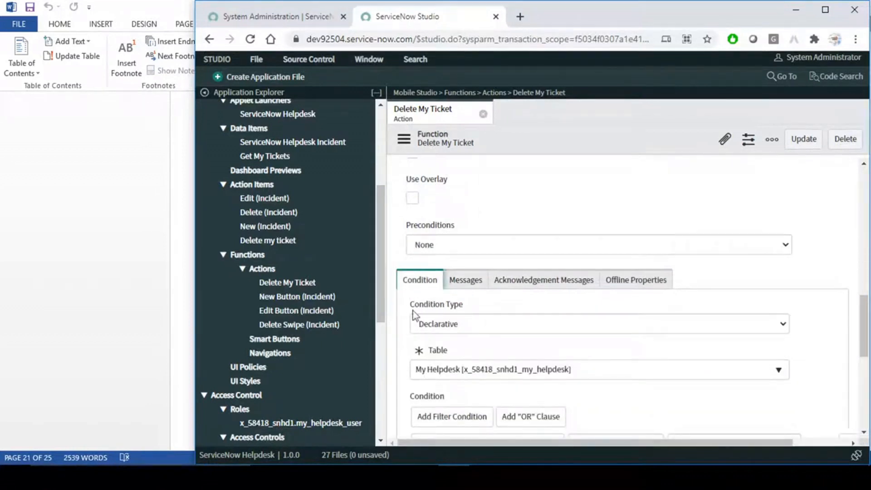
pyautogui.scroll(-3, 555, 327)
pyautogui.scroll(2, 522, 313)
# - Review the Messages tab and clear 'Jump to screen after successful write-back action execution'
pyautogui.click(477, 220)
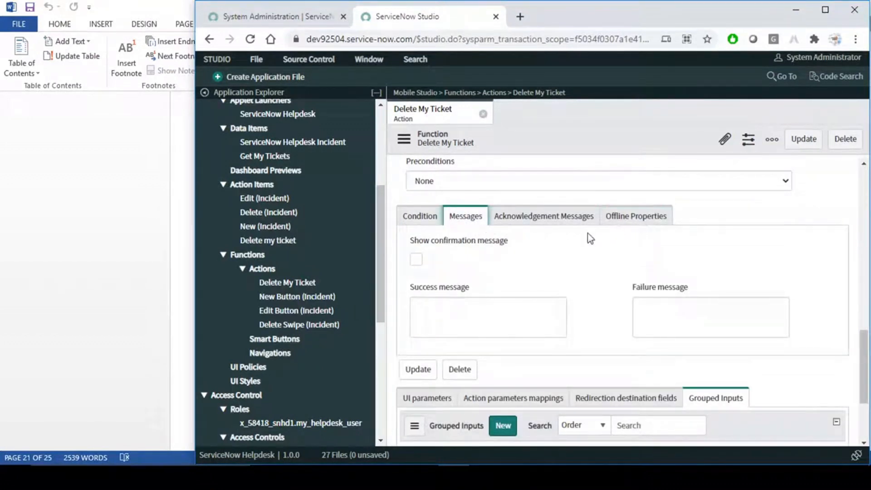
pyautogui.click(454, 322)
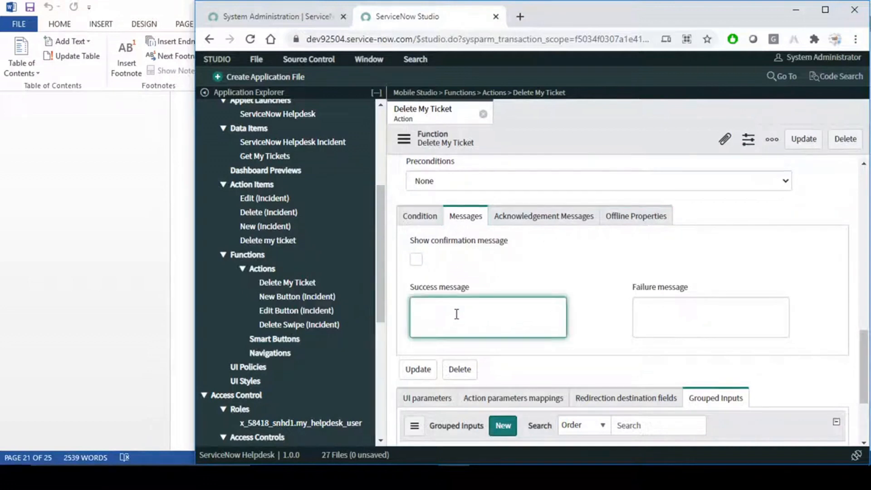
pyautogui.moveTo(415, 291); pyautogui.dragTo(504, 286)
pyautogui.click(502, 328)
pyautogui.click(663, 312)
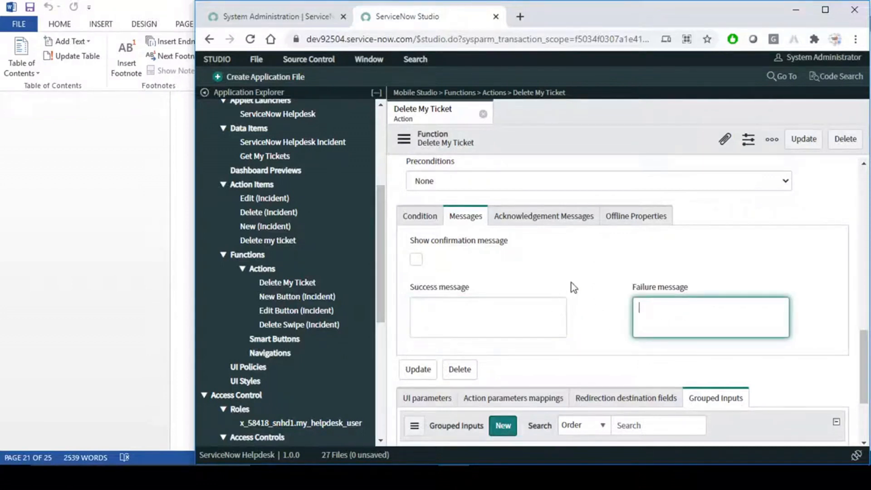
pyautogui.scroll(10, 571, 282)
pyautogui.scroll(3, 502, 299)
pyautogui.click(412, 323)
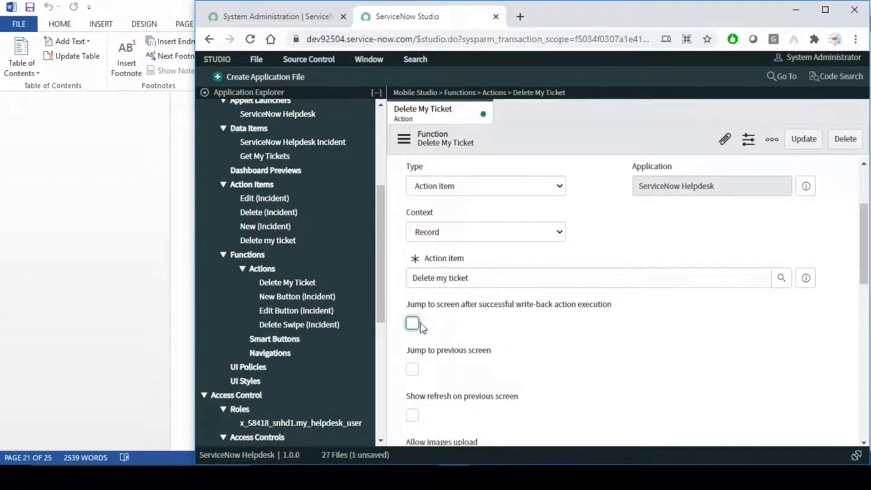
pyautogui.scroll(-10, 547, 331)
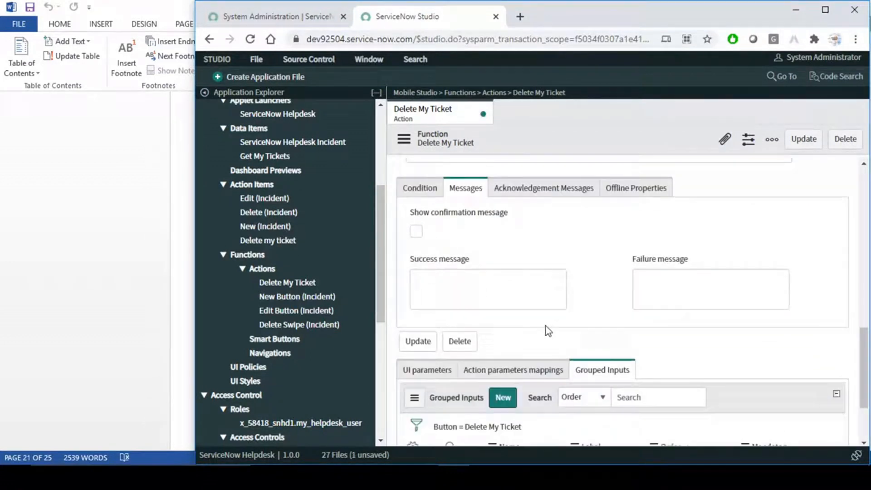
# - Turn on the confirmation message 'Are you sure ?' with Yes and No labels
pyautogui.click(416, 231)
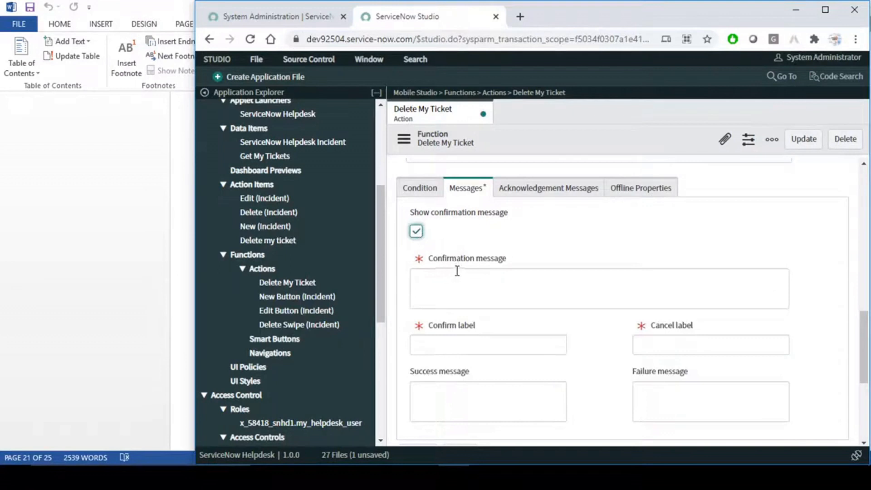
pyautogui.click(458, 284)
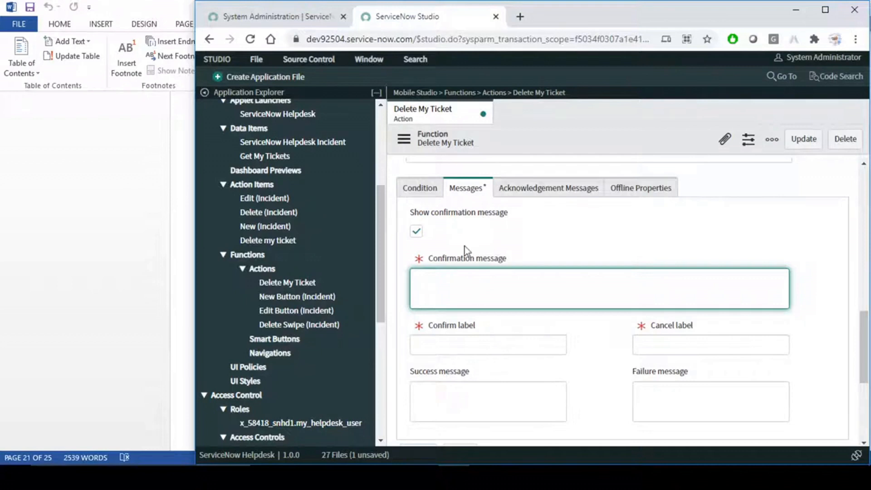
pyautogui.write('Are you s')
pyautogui.click(473, 345)
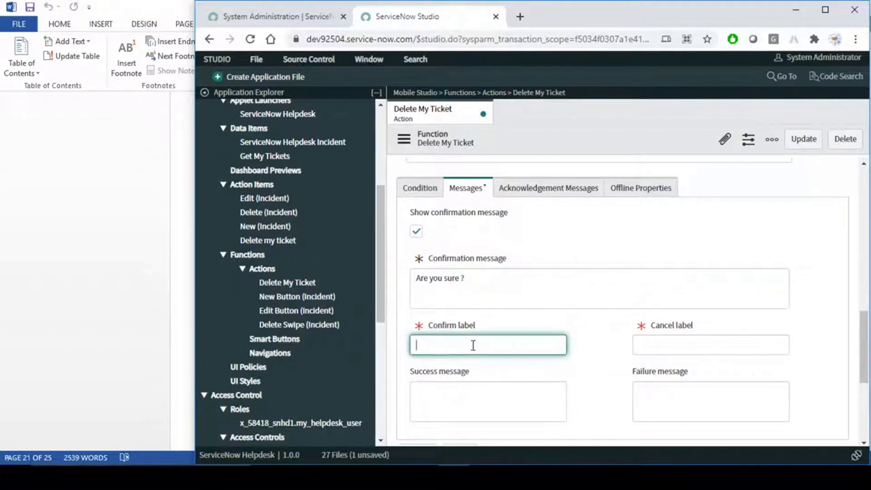
pyautogui.write('Yes')
pyautogui.click(684, 347)
pyautogui.write('C')
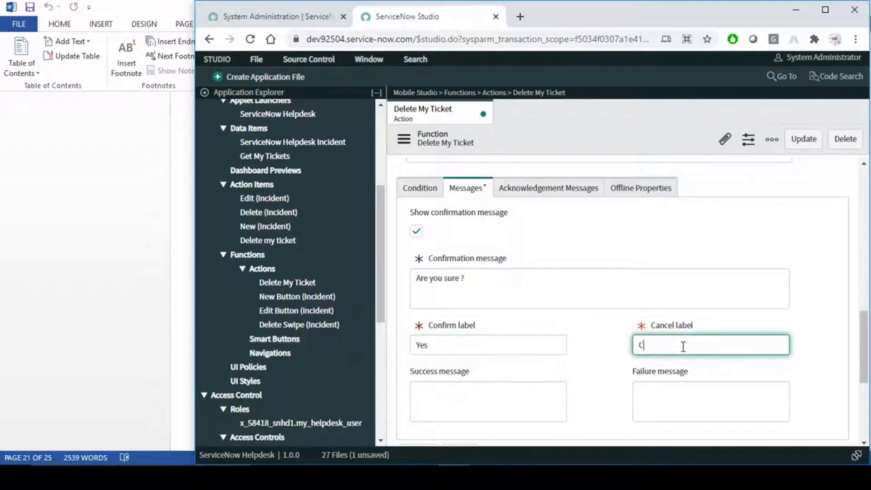
pyautogui.press('BackSpace')
pyautogui.write('No')
# - Add success message 'Deleted Successfully.' and failure message 'Something went wrong.', then save
pyautogui.click(462, 395)
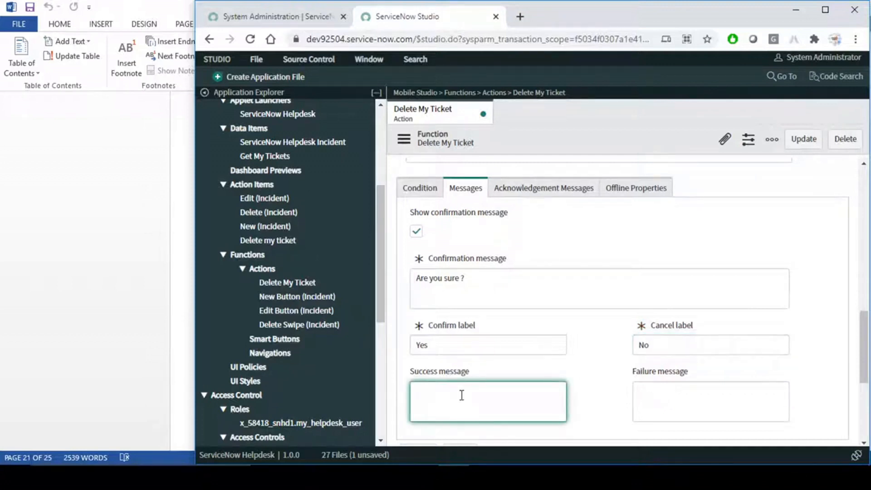
pyautogui.write('Deleted Successfully.')
pyautogui.click(673, 404)
pyautogui.write('Some')
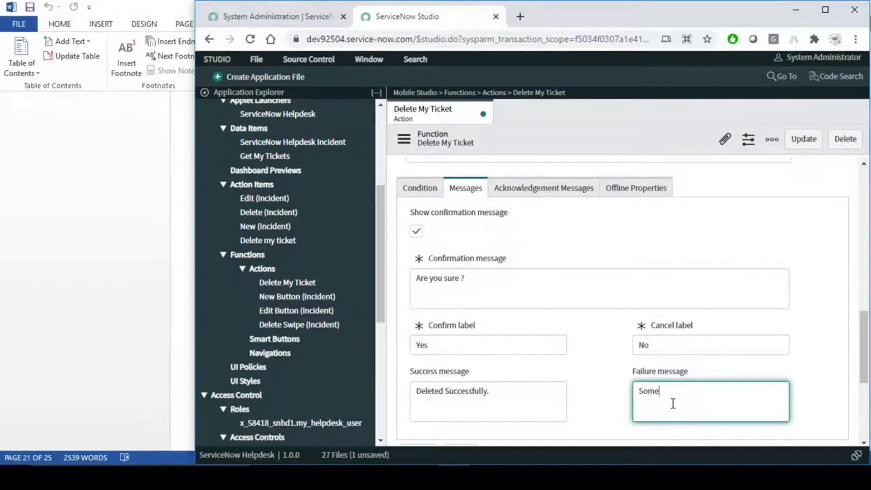
pyautogui.write('thing went wrong.')
pyautogui.scroll(-4, 588, 351)
pyautogui.scroll(3, 588, 351)
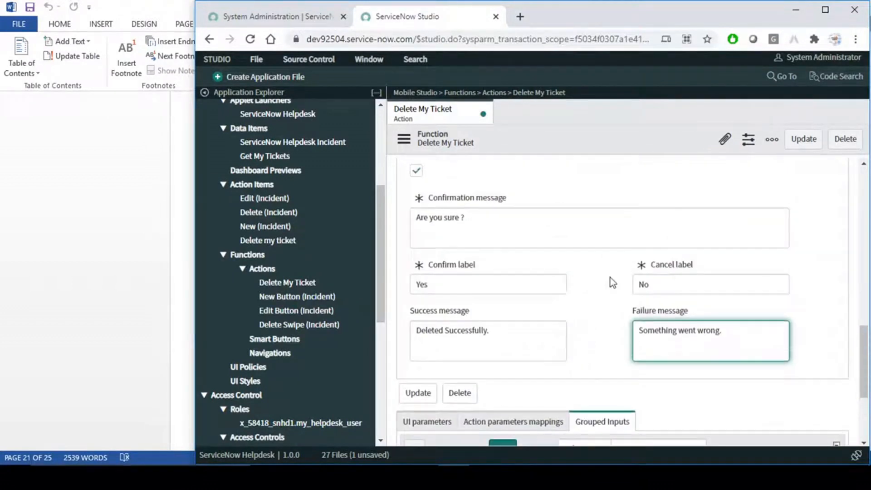
pyautogui.scroll(4, 613, 282)
pyautogui.click(589, 150)
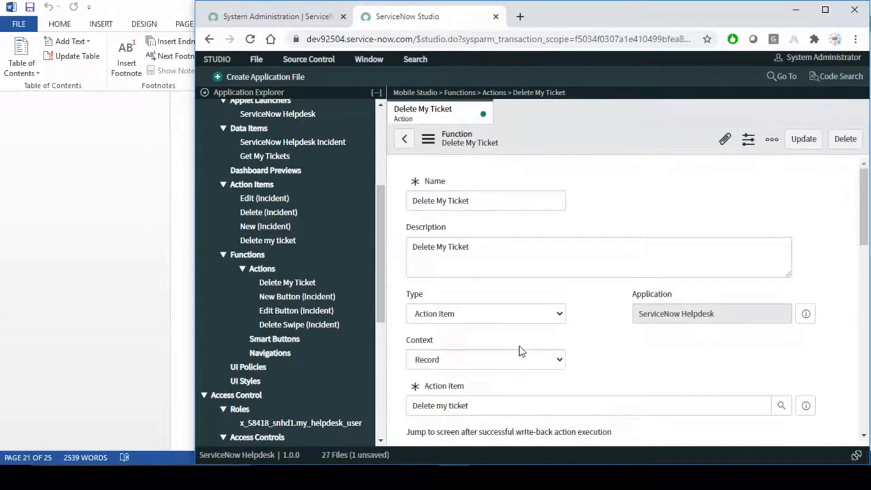
# - On the phone, swipe the first Get My Tickets entry, delete it and confirm YES
pyautogui.click(813, 478)
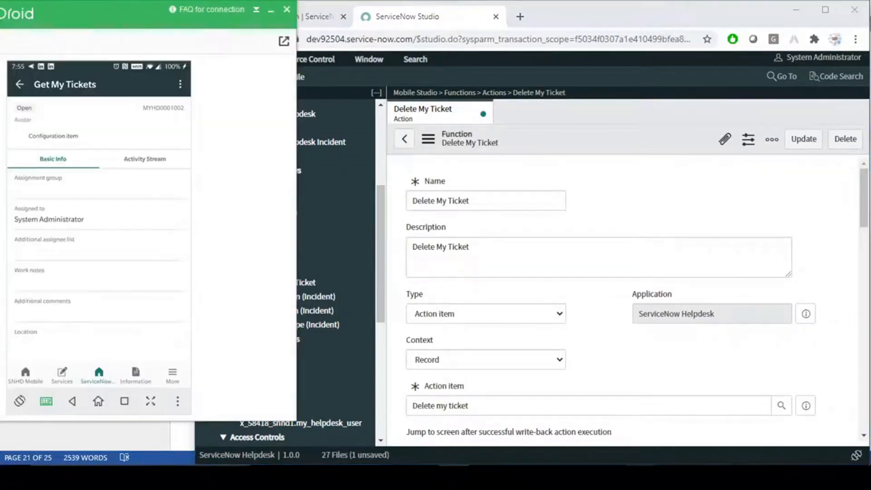
pyautogui.click(100, 381)
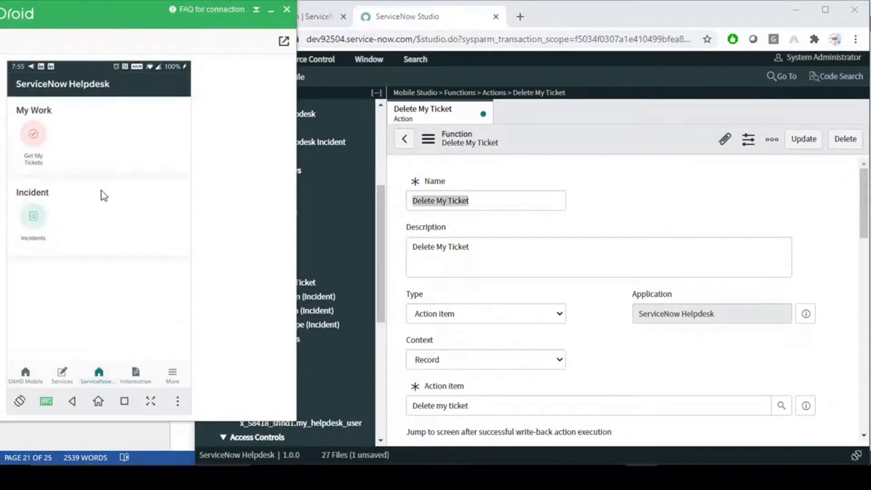
pyautogui.click(35, 134)
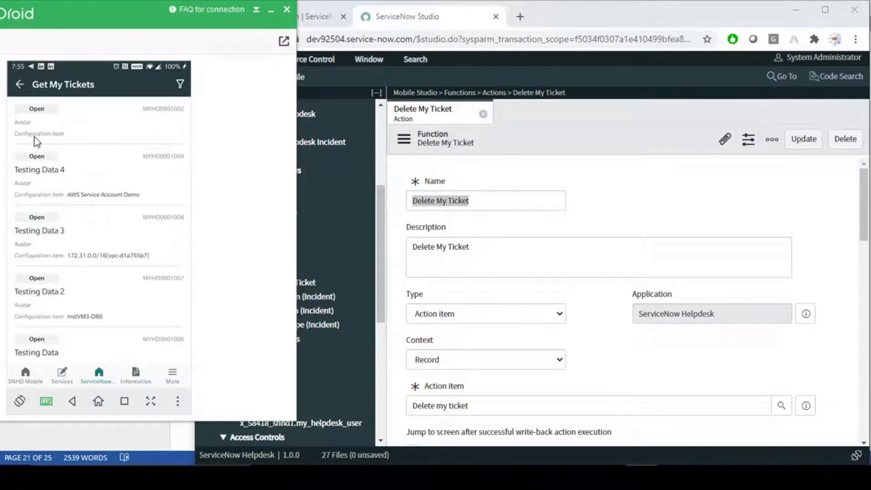
pyautogui.moveTo(52, 116); pyautogui.dragTo(138, 116)
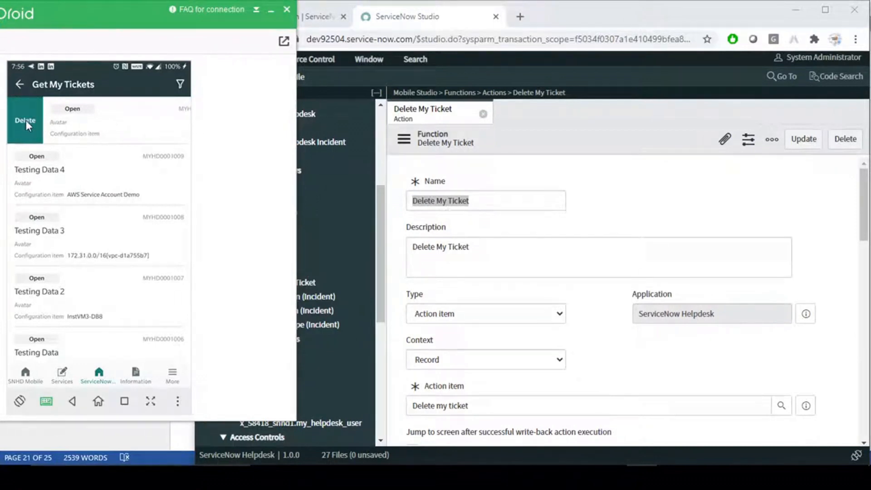
pyautogui.click(26, 121)
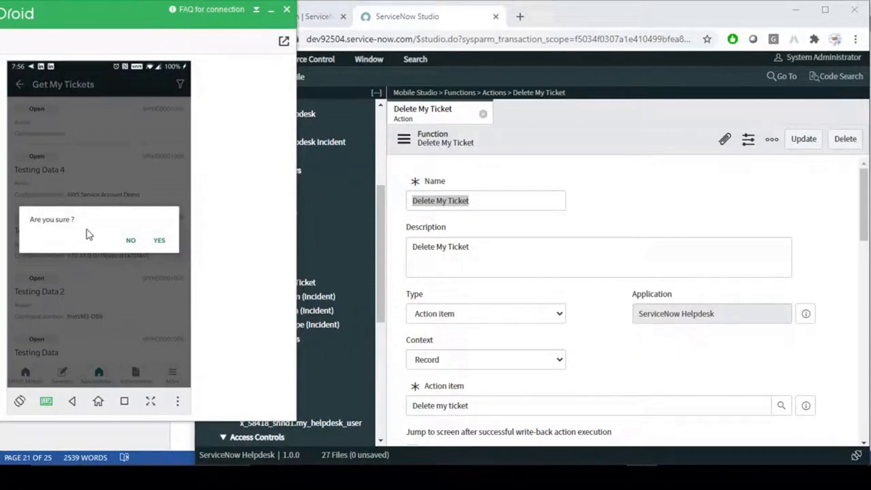
pyautogui.click(160, 242)
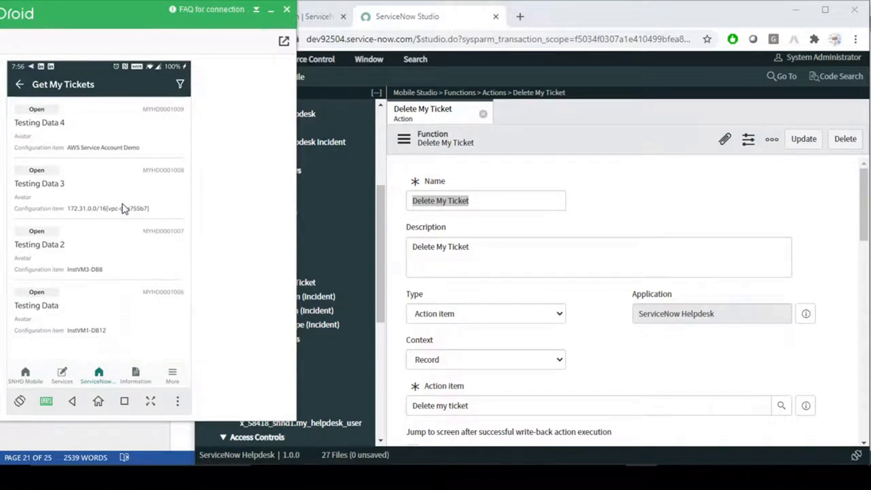
pyautogui.click(612, 187)
# - Review the confirmation text, and toggle acknowledgement text with its I Agree label on then back off
pyautogui.scroll(-7, 595, 329)
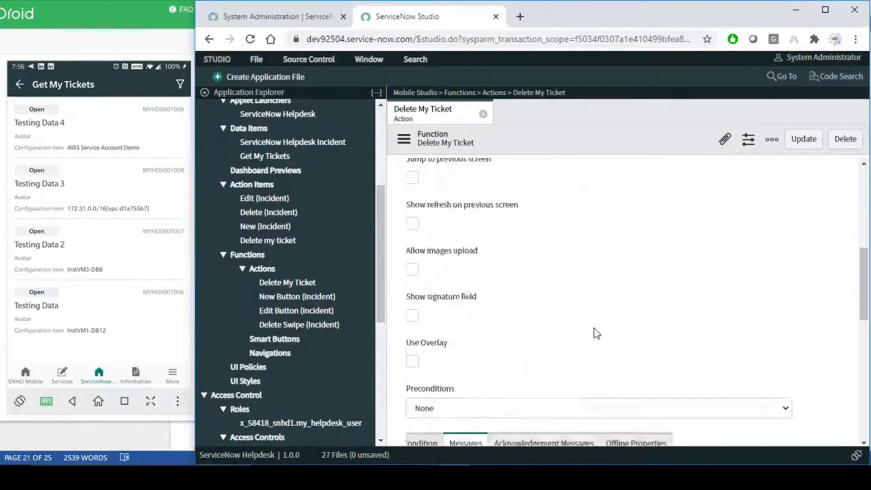
pyautogui.scroll(-5, 595, 329)
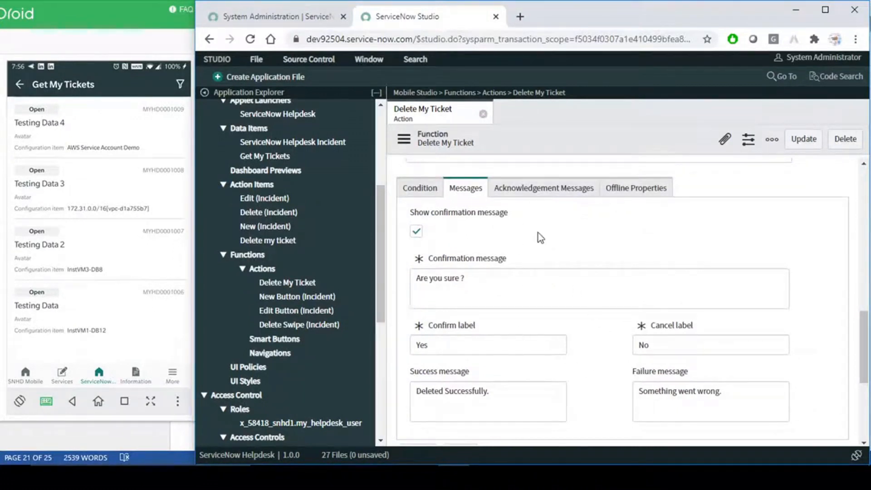
pyautogui.click(503, 298)
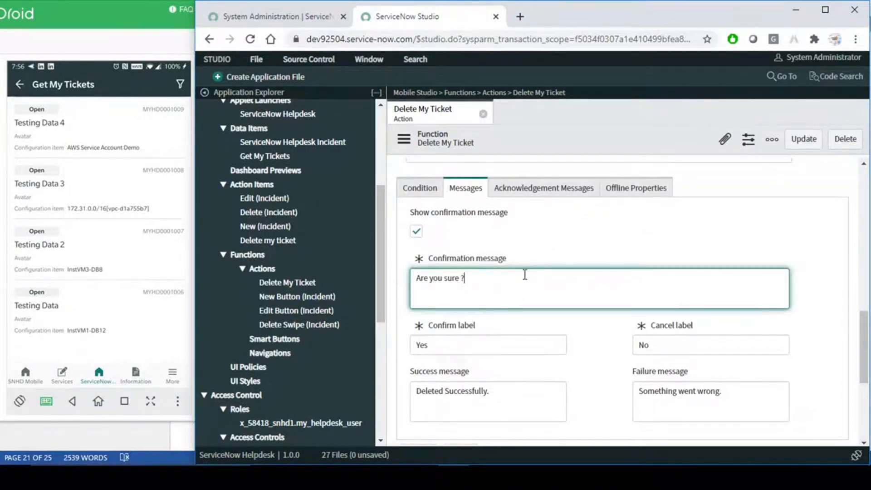
pyautogui.click(541, 189)
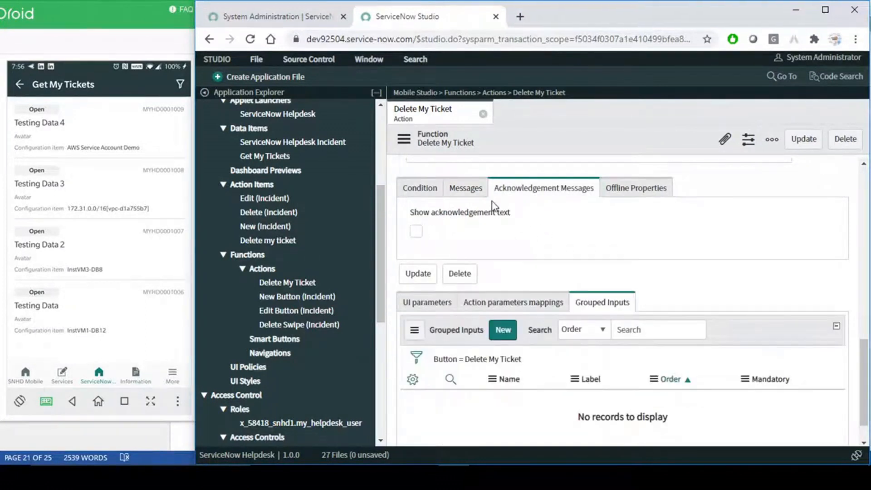
pyautogui.click(416, 234)
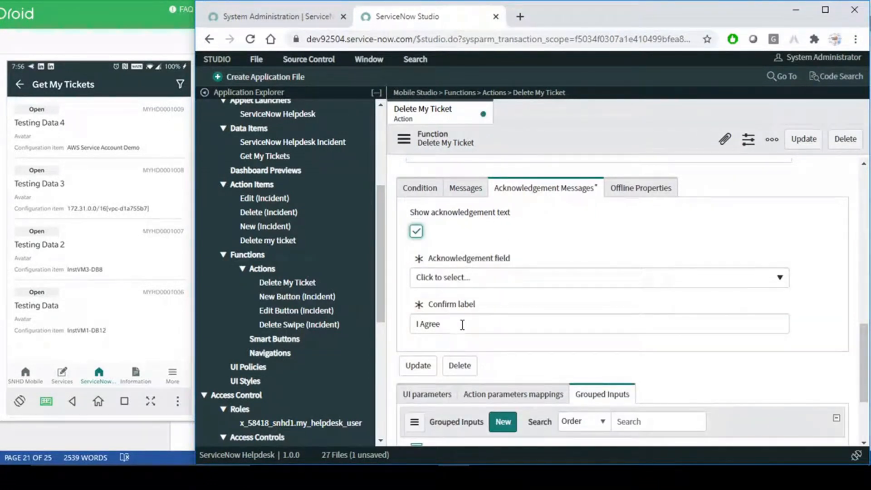
pyautogui.moveTo(462, 323); pyautogui.dragTo(409, 330)
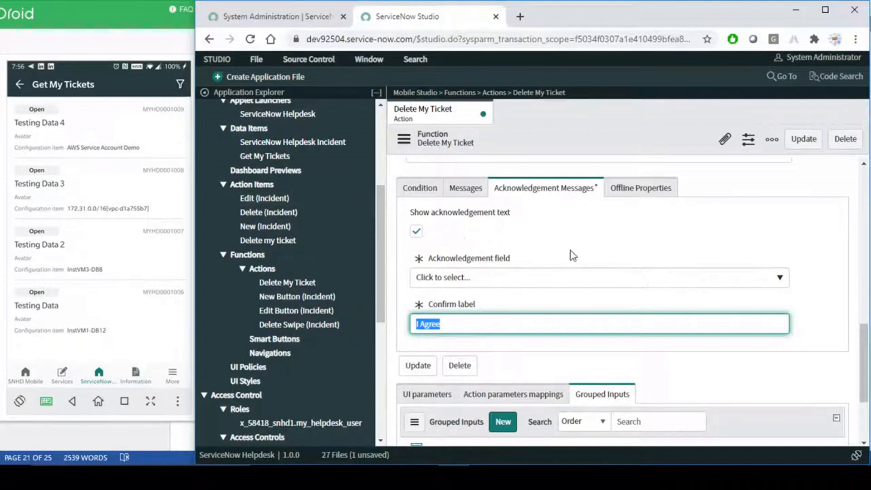
pyautogui.moveTo(469, 325); pyautogui.dragTo(412, 322)
pyautogui.click(466, 188)
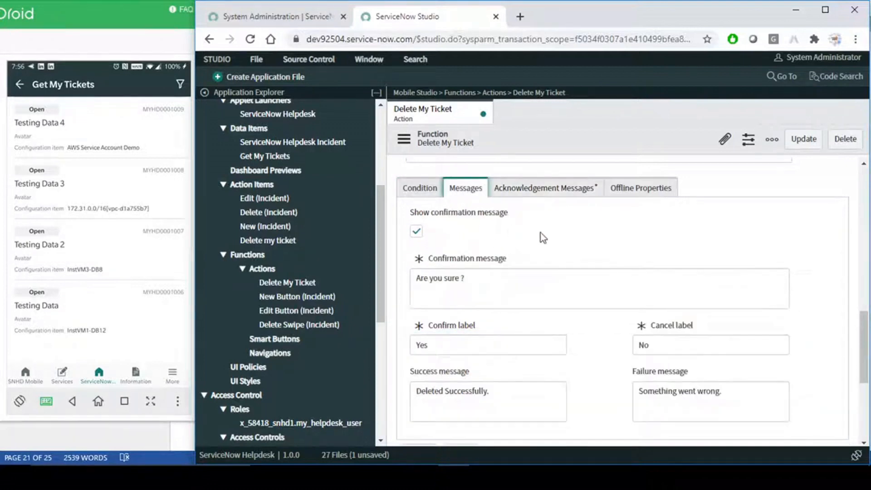
pyautogui.click(549, 188)
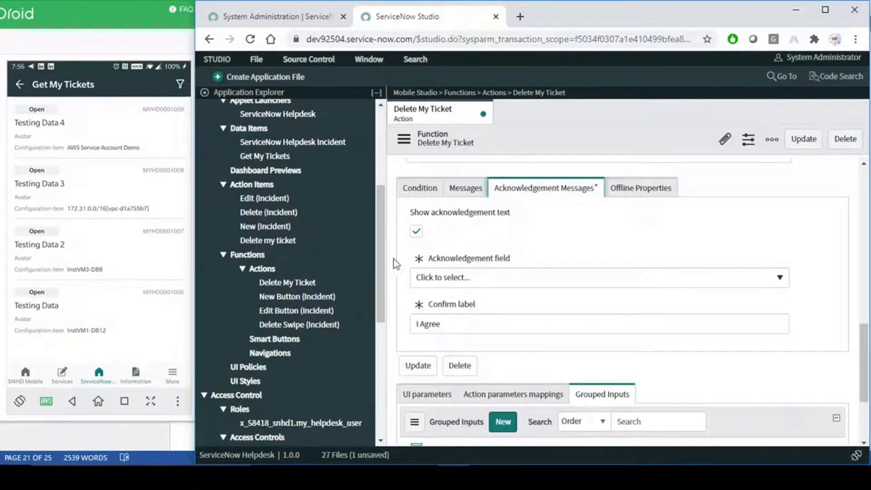
pyautogui.click(417, 232)
# - Tick Offline, leaving the Hide functions, Show functions and Mark as zombie pickers empty
pyautogui.click(638, 188)
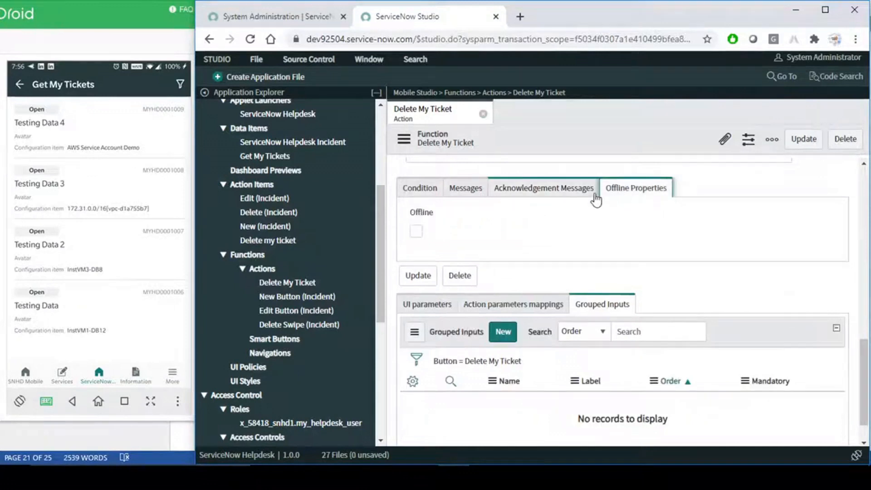
pyautogui.click(420, 231)
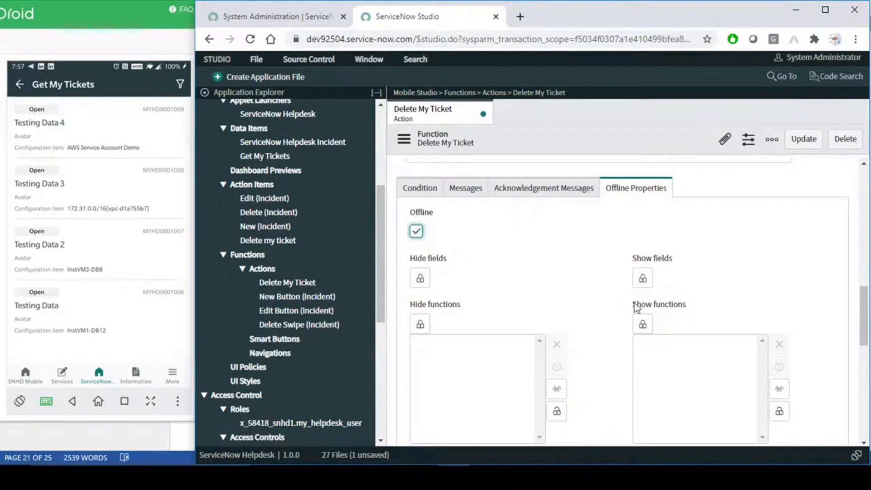
pyautogui.click(420, 323)
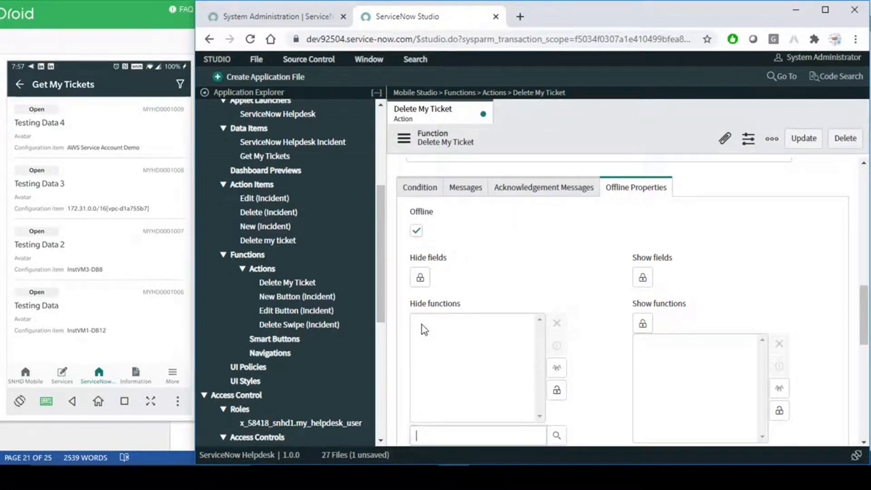
pyautogui.click(642, 323)
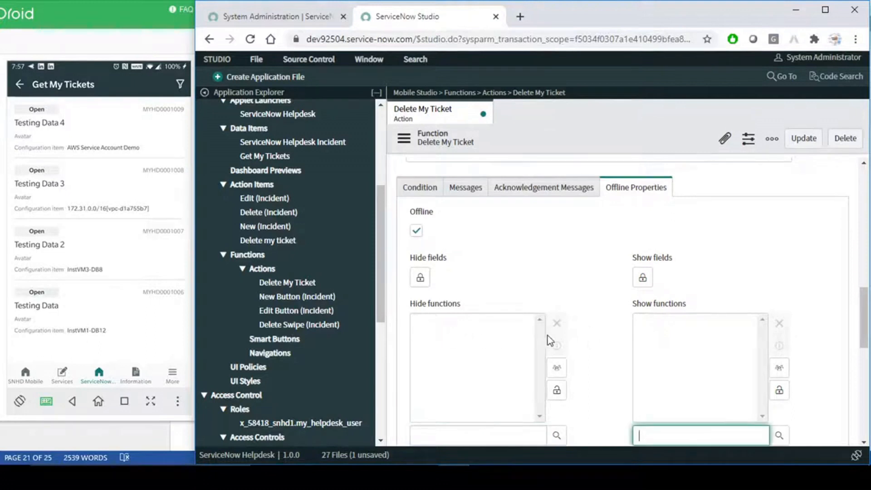
pyautogui.click(559, 392)
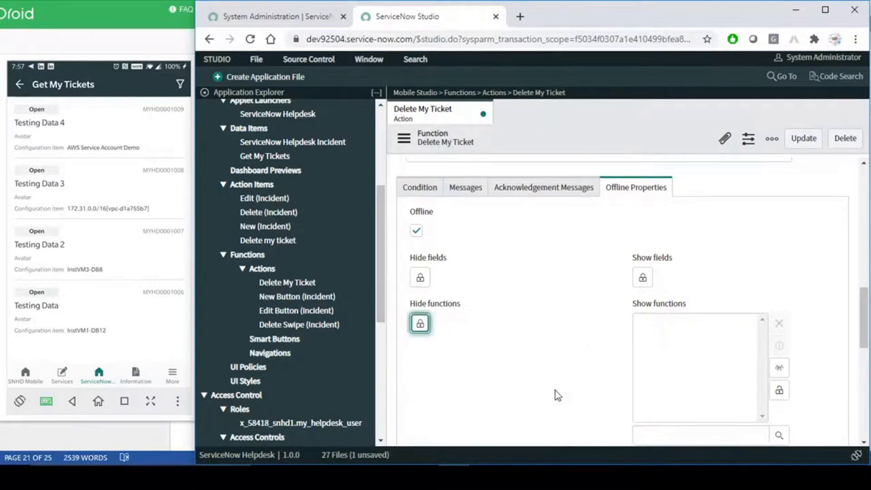
pyautogui.click(781, 394)
pyautogui.scroll(-3, 604, 340)
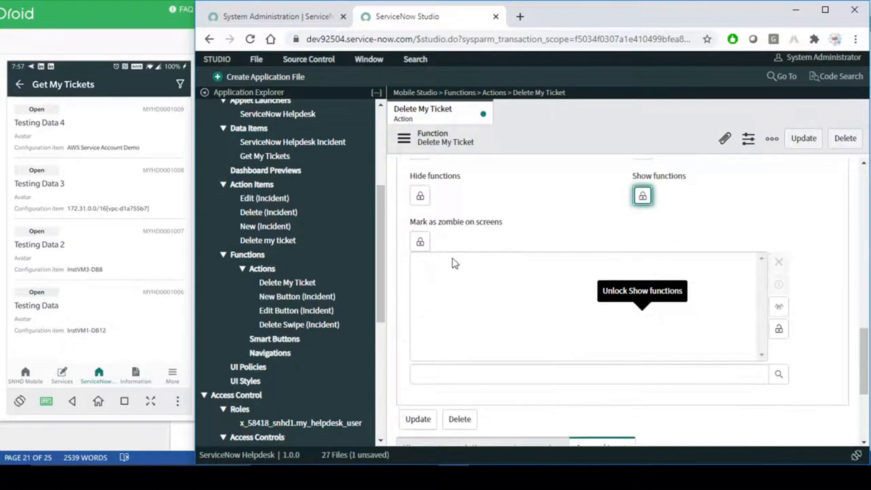
pyautogui.click(779, 329)
pyautogui.scroll(10, 570, 260)
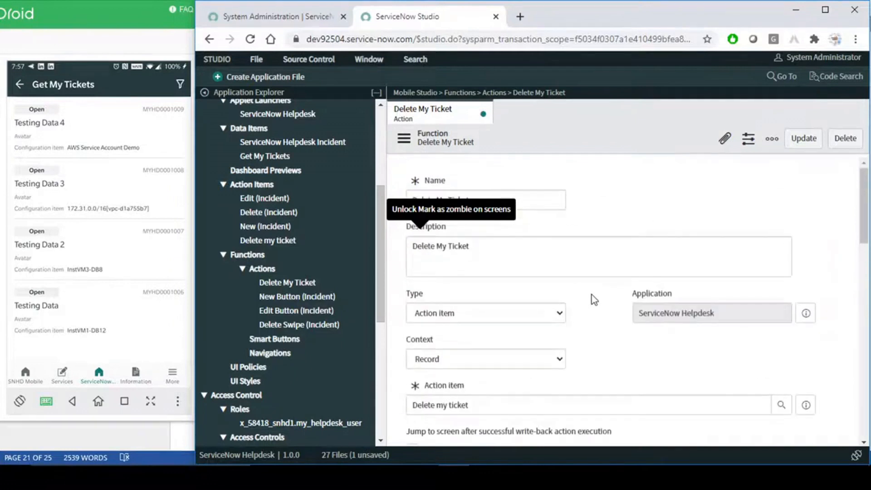
pyautogui.scroll(-6, 592, 295)
pyautogui.scroll(-3, 593, 295)
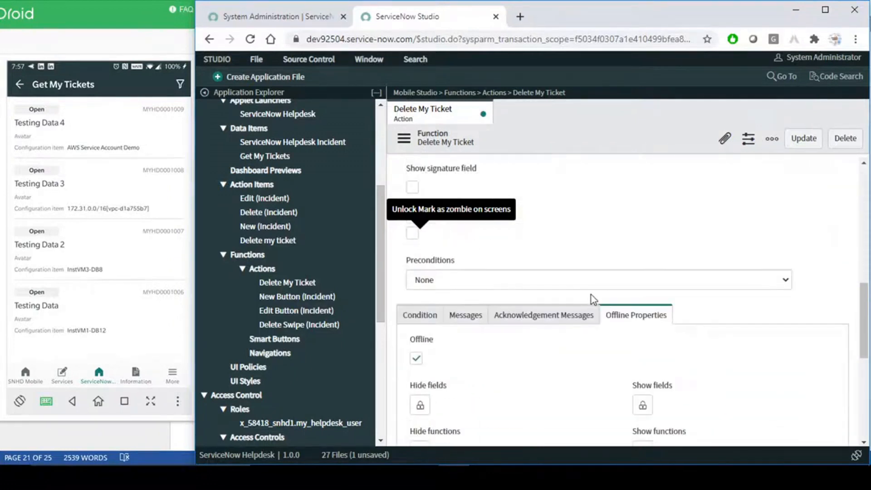
pyautogui.scroll(9, 615, 264)
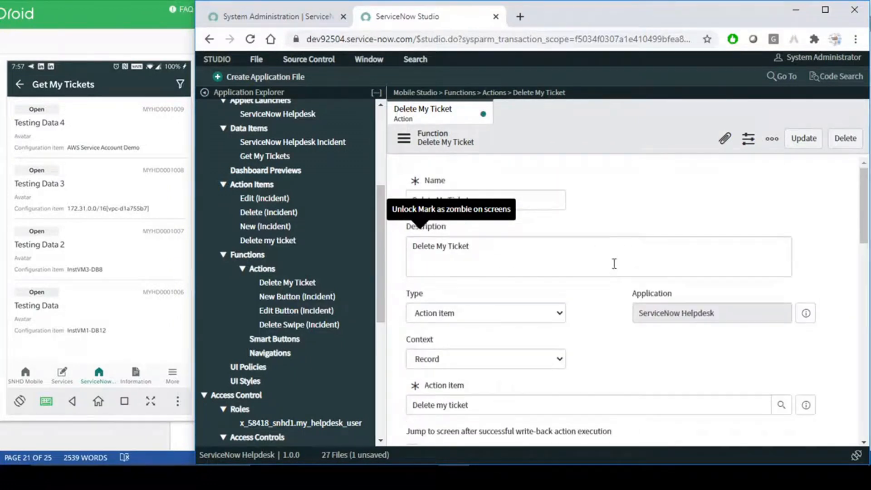
# - Discard the Delete My Ticket edits and create a new action, keeping Type Action item
pyautogui.click(483, 114)
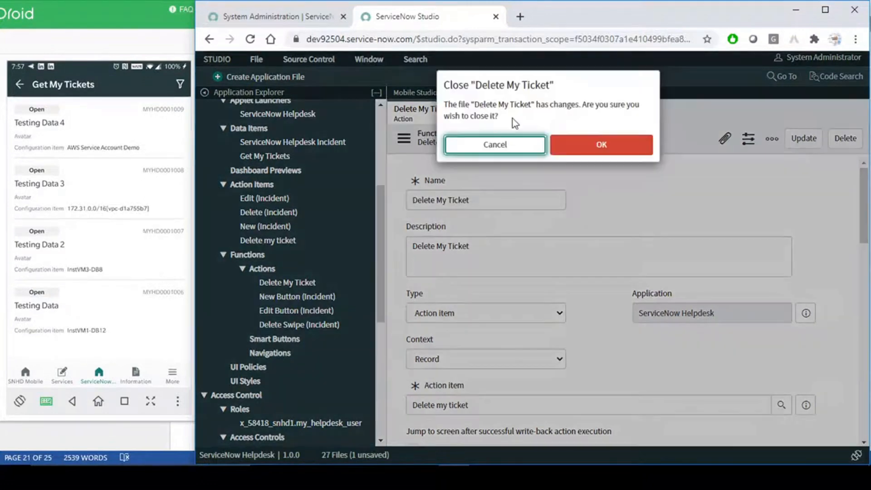
pyautogui.click(608, 146)
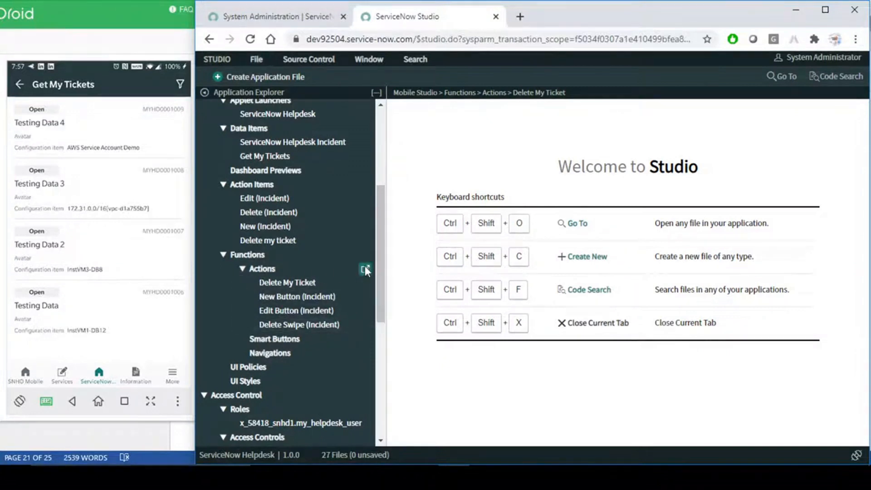
pyautogui.click(365, 267)
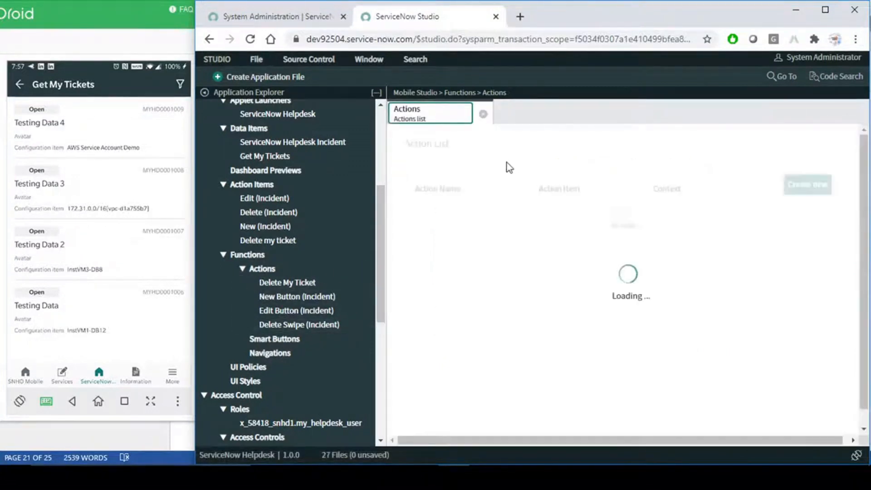
pyautogui.click(808, 185)
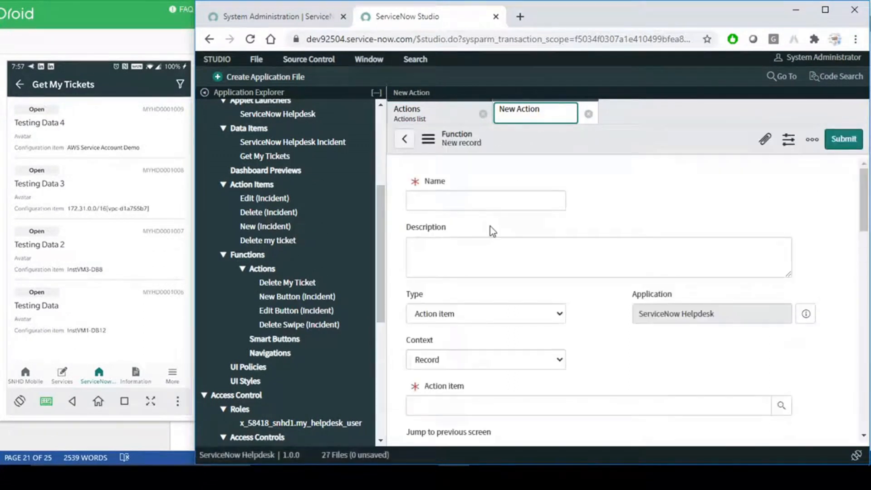
pyautogui.click(553, 314)
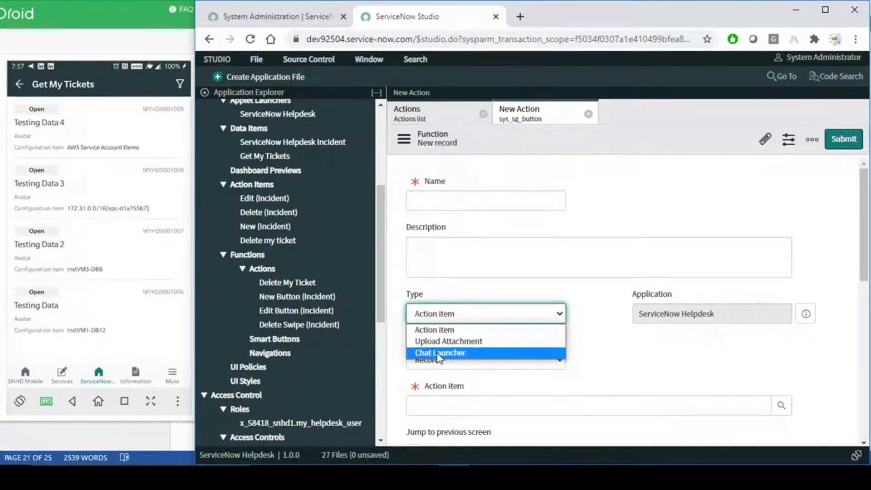
pyautogui.click(602, 330)
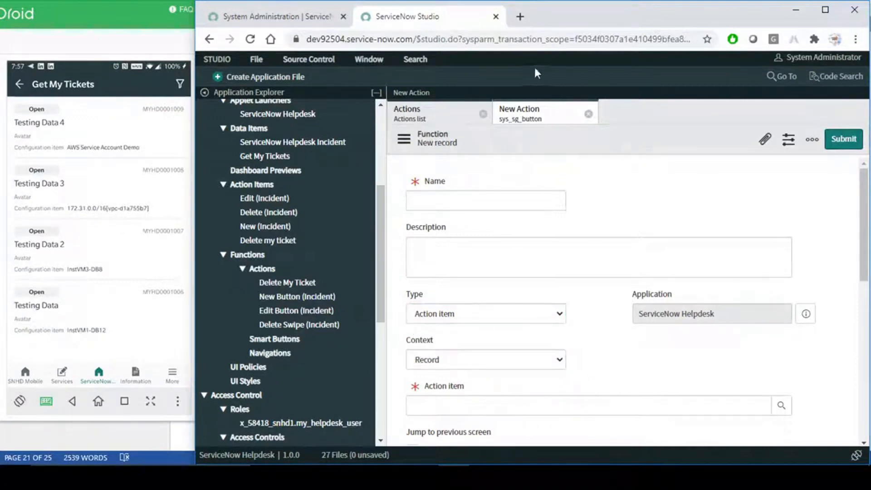
# - Look up the mobile Functions list via 'funct' in the admin page, then return to the new function form
pyautogui.click(277, 18)
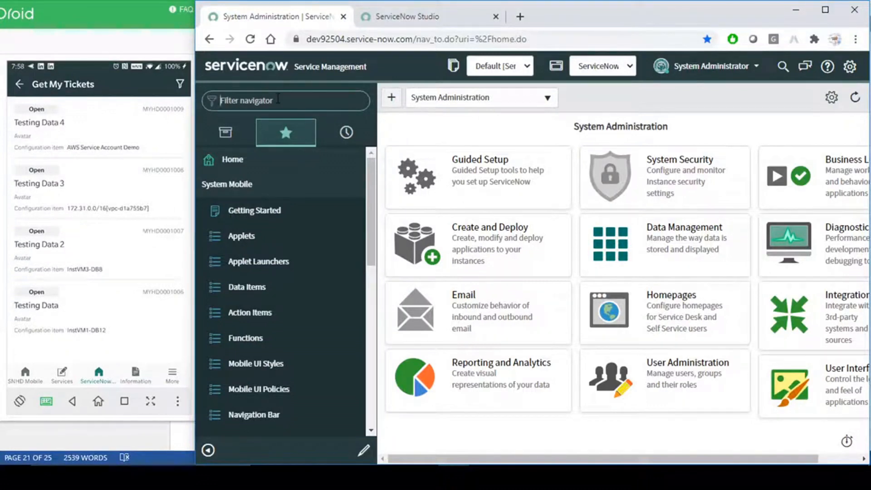
pyautogui.write('function')
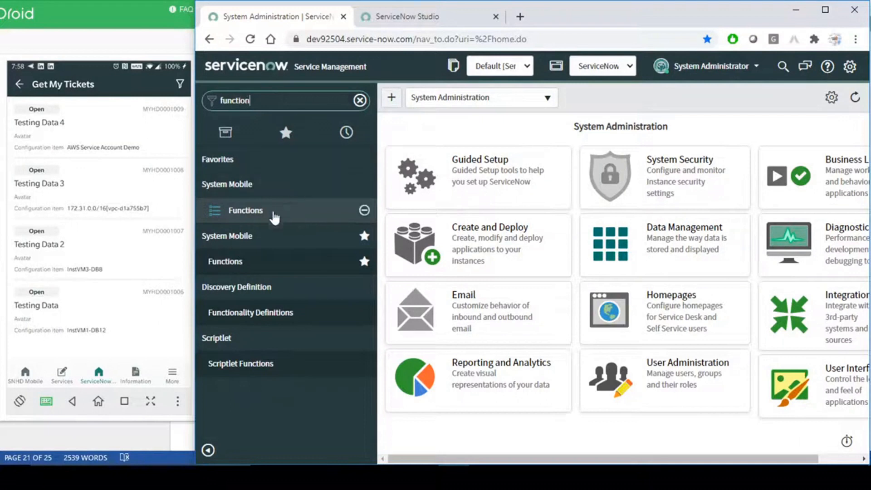
pyautogui.middleClick(249, 210)
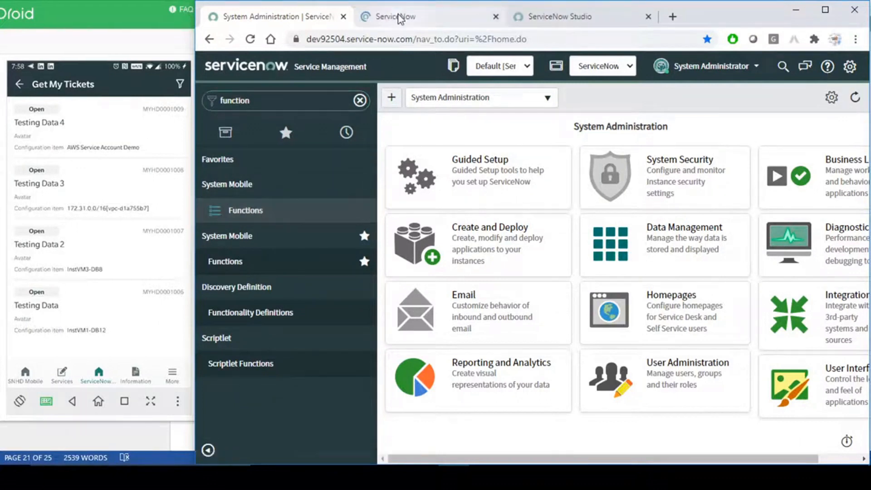
pyautogui.click(397, 17)
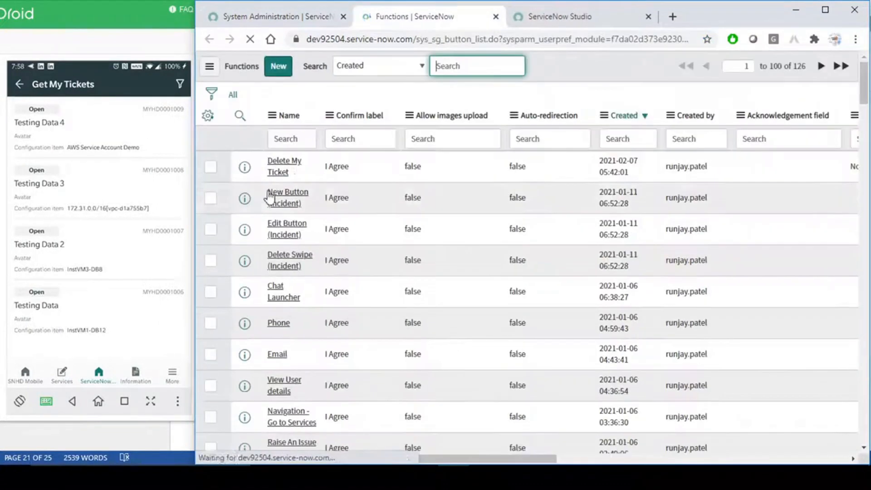
pyautogui.doubleClick(291, 169)
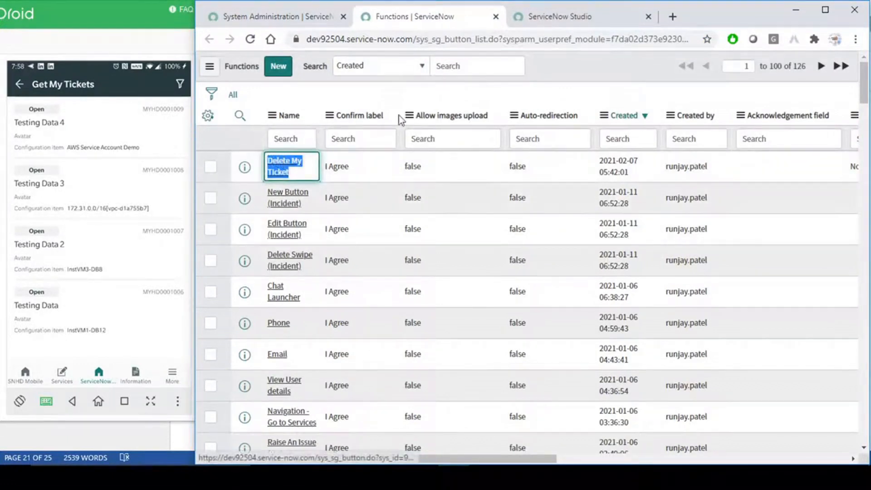
pyautogui.click(570, 73)
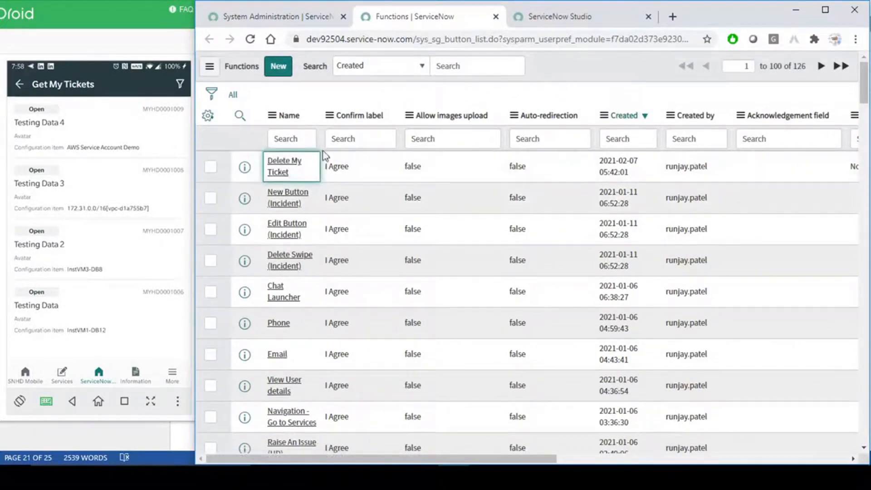
pyautogui.click(279, 66)
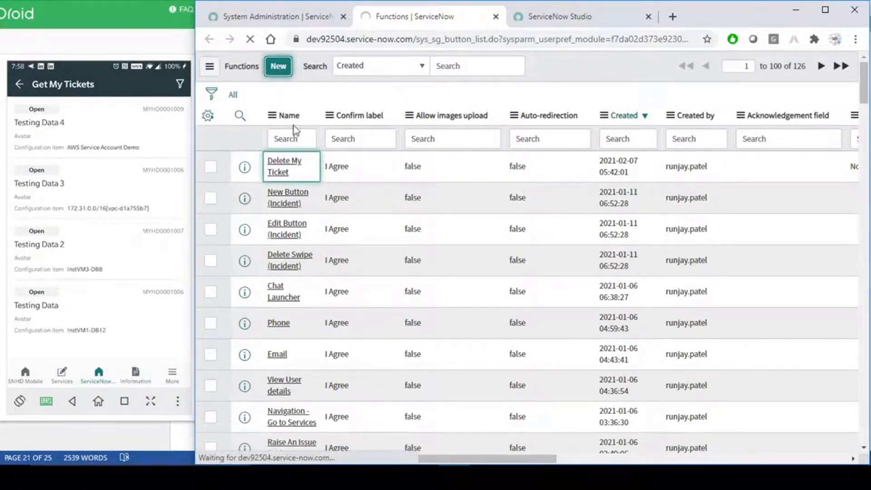
pyautogui.click(572, 18)
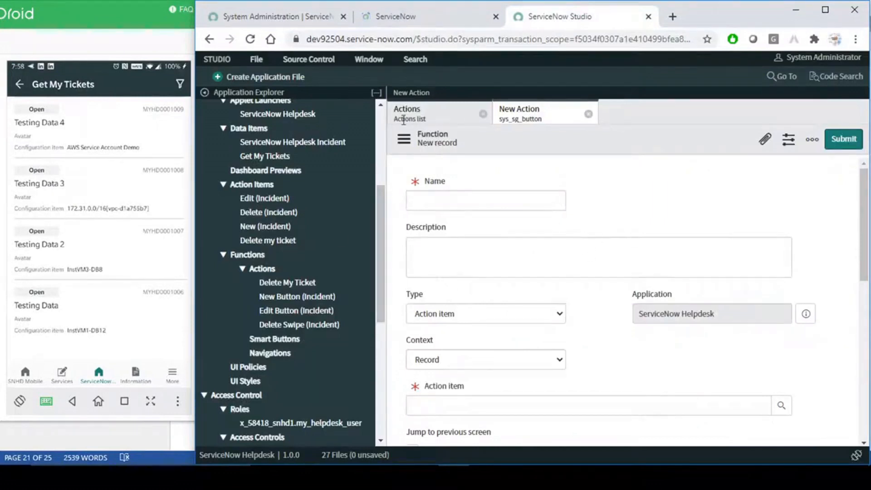
pyautogui.click(387, 15)
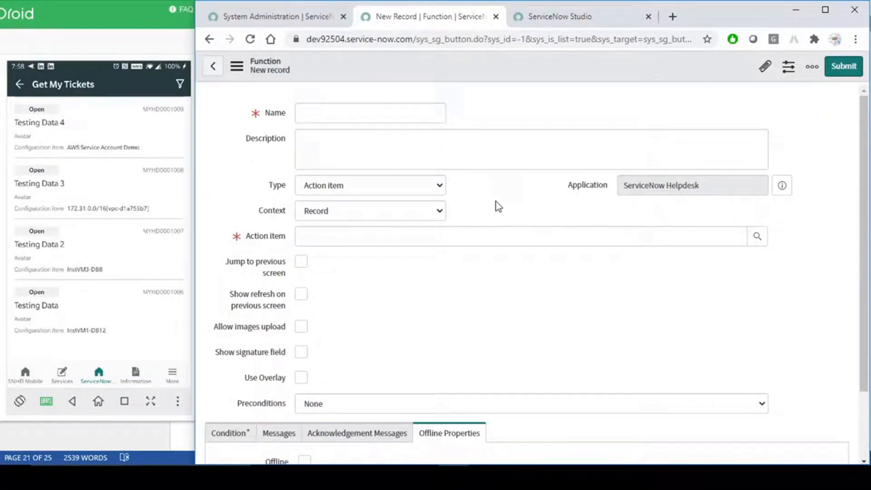
# - Make the function a Navigation type with Context Record and Destination type Applet Launcher
pyautogui.click(332, 120)
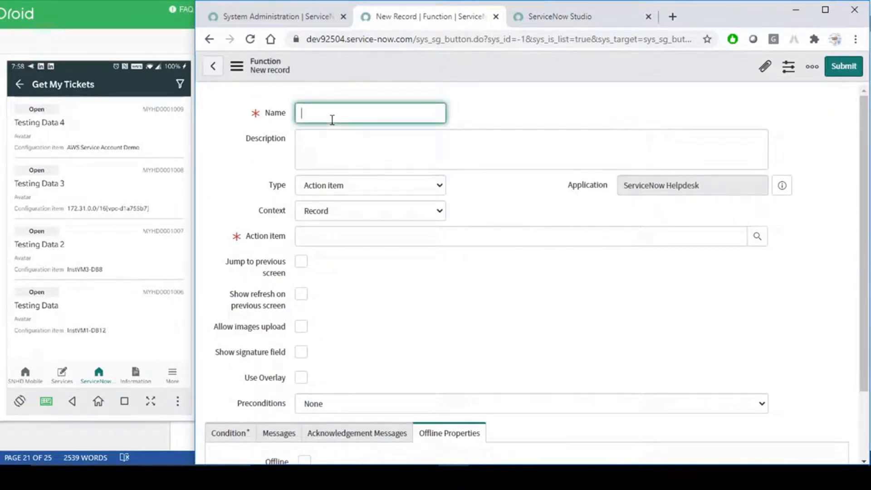
pyautogui.click(394, 184)
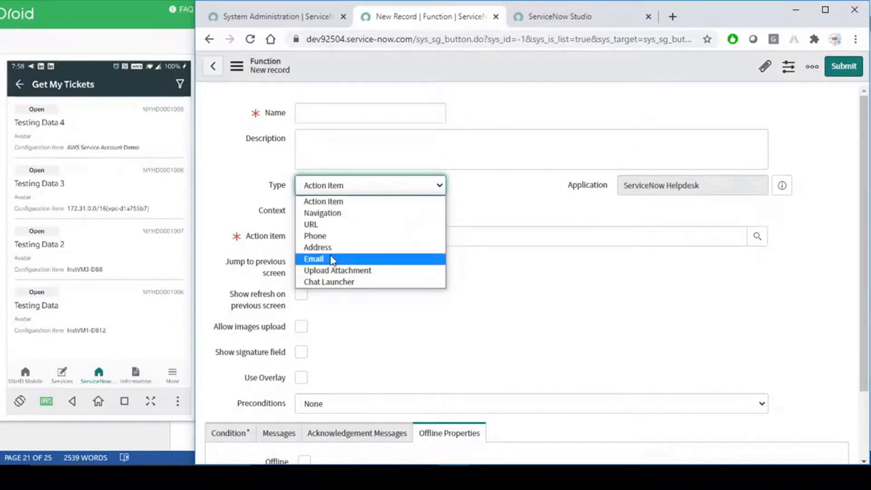
pyautogui.click(325, 215)
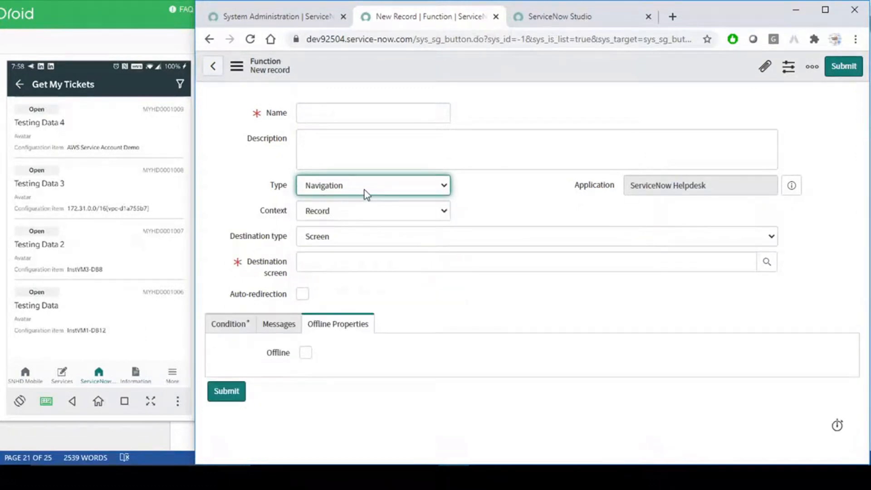
pyautogui.click(379, 212)
pyautogui.click(476, 202)
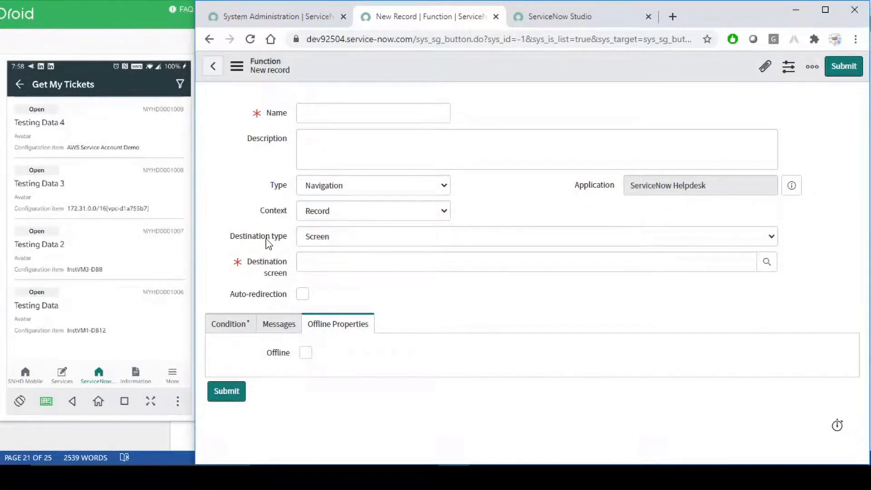
pyautogui.click(396, 235)
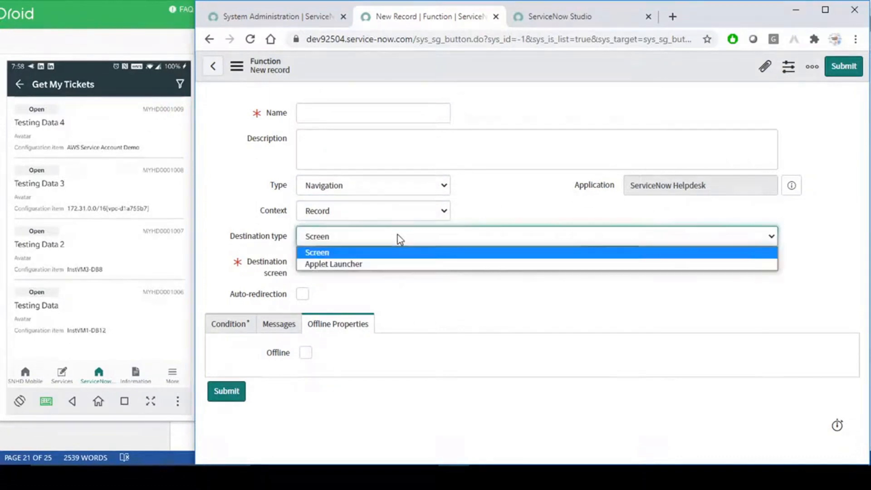
pyautogui.click(336, 266)
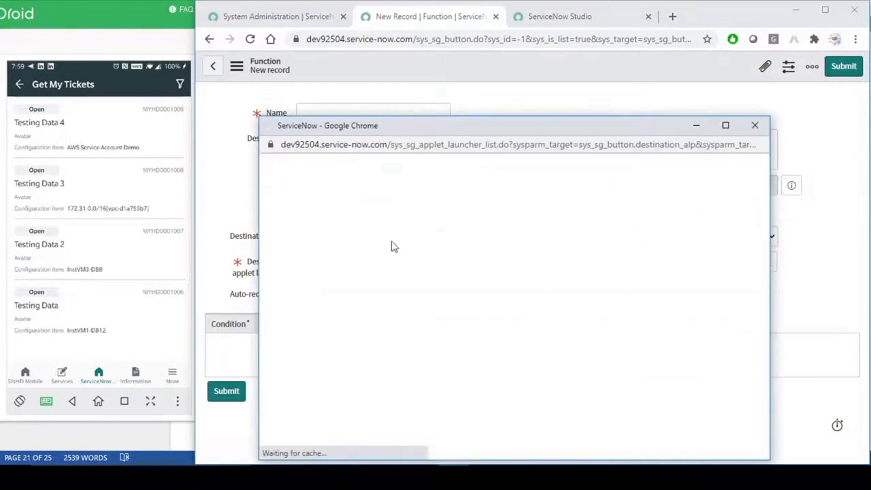
# - Briefly try the Screen destination type, then switch back to Applet Launcher
pyautogui.scroll(-3, 354, 304)
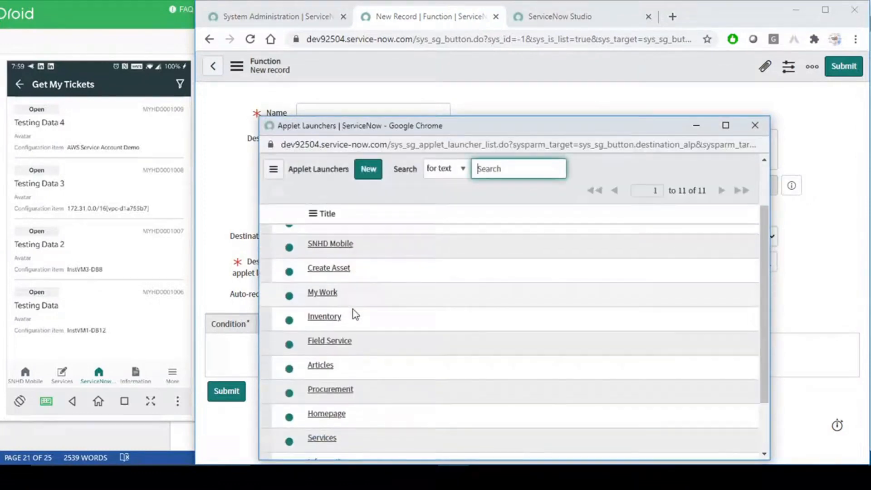
pyautogui.scroll(3, 357, 328)
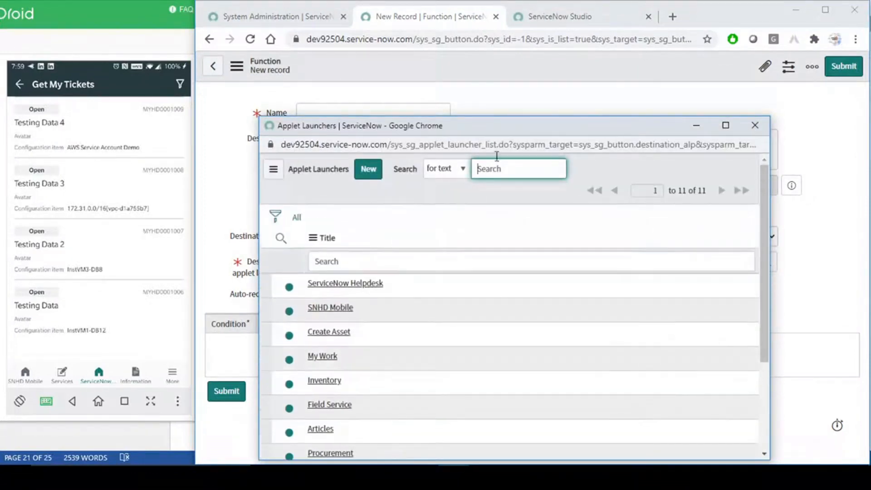
pyautogui.moveTo(506, 126); pyautogui.dragTo(570, 98)
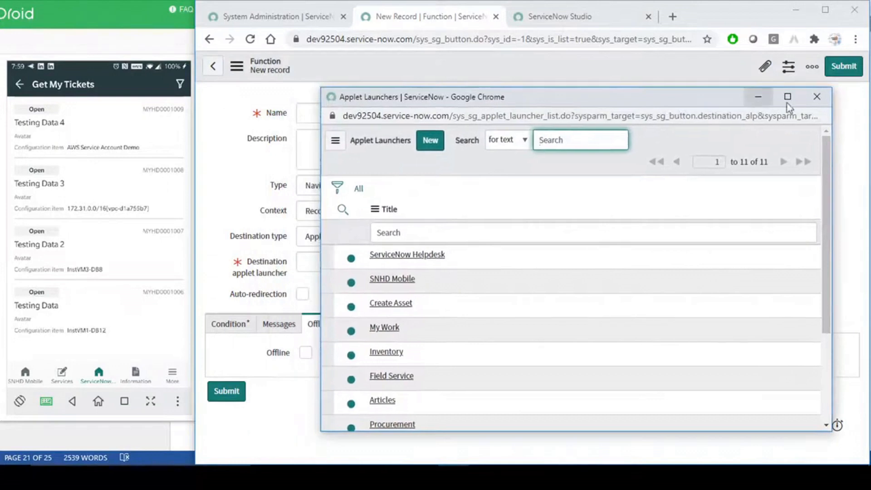
pyautogui.click(817, 96)
pyautogui.click(364, 241)
pyautogui.click(354, 262)
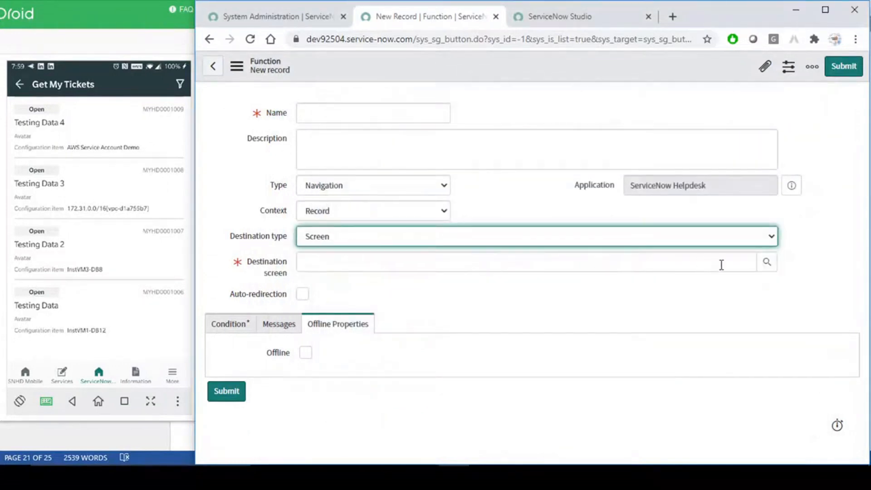
pyautogui.click(767, 263)
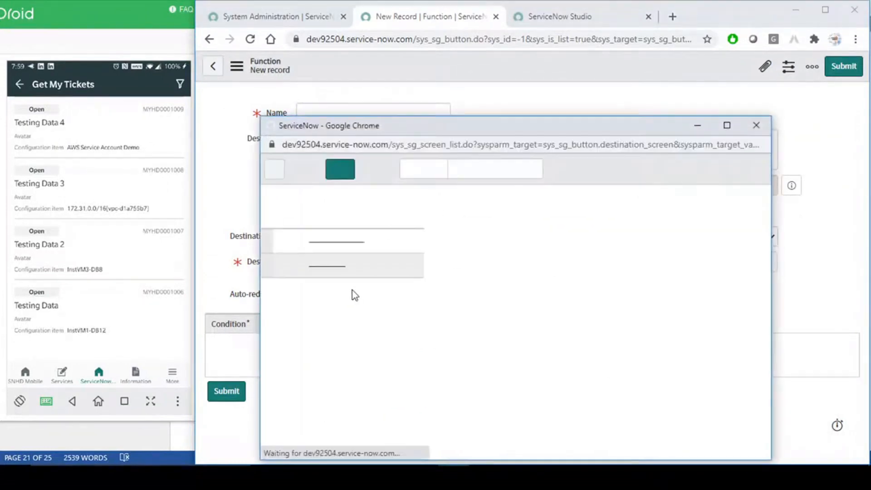
pyautogui.scroll(-1, 353, 315)
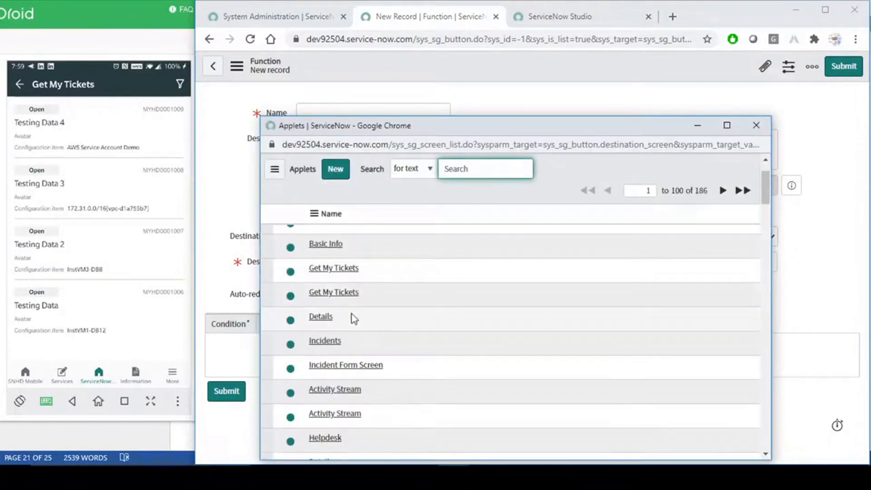
pyautogui.click(757, 126)
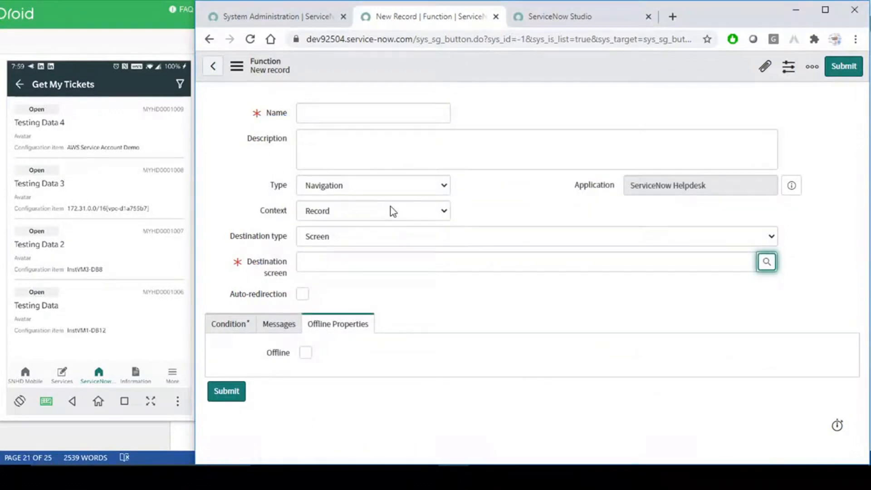
pyautogui.click(381, 242)
pyautogui.click(349, 265)
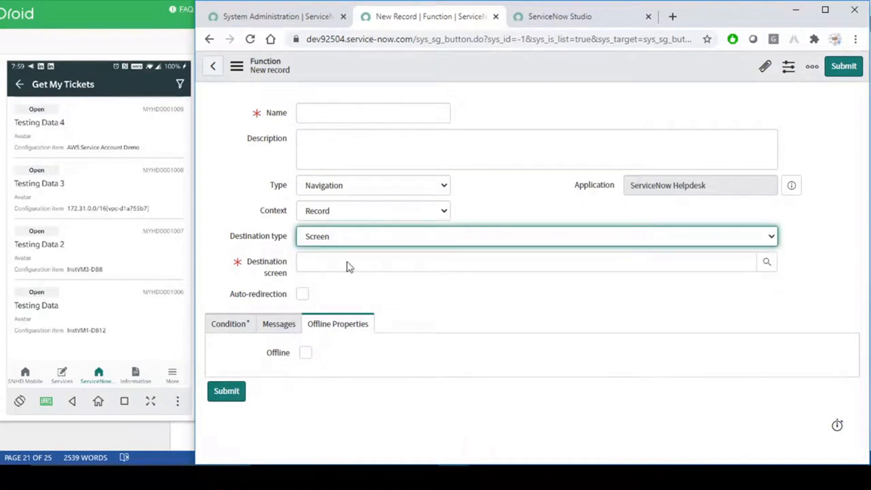
# - Pick Services from the Applet Launchers lookup as the destination
pyautogui.click(532, 260)
pyautogui.click(768, 263)
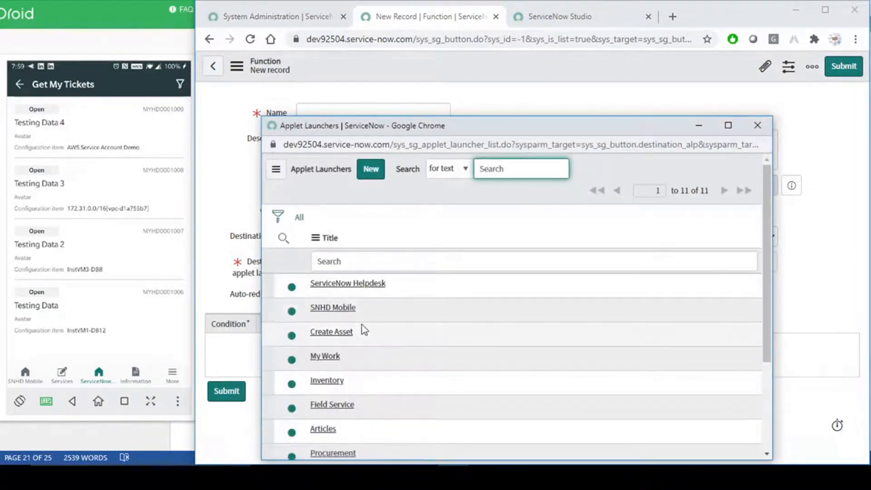
pyautogui.moveTo(403, 130); pyautogui.dragTo(490, 57)
pyautogui.scroll(-3, 460, 307)
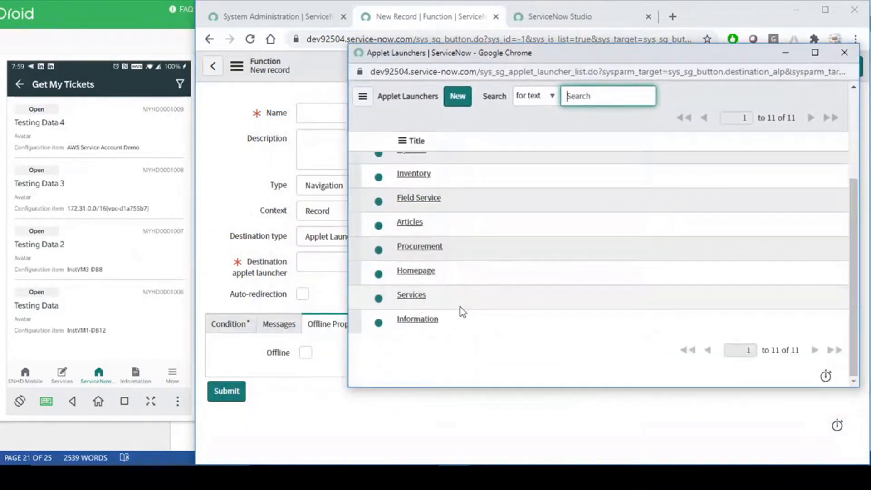
pyautogui.click(411, 296)
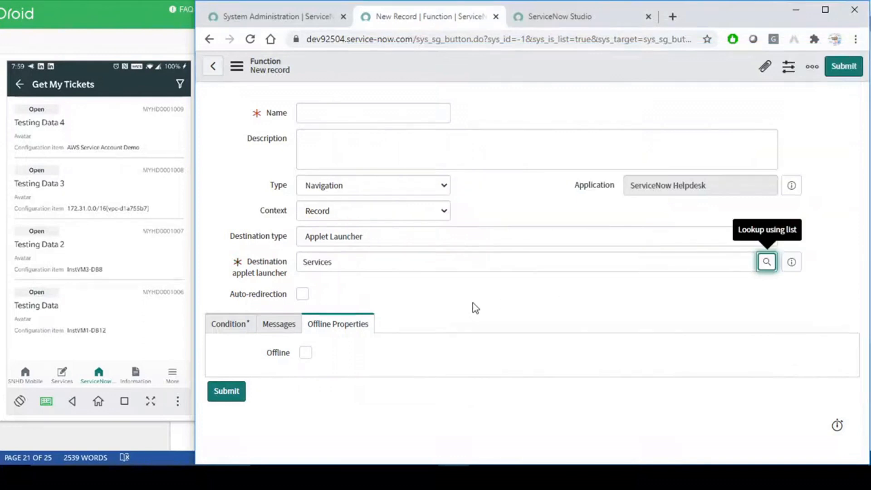
pyautogui.click(472, 303)
pyautogui.click(230, 328)
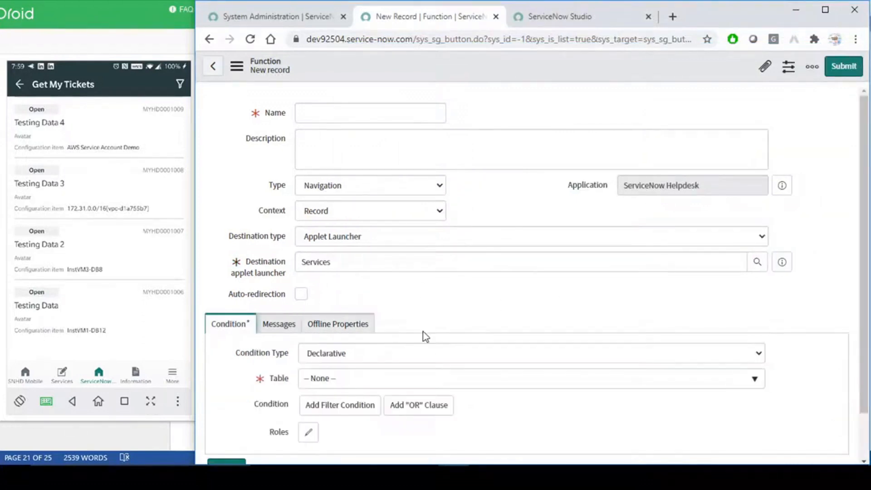
# - Set the condition Table to My Helpdesk
pyautogui.scroll(-1, 424, 336)
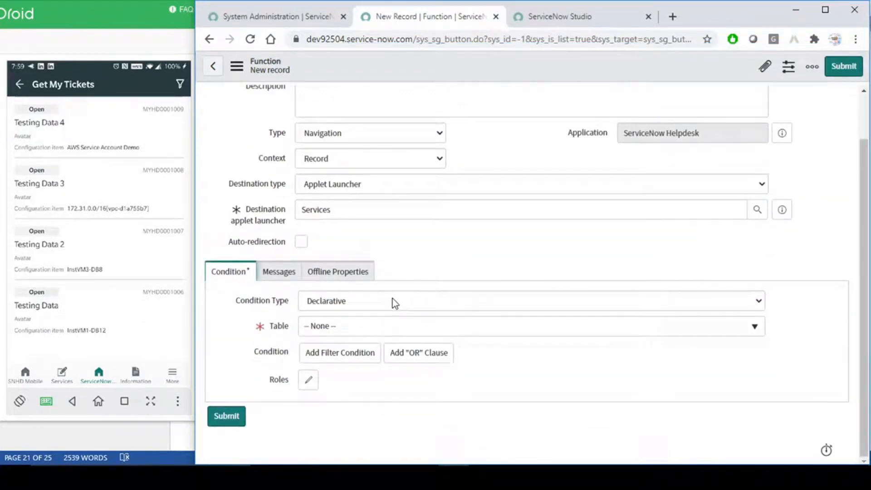
pyautogui.click(355, 334)
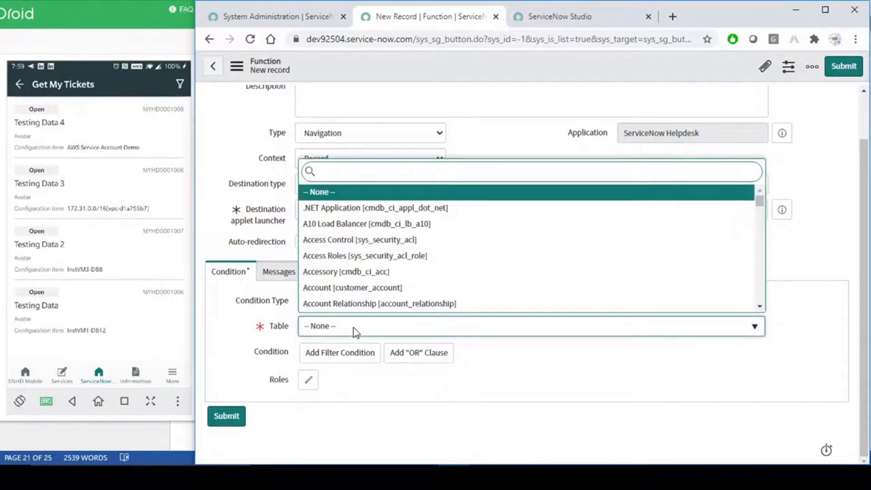
pyautogui.write('my h')
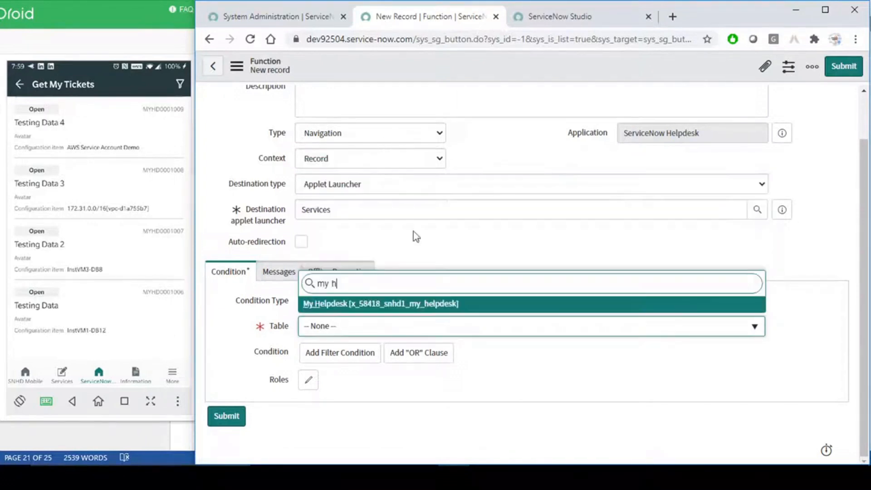
pyautogui.click(352, 303)
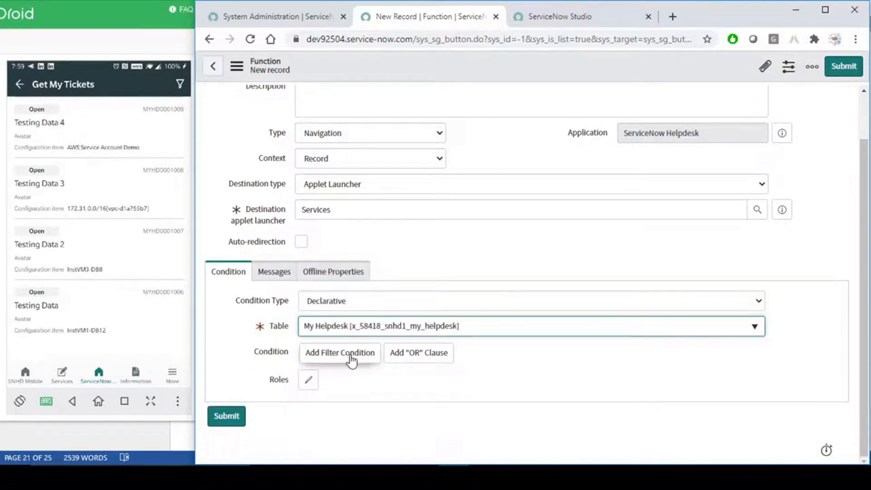
pyautogui.scroll(2, 459, 256)
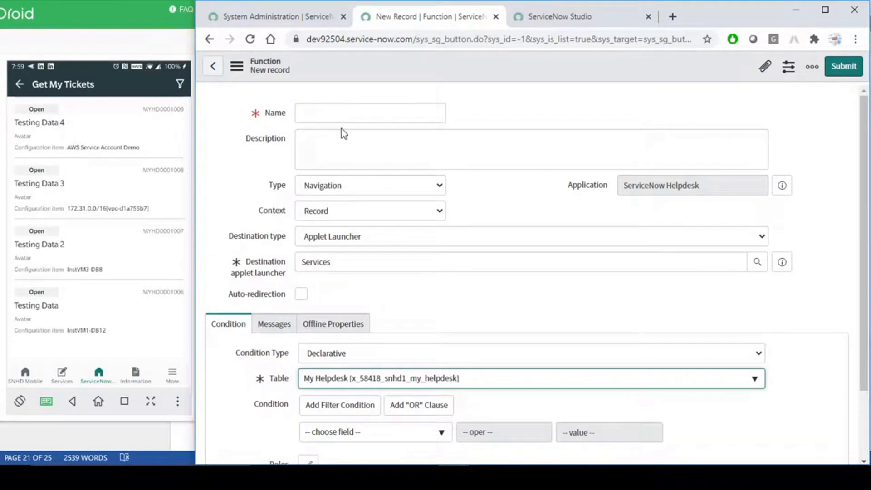
# - Name the function 'Navigation demo' and save the record
pyautogui.click(335, 115)
pyautogui.write('Navigation')
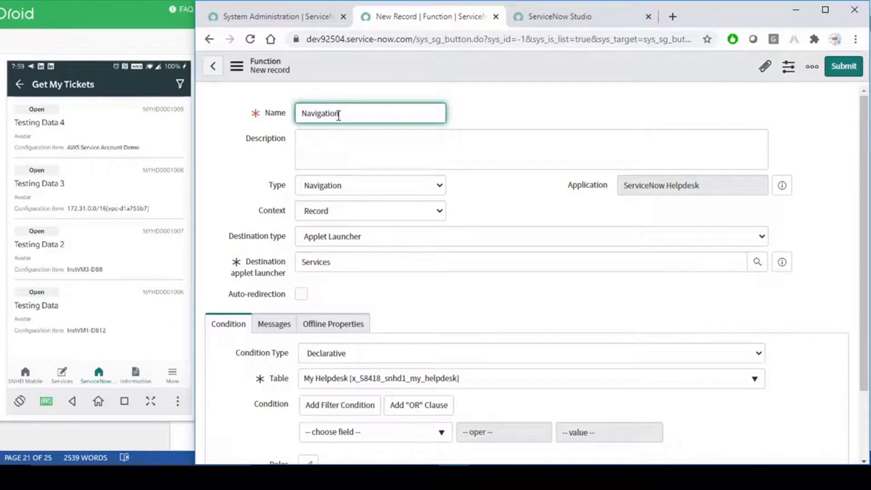
pyautogui.write('demo')
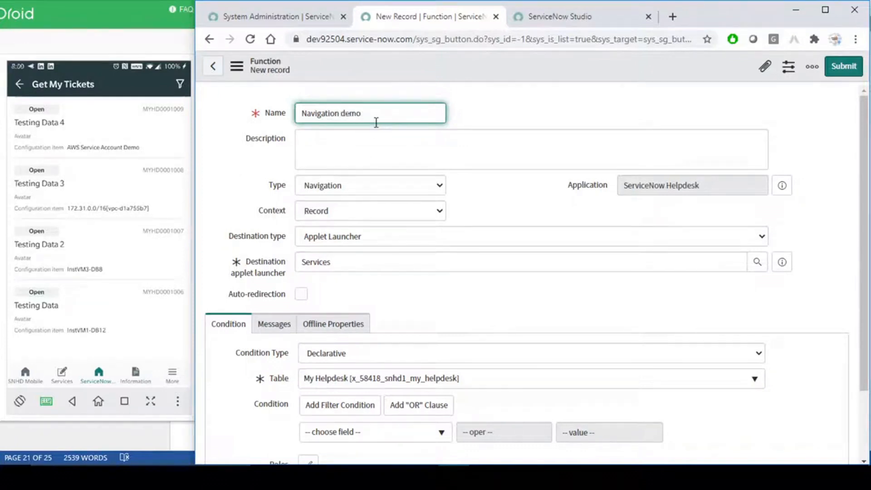
pyautogui.click(407, 139)
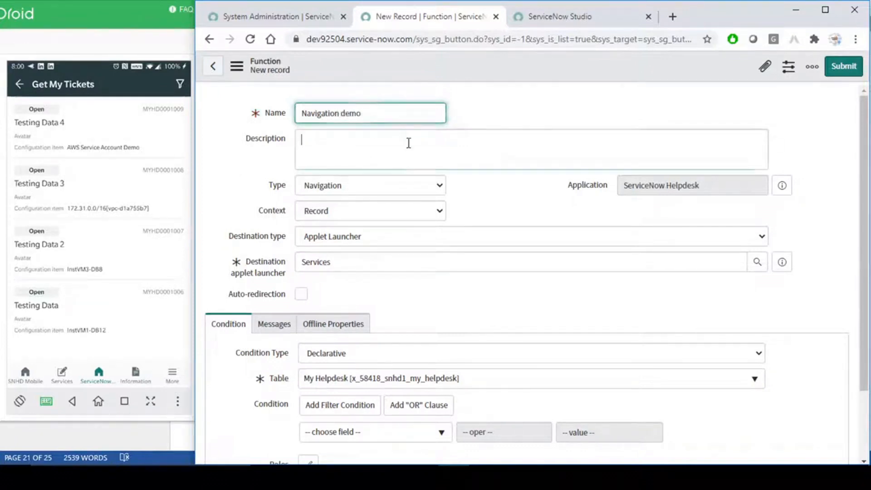
pyautogui.rightClick(555, 63)
pyautogui.click(568, 69)
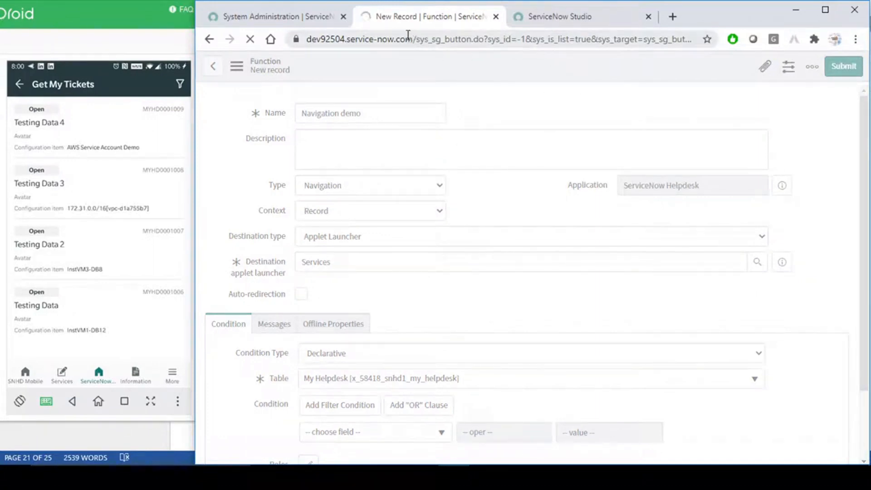
# - Open the Testing Data 4 ticket on the phone, then confirm the Navigation demo record is saved
pyautogui.click(48, 140)
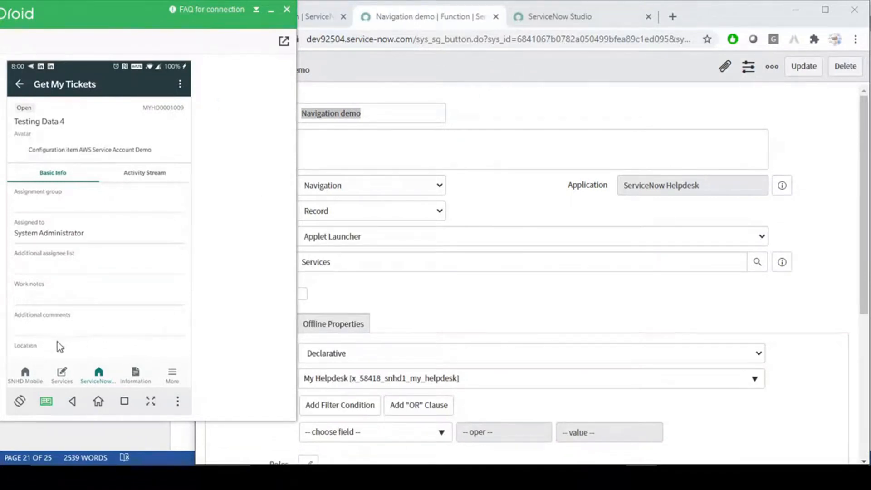
pyautogui.click(555, 107)
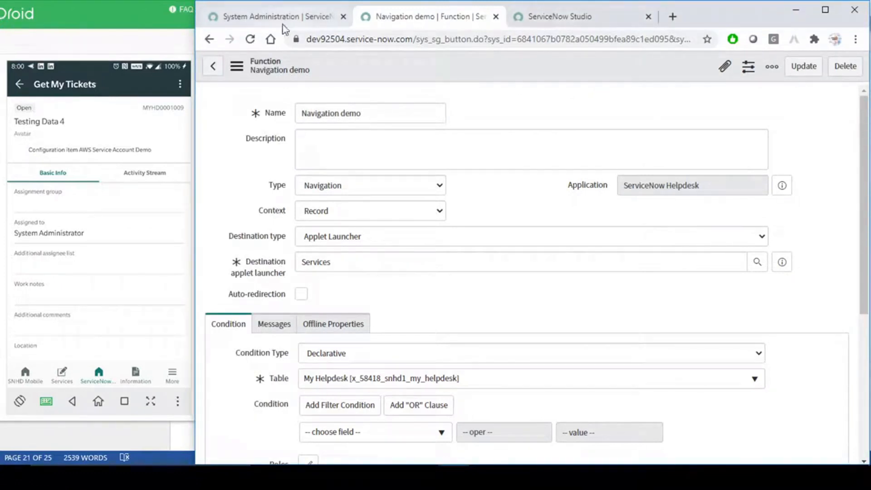
pyautogui.click(546, 23)
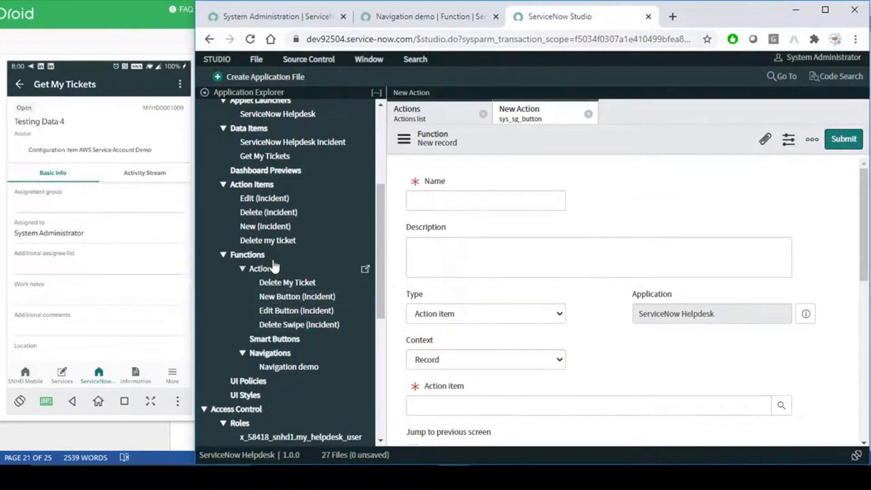
pyautogui.click(418, 18)
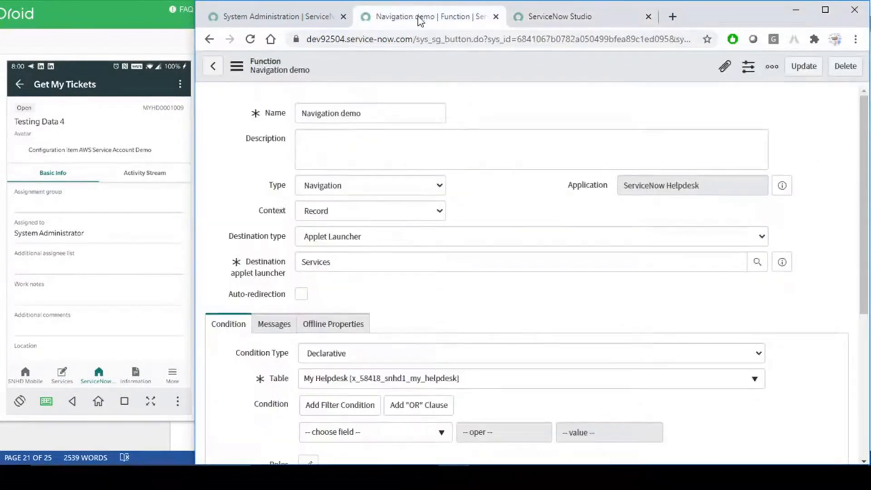
pyautogui.click(610, 4)
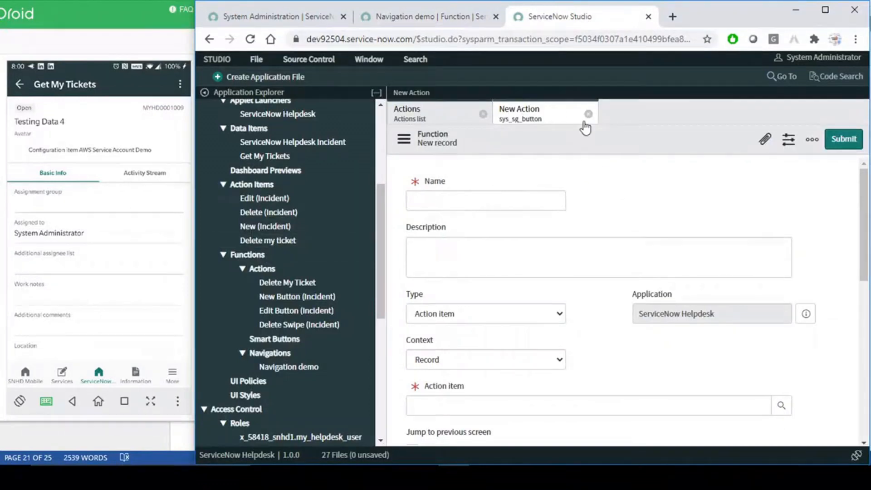
# - Close the unsaved New Action editor and open the Get My Tickets applet under Applets
pyautogui.click(589, 114)
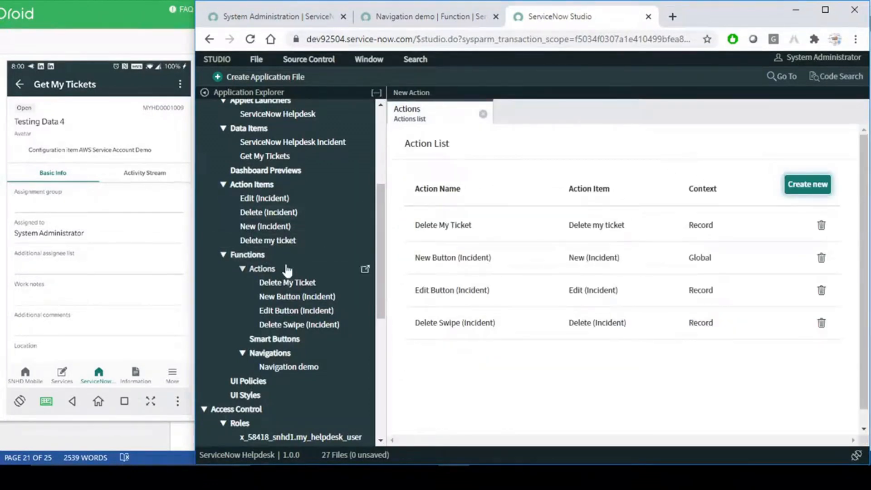
pyautogui.scroll(2, 298, 247)
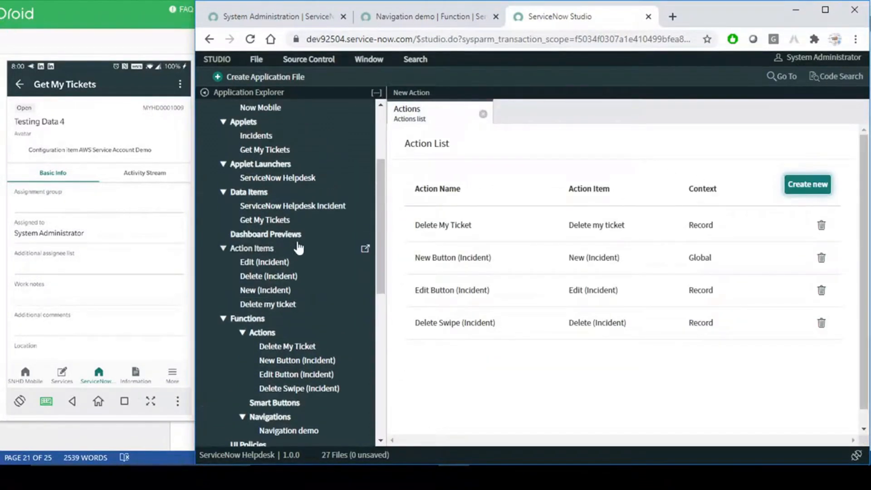
pyautogui.click(265, 220)
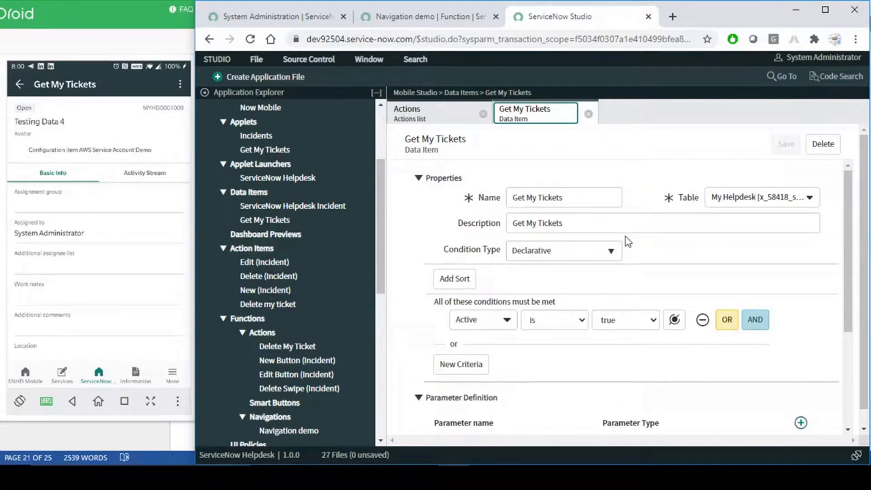
pyautogui.click(589, 114)
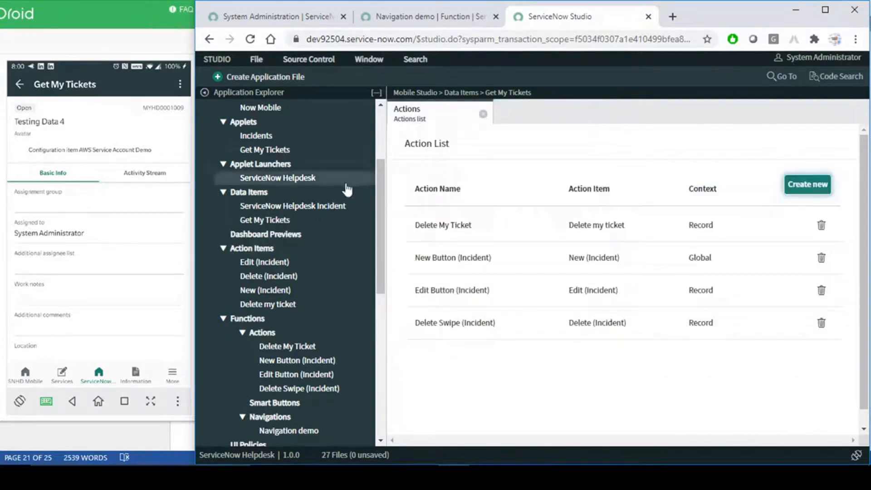
pyautogui.scroll(2, 255, 216)
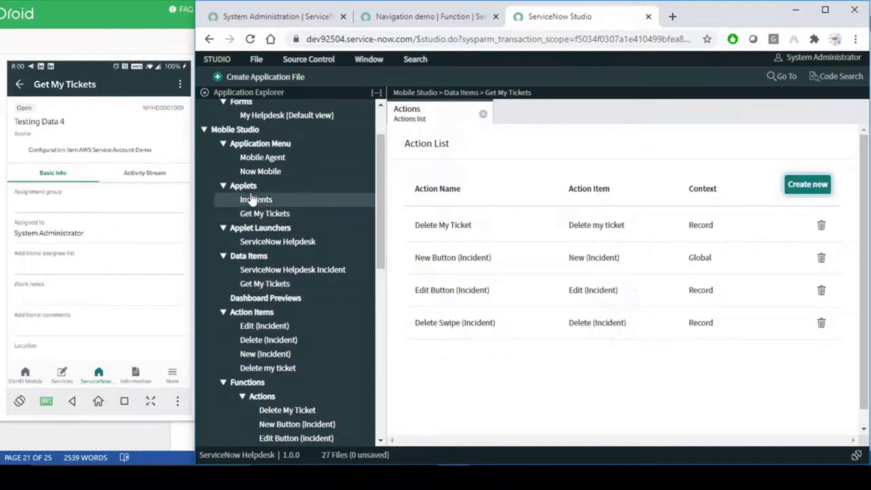
pyautogui.click(261, 213)
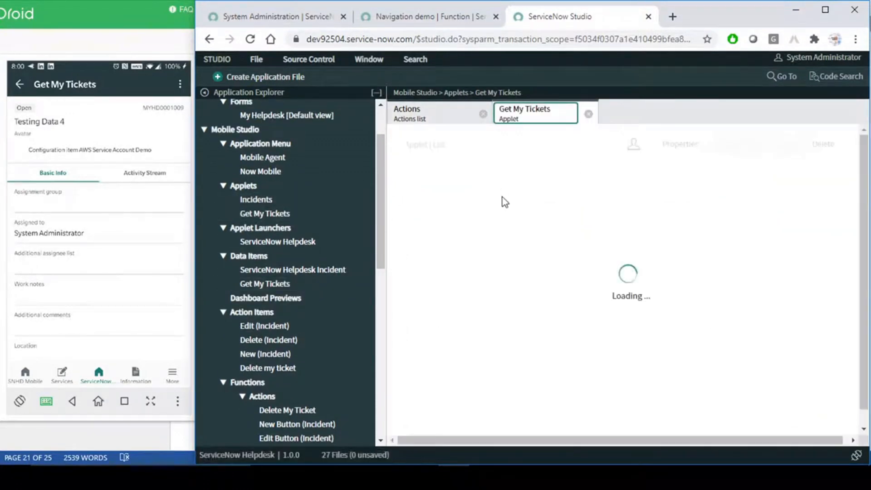
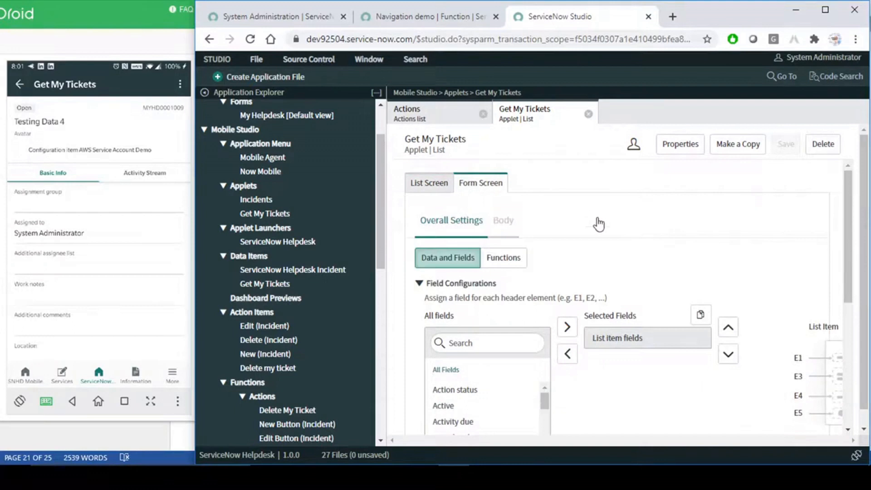
# - Show the function settings of the Get My Tickets form screen
pyautogui.scroll(-1, 618, 244)
pyautogui.scroll(-5, 612, 243)
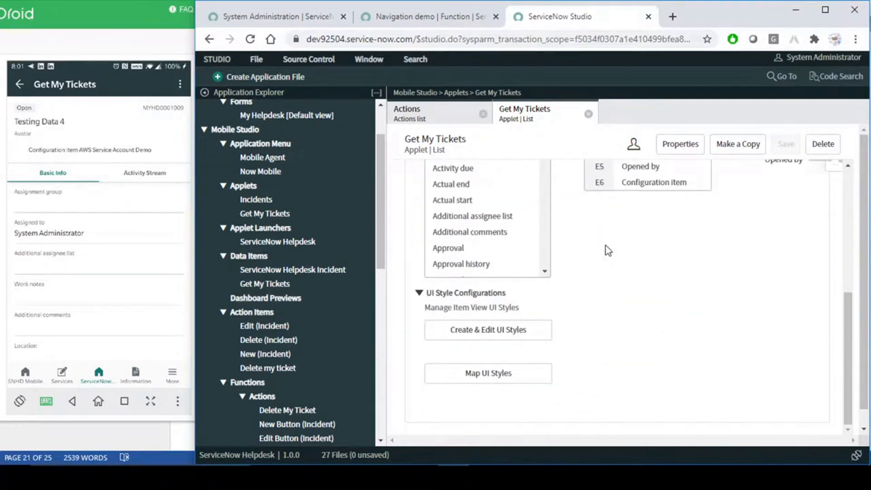
pyautogui.scroll(6, 606, 246)
pyautogui.click(507, 262)
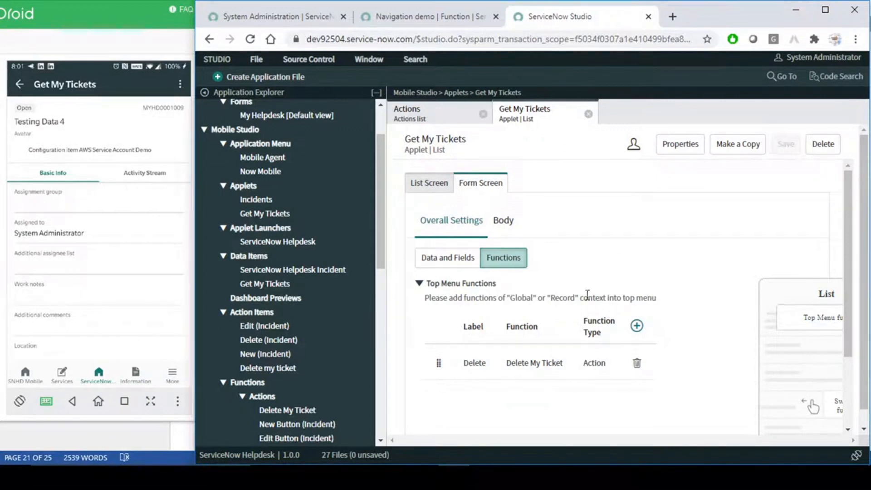
# - Add a top menu function 'Go to Services' that runs Navigation demo, then open the ticket menu on the phone
pyautogui.click(637, 326)
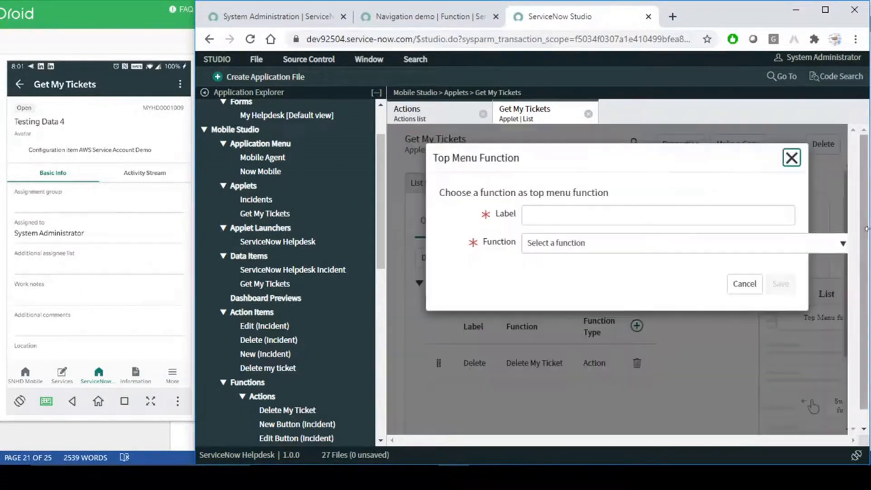
pyautogui.click(558, 218)
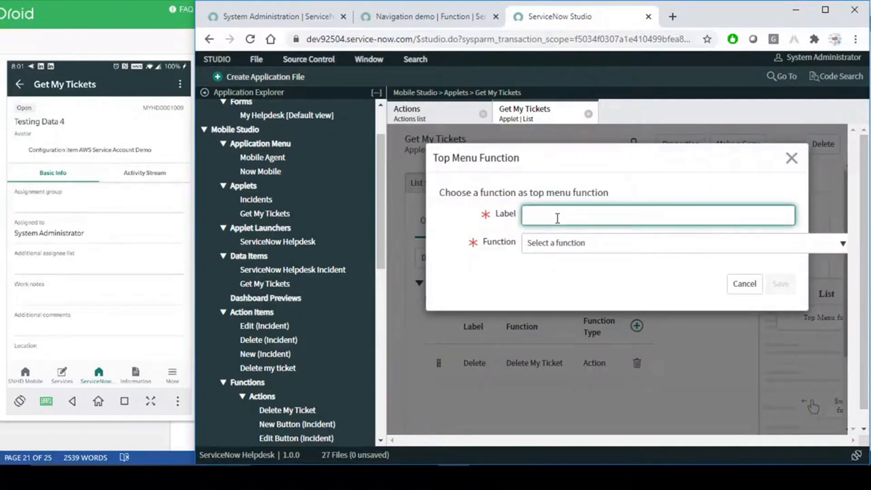
pyautogui.write('Go to Services')
pyautogui.click(540, 246)
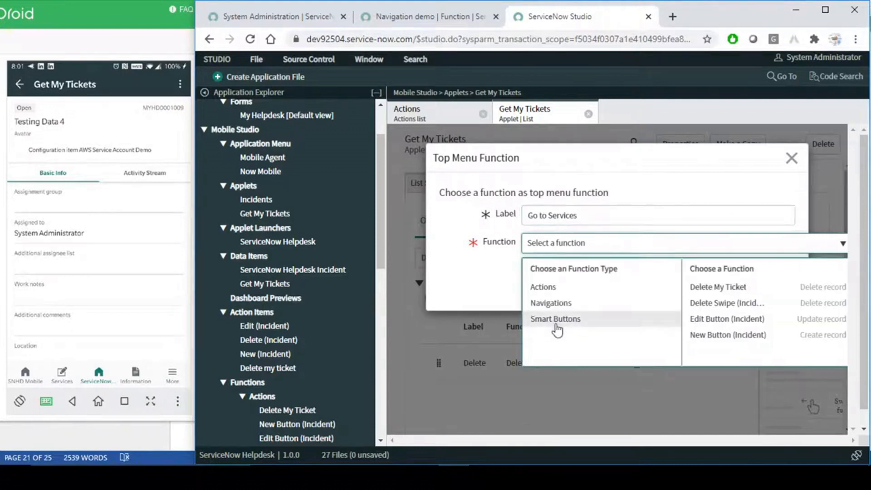
pyautogui.click(557, 309)
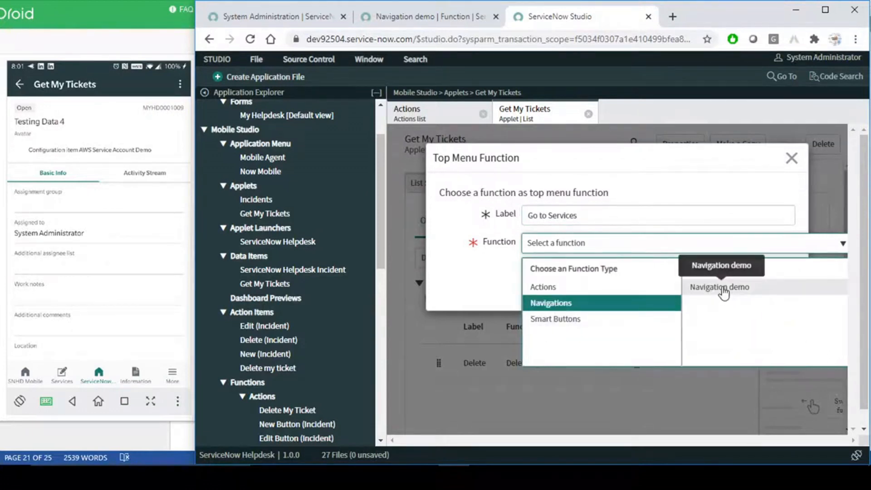
pyautogui.click(723, 287)
pyautogui.click(780, 286)
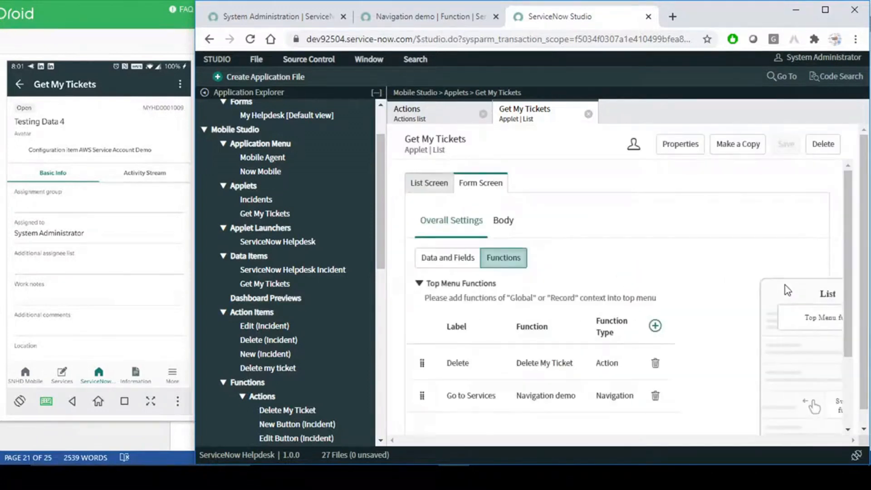
pyautogui.click(181, 83)
# - Reopen the Testing Data 4 ticket from the Get My Tickets list on the phone
pyautogui.click(179, 81)
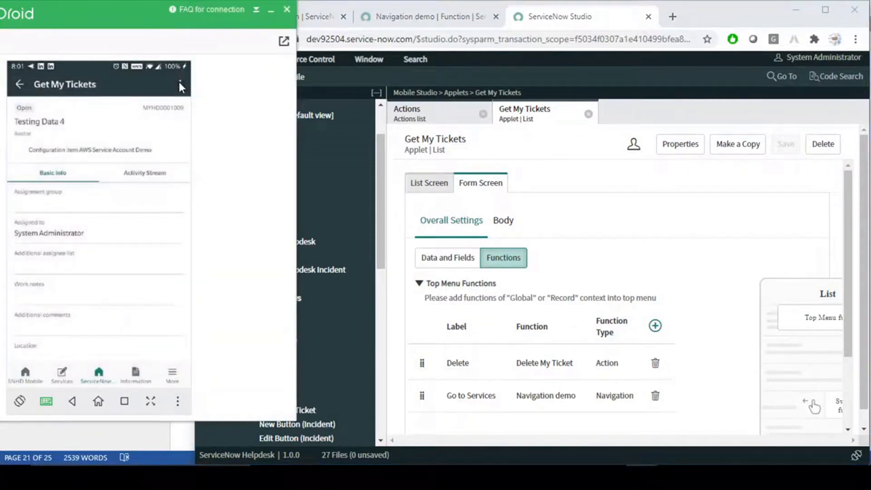
pyautogui.click(179, 82)
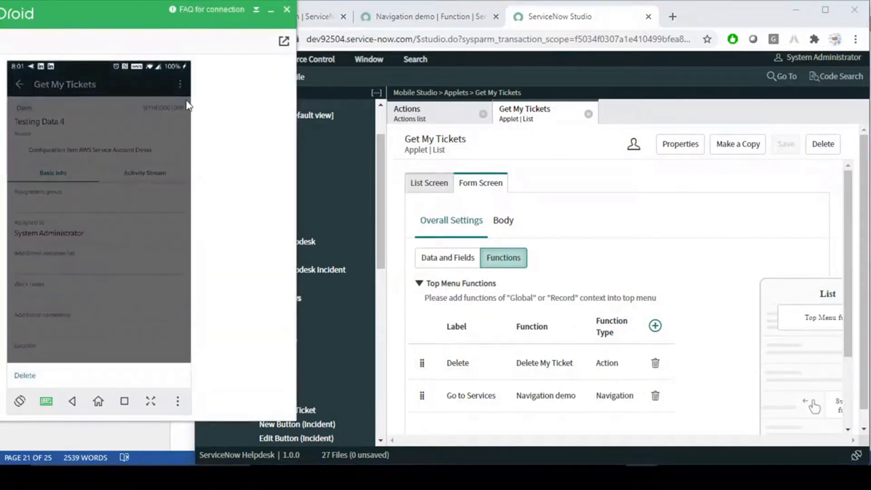
pyautogui.click(160, 134)
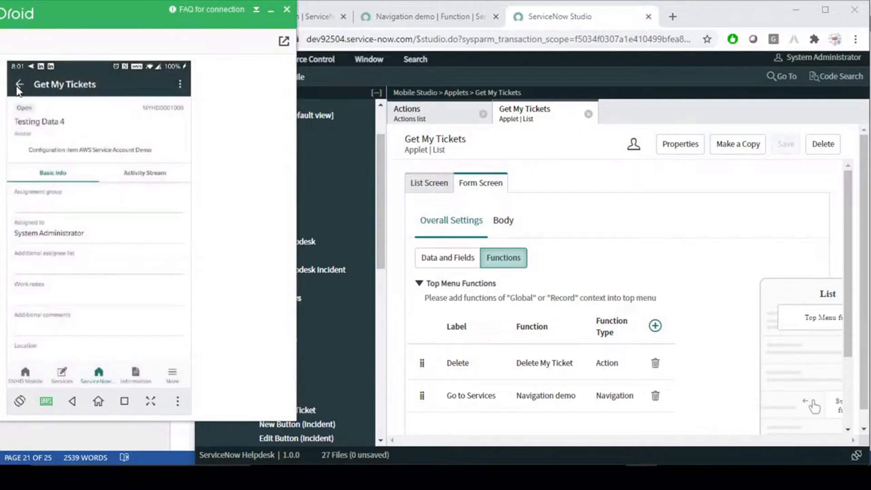
pyautogui.click(19, 86)
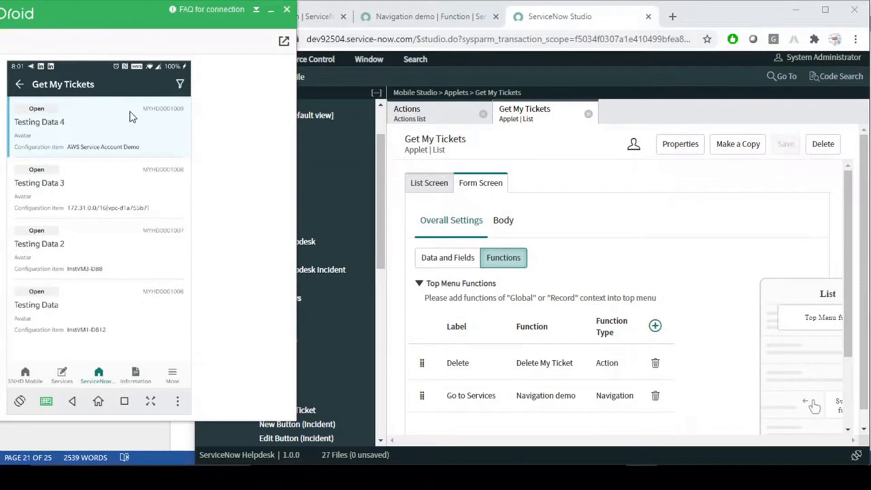
pyautogui.click(83, 137)
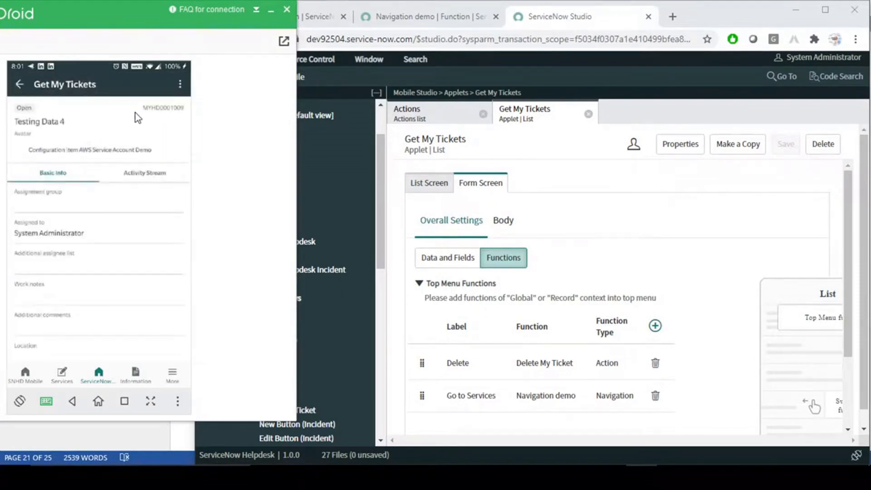
# - Run Go to Services from the ticket menu, return to Helpdesk home, and show Studio's form body settings
pyautogui.click(180, 82)
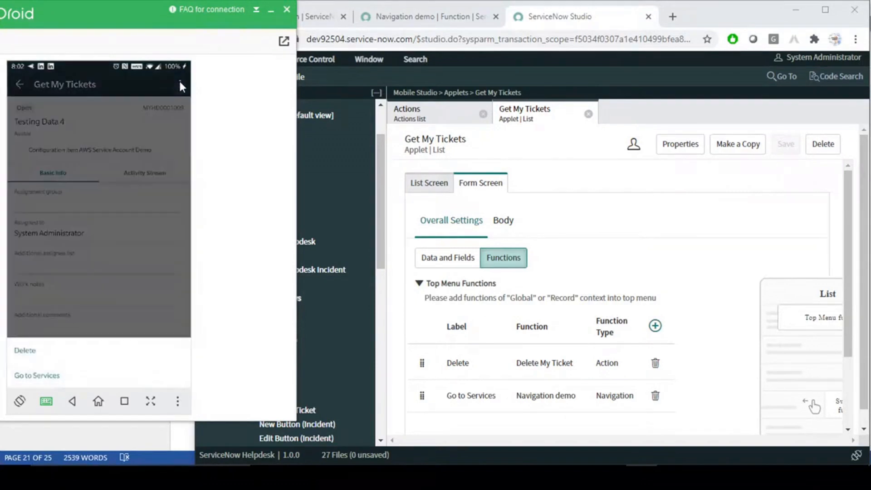
pyautogui.click(47, 377)
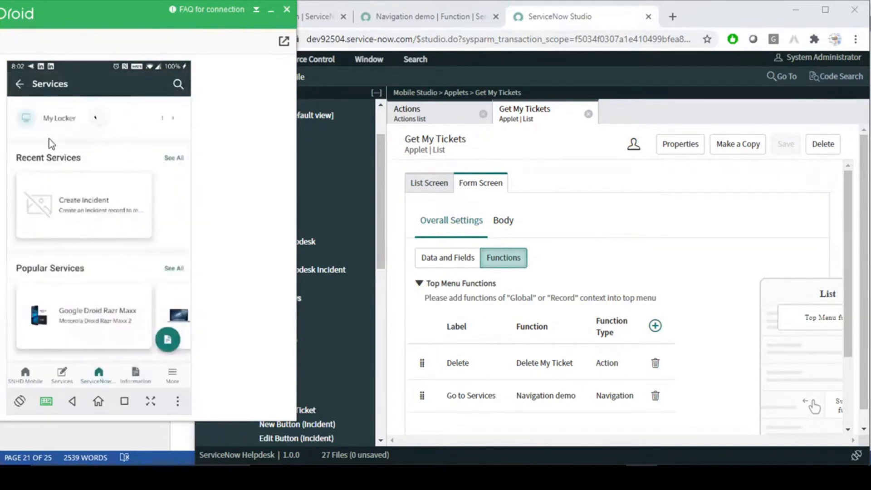
pyautogui.click(100, 376)
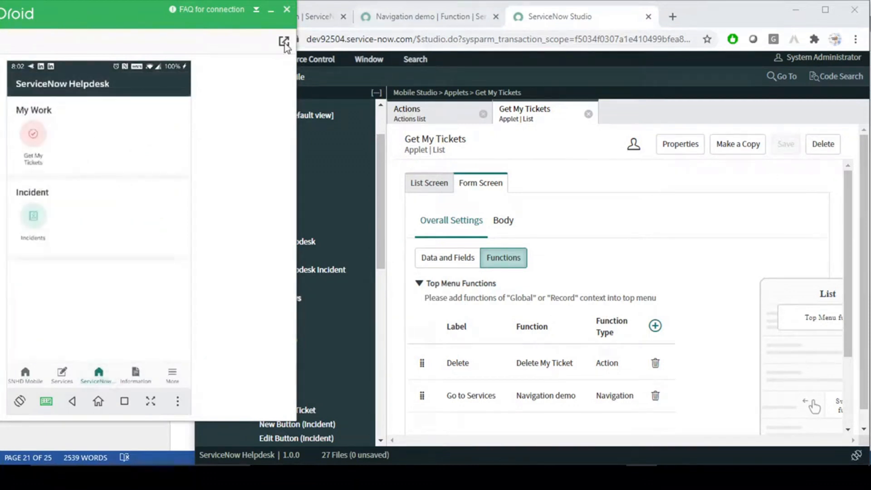
pyautogui.click(587, 224)
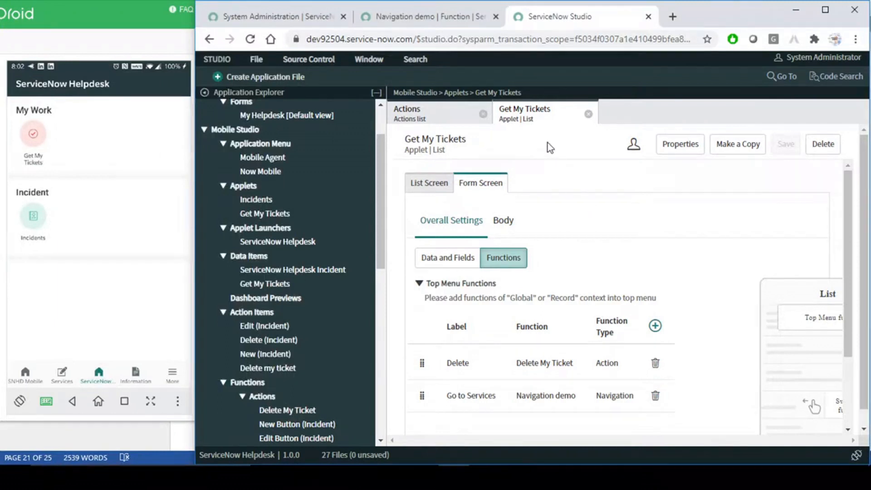
pyautogui.click(503, 222)
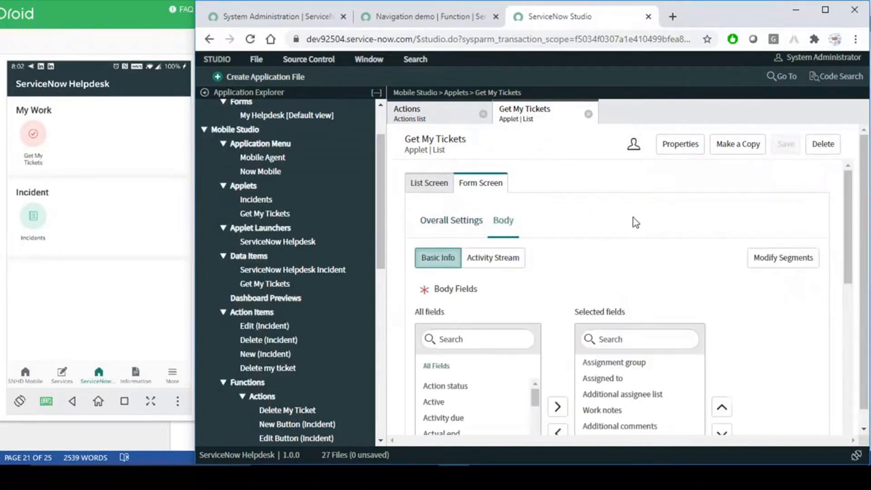
# - Add a primary 'Go to Services' footer function running Navigation demo to the Get My Tickets form
pyautogui.scroll(-8, 614, 250)
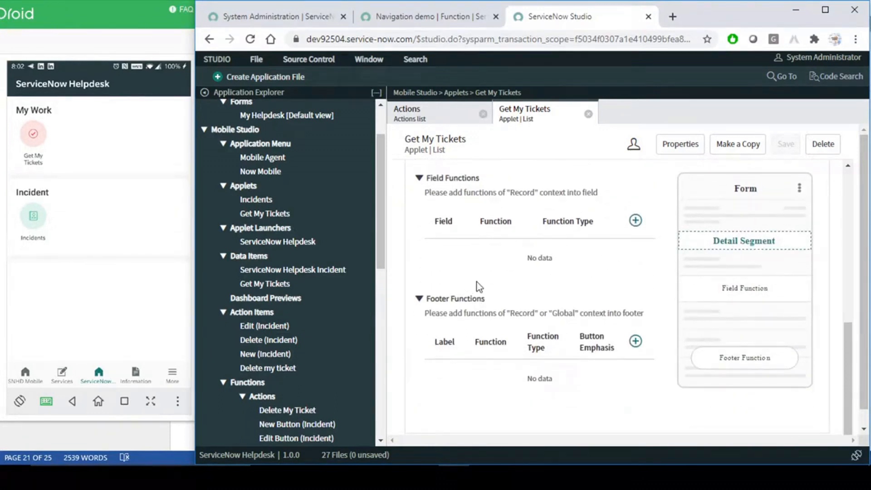
pyautogui.click(636, 342)
pyautogui.click(561, 210)
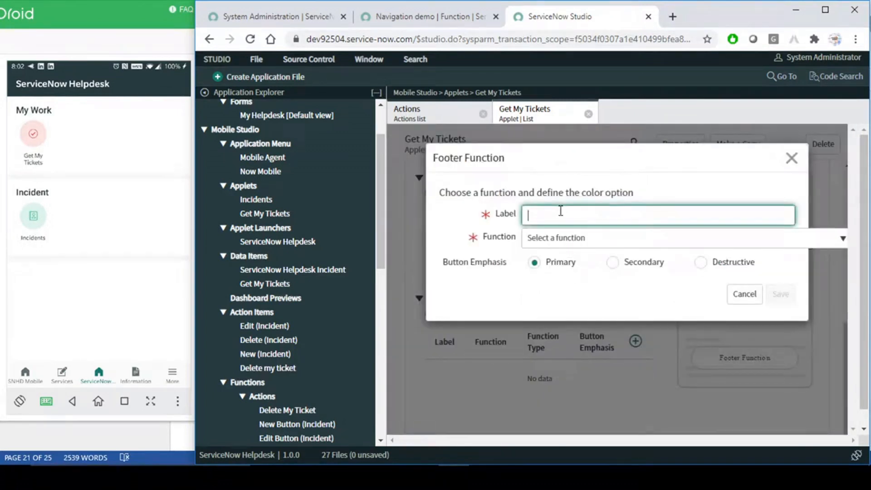
pyautogui.write('S')
pyautogui.press('BackSpace')
pyautogui.write('Go to Services')
pyautogui.click(582, 244)
pyautogui.click(565, 299)
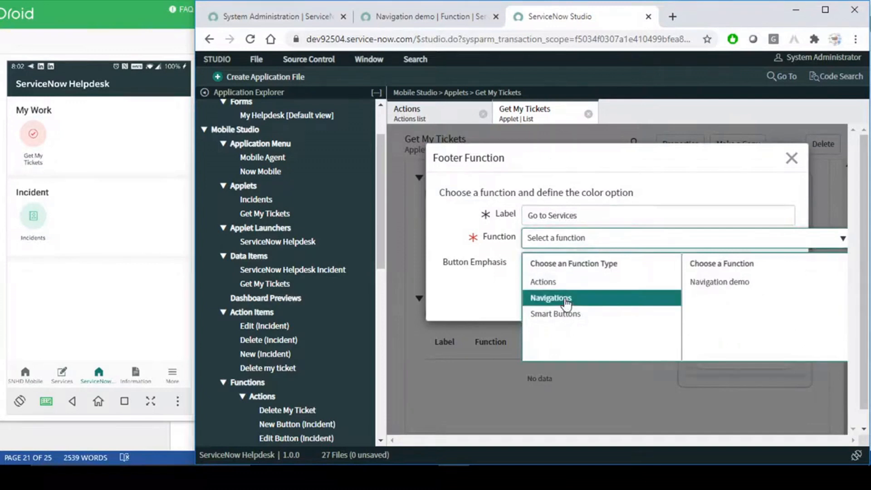
pyautogui.click(721, 282)
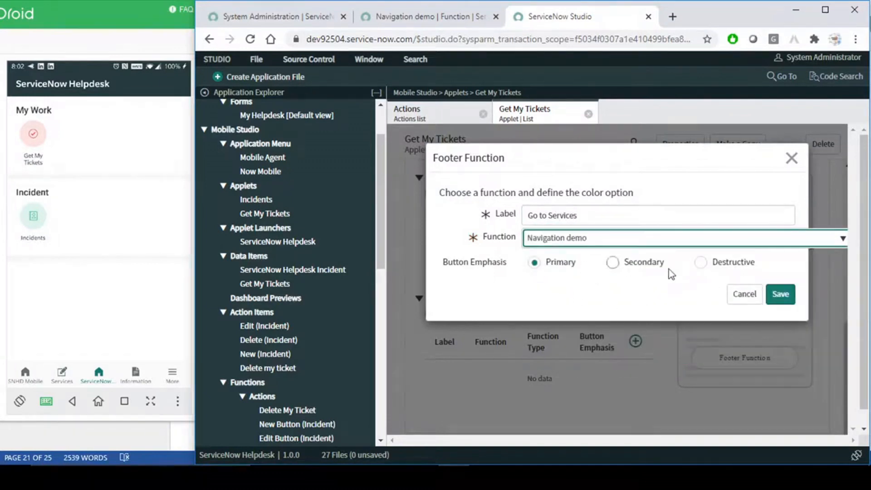
pyautogui.click(781, 296)
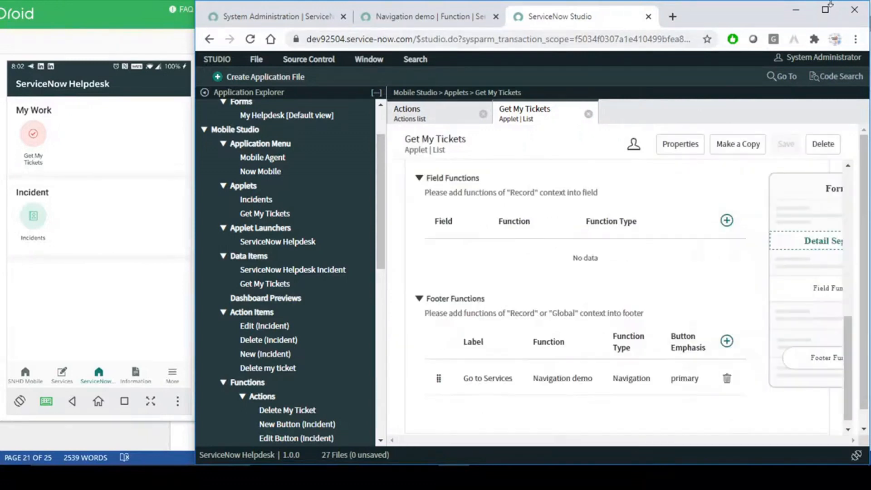
pyautogui.click(34, 136)
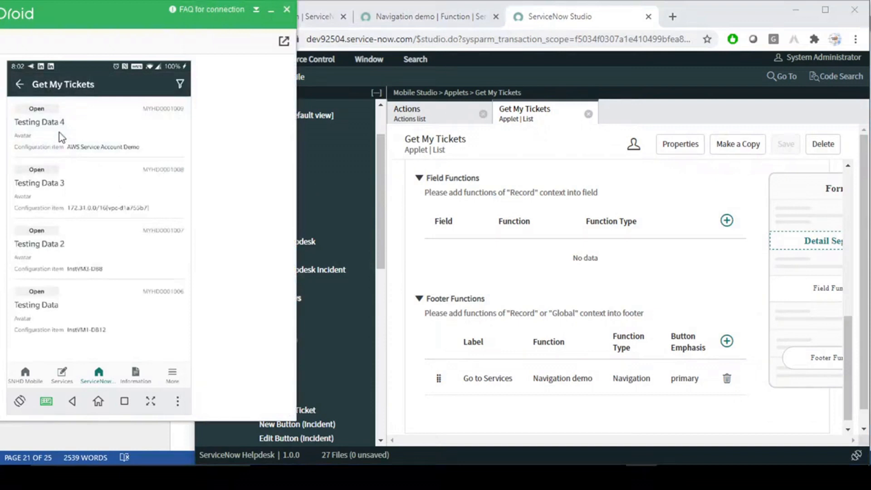
# - Test the Go to Services footer button from the Get My Tickets list on the phone
pyautogui.click(59, 133)
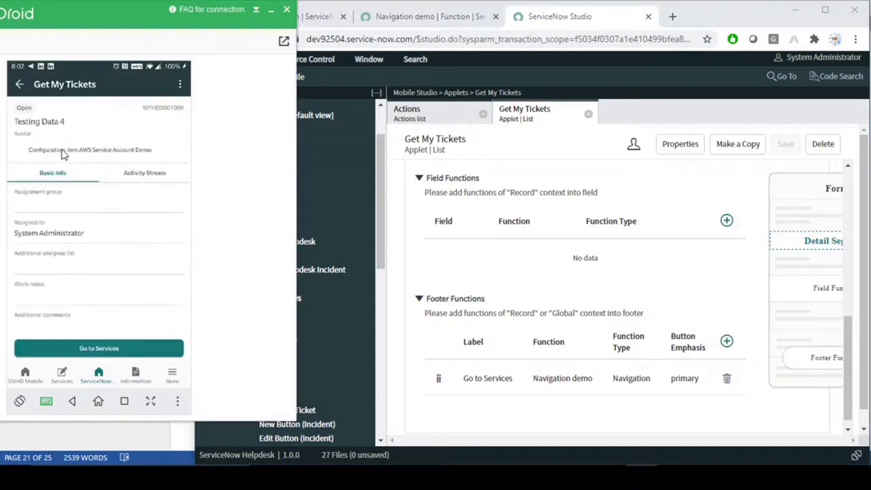
pyautogui.click(100, 348)
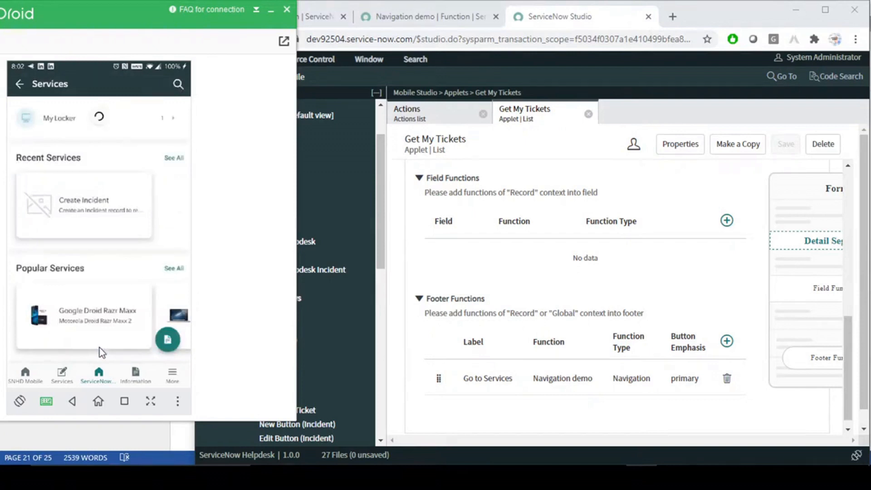
pyautogui.click(98, 376)
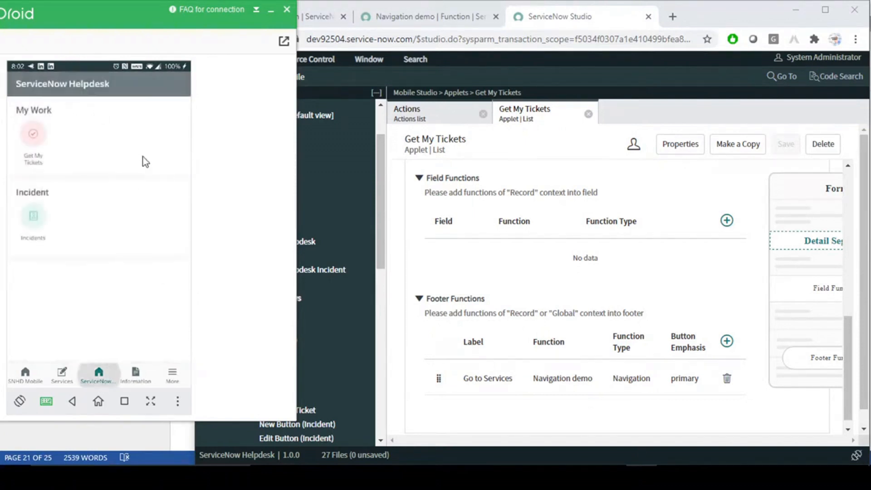
pyautogui.click(34, 141)
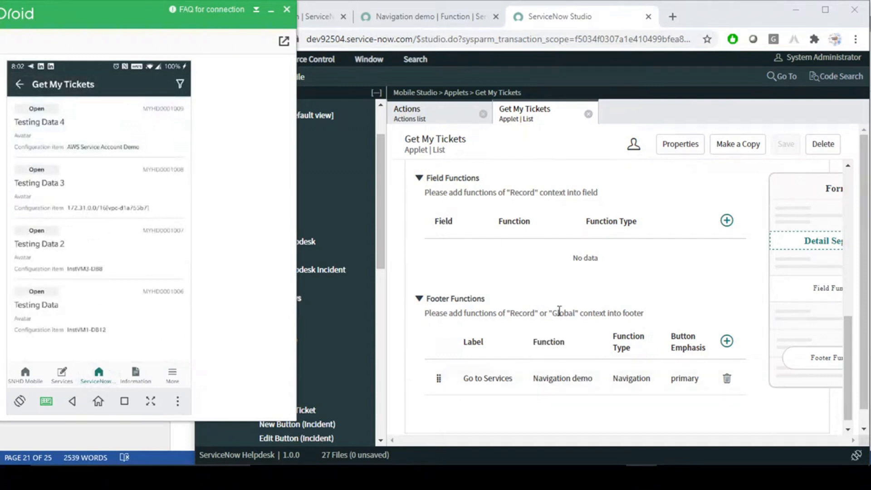
pyautogui.scroll(3, 587, 293)
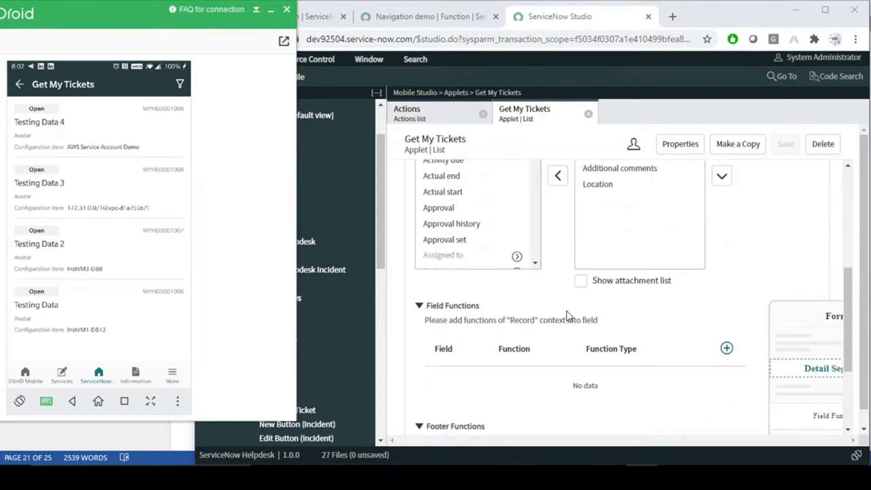
# - Glance at the Actions list in Studio, then bring up the Word guide at section 4.2 Smart Button
pyautogui.click(553, 224)
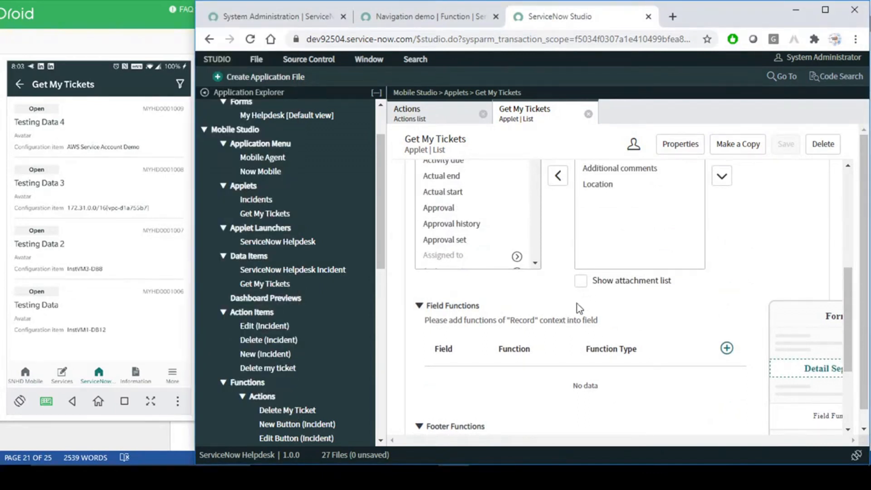
pyautogui.scroll(-2, 551, 286)
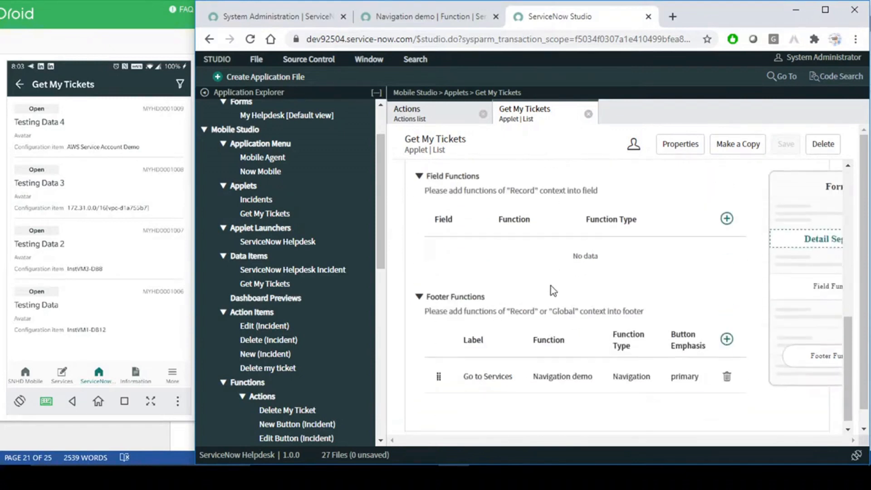
pyautogui.scroll(5, 551, 286)
pyautogui.scroll(3, 551, 286)
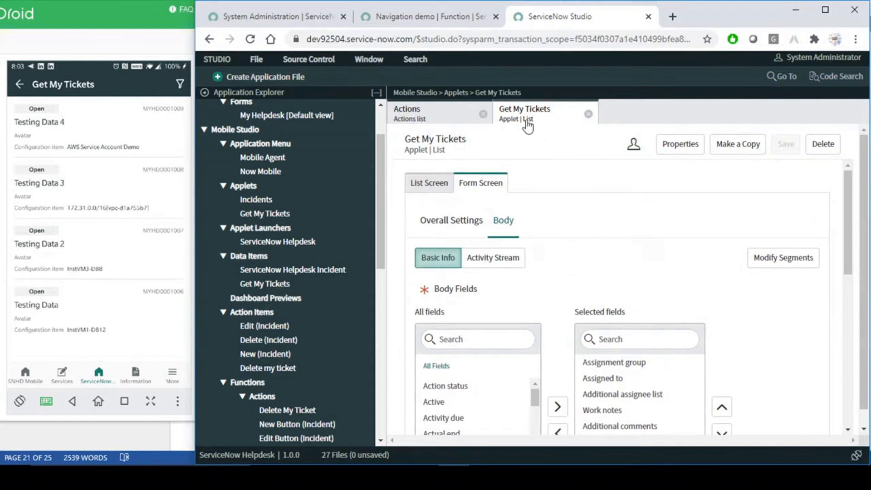
pyautogui.click(447, 119)
pyautogui.click(545, 116)
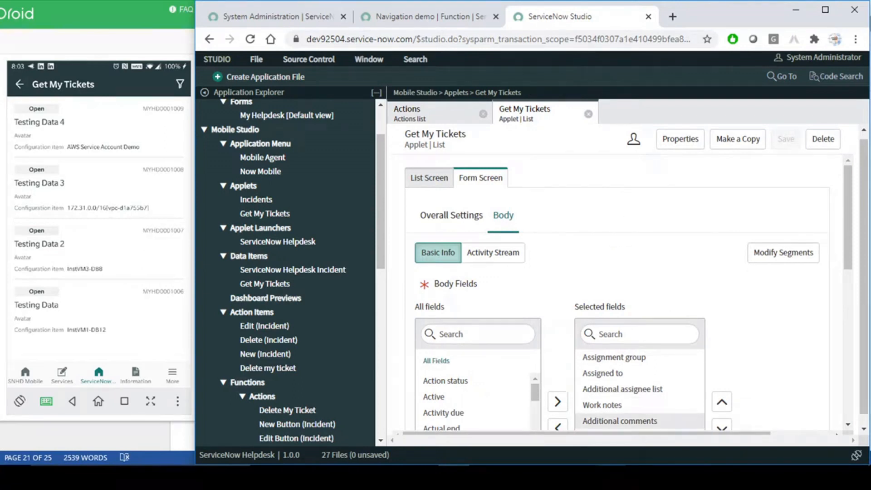
pyautogui.click(610, 476)
pyautogui.scroll(-8, 348, 269)
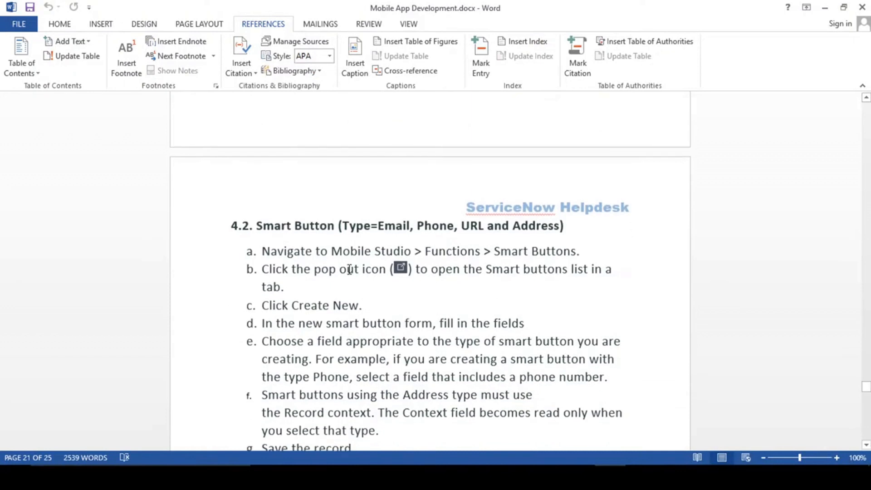
# - Highlight 'Smart Button' and its listed types in the 4.2 heading, then return to Studio
pyautogui.moveTo(257, 194); pyautogui.dragTo(413, 197)
pyautogui.click(372, 195)
pyautogui.click(396, 197)
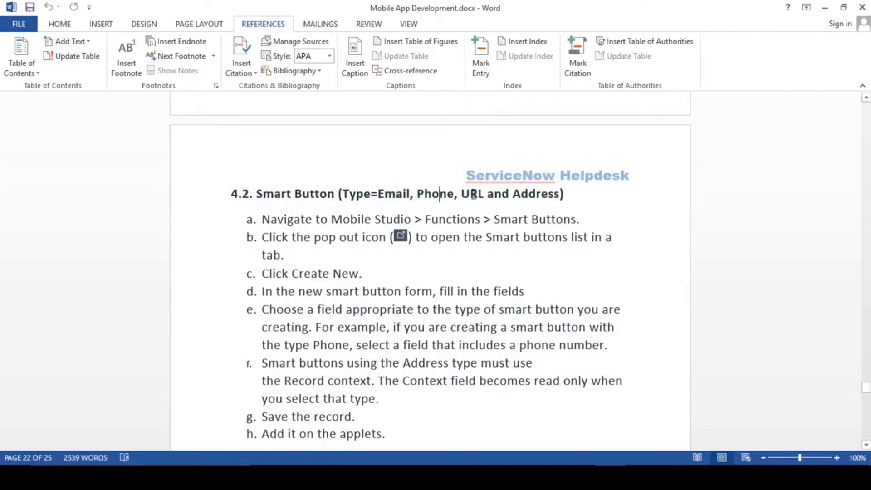
pyautogui.moveTo(574, 194); pyautogui.dragTo(352, 195)
pyautogui.click(352, 196)
pyautogui.hotkey('alt', 'Tab')
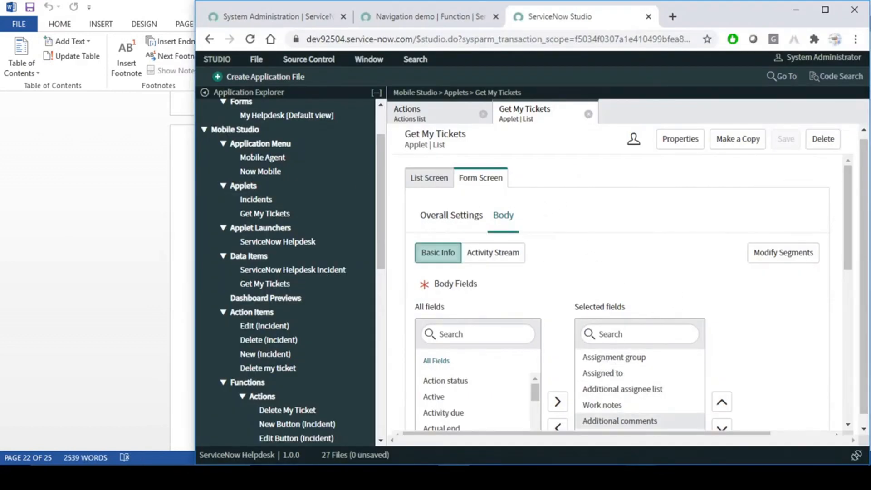
# - Open the Testing Data 2 ticket details on the phone, then return to Studio's Welcome page
pyautogui.click(641, 478)
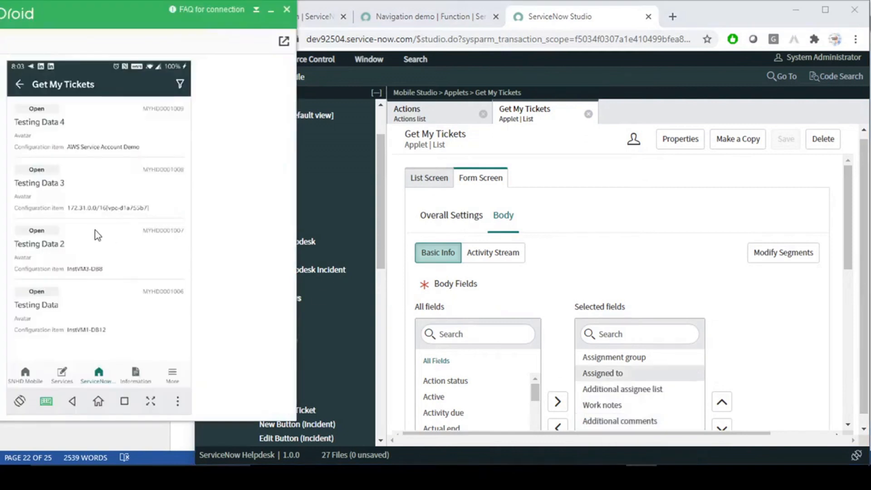
pyautogui.click(57, 246)
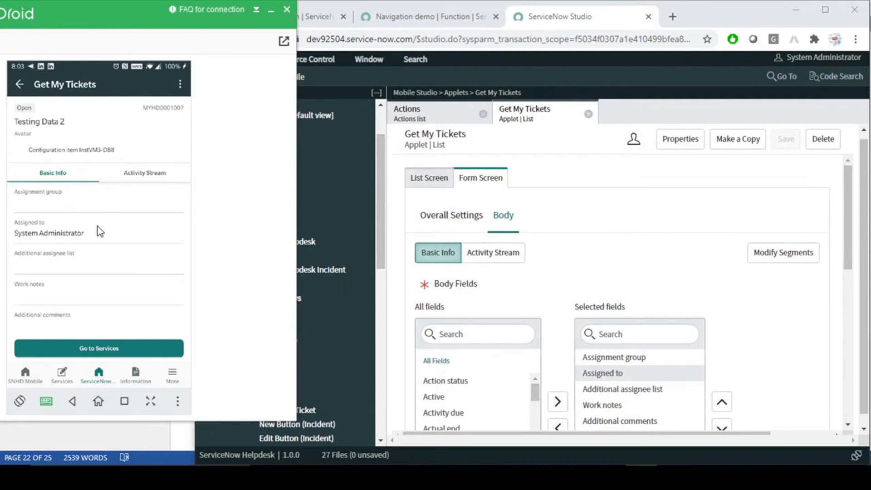
pyautogui.click(574, 210)
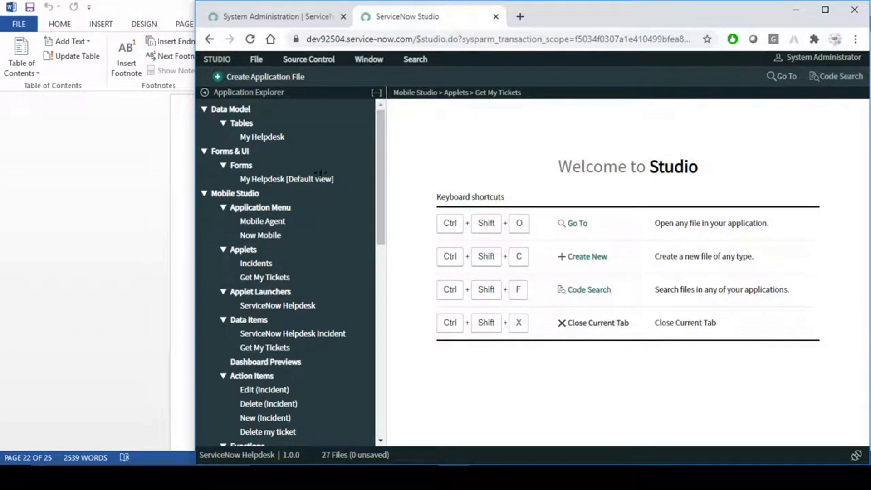
# - Highlight the 4.2 Smart Button heading and scroll back through the Types of Function section
pyautogui.click(102, 190)
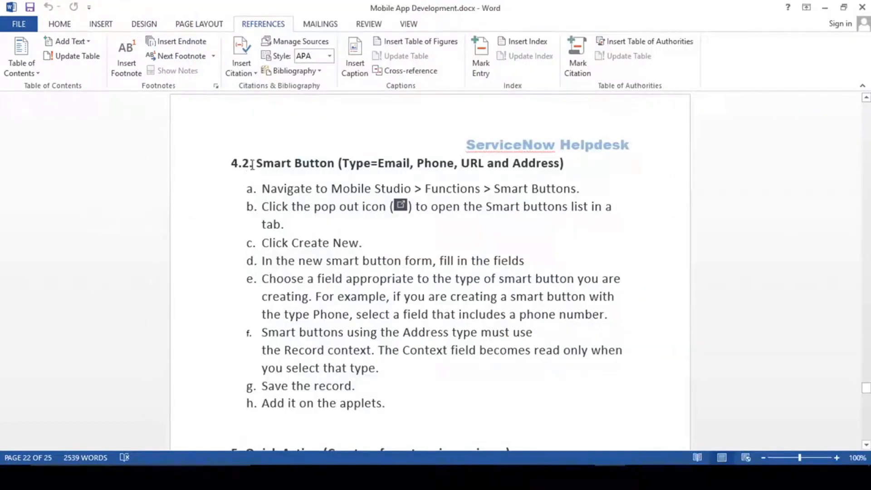
pyautogui.moveTo(257, 163); pyautogui.dragTo(336, 168)
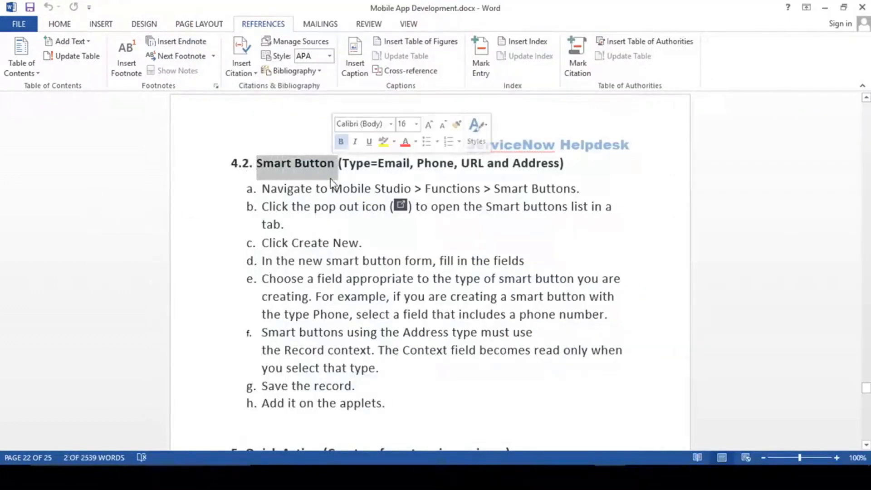
pyautogui.click(329, 177)
pyautogui.scroll(3, 342, 267)
pyautogui.scroll(8, 341, 267)
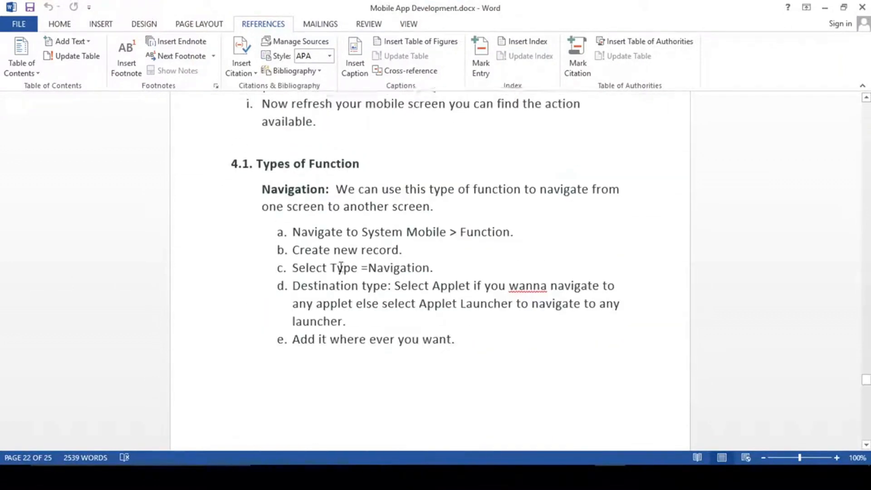
pyautogui.scroll(10, 341, 267)
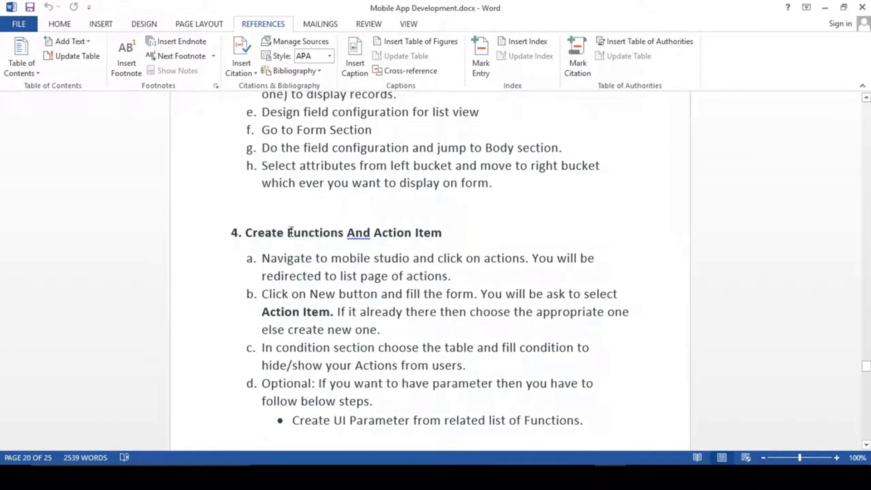
pyautogui.scroll(-5, 349, 272)
pyautogui.scroll(-8, 355, 301)
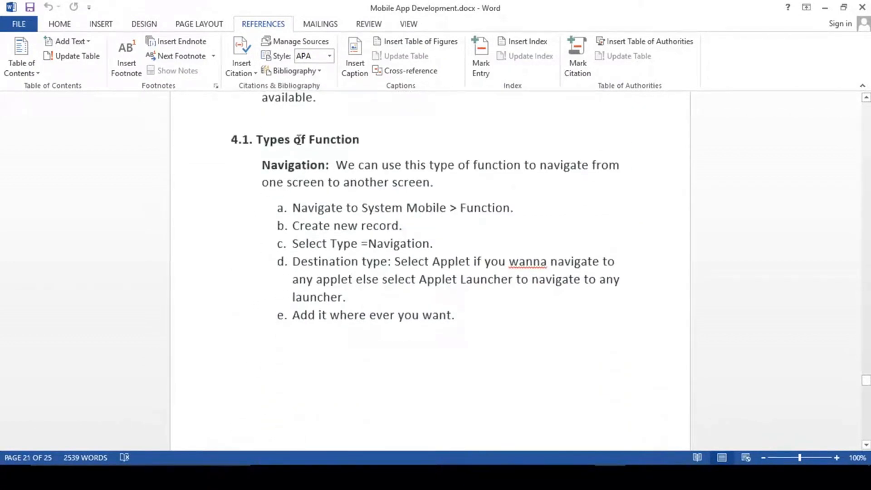
# - Highlight 'Navigation' and the 4.2 Smart Button heading again, then return to Studio
pyautogui.doubleClick(295, 164)
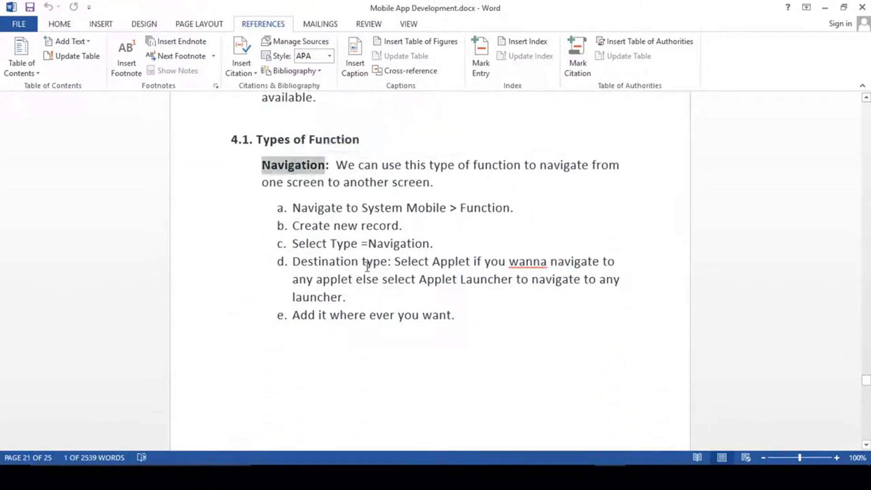
pyautogui.scroll(-7, 366, 268)
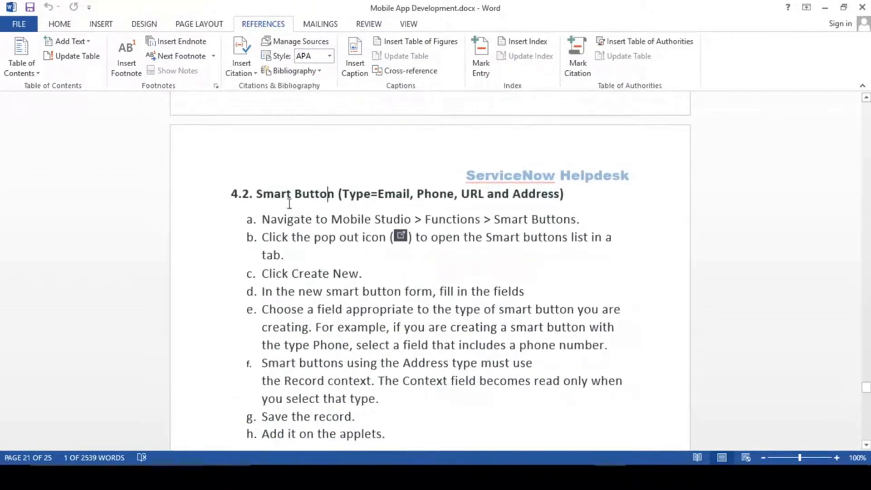
pyautogui.moveTo(257, 195); pyautogui.dragTo(337, 197)
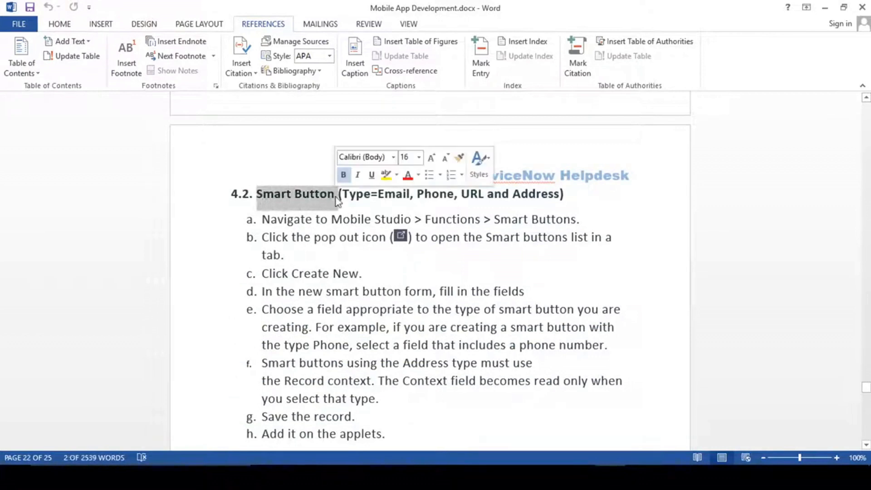
pyautogui.click(337, 195)
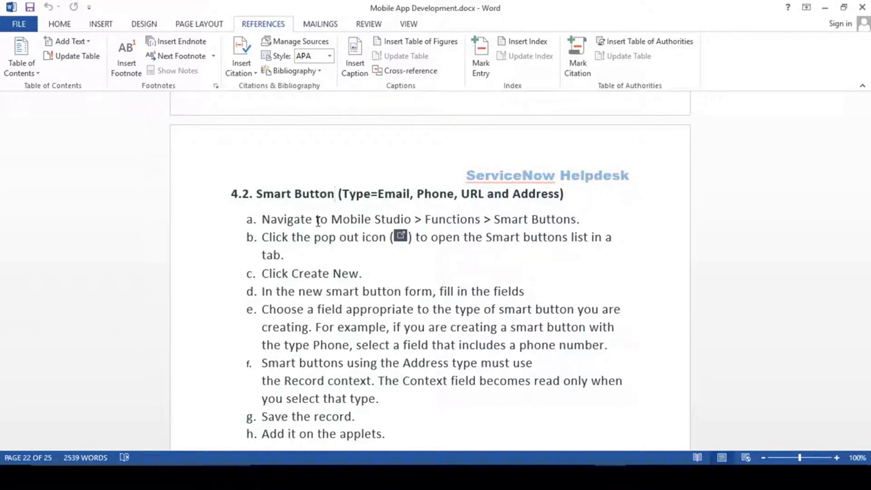
pyautogui.scroll(-5, 394, 306)
pyautogui.scroll(5, 393, 306)
pyautogui.hotkey('alt', 'Tab')
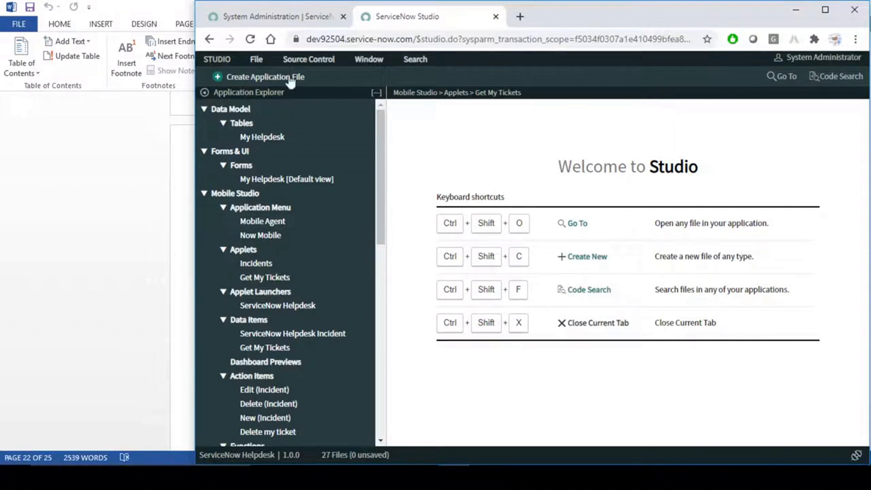
# - Open System Mobile > Functions in a new tab and start a new Function record
pyautogui.click(281, 16)
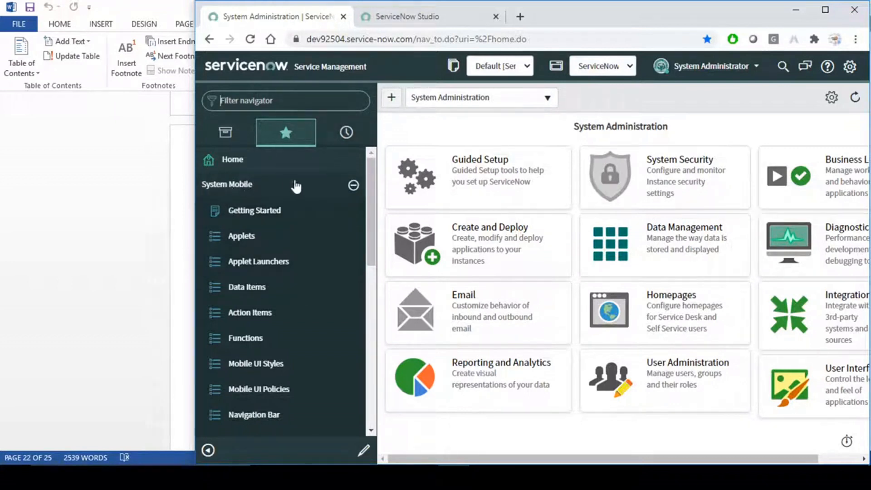
pyautogui.middleClick(253, 343)
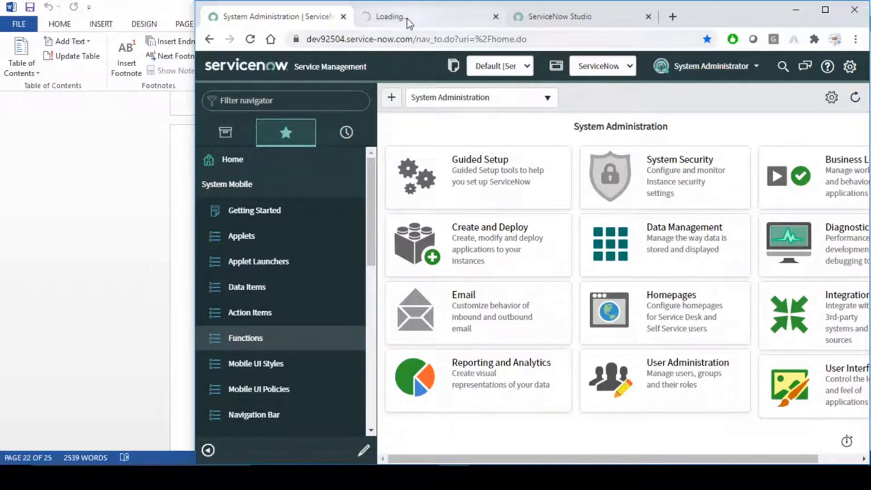
pyautogui.click(409, 21)
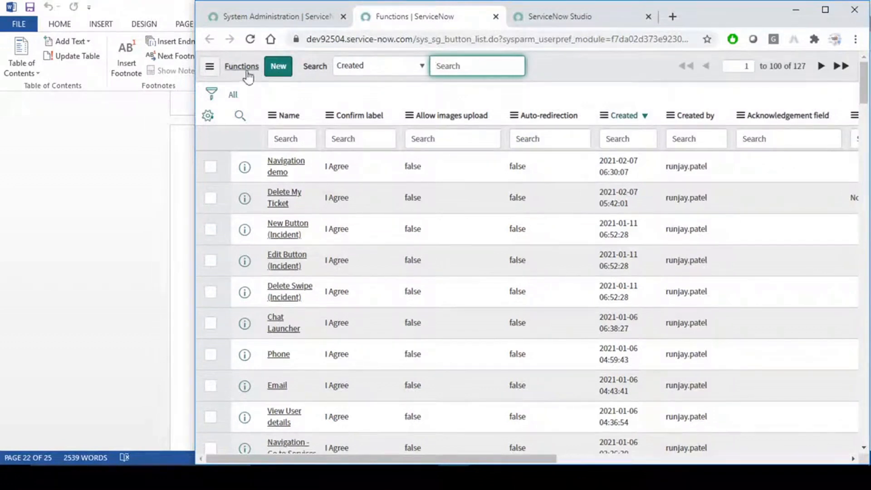
pyautogui.click(279, 68)
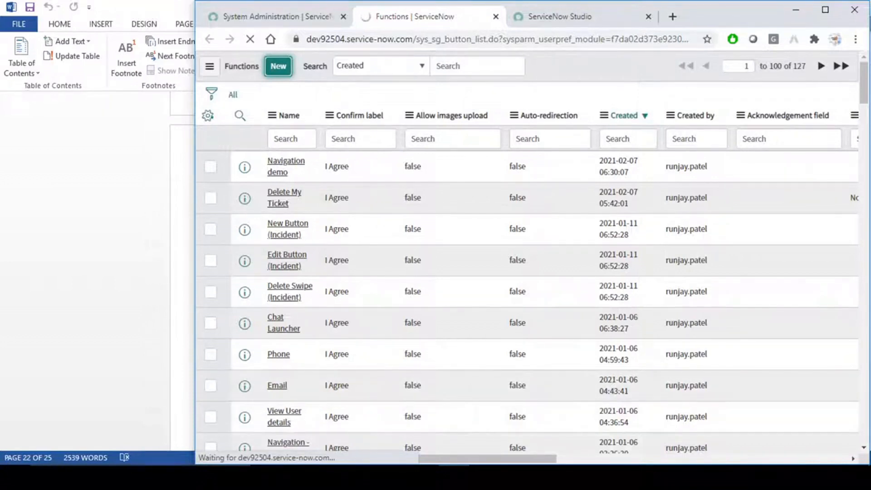
pyautogui.click(641, 477)
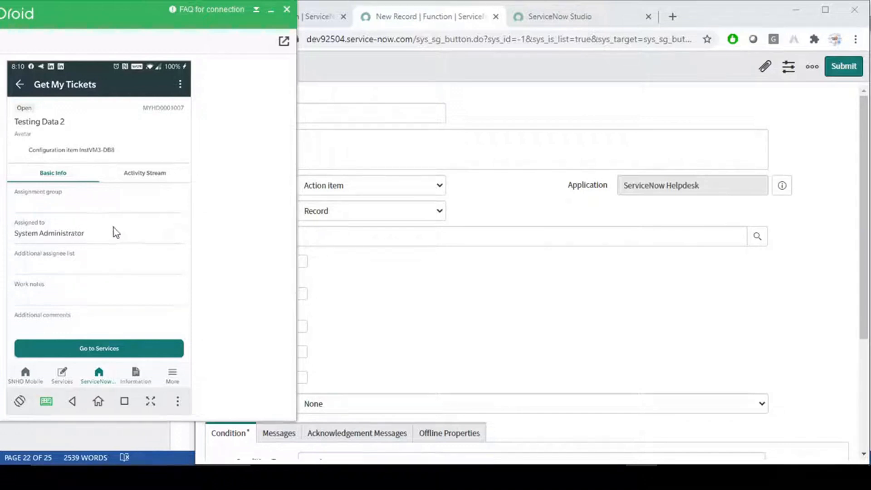
# - Select the System Administrator text in the phone's Assigned to field, then return to the new function form
pyautogui.doubleClick(78, 236)
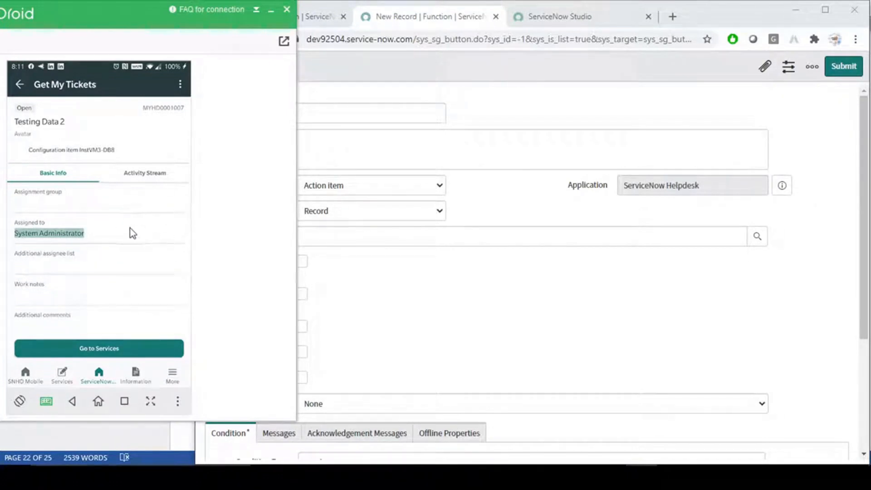
pyautogui.doubleClick(72, 235)
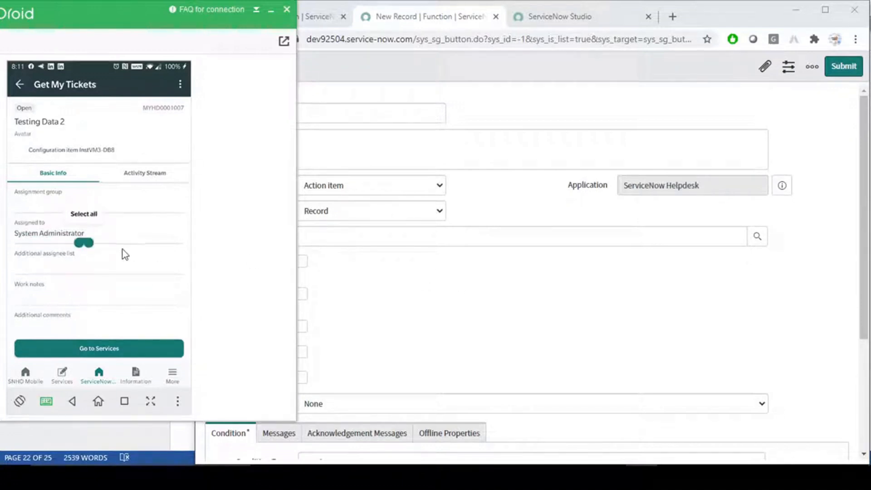
pyautogui.click(65, 235)
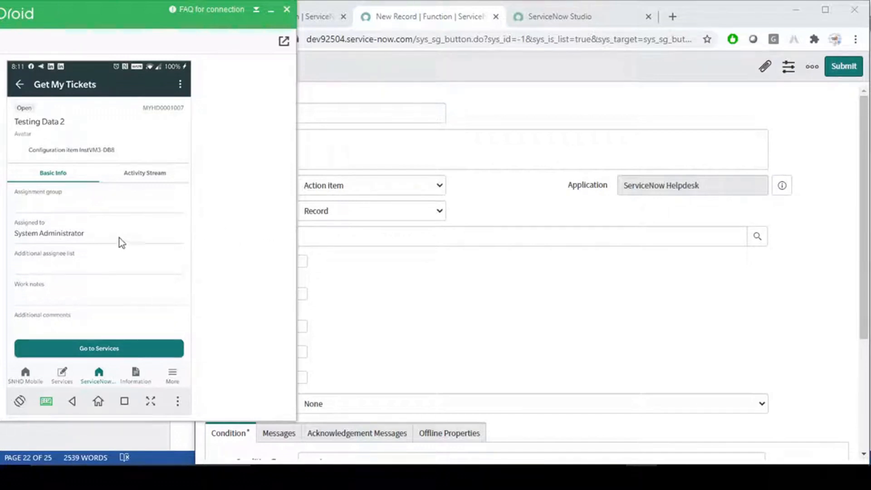
pyautogui.moveTo(15, 233); pyautogui.dragTo(156, 241)
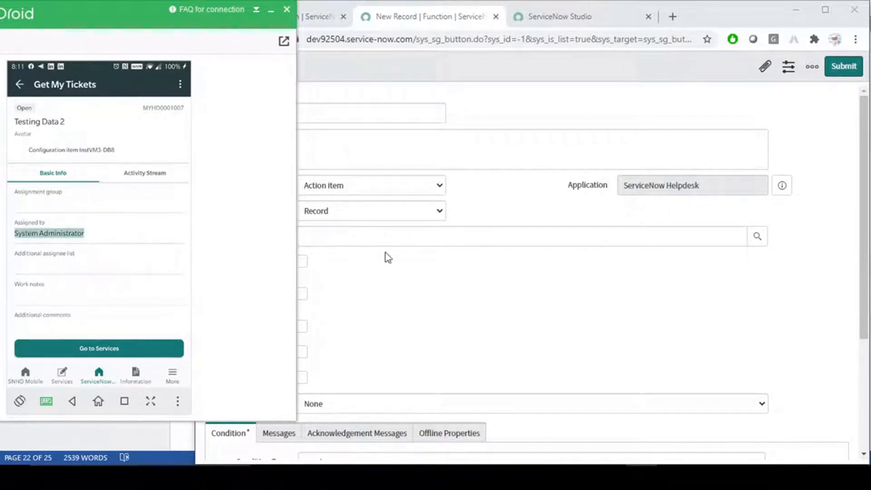
pyautogui.click(422, 263)
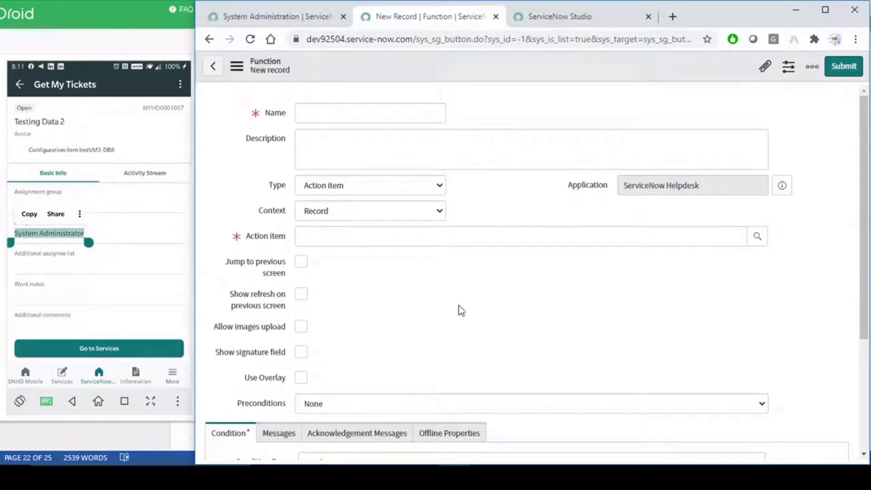
# - Name the new function 'Call to person'
pyautogui.click(336, 114)
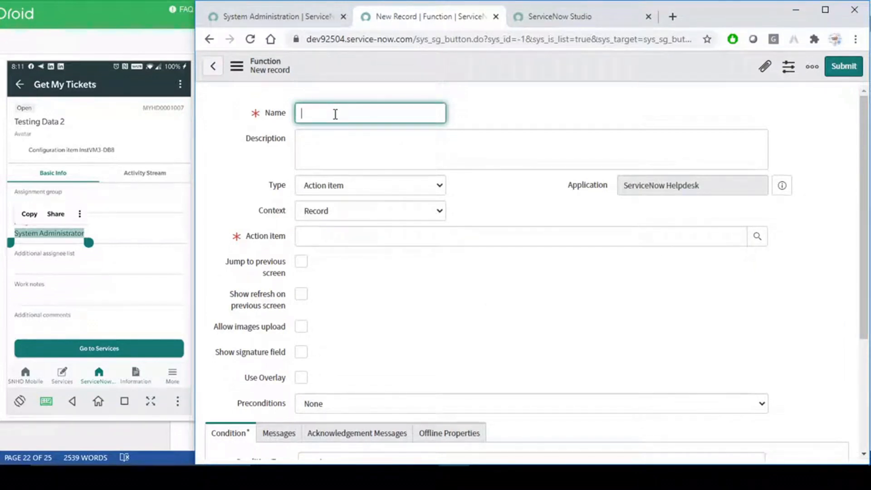
pyautogui.write('Call to person')
pyautogui.moveTo(385, 115); pyautogui.dragTo(282, 119)
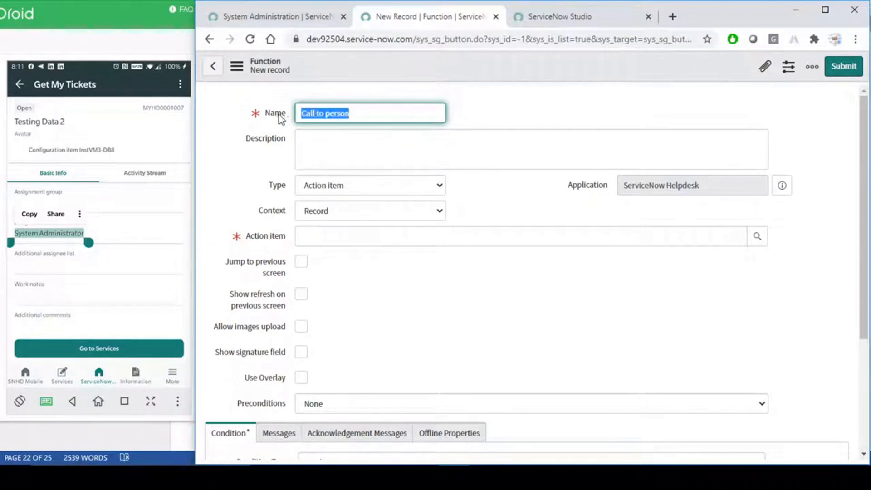
# - Set Type to Phone and Context to Record, taking the source value from a record field
pyautogui.click(394, 186)
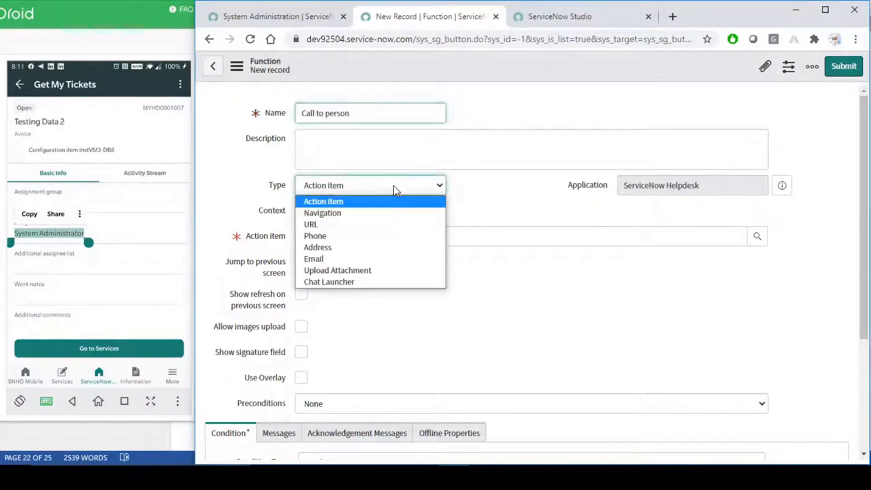
pyautogui.click(326, 238)
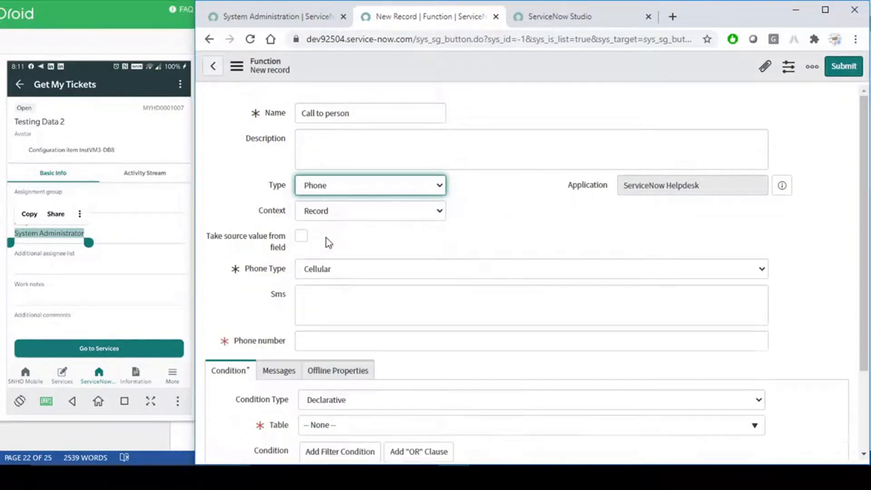
pyautogui.click(366, 186)
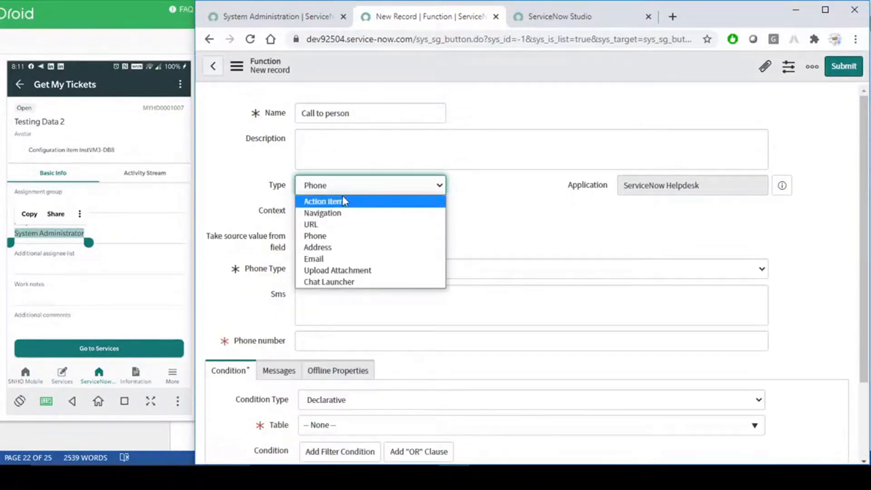
pyautogui.click(325, 239)
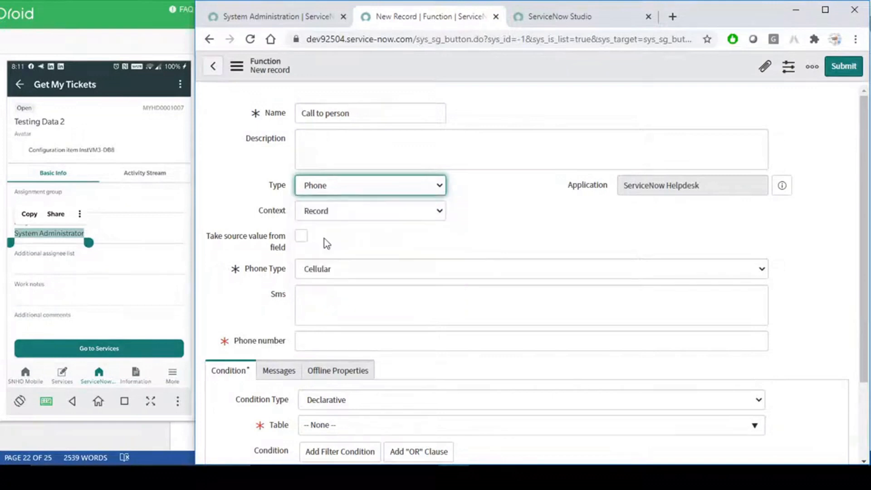
pyautogui.click(382, 218)
pyautogui.click(466, 220)
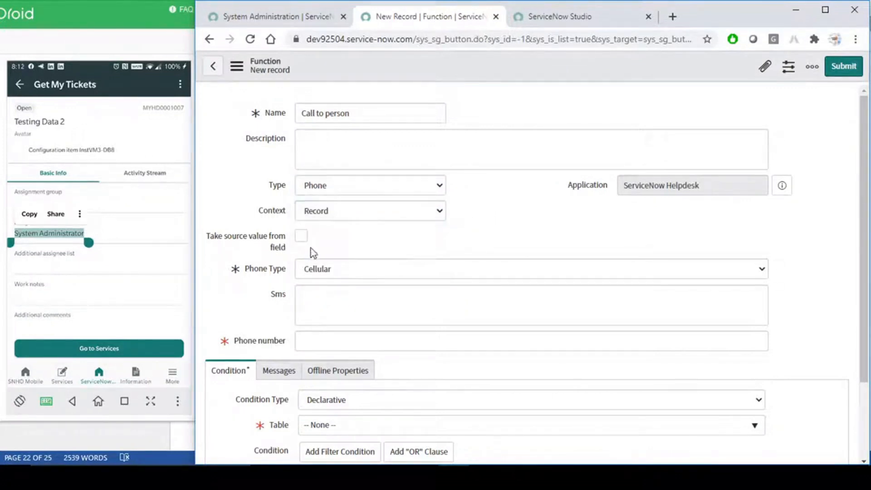
pyautogui.click(346, 210)
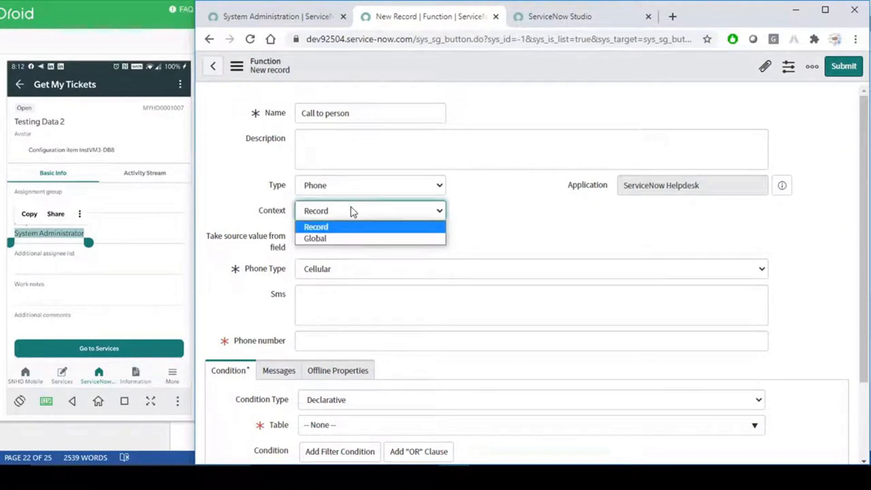
pyautogui.click(485, 210)
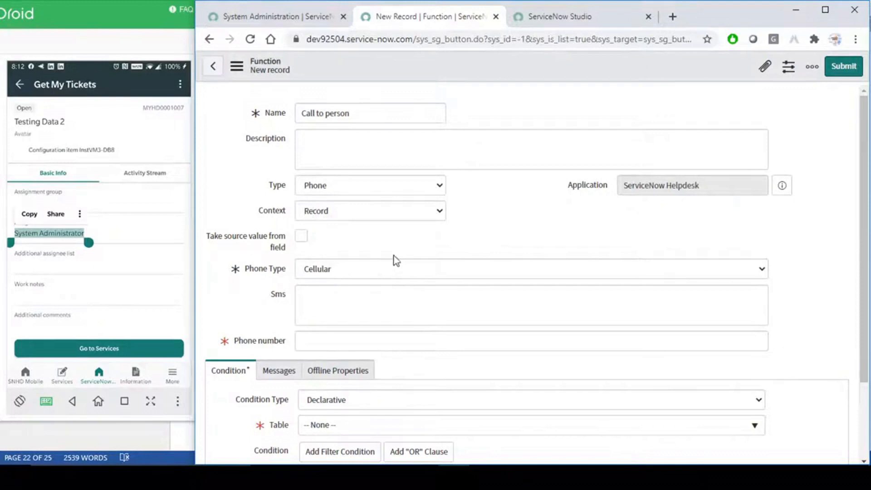
pyautogui.click(301, 236)
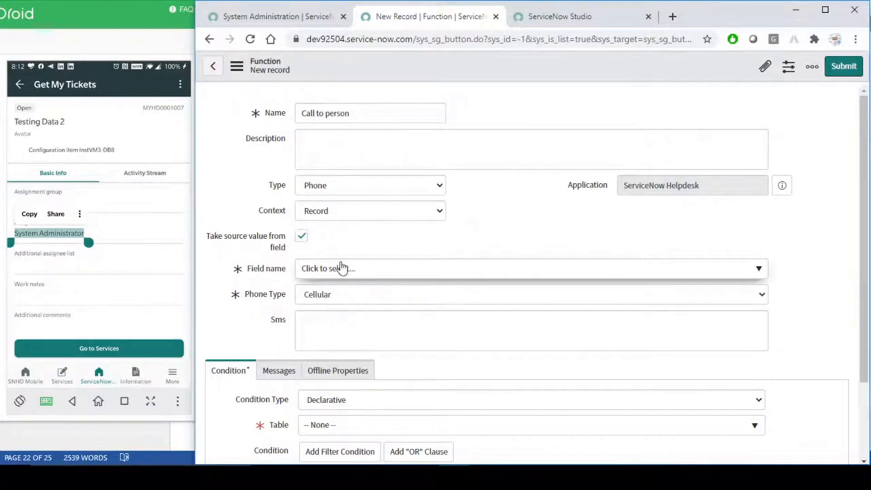
pyautogui.scroll(-2, 319, 298)
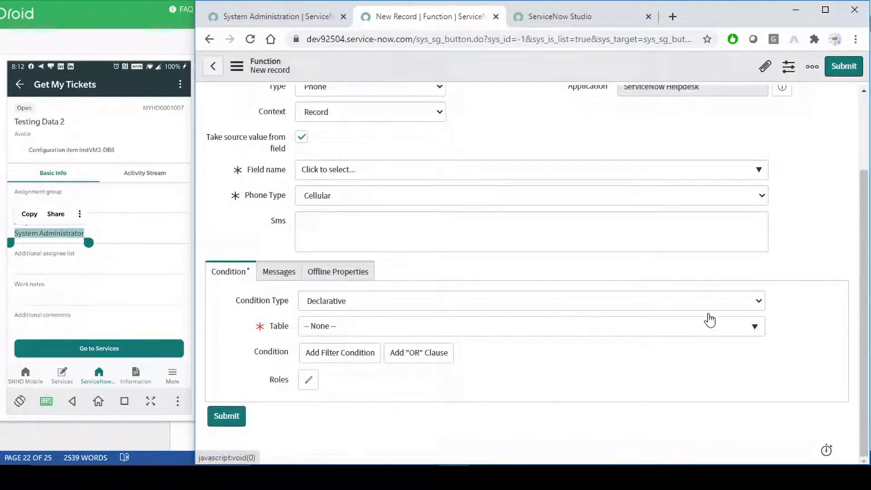
# - Set the function's condition table to My Helpdesk
pyautogui.click(636, 331)
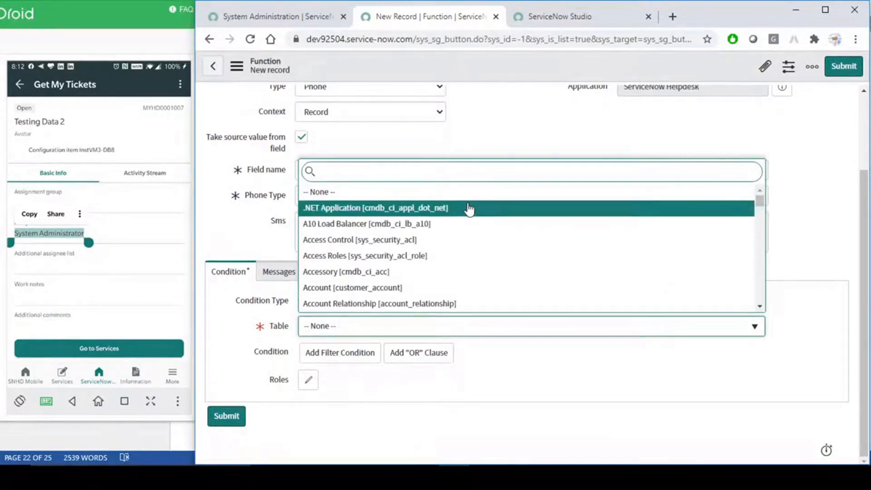
pyautogui.write('my h')
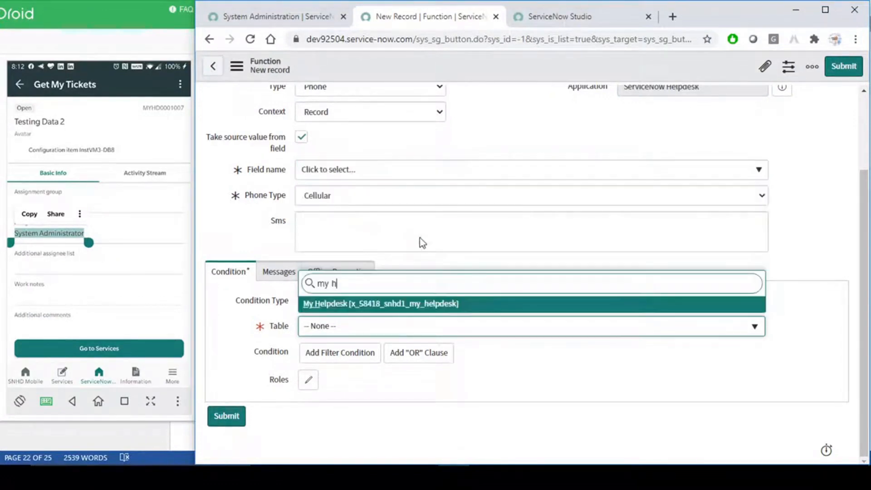
pyautogui.click(381, 303)
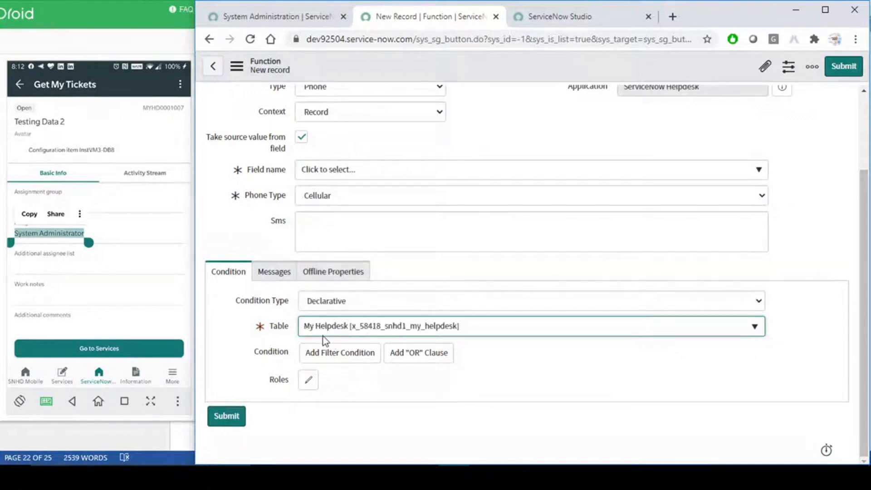
# - Review the Messages and Offline Properties settings, leaving offline availability turned off
pyautogui.click(281, 272)
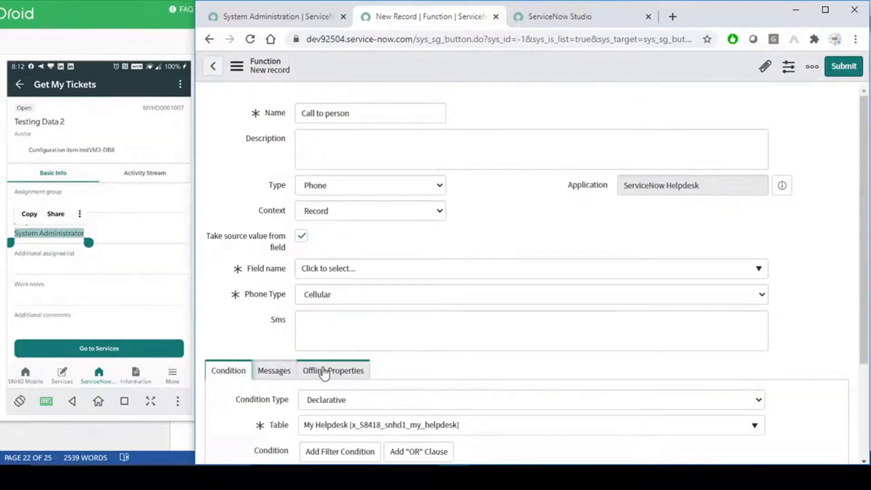
pyautogui.click(274, 371)
pyautogui.click(313, 371)
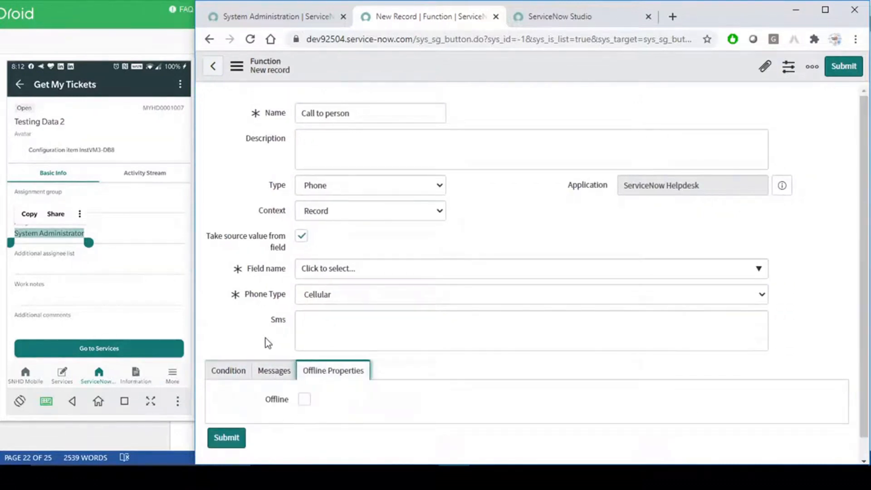
pyautogui.click(305, 399)
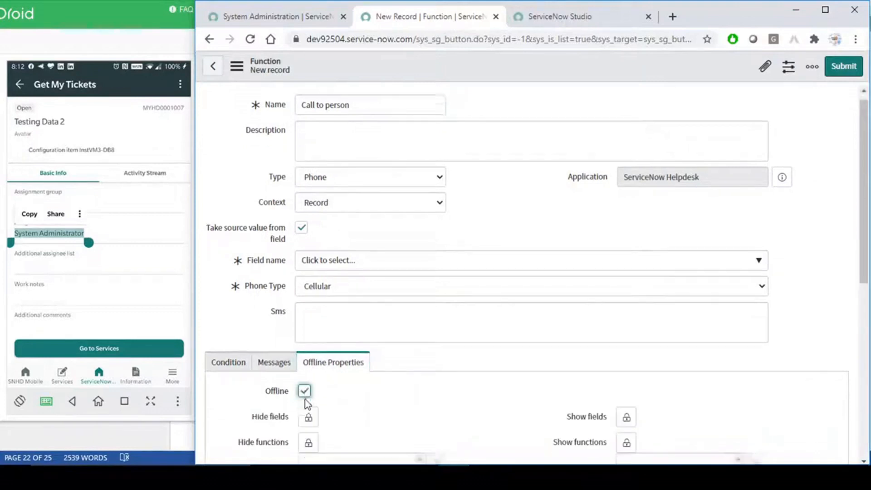
pyautogui.scroll(-3, 308, 404)
pyautogui.click(309, 272)
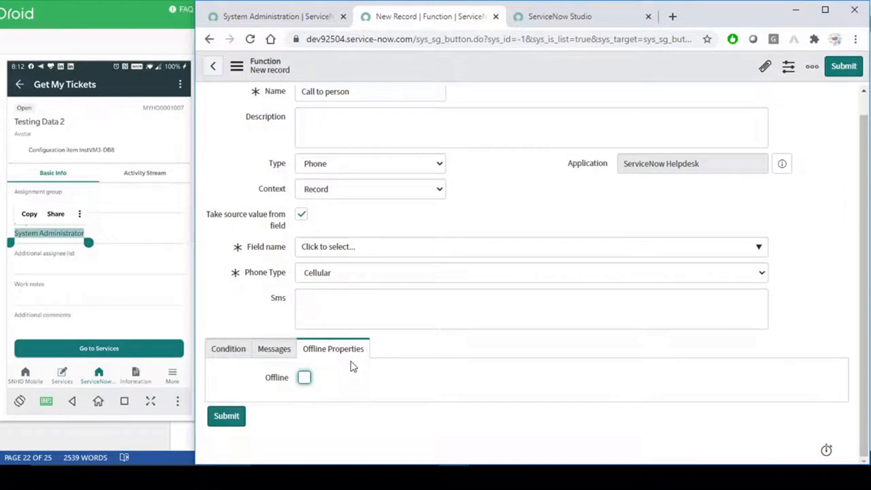
pyautogui.click(229, 349)
pyautogui.scroll(-2, 280, 277)
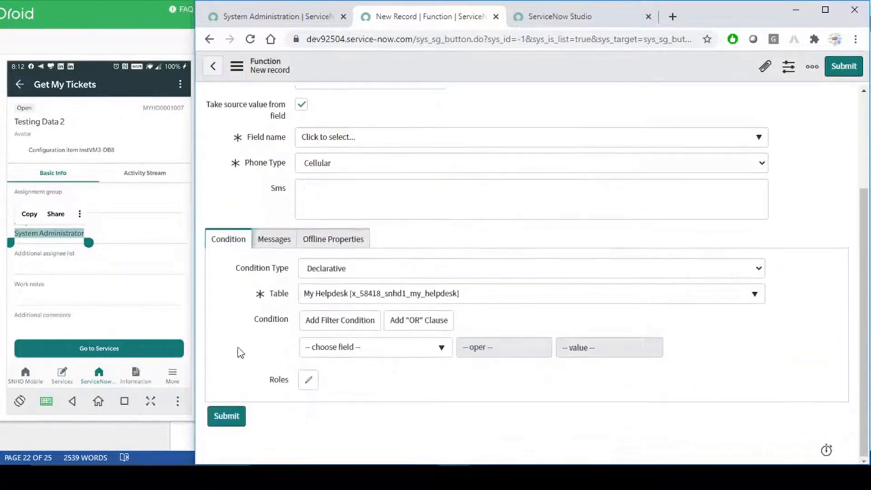
pyautogui.scroll(3, 359, 308)
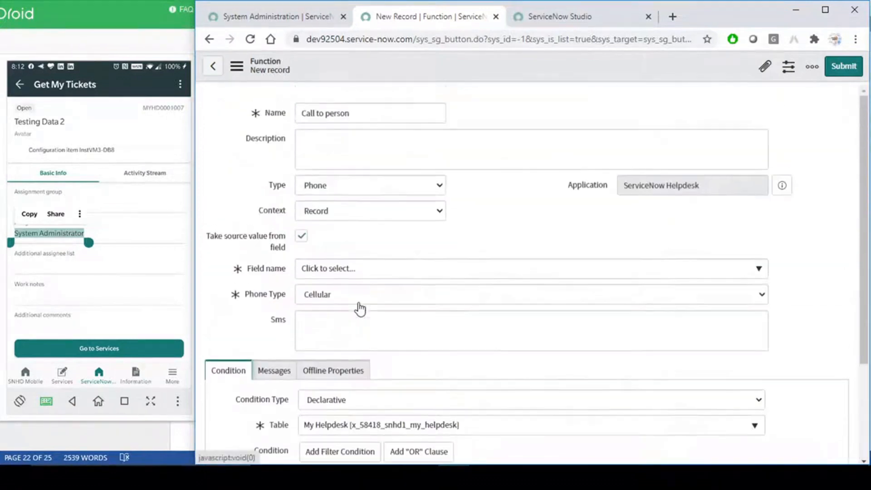
# - Keep Cellular as the phone type and enter the SMS text 'Test'
pyautogui.click(346, 293)
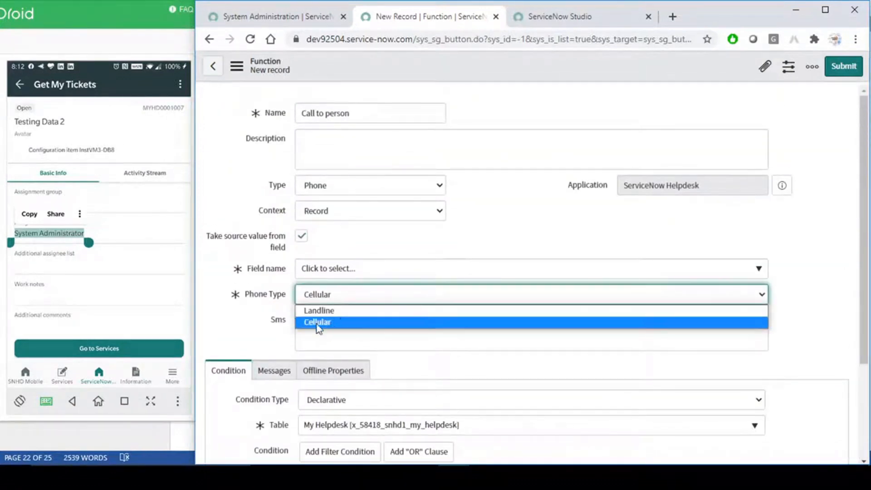
pyautogui.click(258, 328)
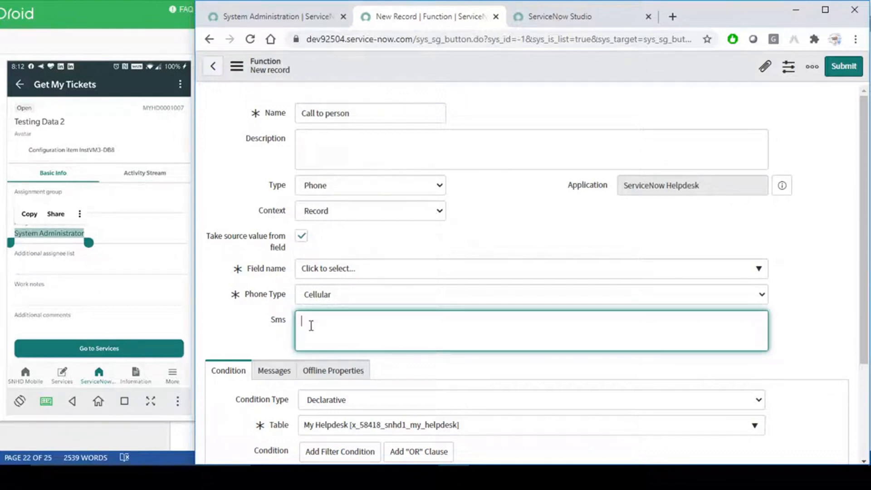
pyautogui.write('Test')
pyautogui.moveTo(327, 318); pyautogui.dragTo(265, 314)
pyautogui.click(263, 317)
pyautogui.click(342, 318)
# - Set the phone number's source field to Assigned to > Mobile phone in the element tree
pyautogui.click(362, 269)
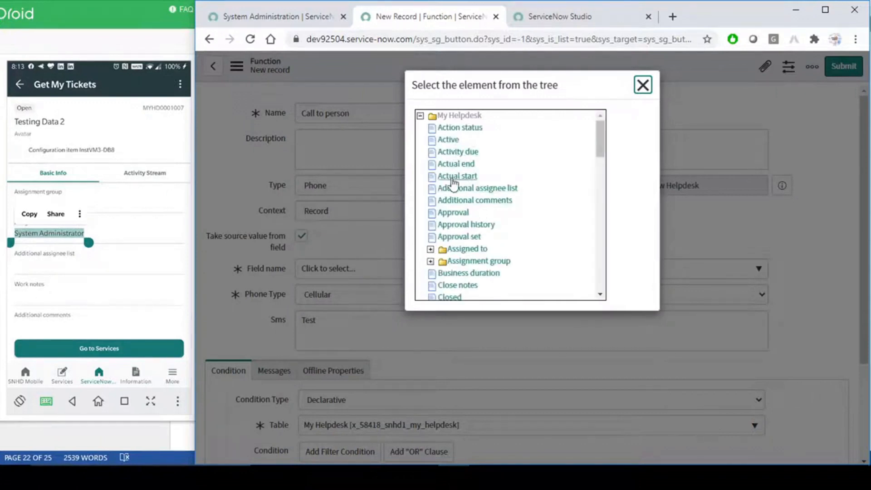
pyautogui.moveTo(602, 138); pyautogui.dragTo(603, 148)
pyautogui.click(432, 196)
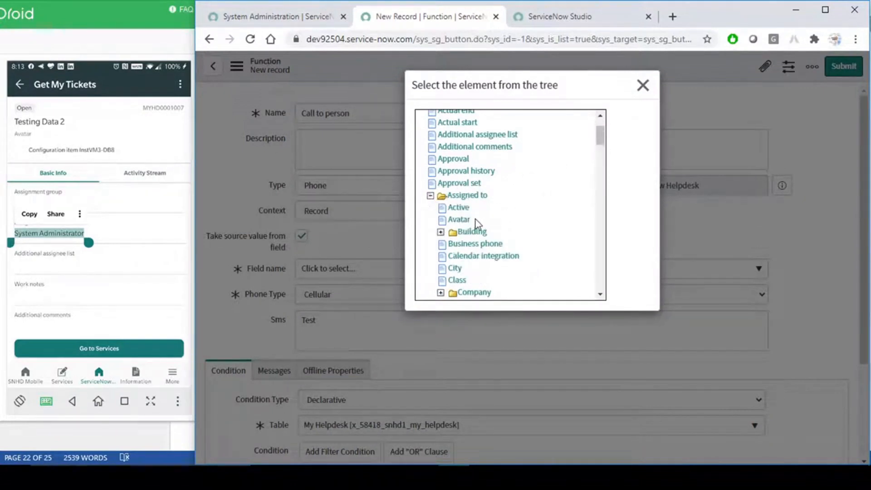
pyautogui.moveTo(601, 140); pyautogui.dragTo(598, 192)
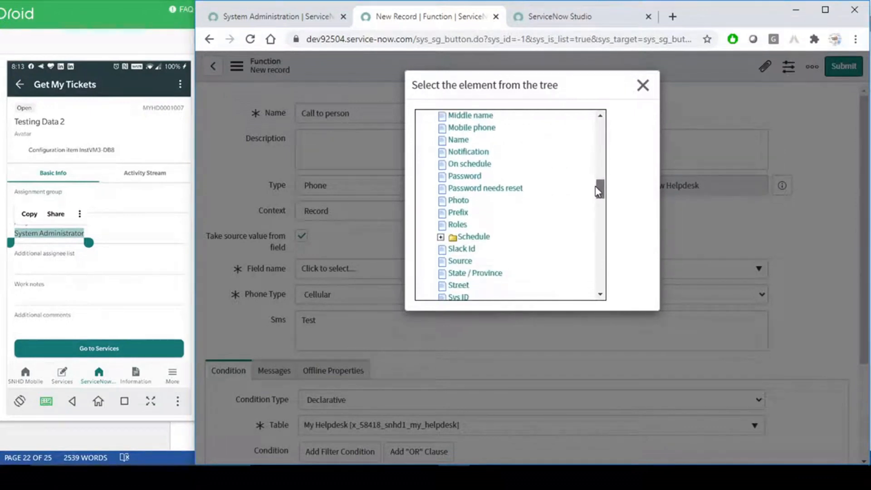
pyautogui.scroll(-5, 499, 213)
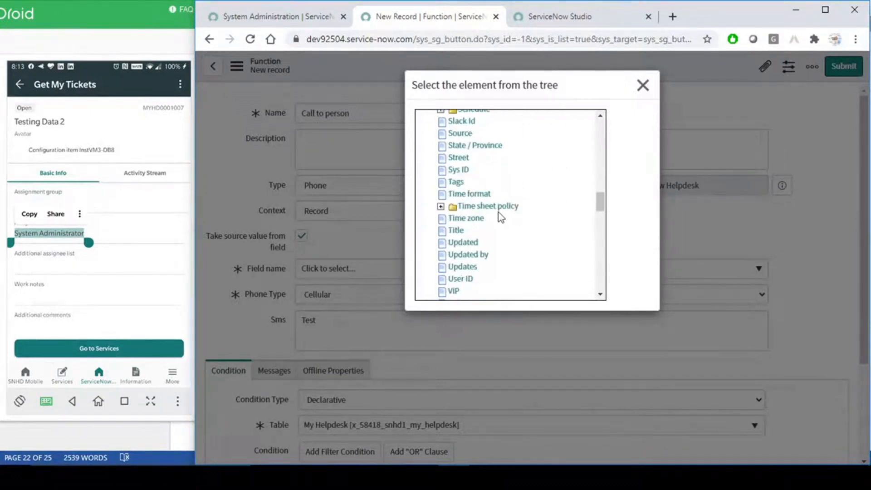
pyautogui.scroll(5, 499, 212)
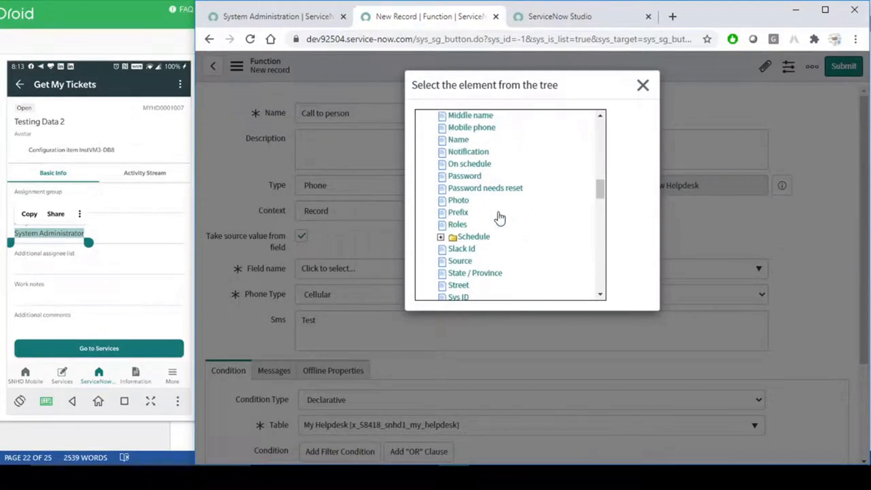
pyautogui.scroll(2, 501, 209)
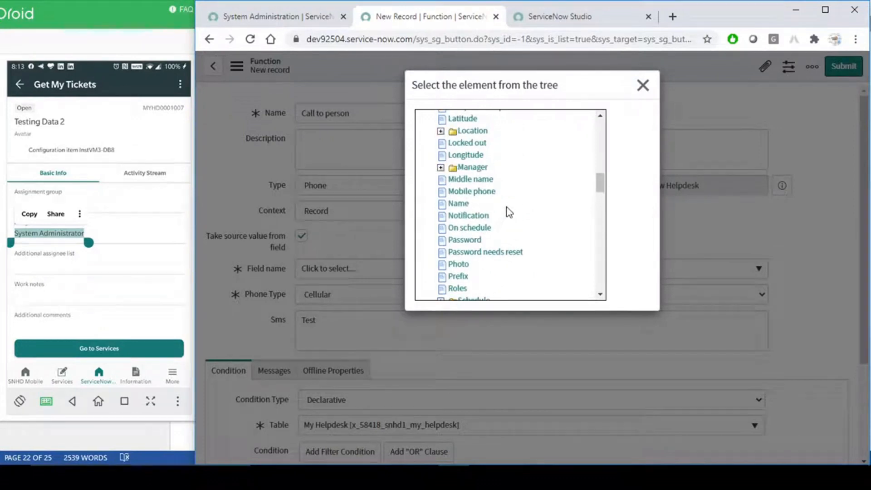
pyautogui.click(474, 193)
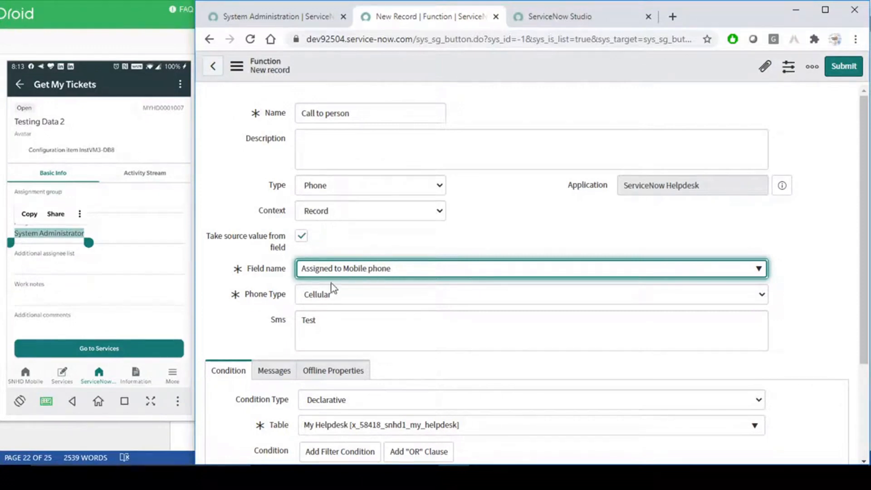
# - Toggle the option to take the number from a field off and back on
pyautogui.click(435, 239)
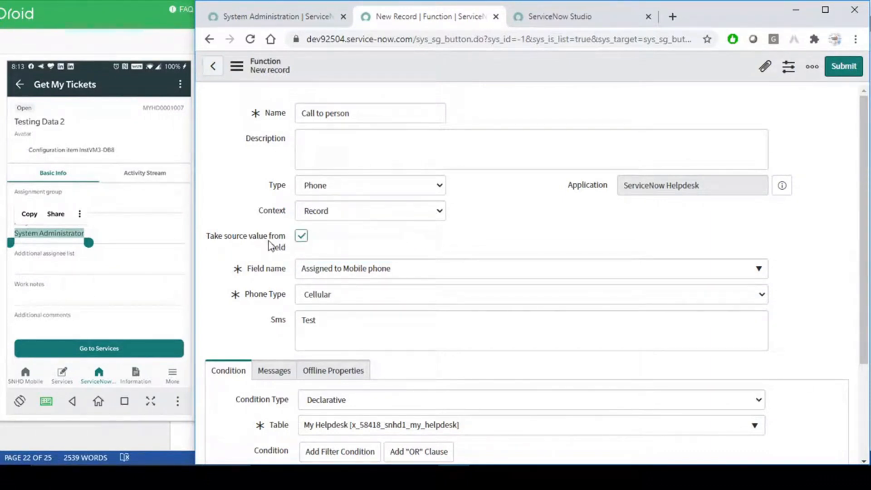
pyautogui.click(302, 236)
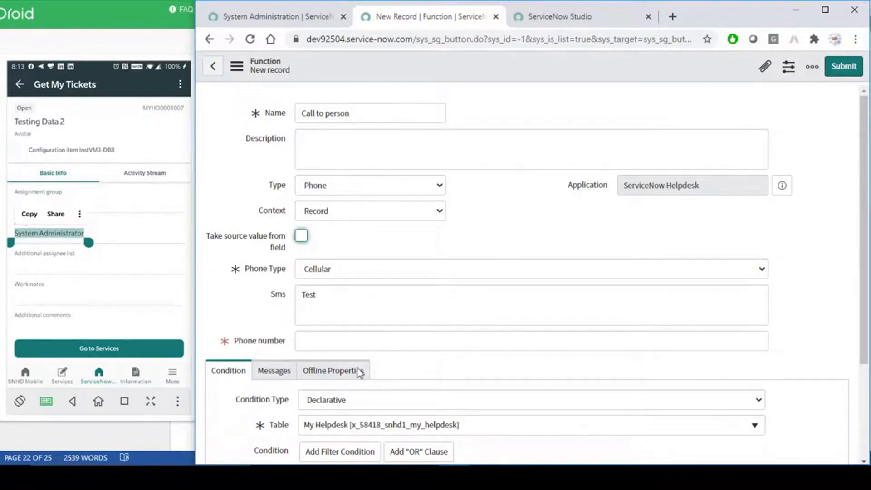
pyautogui.click(353, 340)
pyautogui.click(302, 236)
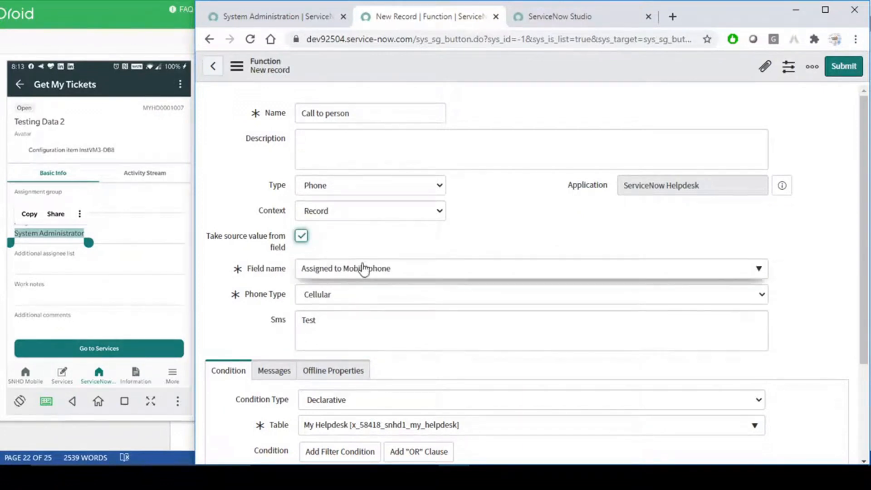
pyautogui.click(515, 216)
pyautogui.scroll(-3, 523, 227)
pyautogui.scroll(3, 527, 240)
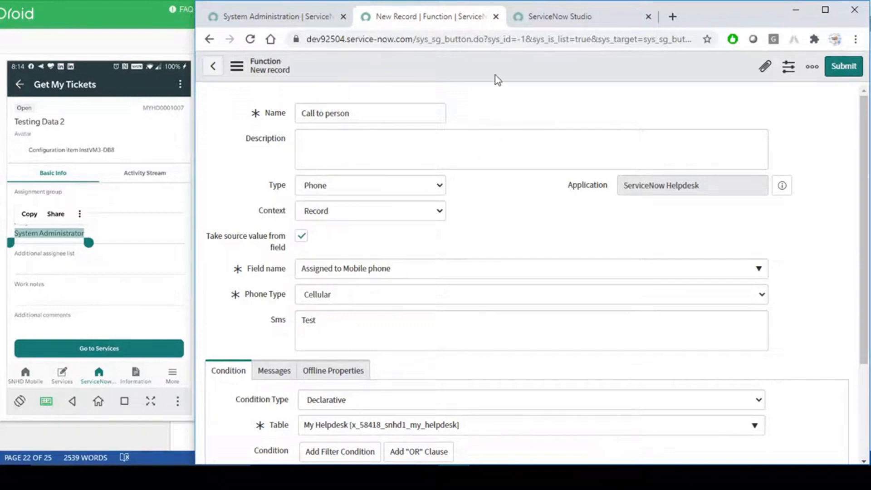
# - Save the Call to person function and switch to ServiceNow Studio
pyautogui.rightClick(491, 60)
pyautogui.click(510, 67)
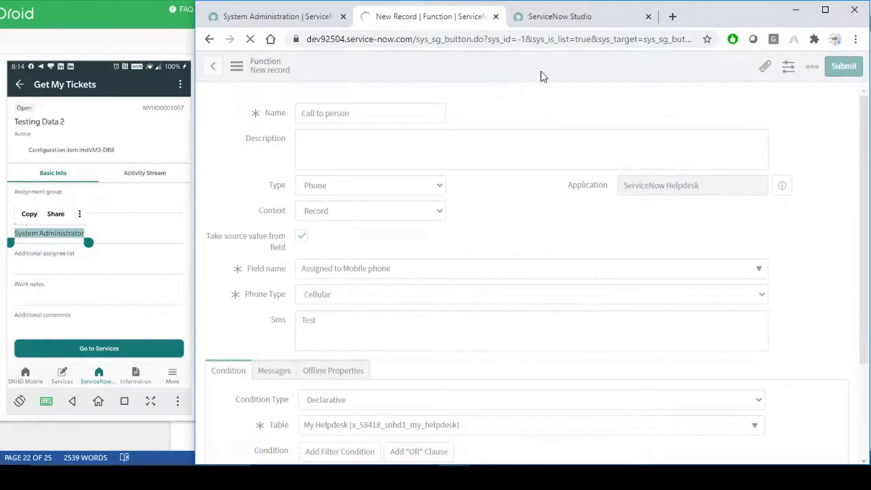
pyautogui.click(562, 21)
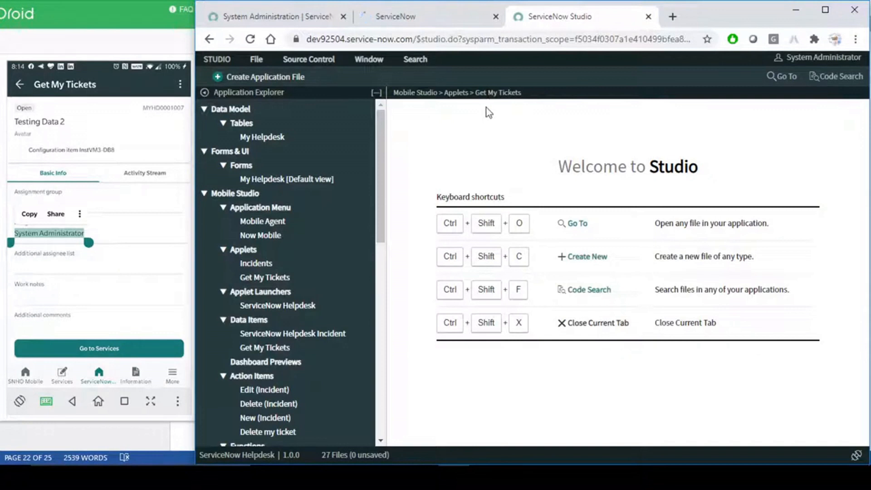
# - Open the Get My Tickets applet and close the My Helpdesk table editor
pyautogui.click(114, 121)
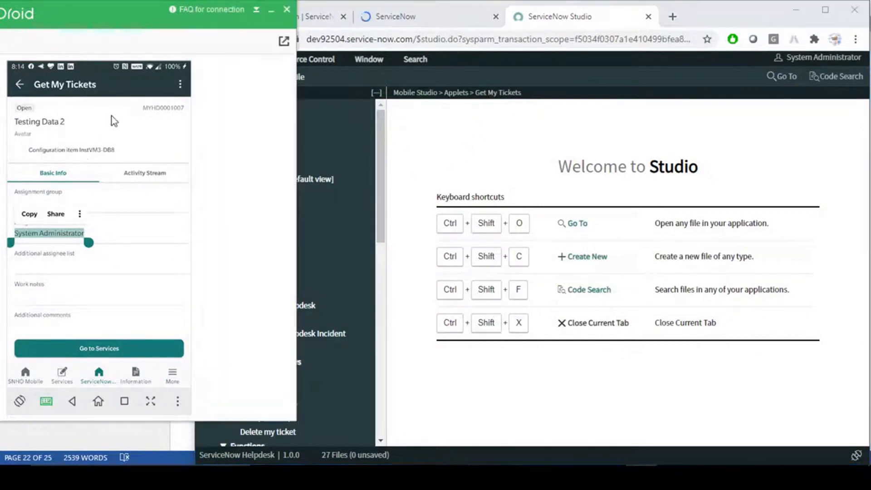
pyautogui.click(340, 137)
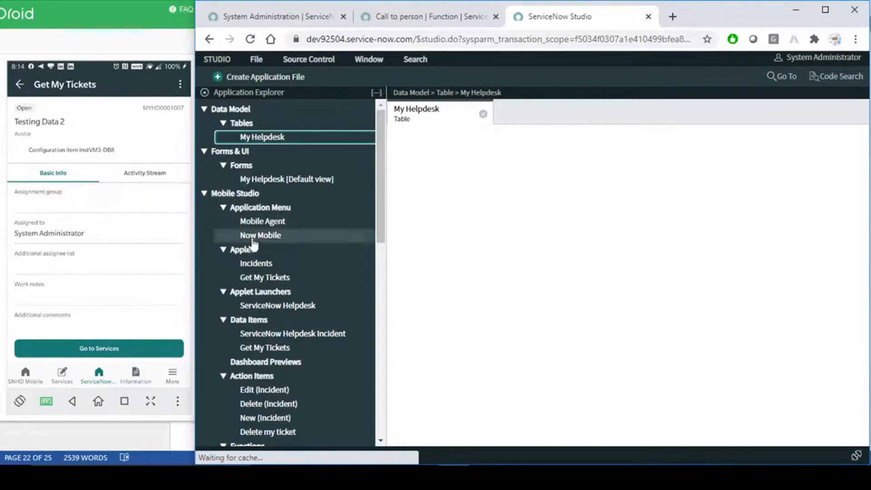
pyautogui.click(255, 277)
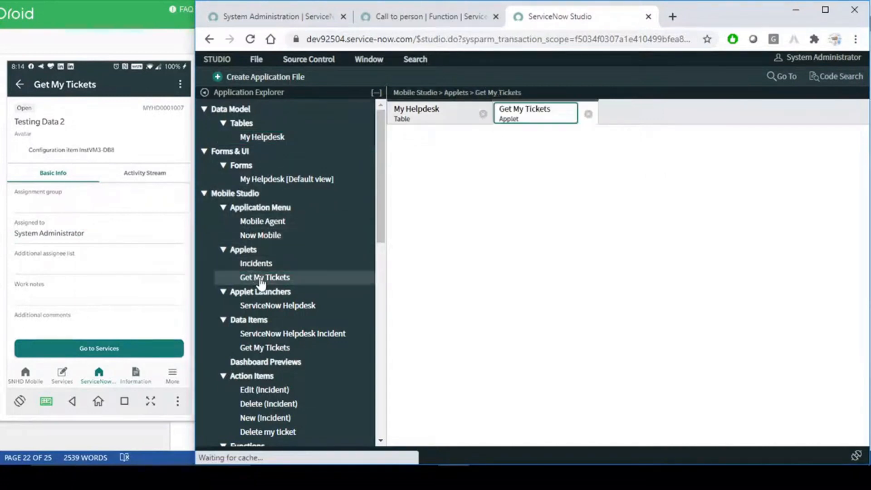
pyautogui.click(483, 114)
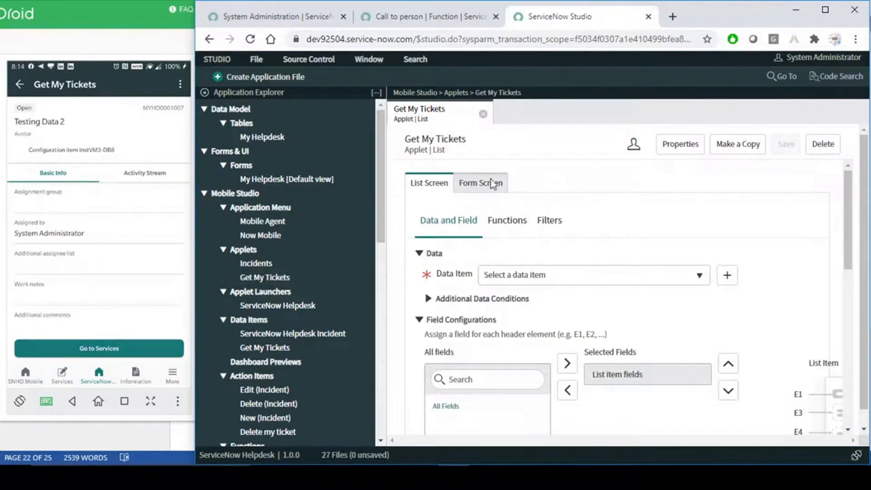
# - On the applet's Form Screen, start adding a new entry under Field Functions
pyautogui.click(478, 189)
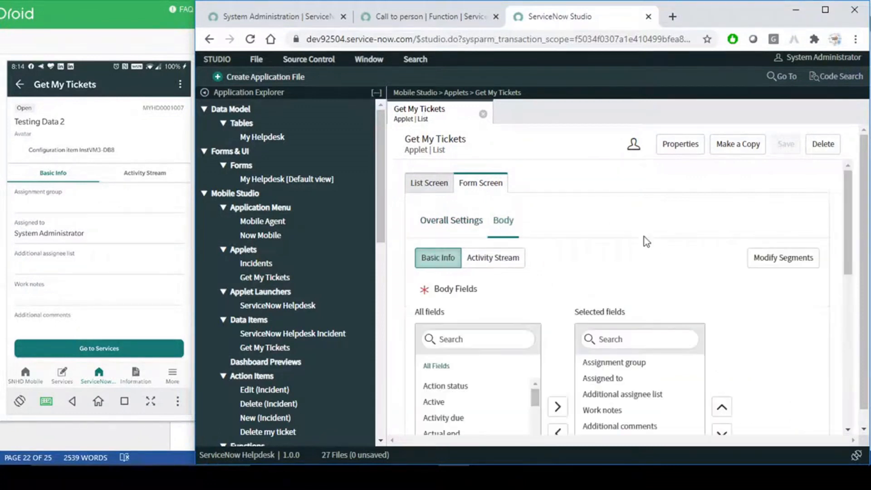
pyautogui.scroll(-5, 644, 237)
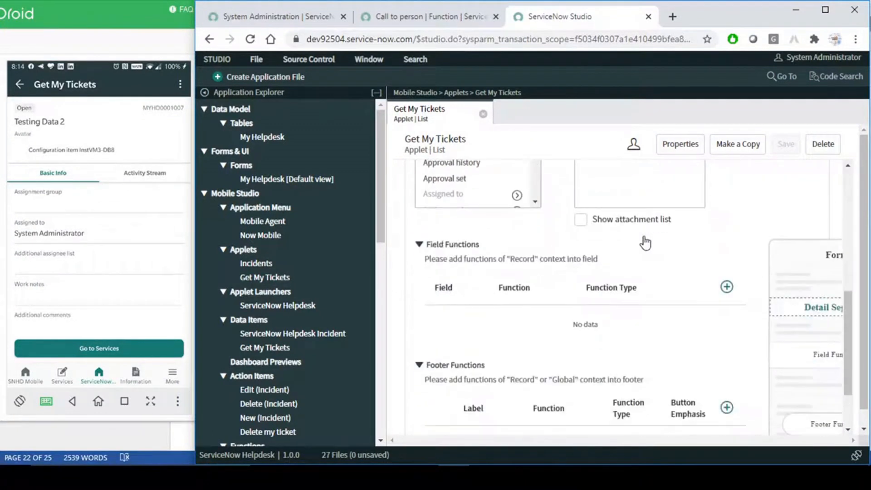
pyautogui.scroll(-2, 608, 281)
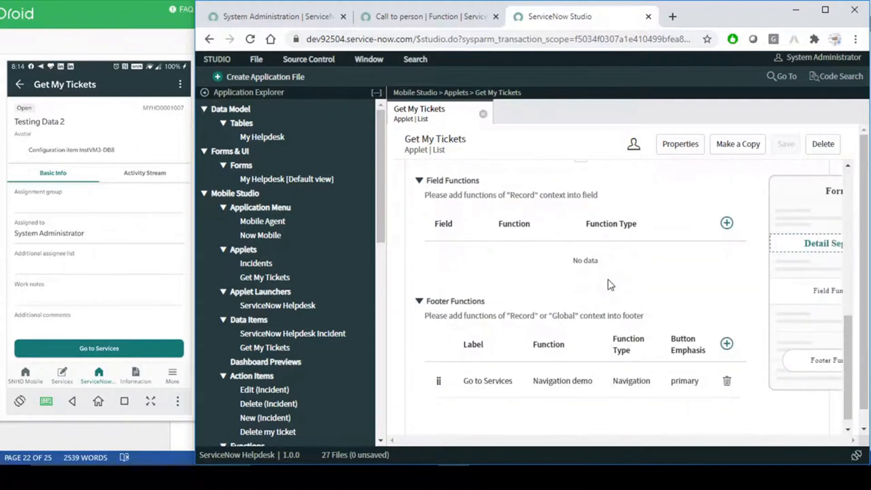
pyautogui.scroll(2, 609, 285)
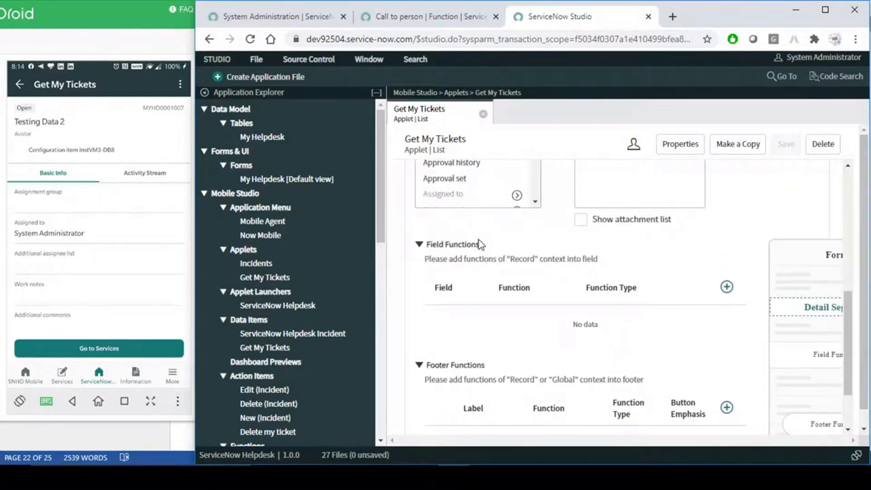
pyautogui.moveTo(480, 244); pyautogui.dragTo(423, 246)
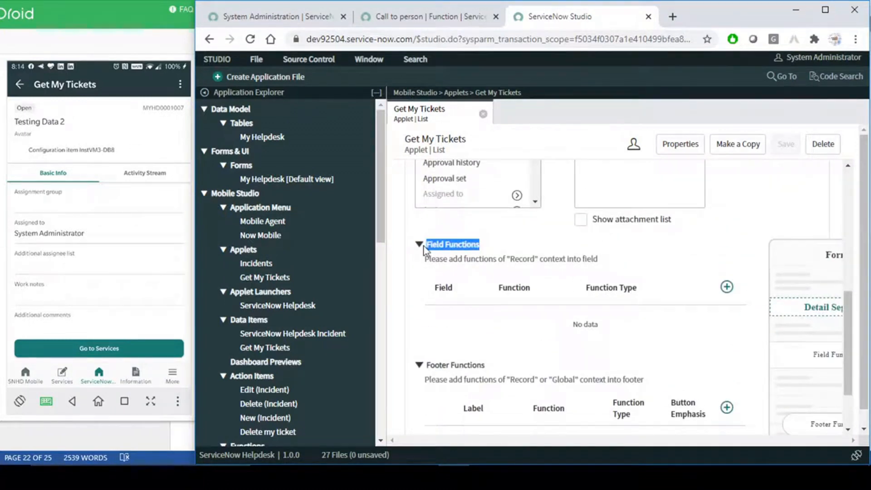
pyautogui.click(446, 227)
pyautogui.click(727, 288)
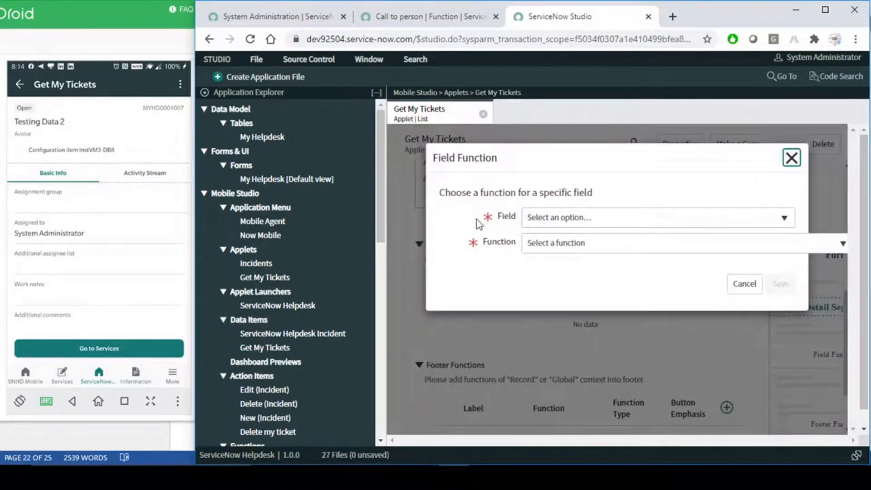
# - Add a field function on Assigned to running Smart Buttons > Call to person, and save it
pyautogui.click(568, 218)
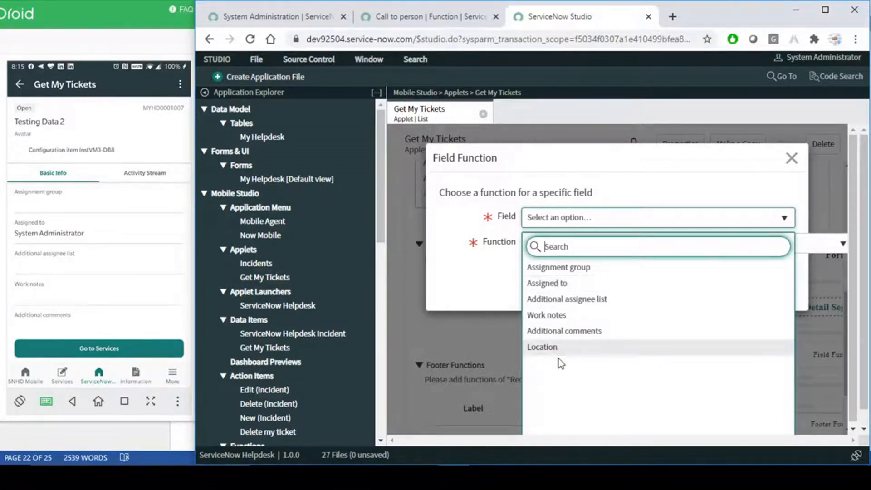
pyautogui.click(556, 283)
pyautogui.click(588, 249)
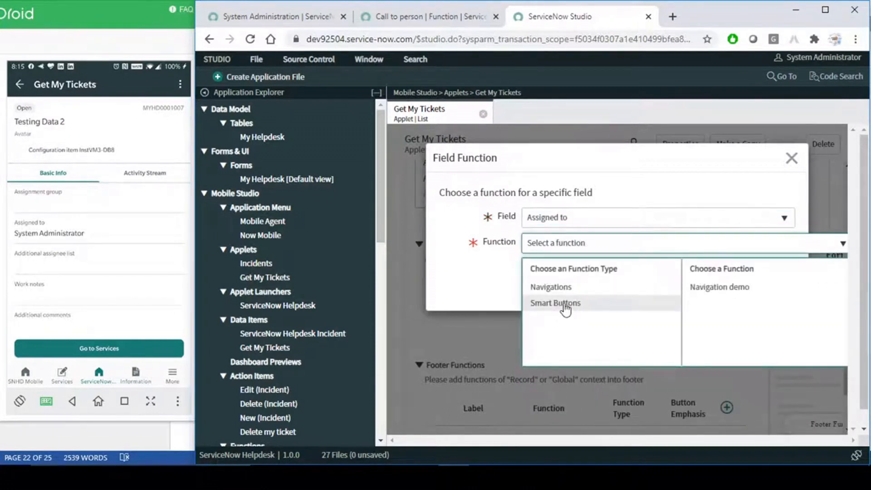
pyautogui.click(565, 309)
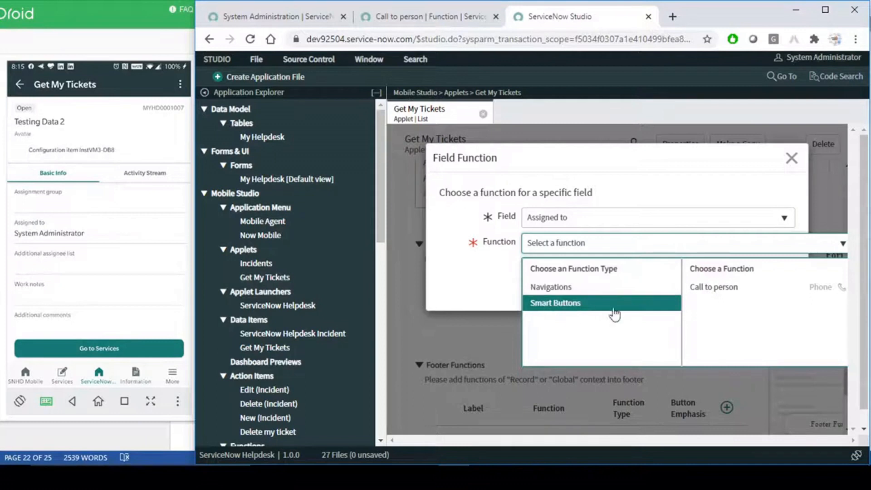
pyautogui.click(717, 289)
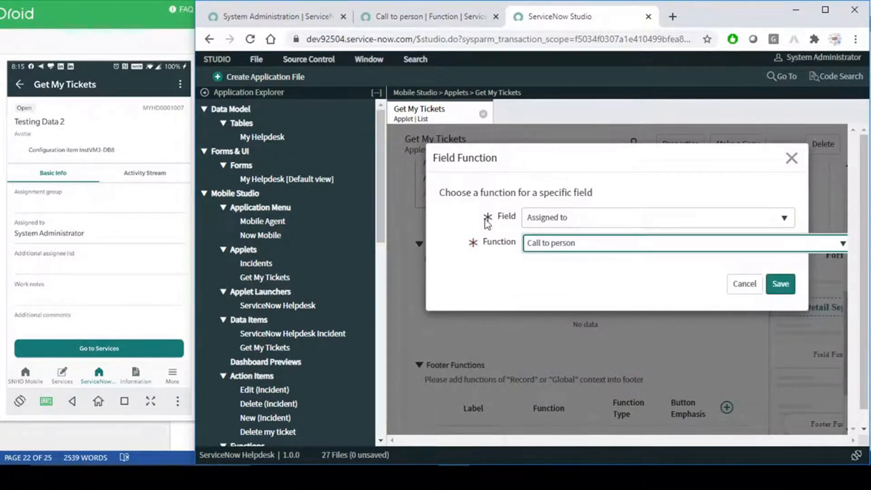
pyautogui.click(784, 286)
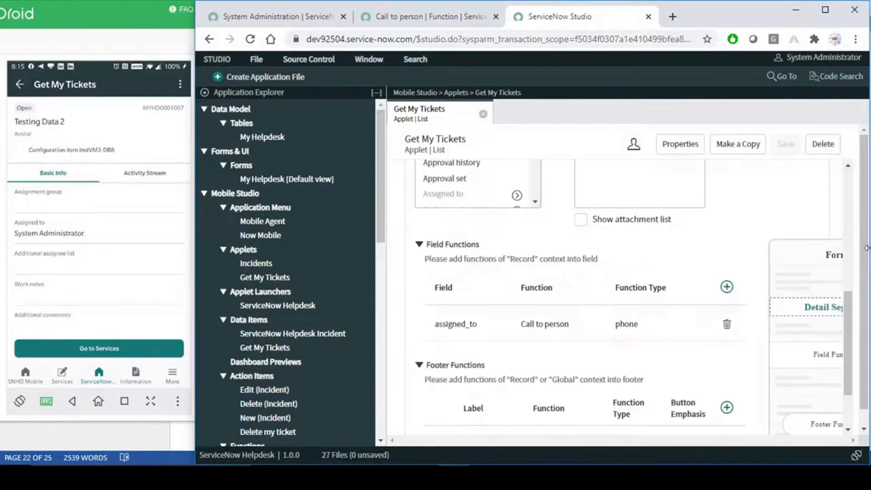
pyautogui.scroll(-1, 674, 342)
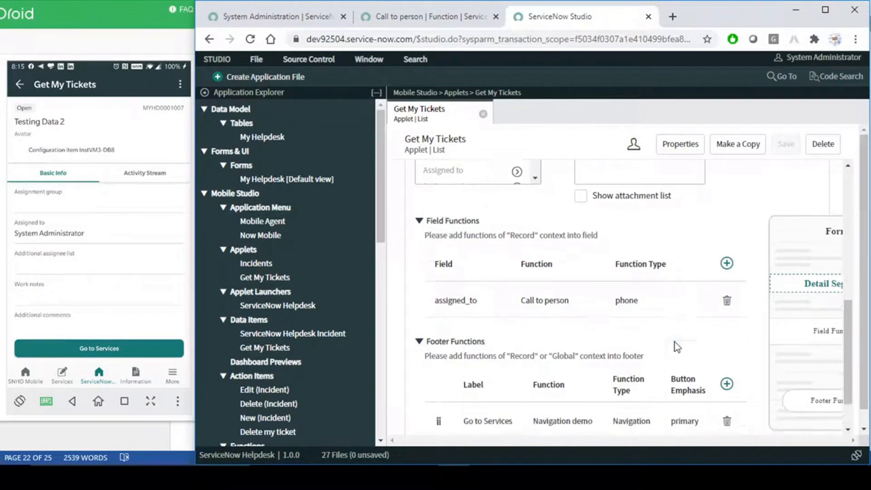
pyautogui.scroll(-2, 675, 343)
pyautogui.moveTo(434, 262); pyautogui.dragTo(561, 246)
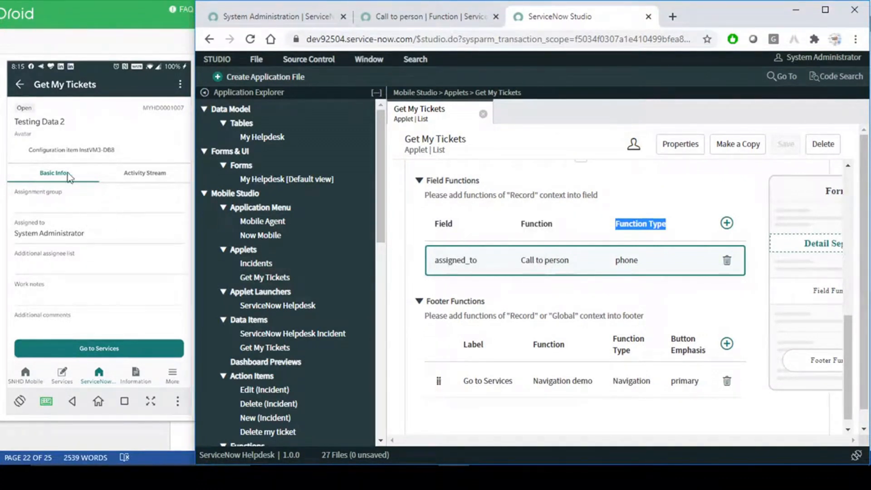
# - In the mirrored app, go back to the ticket list and open Testing Data 3
pyautogui.click(19, 87)
pyautogui.click(20, 87)
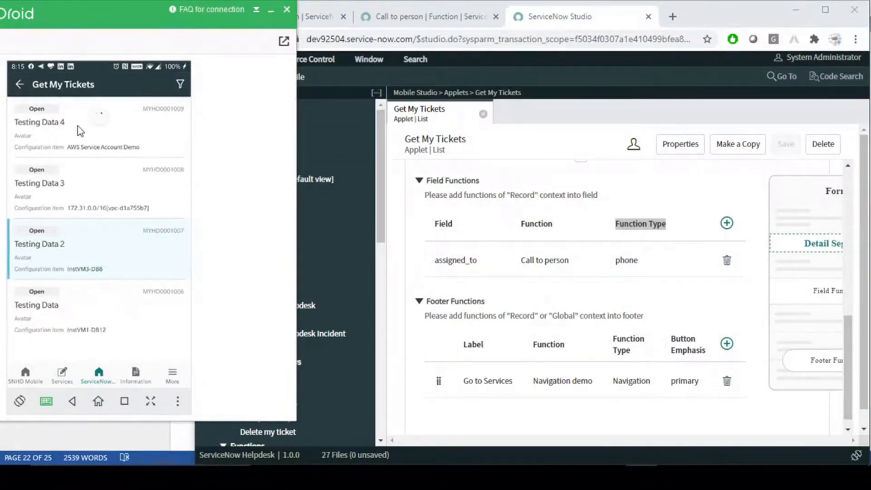
pyautogui.click(87, 190)
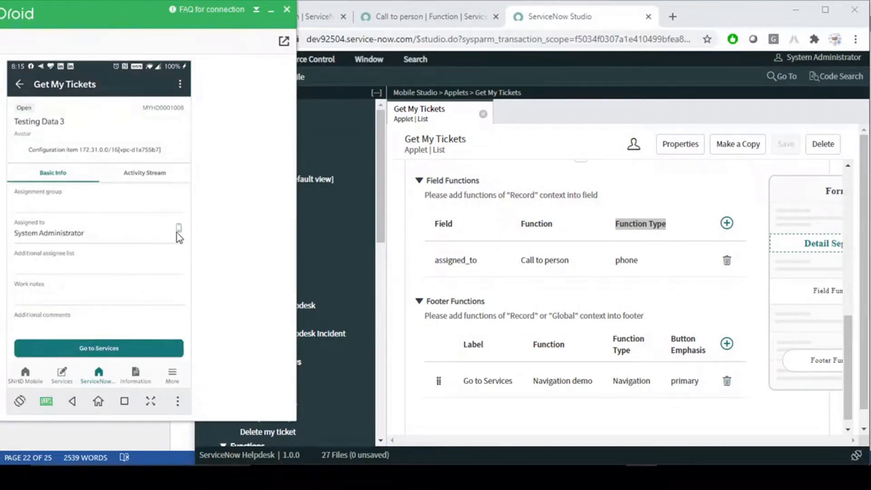
pyautogui.hotkey('ctrl', '2')
pyautogui.moveTo(149, 214); pyautogui.dragTo(202, 245)
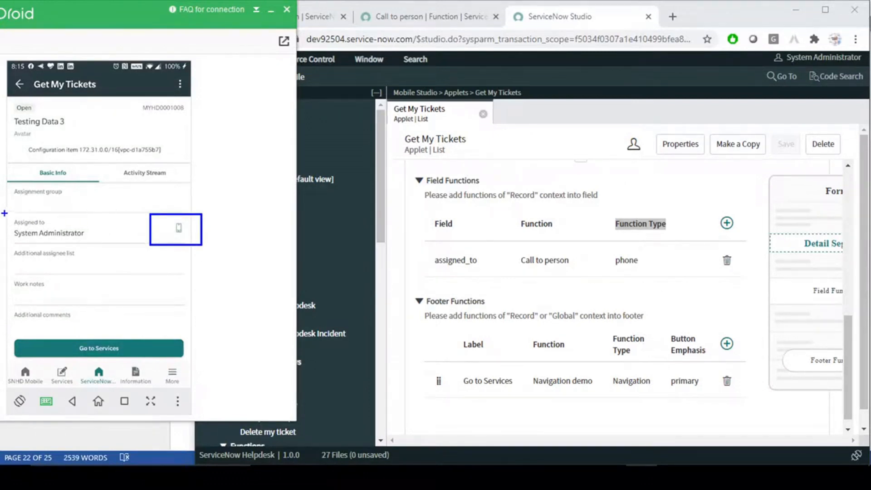
pyautogui.moveTo(6, 208)
pyautogui.mouseDown()
pyautogui.moveTo(87, 253)
pyautogui.moveTo(130, 248)
pyautogui.mouseUp()
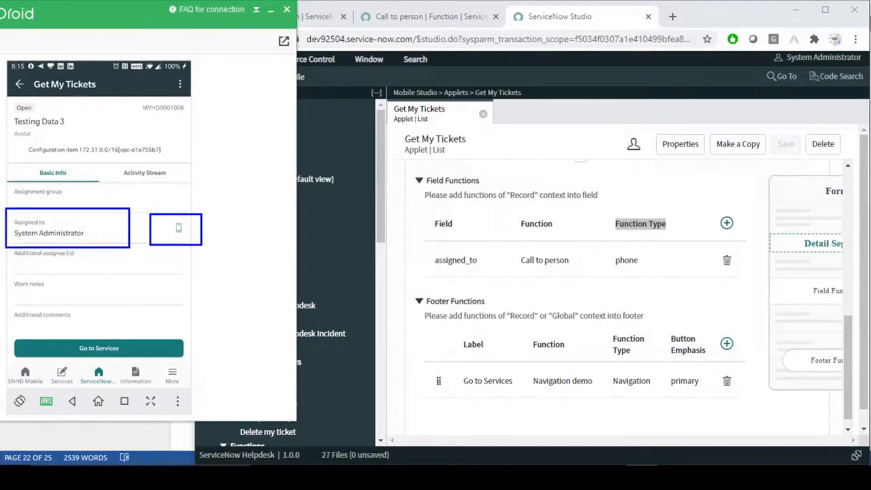
pyautogui.press('Escape')
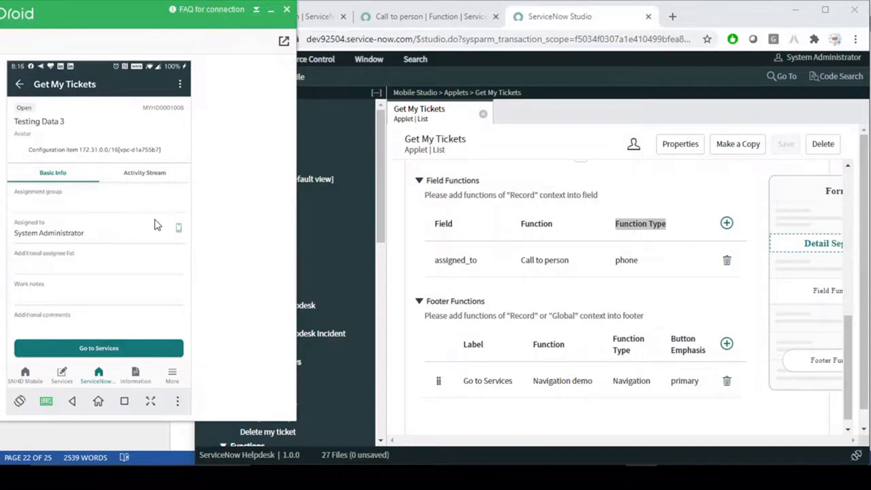
# - Call the assignee via Dial number > Phone and check the mobile number in the dialer
pyautogui.click(102, 232)
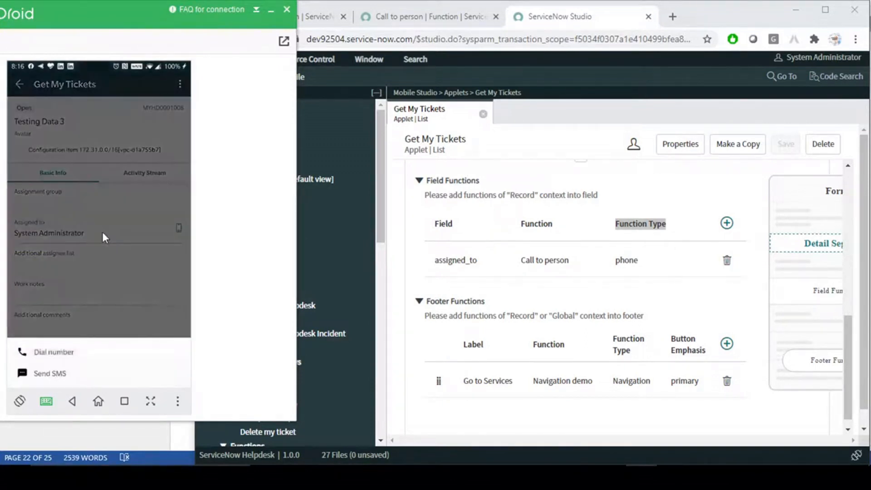
pyautogui.click(57, 356)
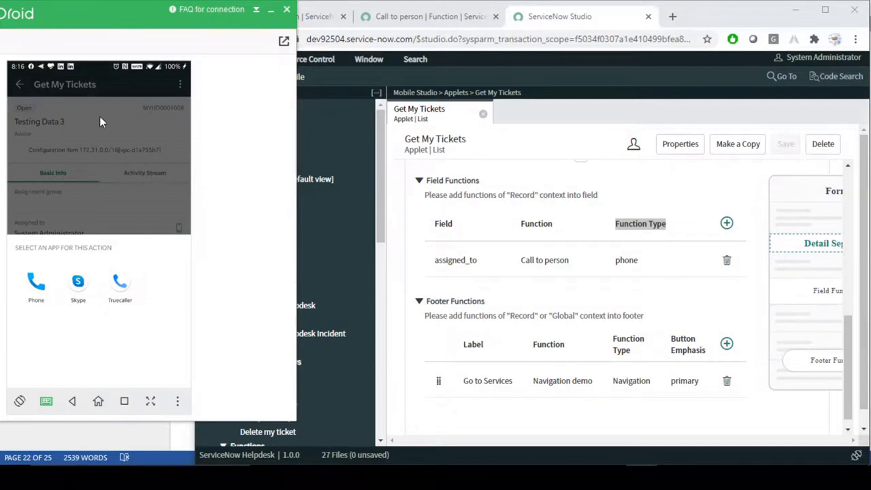
pyautogui.click(37, 289)
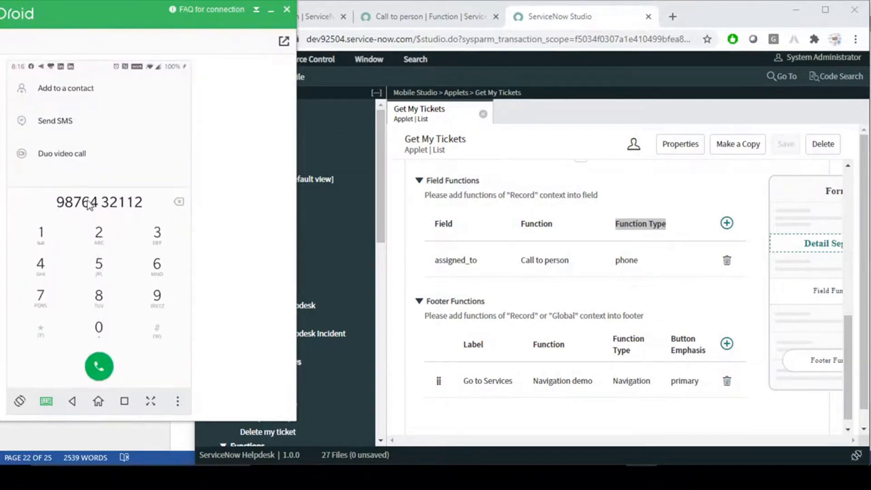
pyautogui.click(56, 202)
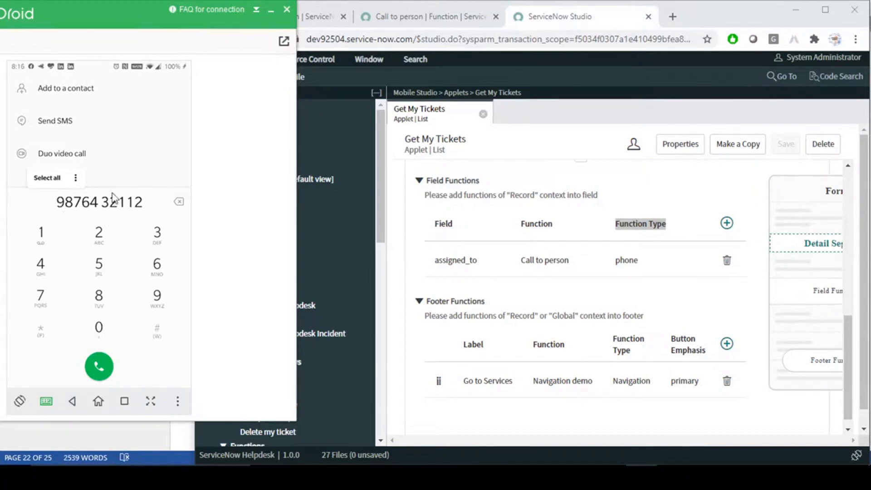
pyautogui.click(413, 17)
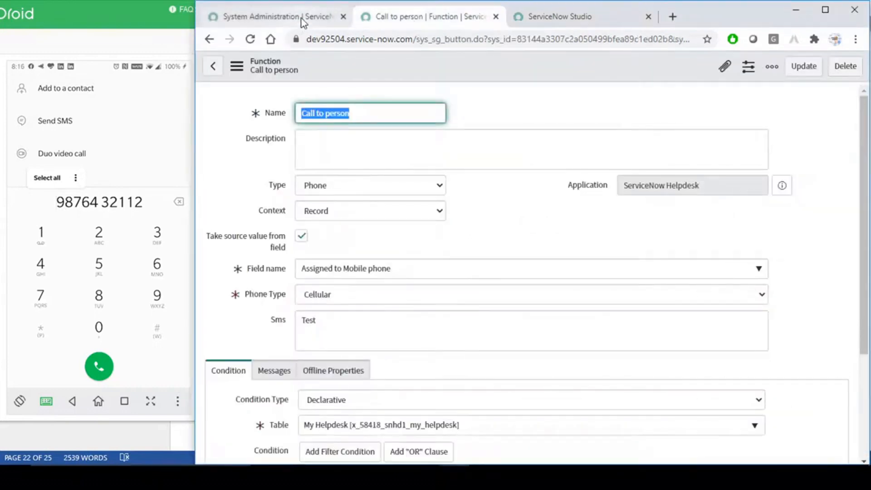
# - Find the System Administrator user through the Users list and check its mobile phone number
pyautogui.click(302, 18)
pyautogui.click(293, 102)
pyautogui.write('users')
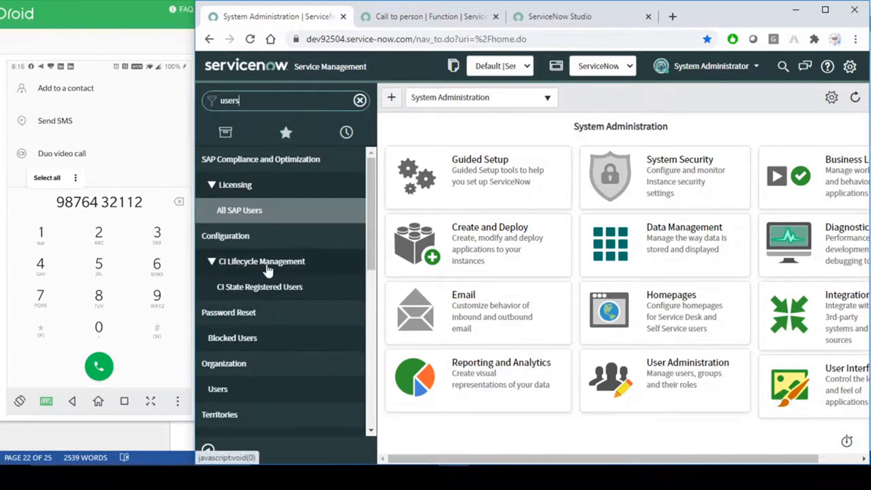
pyautogui.scroll(-5, 284, 313)
pyautogui.scroll(-5, 284, 313)
pyautogui.middleClick(268, 400)
pyautogui.click(432, 10)
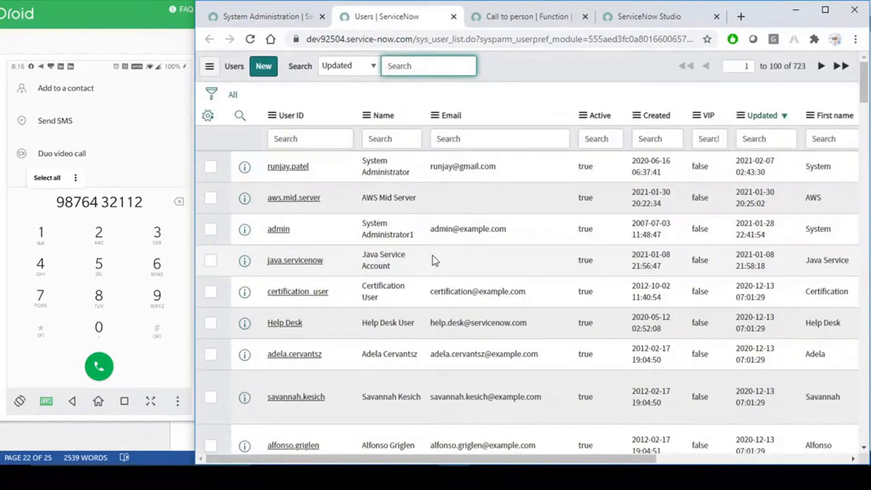
pyautogui.click(302, 168)
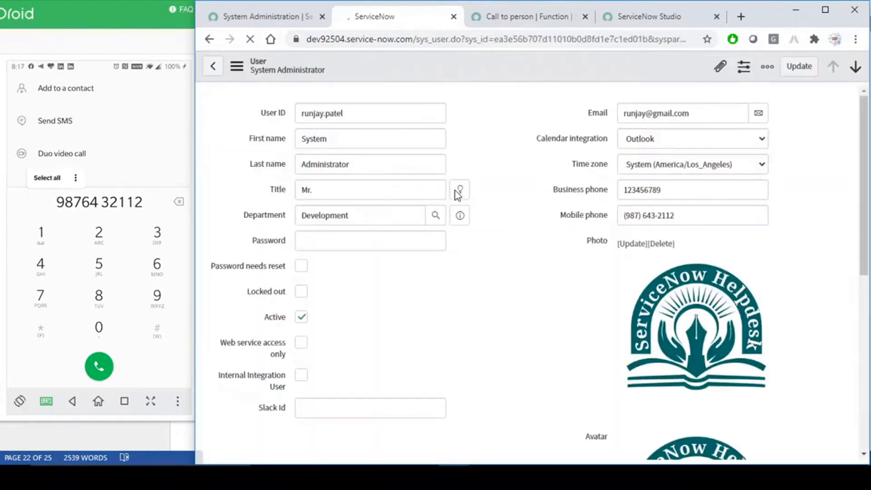
pyautogui.moveTo(689, 216); pyautogui.dragTo(613, 223)
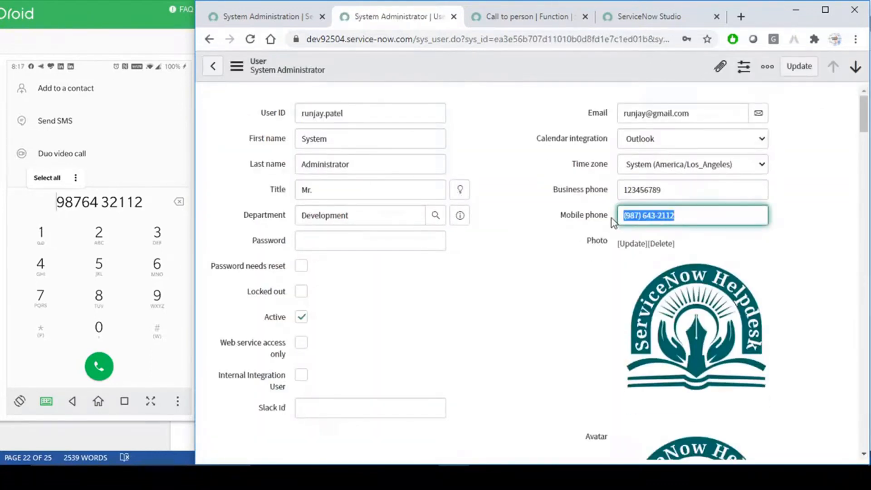
pyautogui.click(637, 217)
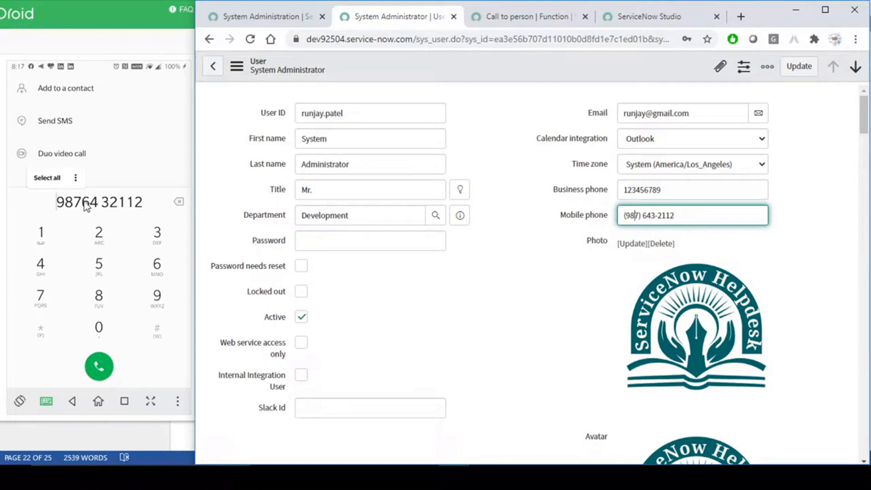
# - Return to the browser's Call to person function tab
pyautogui.click(100, 403)
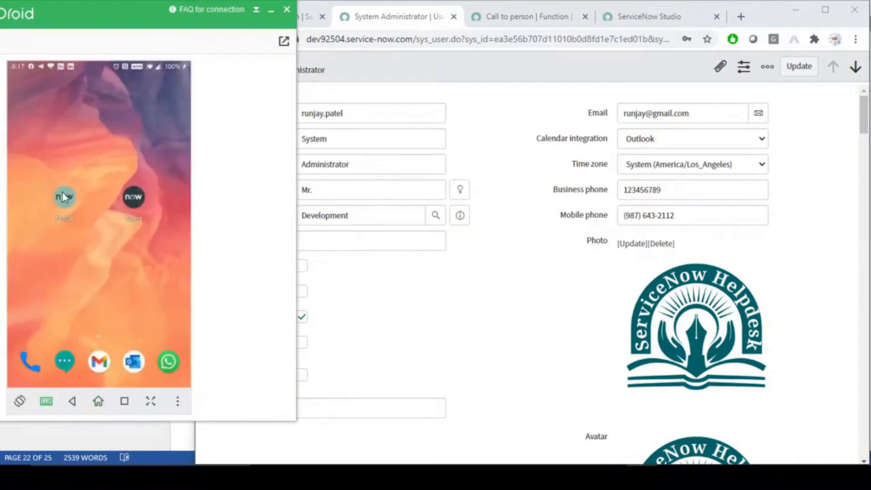
pyautogui.click(477, 108)
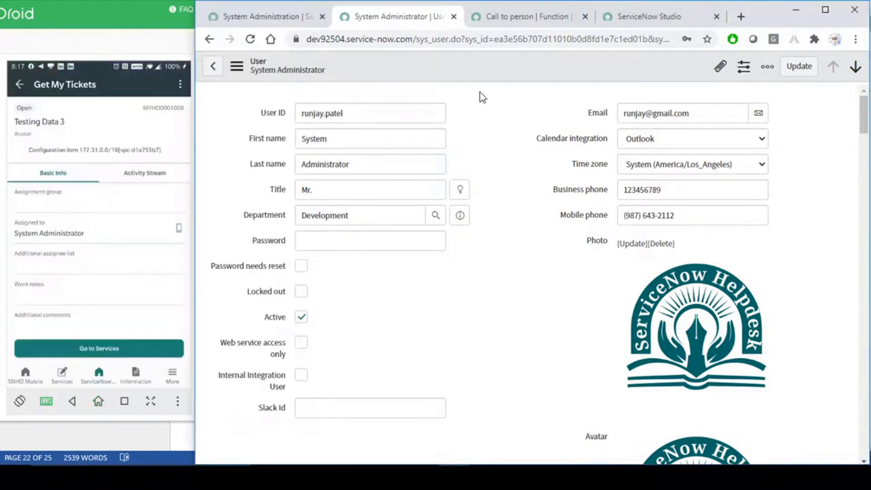
pyautogui.click(520, 21)
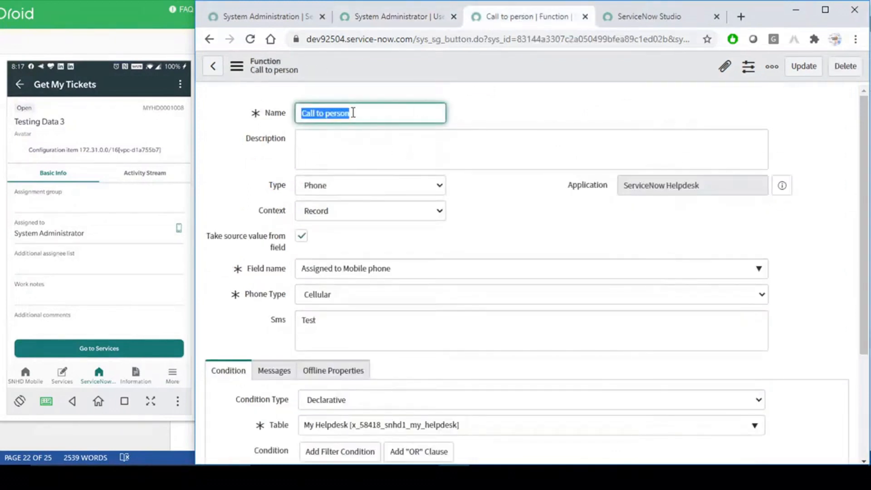
# - Change the function type to Email and check the Mail subject and Mail content fields
pyautogui.click(371, 113)
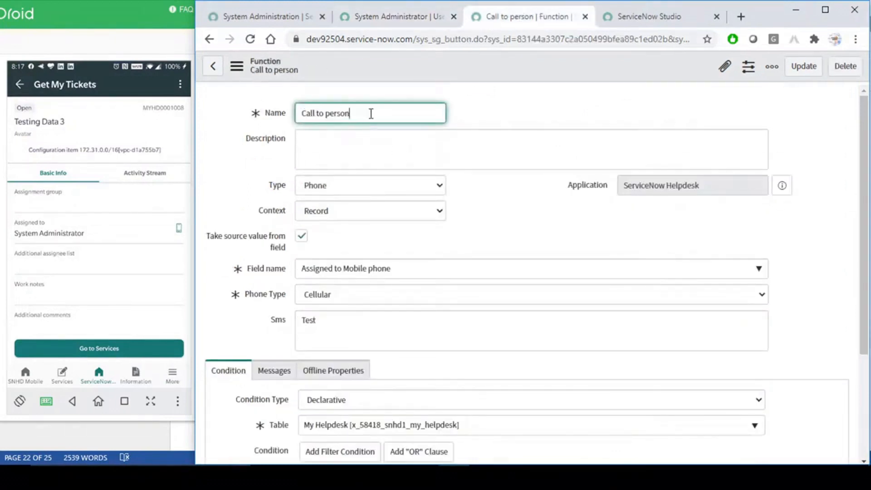
pyautogui.click(371, 190)
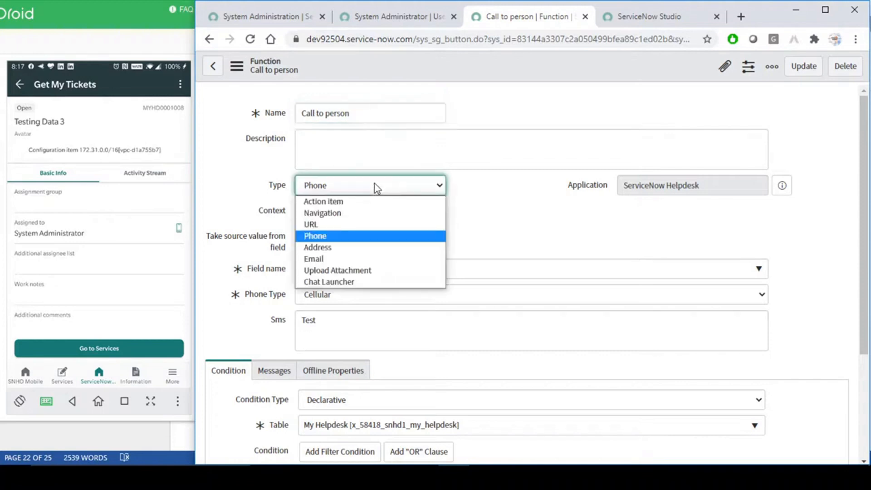
pyautogui.click(348, 251)
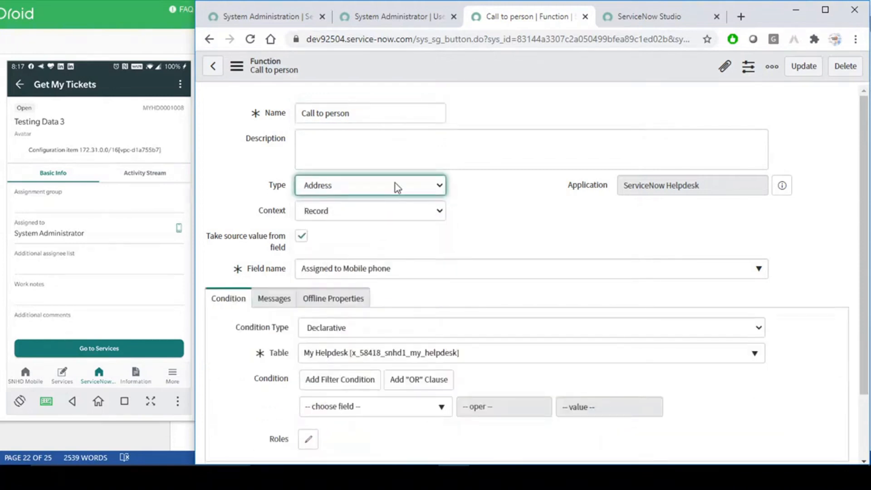
pyautogui.click(396, 185)
pyautogui.click(331, 262)
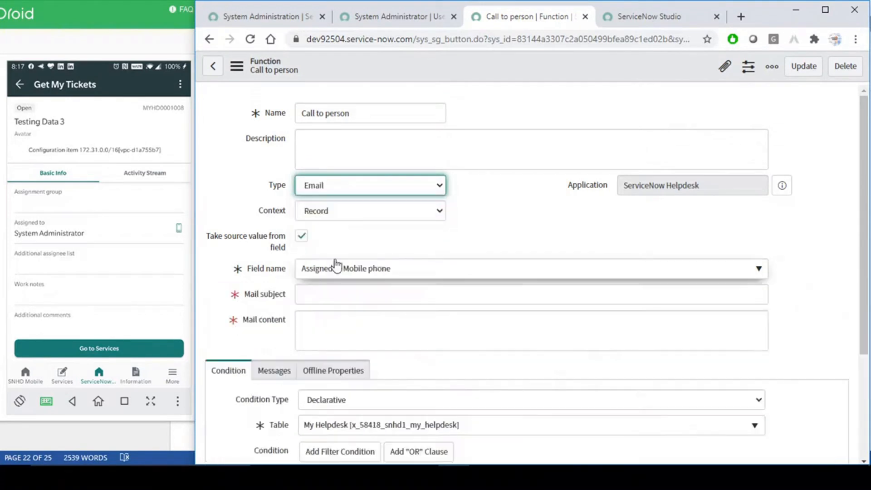
pyautogui.click(346, 300)
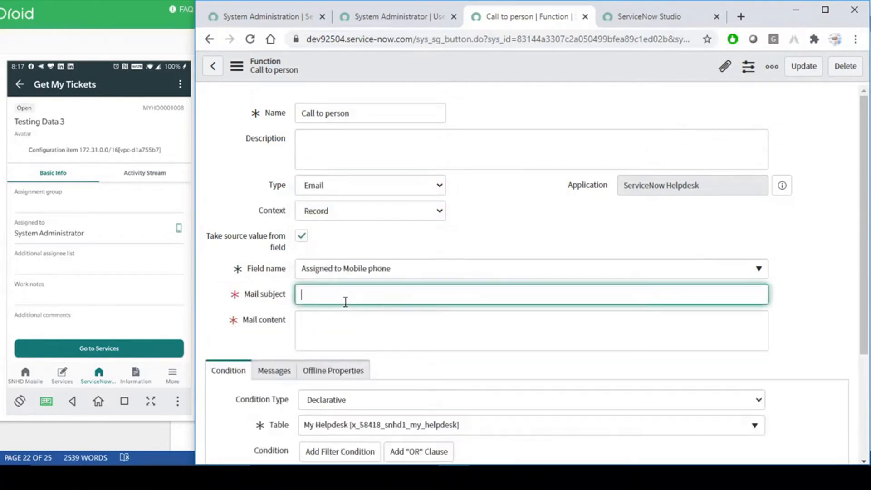
pyautogui.click(318, 320)
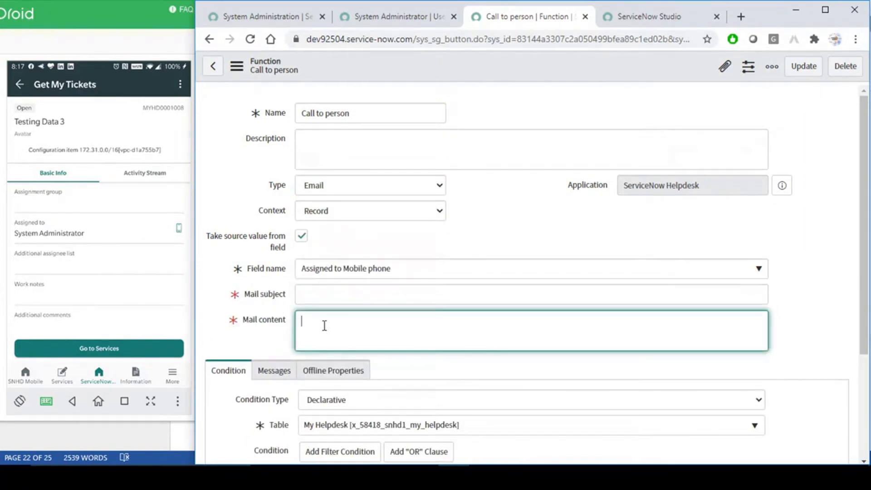
pyautogui.click(501, 221)
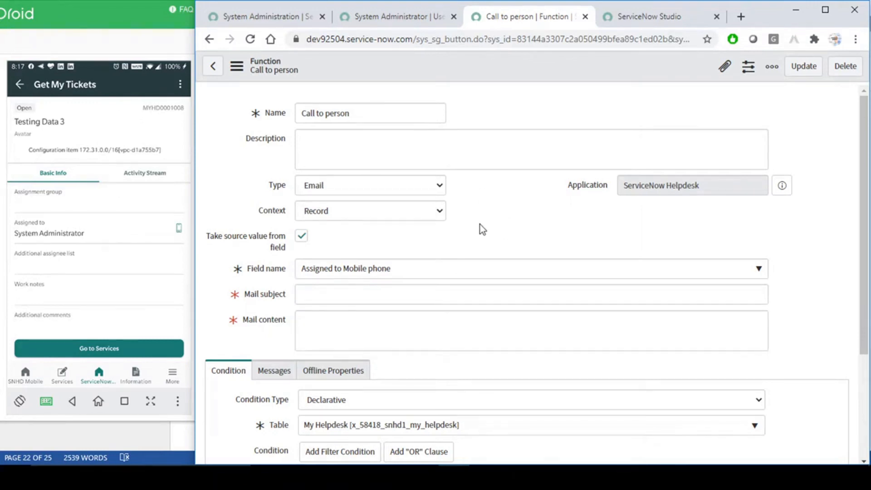
pyautogui.click(424, 185)
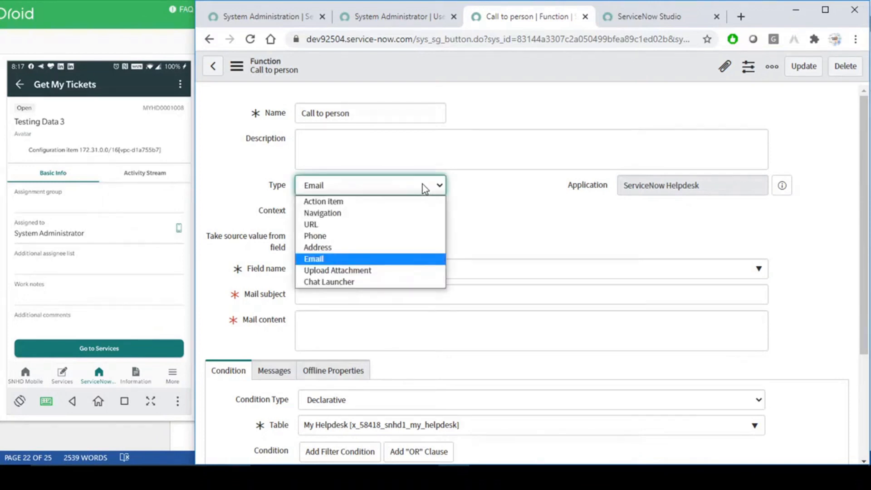
pyautogui.click(510, 237)
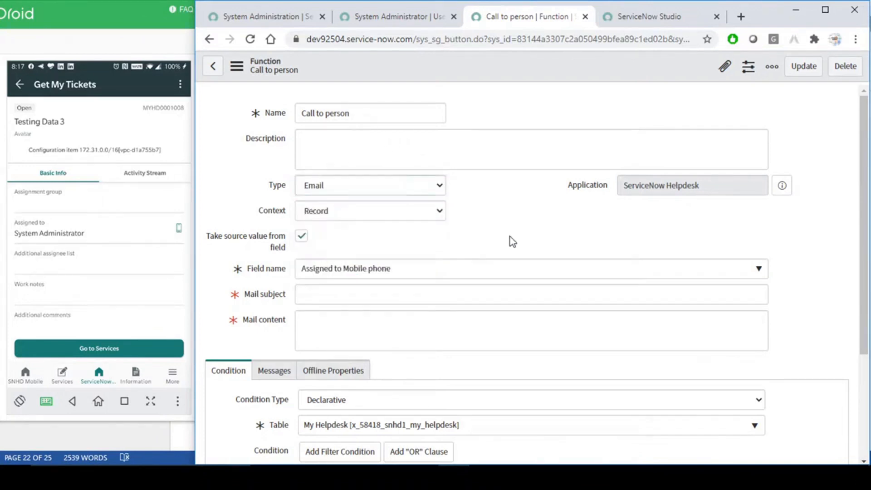
pyautogui.click(611, 477)
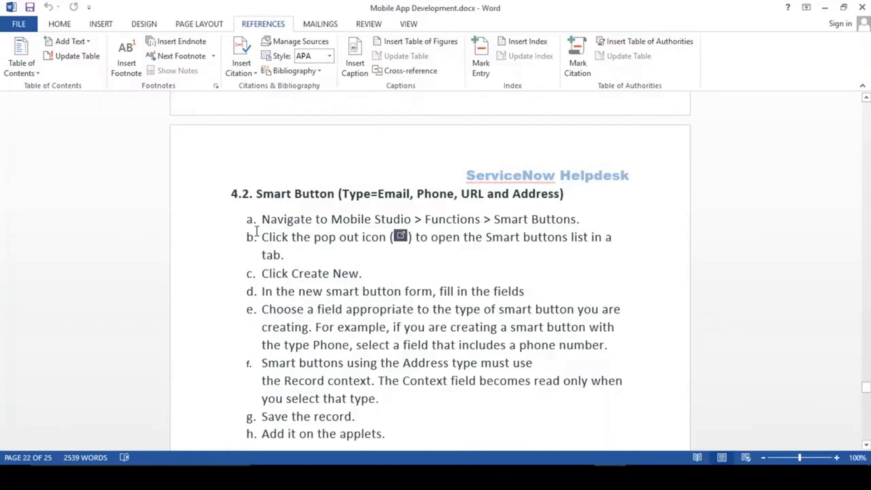
# - Review Smart Button steps a–h in section 4.2 of the Word guide, then return to Chrome
pyautogui.moveTo(262, 220); pyautogui.dragTo(389, 402)
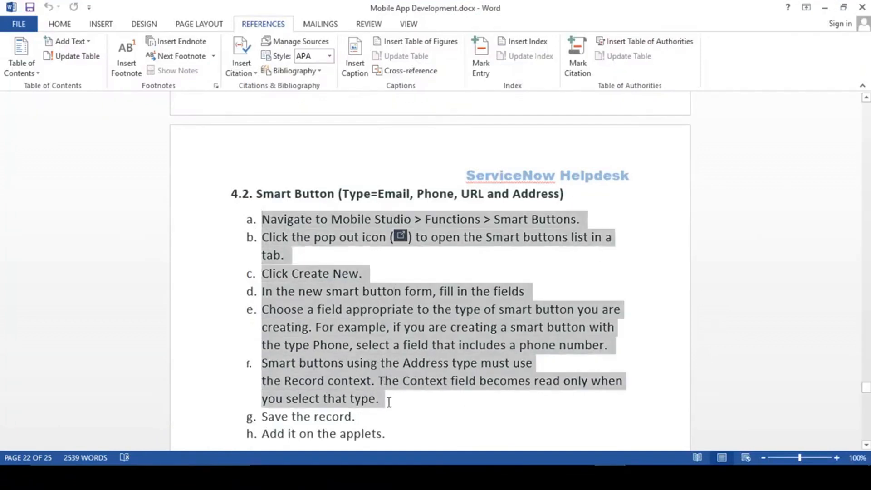
pyautogui.click(389, 402)
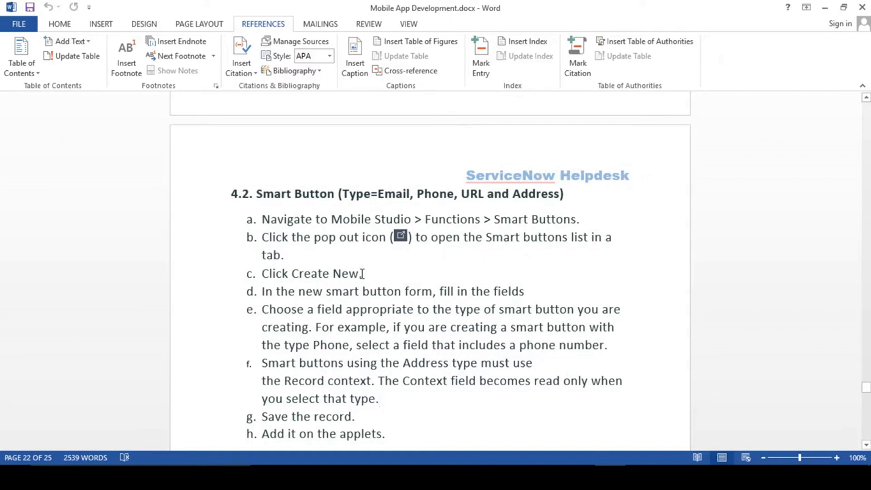
pyautogui.scroll(-2, 375, 289)
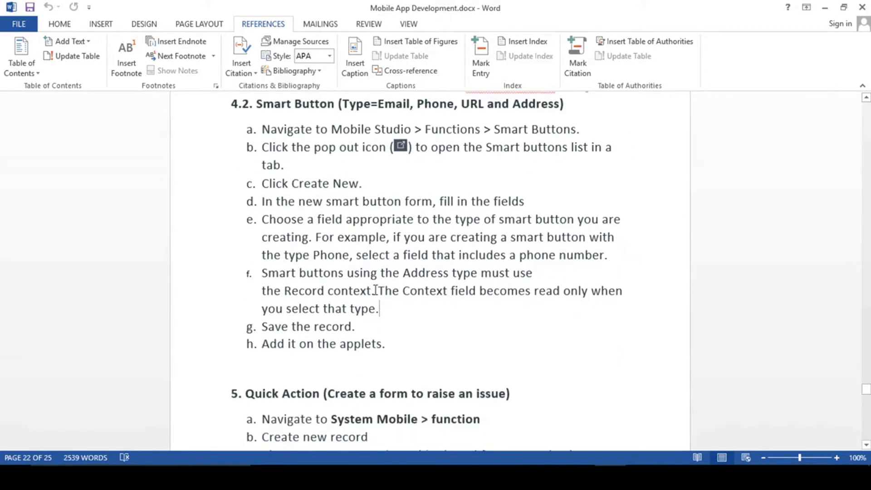
pyautogui.click(402, 344)
pyautogui.moveTo(401, 340); pyautogui.dragTo(323, 117)
pyautogui.click(296, 145)
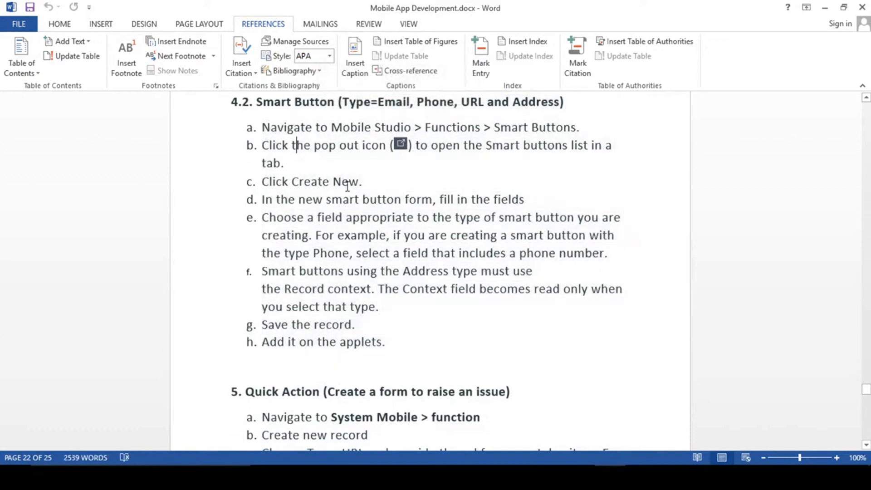
pyautogui.moveTo(264, 128); pyautogui.dragTo(371, 220)
pyautogui.click(412, 345)
pyautogui.hotkey('alt', 'Tab')
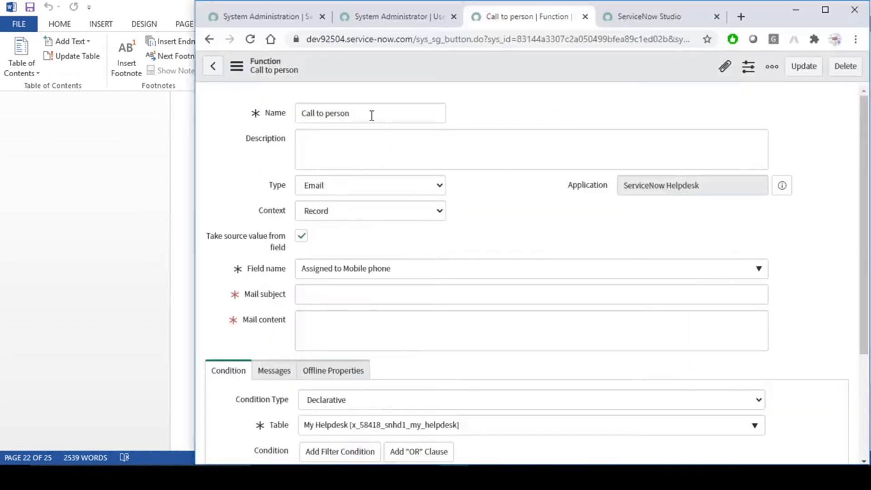
# - Close the System Administrator user tab and the Call to person function tab
pyautogui.click(282, 18)
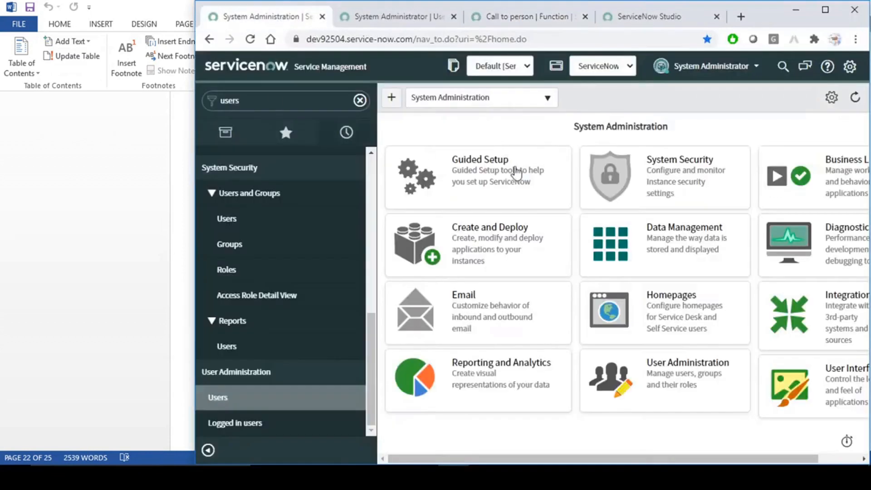
pyautogui.click(418, 19)
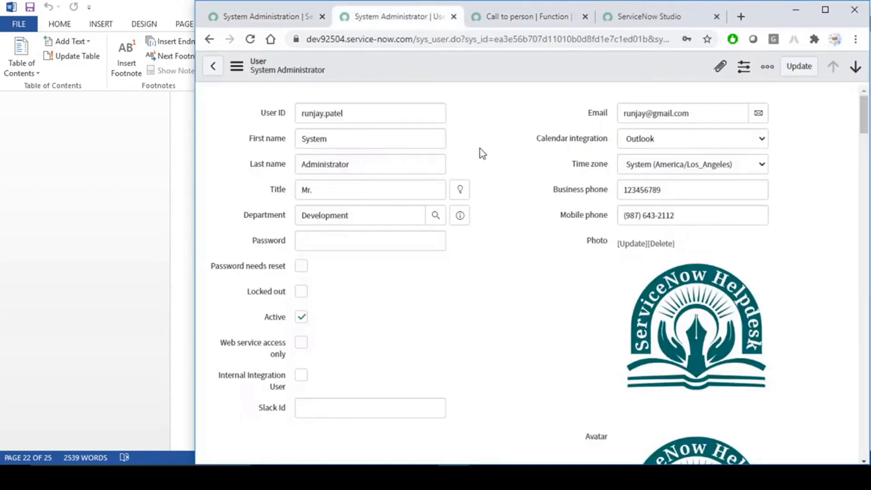
pyautogui.click(453, 17)
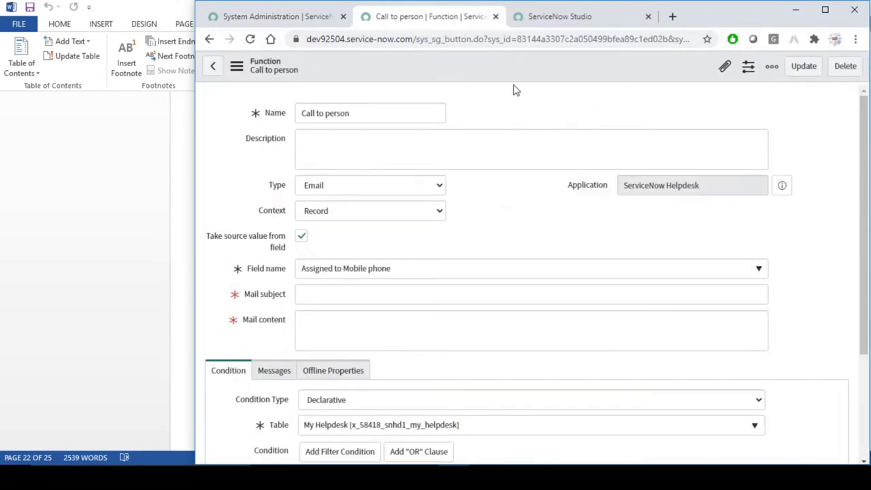
pyautogui.hotkey('alt', 'Tab')
pyautogui.hotkey('alt', 'Tab')
pyautogui.hotkey('ctrl', 'w')
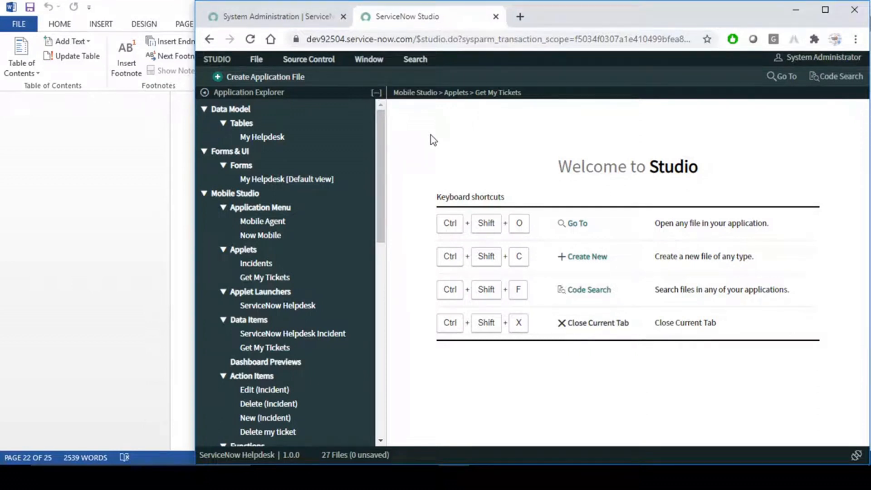
pyautogui.click(89, 195)
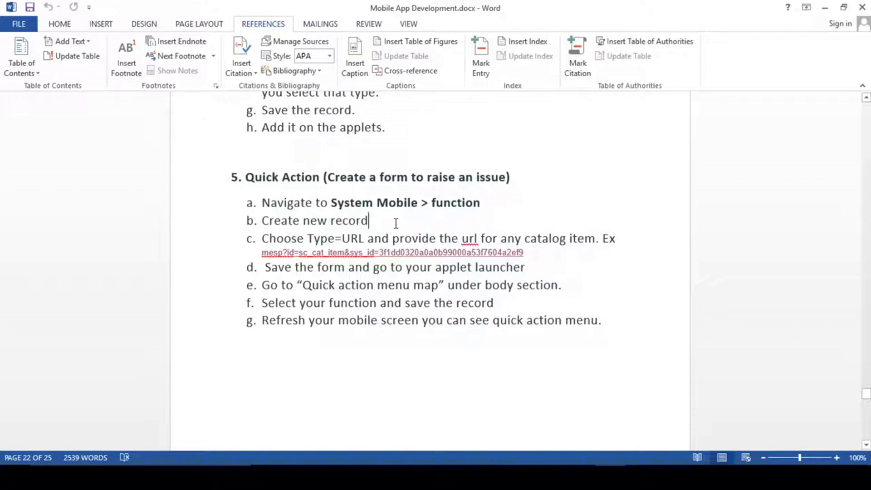
# - Review the Quick Action heading in the Word guide, then bring the AirDroid phone mirror forward
pyautogui.moveTo(246, 176); pyautogui.dragTo(315, 176)
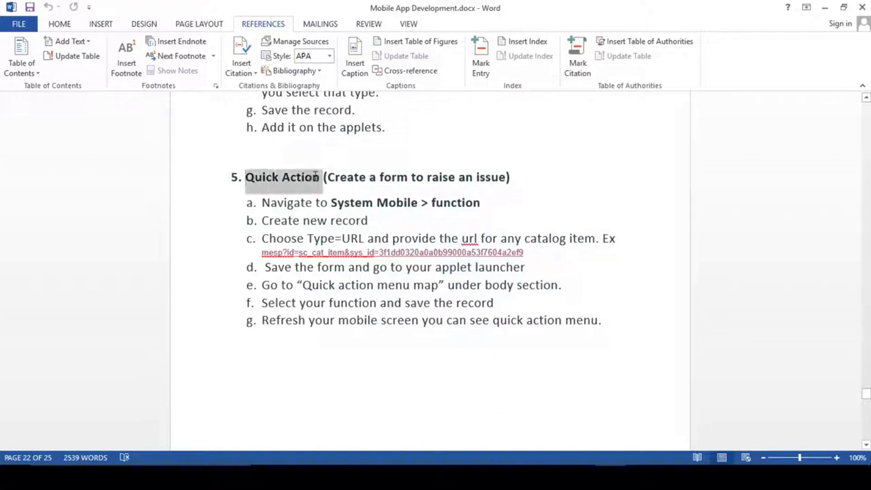
pyautogui.click(302, 179)
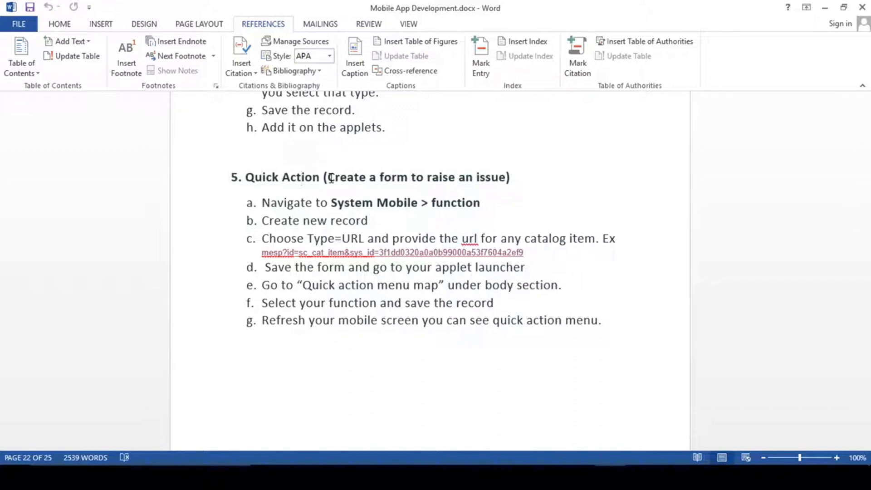
pyautogui.click(641, 476)
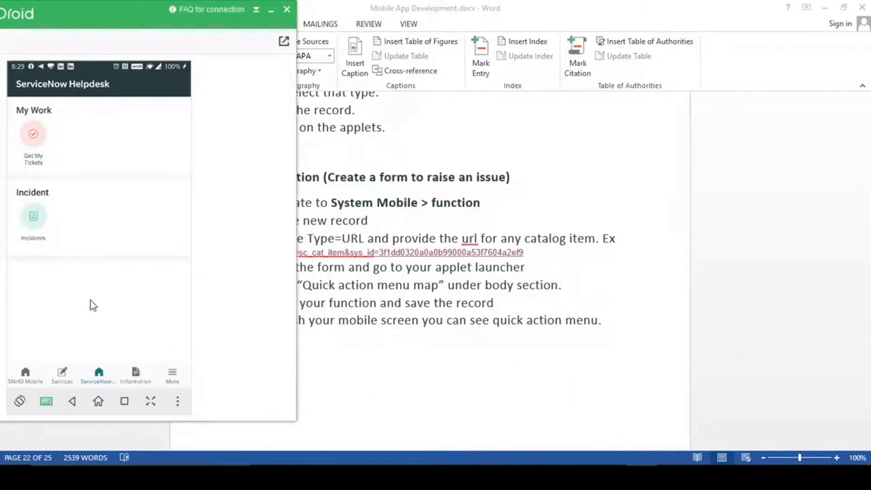
# - Check SNHD Mobile's quick actions (Raise An Issue, Go to Services, Chat With Agent), then return to Word
pyautogui.click(23, 377)
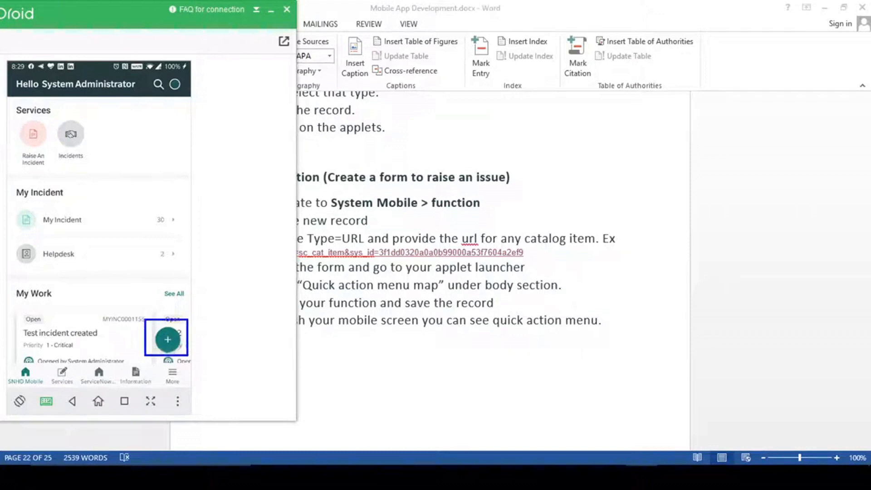
pyautogui.click(169, 340)
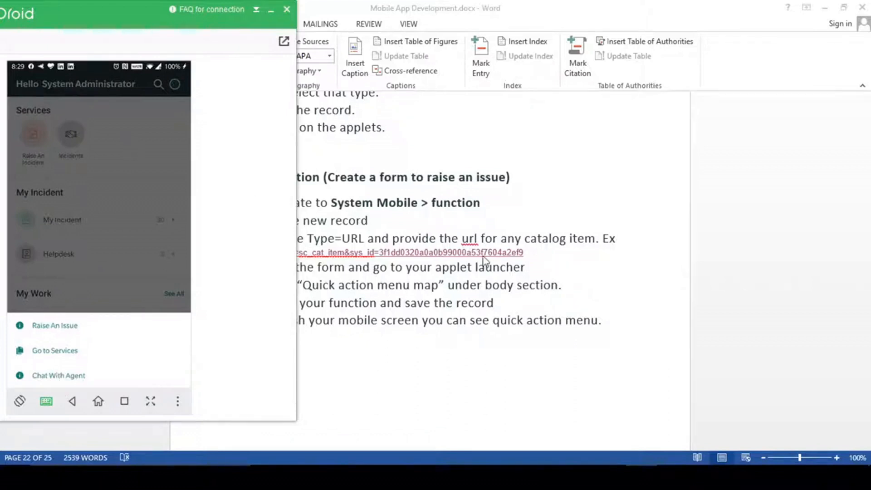
pyautogui.click(130, 150)
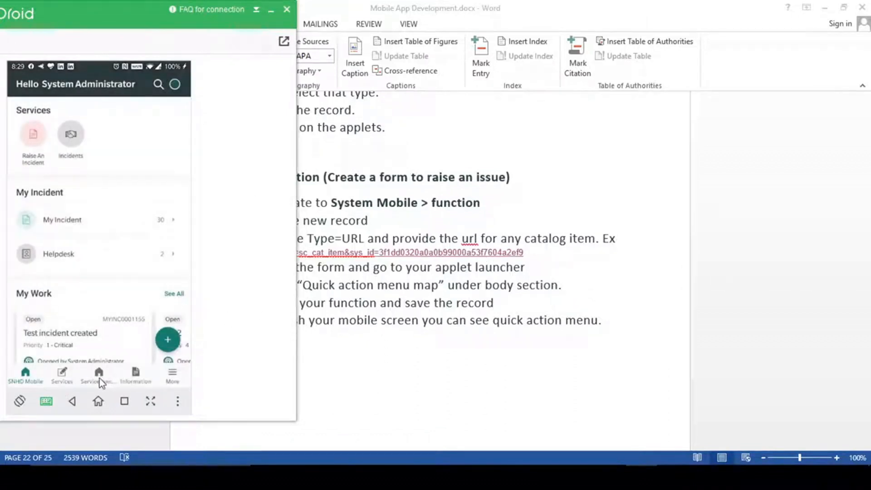
pyautogui.click(99, 379)
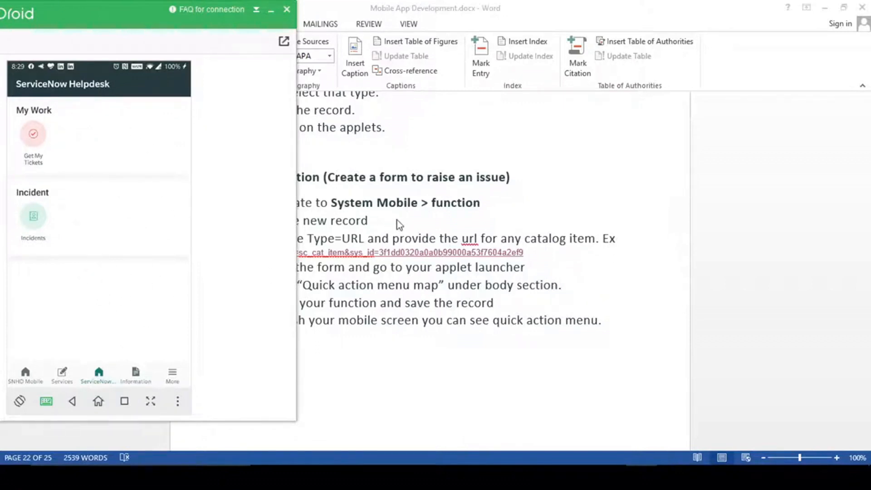
pyautogui.hotkey('alt', 'Tab')
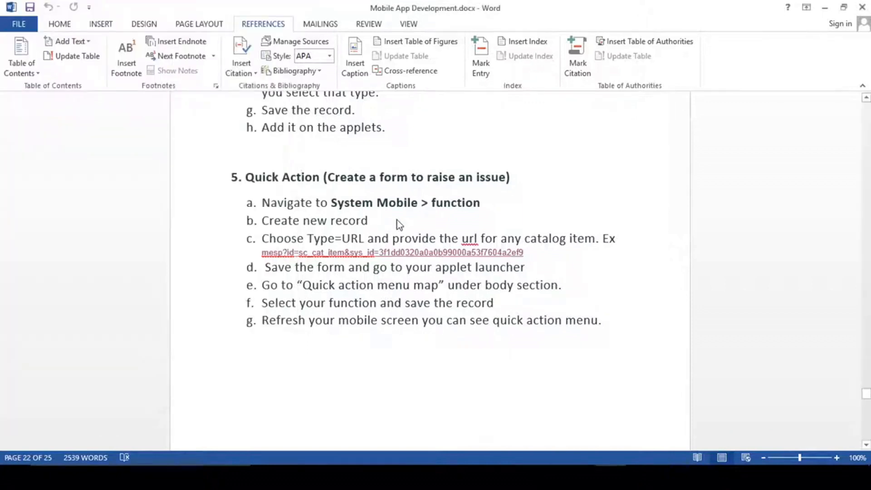
# - Reread the section 5 heading and the Create new record step in the Word guide
pyautogui.click(380, 221)
pyautogui.click(328, 177)
pyautogui.moveTo(328, 177); pyautogui.dragTo(455, 176)
pyautogui.click(369, 213)
# - Filter the navigator for 'portal', open the Service Portal record, and launch it with Try It
pyautogui.click(454, 477)
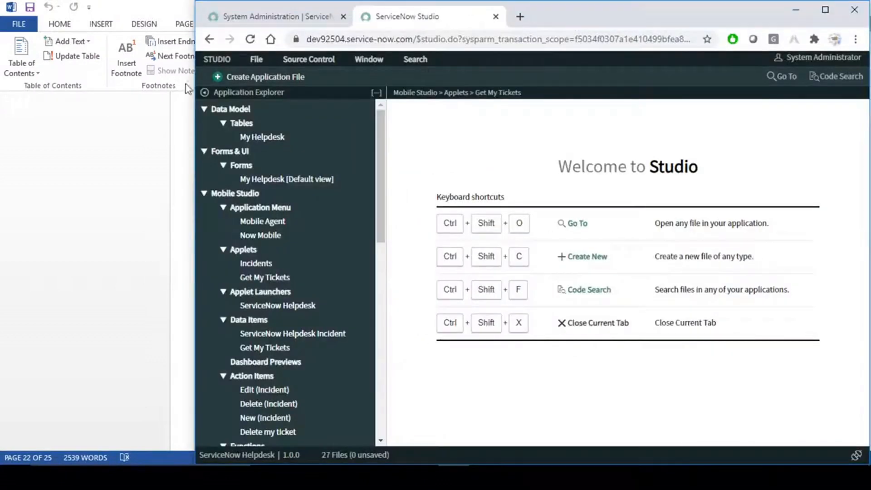
pyautogui.click(259, 20)
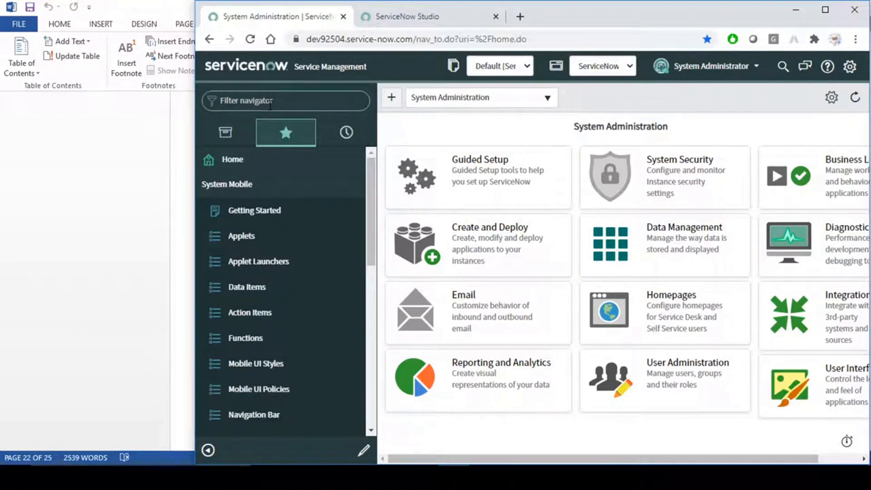
pyautogui.write('po')
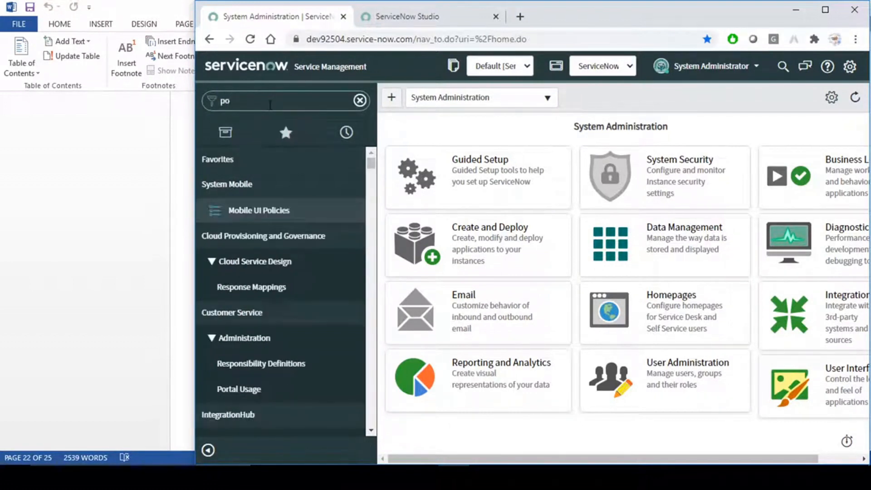
pyautogui.write('rtal')
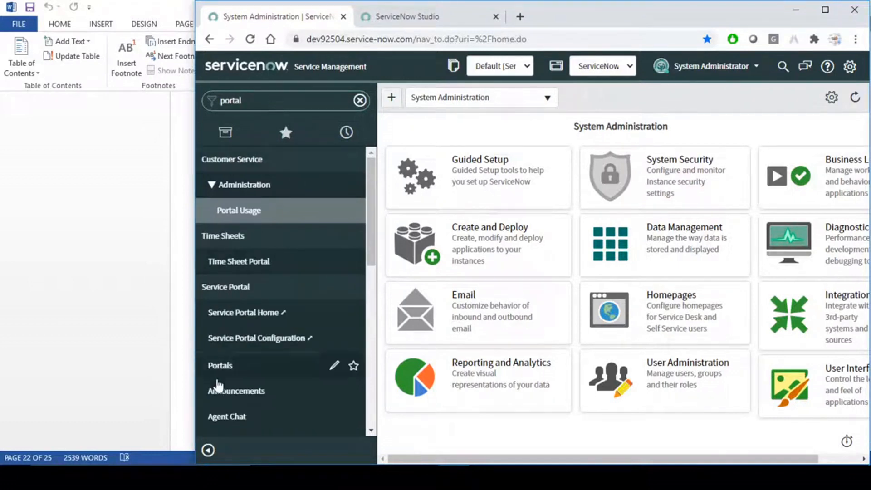
pyautogui.click(226, 367)
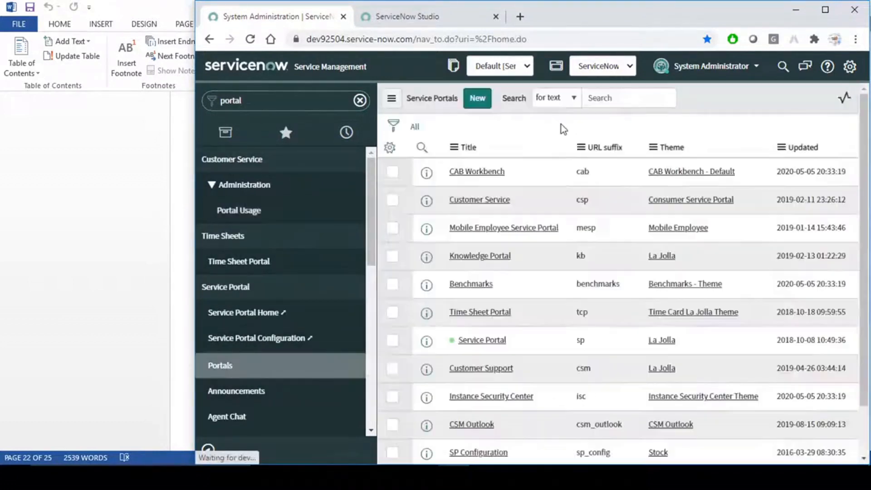
pyautogui.middleClick(477, 389)
pyautogui.click(390, 15)
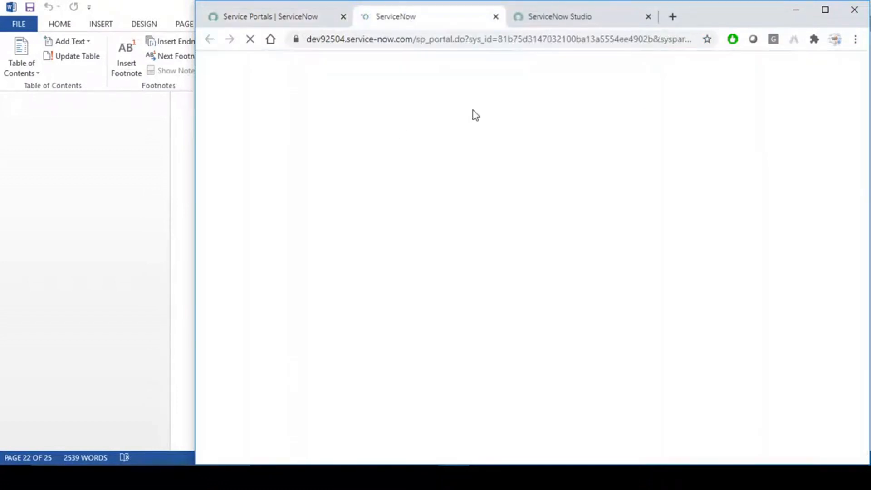
pyautogui.scroll(-4, 510, 132)
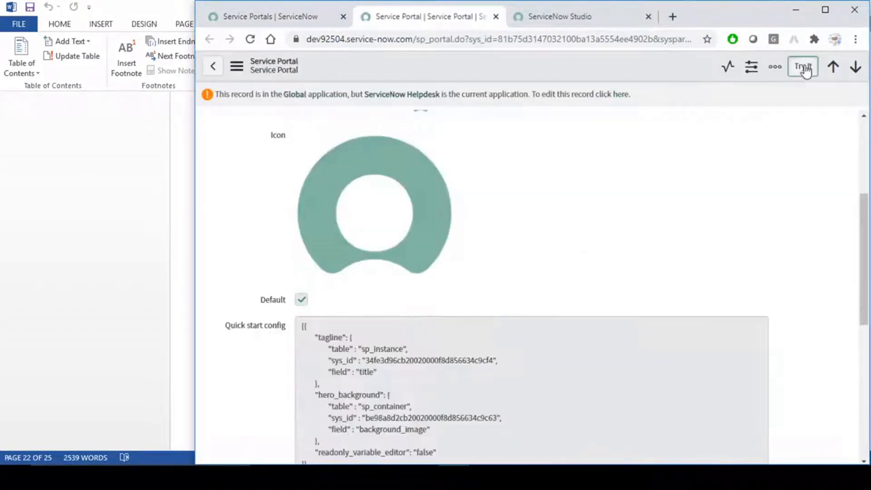
pyautogui.click(803, 68)
pyautogui.click(454, 17)
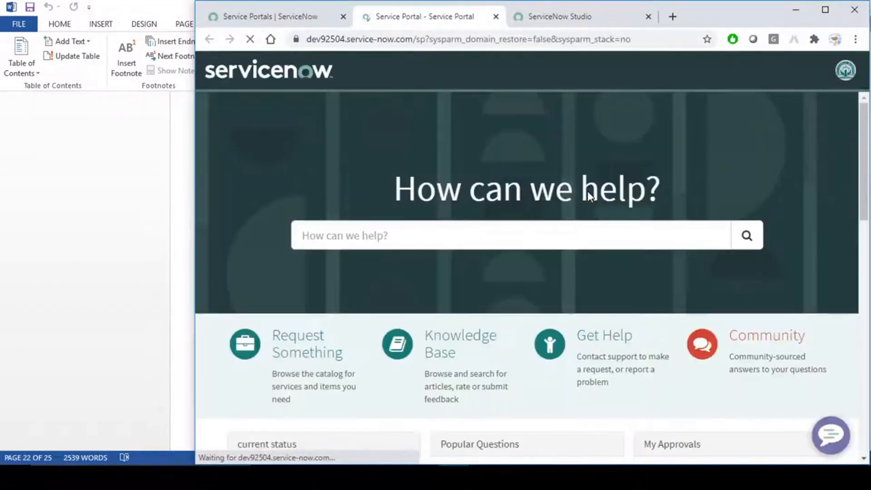
# - Search the portal for 'create', open the Create Incident catalog item, and select its page address
pyautogui.click(389, 235)
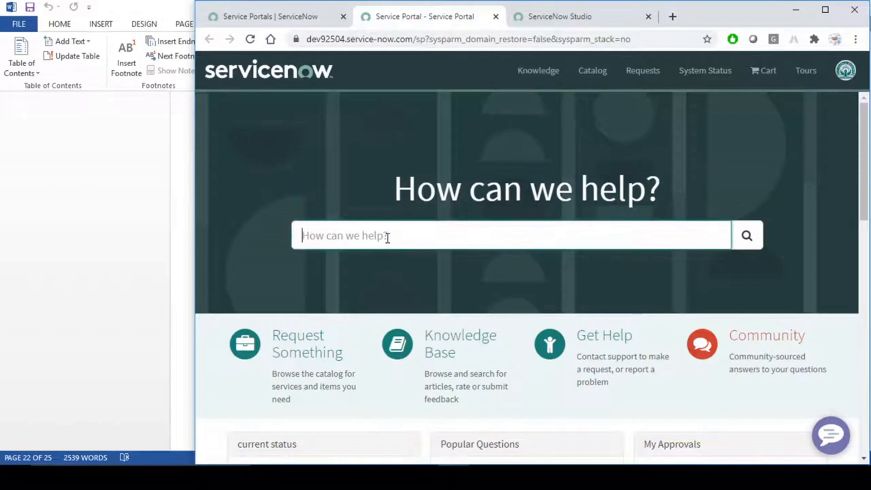
pyautogui.write('c')
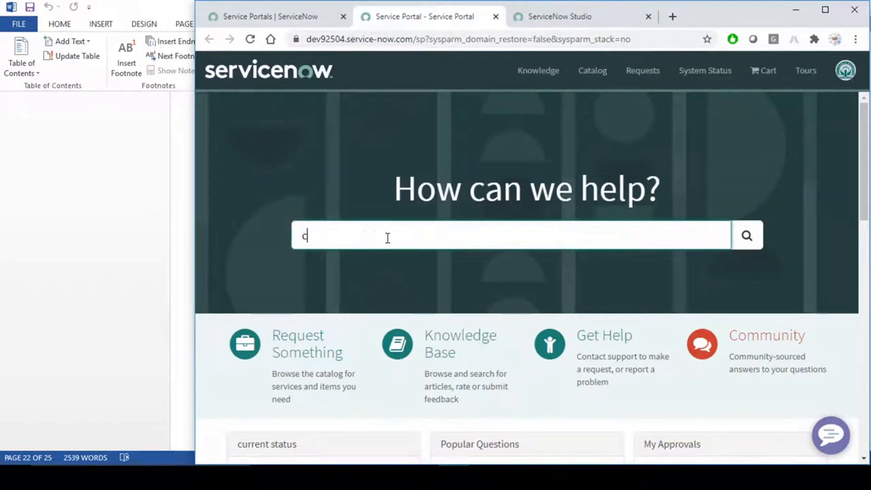
pyautogui.write('reate')
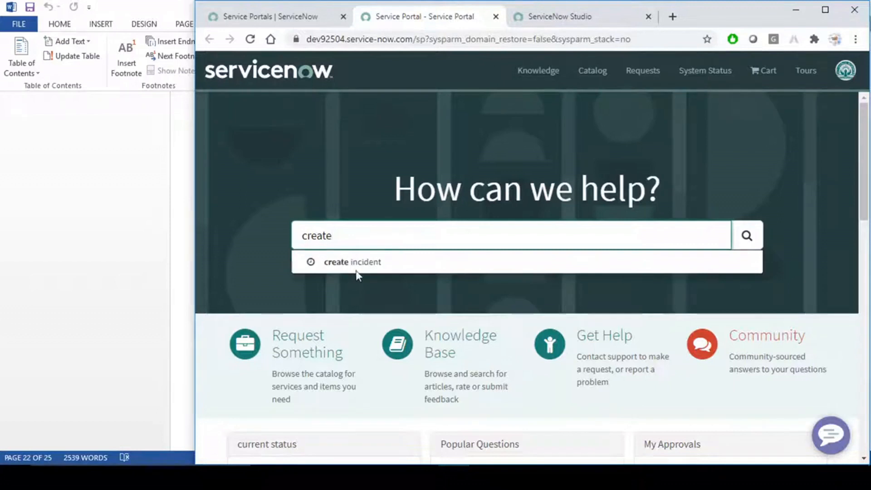
pyautogui.click(363, 262)
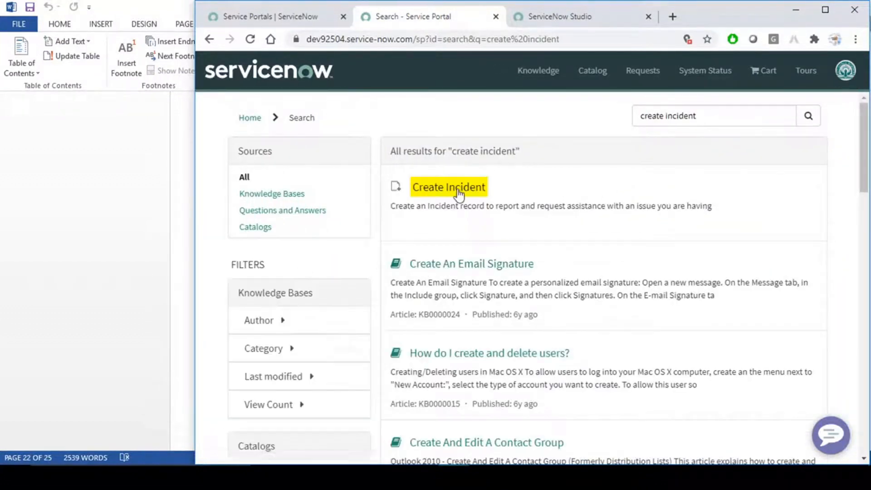
pyautogui.click(463, 187)
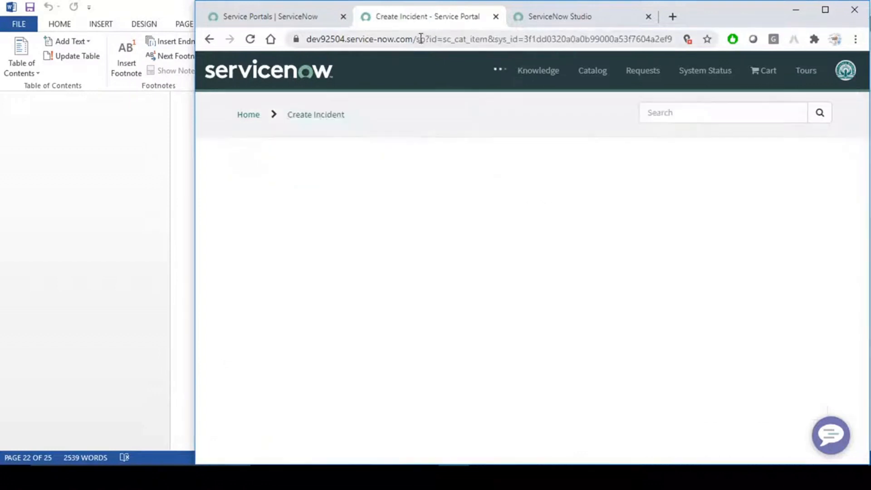
pyautogui.moveTo(415, 39); pyautogui.dragTo(592, 27)
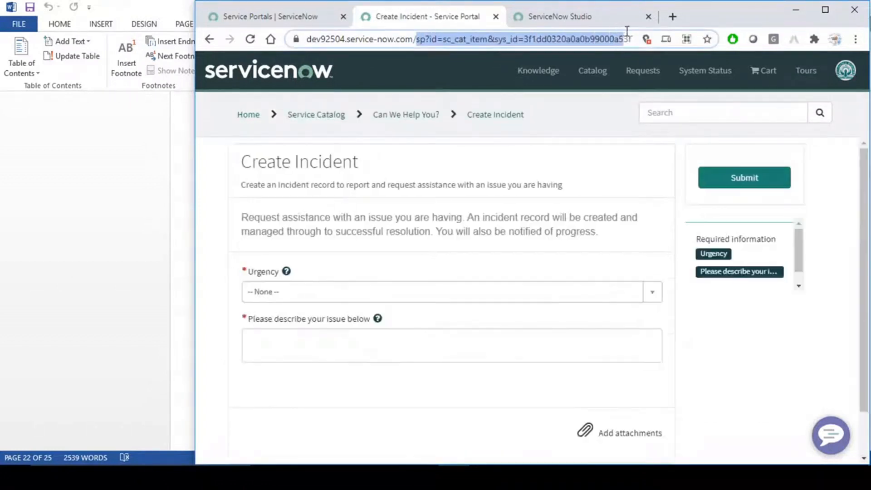
pyautogui.click(572, 122)
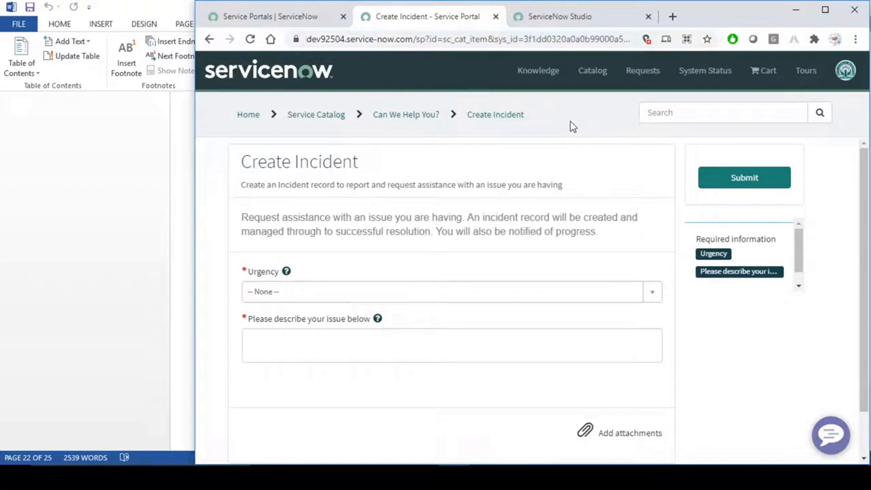
pyautogui.click(553, 17)
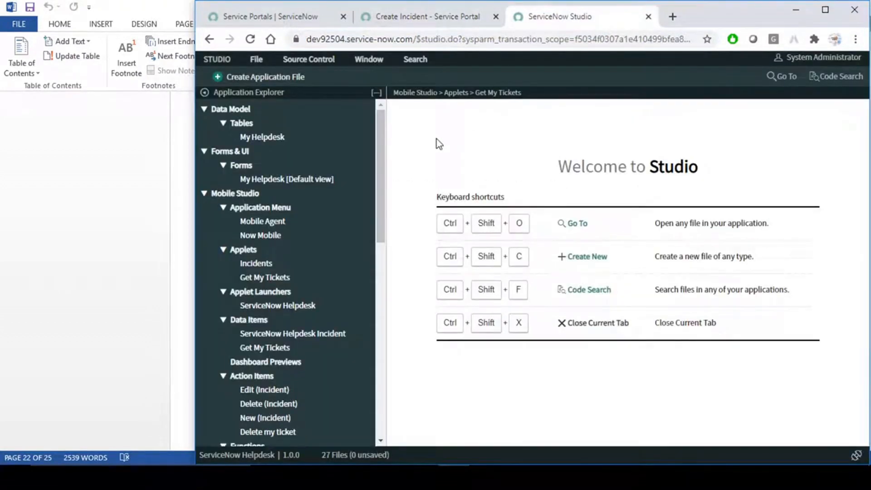
pyautogui.click(600, 476)
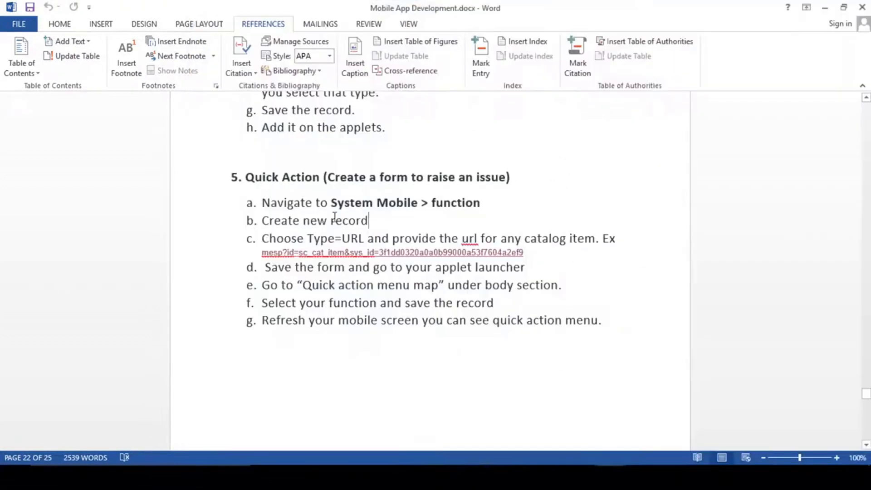
# - Reread Word steps a–c: go to System Mobile functions, create a new record, choose Type=URL
pyautogui.moveTo(263, 203); pyautogui.dragTo(425, 211)
pyautogui.click(413, 204)
pyautogui.doubleClick(450, 203)
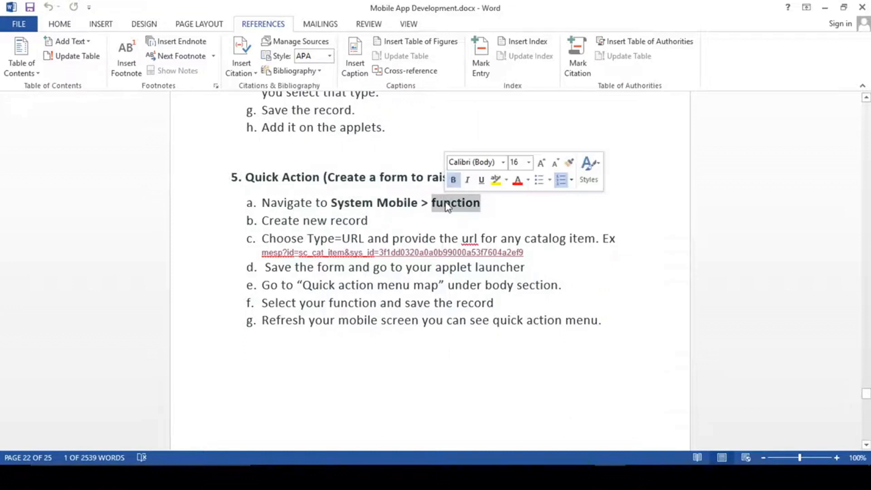
pyautogui.click(404, 203)
pyautogui.moveTo(263, 221); pyautogui.dragTo(369, 223)
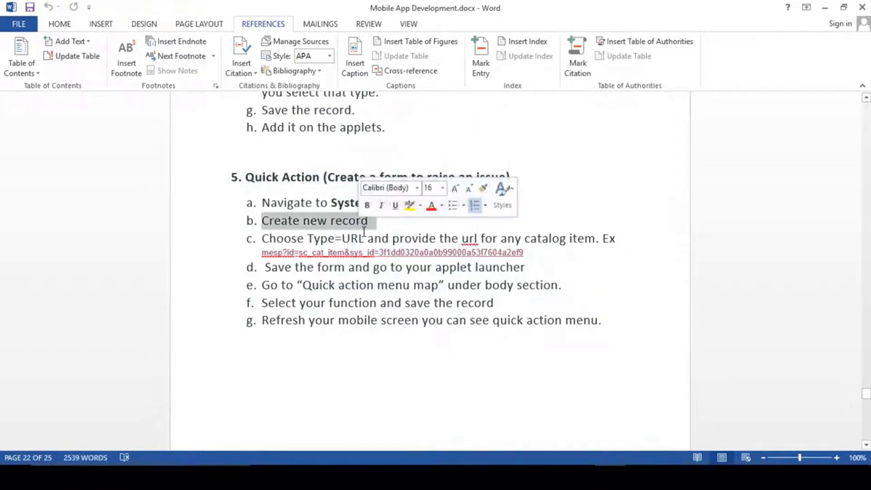
pyautogui.click(359, 238)
pyautogui.moveTo(291, 241); pyautogui.dragTo(393, 239)
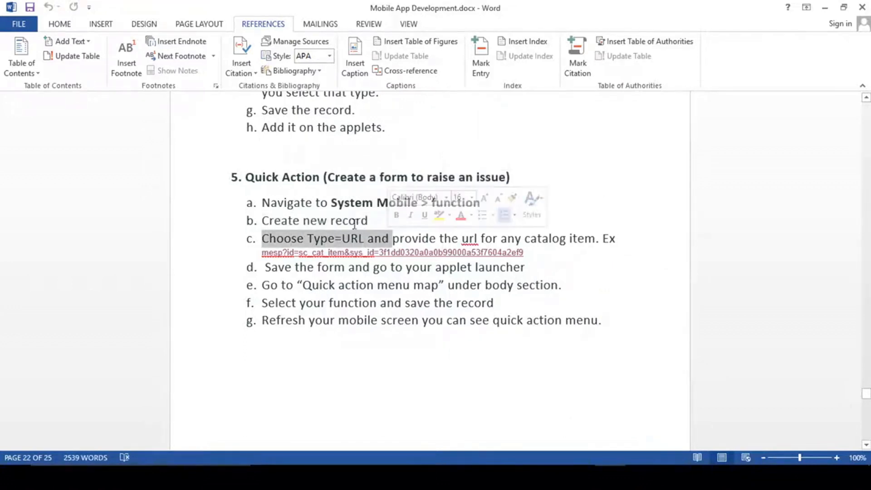
pyautogui.click(349, 221)
# - Filter the navigator for 'funct' and open System Mobile > Functions in a new tab
pyautogui.hotkey('alt', 'Tab')
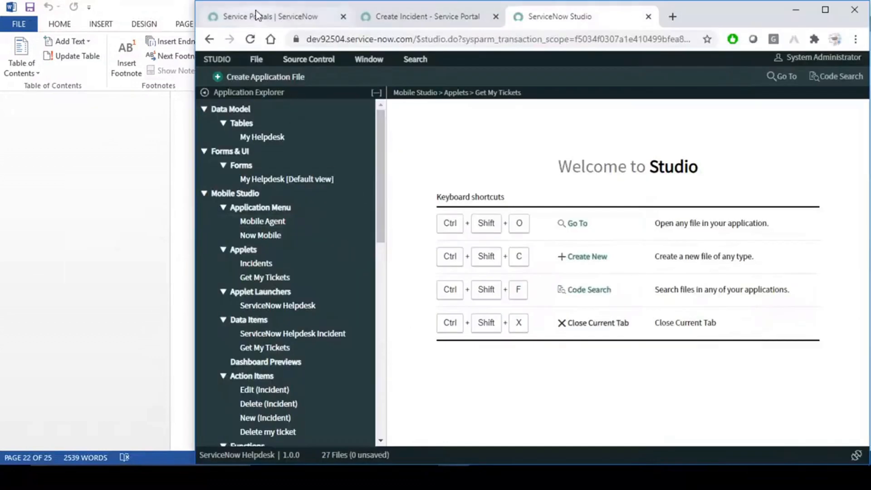
pyautogui.click(272, 16)
pyautogui.doubleClick(278, 99)
pyautogui.press('BackSpace')
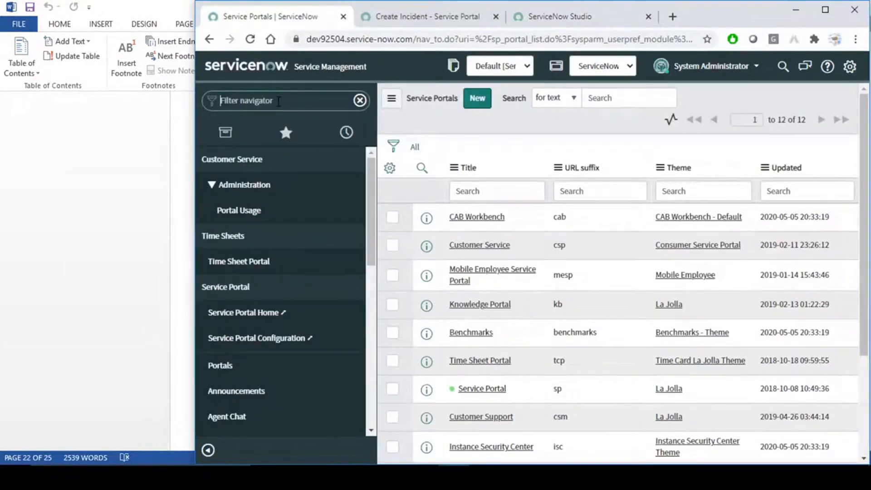
pyautogui.write('function')
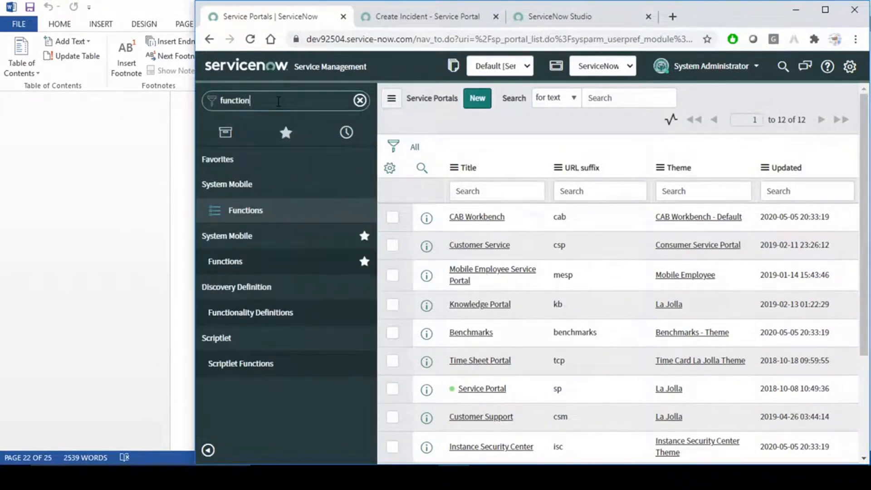
pyautogui.middleClick(249, 213)
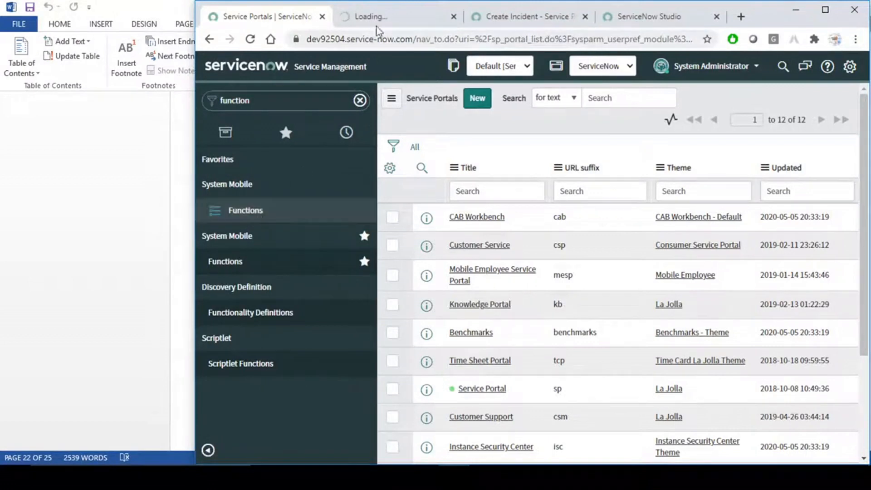
pyautogui.click(381, 16)
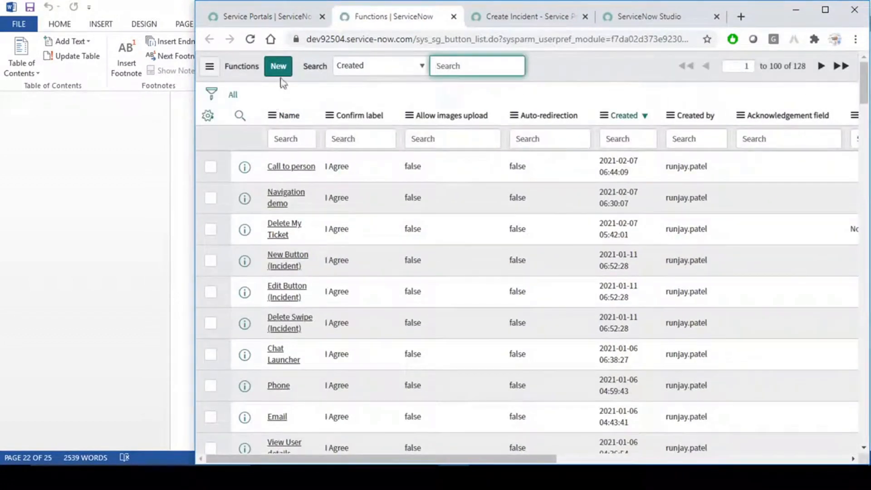
# - Create a new function named Raise An Issue, with type URL and link label Raise An Issue
pyautogui.click(278, 69)
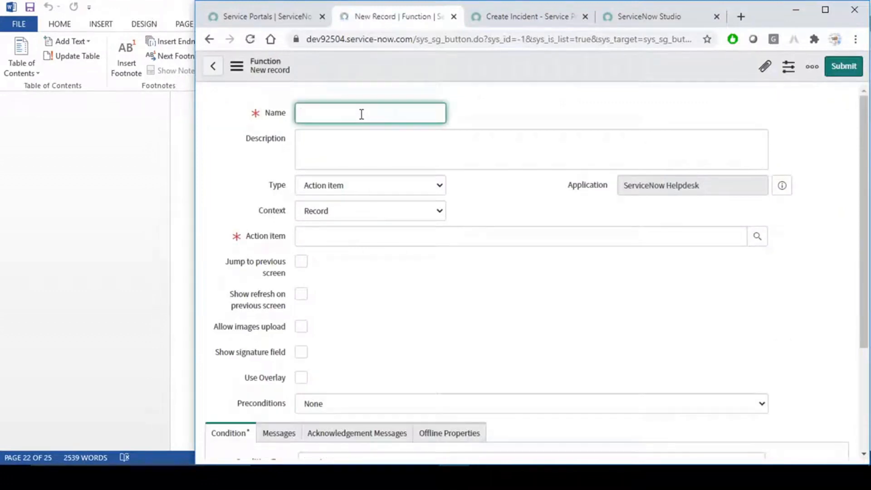
pyautogui.write('Raise An')
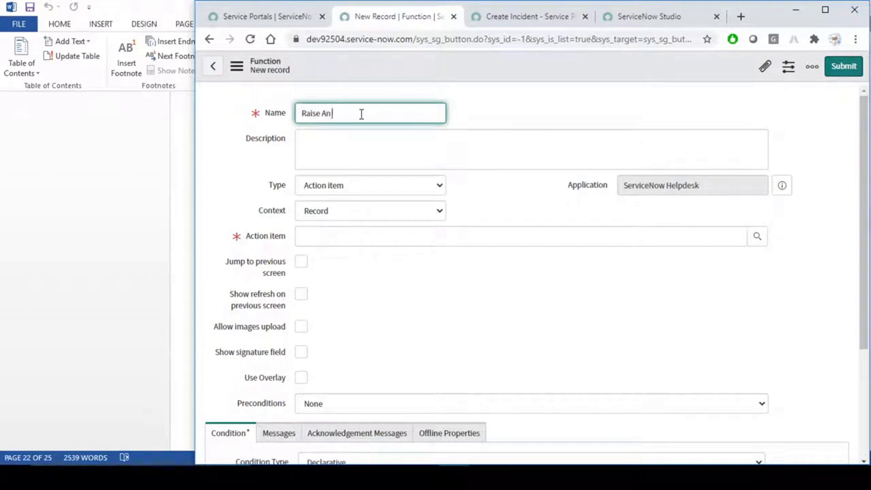
pyautogui.click(380, 145)
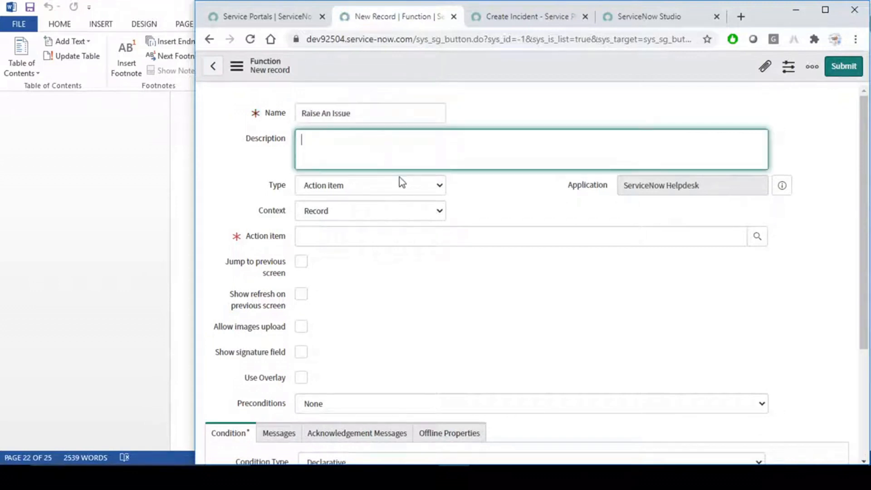
pyautogui.click(422, 186)
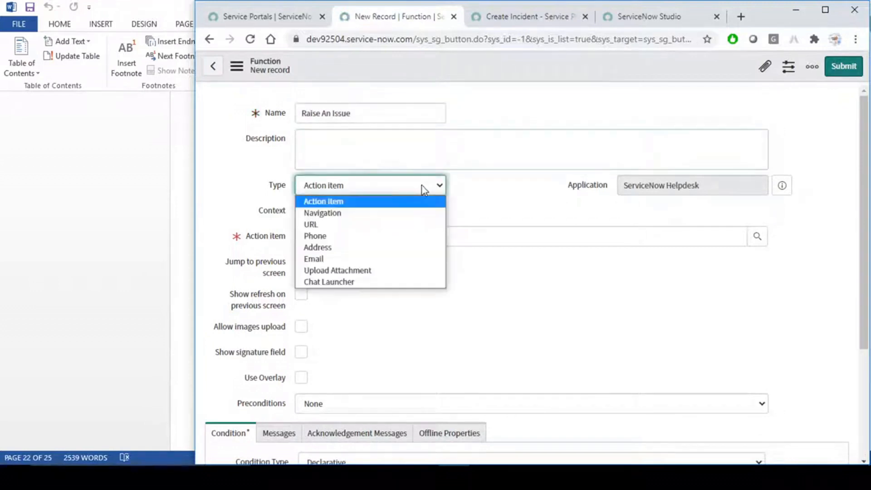
pyautogui.click(328, 225)
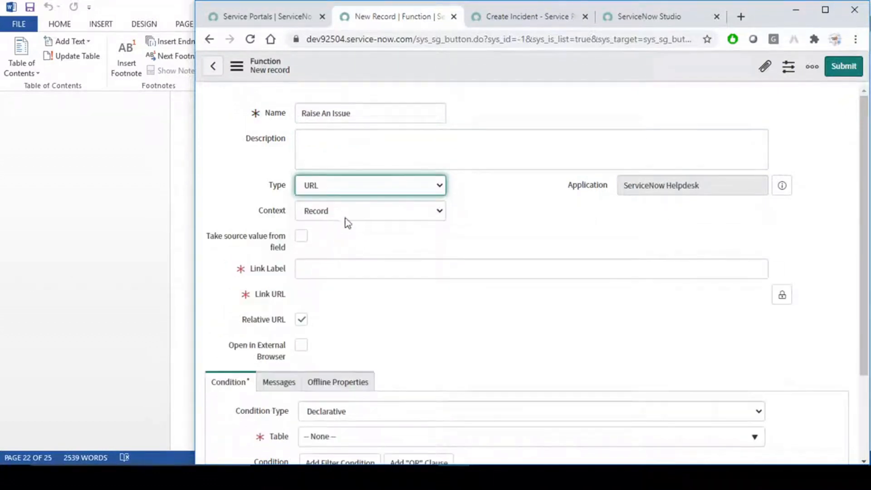
pyautogui.click(324, 272)
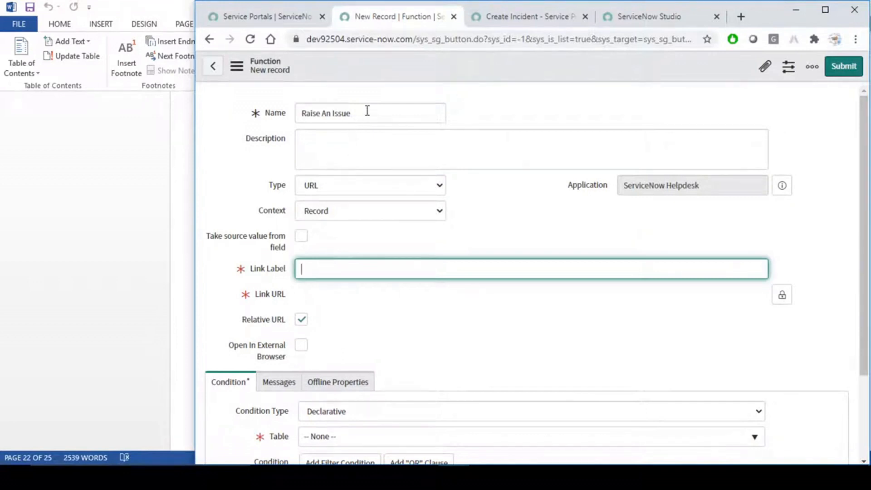
pyautogui.moveTo(368, 111); pyautogui.dragTo(222, 113)
pyautogui.hotkey('ctrl', 'c')
pyautogui.click(330, 272)
pyautogui.hotkey('ctrl', 'v')
pyautogui.click(295, 293)
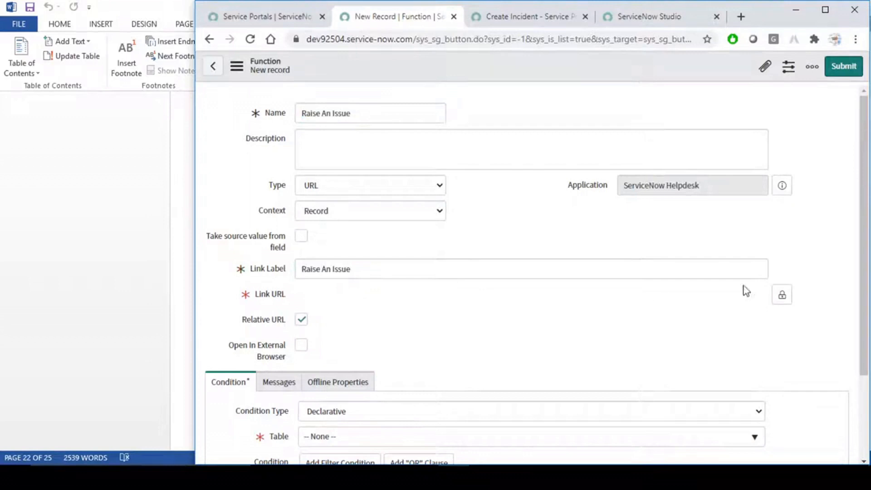
# - Unlock the Link URL field and paste the Create Incident portal page address into it
pyautogui.click(782, 297)
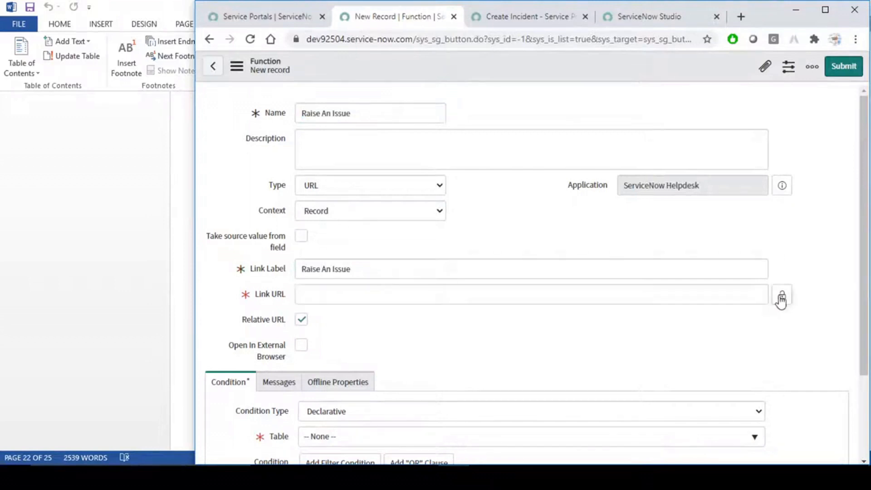
pyautogui.click(511, 19)
pyautogui.moveTo(417, 40); pyautogui.dragTo(648, 38)
pyautogui.hotkey('ctrl', 'c')
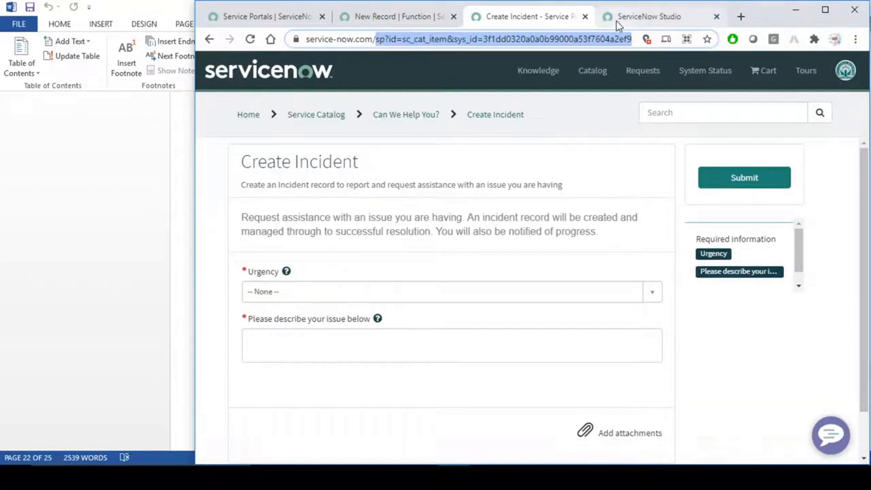
pyautogui.hotkey('alt', 'Tab')
pyautogui.hotkey('alt', 'Tab')
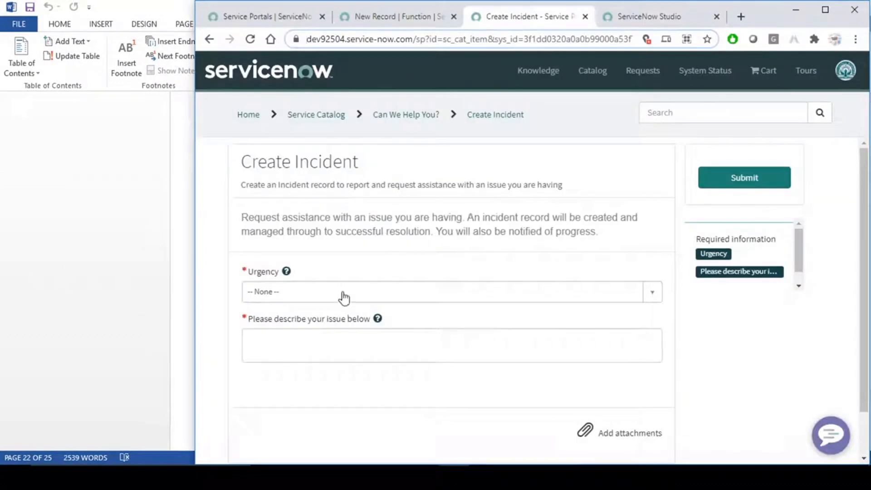
pyautogui.click(402, 17)
pyautogui.click(327, 295)
pyautogui.hotkey('ctrl', 'v')
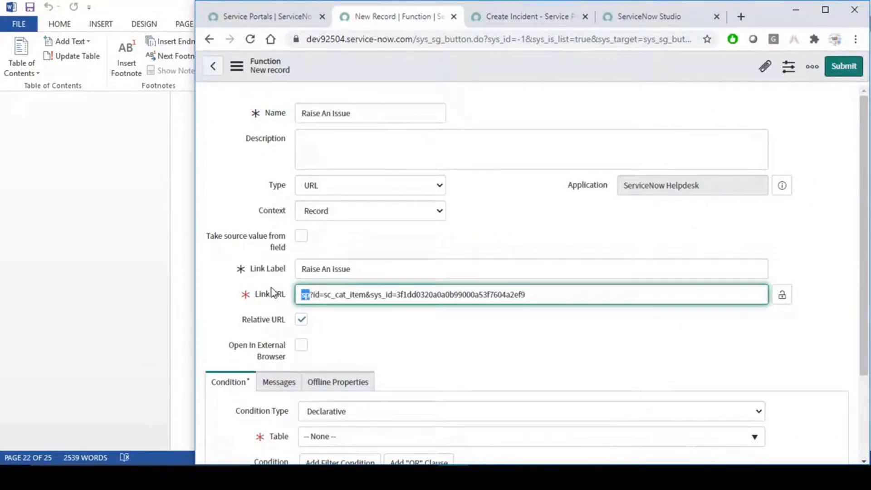
pyautogui.click(384, 335)
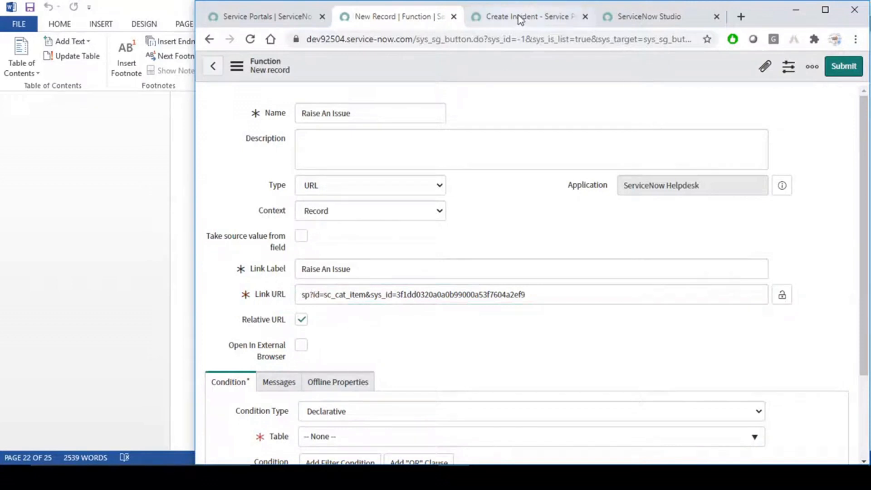
# - Change the Link URL's 'sp' prefix to the mesp portal so it starts mesp?id=sc_cat_item
pyautogui.click(265, 17)
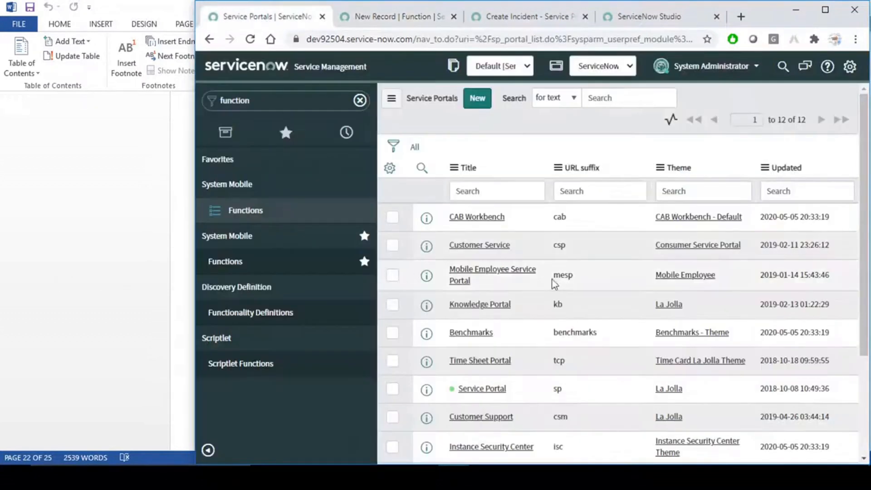
pyautogui.doubleClick(561, 276)
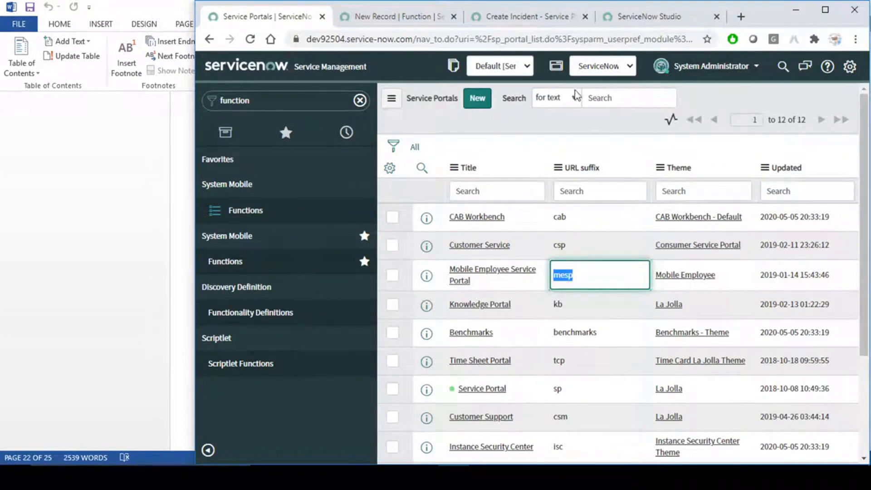
pyautogui.click(402, 16)
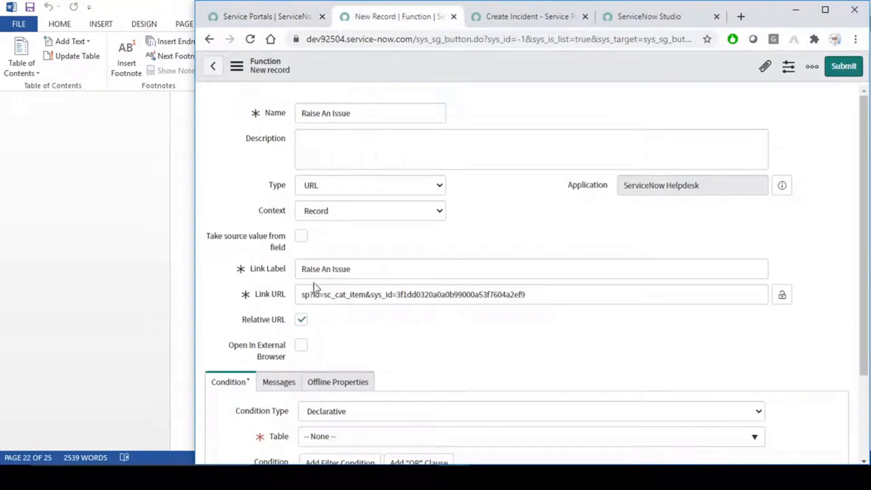
pyautogui.click(308, 296)
pyautogui.press('BackSpace')
pyautogui.write('mes')
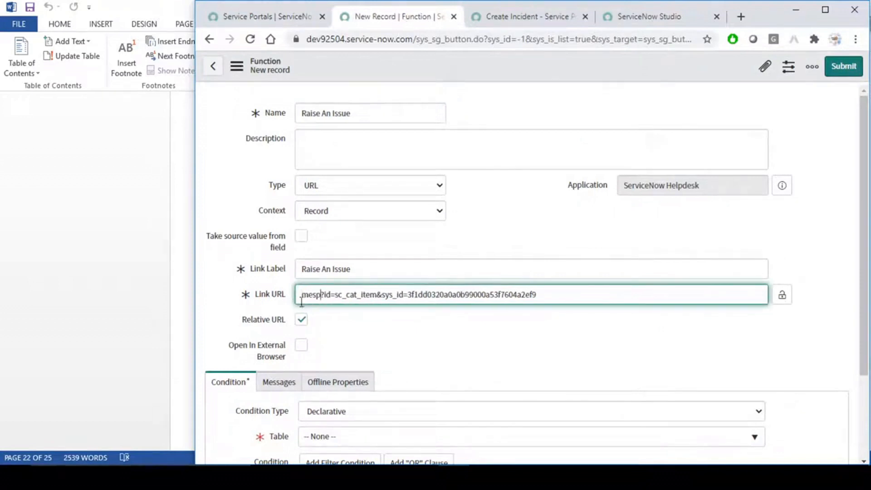
pyautogui.click(493, 346)
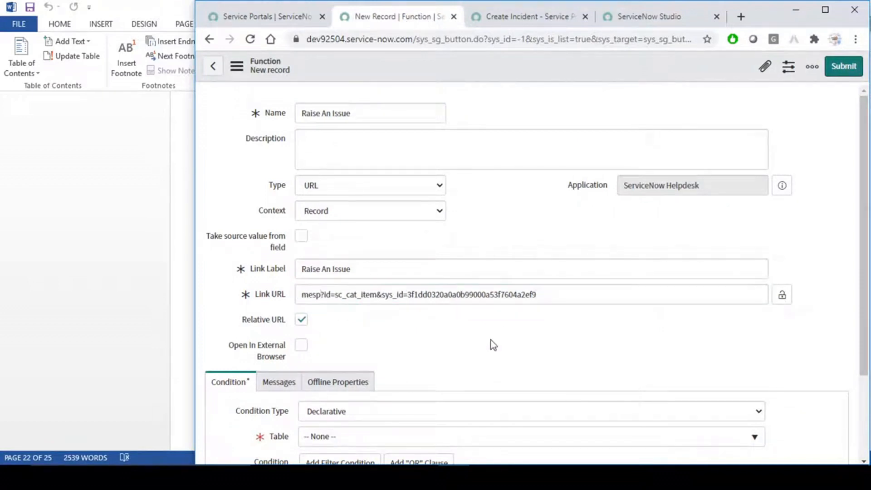
# - Choose My Helpdesk as the Condition tab's Table, searching for 'my h'
pyautogui.scroll(-2, 493, 345)
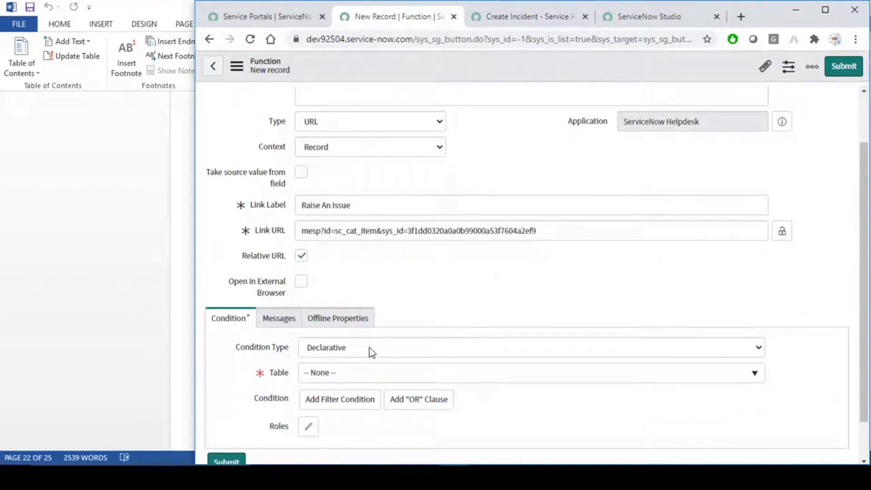
pyautogui.click(358, 376)
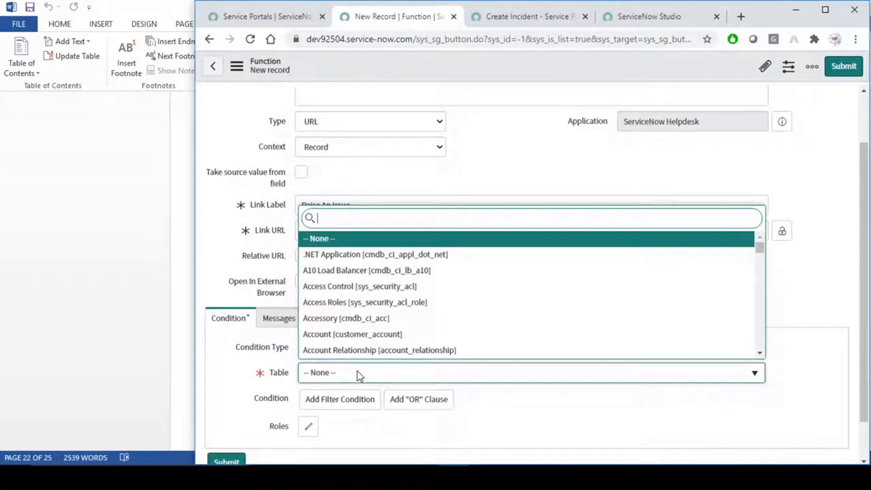
pyautogui.write('my h')
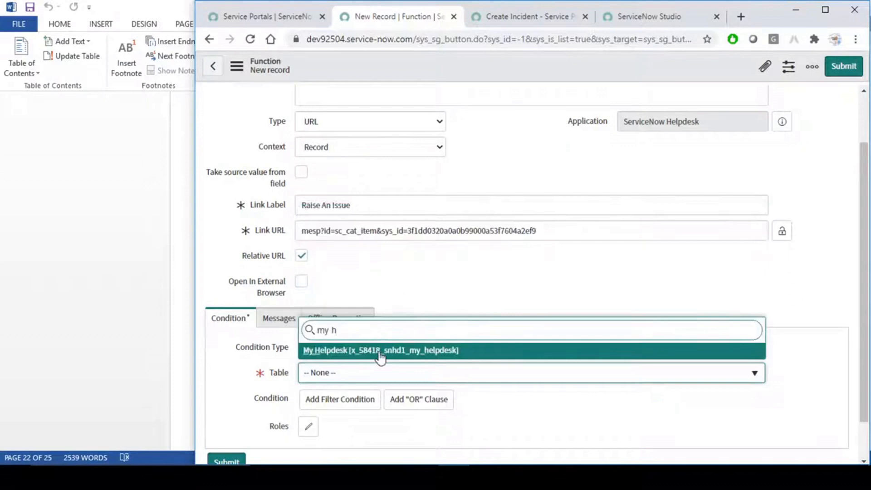
pyautogui.click(380, 352)
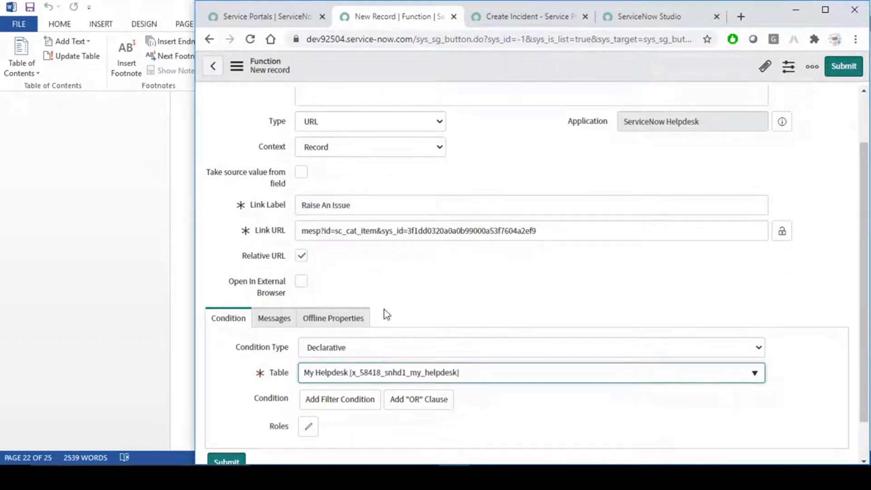
pyautogui.click(274, 320)
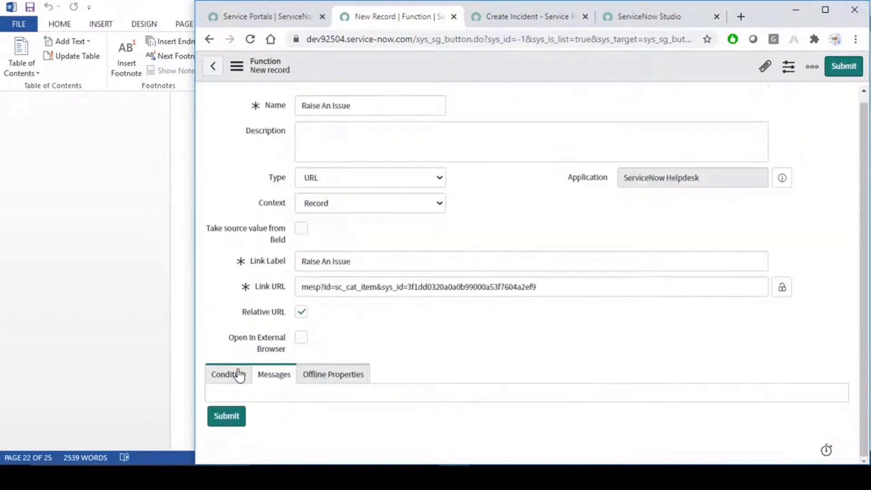
pyautogui.scroll(-3, 435, 366)
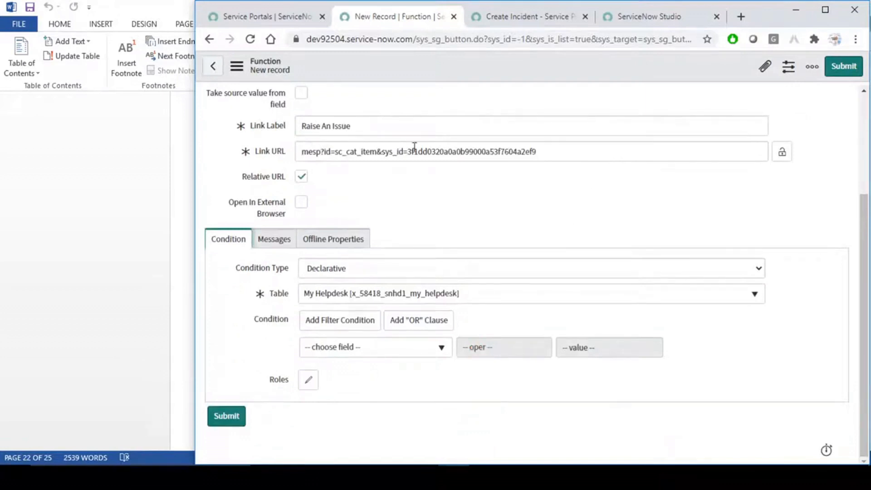
pyautogui.scroll(3, 592, 178)
# - Save the Raise An Issue function record from the form header's context menu
pyautogui.rightClick(461, 68)
pyautogui.click(481, 75)
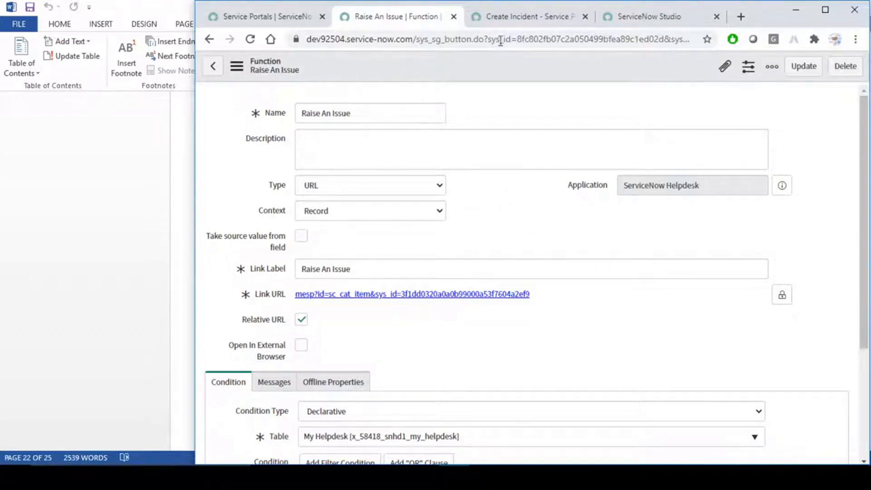
pyautogui.click(643, 18)
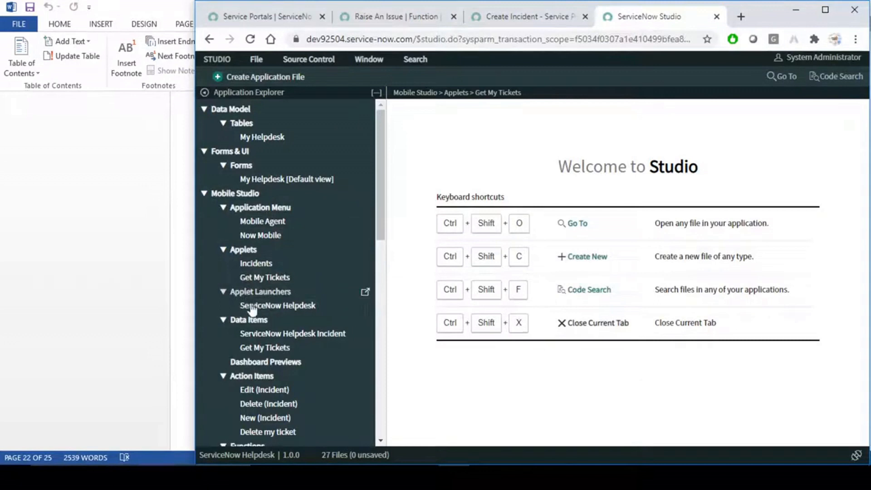
# - Open the ServiceNow Helpdesk applet launcher and confirm its Quick Actions section is empty, comparing with the phone
pyautogui.click(278, 308)
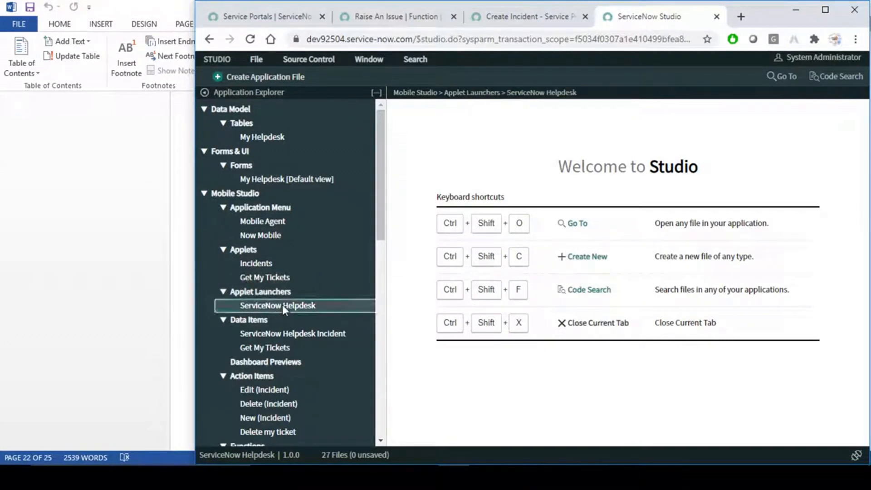
pyautogui.click(641, 476)
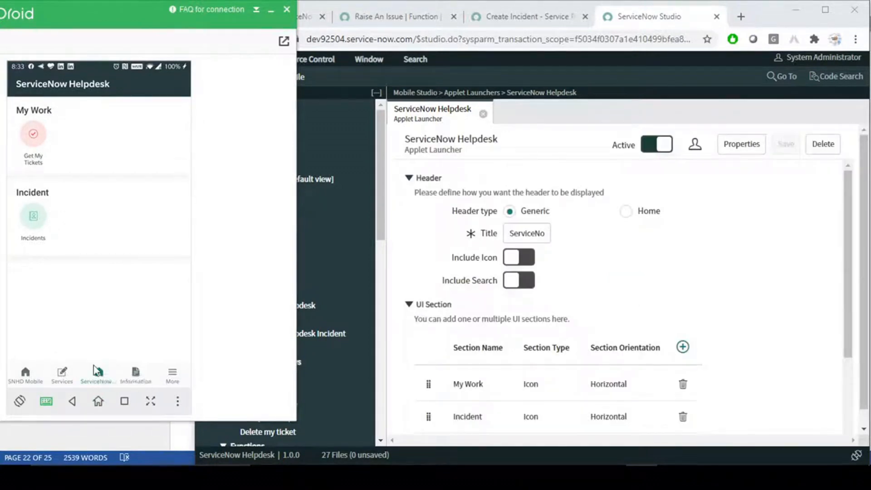
pyautogui.click(762, 221)
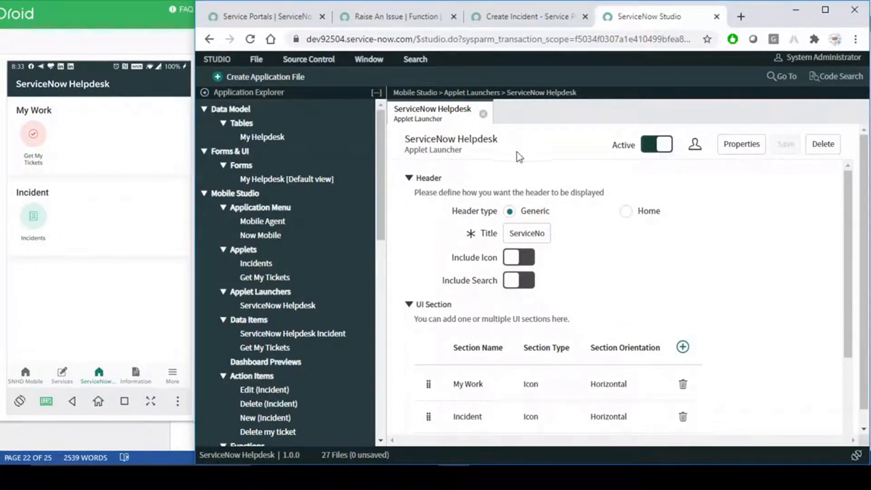
pyautogui.scroll(-2, 673, 270)
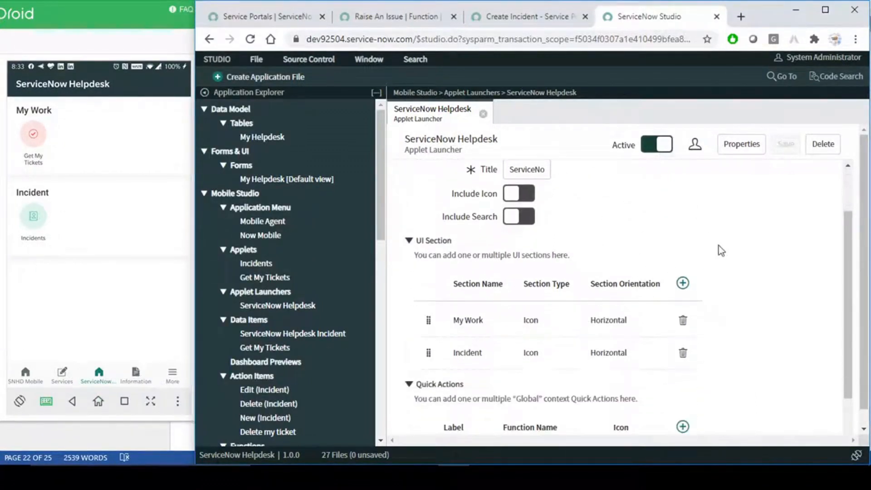
pyautogui.scroll(-2, 671, 244)
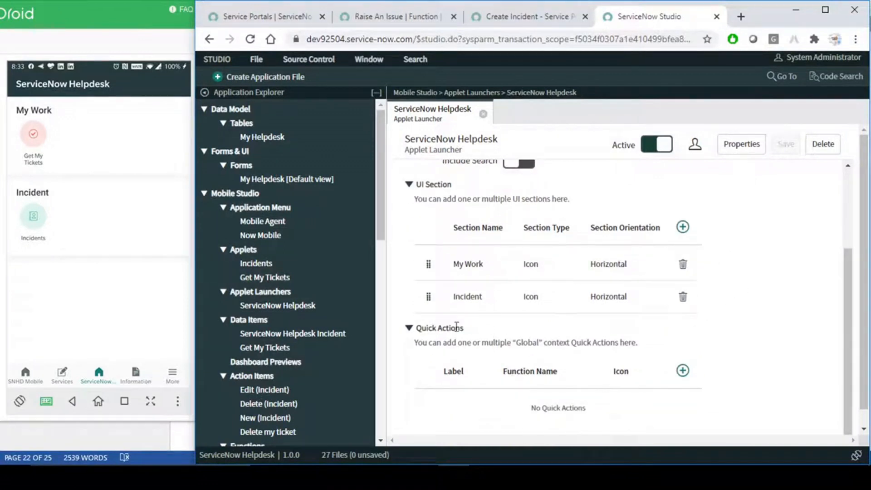
pyautogui.moveTo(481, 328); pyautogui.dragTo(413, 328)
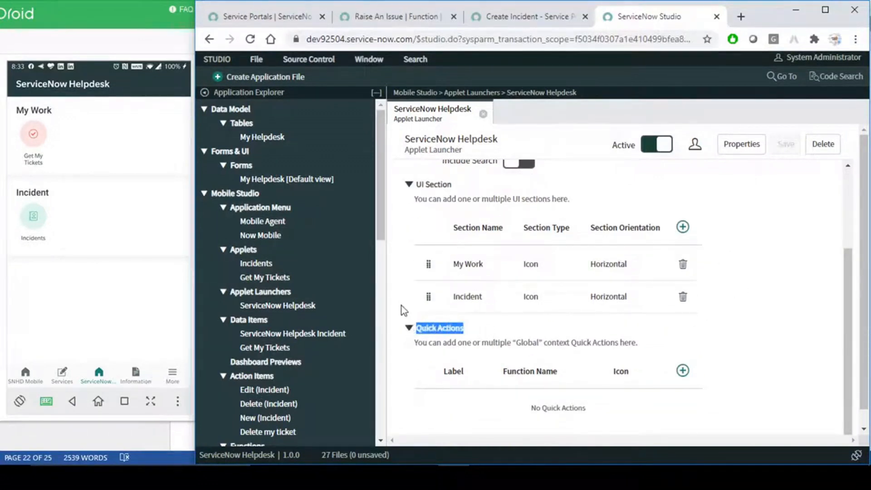
pyautogui.click(401, 311)
pyautogui.moveTo(399, 314)
pyautogui.mouseDown()
pyautogui.moveTo(438, 341)
pyautogui.moveTo(704, 358)
pyautogui.mouseUp()
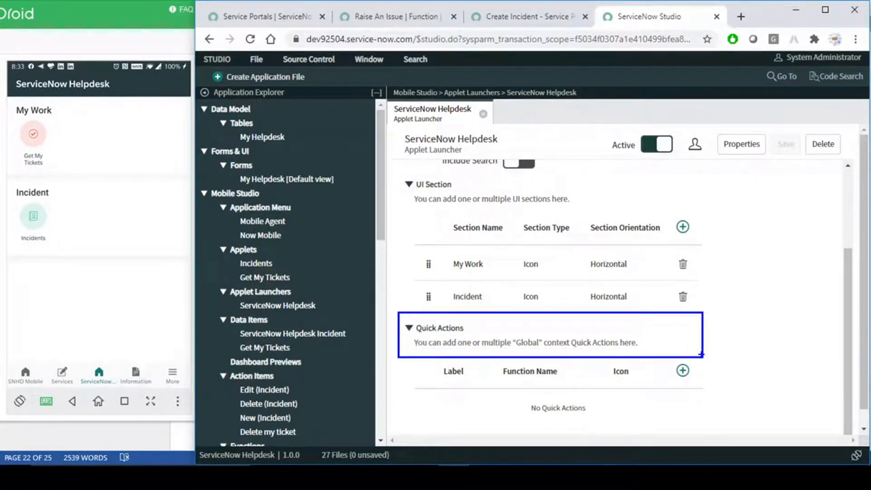
pyautogui.press('Escape')
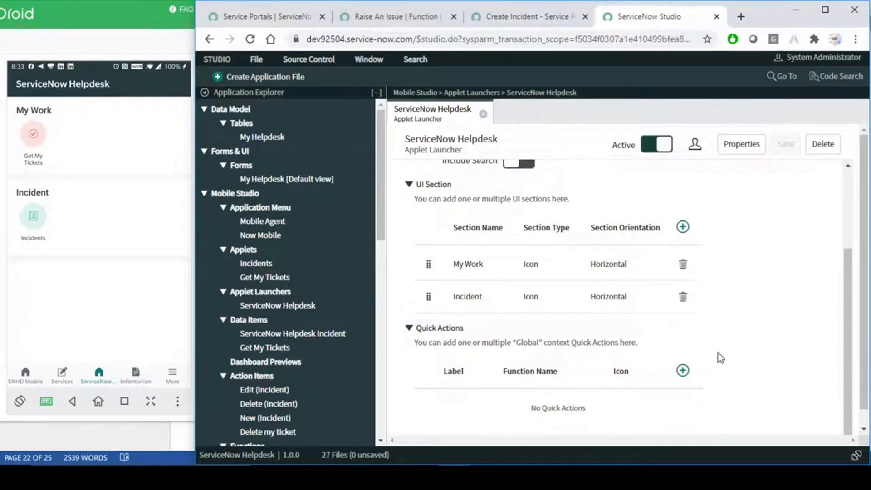
pyautogui.click(375, 18)
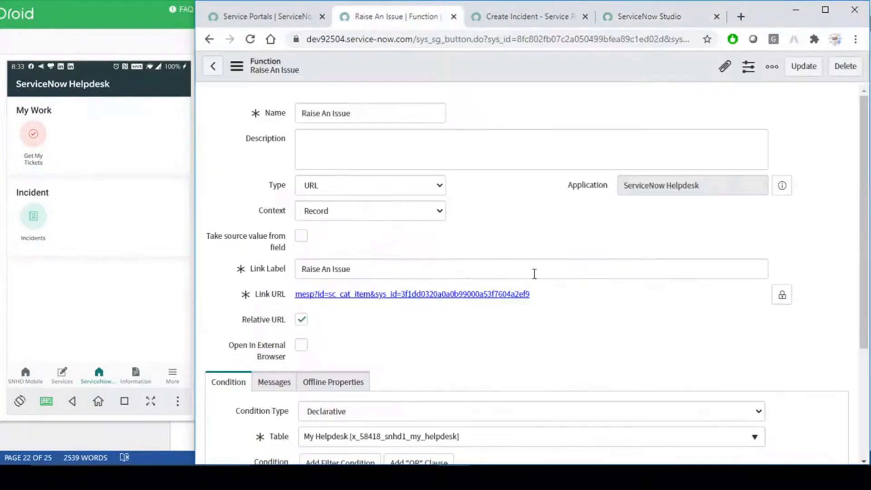
pyautogui.click(652, 20)
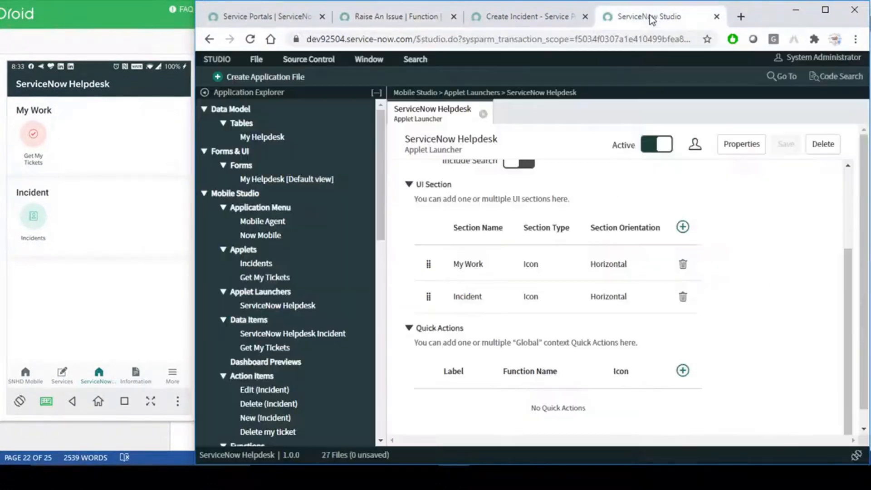
# - Start a quick action labelled Raise An Issue and give it the documents icon
pyautogui.click(684, 372)
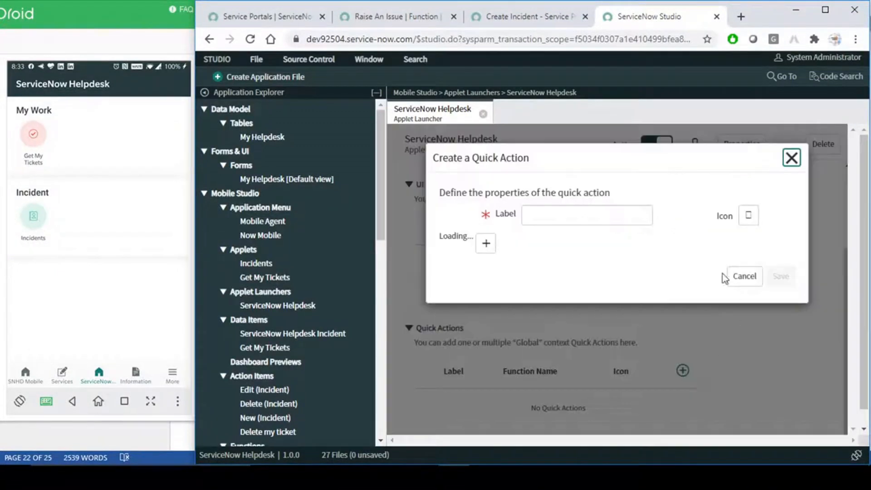
pyautogui.click(572, 213)
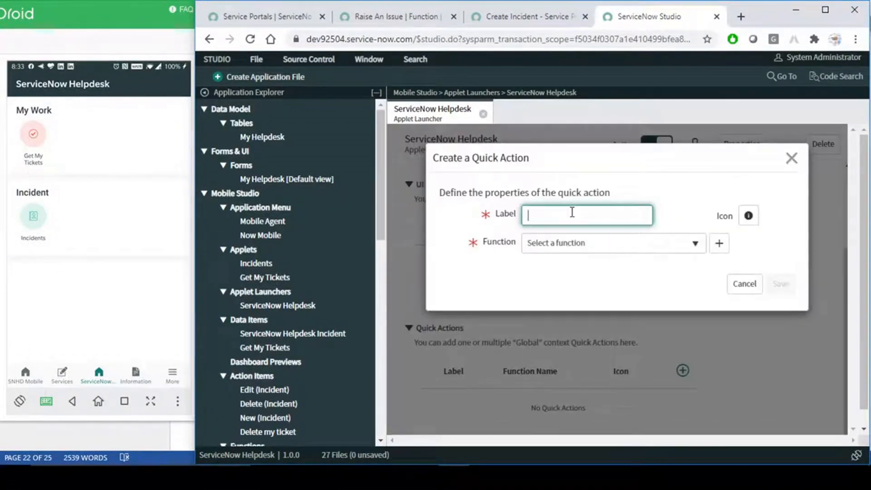
pyautogui.write('mesp')
pyautogui.press('BackSpace')
pyautogui.press('BackSpace')
pyautogui.press('BackSpace')
pyautogui.press('BackSpace')
pyautogui.click(375, 20)
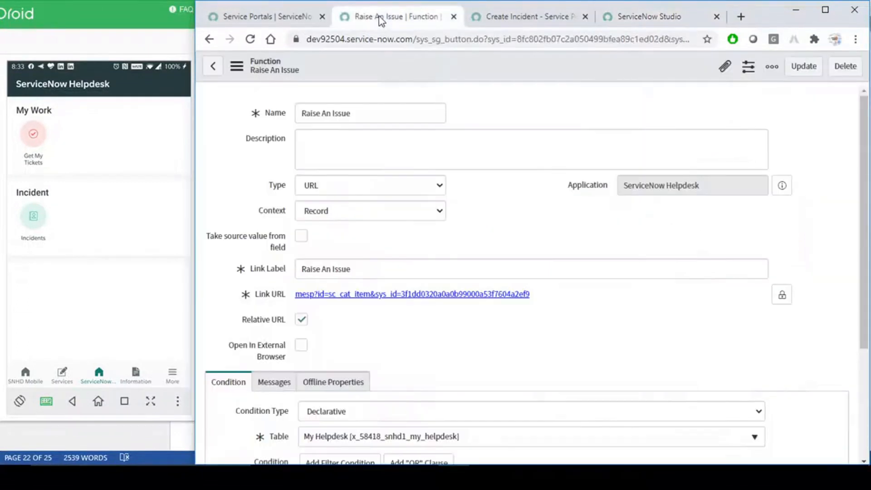
pyautogui.tripleClick(371, 109)
pyautogui.hotkey('ctrl', 'c')
pyautogui.click(525, 18)
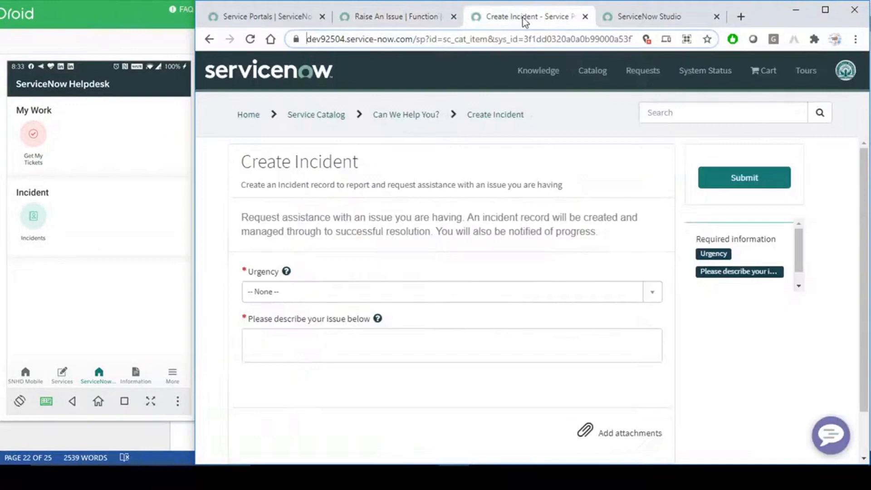
pyautogui.click(627, 18)
pyautogui.hotkey('ctrl', 'v')
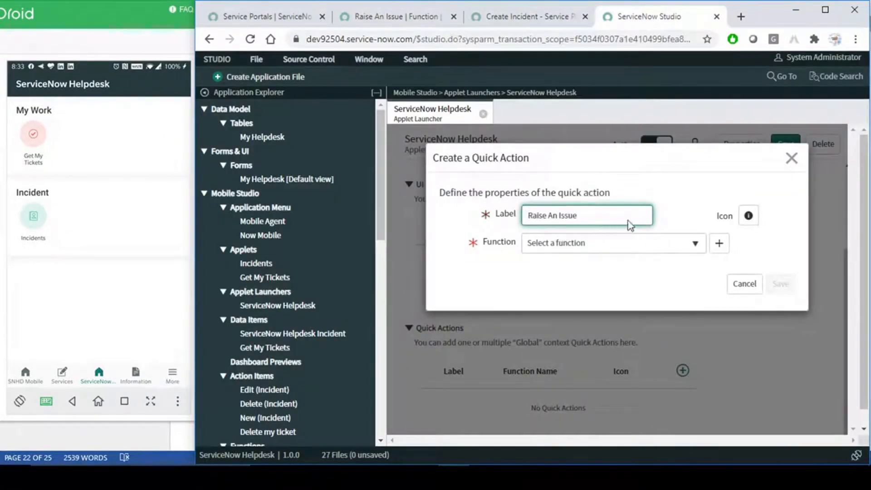
pyautogui.click(677, 200)
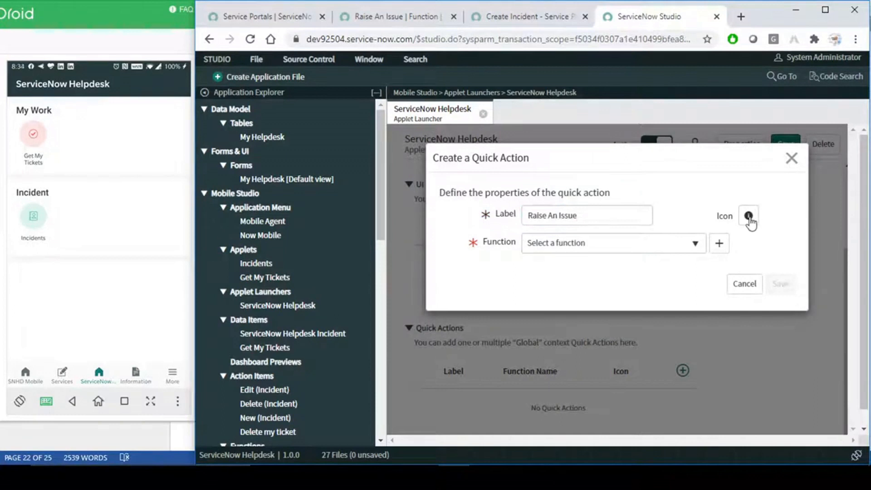
pyautogui.click(749, 218)
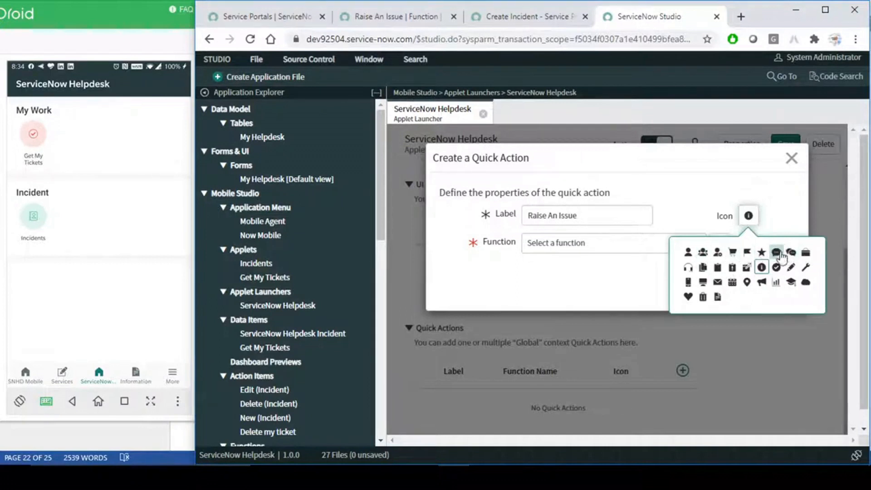
pyautogui.click(790, 254)
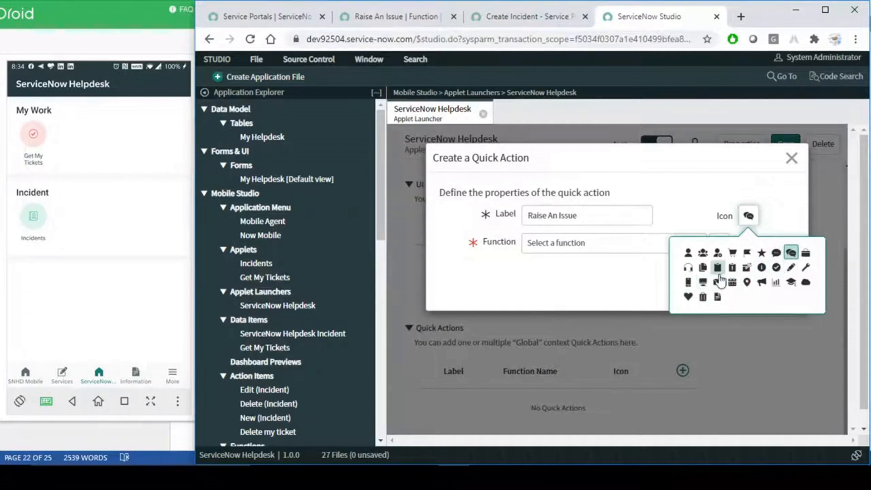
pyautogui.click(705, 267)
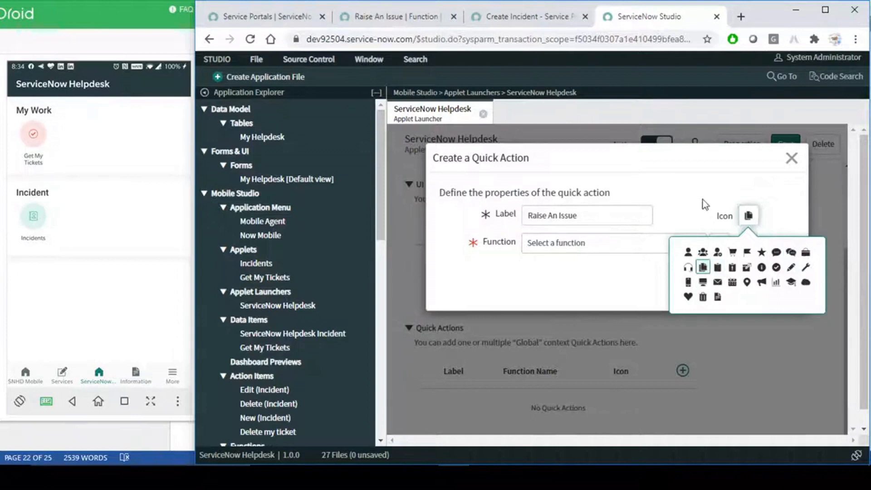
# - Look for Raise An Issue in the Function list's Actions and Smart Buttons categories
pyautogui.click(629, 249)
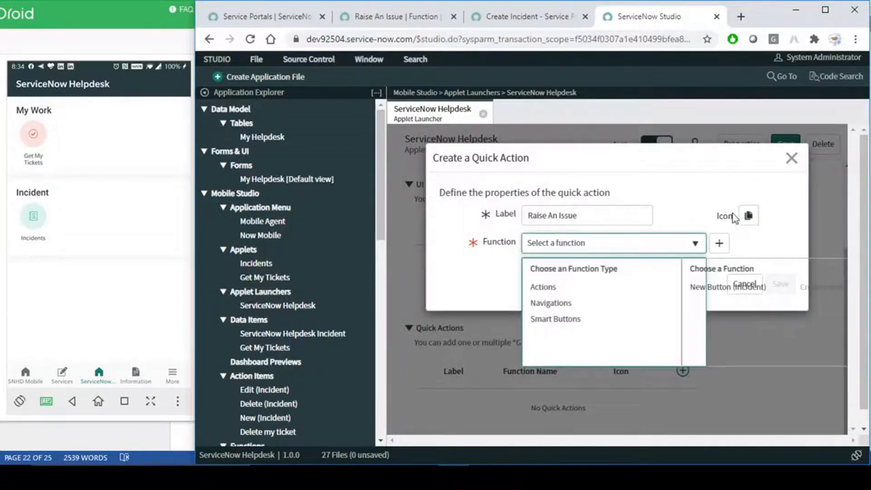
pyautogui.click(559, 320)
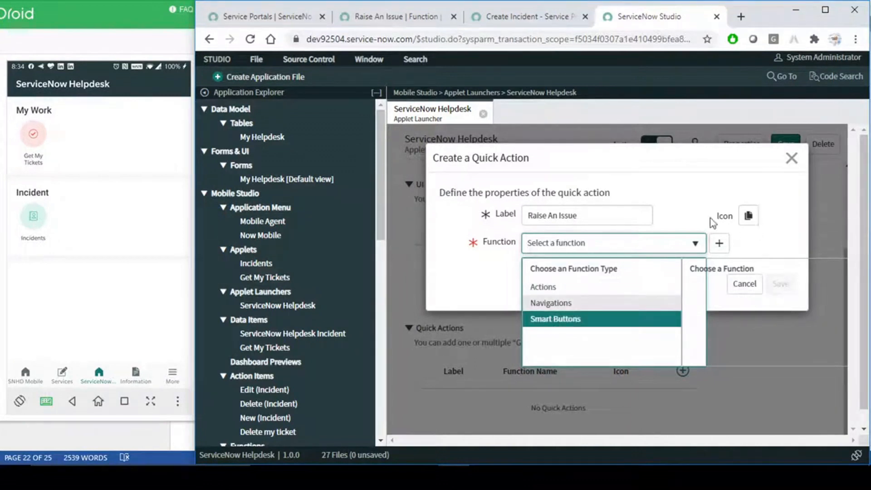
pyautogui.click(686, 192)
pyautogui.click(556, 246)
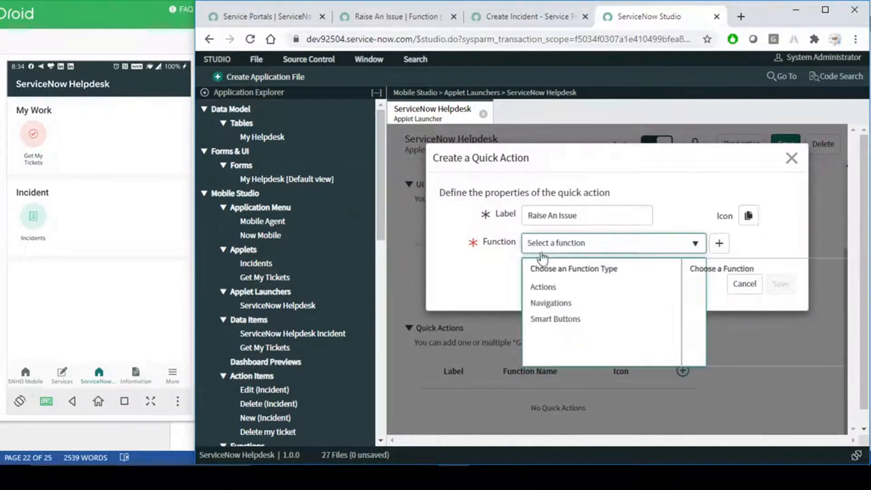
pyautogui.click(547, 290)
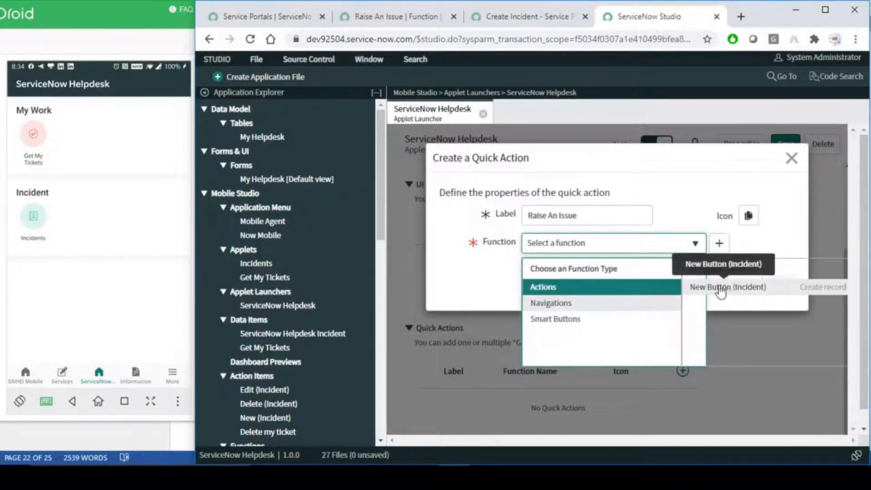
pyautogui.click(560, 317)
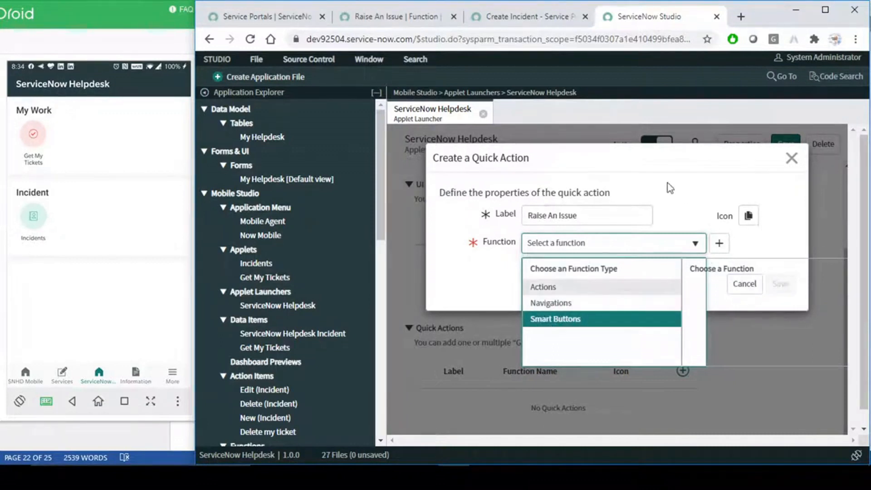
pyautogui.click(681, 176)
# - Search the Actions, Navigations and Smart Buttons function categories again for Raise An Issue
pyautogui.doubleClick(769, 7)
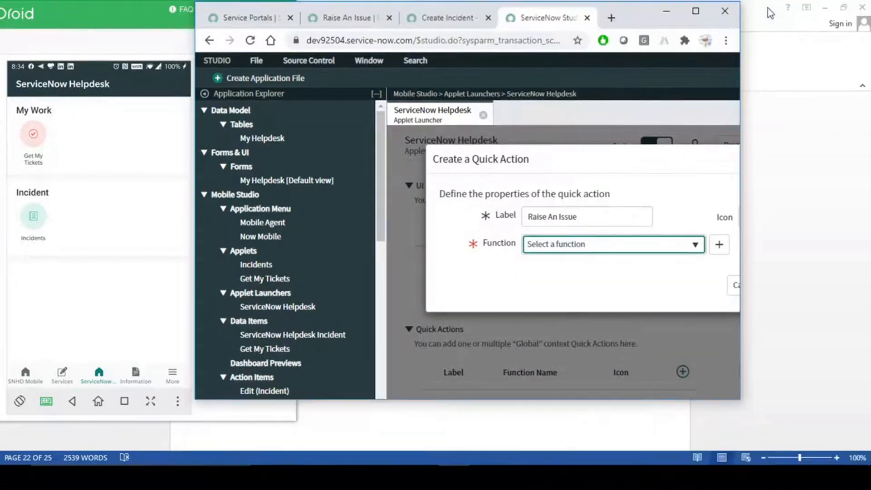
pyautogui.click(697, 12)
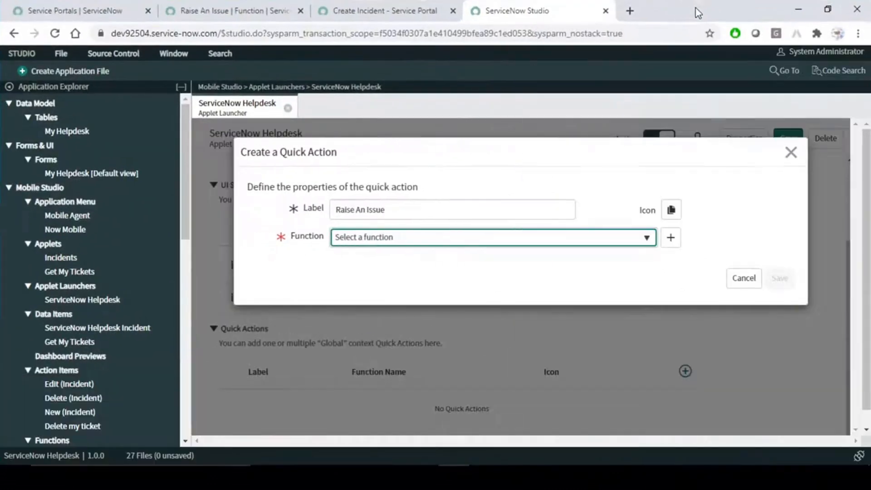
pyautogui.click(487, 239)
pyautogui.click(356, 283)
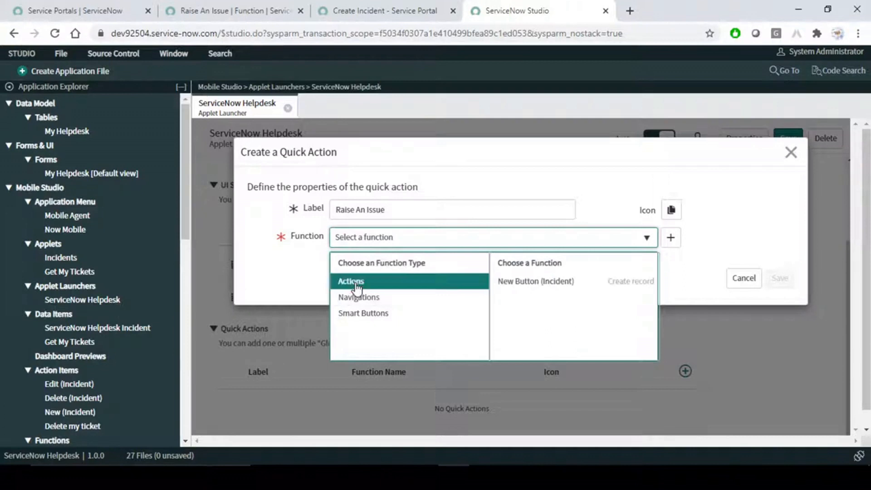
pyautogui.click(365, 298)
pyautogui.click(368, 314)
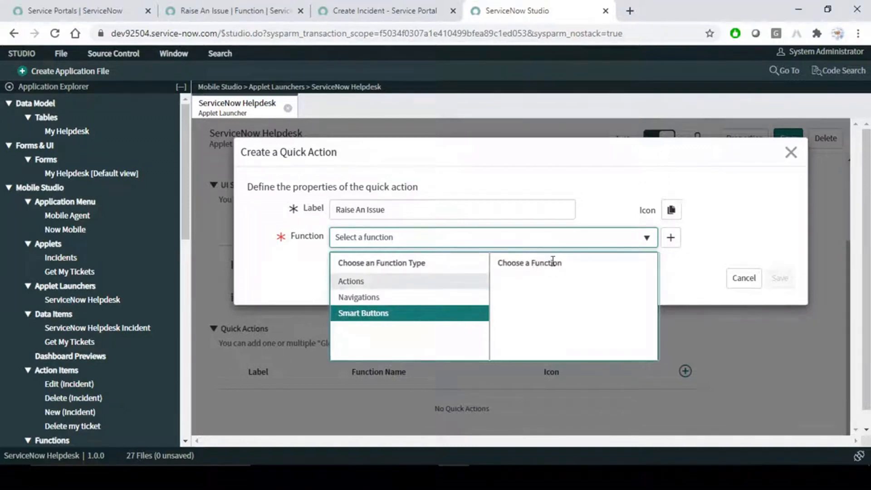
pyautogui.click(457, 240)
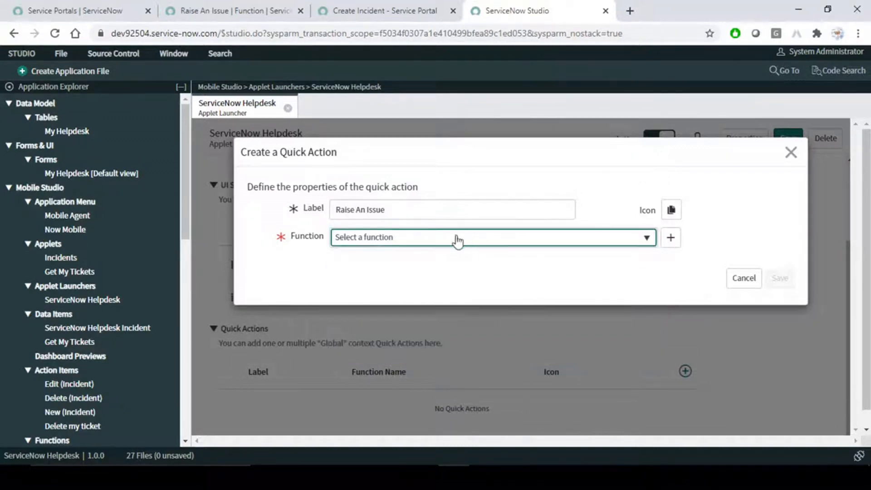
pyautogui.click(382, 242)
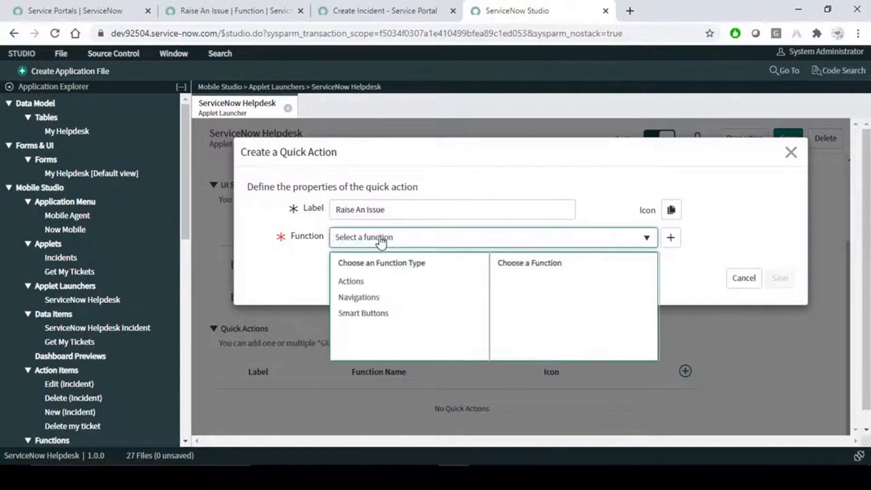
pyautogui.click(355, 284)
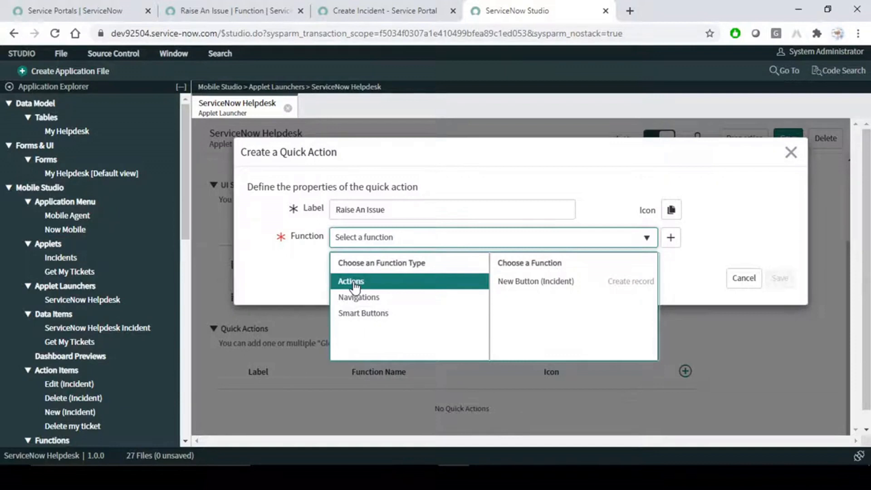
pyautogui.click(363, 298)
pyautogui.click(368, 316)
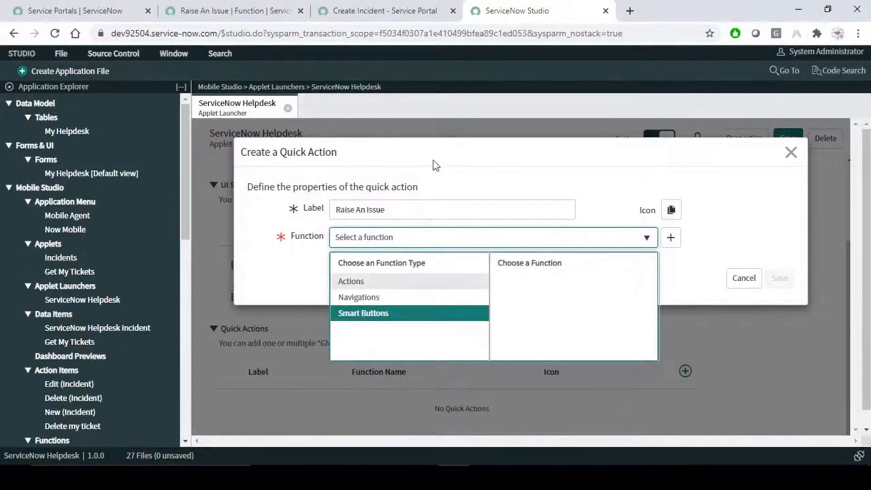
# - Discard the quick action, retry the function search in a new one, and discard it too
pyautogui.click(791, 152)
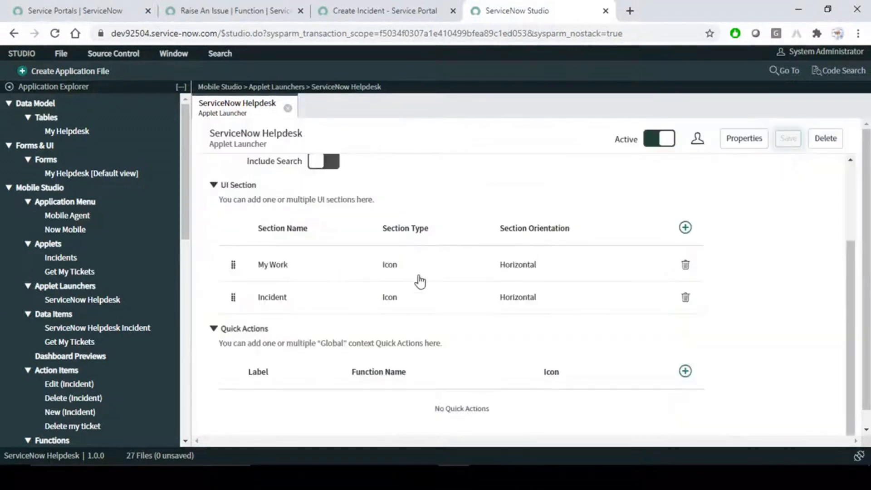
pyautogui.scroll(3, 685, 292)
pyautogui.scroll(-1, 687, 292)
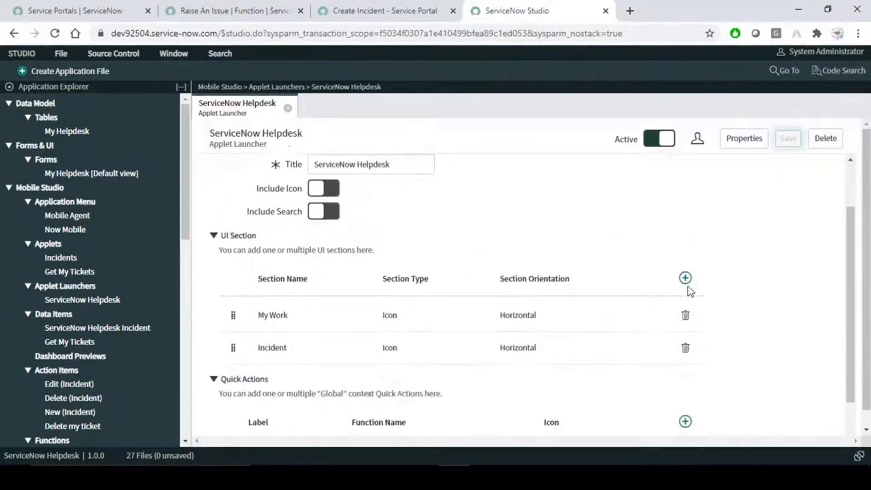
pyautogui.scroll(-1, 689, 292)
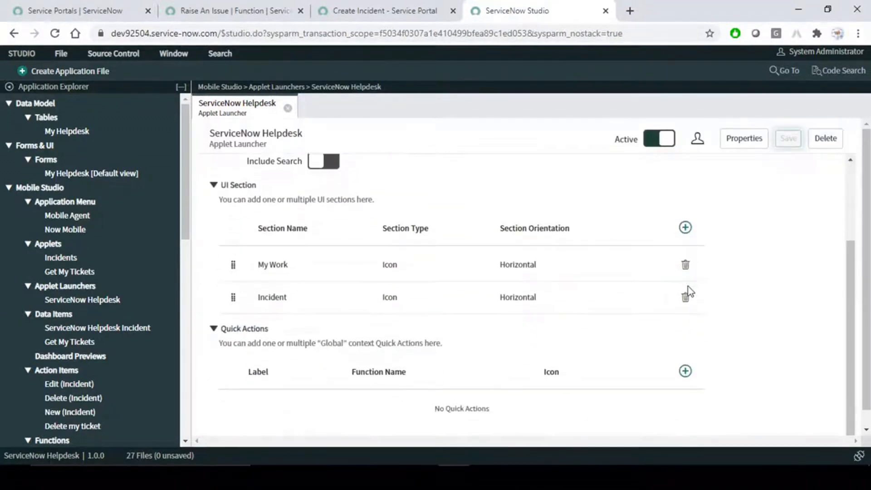
pyautogui.click(686, 372)
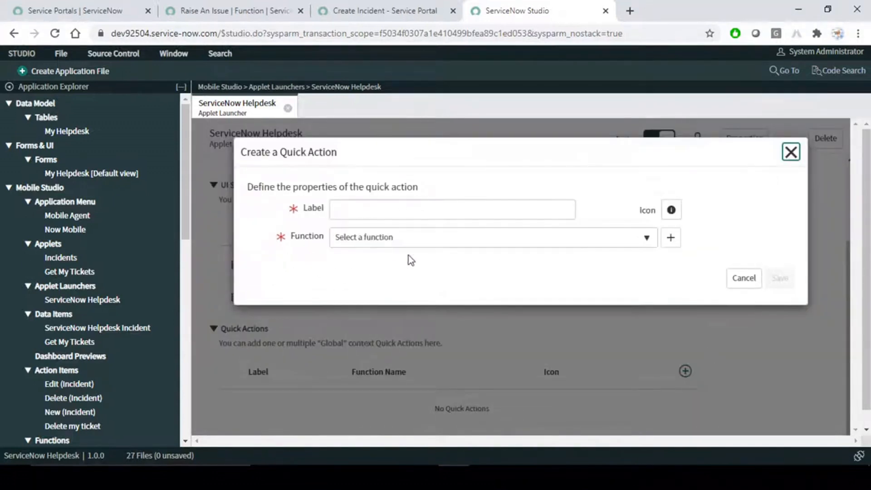
pyautogui.click(410, 238)
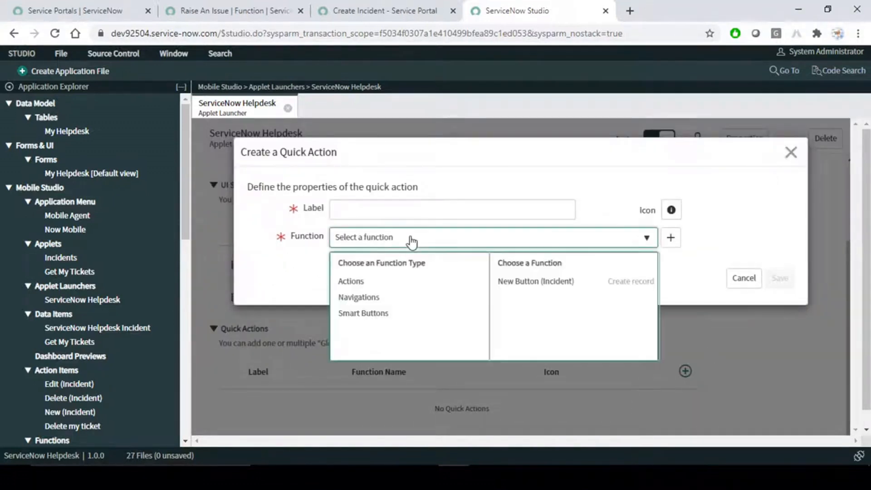
pyautogui.click(360, 284)
pyautogui.click(361, 298)
pyautogui.click(369, 314)
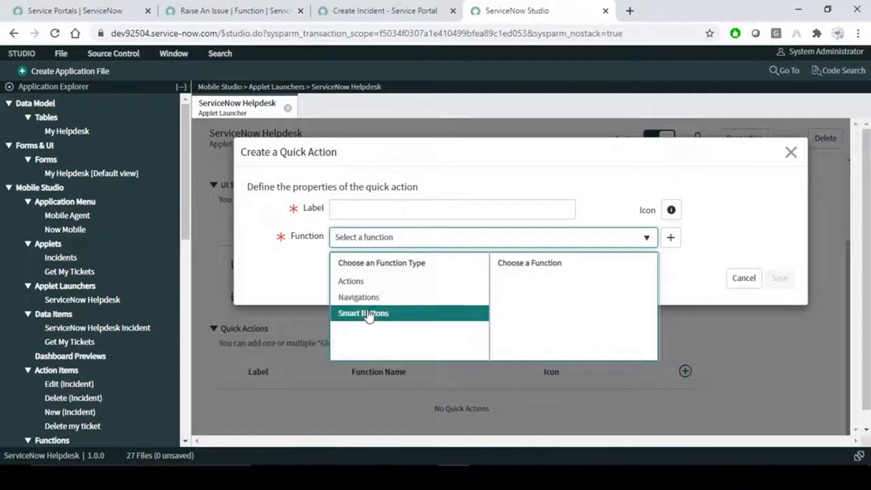
pyautogui.click(311, 283)
pyautogui.click(792, 152)
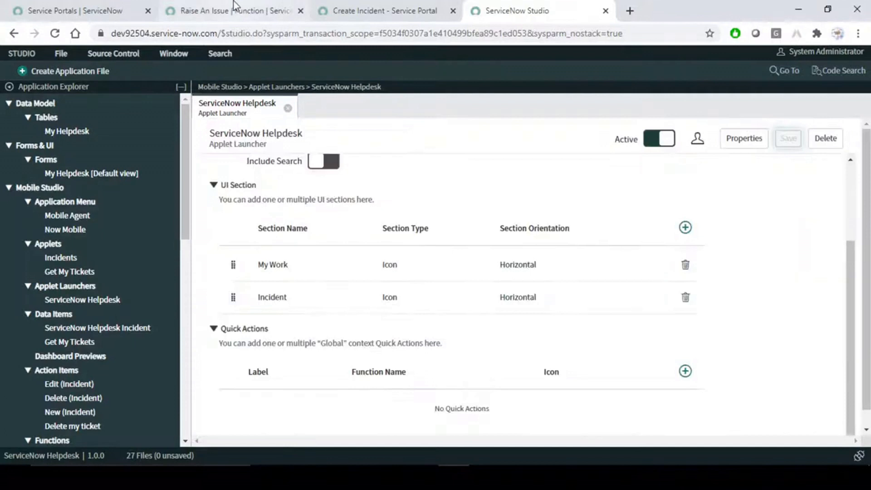
pyautogui.click(234, 10)
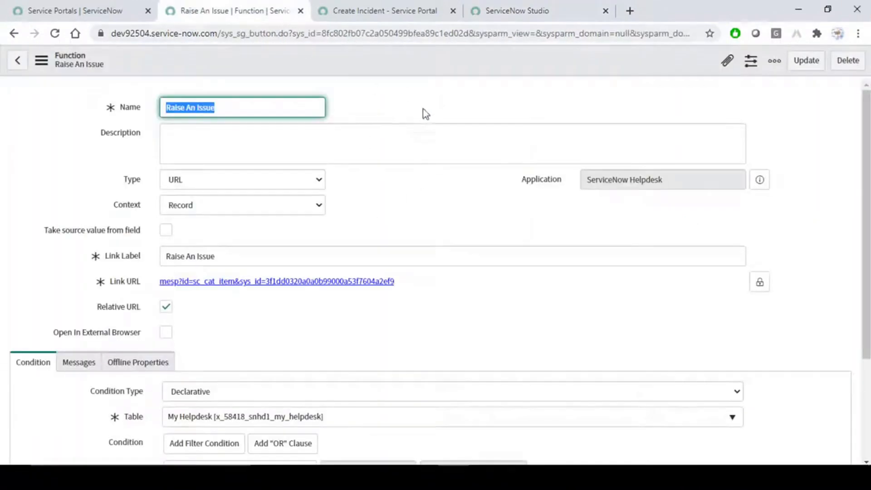
# - Look through the open browser tabs and return to the Raise An Issue function record
pyautogui.click(357, 9)
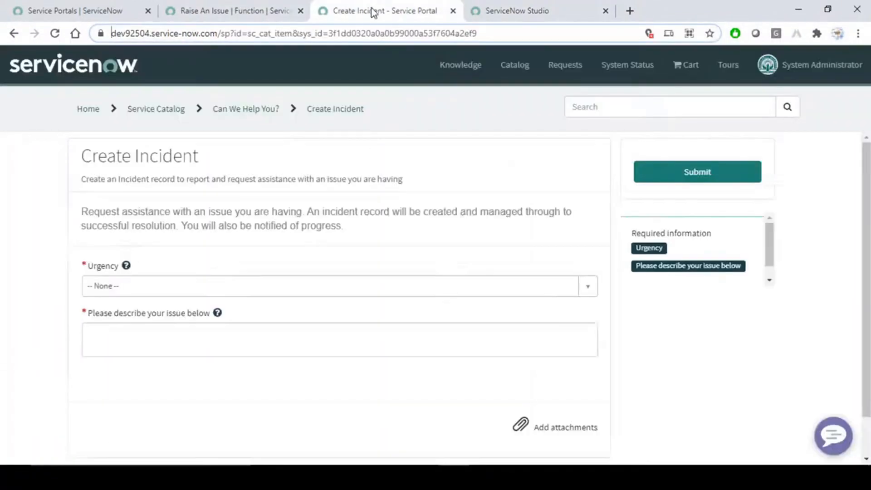
pyautogui.click(200, 6)
pyautogui.click(88, 10)
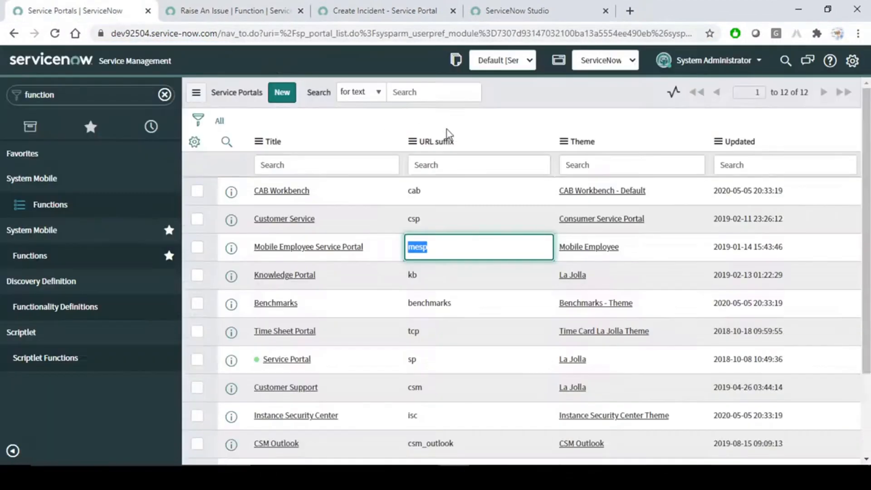
pyautogui.click(527, 5)
pyautogui.click(241, 1)
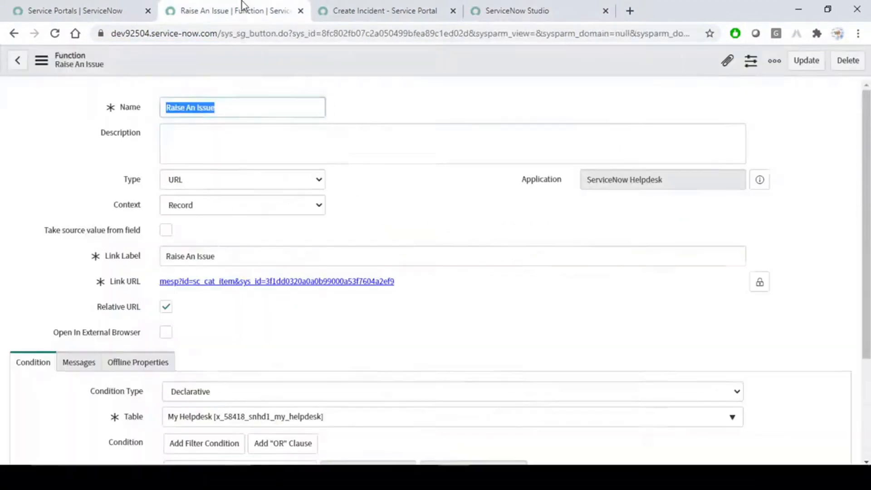
pyautogui.click(241, 108)
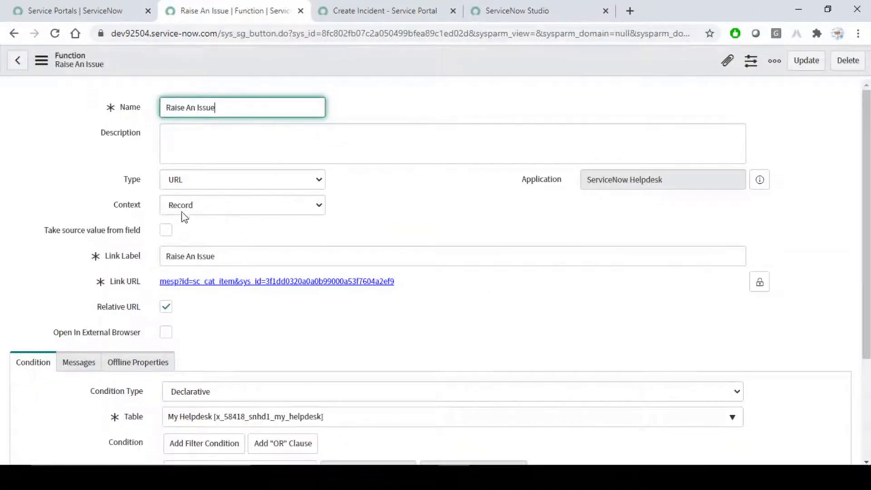
# - Set the Raise An Issue function's context to Global and check the mirrored phone
pyautogui.click(208, 207)
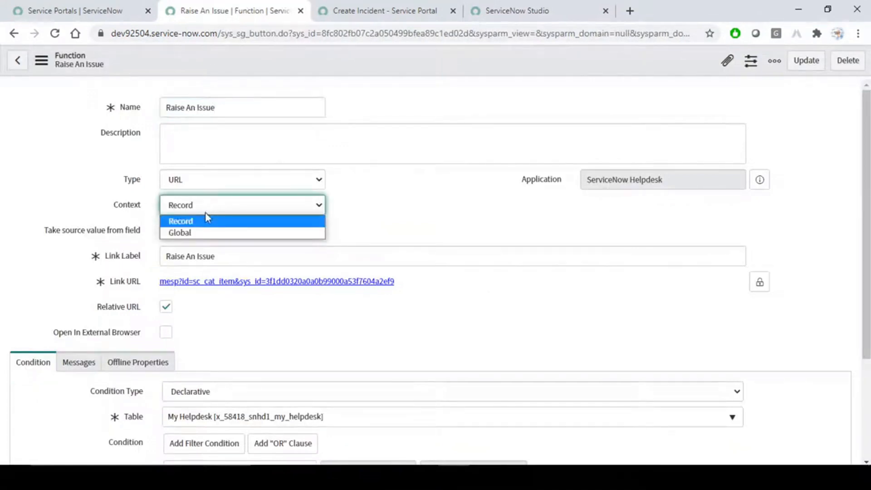
pyautogui.click(198, 234)
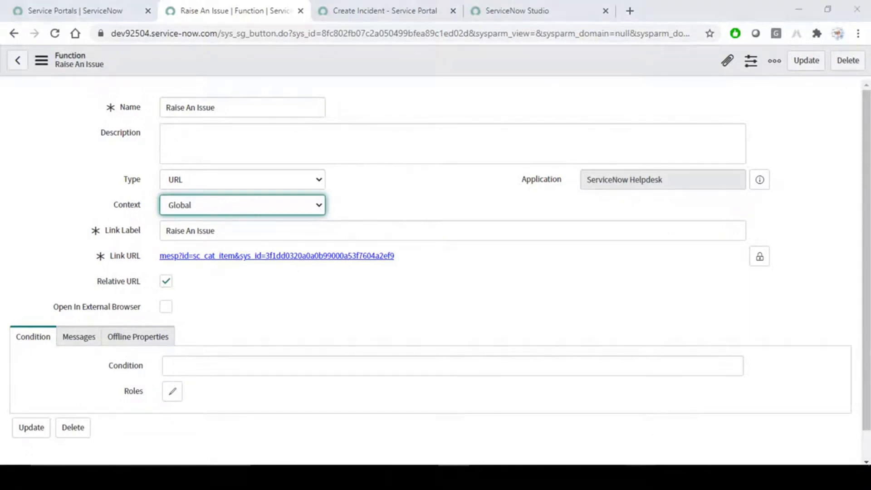
pyautogui.click(454, 477)
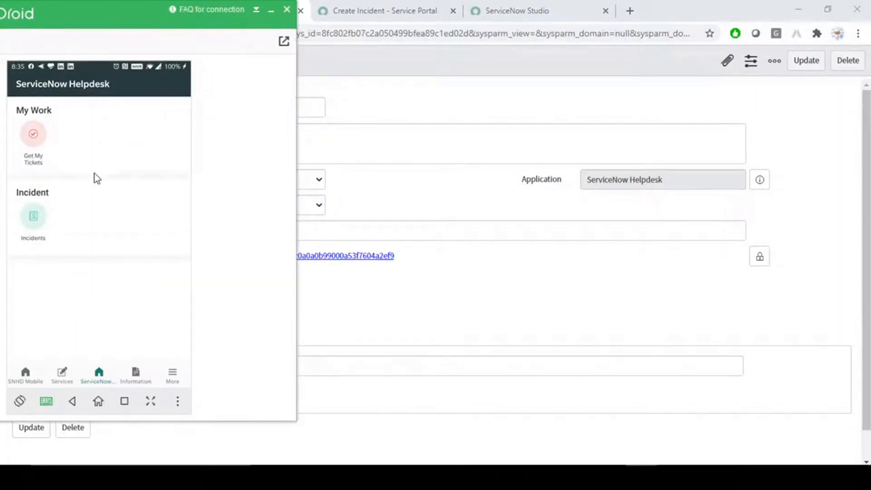
pyautogui.click(480, 90)
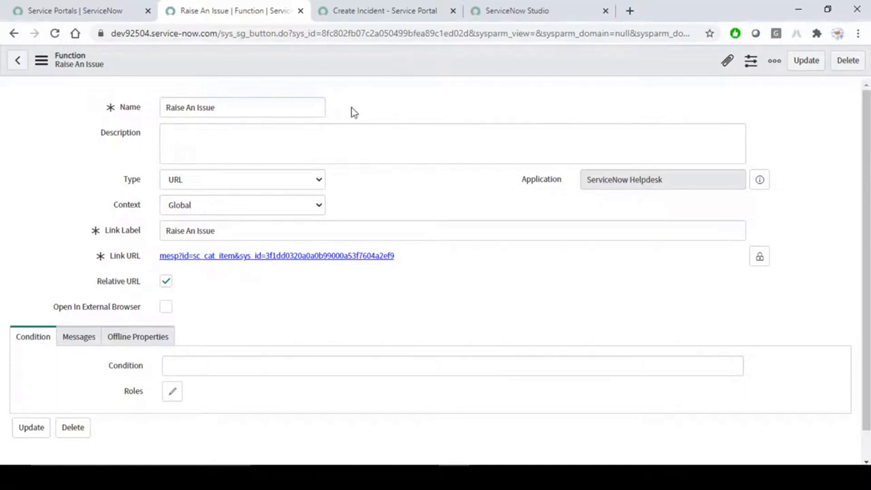
# - Switch the context to Record and back, leaving it set to Global
pyautogui.scroll(-1, 115, 393)
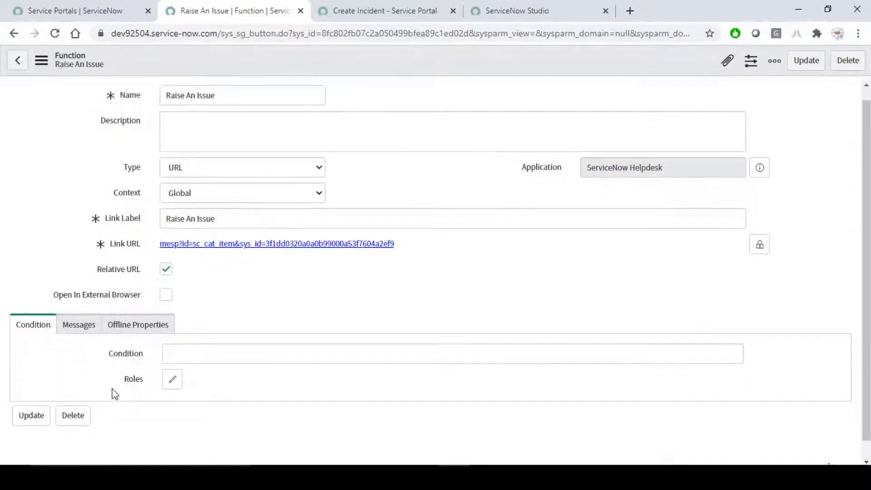
pyautogui.scroll(-1, 114, 393)
pyautogui.click(288, 178)
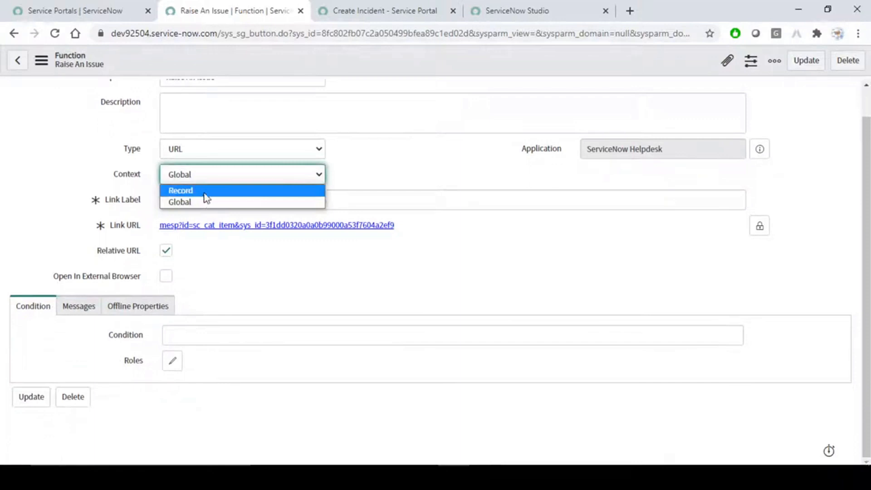
pyautogui.click(205, 195)
pyautogui.scroll(-3, 200, 362)
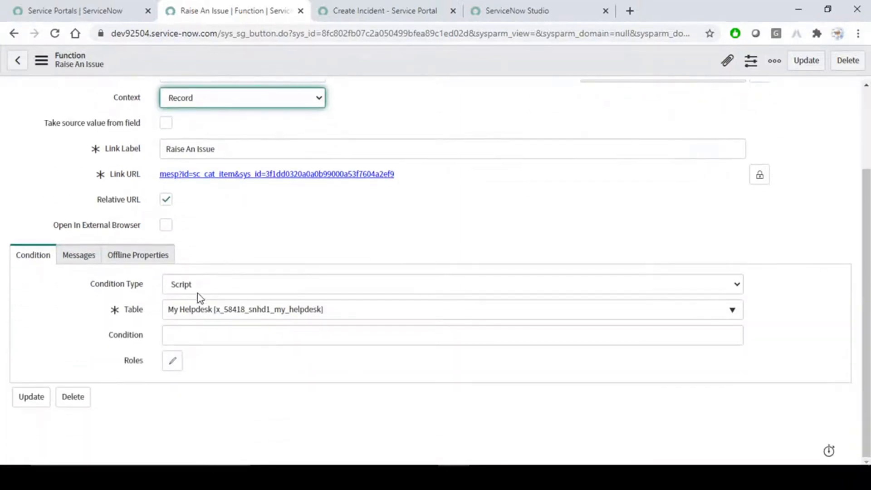
pyautogui.click(263, 97)
pyautogui.click(214, 126)
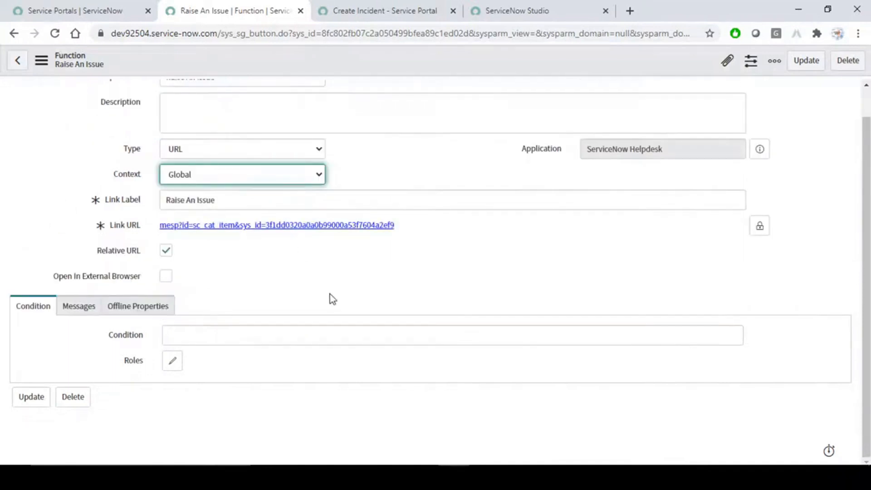
pyautogui.click(295, 259)
pyautogui.scroll(1, 295, 259)
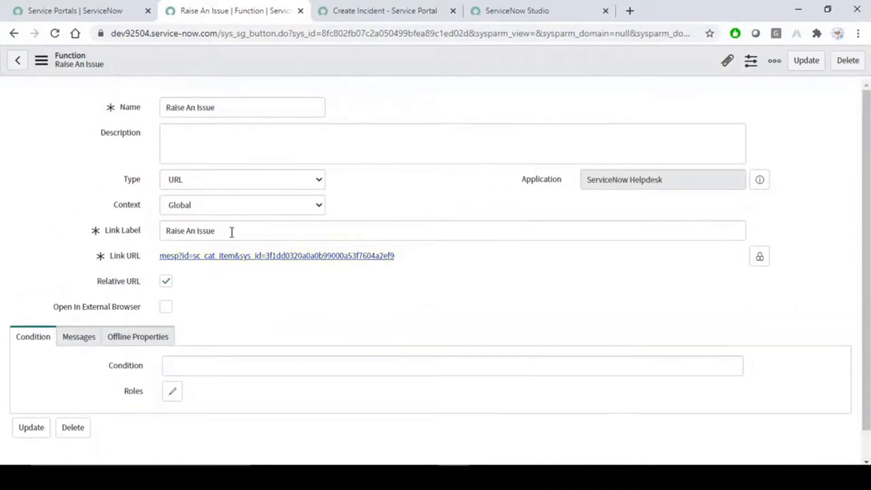
pyautogui.click(189, 365)
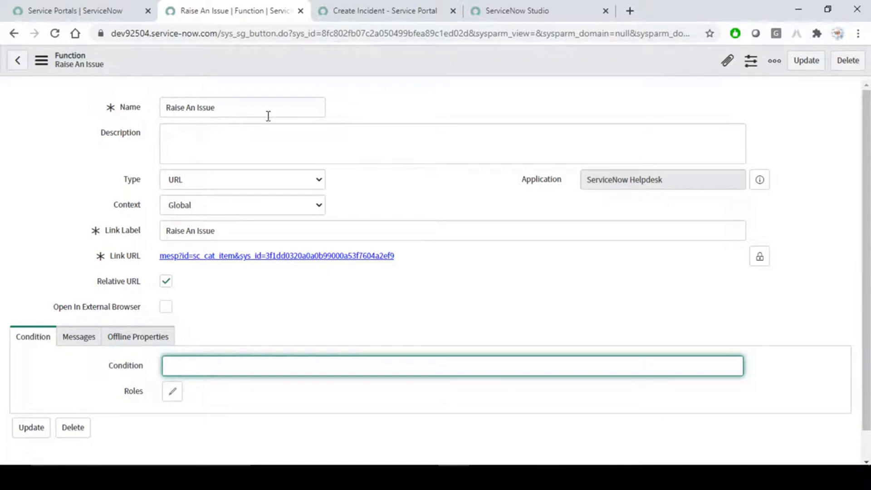
# - Save the Raise An Issue function and return to the ServiceNow Studio tab
pyautogui.rightClick(373, 55)
pyautogui.click(393, 61)
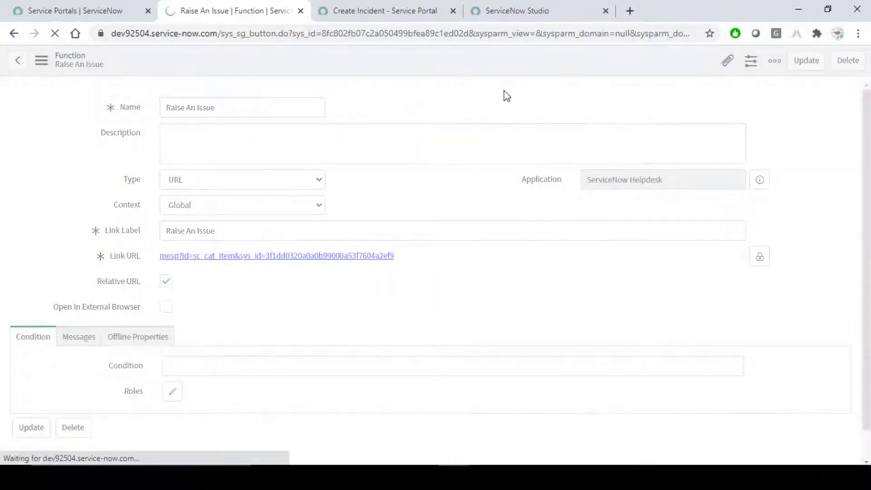
pyautogui.click(522, 10)
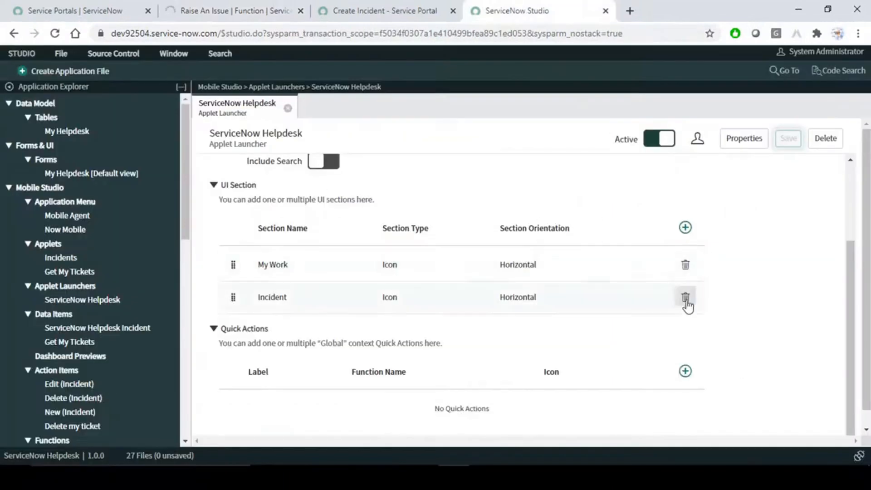
# - Start a new quick action that runs the Smart Buttons function Raise An Issue
pyautogui.click(685, 371)
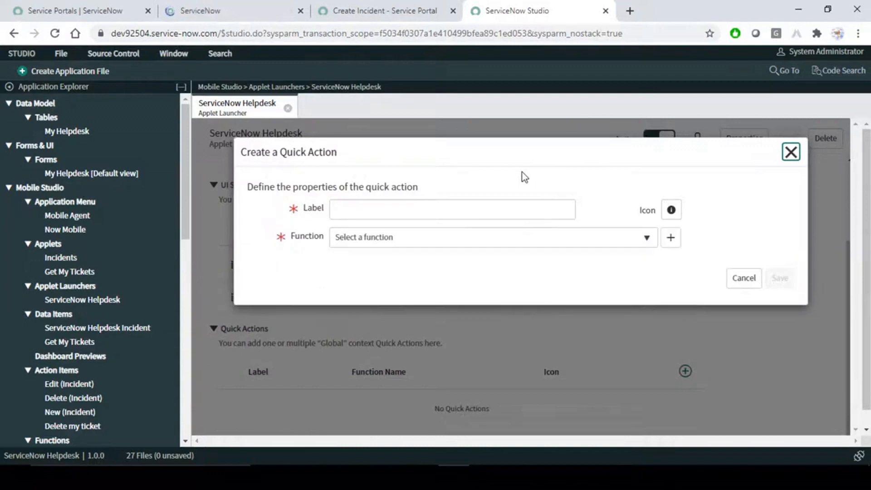
pyautogui.click(387, 238)
pyautogui.click(357, 282)
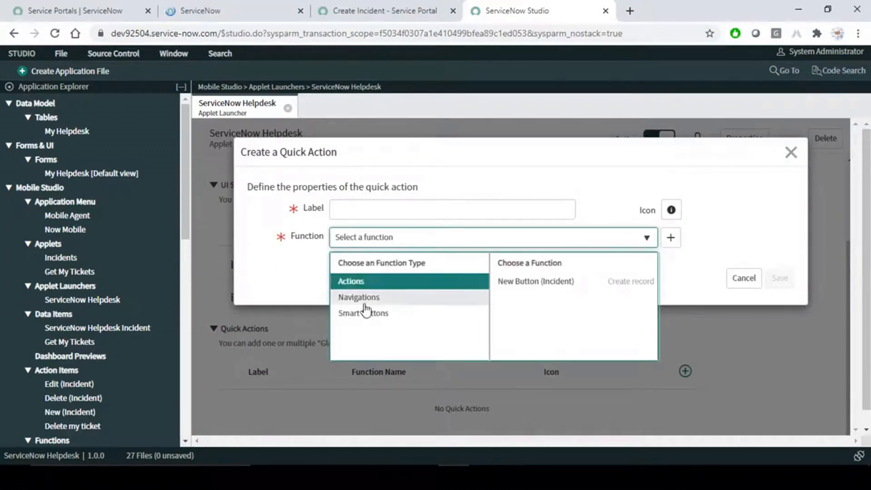
pyautogui.click(364, 315)
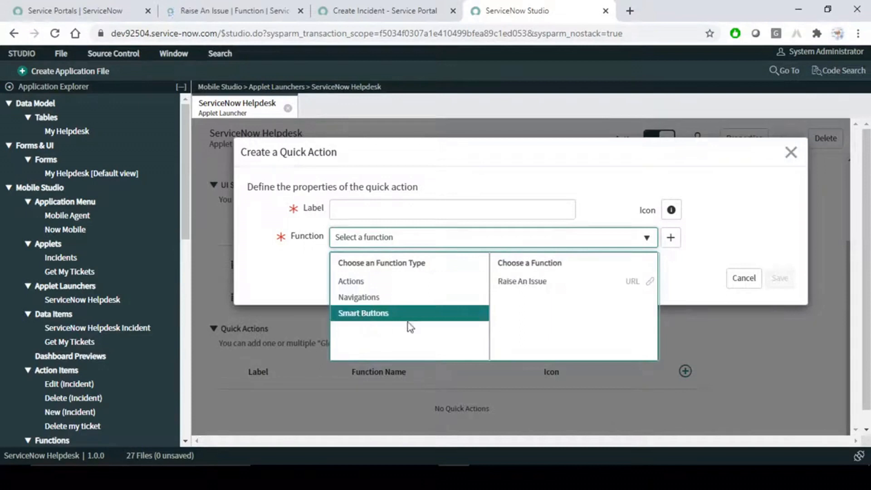
pyautogui.click(540, 285)
# - Label the quick action 'Raise An Issue' and save it
pyautogui.click(370, 207)
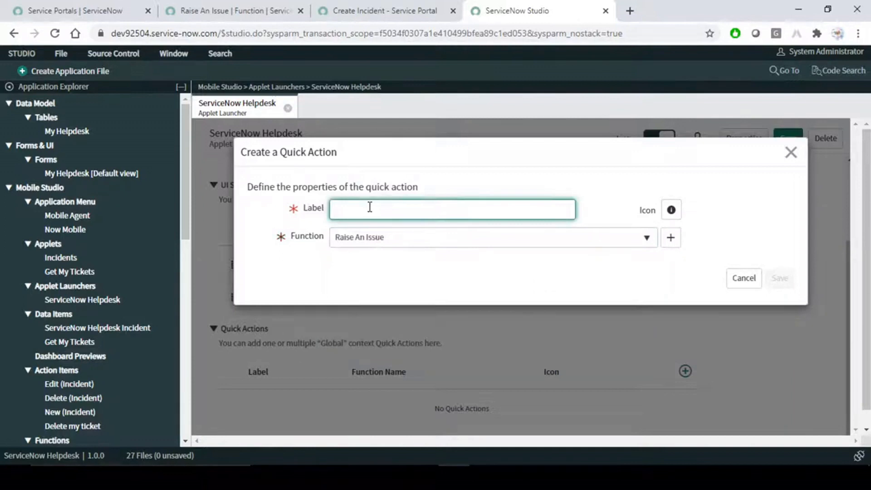
pyautogui.write('Raise An Issue')
pyautogui.click(456, 266)
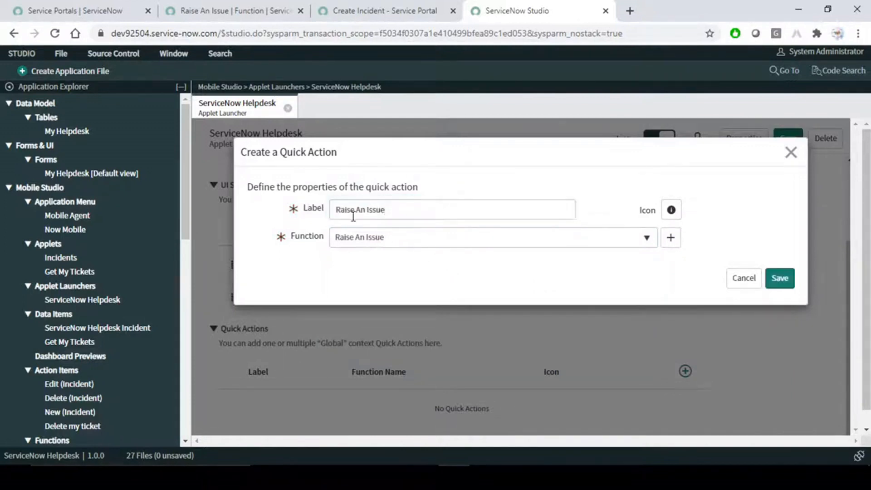
pyautogui.moveTo(406, 208); pyautogui.dragTo(245, 211)
pyautogui.click(408, 205)
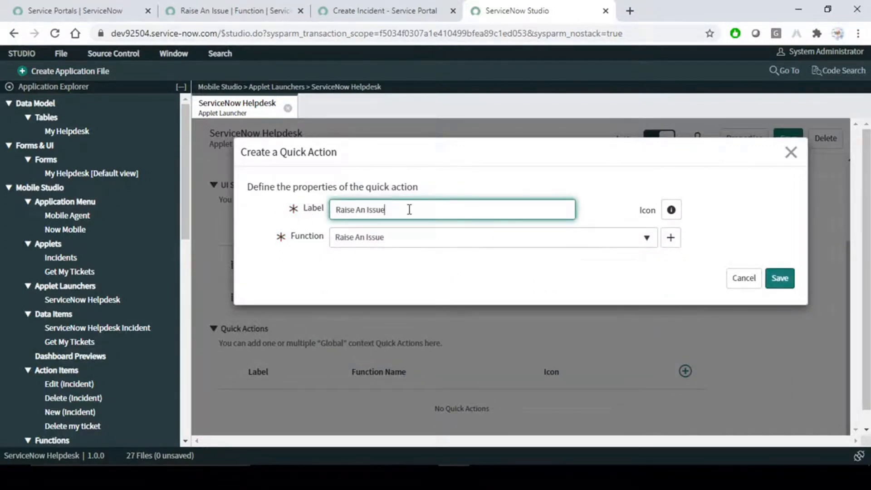
pyautogui.click(779, 278)
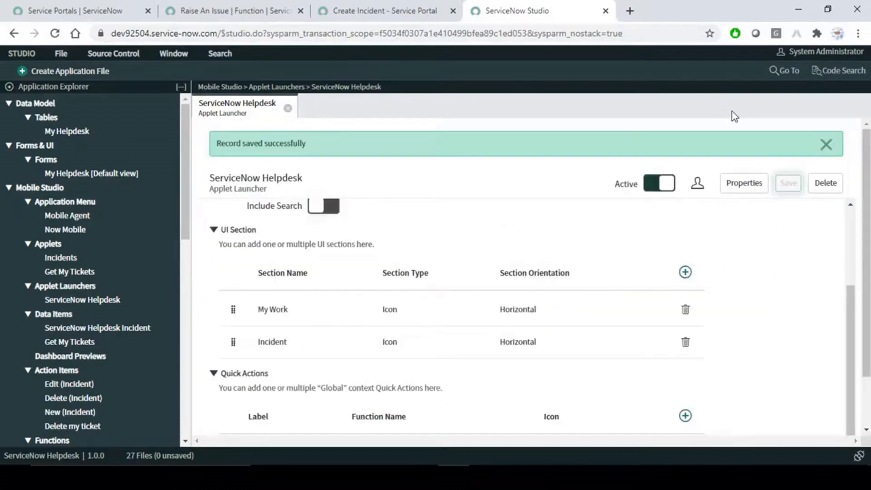
# - Dismiss the saved-successfully notice and bring up the mirrored phone
pyautogui.click(667, 187)
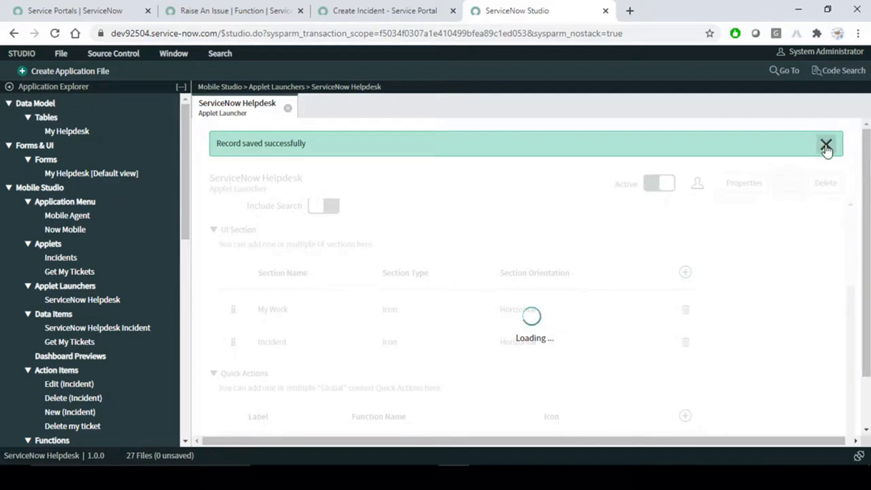
pyautogui.click(826, 146)
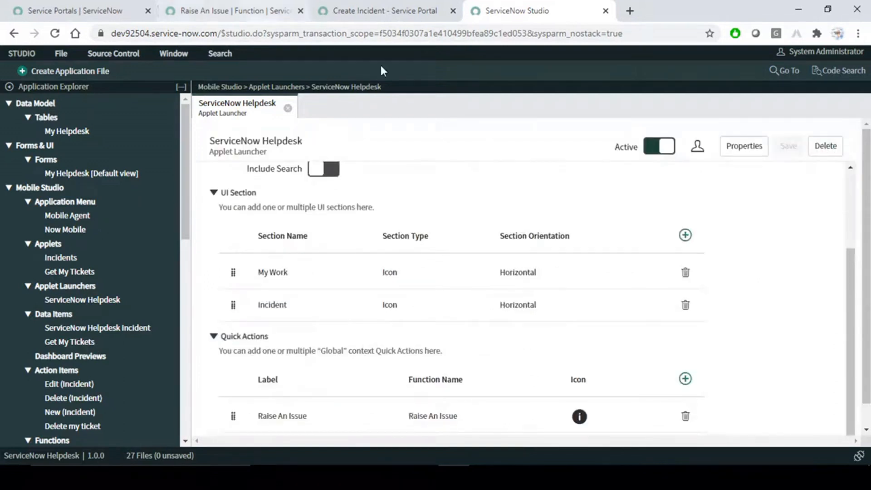
pyautogui.click(641, 477)
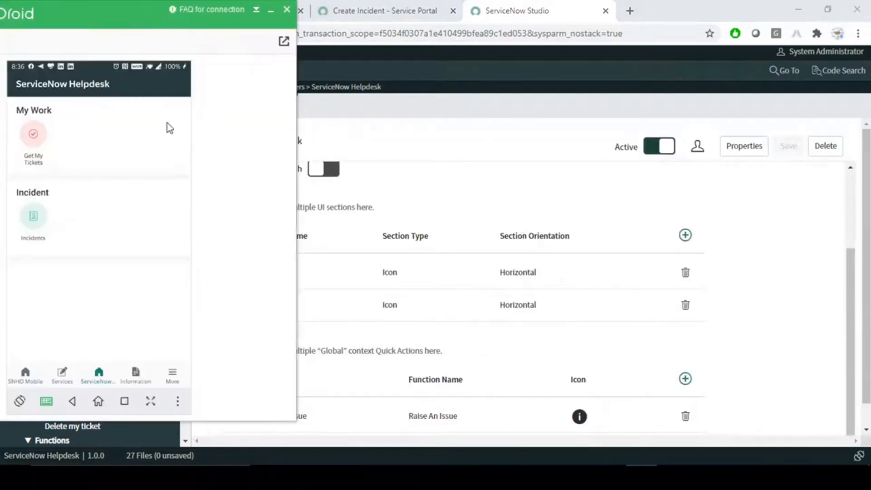
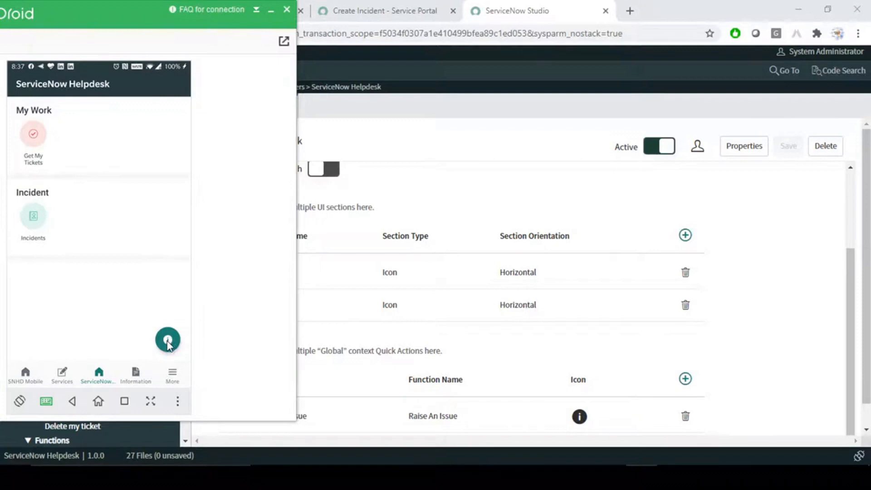
# - Preview the SNHD Mobile home page's quick actions, then return to the ServiceNow Helpdesk screen
pyautogui.click(22, 377)
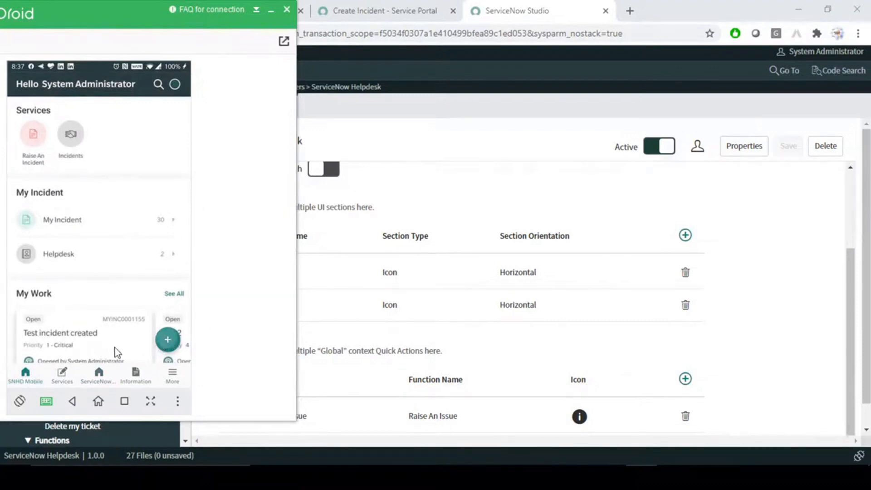
pyautogui.click(167, 340)
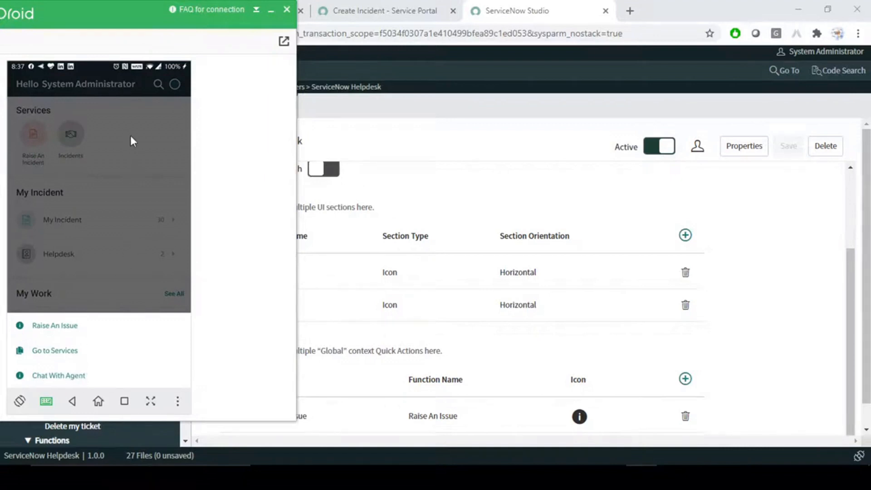
pyautogui.click(143, 156)
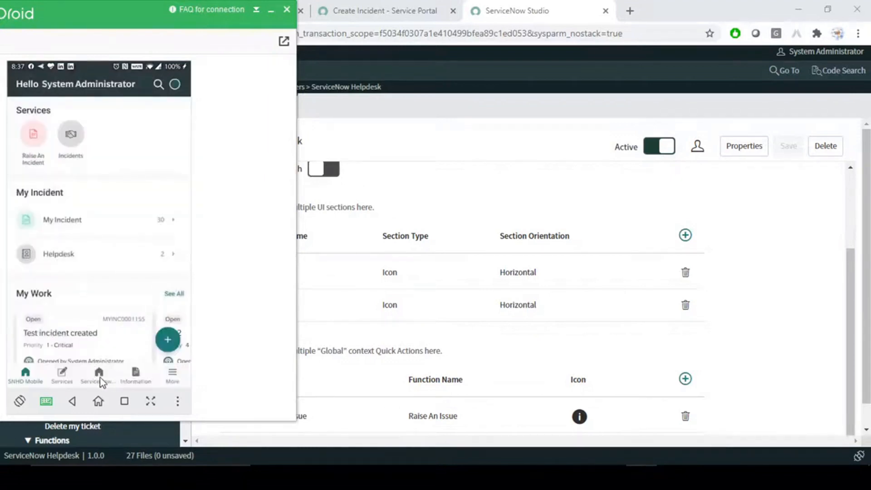
pyautogui.click(100, 377)
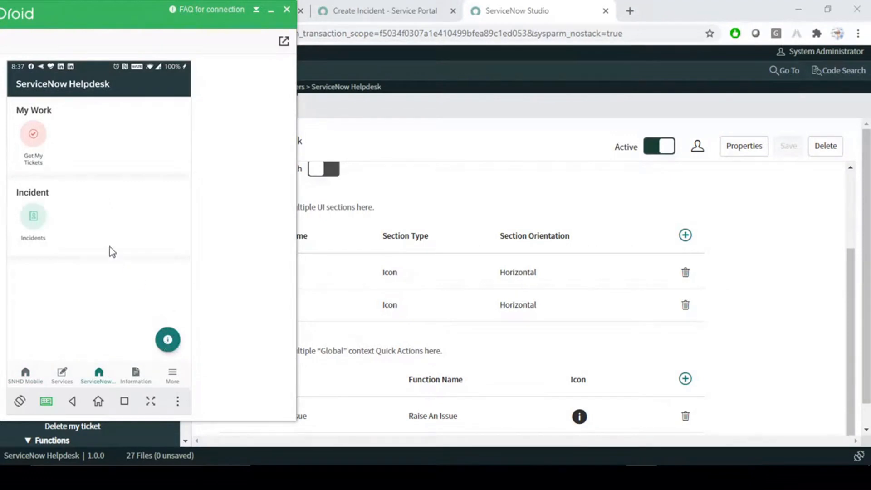
# - Raise an issue on the phone with urgency 1 - High and description 'Mobile Test', and submit it
pyautogui.click(167, 340)
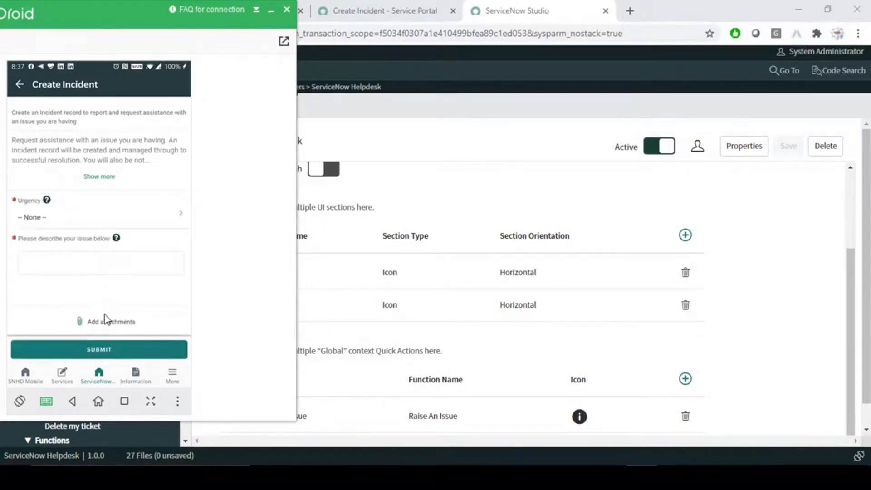
pyautogui.click(103, 218)
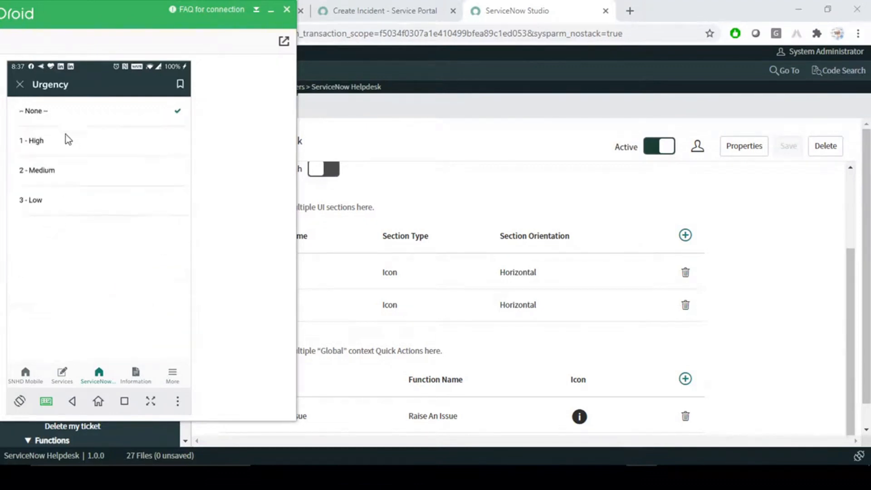
pyautogui.click(33, 144)
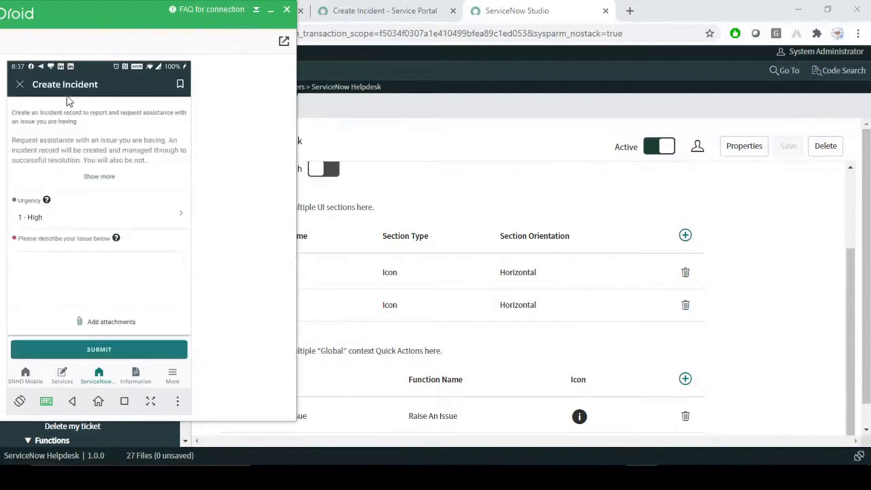
pyautogui.click(59, 259)
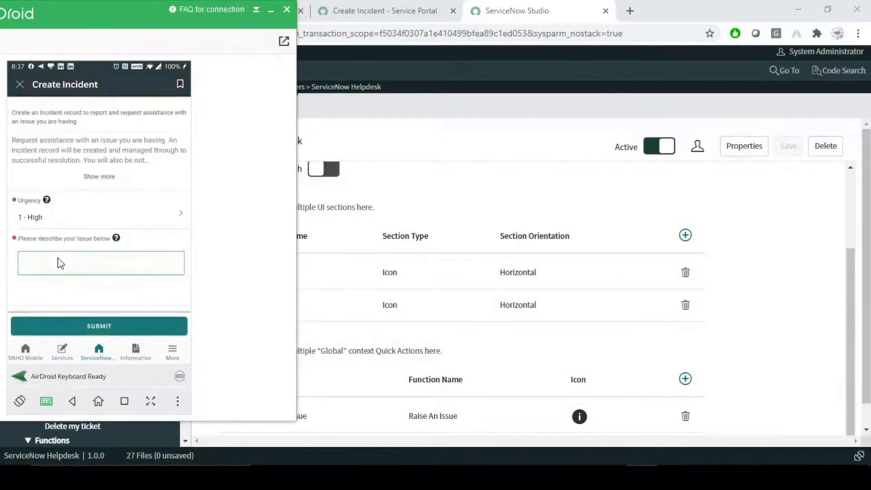
pyautogui.write('Mobile Te')
pyautogui.click(101, 332)
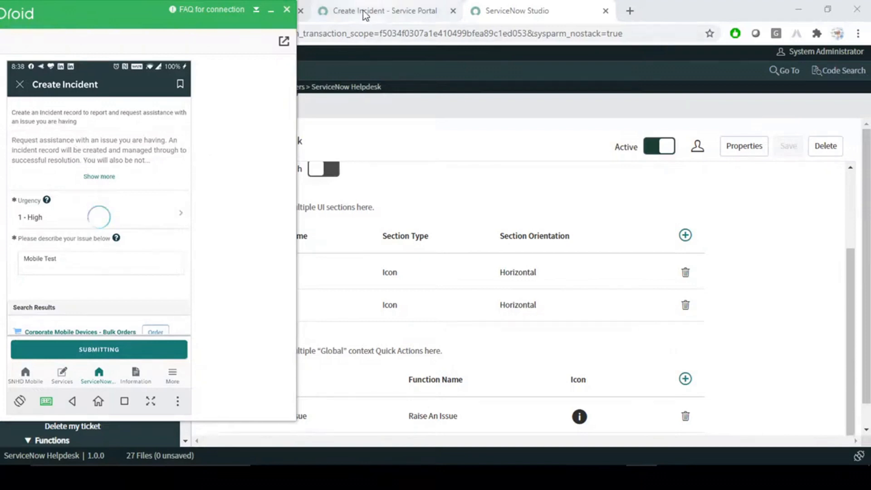
pyautogui.click(381, 13)
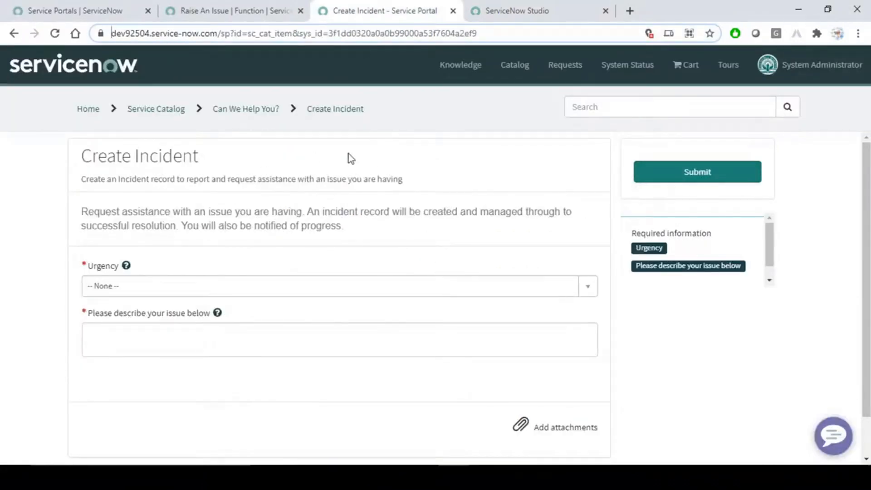
# - Filter the navigator for 'incident' and open Incident > All in a new browser tab
pyautogui.click(71, 13)
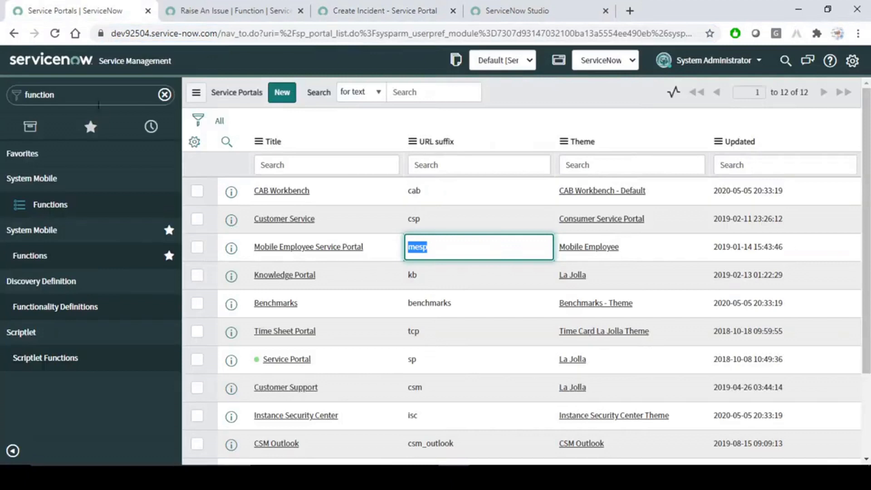
pyautogui.click(98, 99)
pyautogui.press('BackSpace')
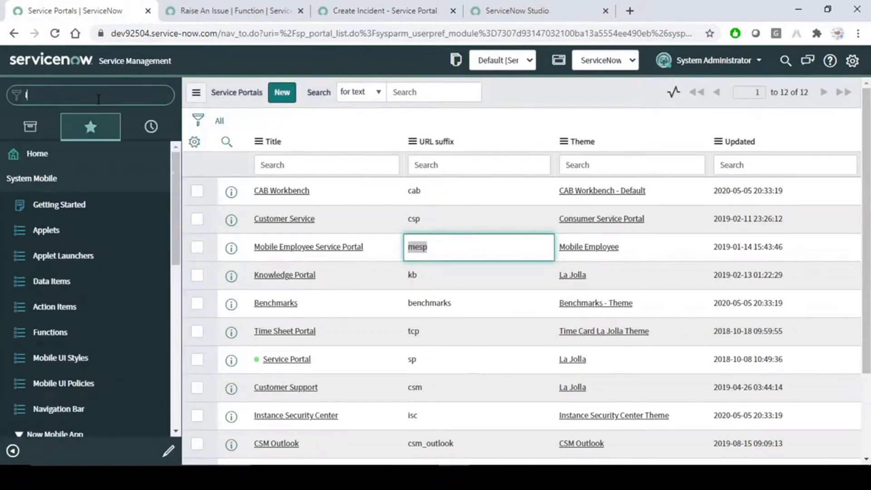
pyautogui.write('in')
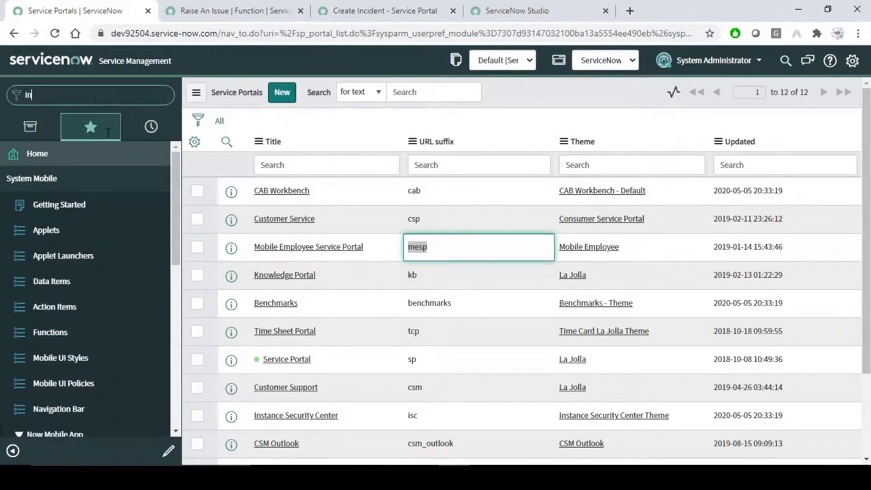
pyautogui.write('cident')
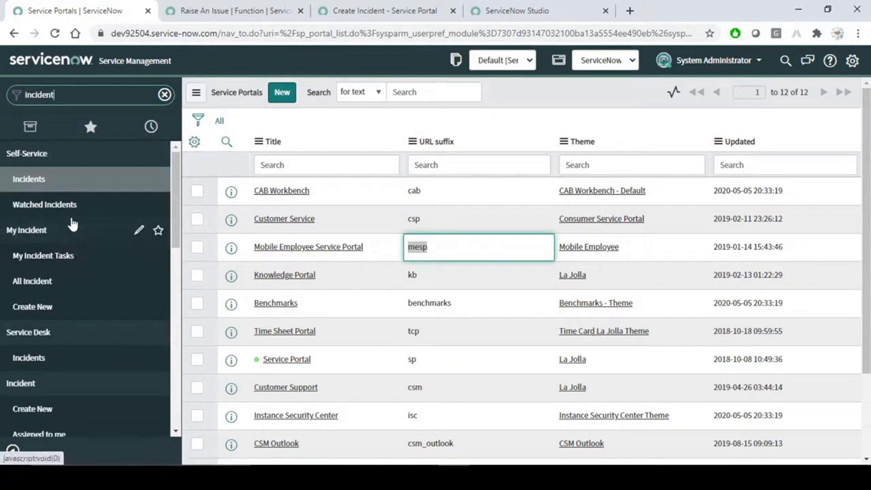
pyautogui.click(384, 10)
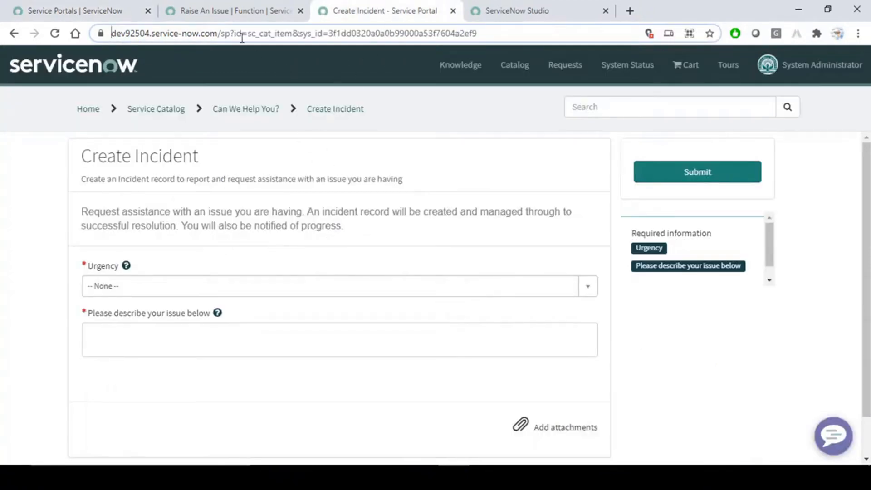
pyautogui.click(202, 10)
pyautogui.click(67, 10)
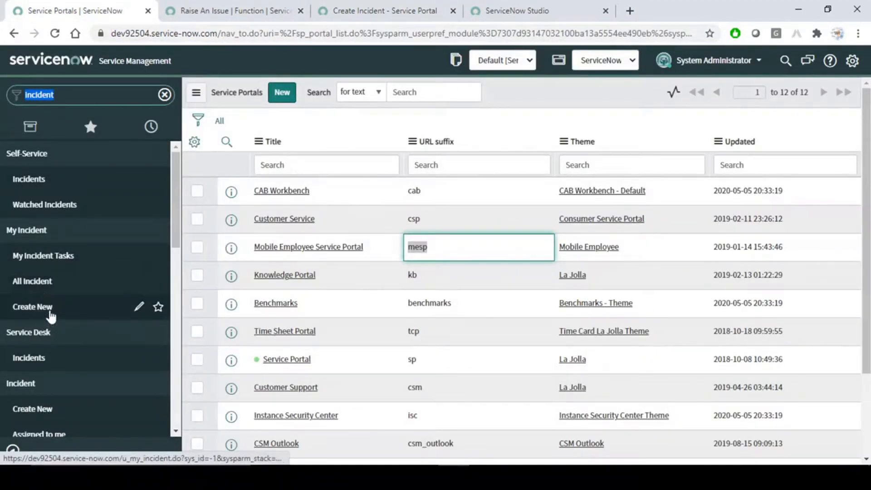
pyautogui.scroll(-3, 57, 300)
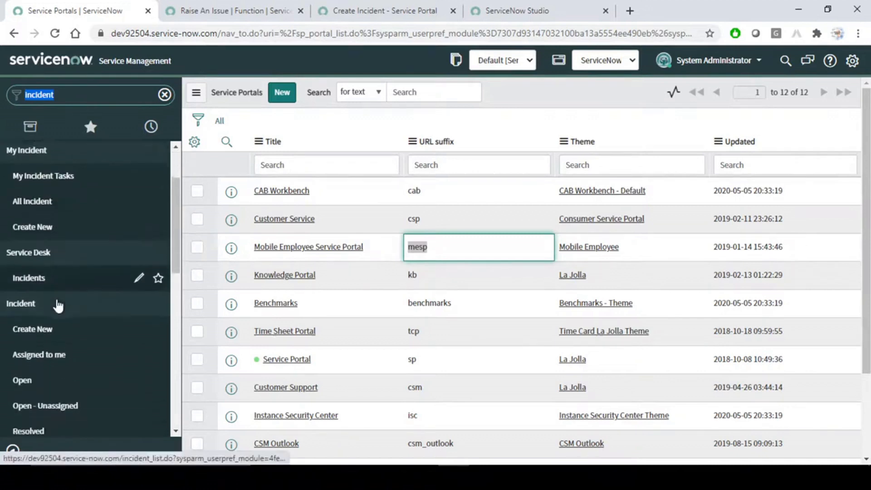
pyautogui.middleClick(21, 409)
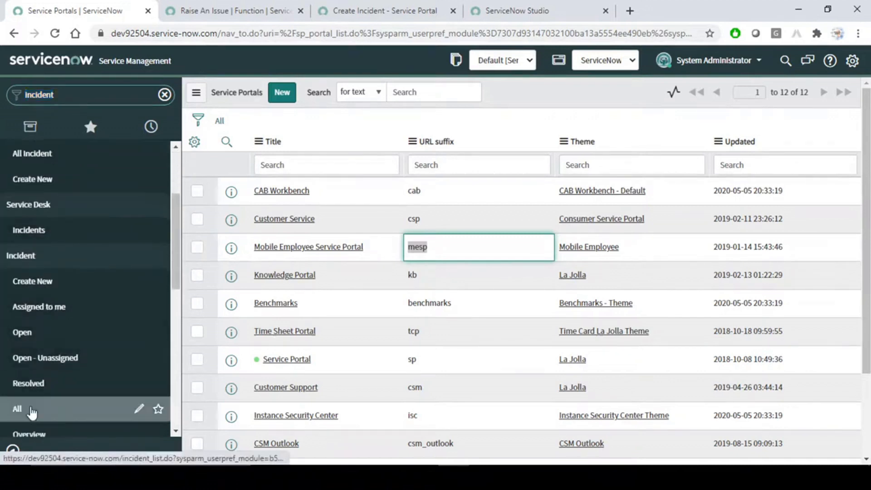
pyautogui.click(188, 7)
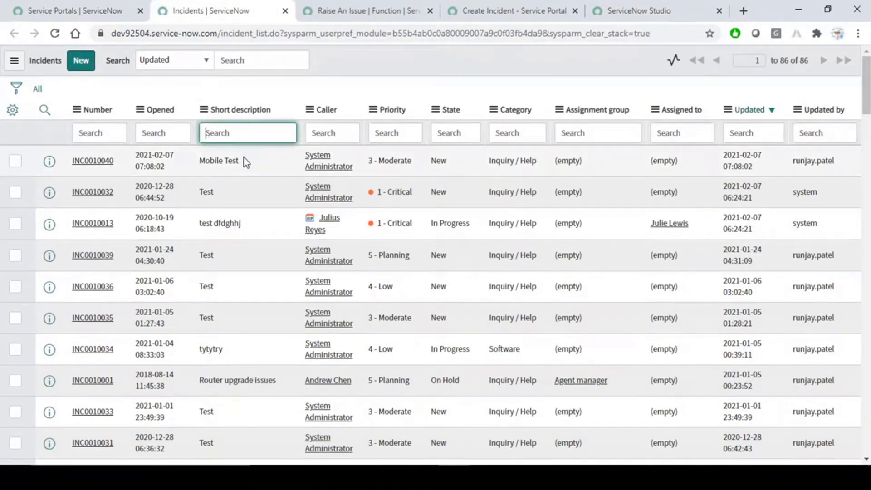
# - Inspect the new INC0010040 'Mobile Test' record and close the phone's submission confirmation
pyautogui.moveTo(241, 161); pyautogui.dragTo(190, 163)
pyautogui.click(93, 161)
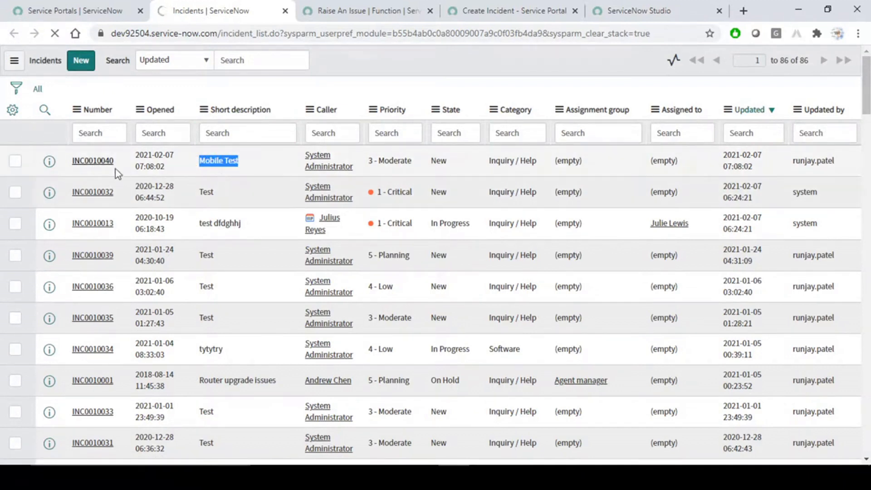
pyautogui.doubleClick(241, 161)
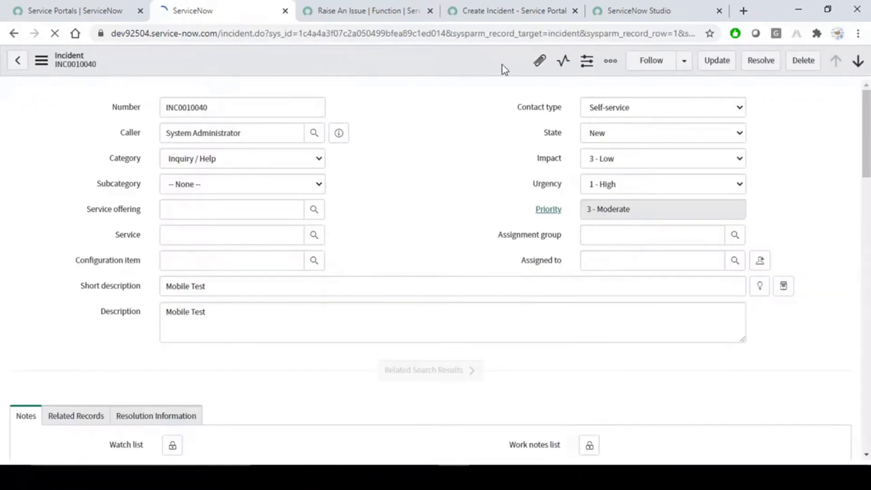
pyautogui.click(641, 476)
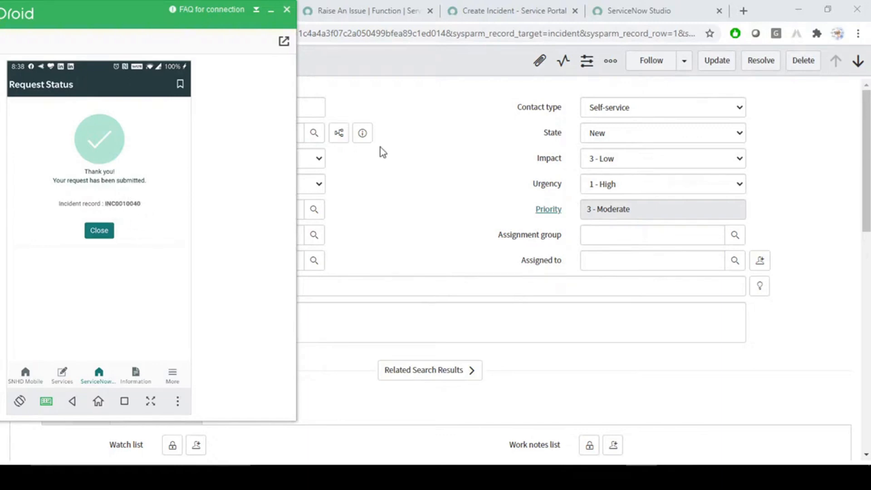
pyautogui.click(411, 88)
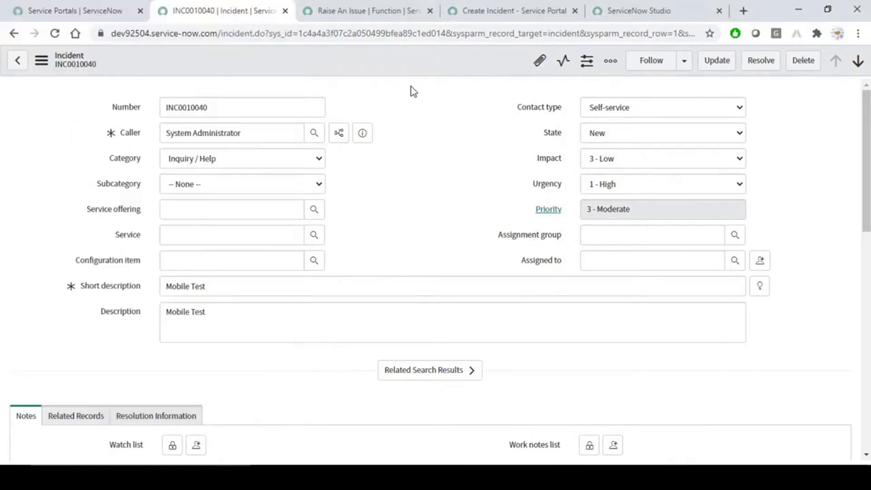
pyautogui.doubleClick(222, 107)
pyautogui.hotkey('alt', 'Tab')
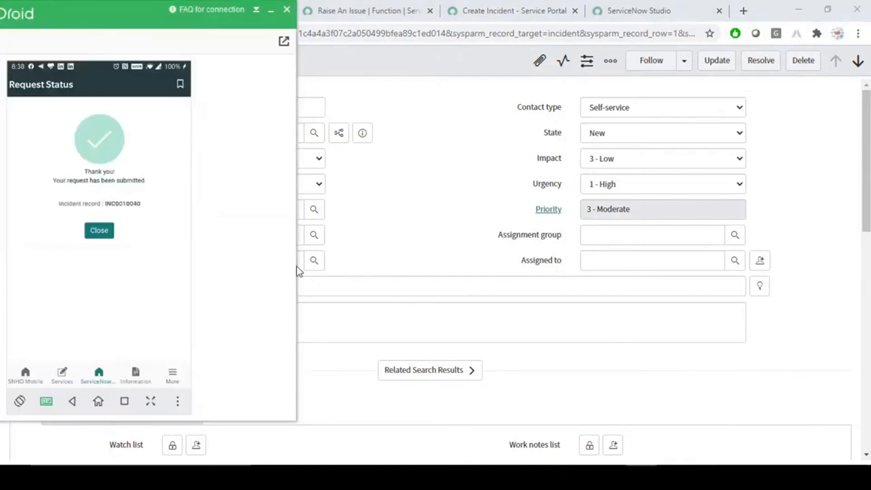
pyautogui.click(101, 231)
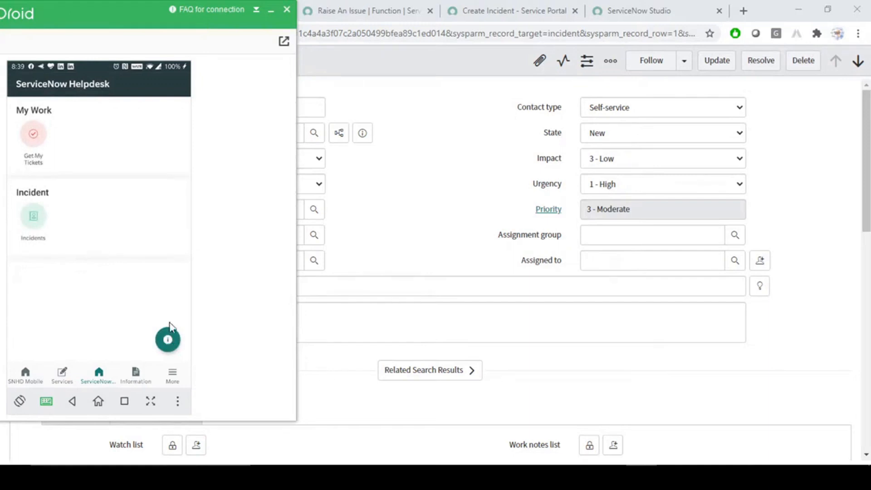
pyautogui.click(460, 177)
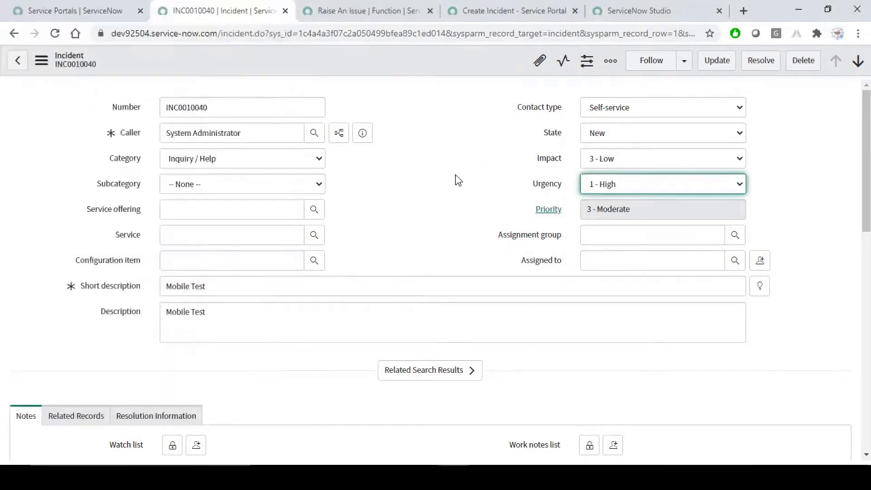
# - Close the Raise An Issue, INC0010040 and Create Incident browser tabs
pyautogui.click(86, 14)
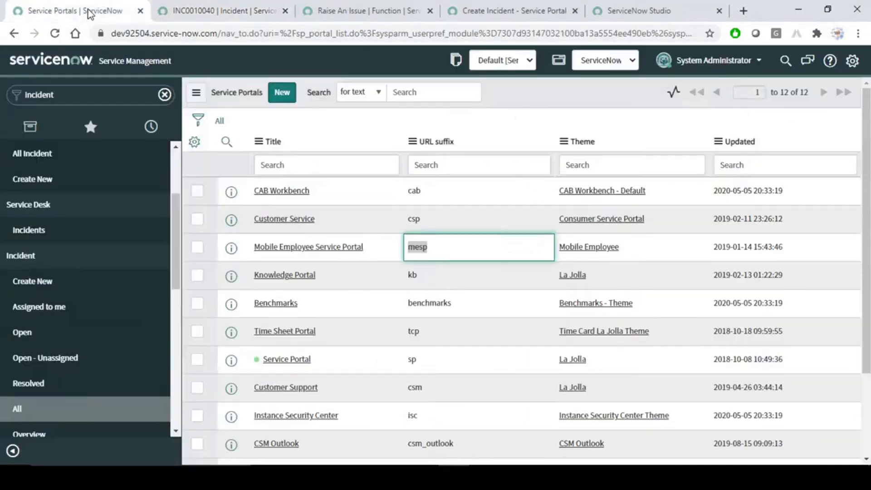
pyautogui.click(379, 9)
pyautogui.click(515, 10)
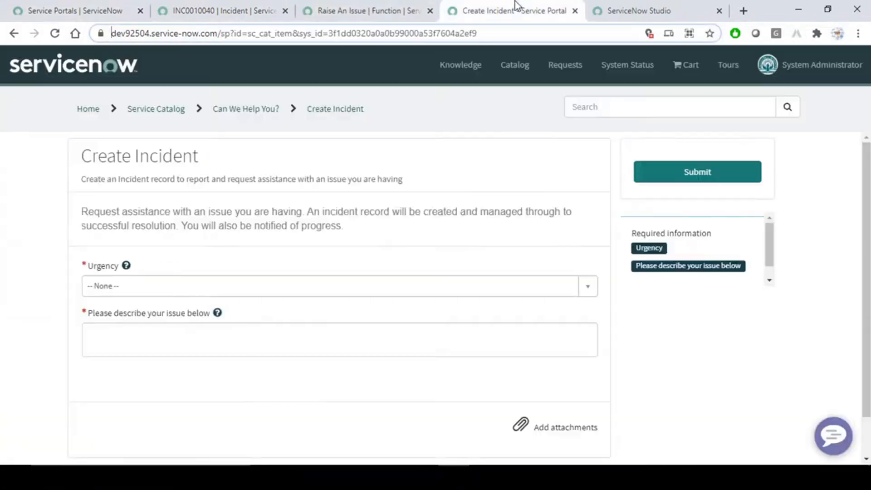
pyautogui.click(370, 10)
pyautogui.click(429, 10)
pyautogui.click(219, 10)
pyautogui.click(285, 10)
pyautogui.click(285, 10)
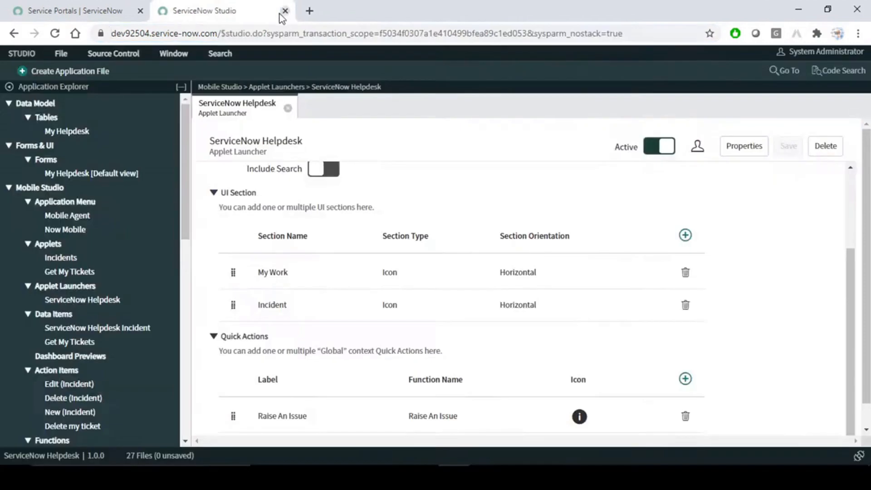
pyautogui.scroll(-1, 562, 327)
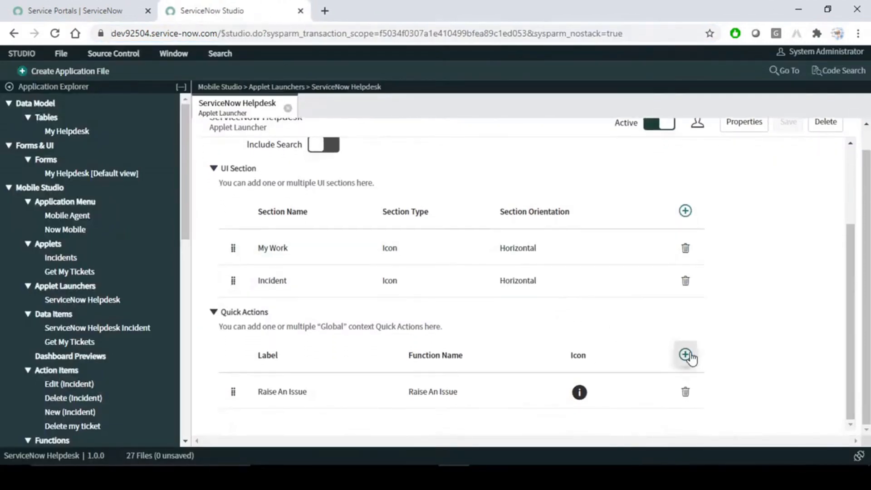
# - Start a new launcher quick action using the Actions function New Button (Incident)
pyautogui.click(686, 355)
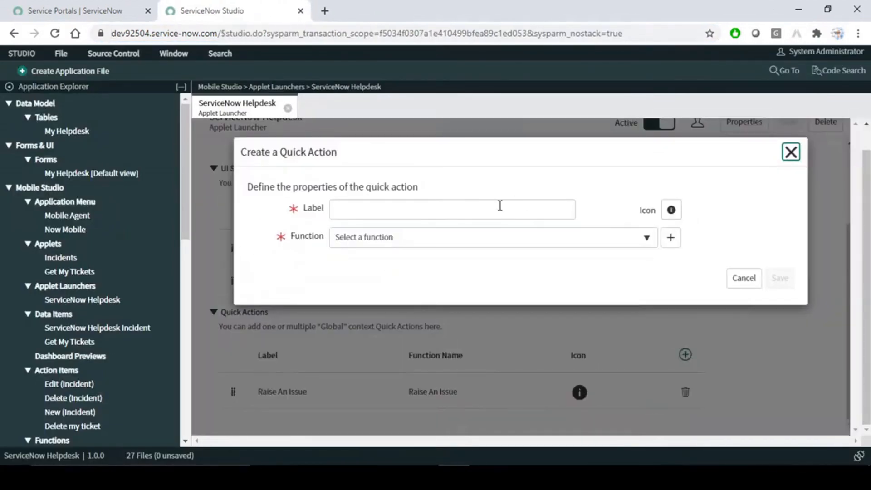
pyautogui.click(610, 244)
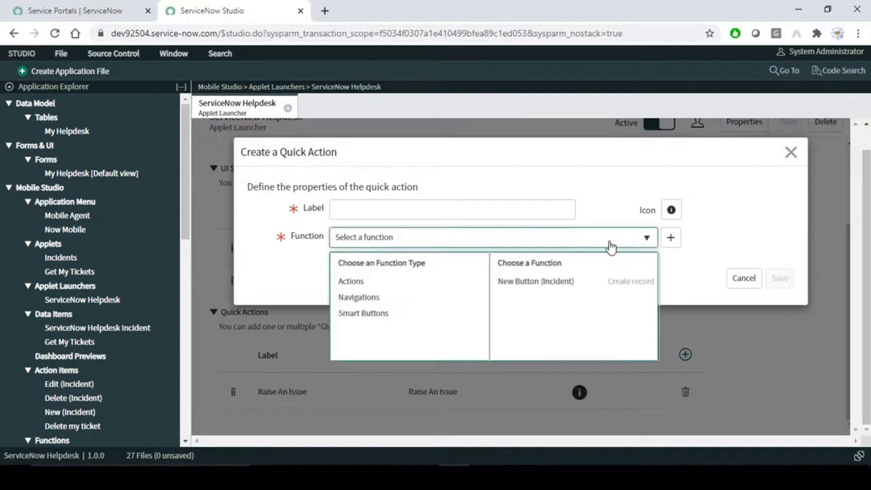
pyautogui.click(374, 315)
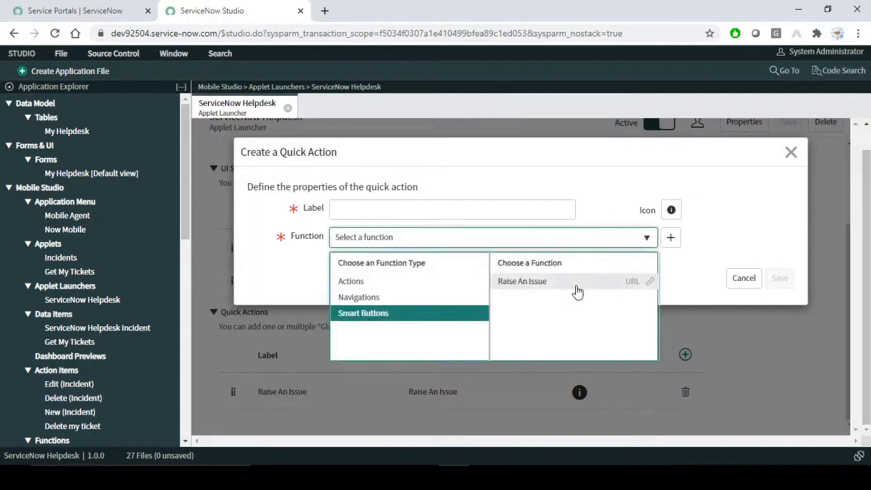
pyautogui.click(366, 301)
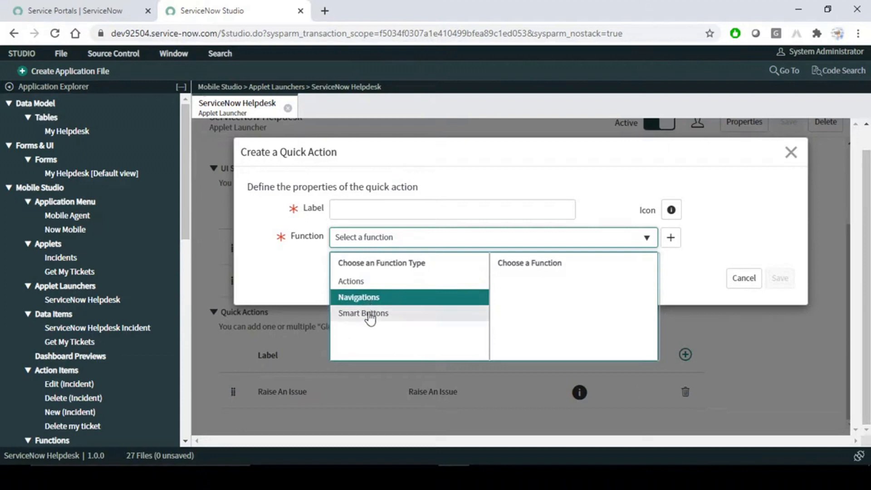
pyautogui.click(371, 318)
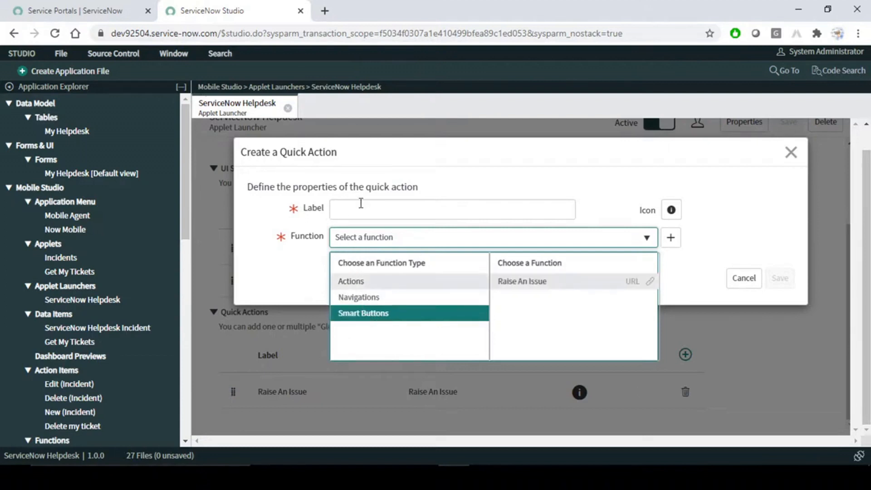
pyautogui.click(358, 283)
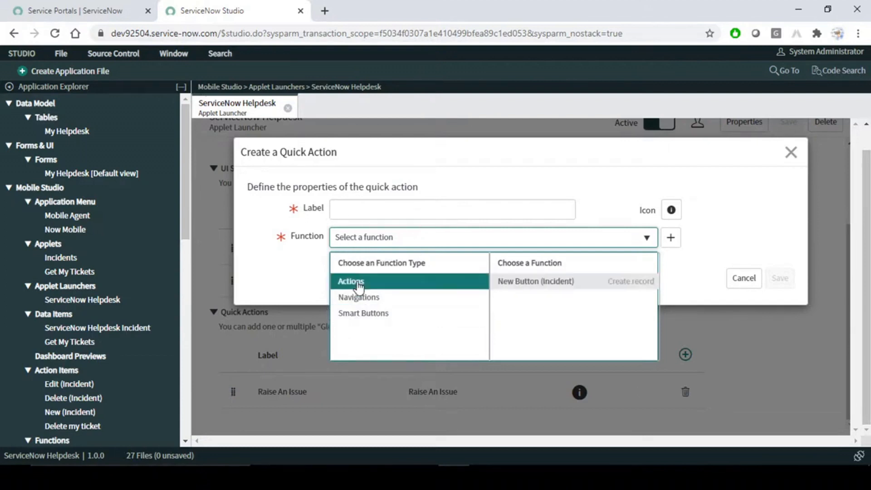
pyautogui.click(362, 298)
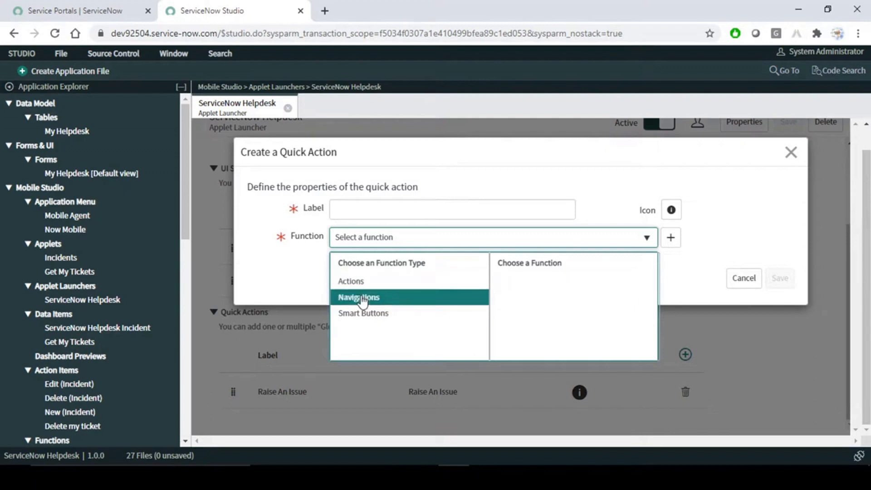
pyautogui.click(365, 284)
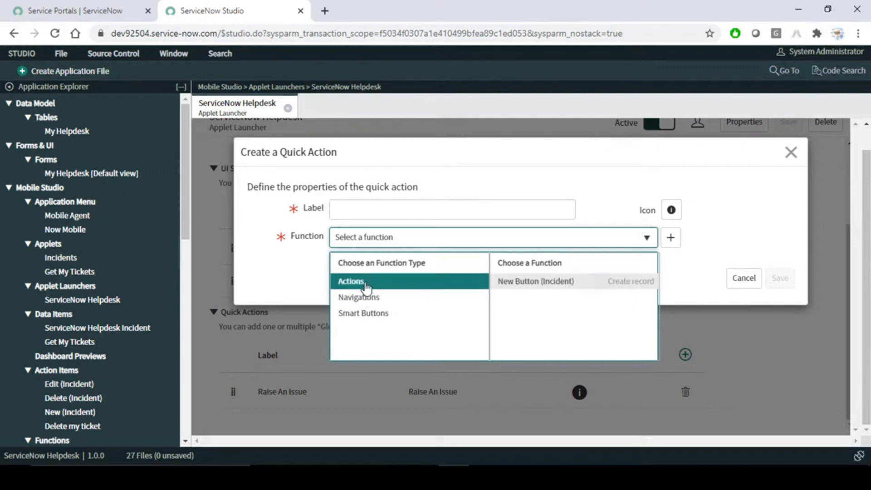
pyautogui.click(539, 285)
# - Label the quick action 'Create Incident' and save it
pyautogui.click(408, 210)
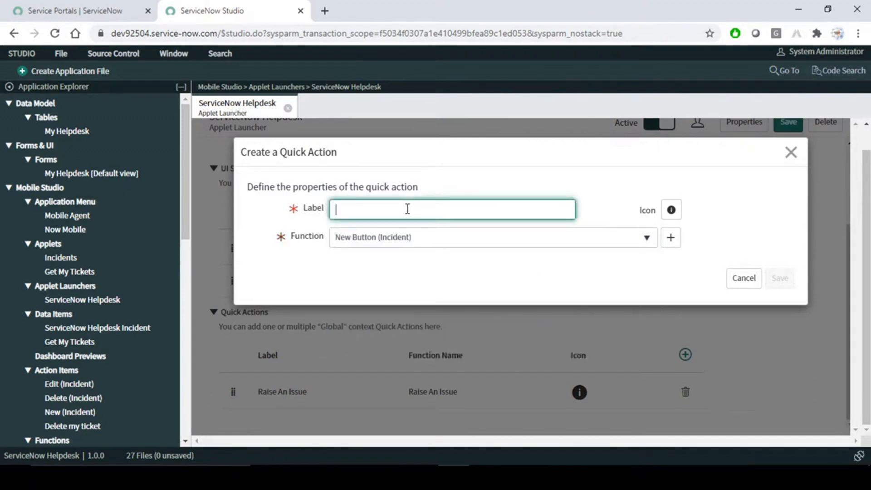
pyautogui.write('re')
pyautogui.press('BackSpace')
pyautogui.press('BackSpace')
pyautogui.write('create Incident')
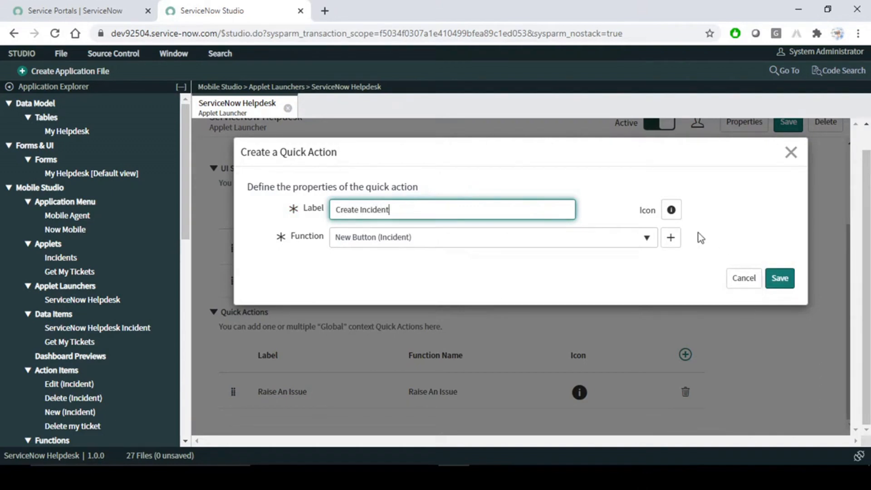
pyautogui.click(780, 279)
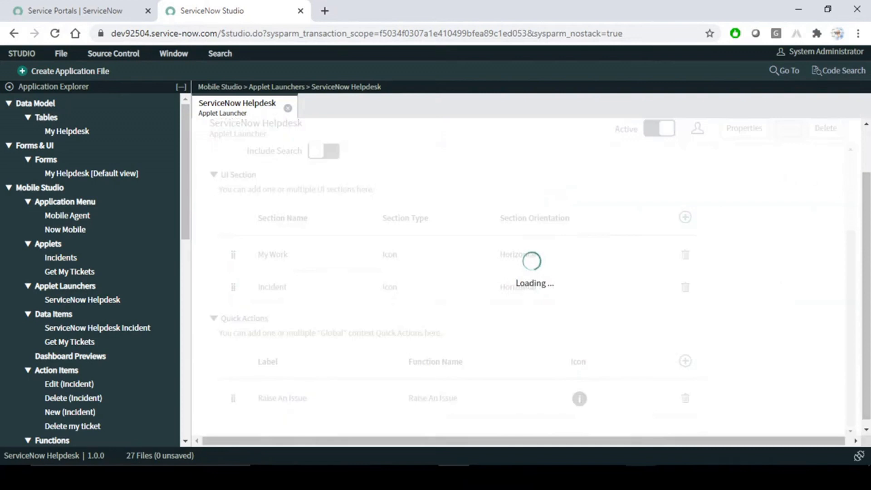
# - Refresh the phone's Helpdesk launcher and check that both quick actions are offered
pyautogui.click(642, 477)
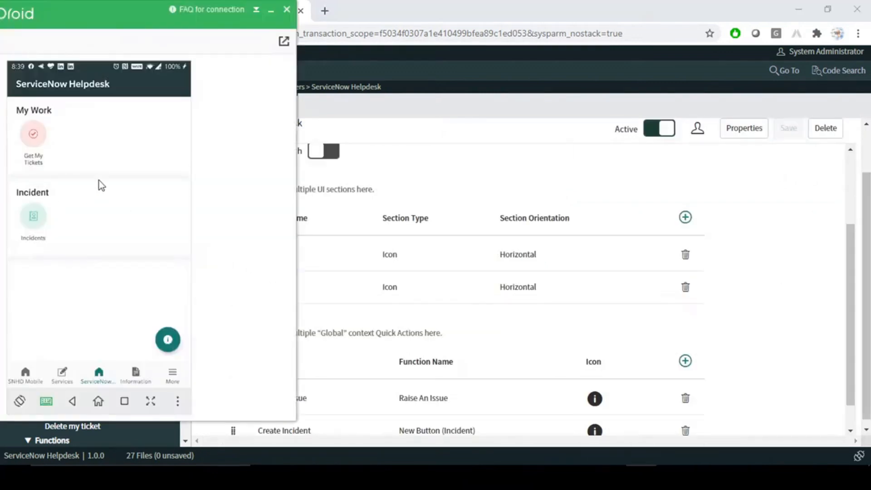
pyautogui.moveTo(132, 218); pyautogui.dragTo(138, 360)
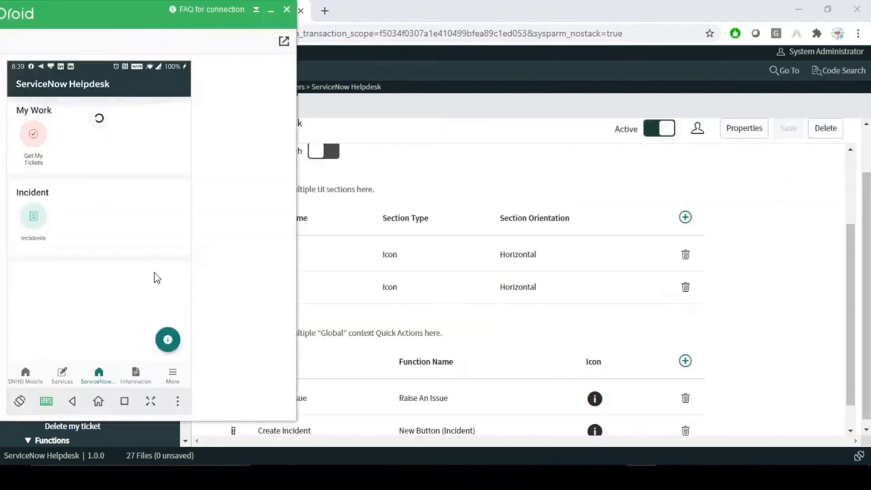
pyautogui.click(168, 339)
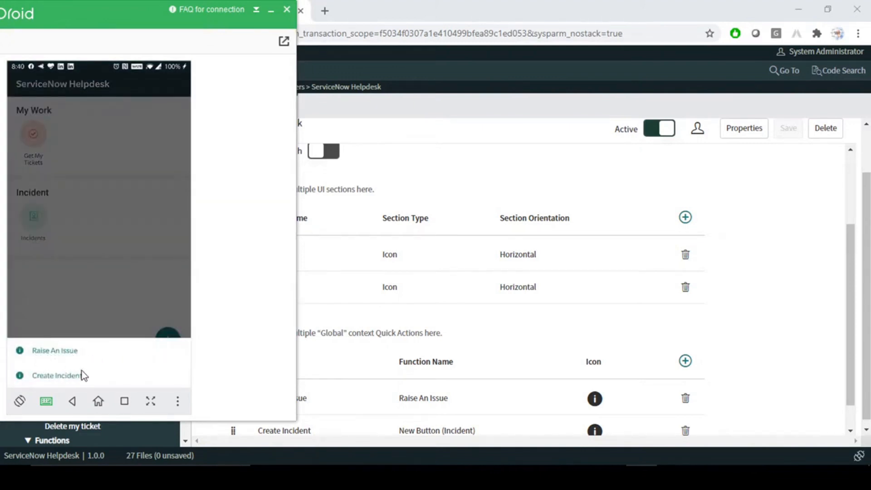
pyautogui.click(99, 297)
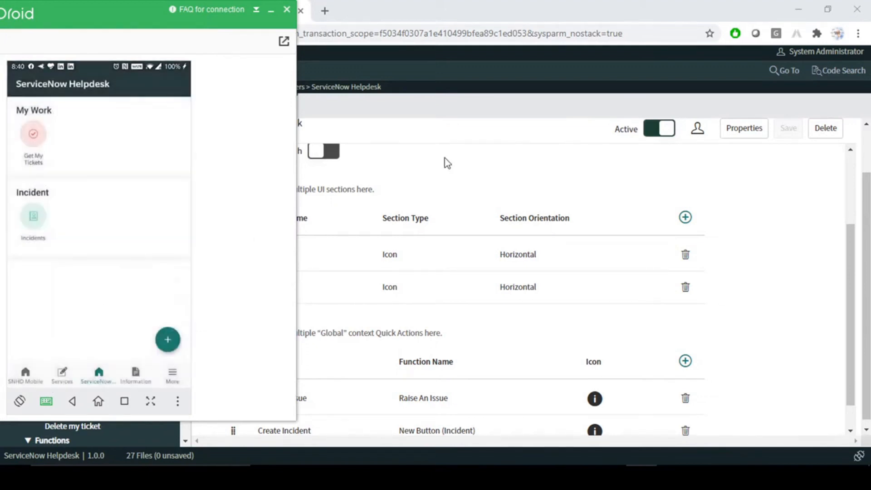
# - Back in Studio, dismiss the record saved confirmation
pyautogui.click(460, 114)
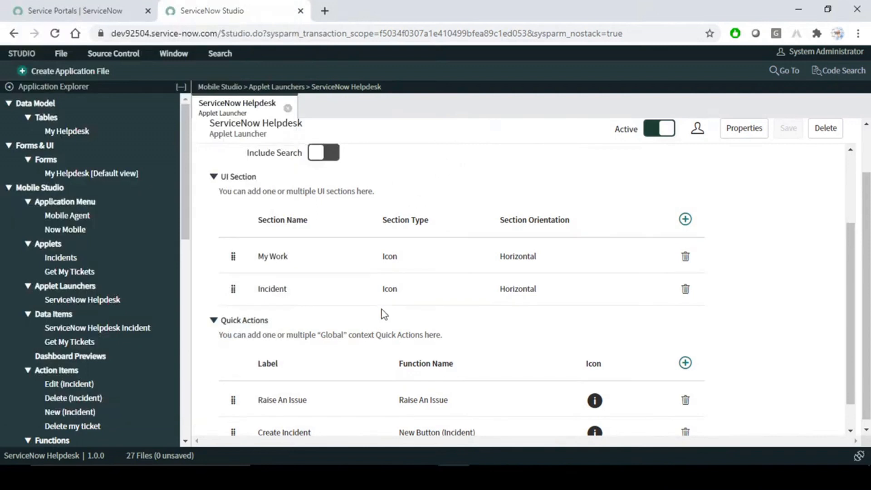
pyautogui.scroll(2, 382, 310)
pyautogui.scroll(-3, 382, 311)
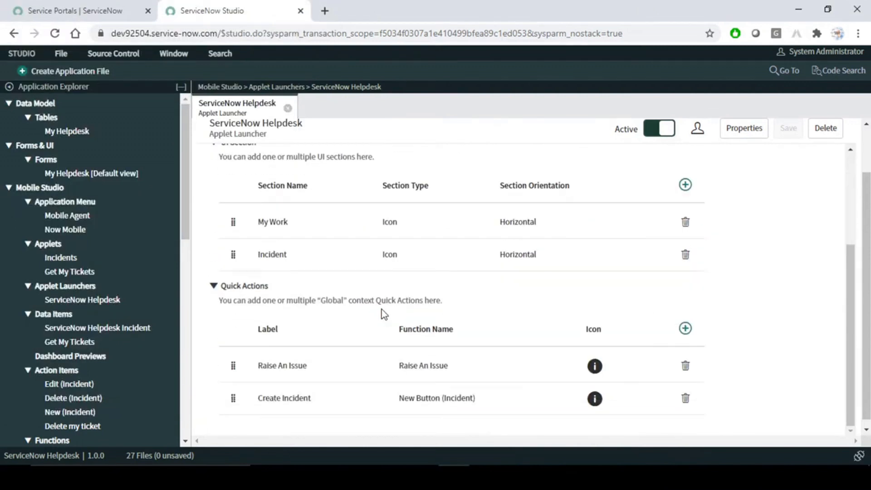
pyautogui.scroll(3, 382, 311)
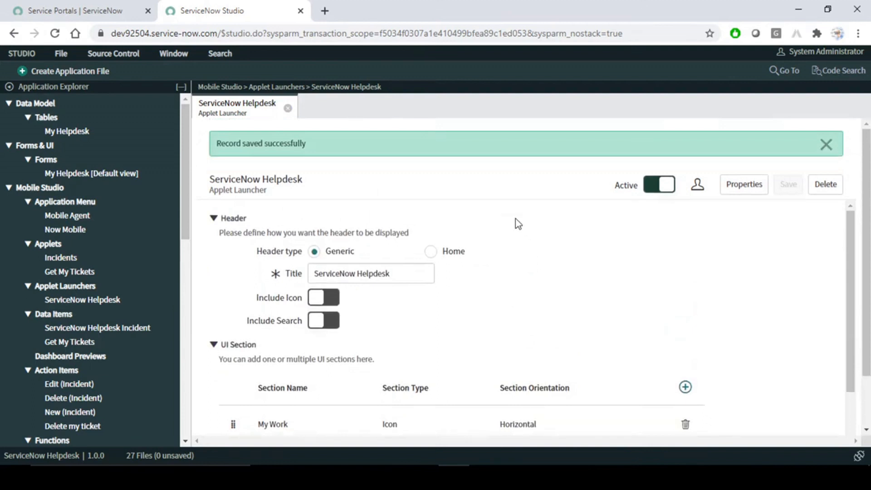
pyautogui.click(826, 144)
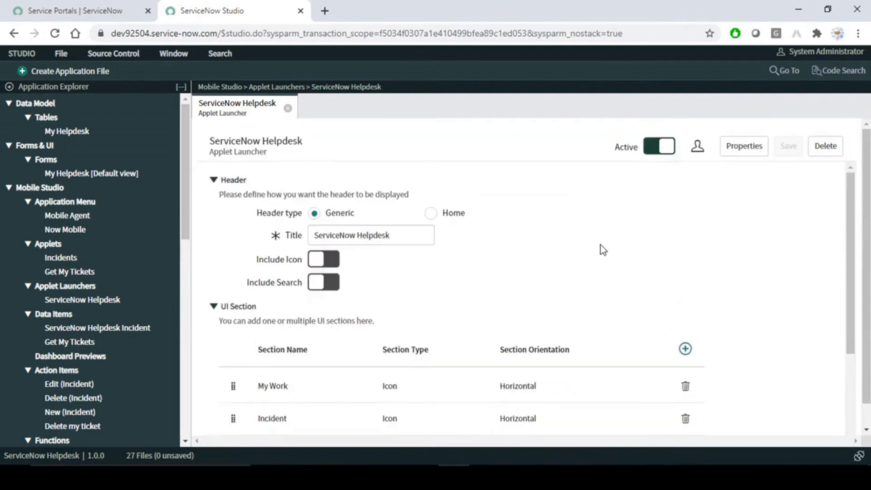